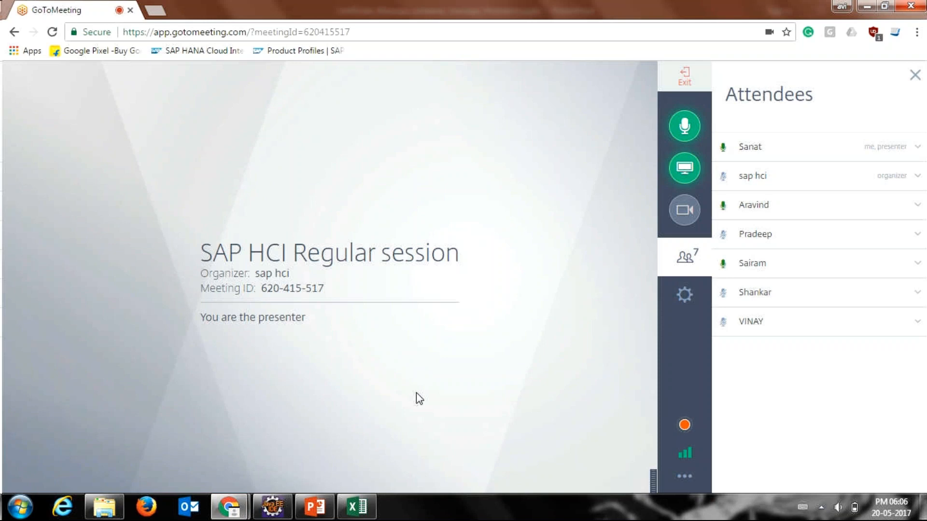
Step: Close the Excel workbook and switch to the PowerPoint presentation Certificate_Message_container_message_Persistence.pptx
click(355, 506)
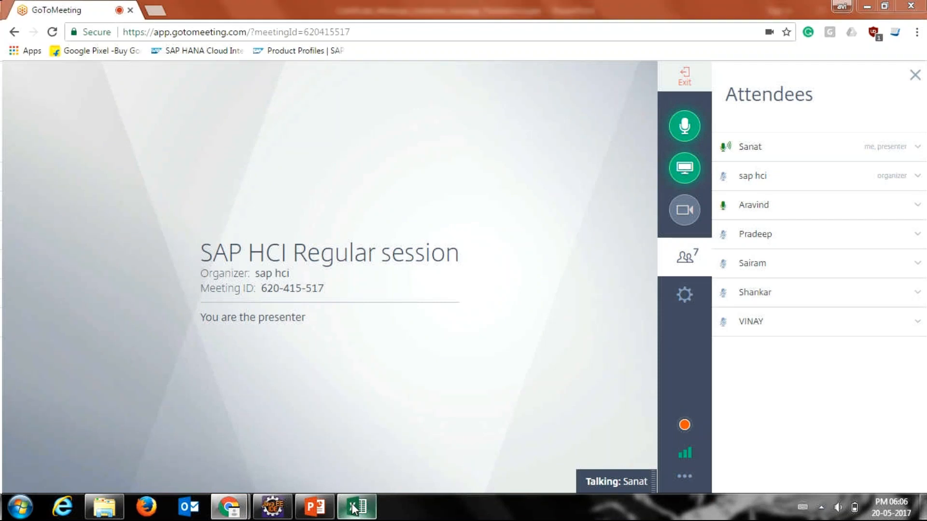
right_click(355, 506)
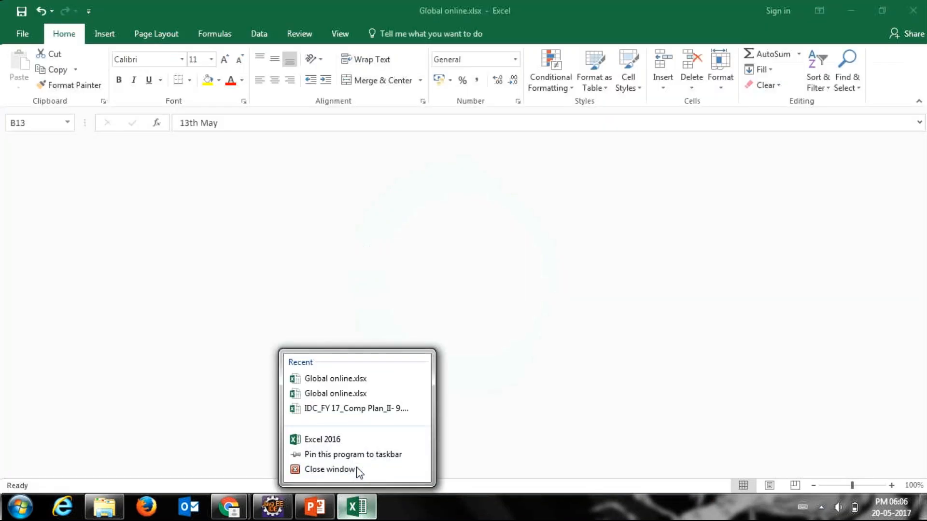
click(358, 469)
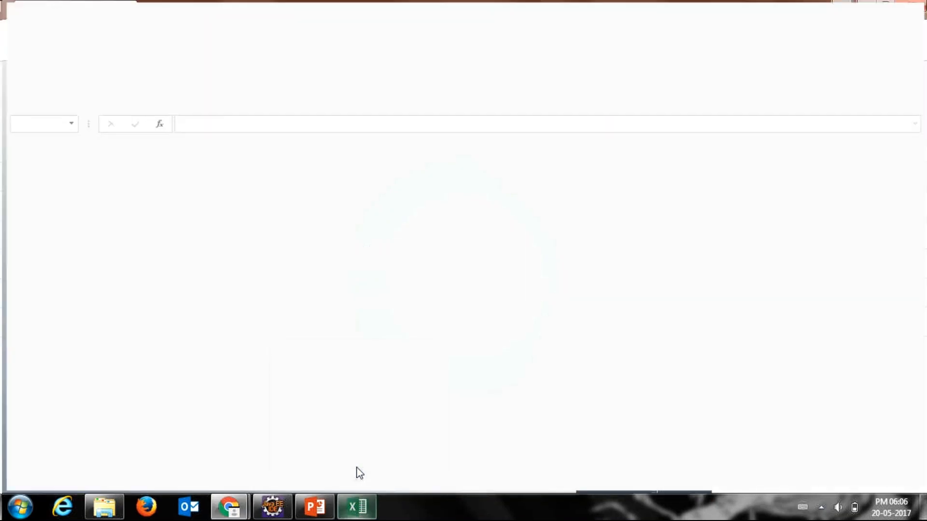
mouse_move(315, 506)
click(328, 459)
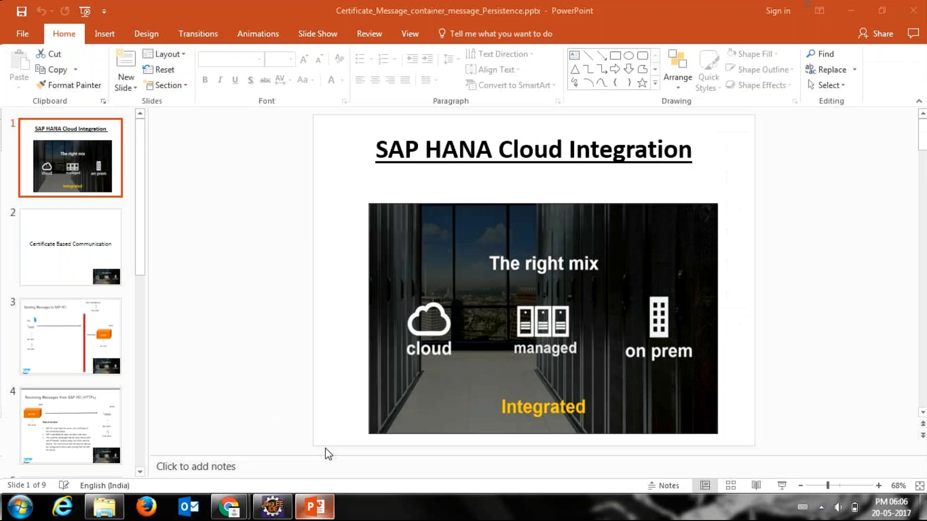
Step: Look through the slide thumbnails and display slide 3, Sending Messages to SAP HCI
drag(141, 268, 143, 175)
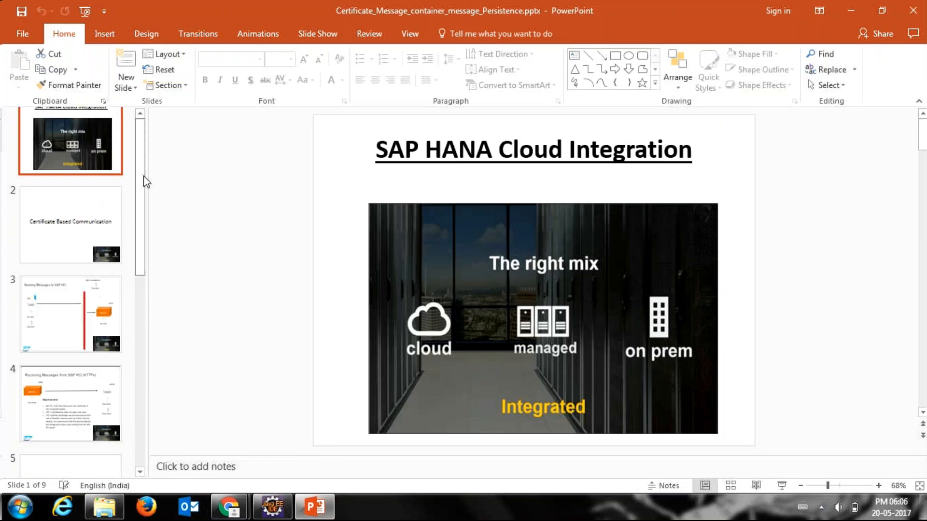
scroll(124, 282, down, 2)
scroll(123, 282, down, 2)
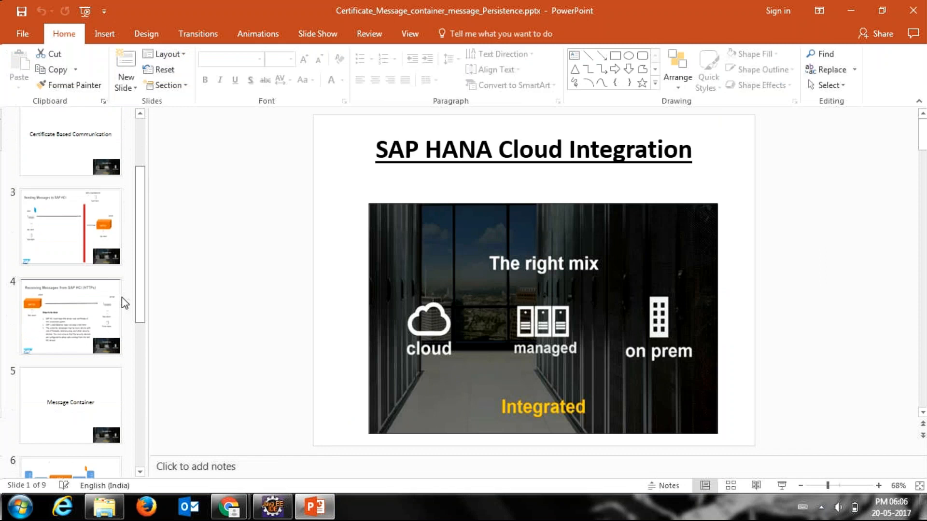
scroll(120, 299, up, 3)
click(65, 262)
click(64, 303)
click(40, 416)
click(62, 337)
Step: Minimize the browser, PowerPoint, Eclipse and the Training folder window to reveal the desktop
key(alt+Tab)
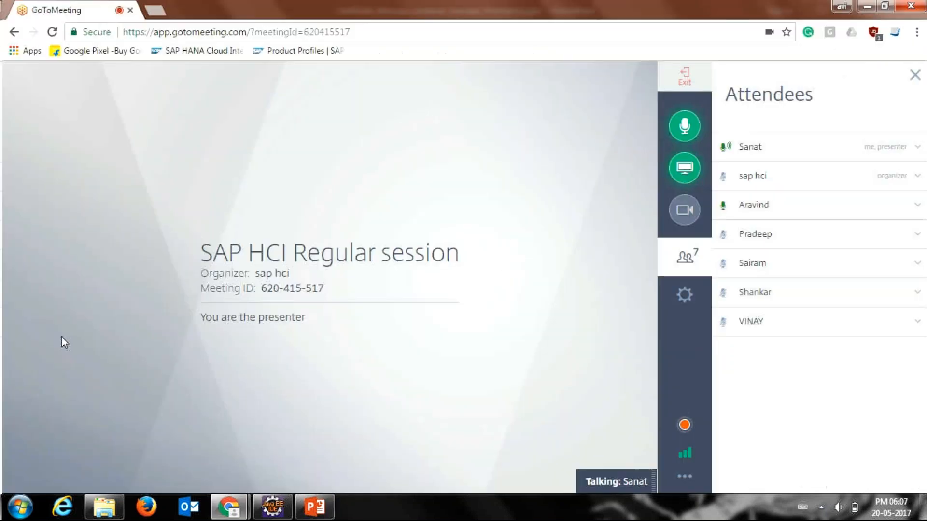
click(868, 6)
click(852, 8)
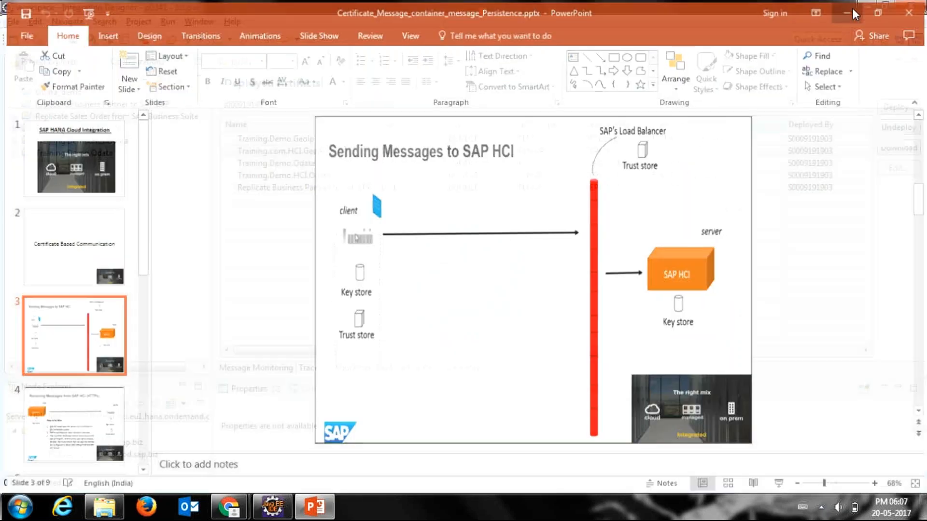
click(859, 11)
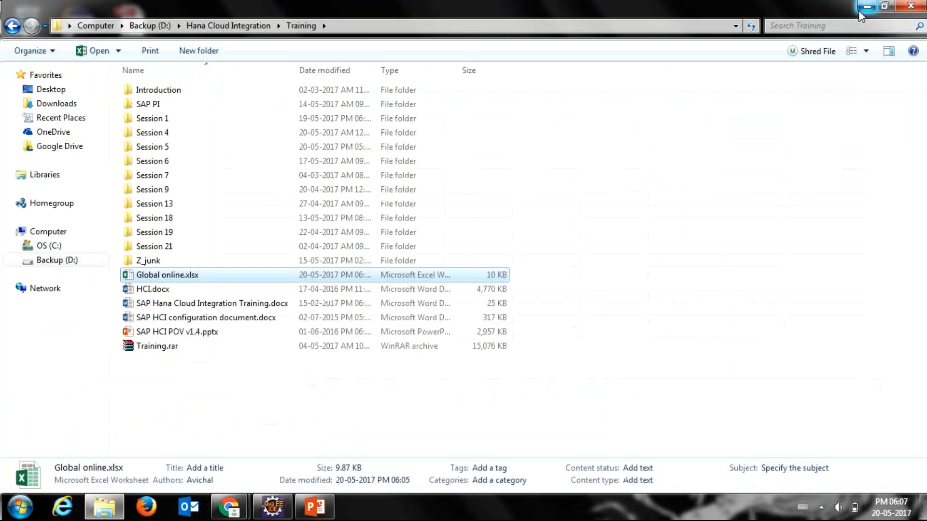
click(884, 6)
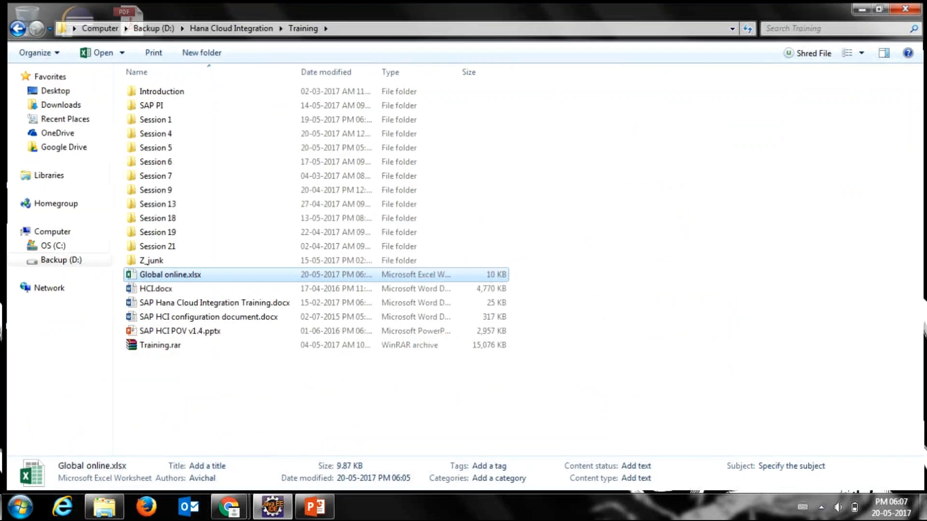
click(862, 9)
right_click(616, 116)
click(640, 157)
right_click(553, 135)
click(587, 180)
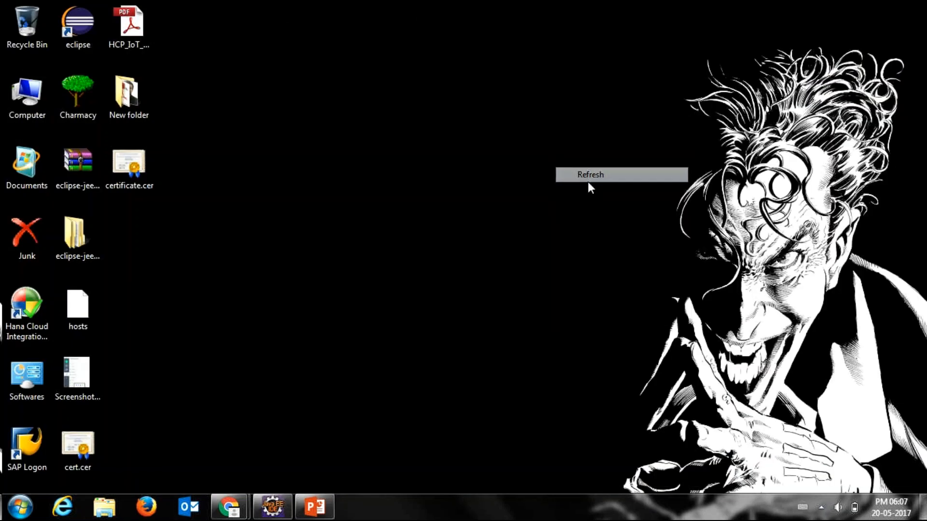
right_click(238, 222)
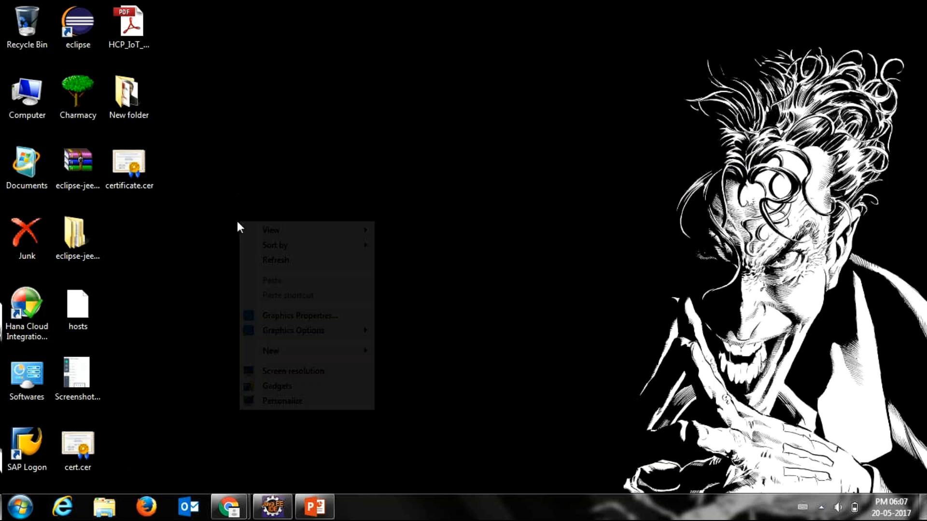
right_click(263, 257)
click(281, 292)
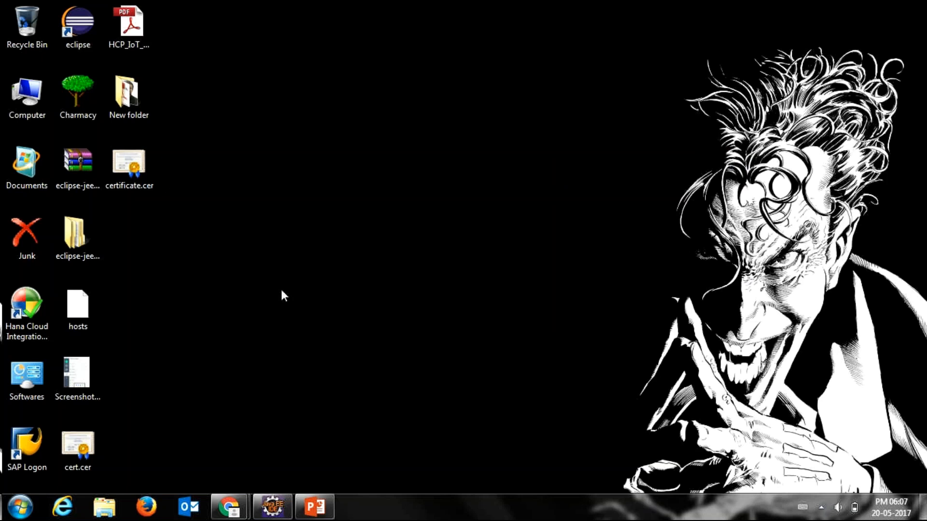
Step: Bring the browser with the GoToMeeting session back to the front and open a new browser tab
key(alt+Tab)
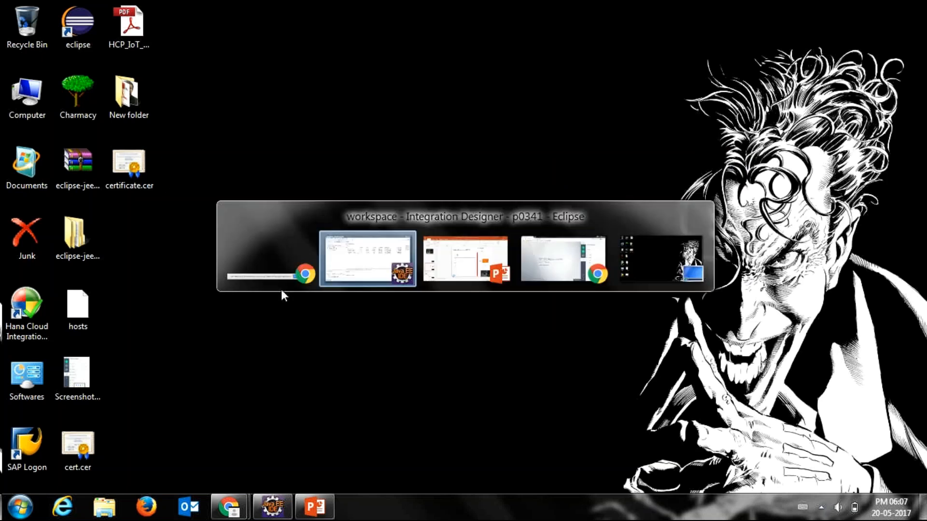
key(alt+Tab)
key(alt+Tab)
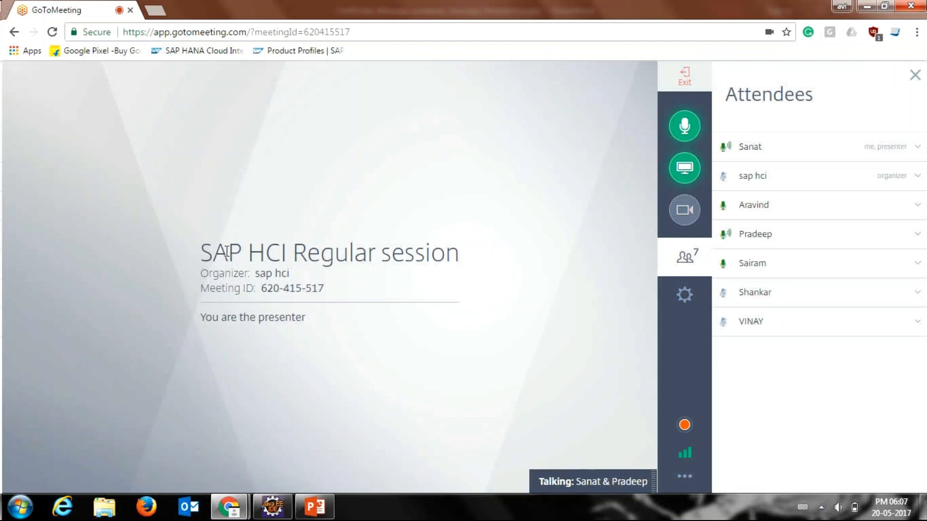
click(264, 511)
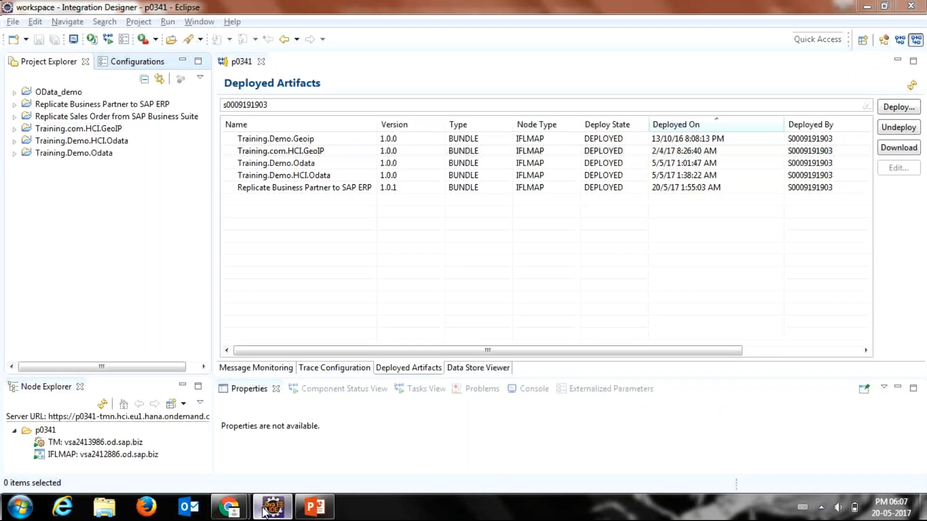
click(264, 511)
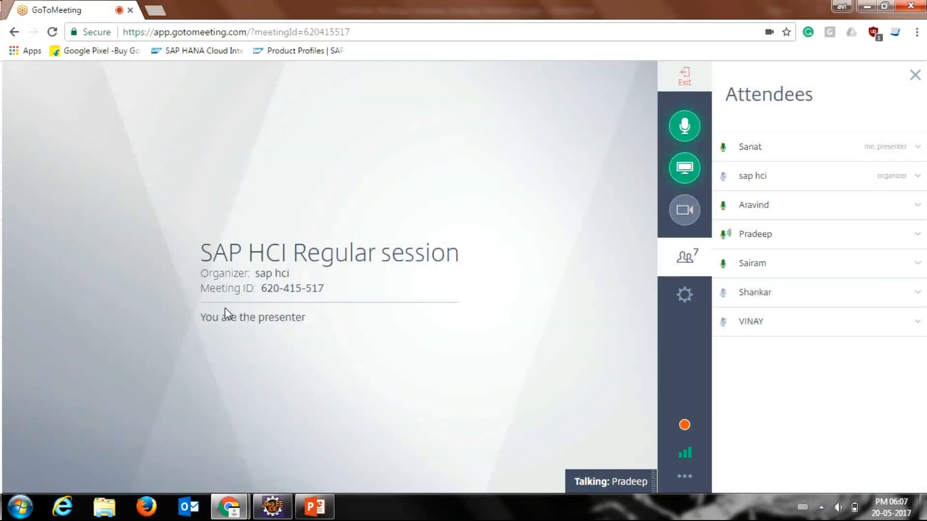
click(161, 12)
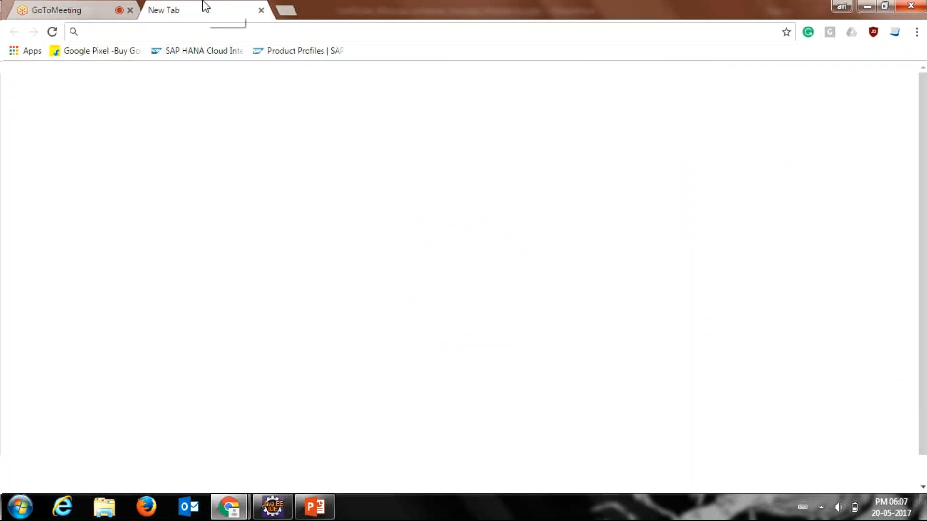
text(p)
key(Down)
key(Down)
key(Down)
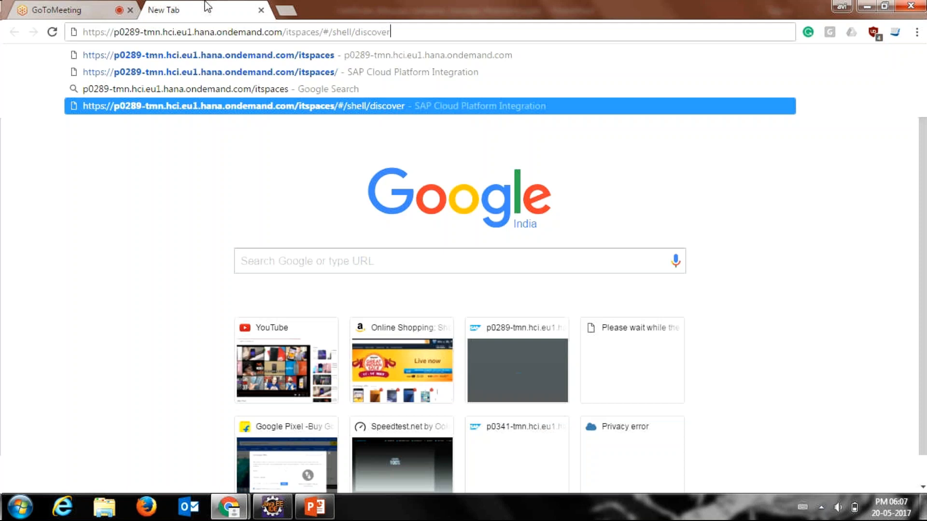
key(ctrl+Tab)
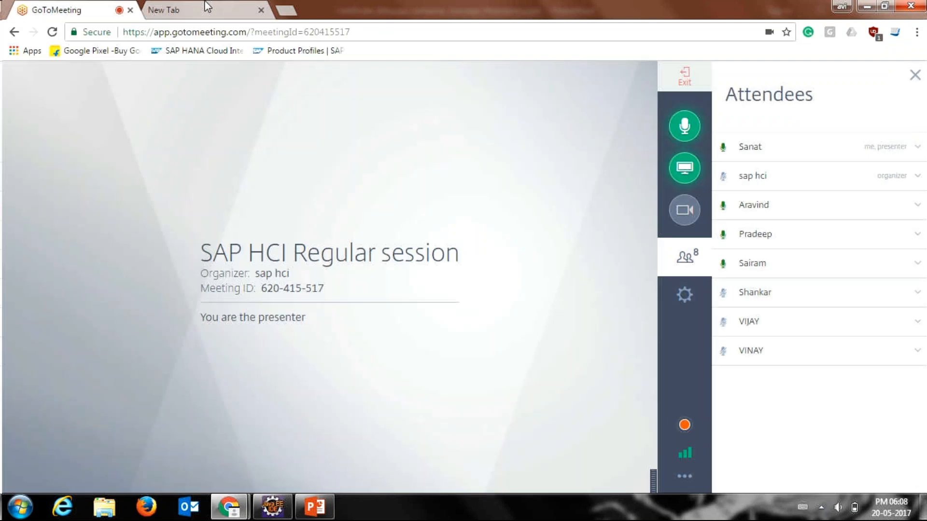
click(207, 7)
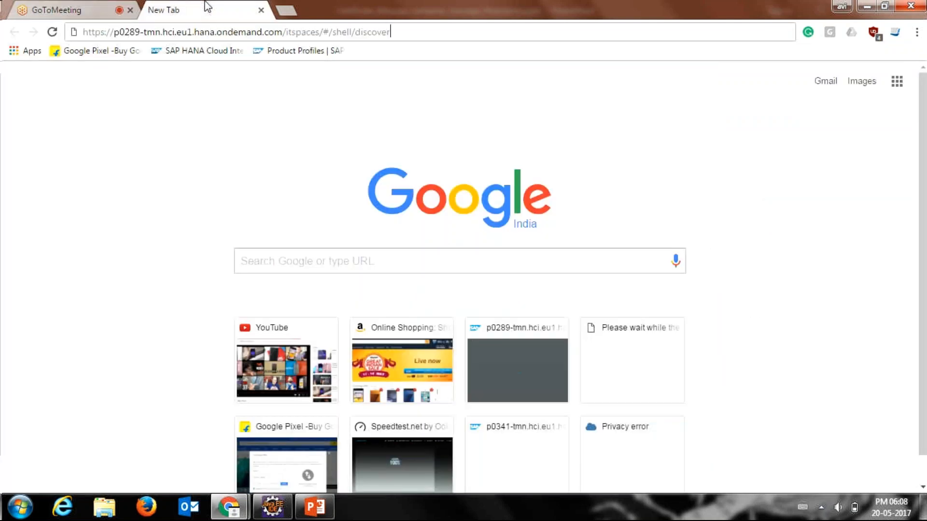
key(ctrl+Tab)
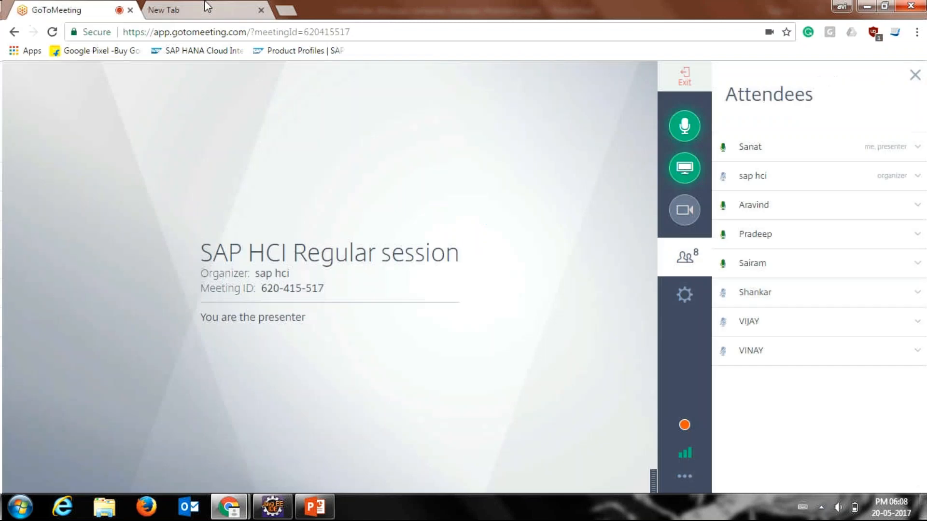
click(207, 7)
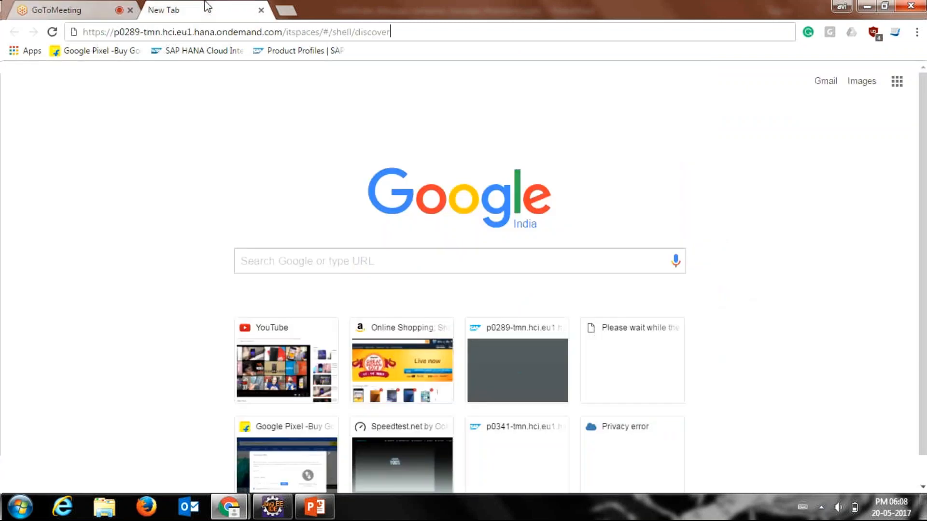
key(ctrl+Tab)
key(ctrl+Tab)
key(ctrl+Left)
key(ctrl+shift+Left)
key(ctrl+shift+Left)
key(ctrl+shift+Left)
key(ctrl+shift+Left)
key(ctrl+shift+Left)
key(ctrl+shift+Left)
key(ctrl+shift+Left)
key(ctrl+shift+Left)
key(ctrl+shift+Left)
key(ctrl+shift+Left)
key(Delete)
key(Delete)
key(Delete)
key(Delete)
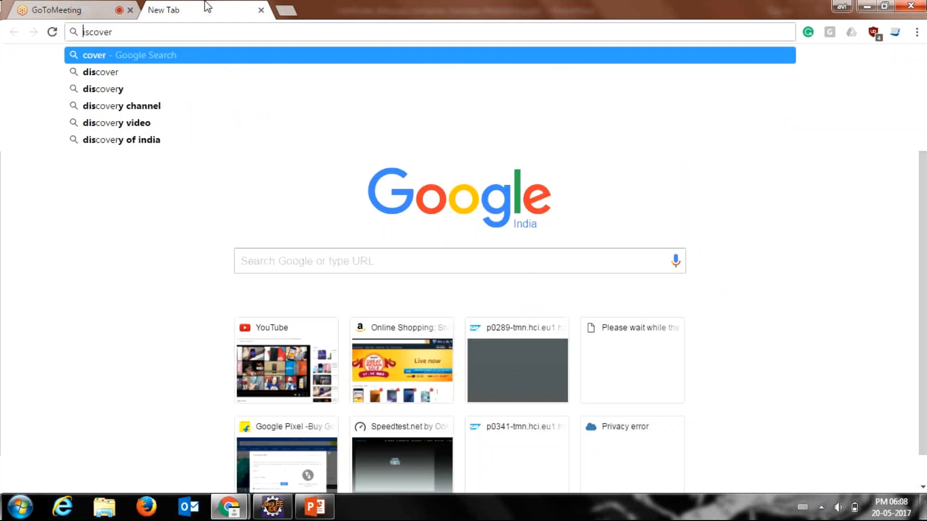
key(Delete)
key(Delete)
key(Delete)
key(Delete)
key(Delete)
key(Delete)
text(p)
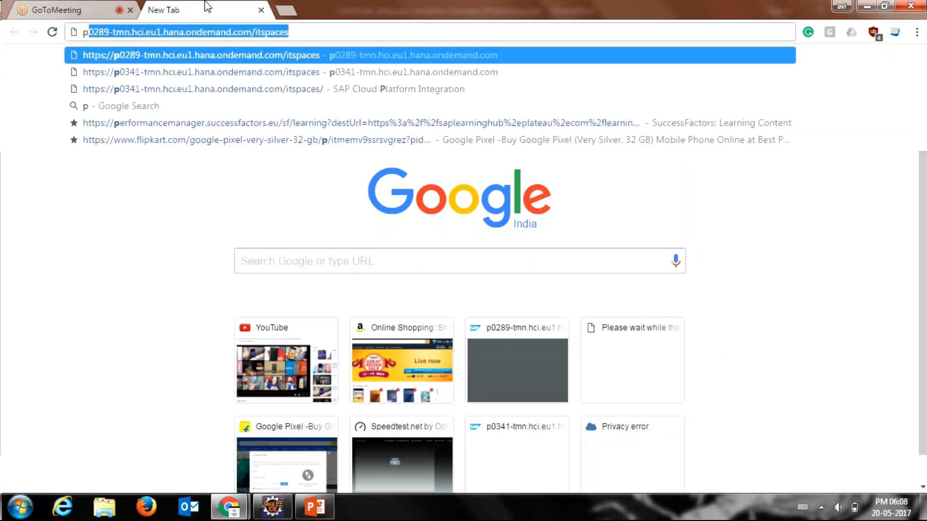
key(Down)
key(Return)
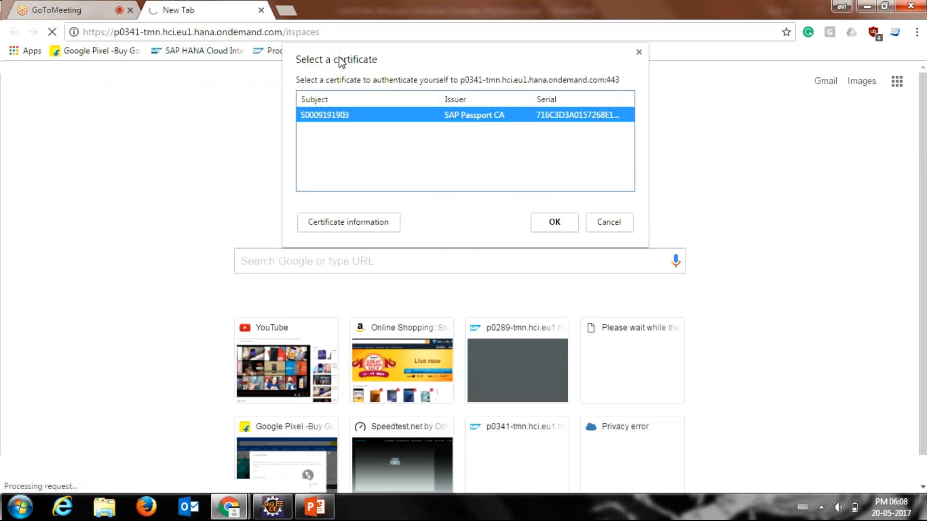
click(553, 222)
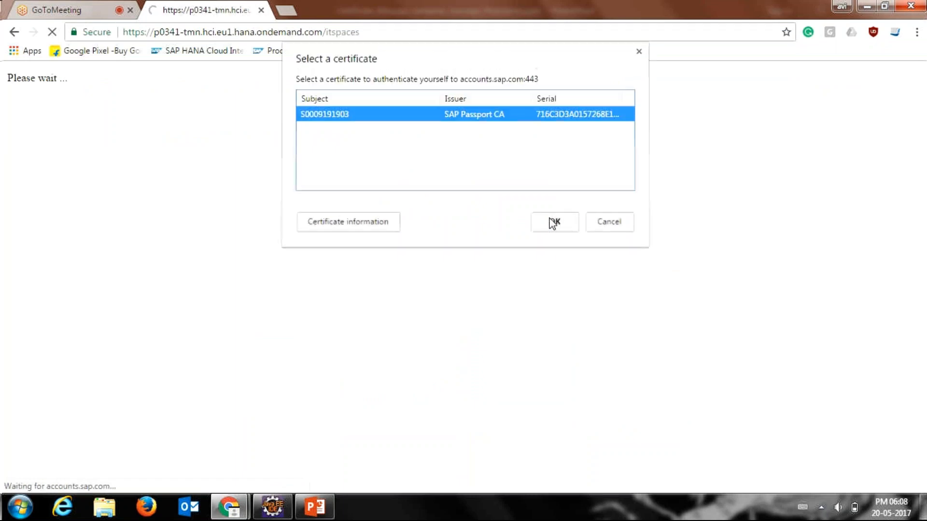
click(554, 222)
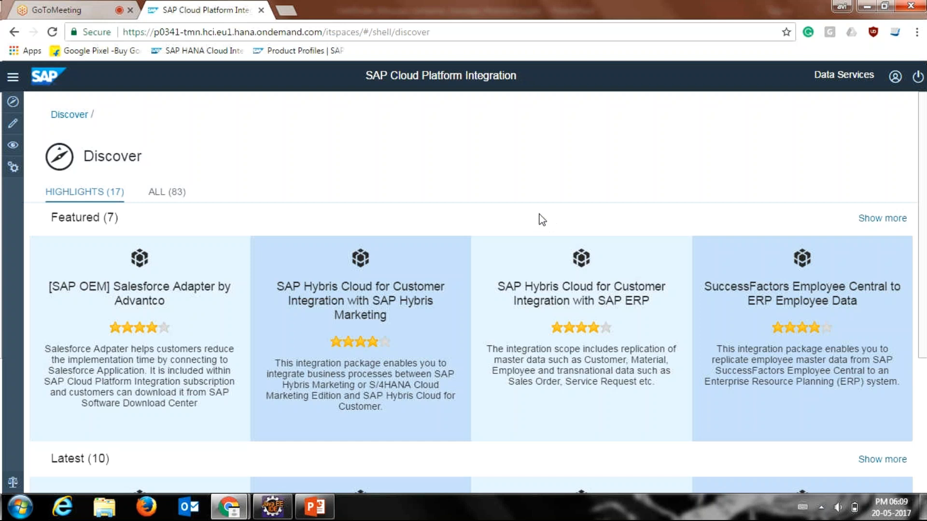
Step: Check the GoToMeeting tab and return to the SAP Cloud Platform Integration tab
click(59, 6)
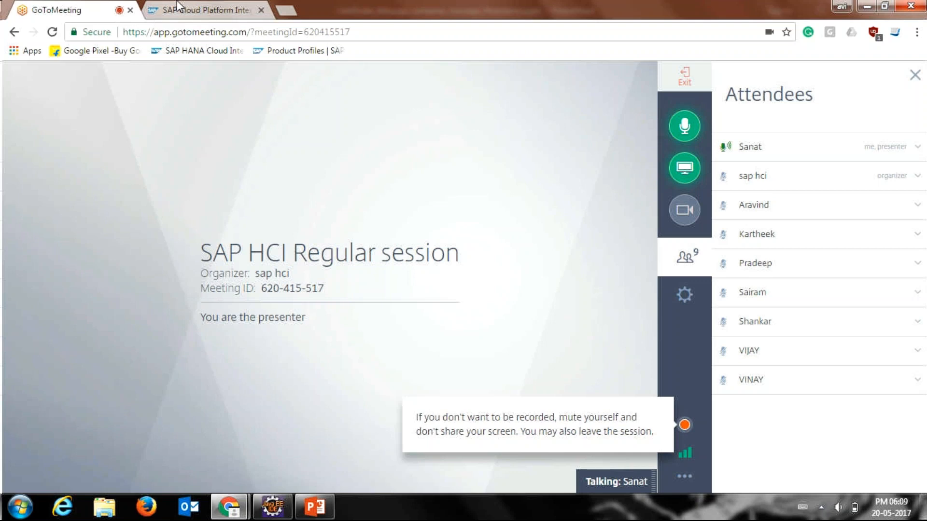
click(179, 6)
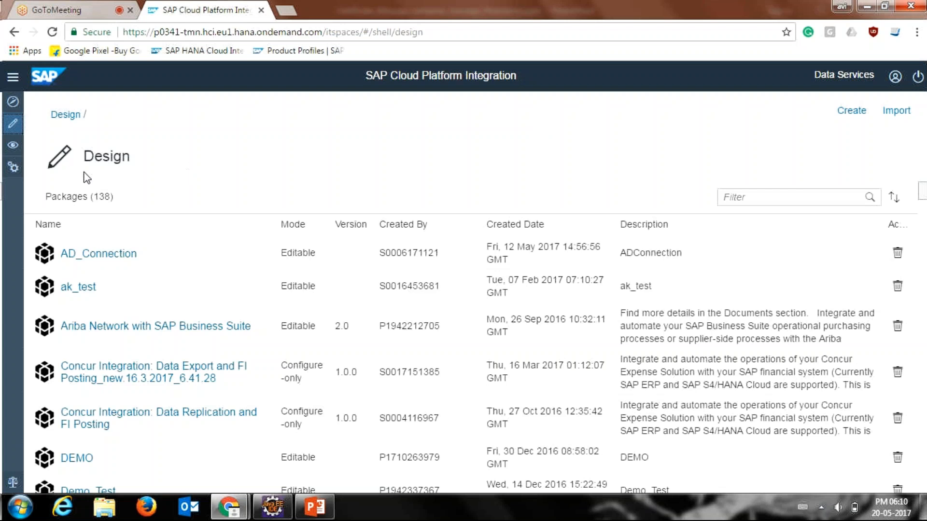
Step: Create a new integration package in the Design area and name it Training.Com.Demo.Package1
click(850, 107)
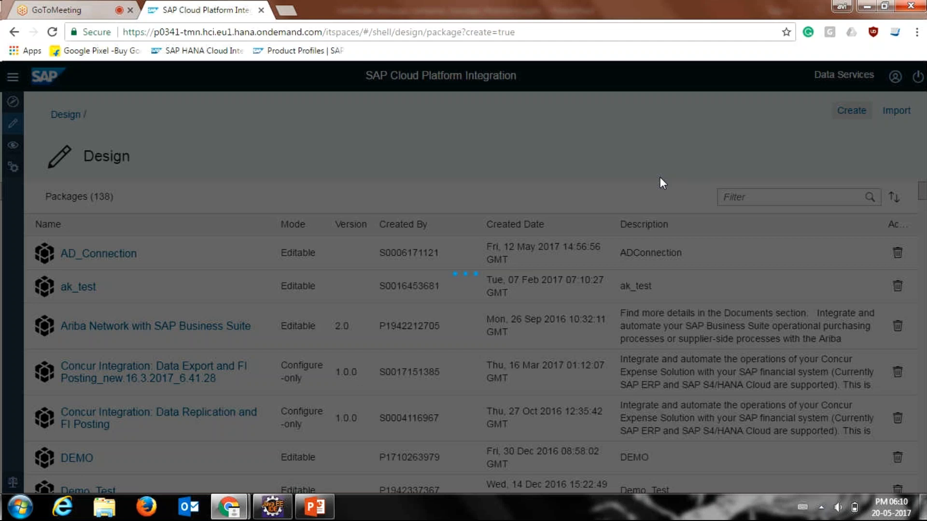
text(Traini)
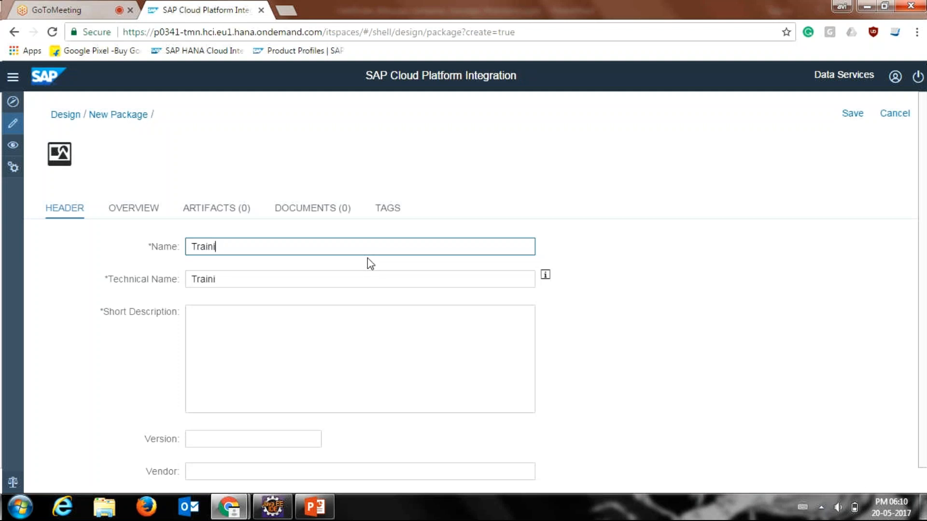
text(ng.com.Demo)
key(Left)
key(Left)
key(BackSpace)
key(BackSpace)
text(Co)
key(End)
text(.Package1)
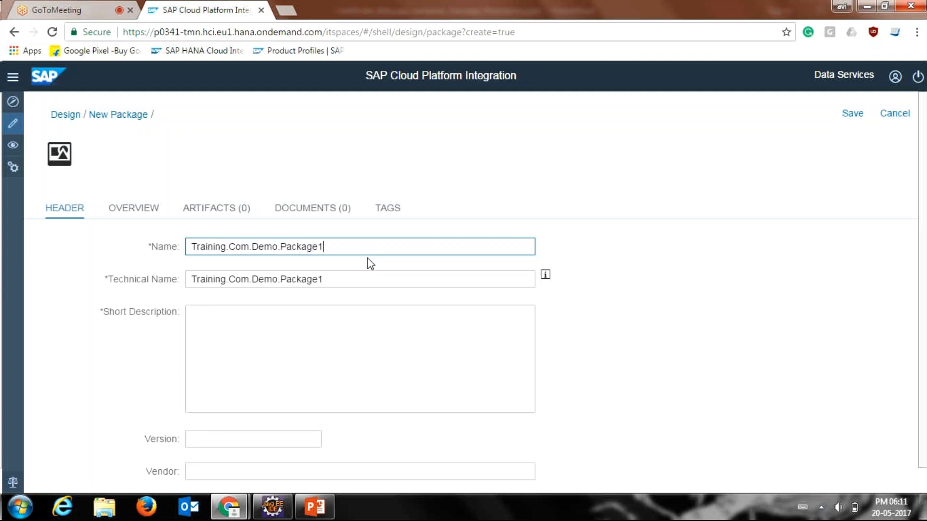
key(Tab)
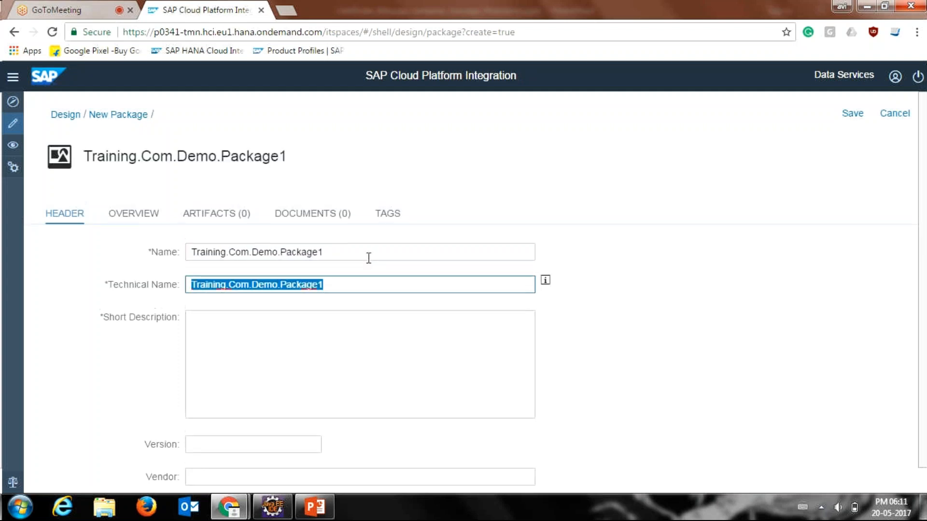
Step: Enter "Do not deploy this Artifacts" as the package's short description, keeping the technical name Training.Com.Demo.Package1
key(Tab)
click(341, 289)
click(317, 344)
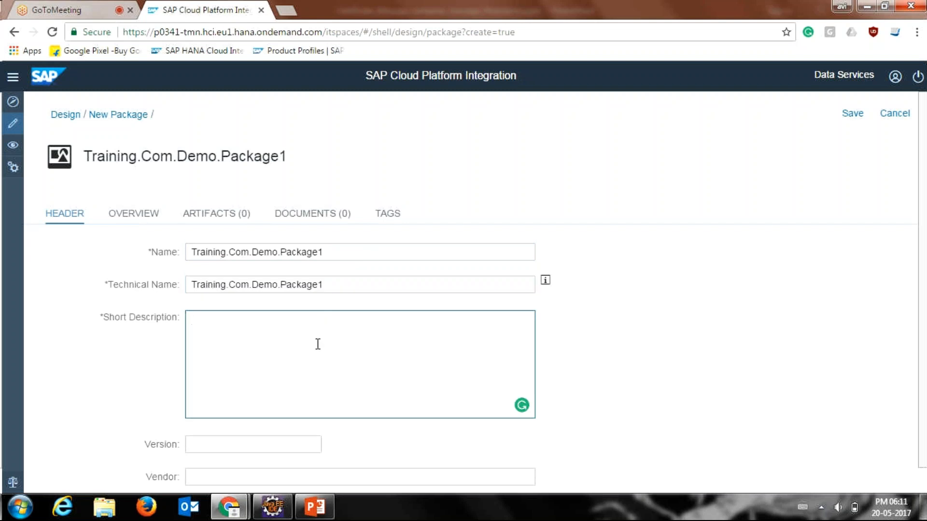
text(Don;)
key(BackSpace)
key(BackSpace)
text(not deploy this)
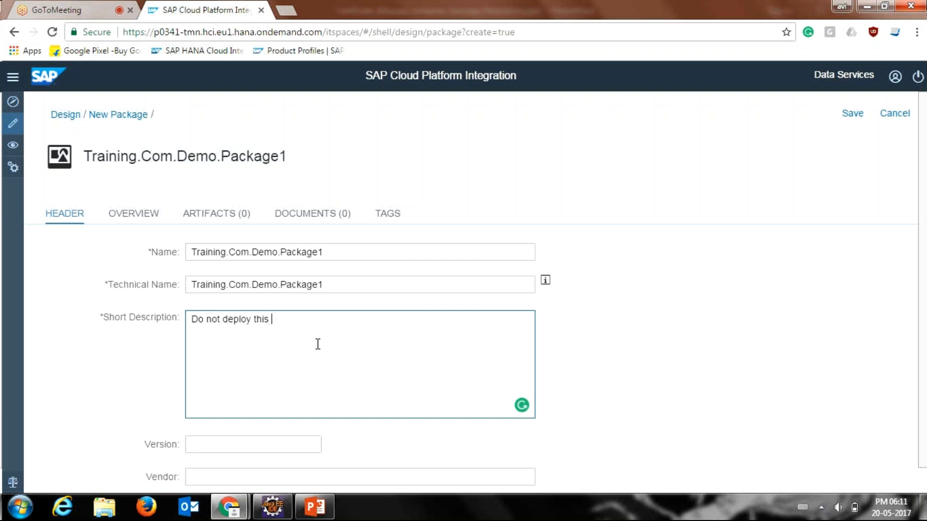
text(ifacts)
Step: Set the package version to 1.1.0
click(248, 445)
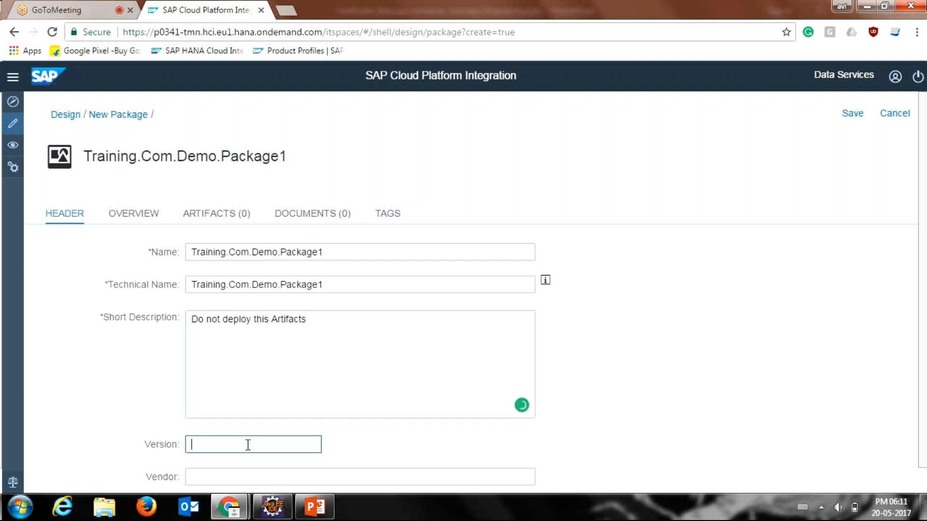
text(1.1.0)
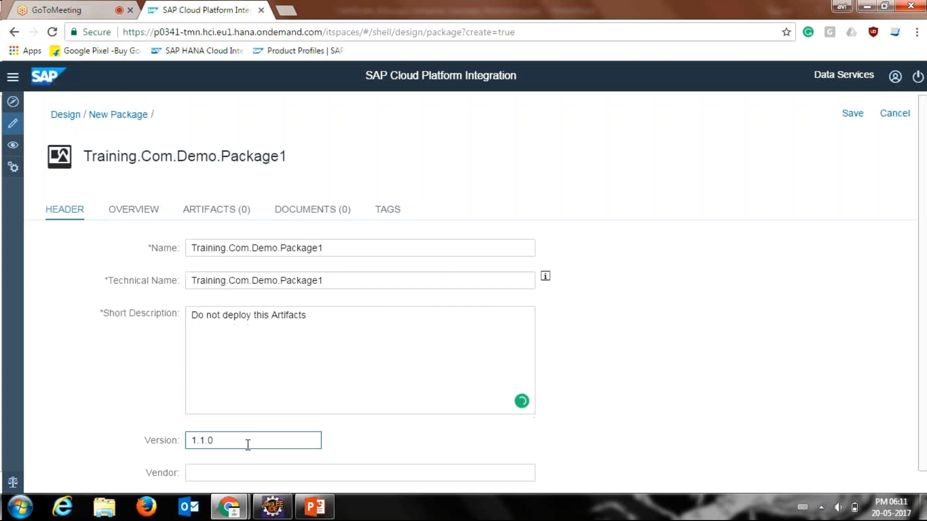
Step: Correct the flagged wording in the short description to "this artifact" using the Grammarly suggestion, leaving the vendor blank
scroll(248, 444, down, 1)
click(321, 379)
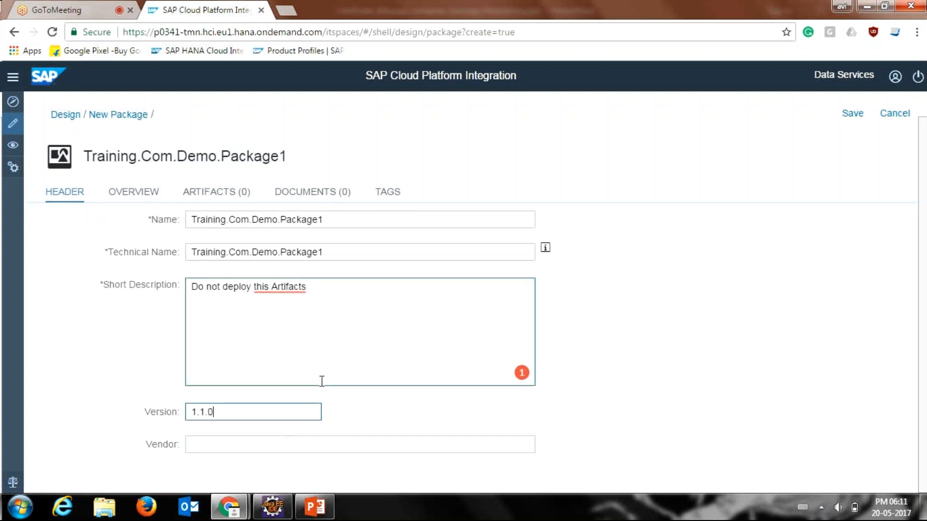
mouse_move(282, 287)
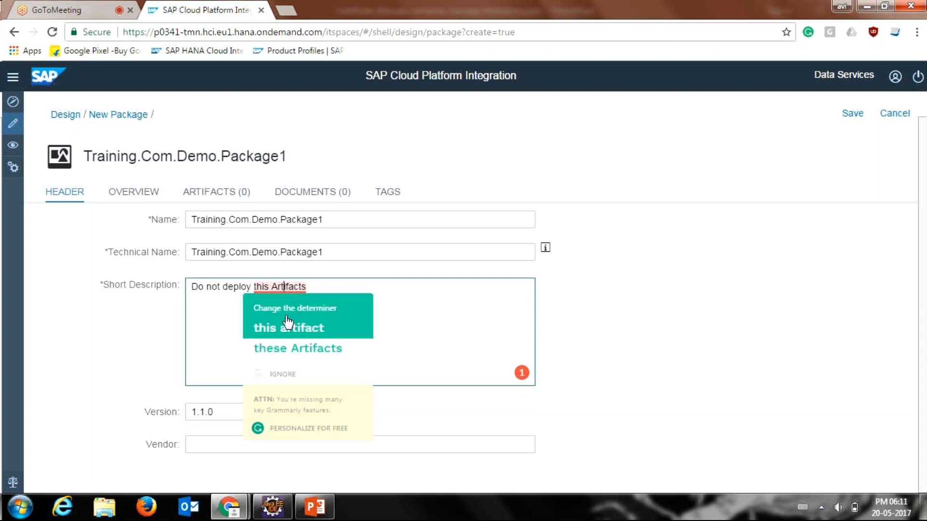
click(287, 321)
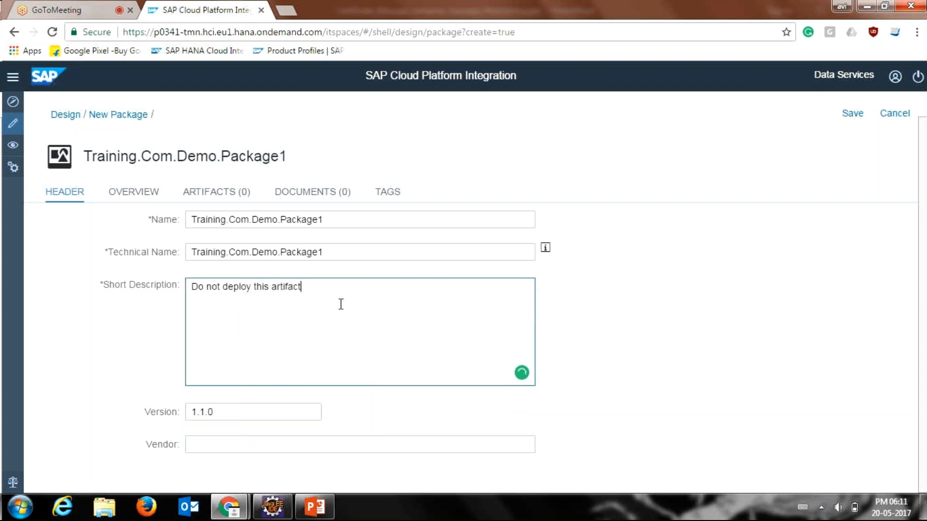
click(280, 450)
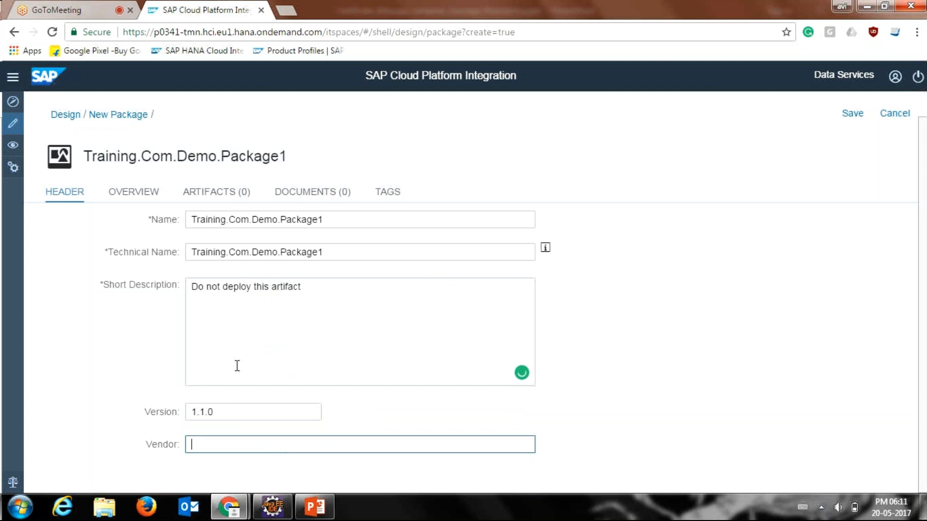
Step: Enter "Test Package" as the description in the package overview
click(161, 202)
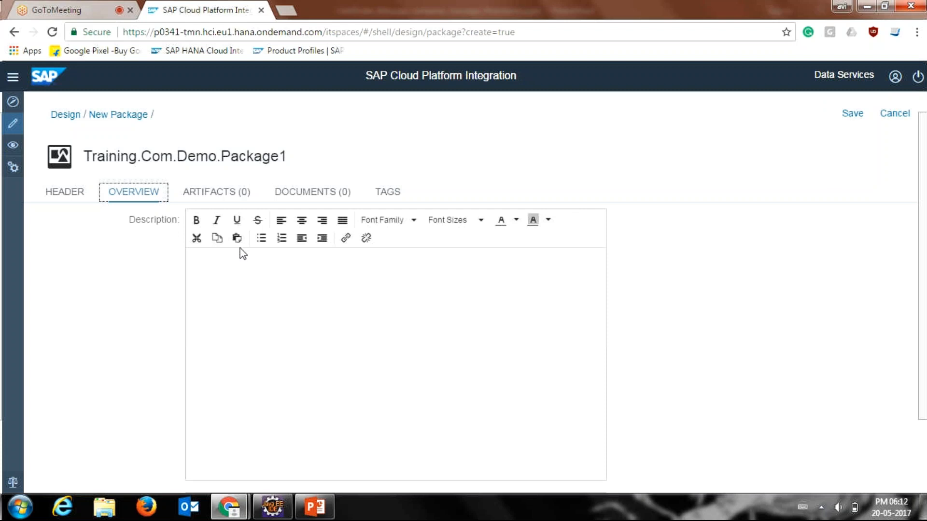
click(260, 262)
text(Test )
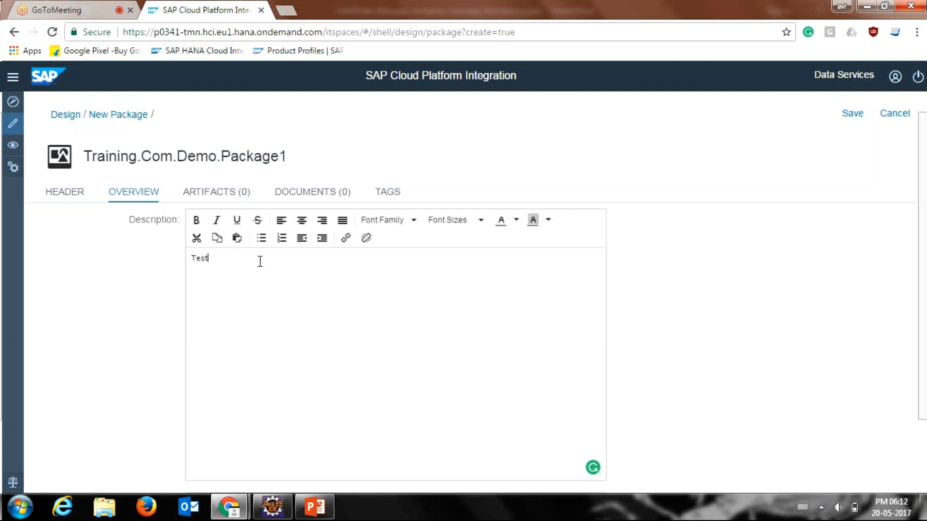
text(Desc)
key(BackSpace)
key(BackSpace)
key(BackSpace)
key(BackSpace)
key(BackSpace)
text(Package)
Step: Save the new package from its artifacts view, then check the GoToMeeting session and return to the package
click(226, 198)
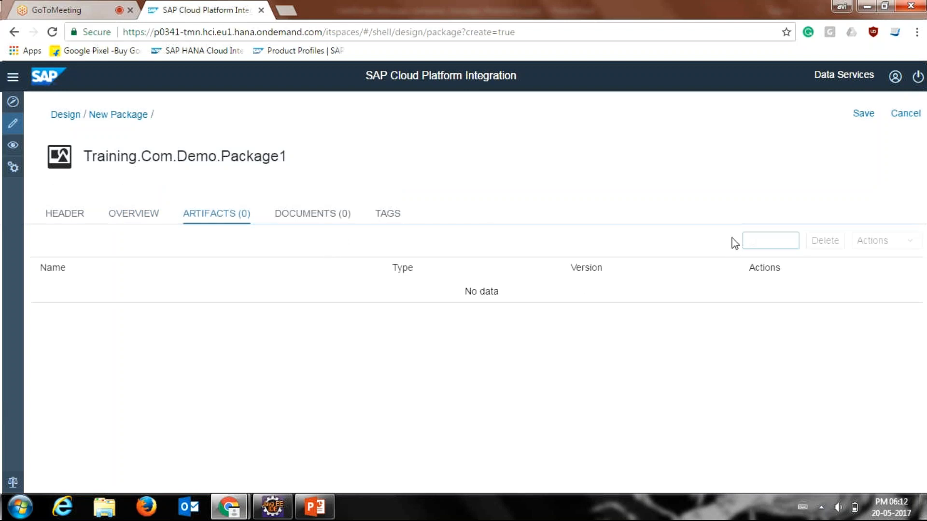
click(862, 121)
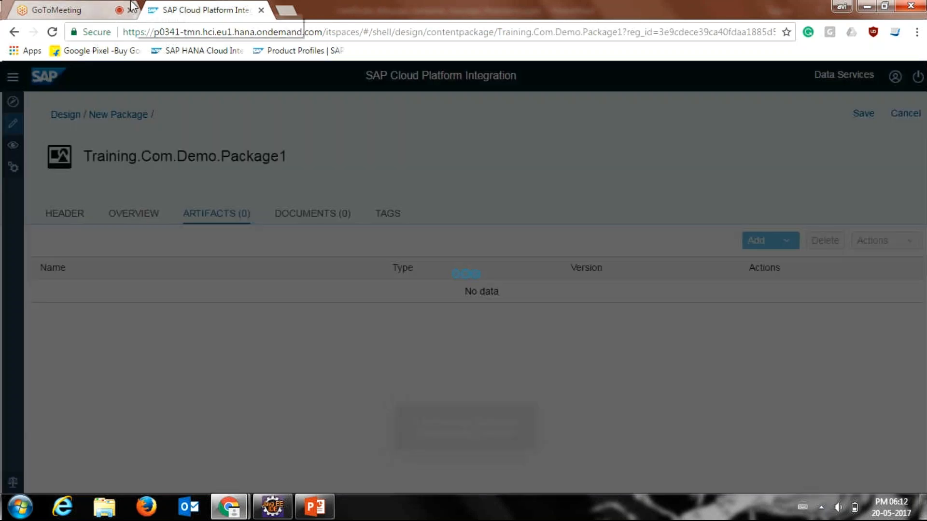
click(149, 17)
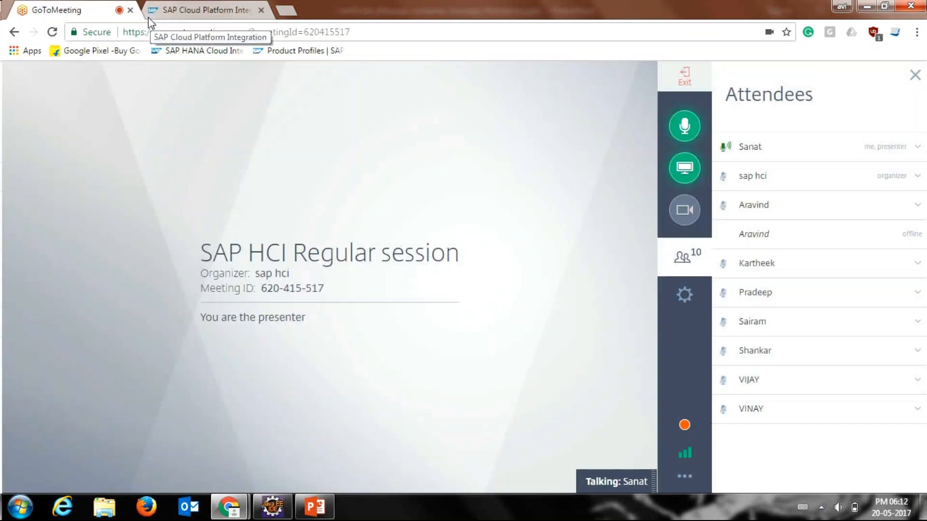
click(149, 17)
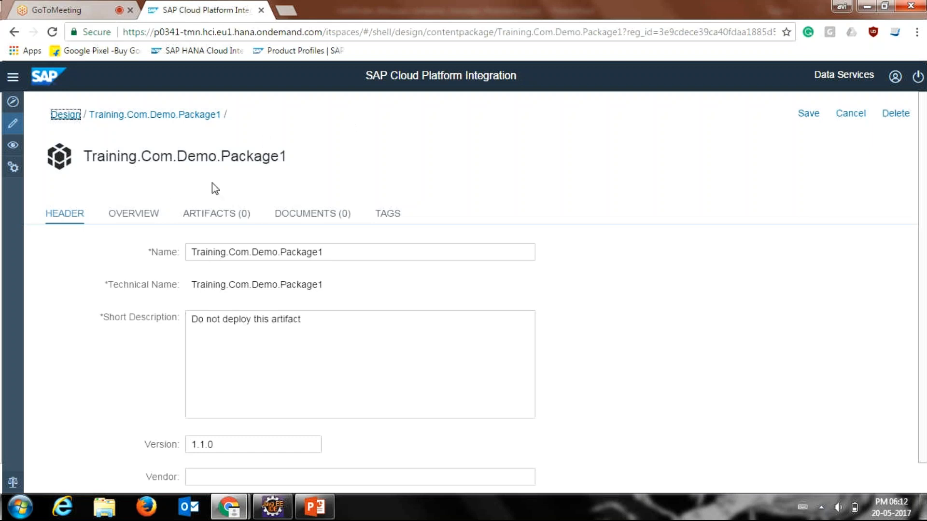
Step: Start adding an integration flow artifact to the package and name it TestScenario
click(239, 221)
click(241, 225)
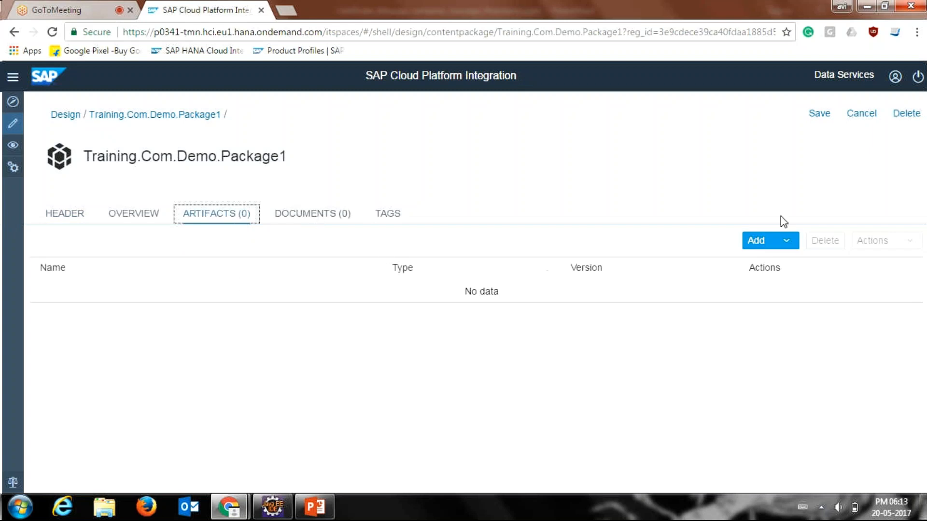
click(755, 241)
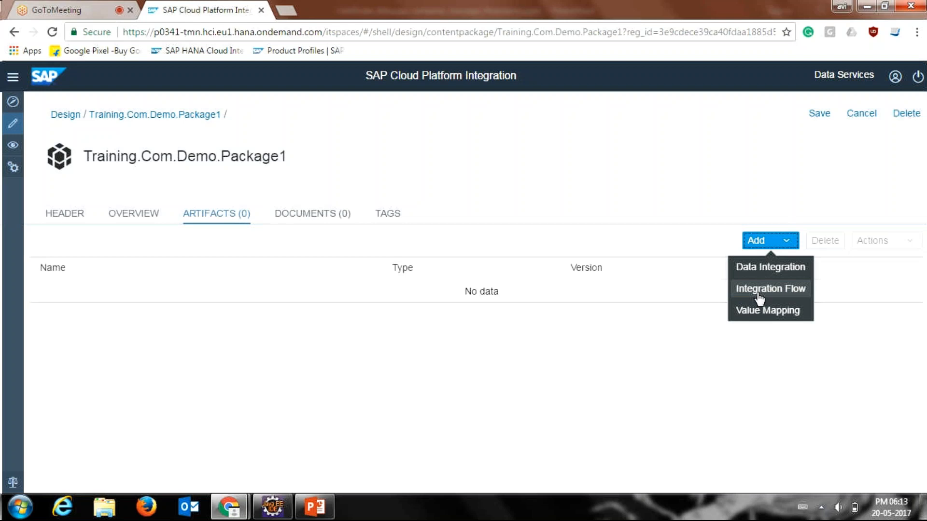
click(757, 292)
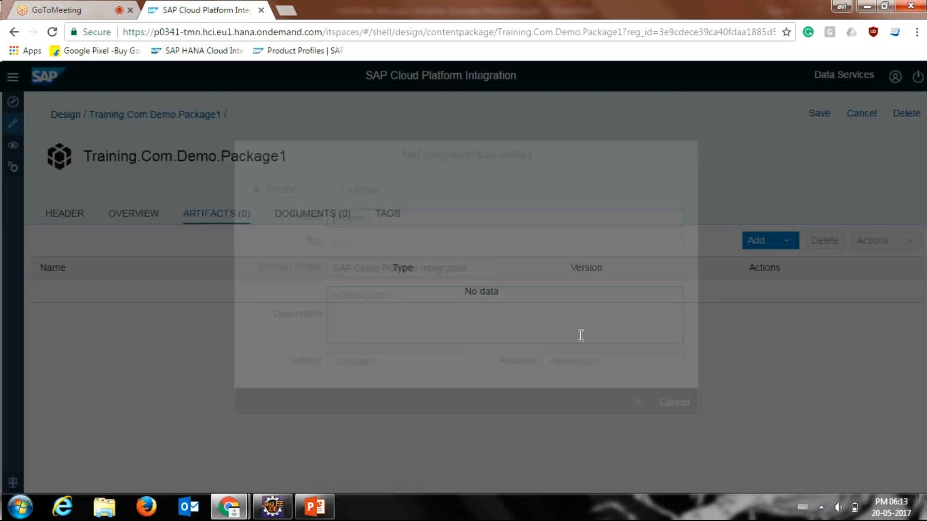
text(T)
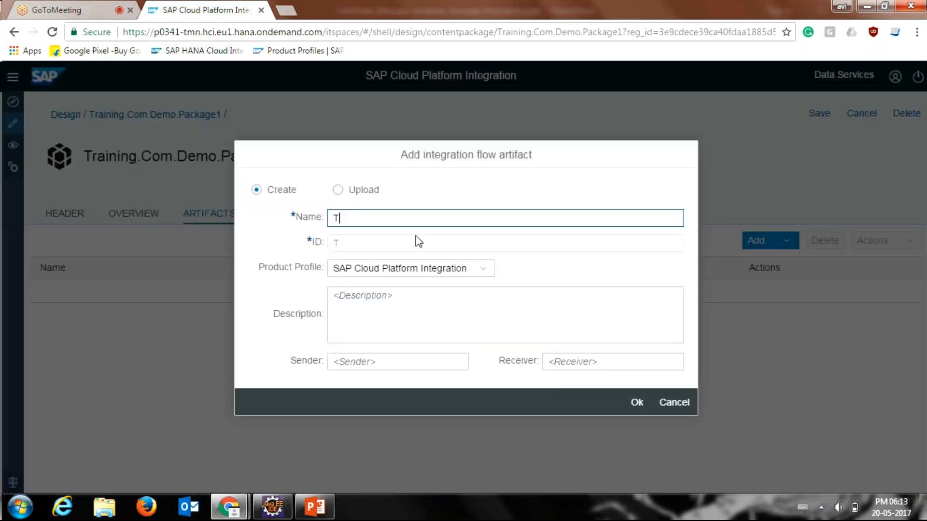
text(estScenaruo)
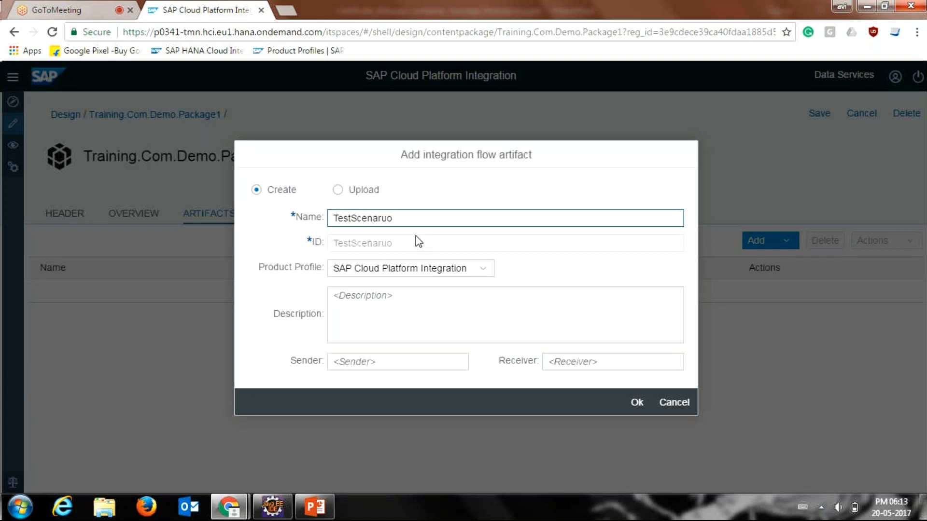
key(BackSpace)
key(BackSpace)
text(io)
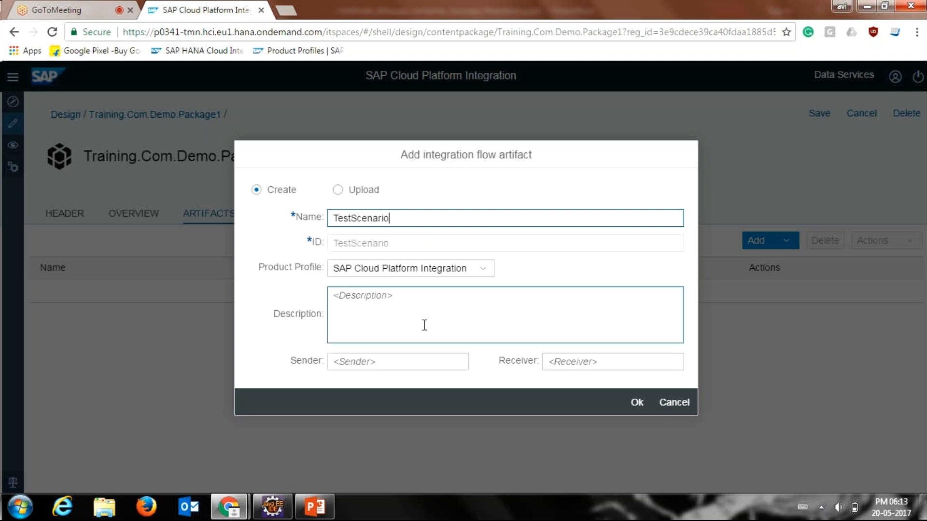
Step: Create the integration flow with product profile SAP Cloud Platform Integration, sender "Sender" and receiver "Receiver"
click(453, 276)
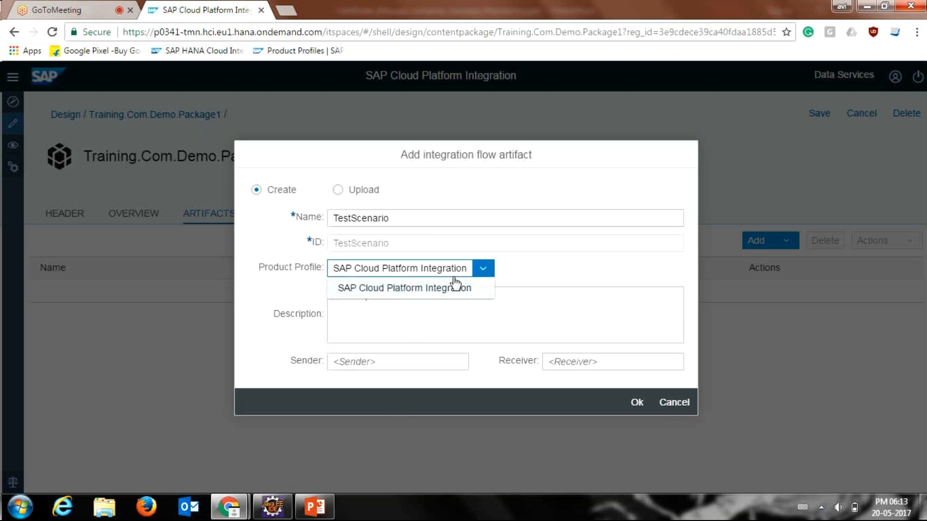
click(455, 284)
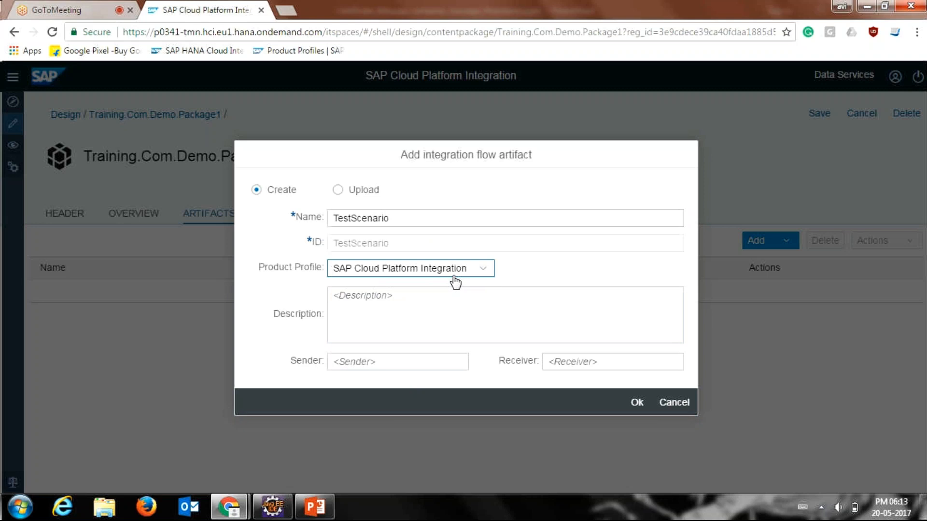
click(391, 360)
text(Sender)
key(Tab)
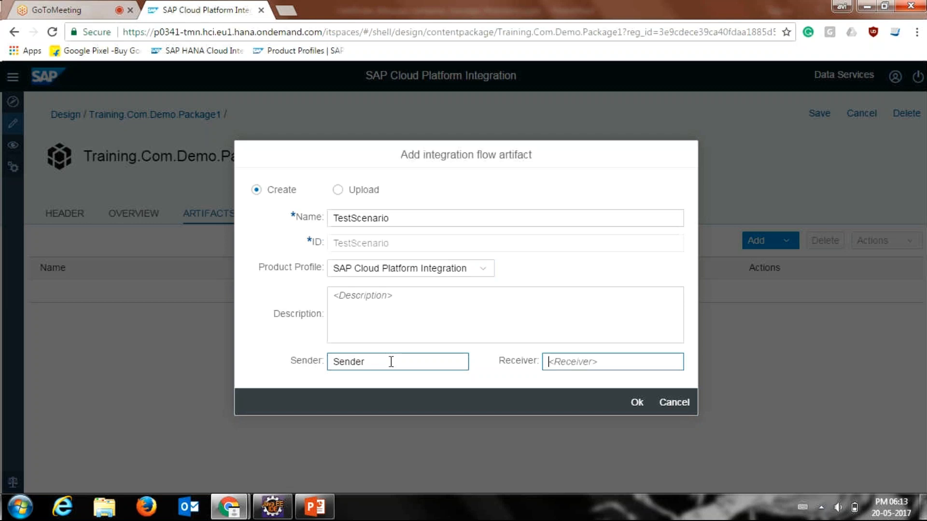
text(Reci)
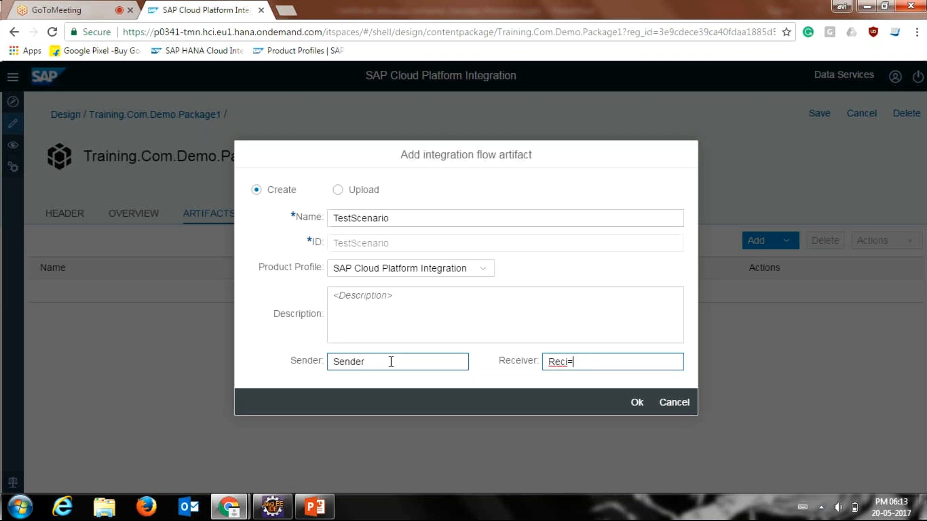
key(BackSpace)
text(eiver)
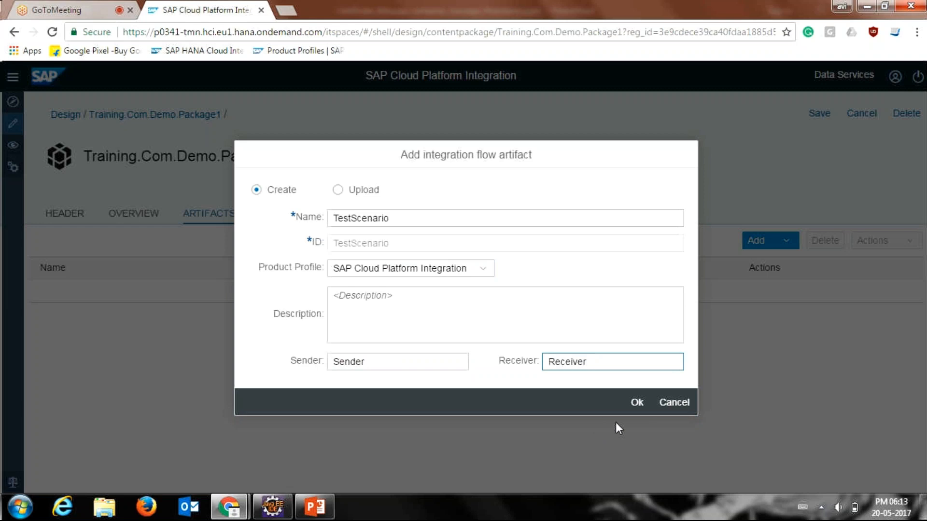
click(637, 401)
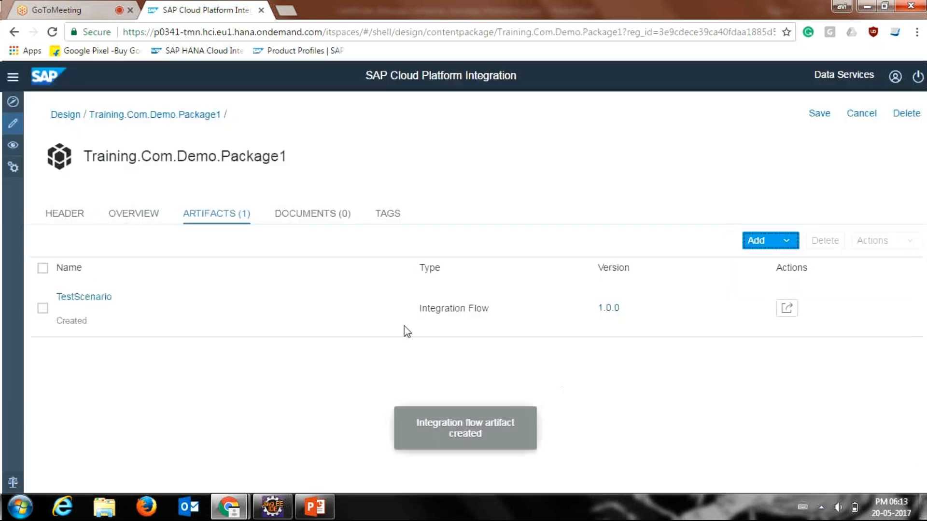
Step: Open the TestScenario integration flow, enlarge its diagram area and switch the flow to edit mode
click(95, 303)
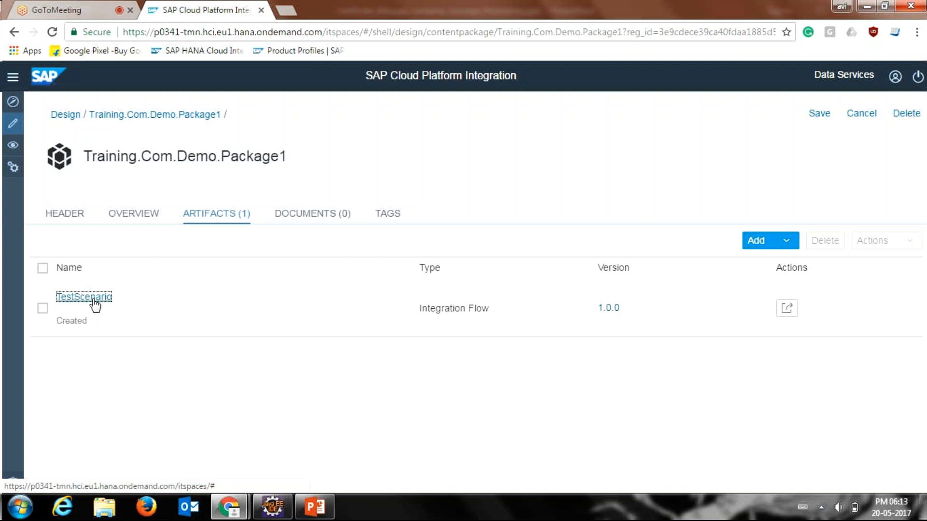
click(95, 303)
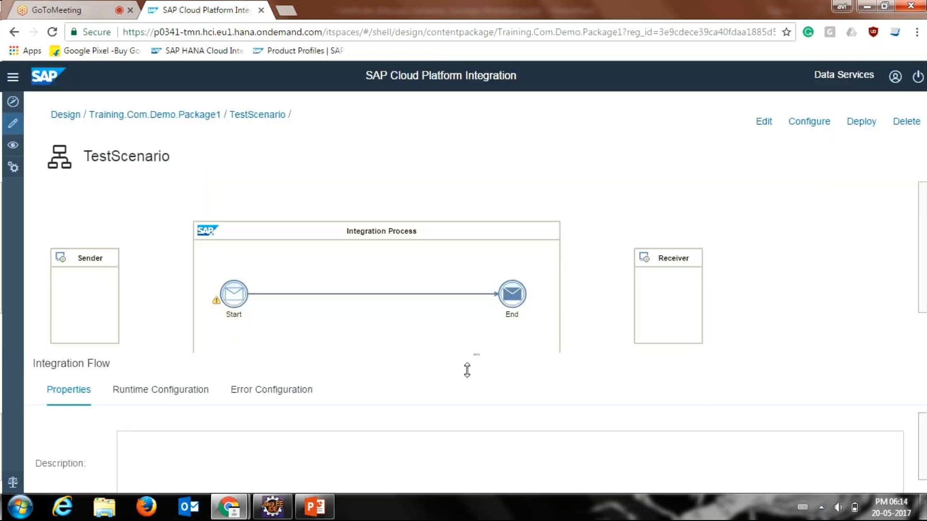
drag(467, 371, 466, 391)
click(763, 121)
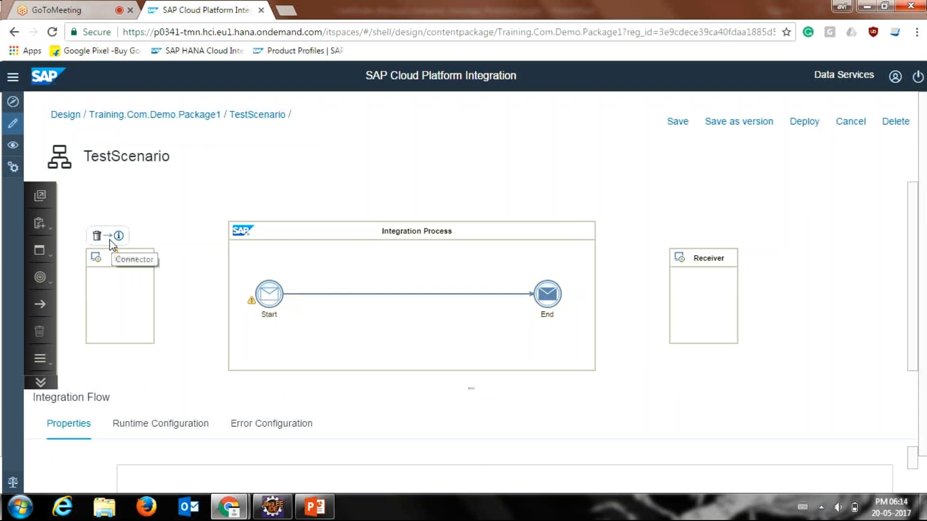
Step: Connect the Sender to the Start event and choose HTTPS as the adapter type
drag(128, 244, 265, 302)
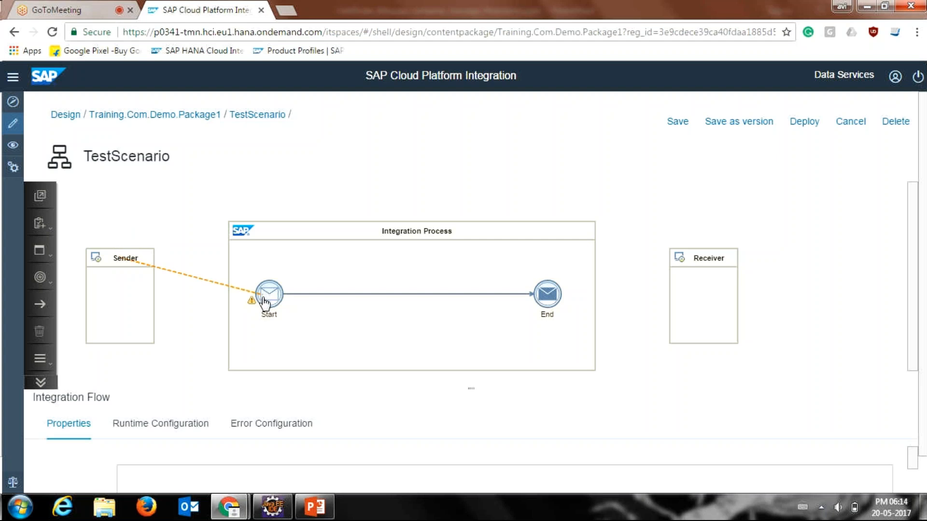
mouse_move(265, 302)
mouse_down()
mouse_move(197, 250)
mouse_move(270, 299)
mouse_up()
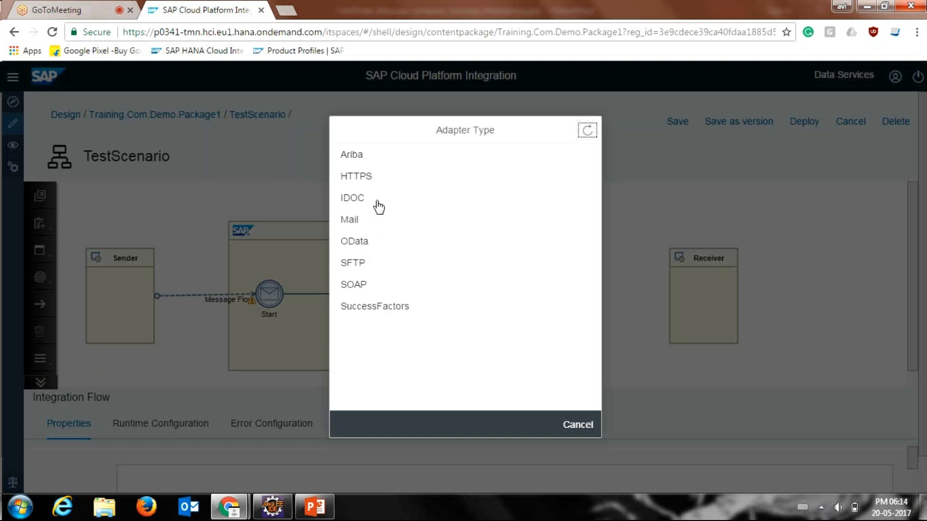
click(383, 176)
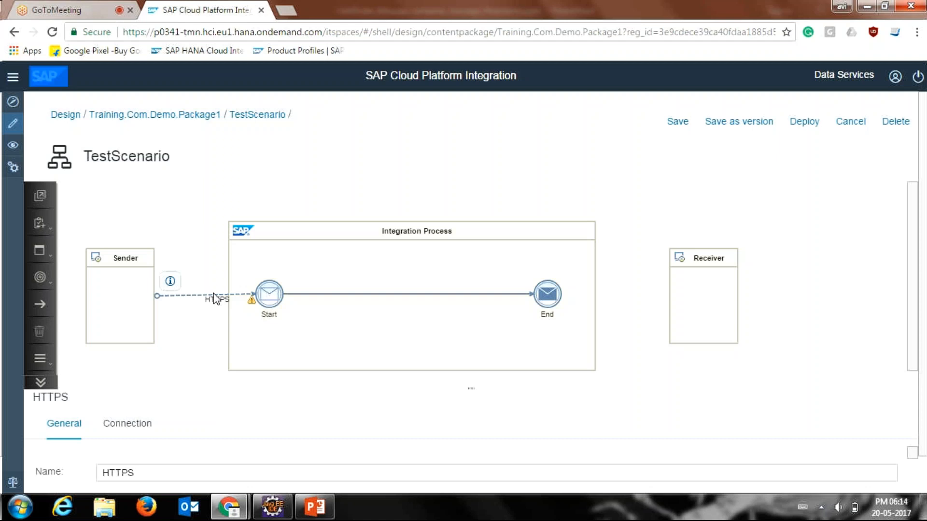
Step: Connect the End event to the Receiver and choose IDOC as the adapter type
click(539, 304)
drag(538, 304, 538, 299)
drag(556, 263, 688, 261)
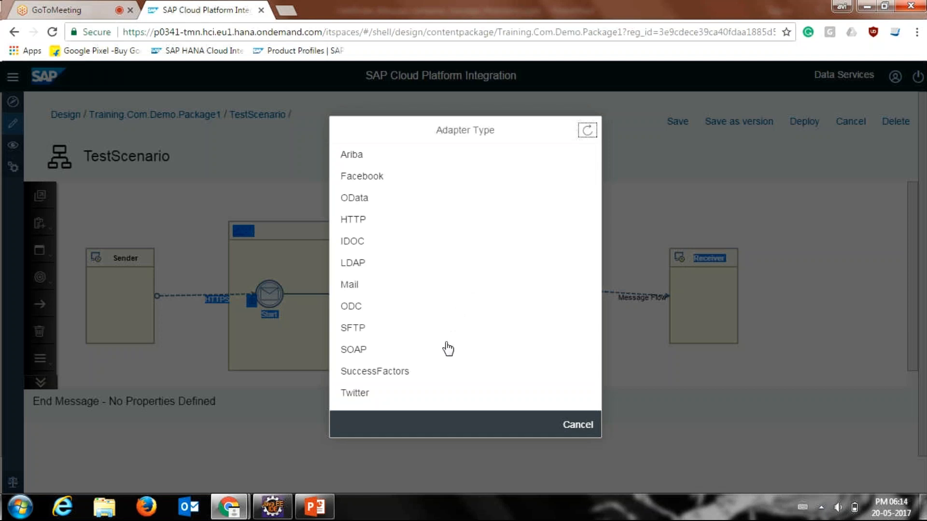
click(411, 245)
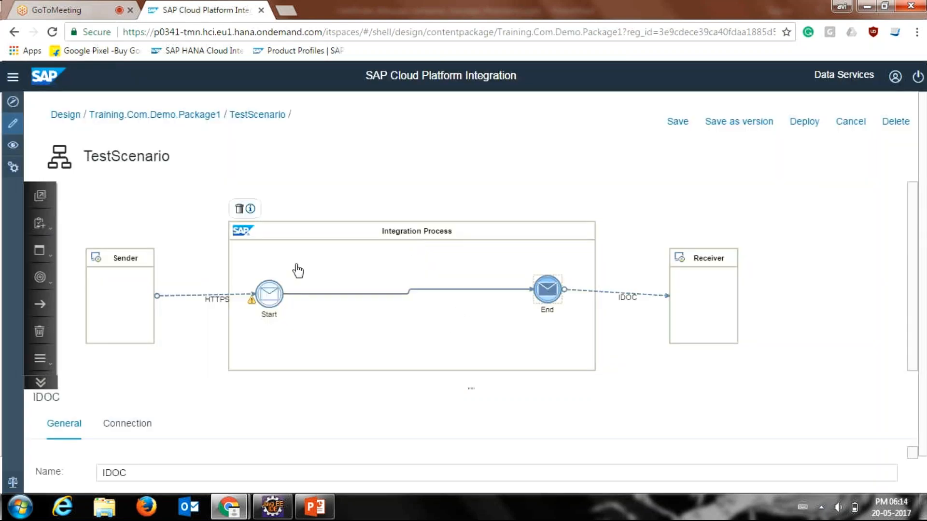
Step: Rename the HTTPS channel between the Sender and the Start event as SenderAdapter
click(216, 300)
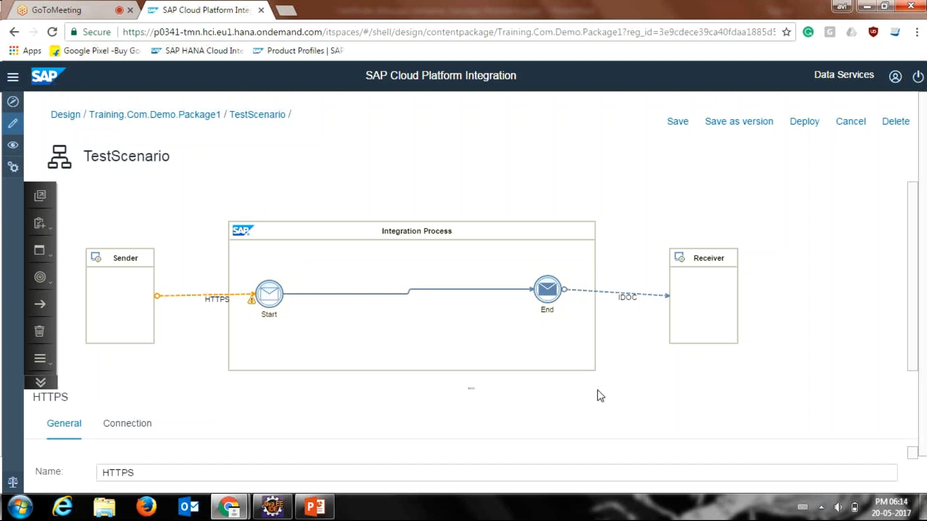
click(469, 388)
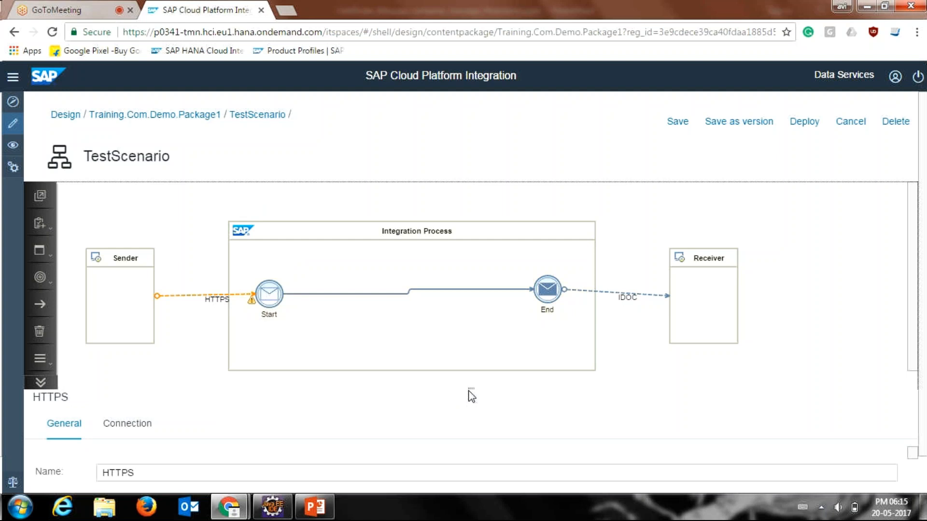
drag(471, 386, 472, 302)
click(155, 380)
drag(156, 381, 79, 378)
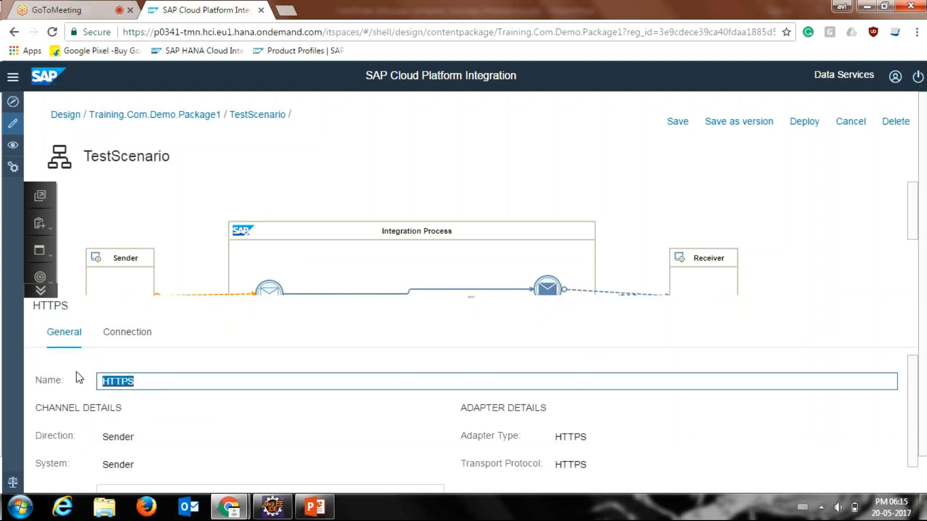
text(SenderA)
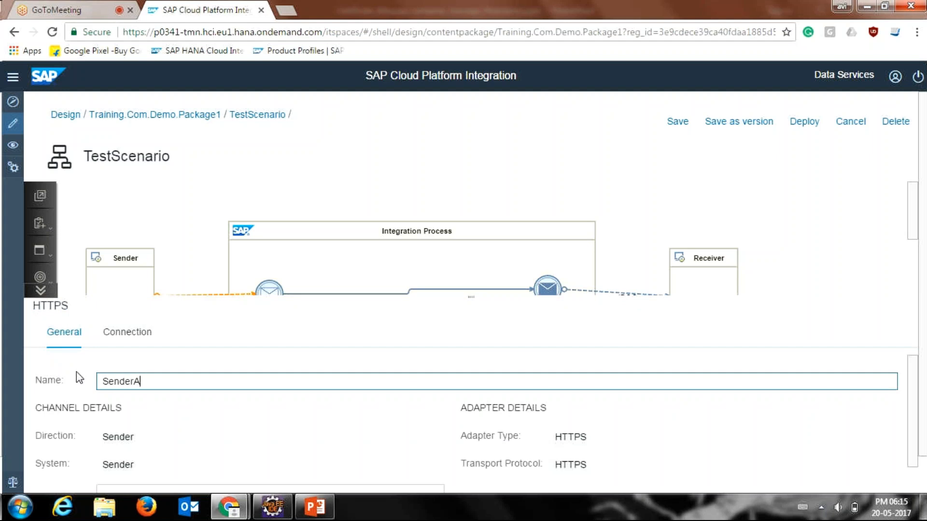
text(dapter)
click(905, 405)
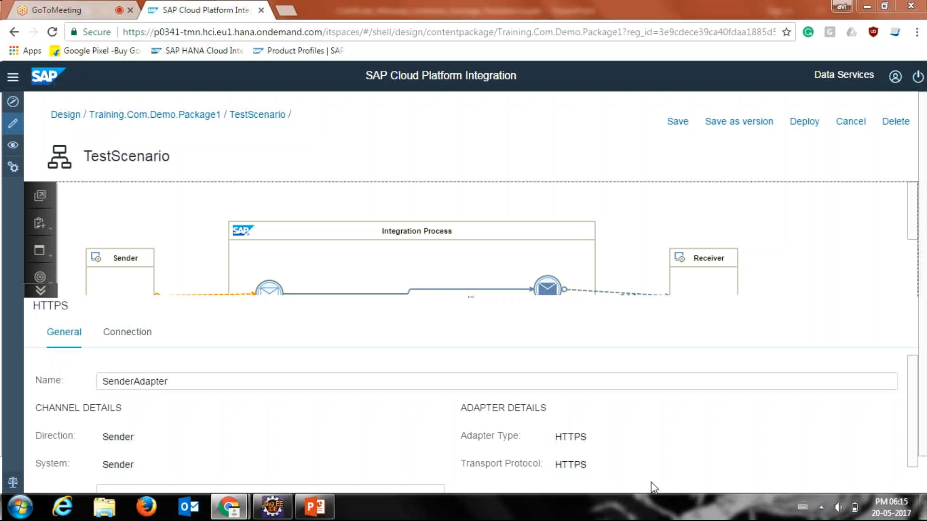
Step: Set the HTTPS channel's connection address to /test1 and review its authorization options
click(144, 340)
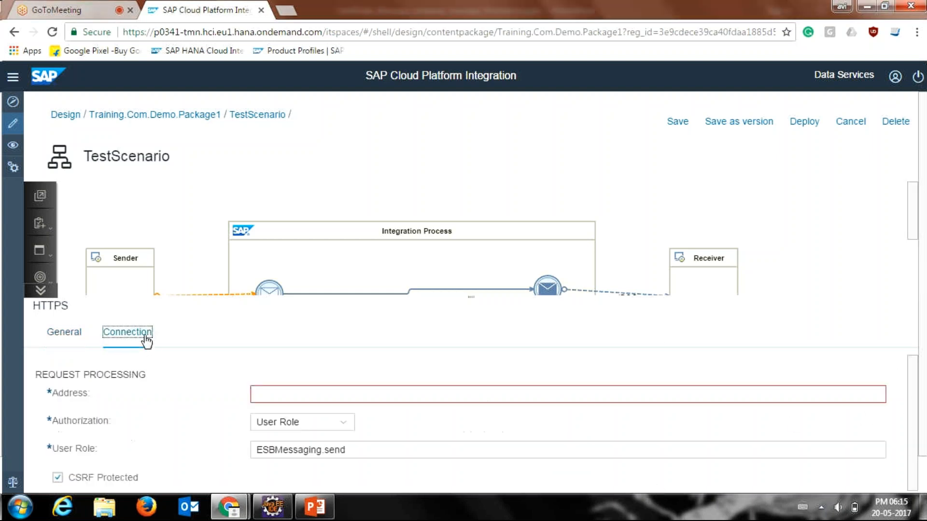
click(305, 395)
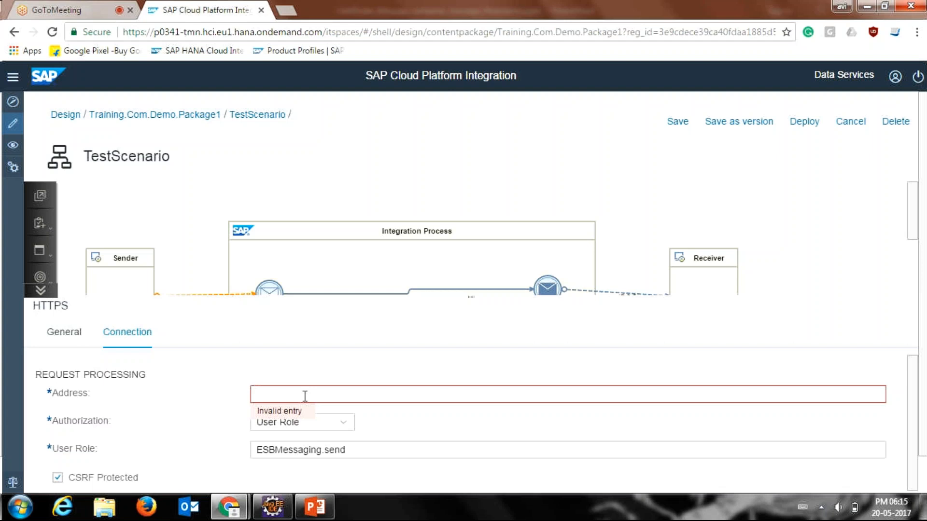
text(/test1)
click(519, 457)
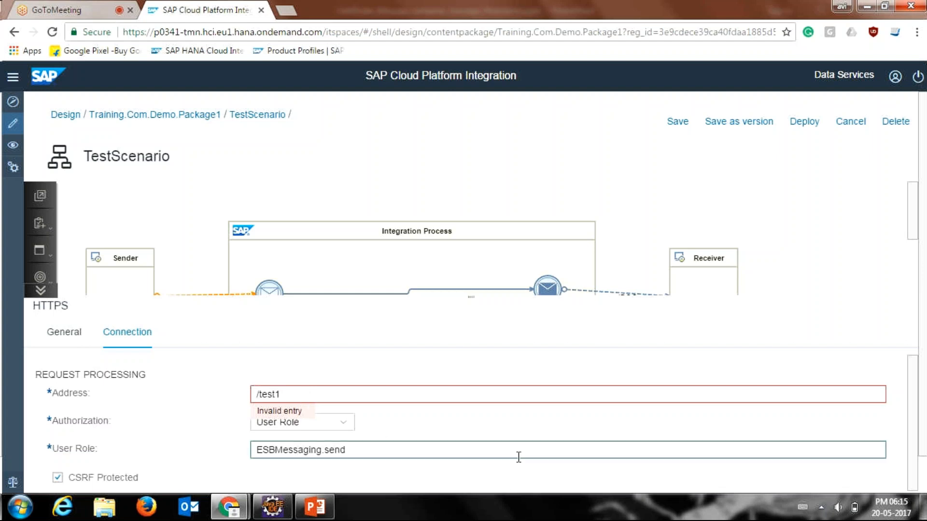
click(348, 427)
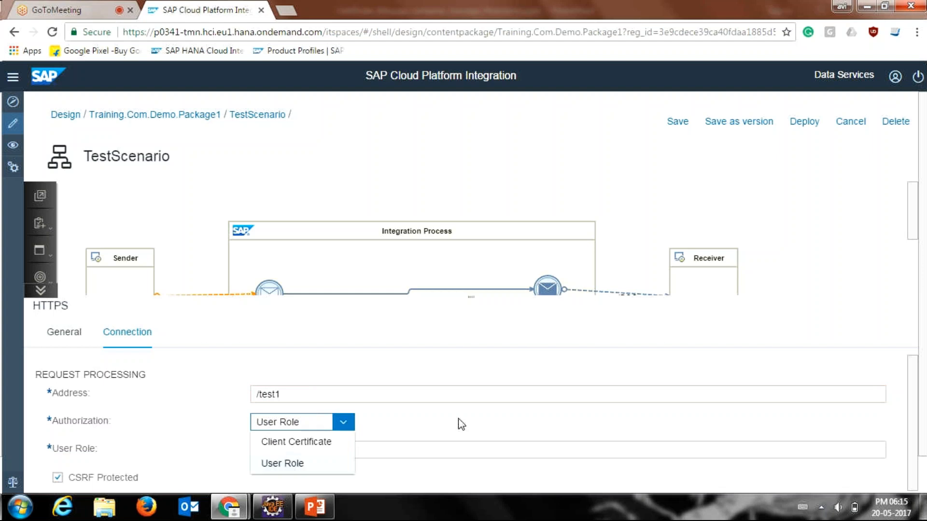
click(749, 408)
scroll(913, 407, down, 2)
drag(921, 457, 913, 414)
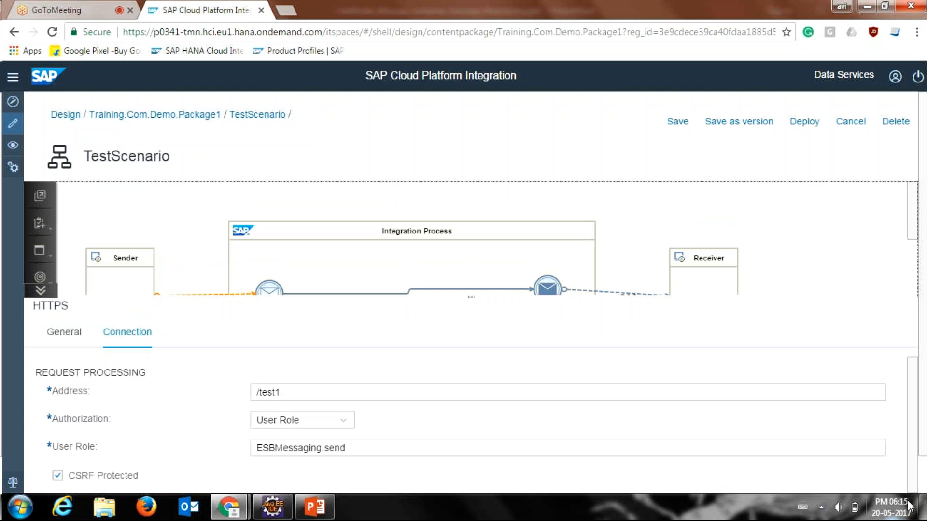
scroll(923, 466, down, 1)
drag(923, 463, 923, 484)
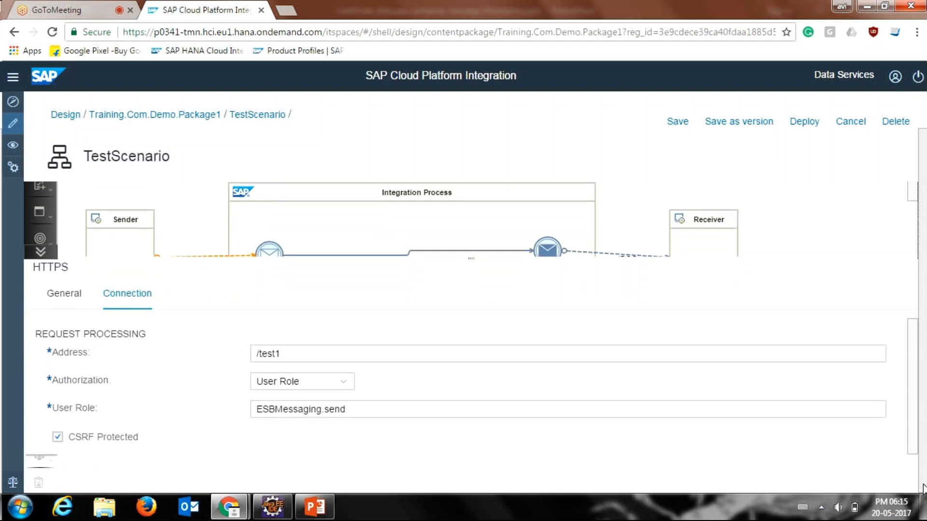
Step: Rename the IDOC channel between the End event and the Receiver as ReceiverAdapter
click(445, 288)
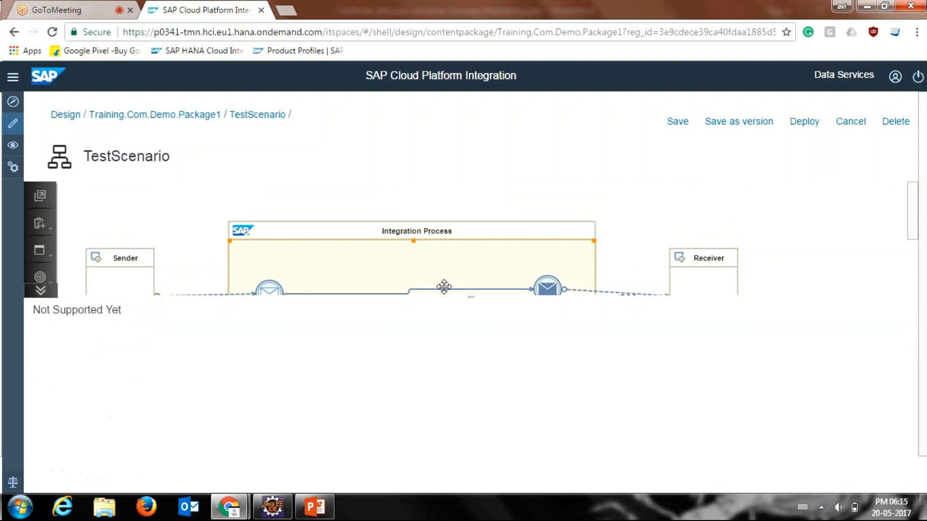
drag(469, 362, 472, 367)
click(628, 296)
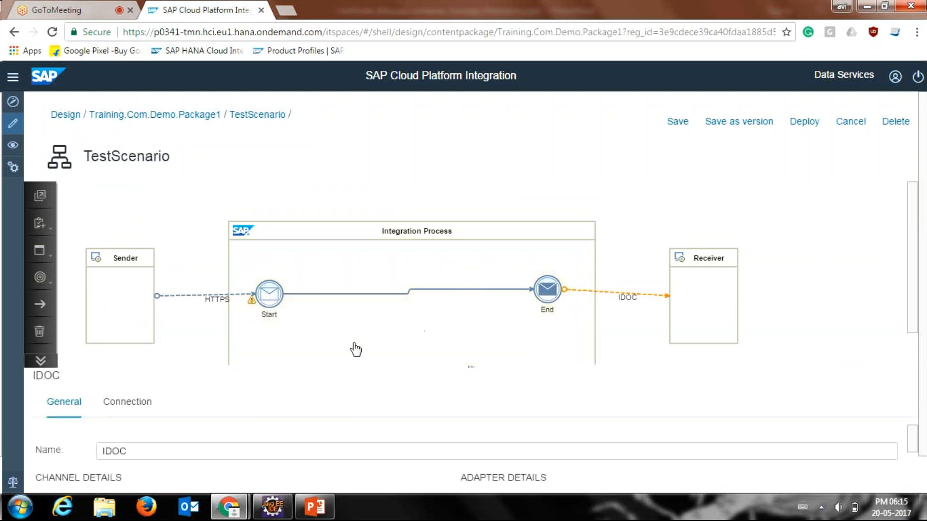
click(348, 447)
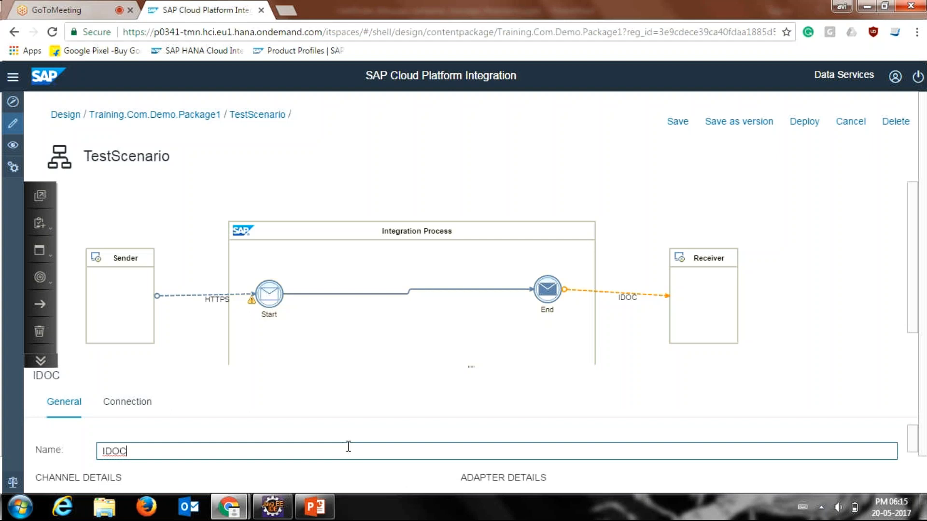
key(ctrl+a)
text(ReceiverAdapter)
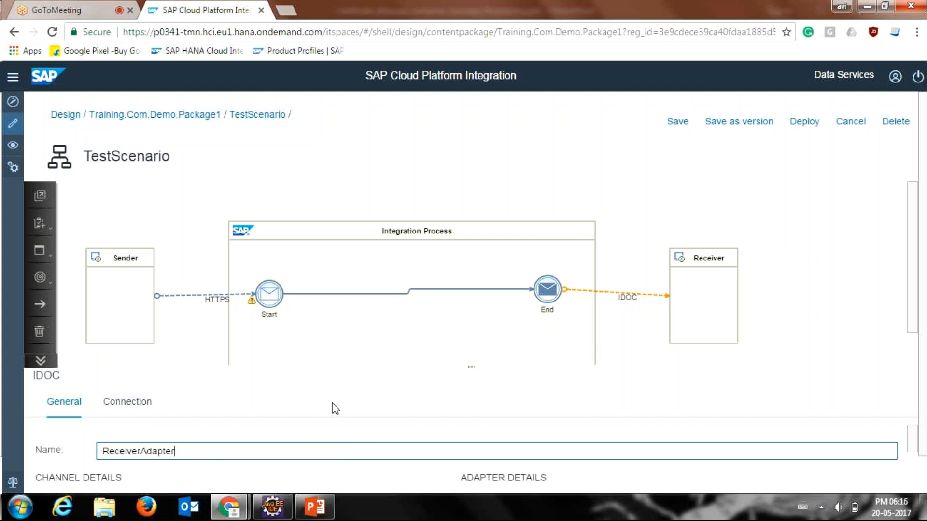
click(637, 346)
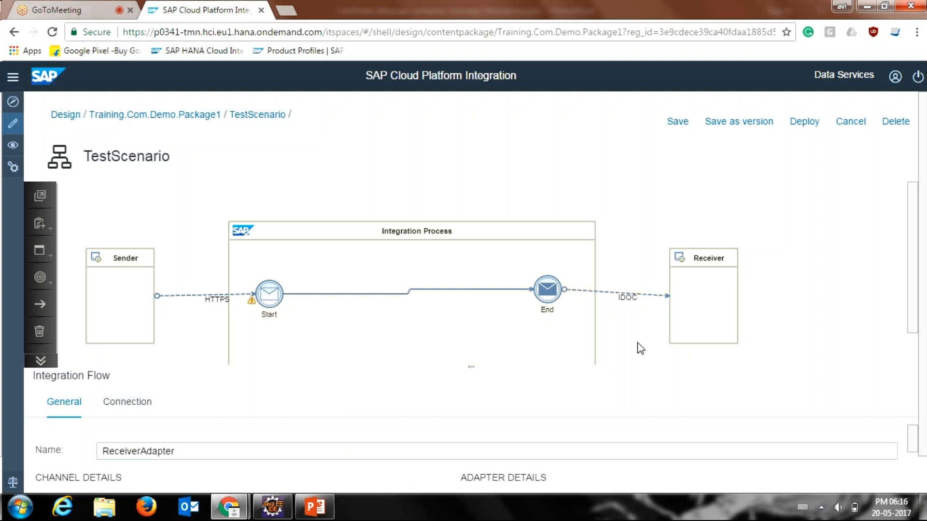
Step: Examine the IDOC channel's connection details and the options available for its proxy type
click(652, 294)
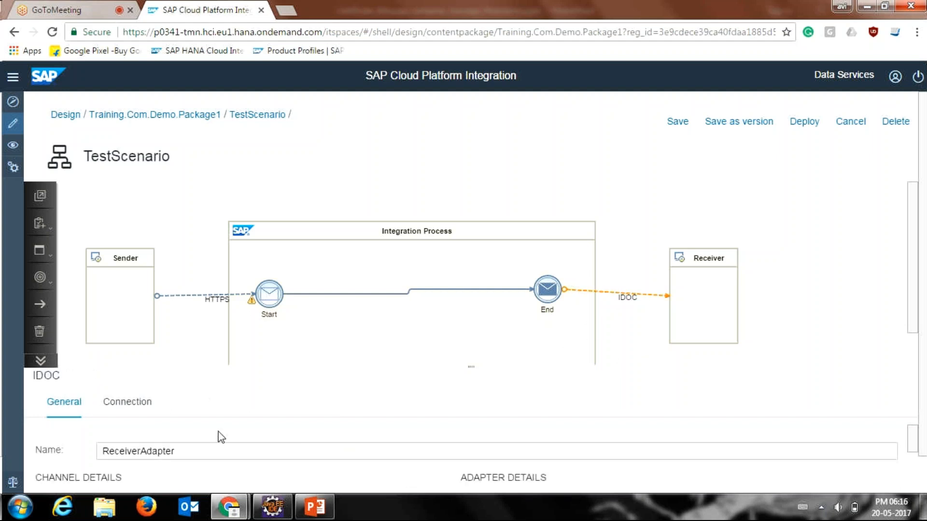
click(127, 402)
drag(471, 367, 469, 282)
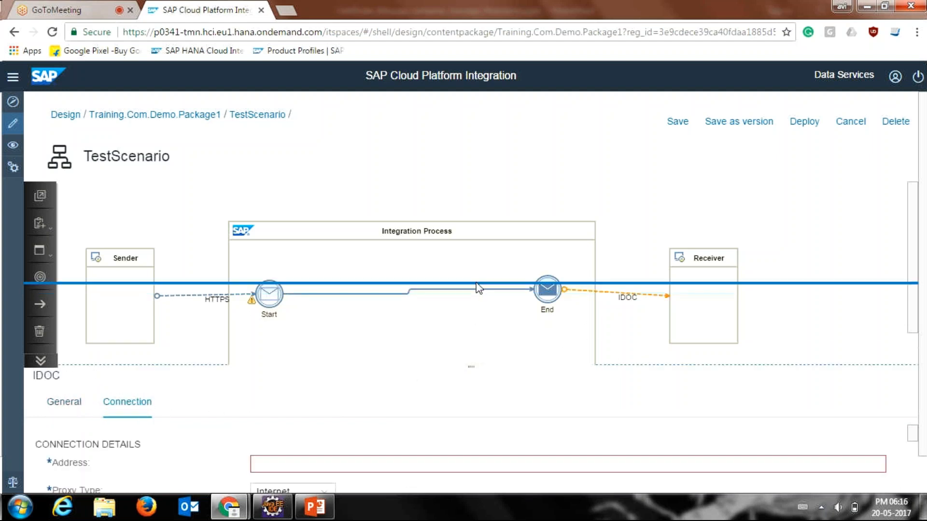
click(323, 410)
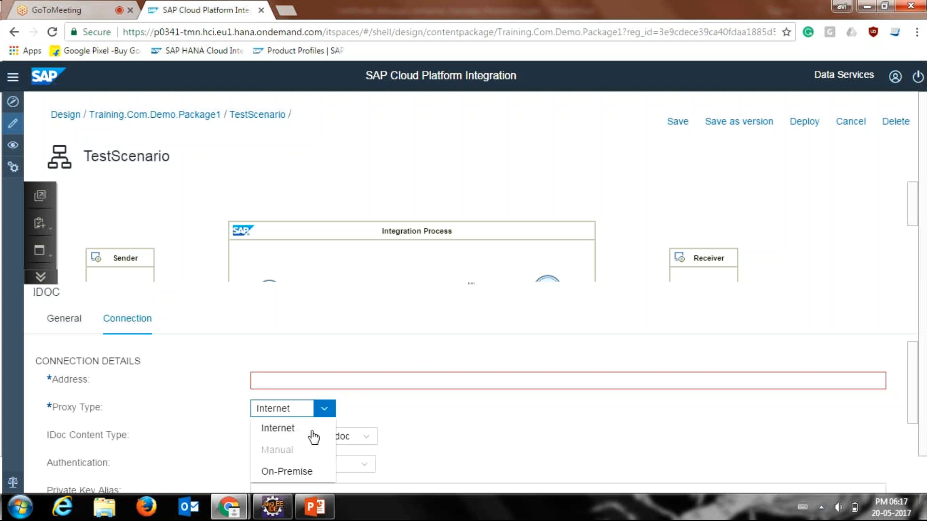
click(320, 430)
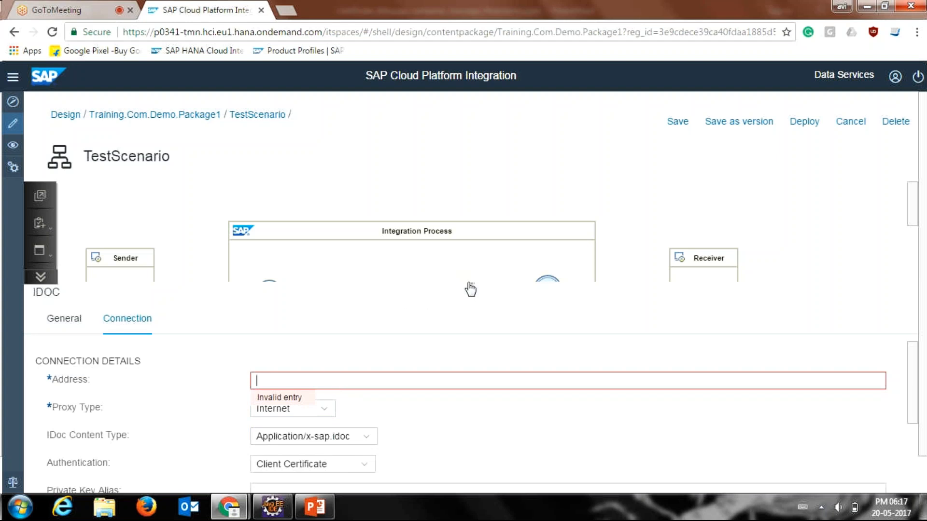
drag(468, 284, 472, 307)
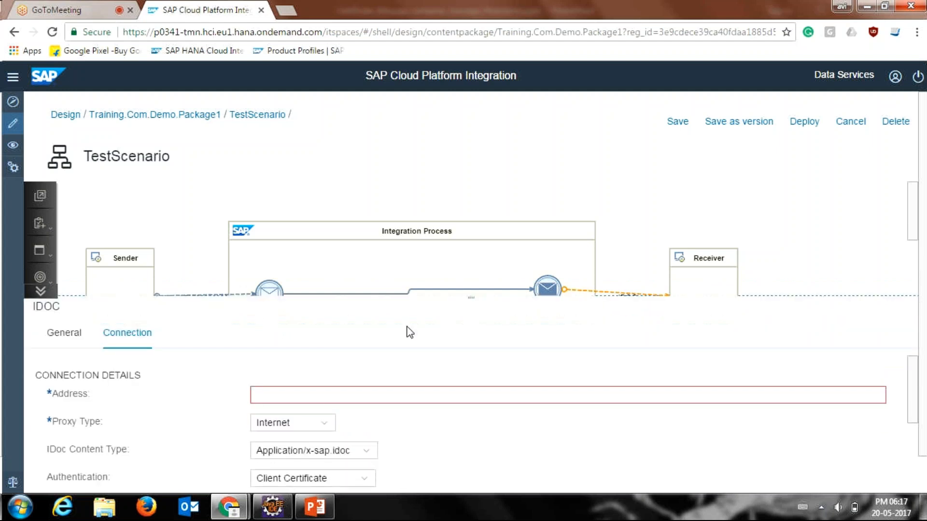
click(320, 424)
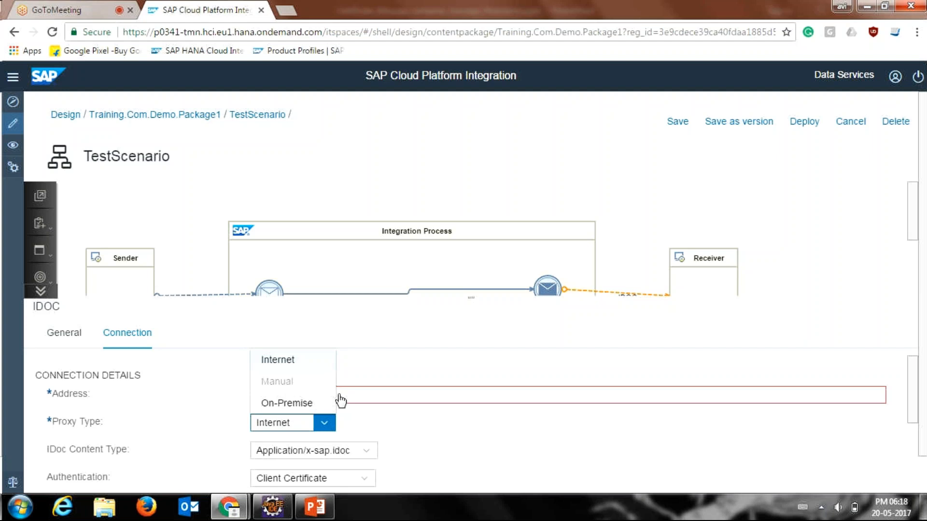
click(373, 381)
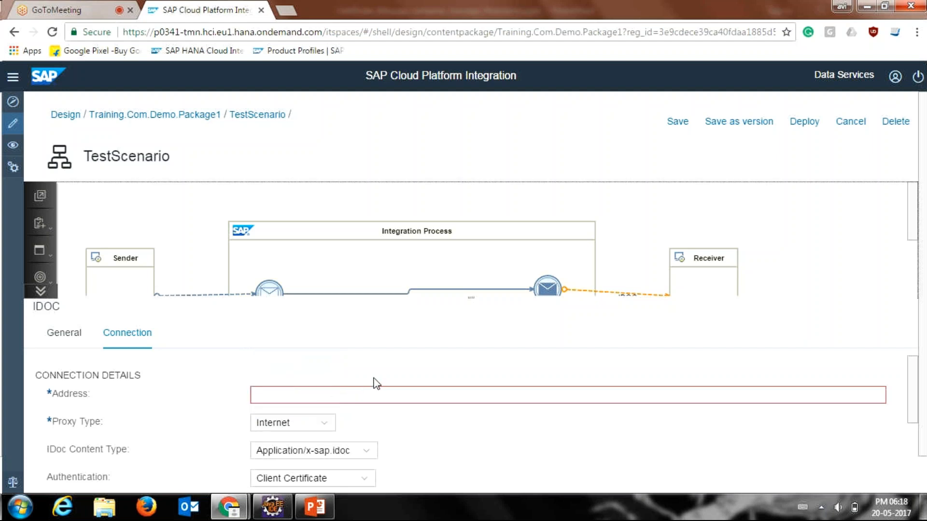
click(327, 425)
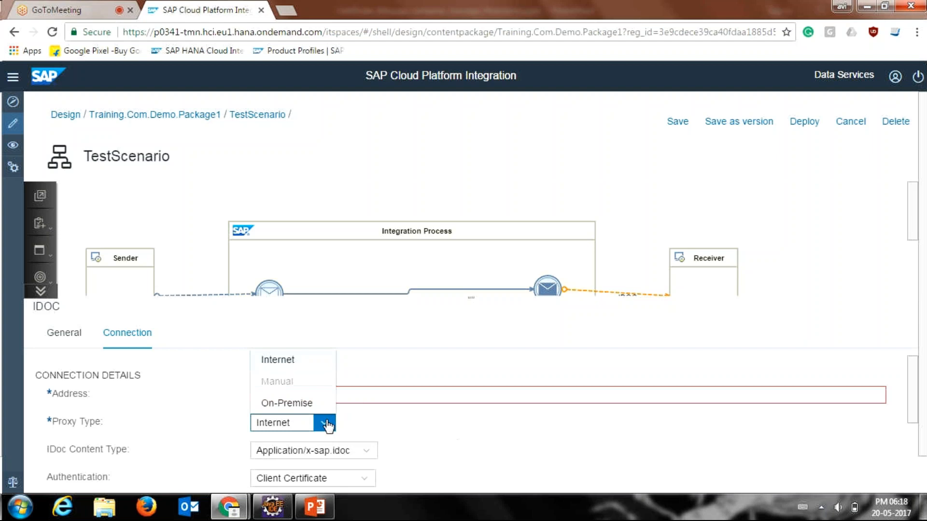
click(357, 380)
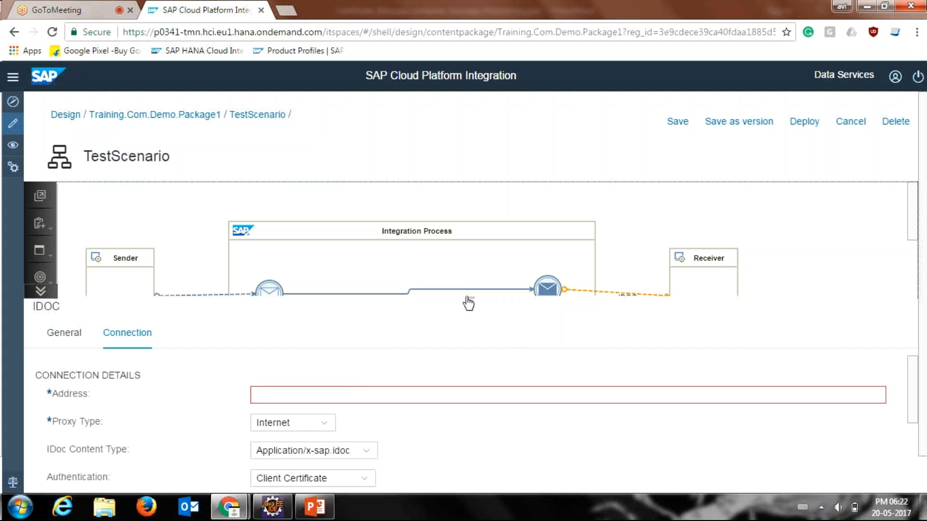
Step: Enlarge the diagram area and bring up the general properties of the HTTPS channel
click(408, 391)
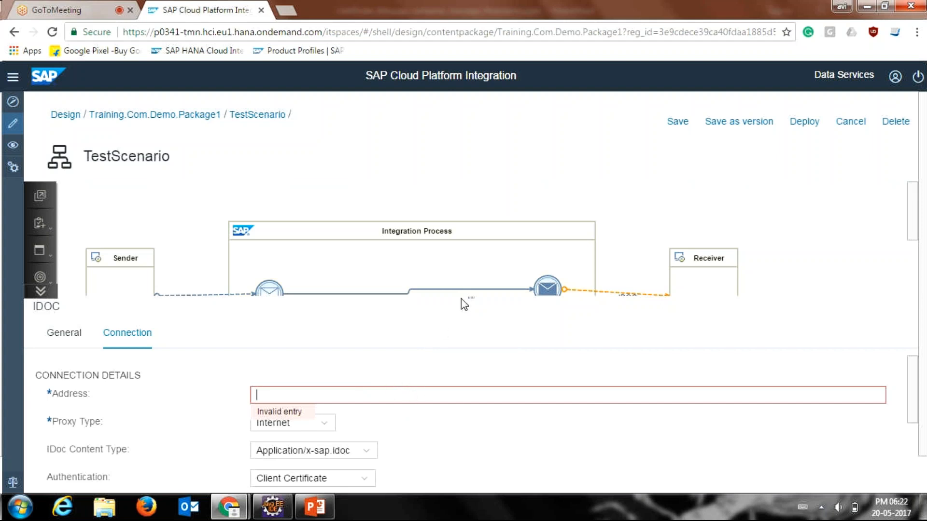
drag(464, 297, 465, 321)
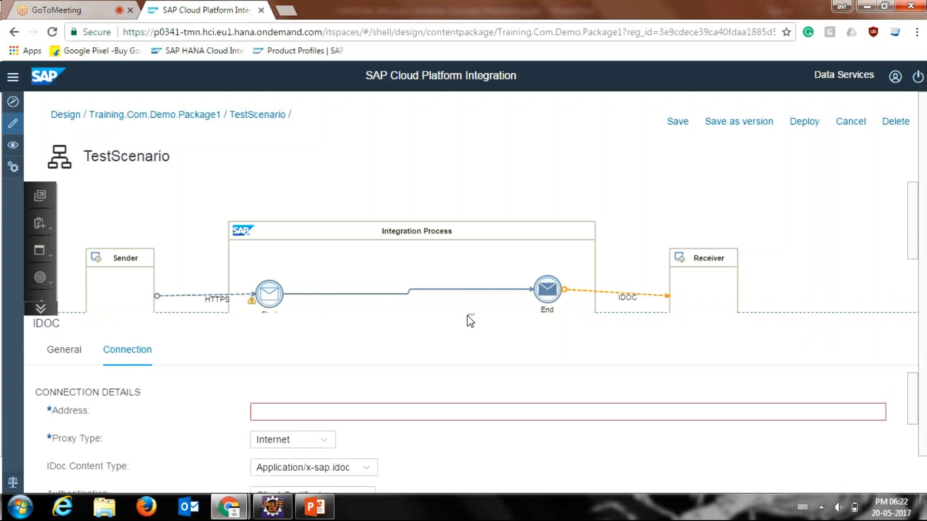
drag(469, 315, 466, 343)
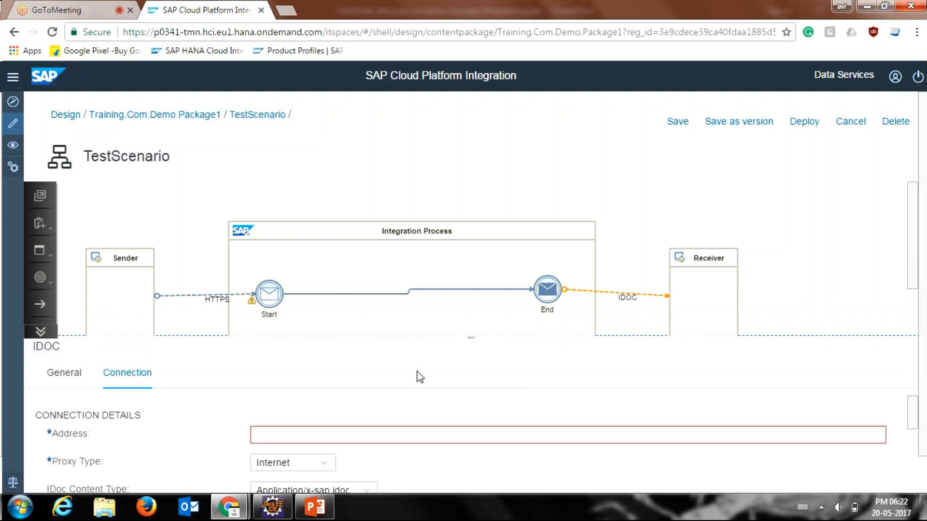
click(346, 434)
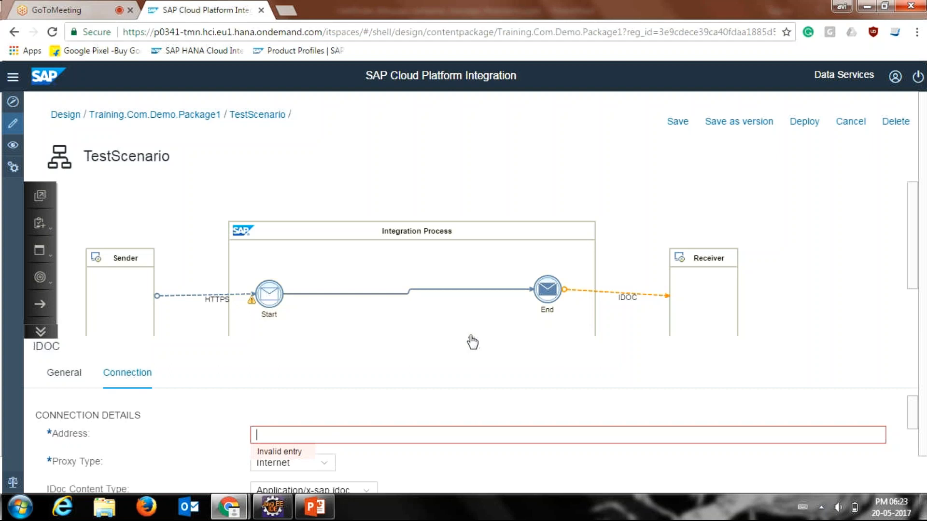
drag(467, 338, 460, 360)
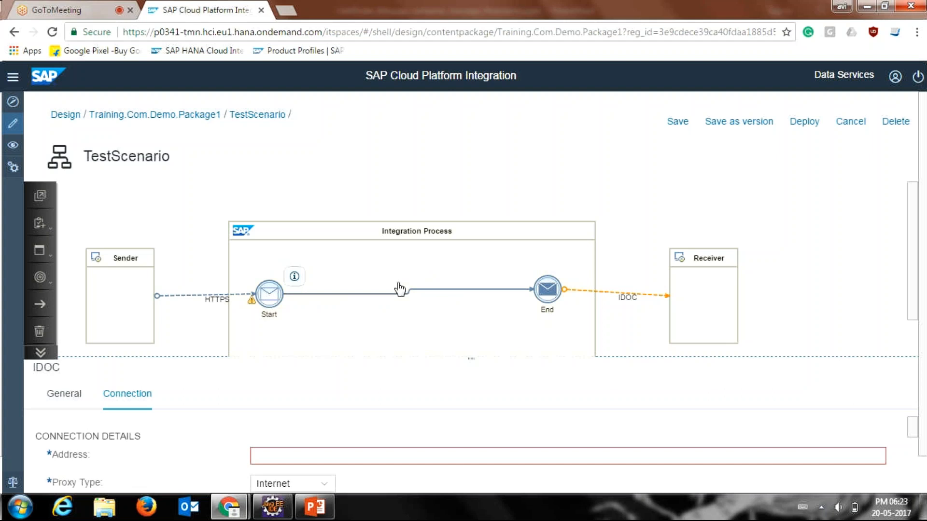
click(269, 293)
click(530, 283)
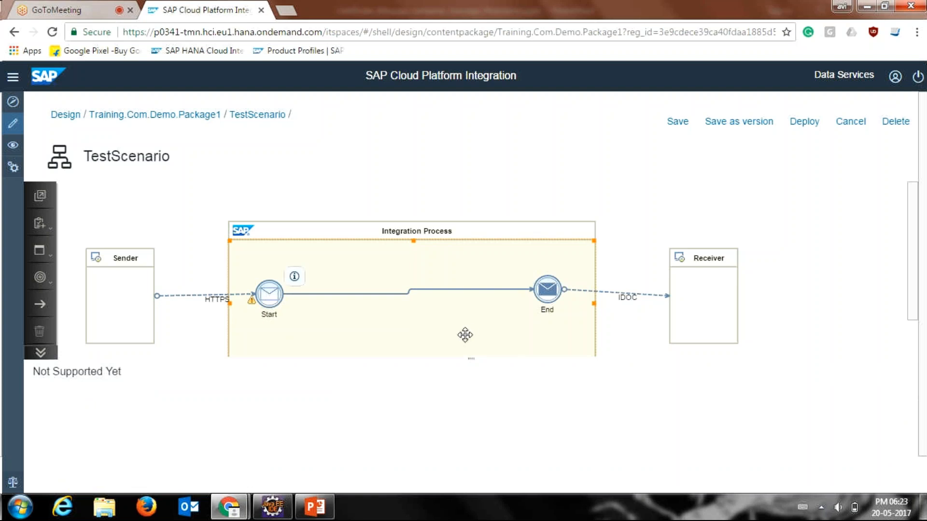
click(222, 302)
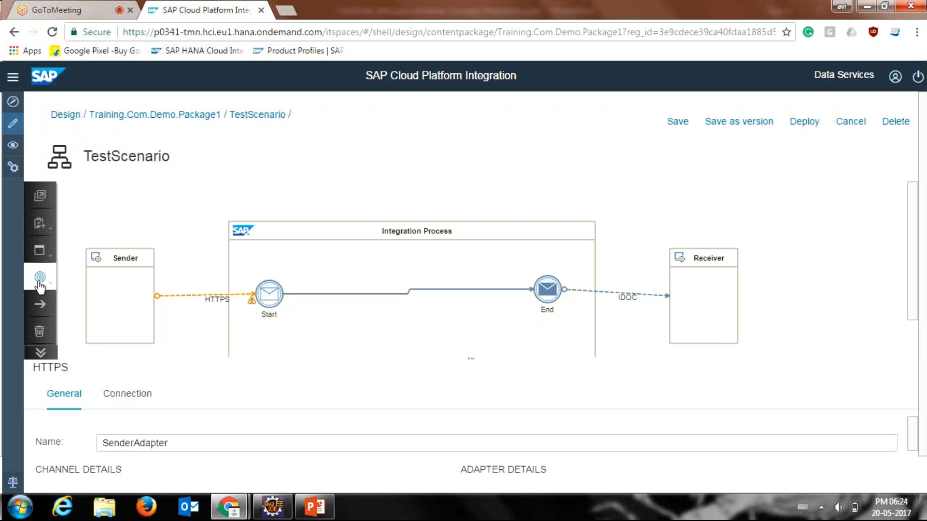
Step: Add a second receiver participant above the existing Receiver, move it clear of the original, and delete it again
click(41, 225)
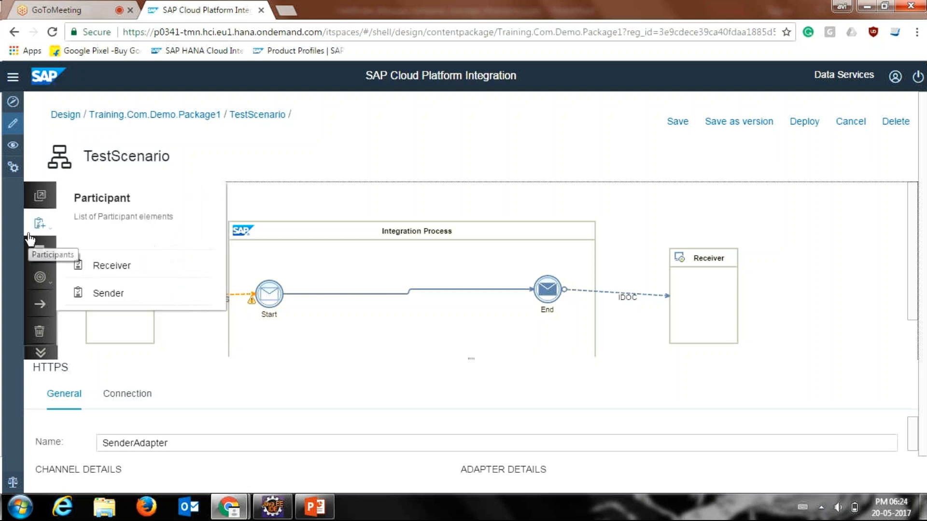
mouse_move(47, 234)
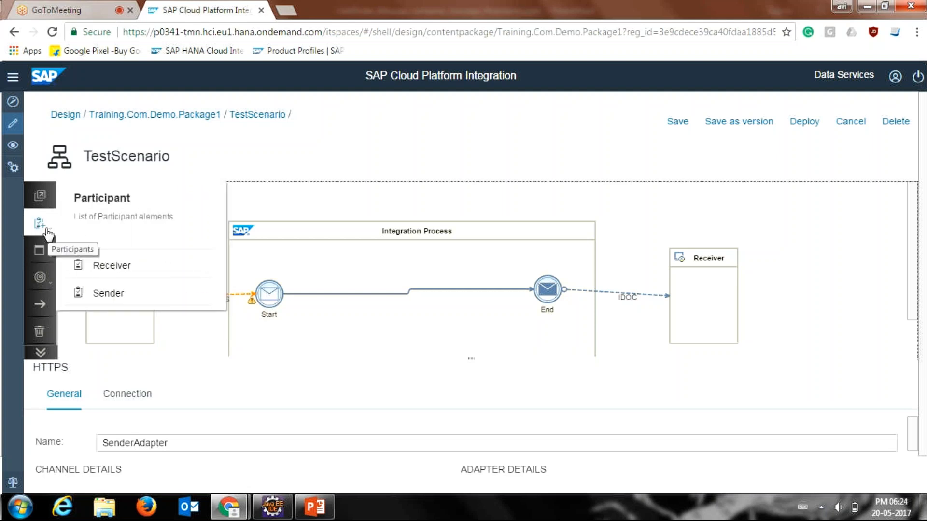
drag(90, 272, 259, 251)
click(159, 273)
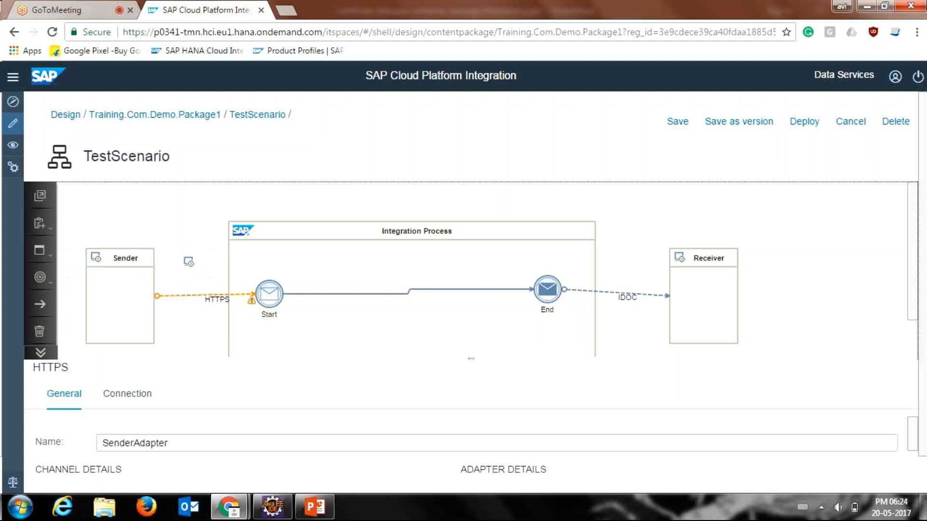
click(680, 219)
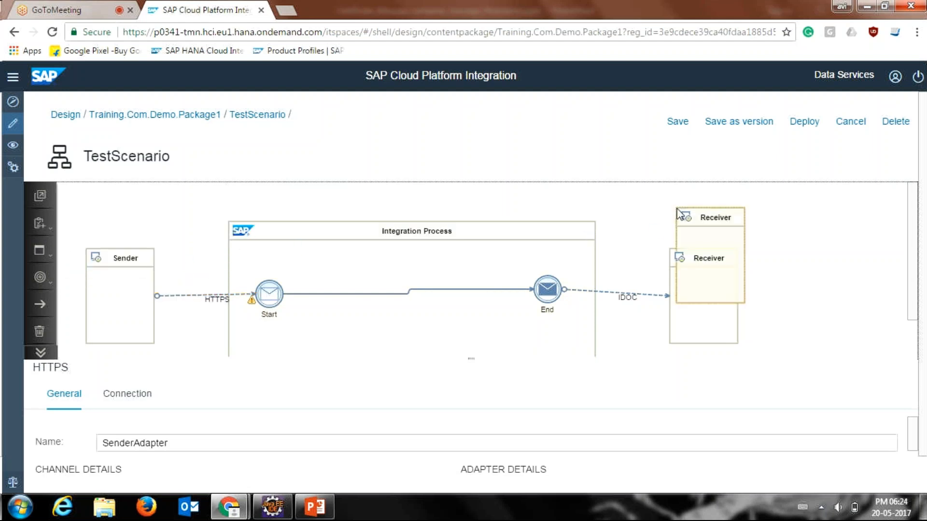
drag(683, 213, 793, 209)
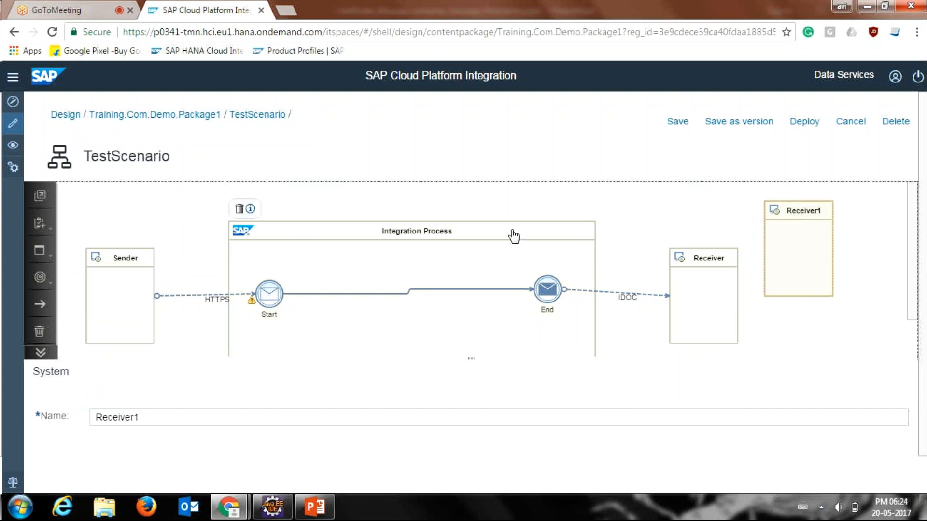
click(776, 189)
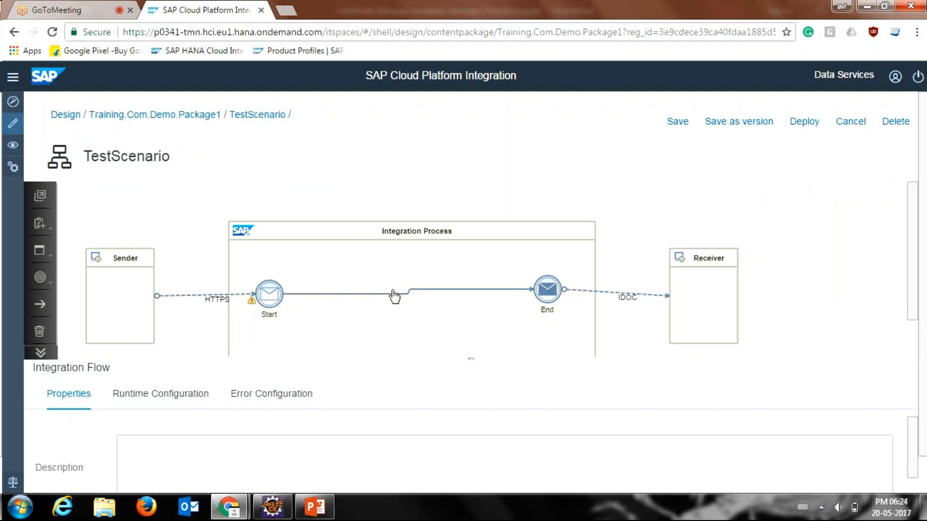
Step: Add a second sender participant above the existing Sender, compare the two senders' names, and delete the added one
click(40, 223)
click(98, 289)
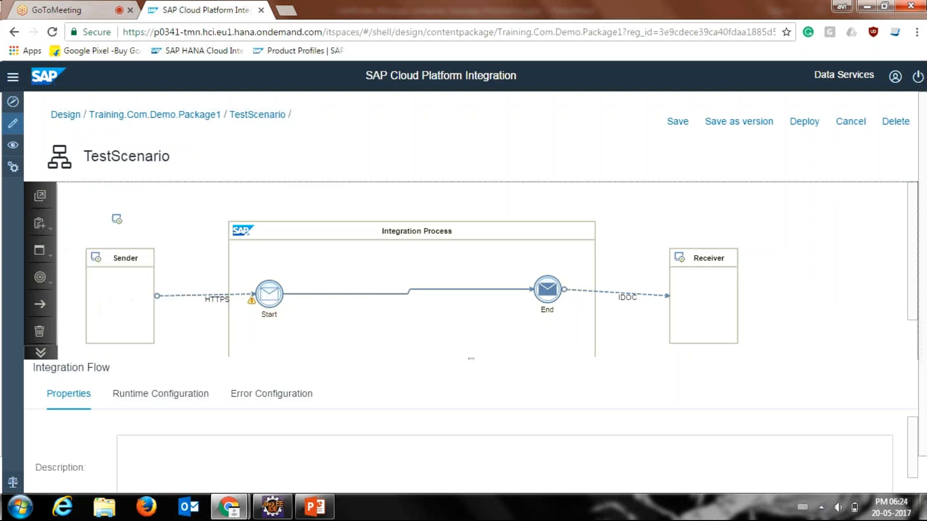
click(120, 217)
drag(124, 225, 145, 218)
click(103, 287)
click(154, 215)
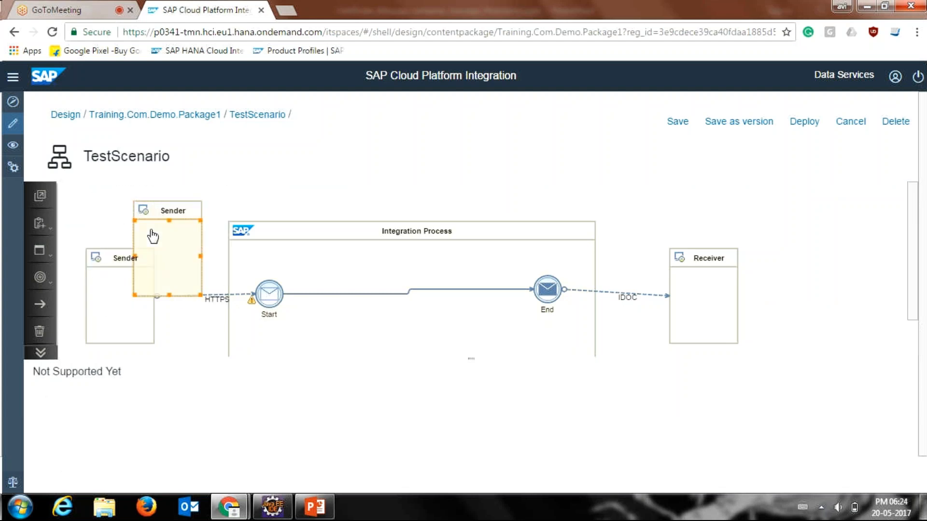
click(114, 261)
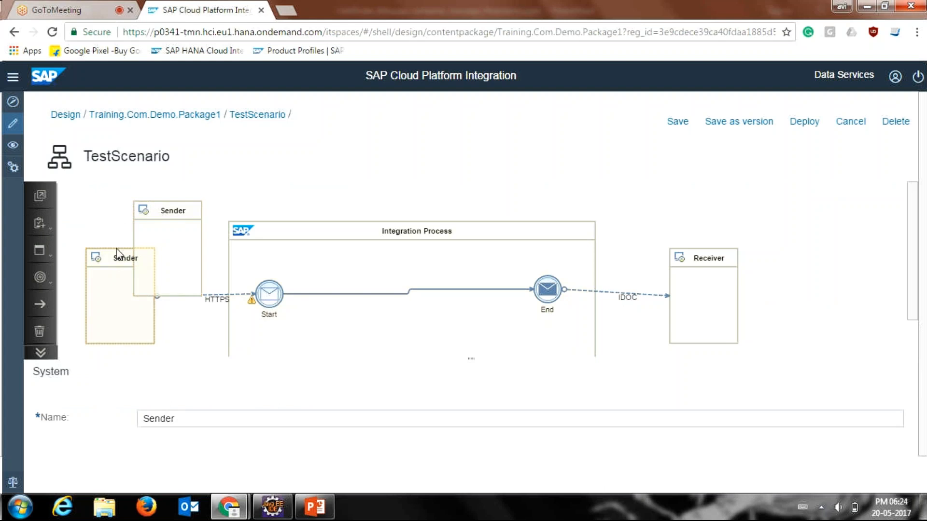
click(159, 213)
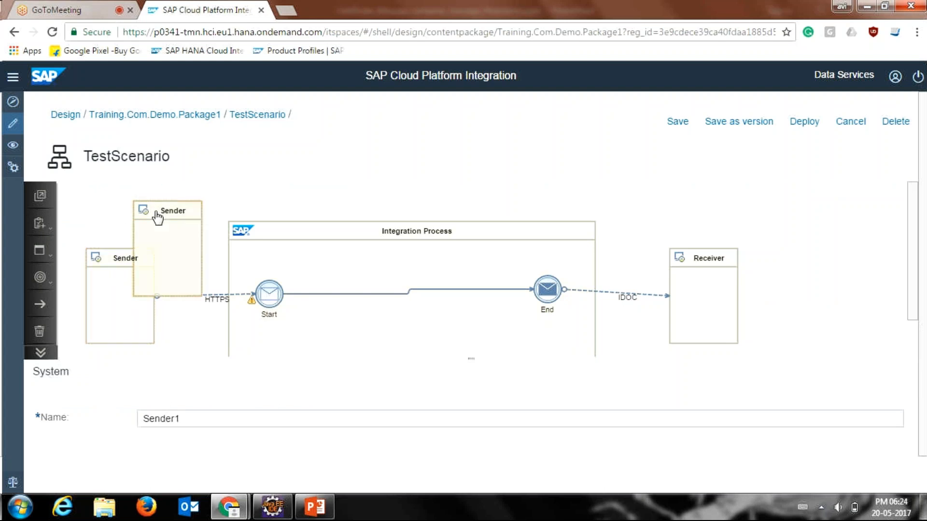
click(144, 188)
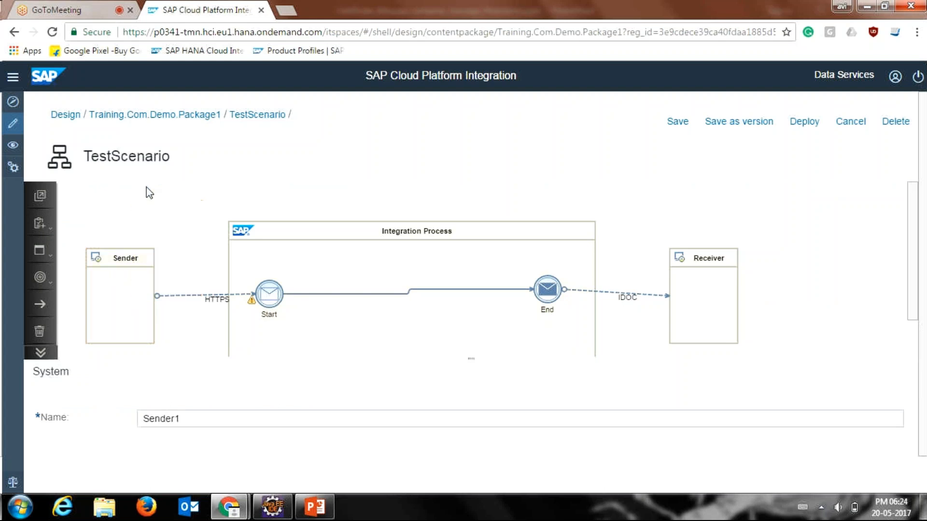
Step: Insert a Message Mapping into the connection between the Start and End events of the Integration Process
click(46, 264)
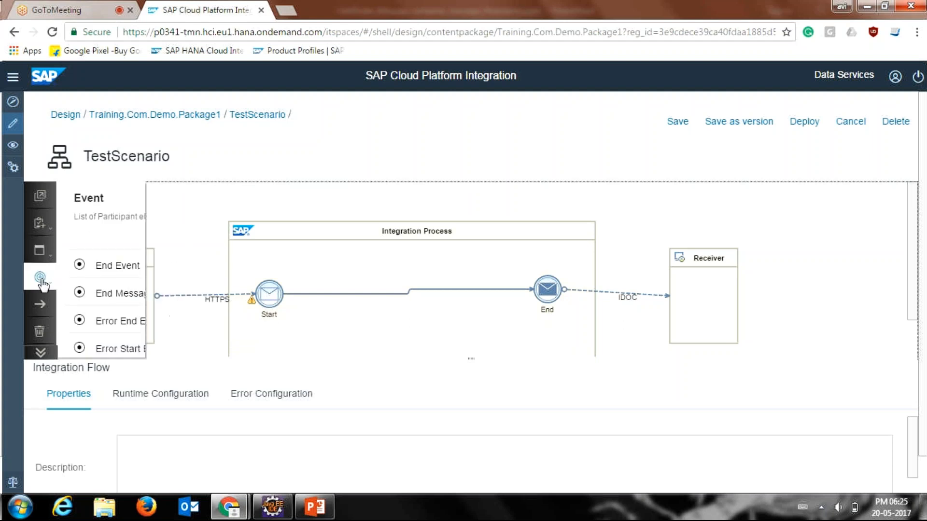
click(41, 351)
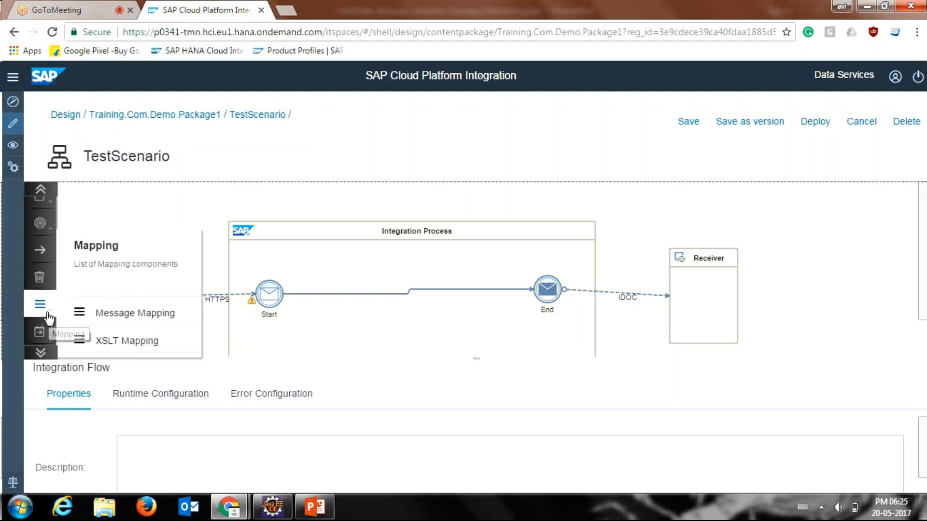
mouse_move(42, 333)
mouse_move(41, 306)
drag(98, 313, 102, 313)
click(121, 311)
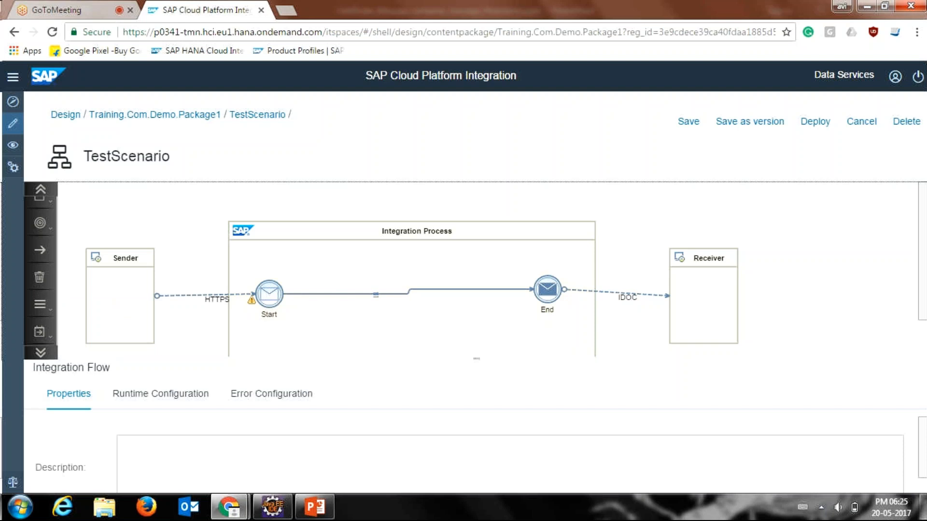
click(401, 293)
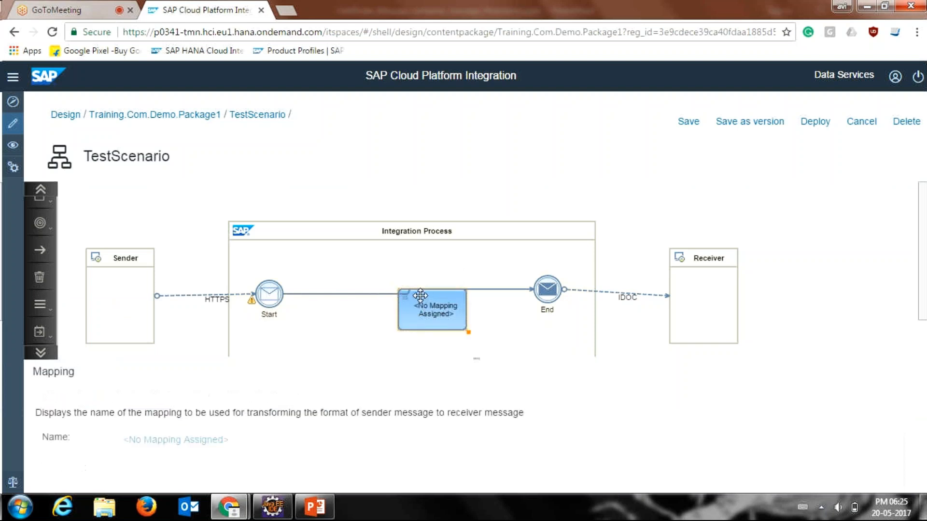
drag(406, 292, 386, 295)
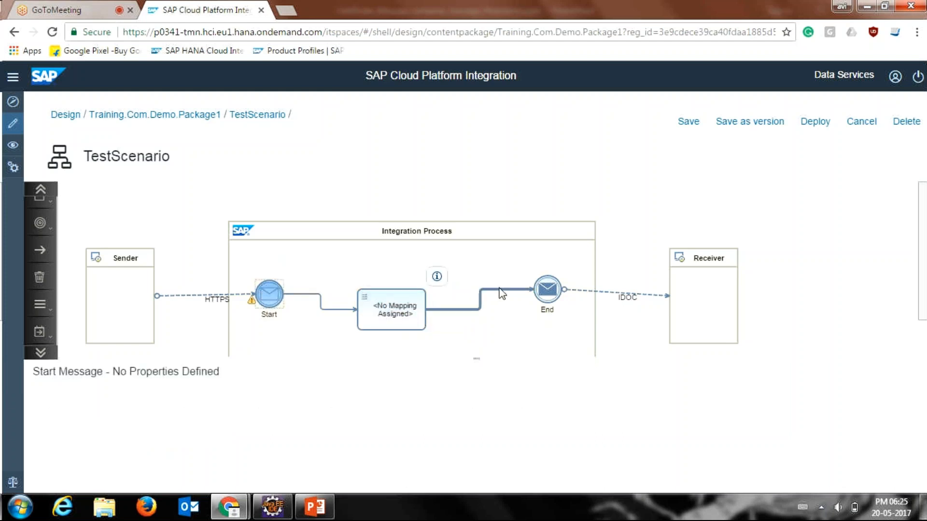
Step: Assign a new mapping to the message mapping element, view its source and target message areas, and discard it
click(501, 292)
click(374, 310)
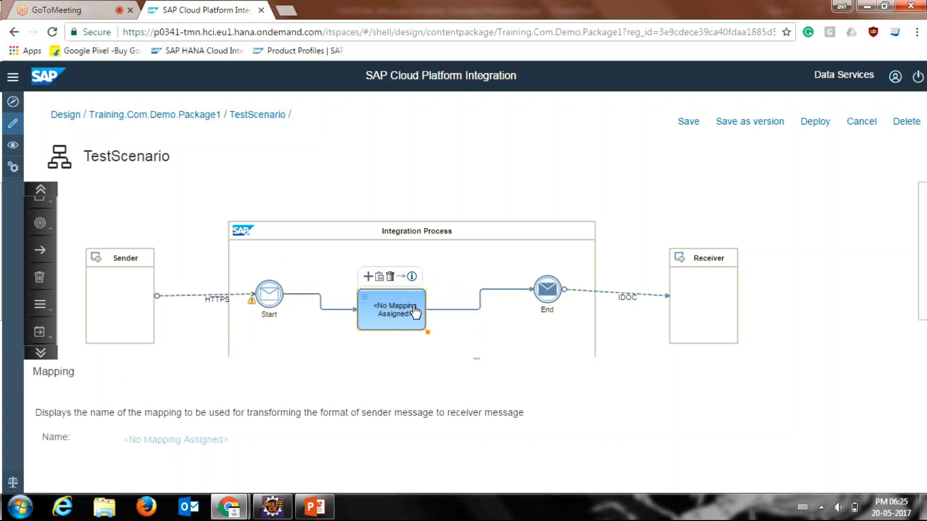
mouse_move(366, 286)
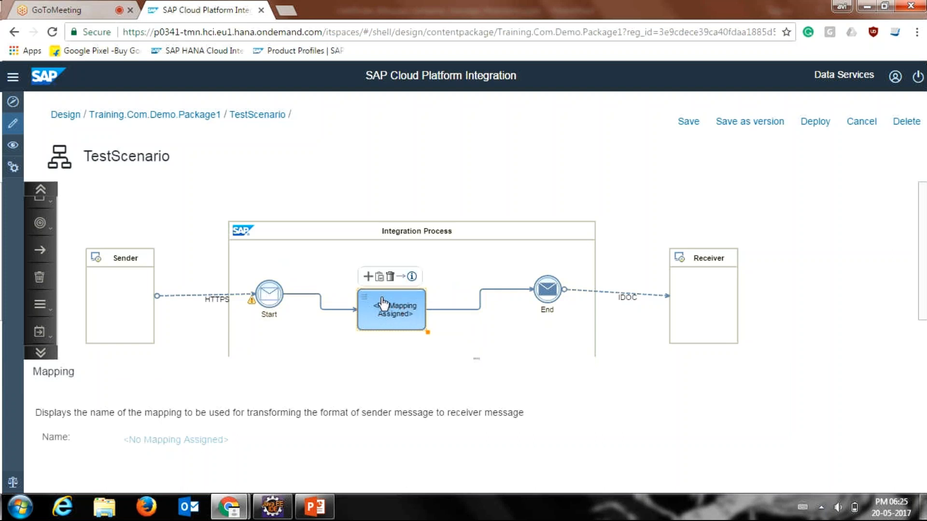
click(365, 279)
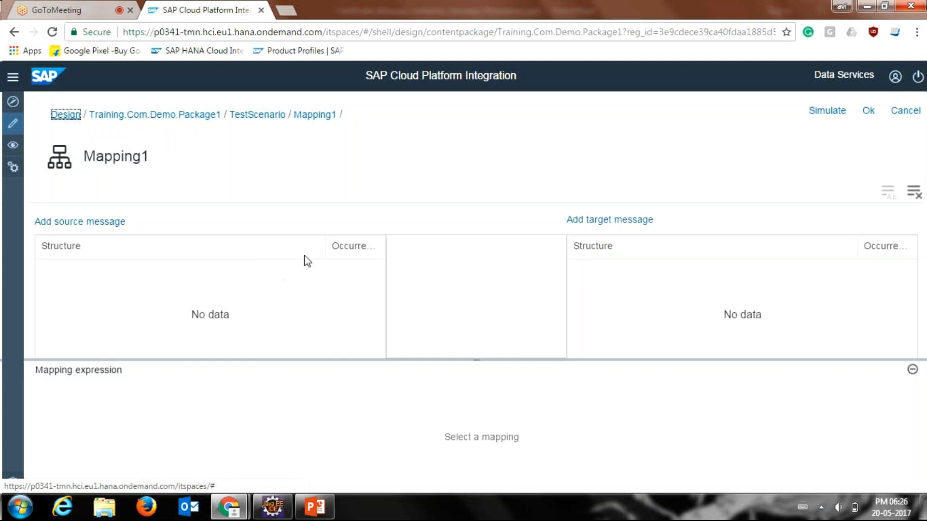
click(889, 114)
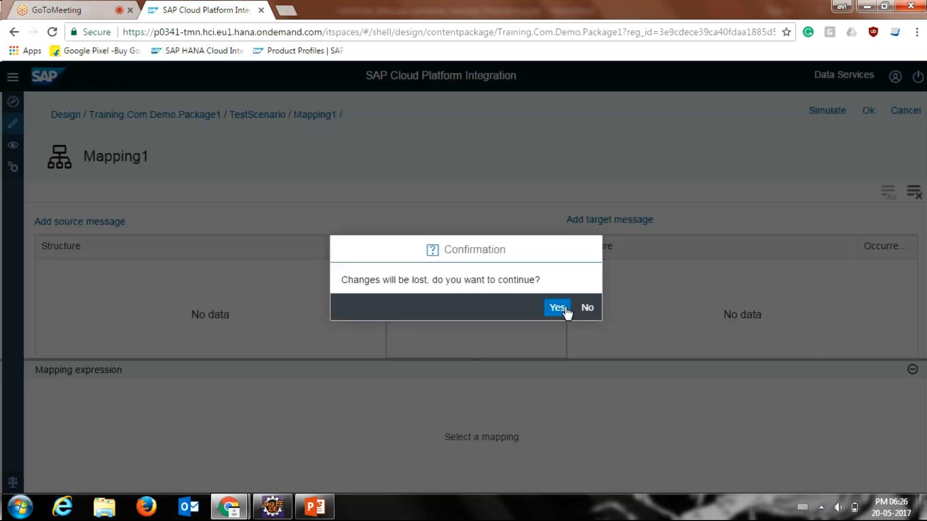
click(566, 309)
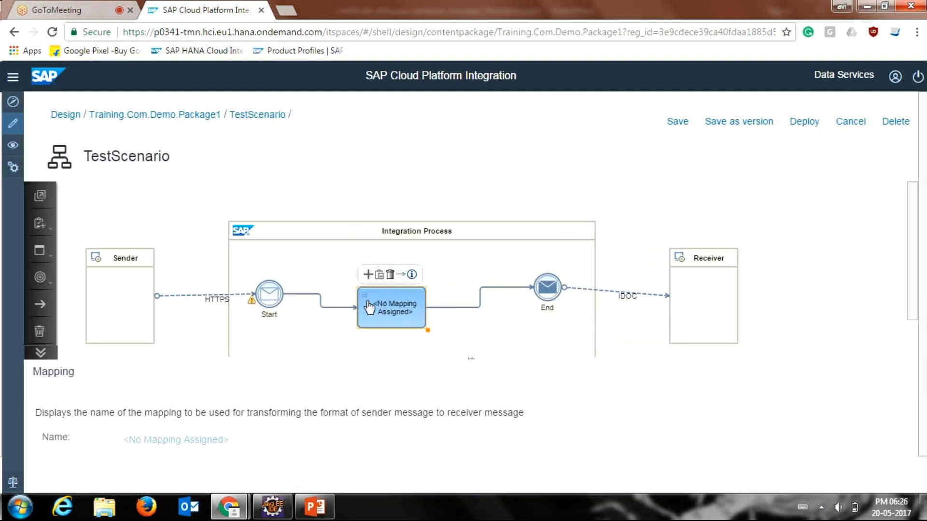
Step: Delete the message mapping element and connect the Start event directly to the End event, realigning the End event
click(389, 277)
click(270, 302)
drag(278, 267, 541, 296)
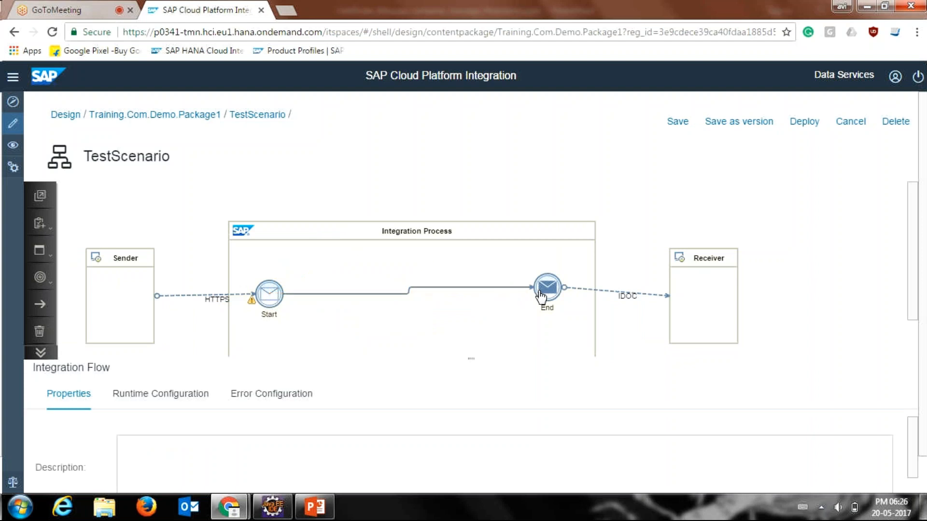
click(540, 295)
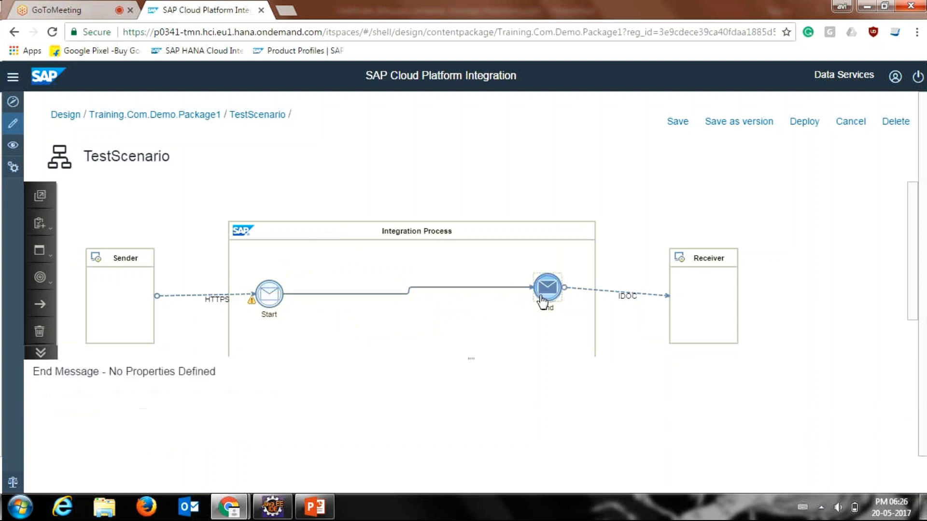
drag(541, 292, 542, 295)
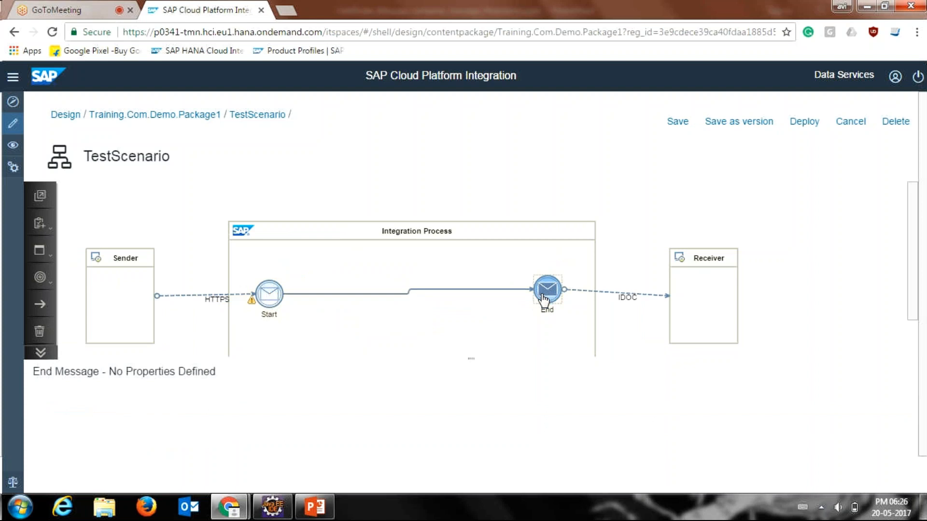
click(545, 300)
click(465, 234)
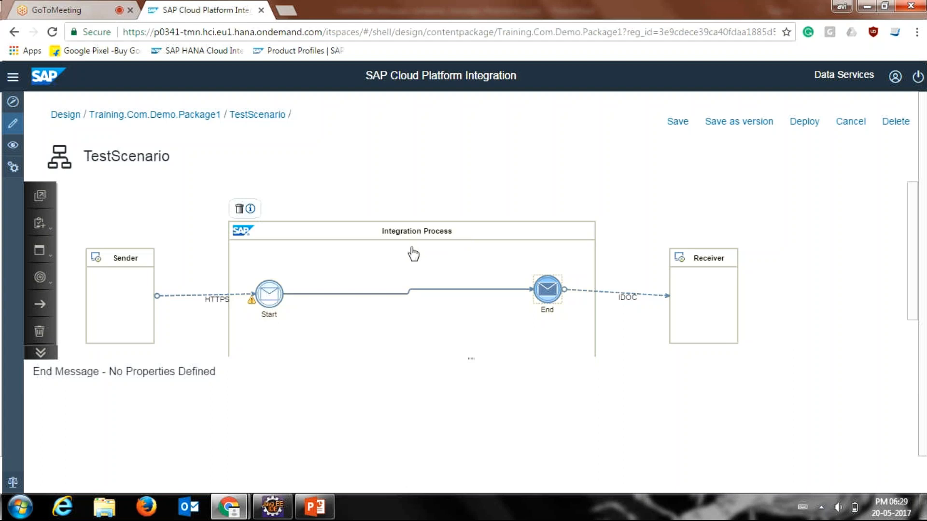
click(270, 514)
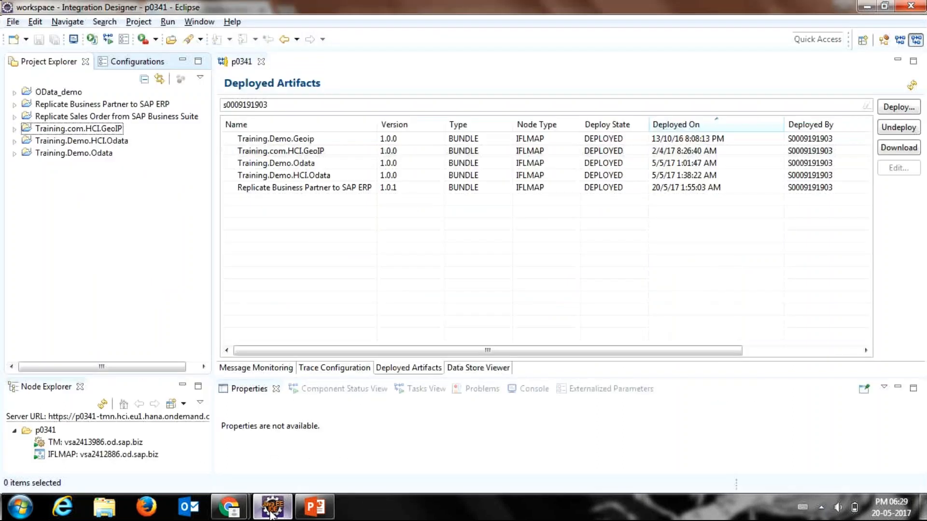
click(270, 514)
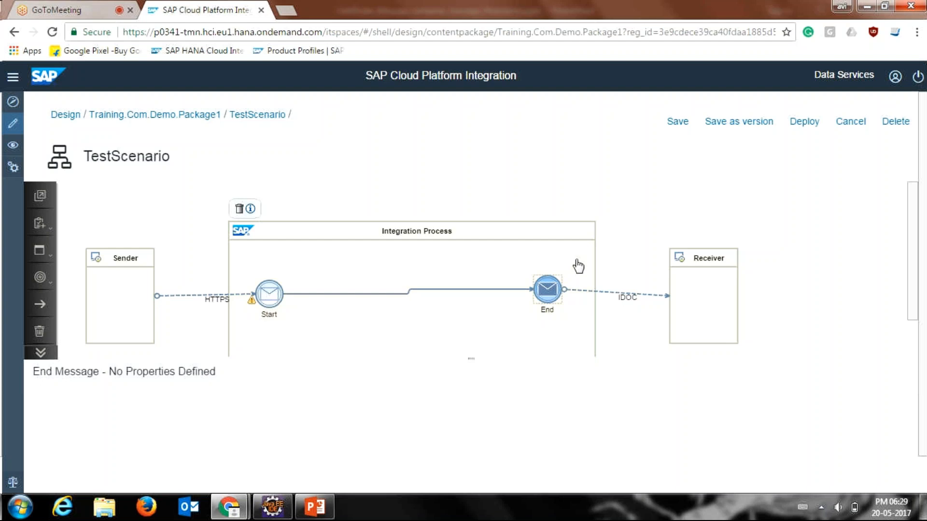
Step: Save the TestScenario integration flow and open the properties of the IDOC receiver channel
click(911, 248)
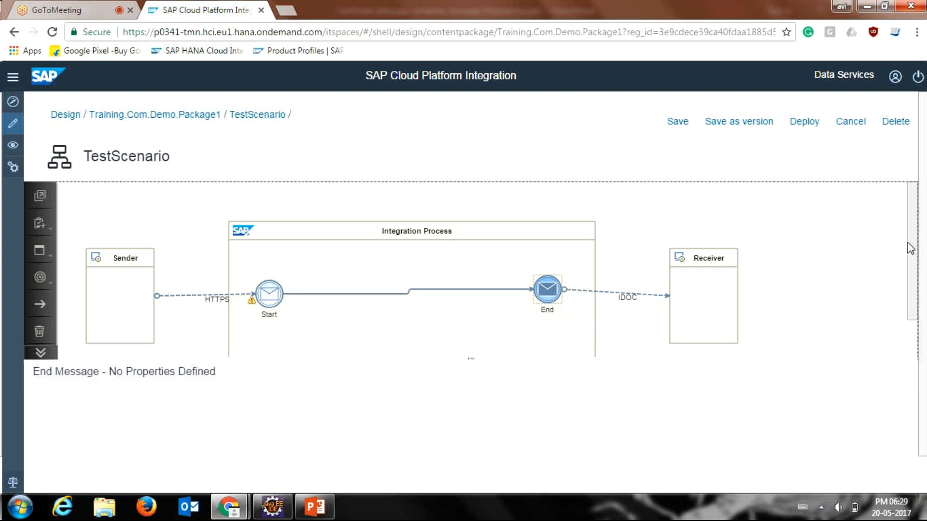
drag(910, 249, 852, 213)
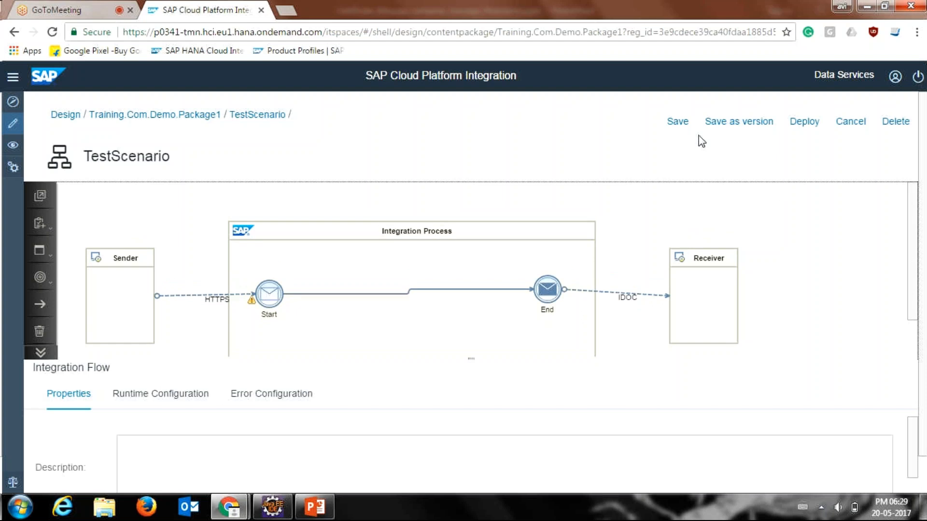
click(682, 124)
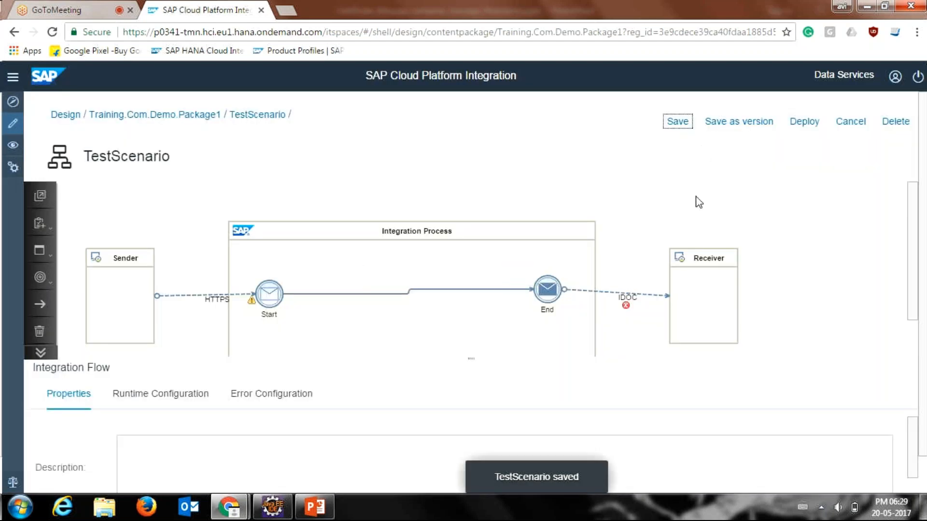
mouse_move(623, 308)
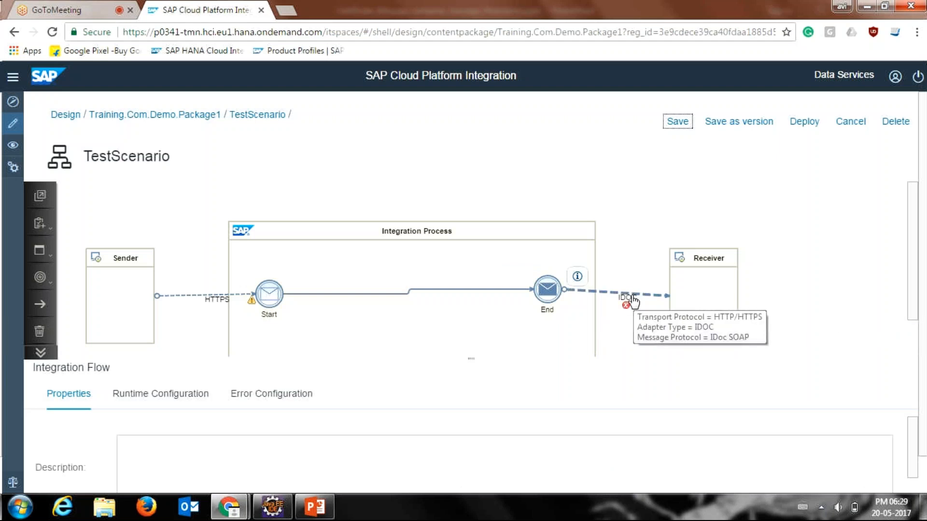
click(632, 302)
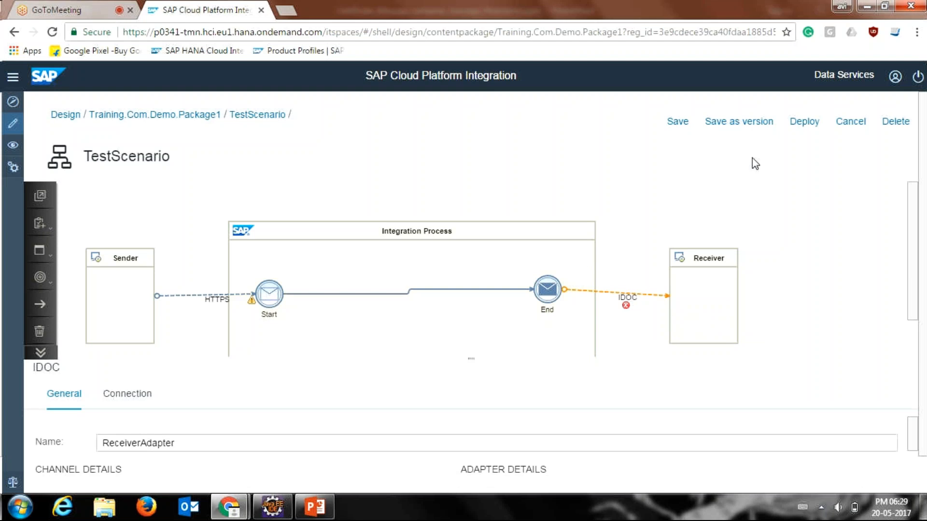
Step: Try to deploy the TestScenario integration flow and inspect the marker on the IDOC channel
click(787, 128)
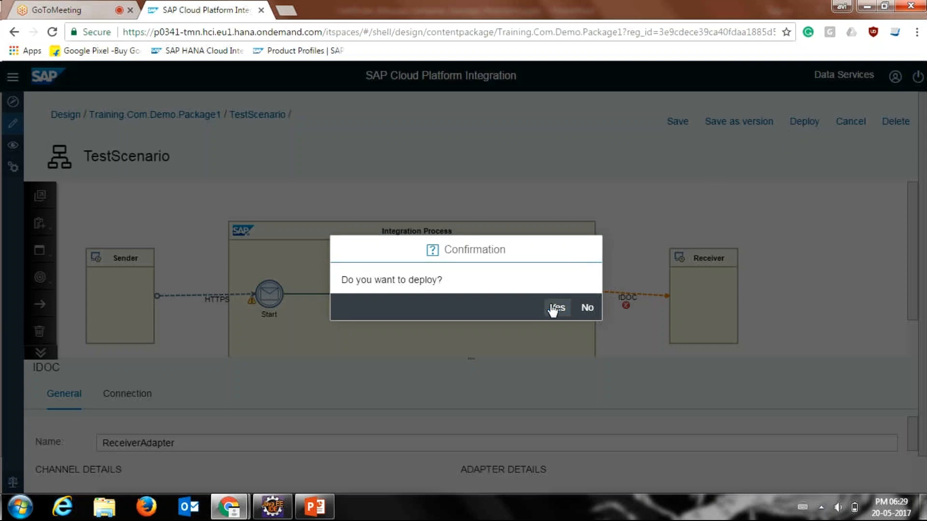
click(552, 307)
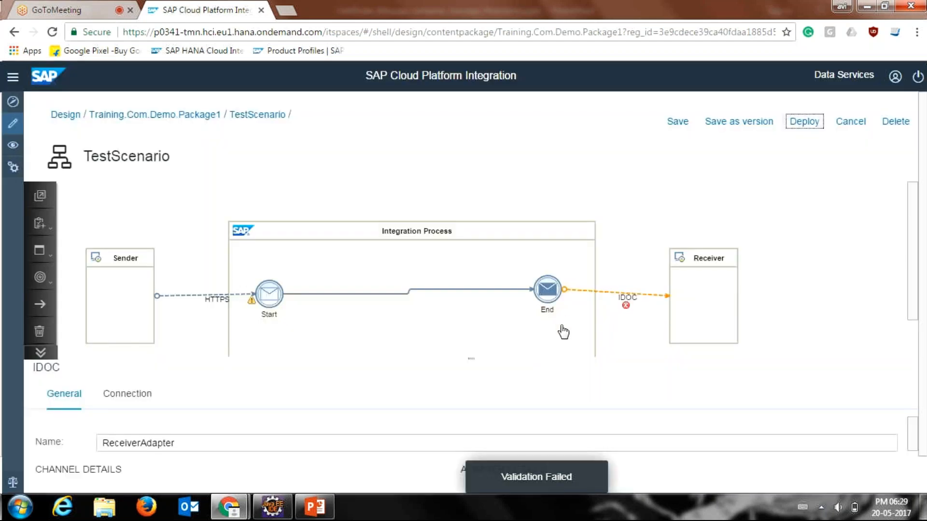
mouse_move(627, 311)
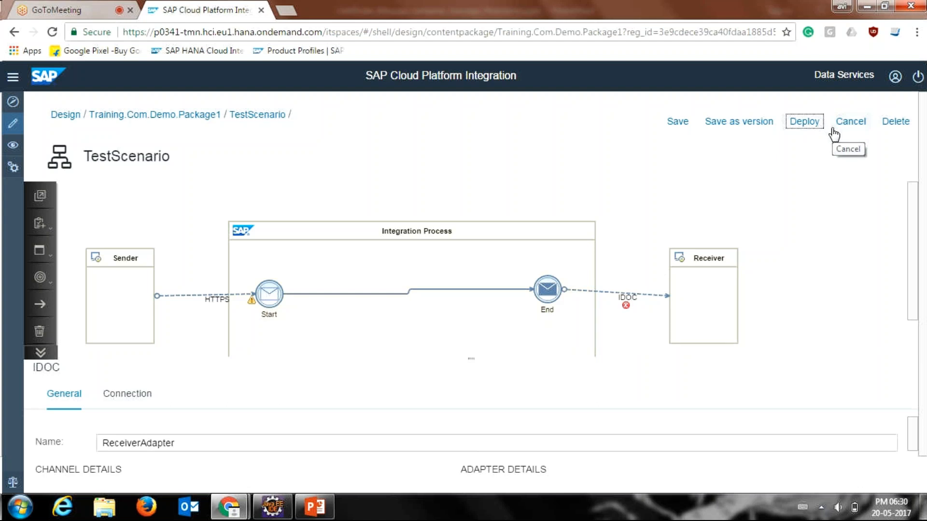
Step: Delete the TestScenario integration flow from Training.Com.Demo.Package1
scroll(912, 219, down, 1)
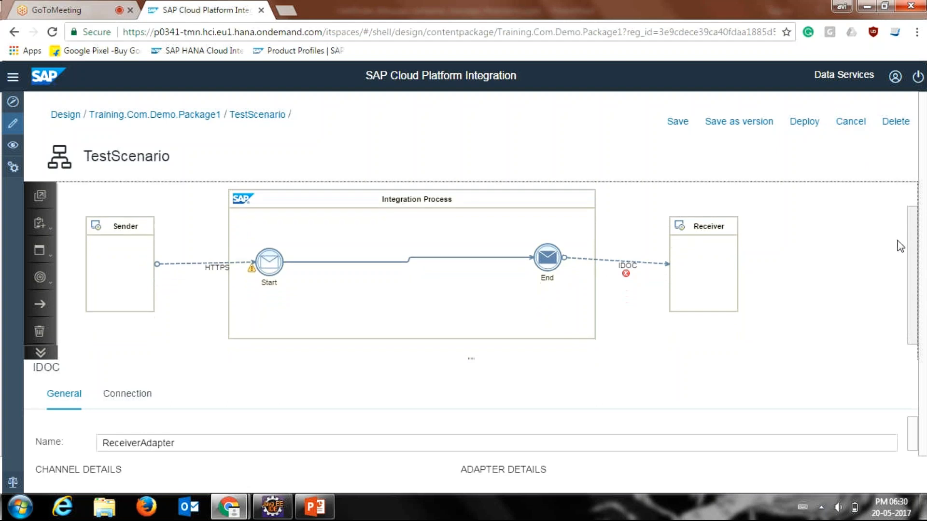
click(897, 122)
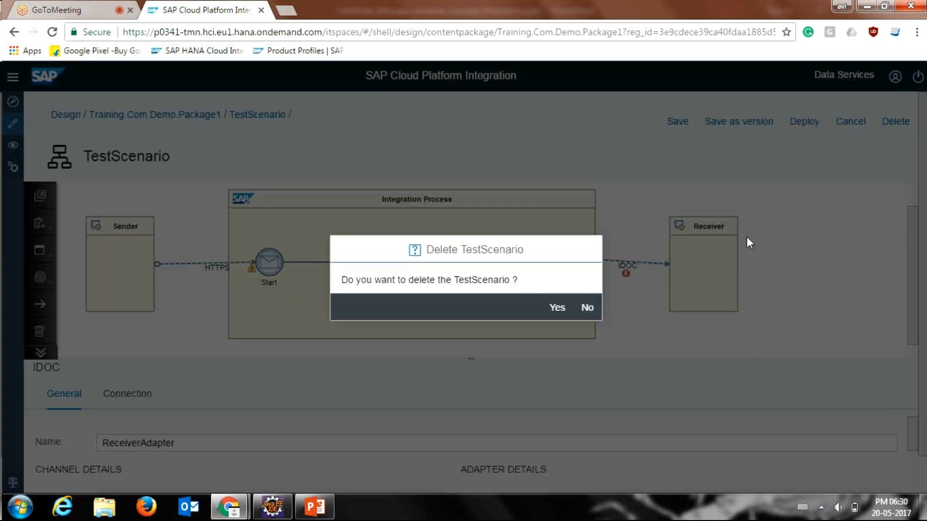
click(556, 307)
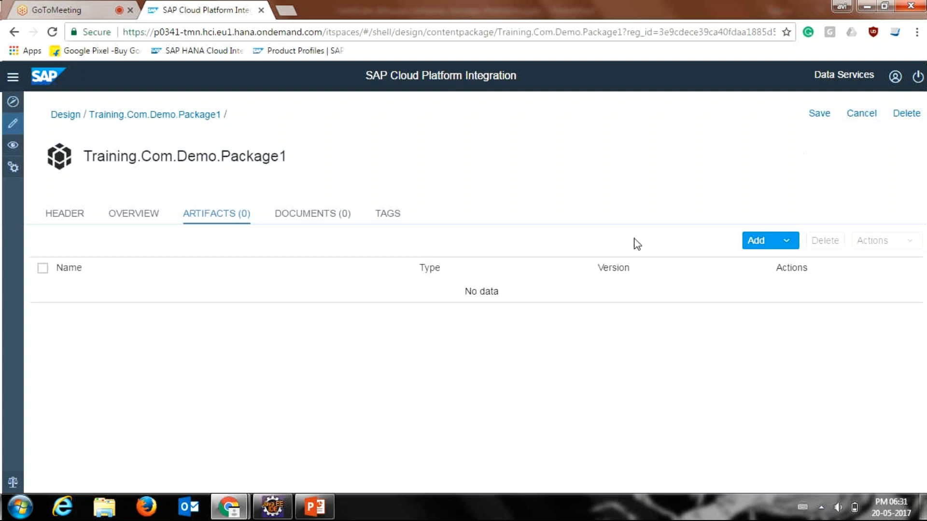
click(284, 504)
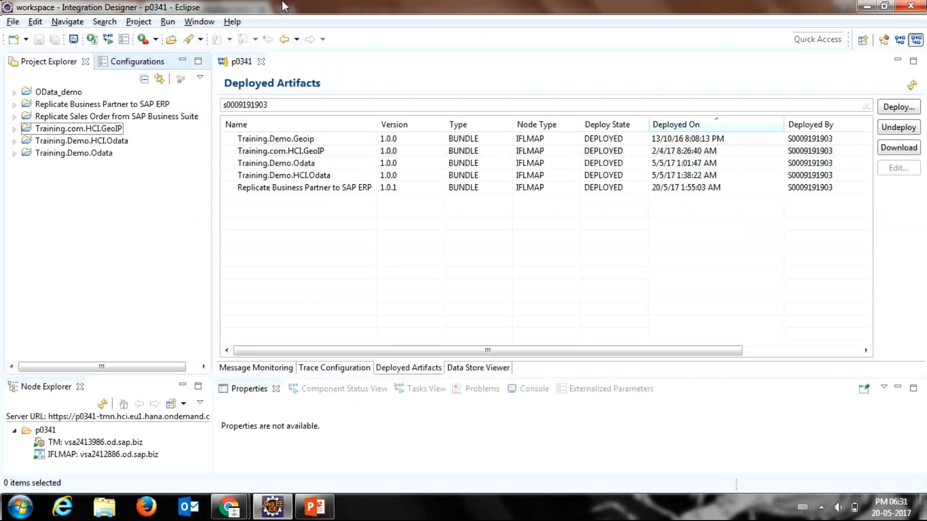
click(232, 22)
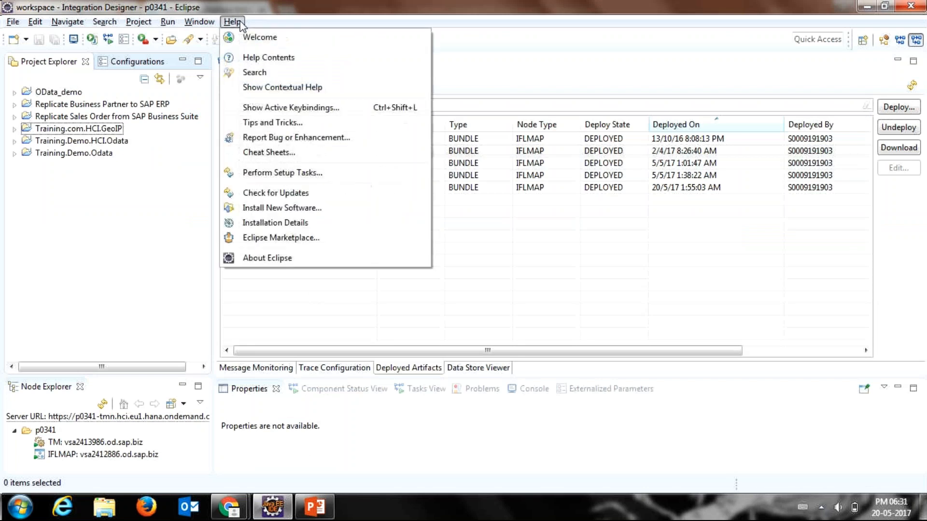
click(279, 208)
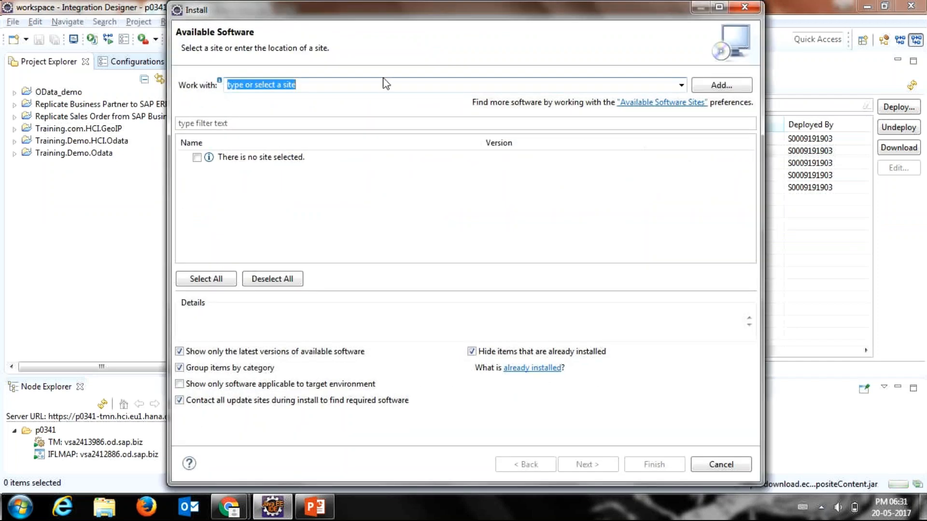
click(681, 85)
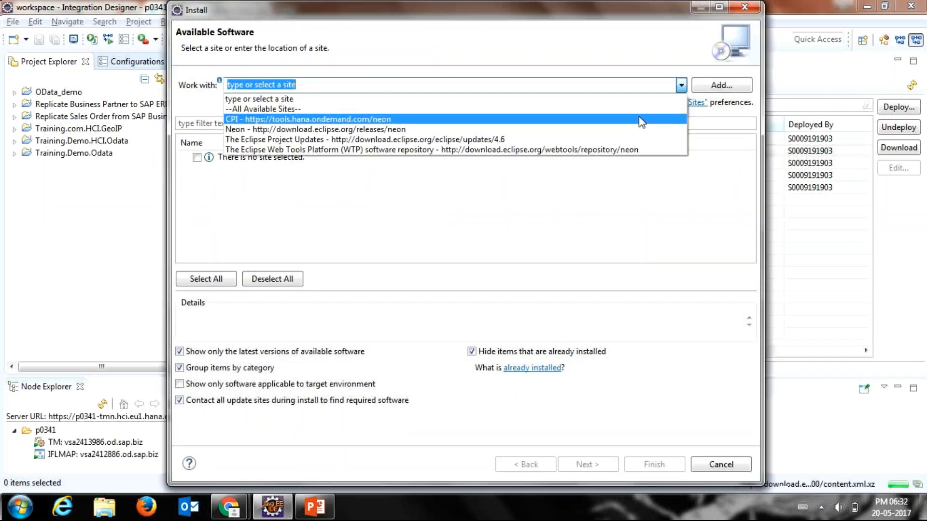
click(641, 119)
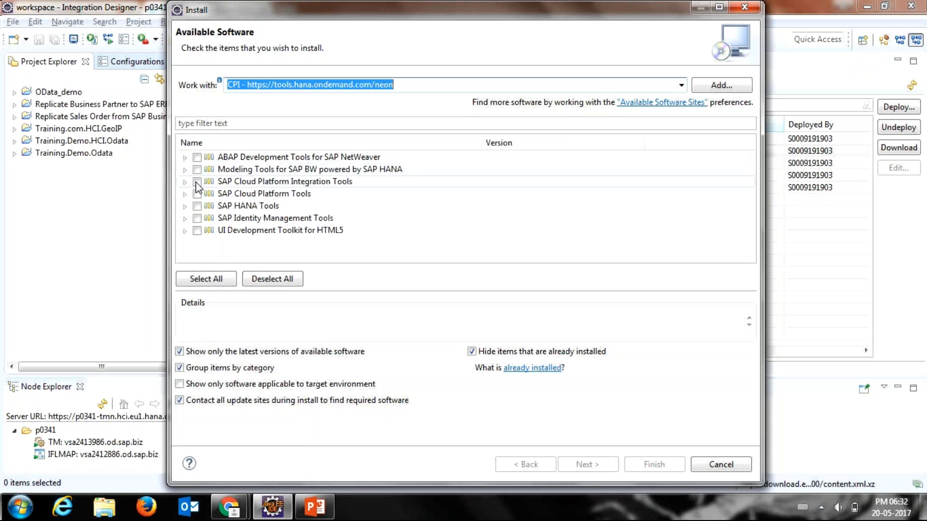
Step: Mark SAP Cloud Platform Integration Tools for installation, swap the selection to SAP Cloud Platform Tools, and cancel the installation
click(197, 183)
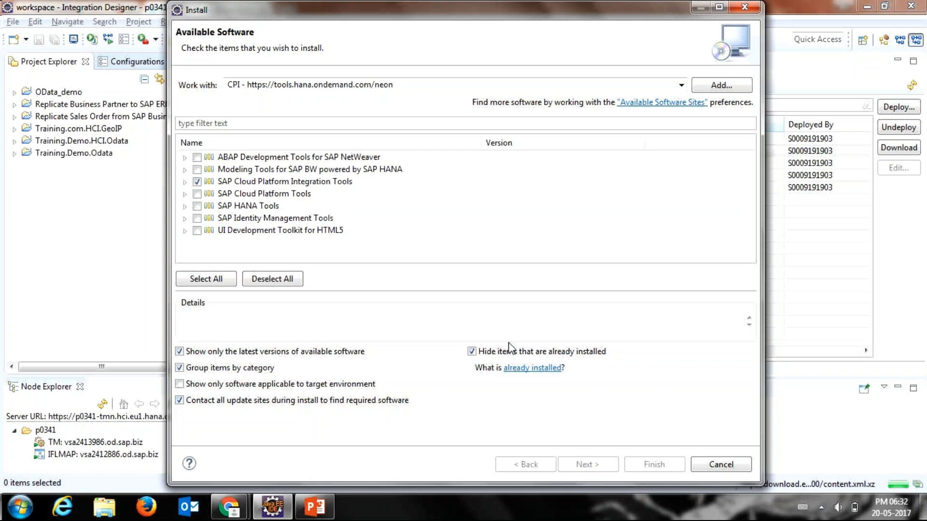
click(197, 193)
click(197, 181)
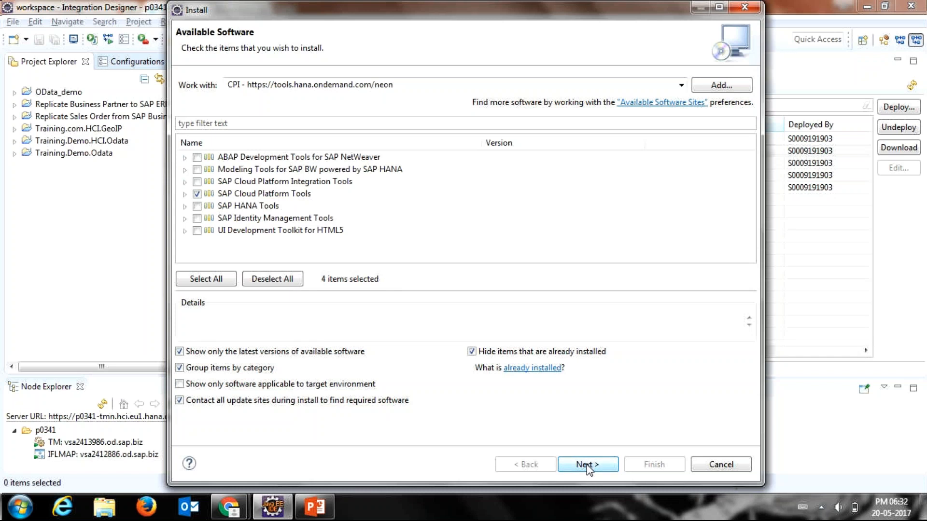
click(705, 470)
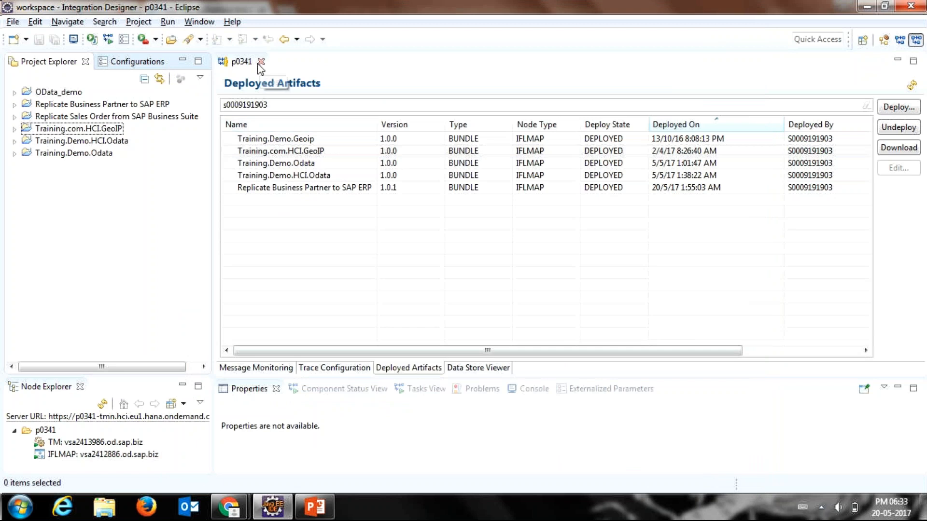
Step: Switch back to SAP Cloud Platform Integration in the browser and open the monitoring overview
click(260, 62)
key(alt+Tab)
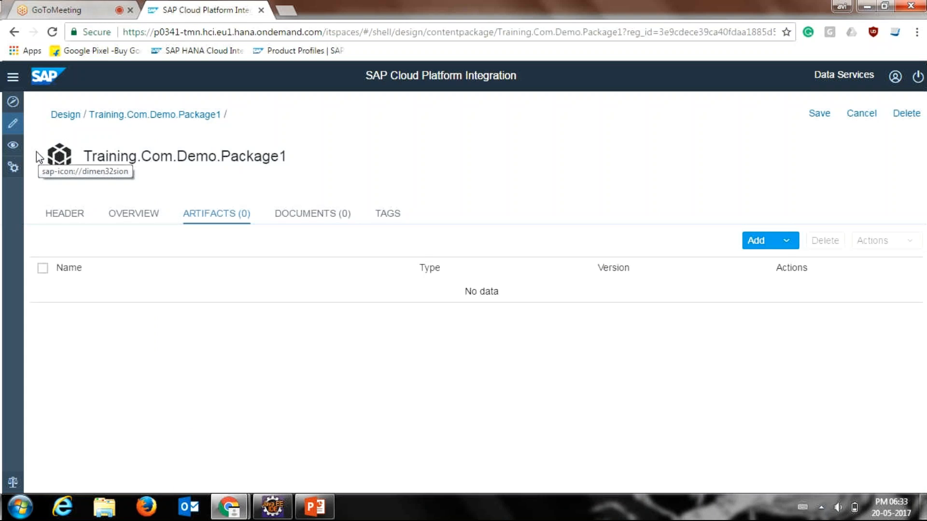
click(15, 149)
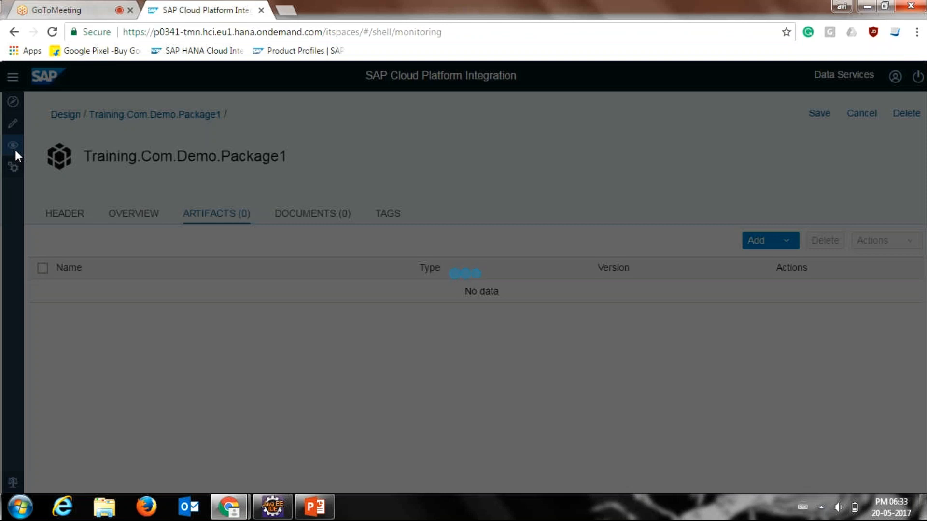
key(alt+Tab)
key(alt+Tab)
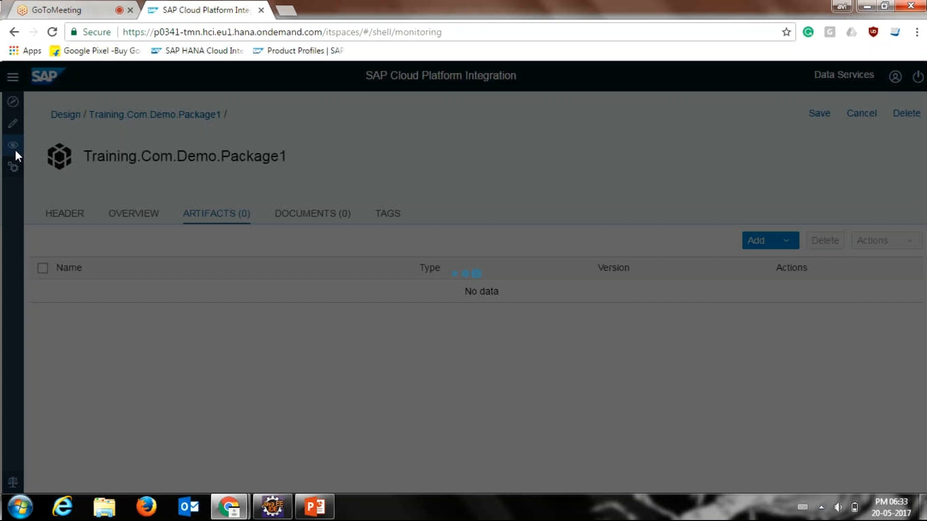
key(ctrl+Tab)
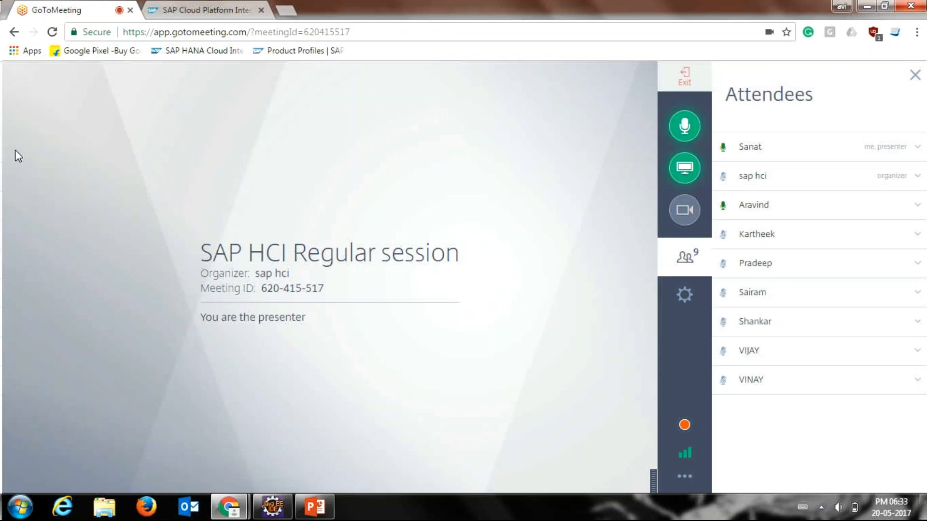
key(ctrl+Tab)
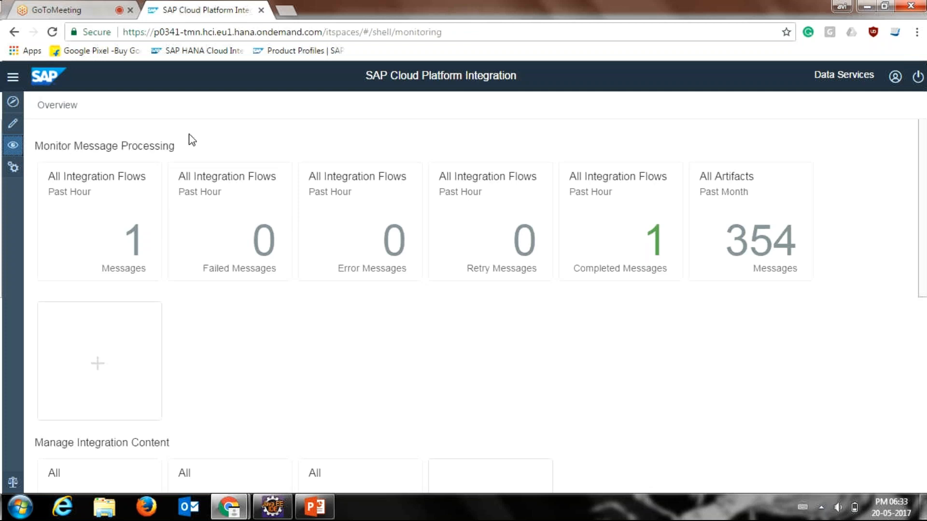
click(97, 11)
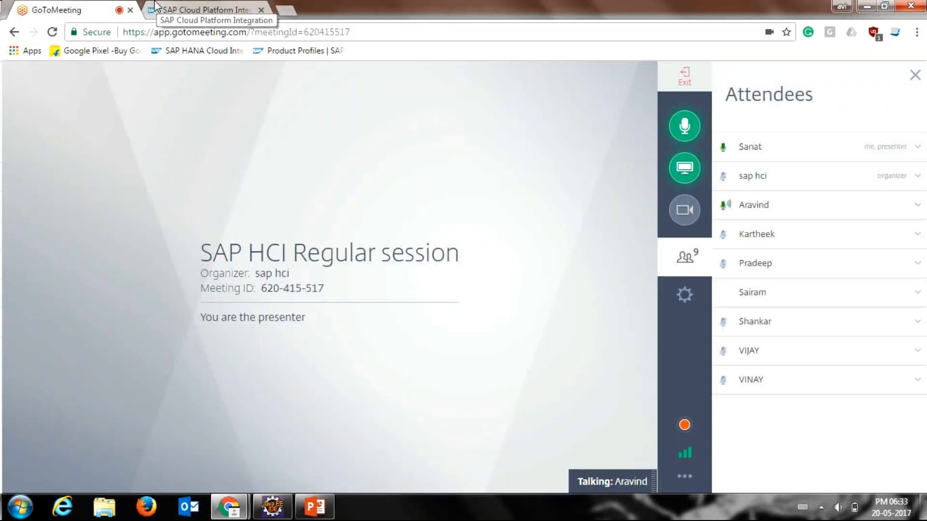
Step: Examine the past month's processed messages for all artifacts in SAP Cloud Platform Integration, and return to the monitoring overview
click(155, 6)
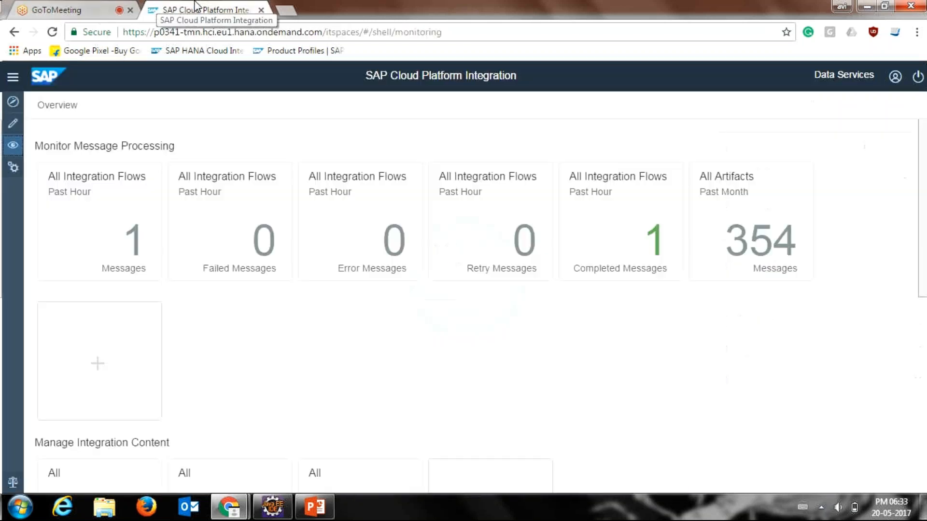
click(731, 220)
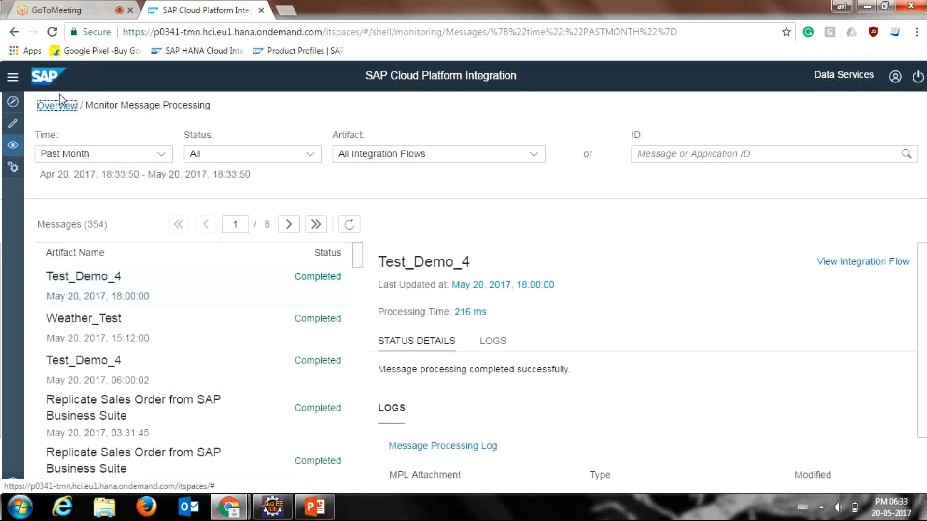
click(52, 107)
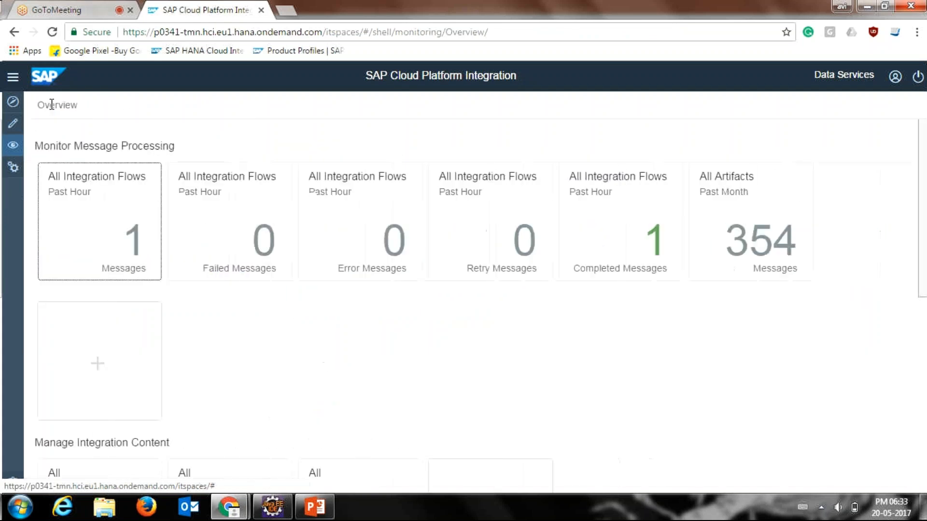
Step: Examine the monitoring overview's tiles for message processing, integration content, security material and message locks
scroll(52, 105, down, 6)
scroll(51, 105, up, 1)
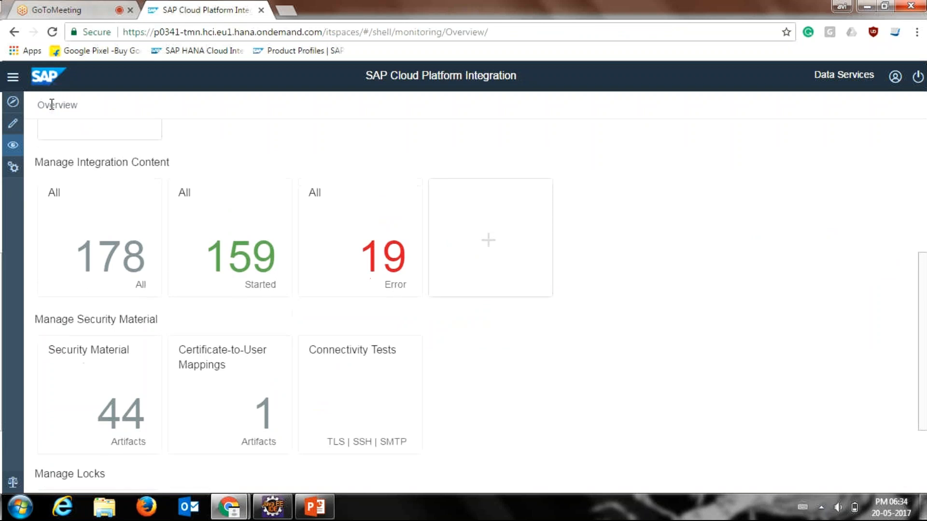
scroll(52, 105, down, 2)
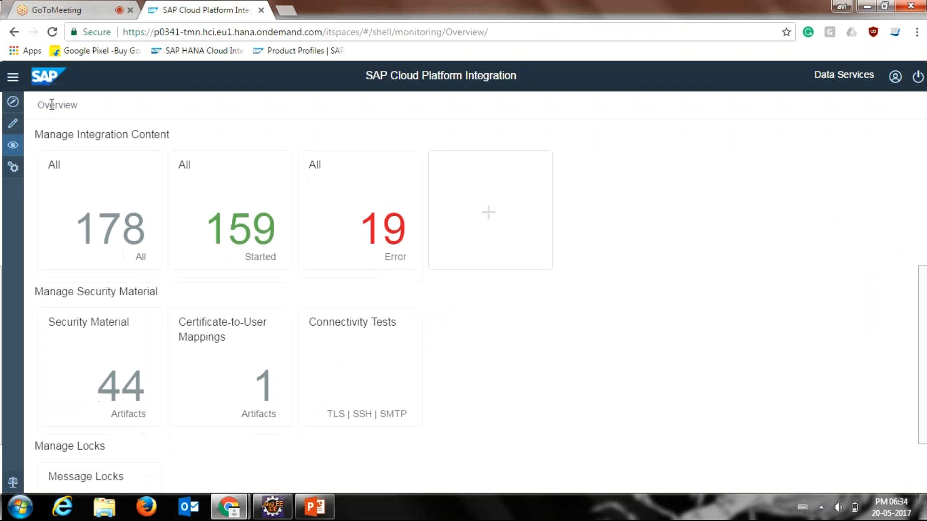
scroll(51, 105, down, 2)
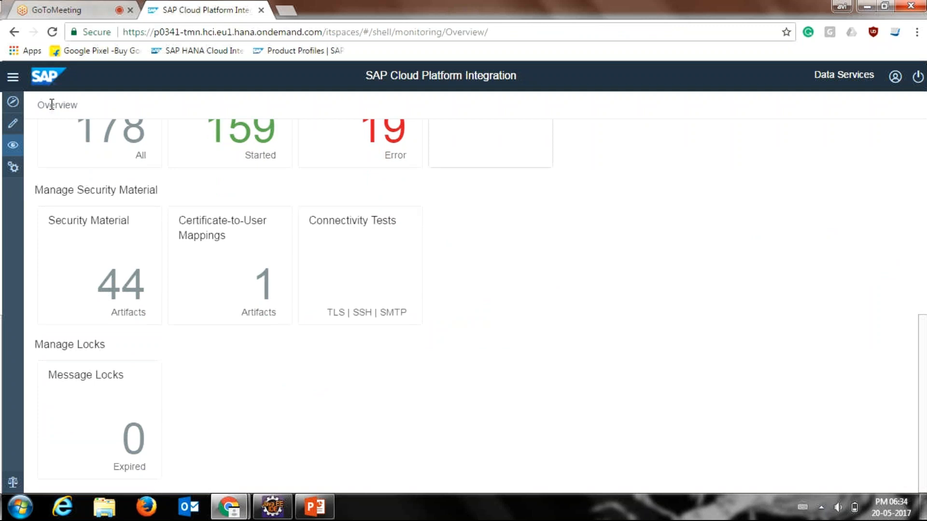
scroll(51, 105, up, 3)
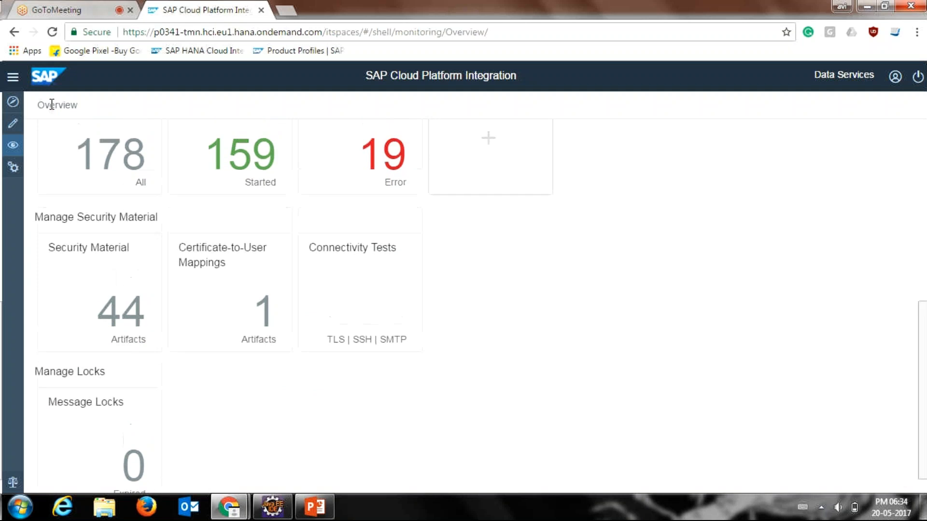
scroll(52, 105, up, 6)
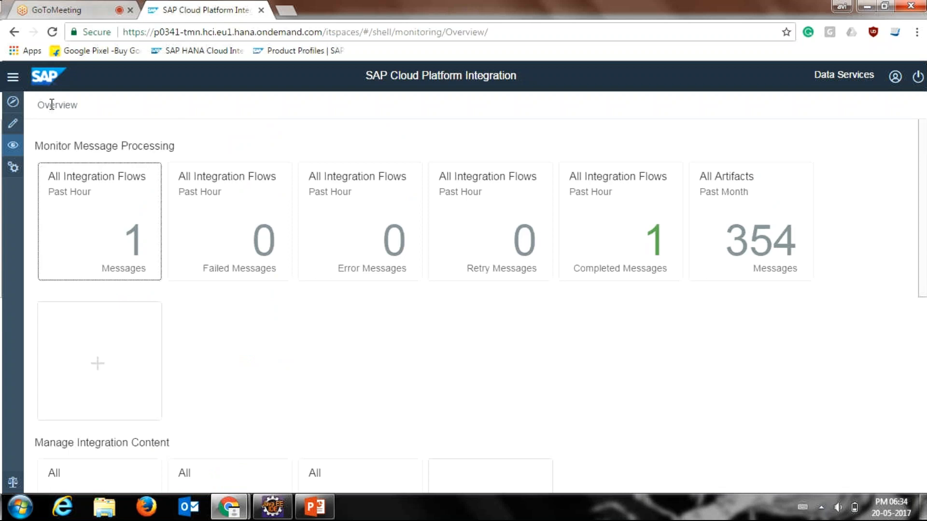
scroll(52, 105, down, 1)
scroll(51, 105, down, 7)
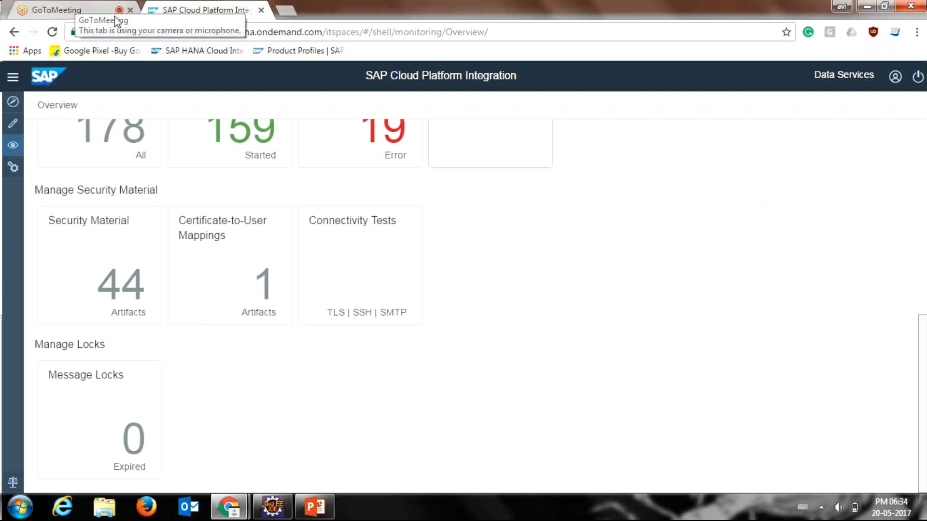
Step: Return to the message processing tiles of the monitoring overview and switch to Eclipse
scroll(178, 378, up, 1)
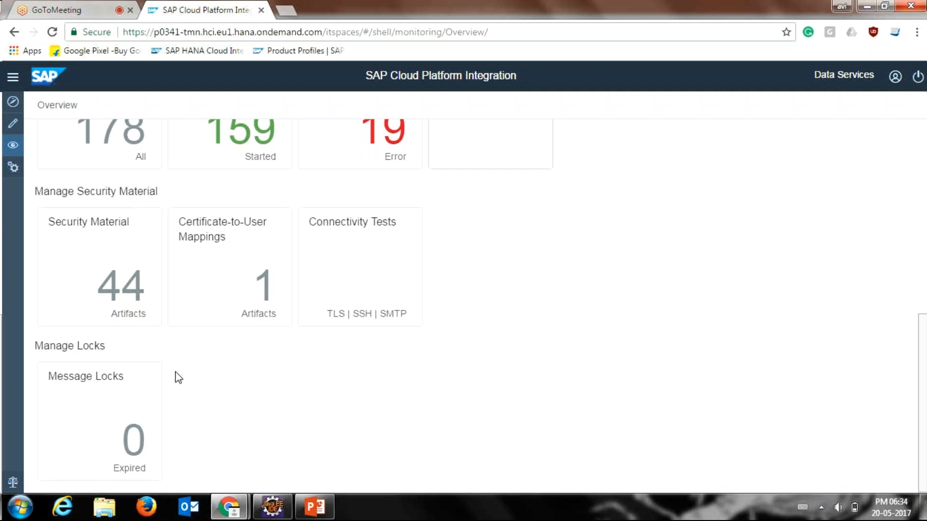
scroll(179, 378, up, 7)
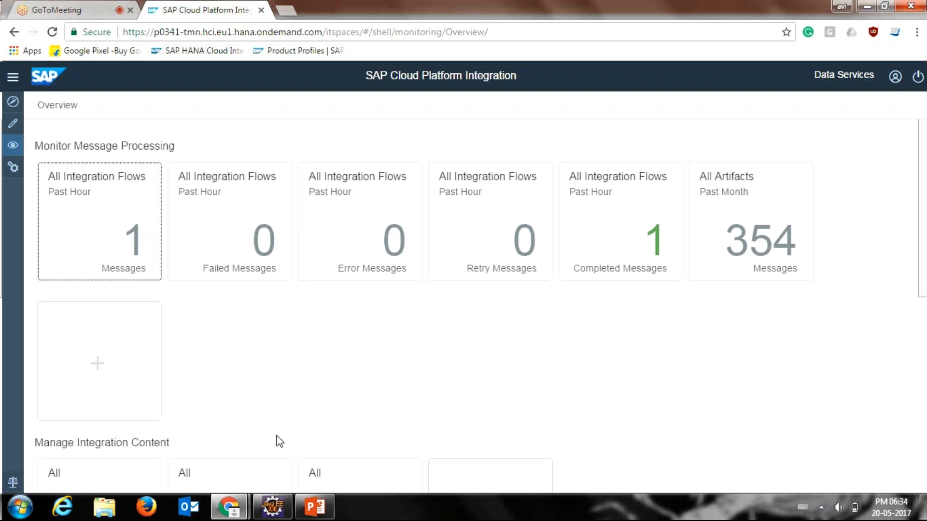
click(272, 508)
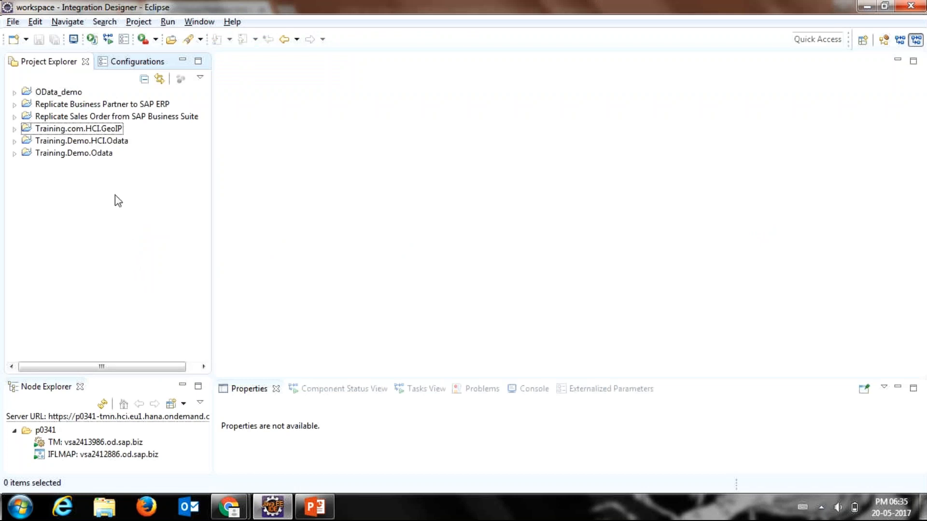
click(14, 22)
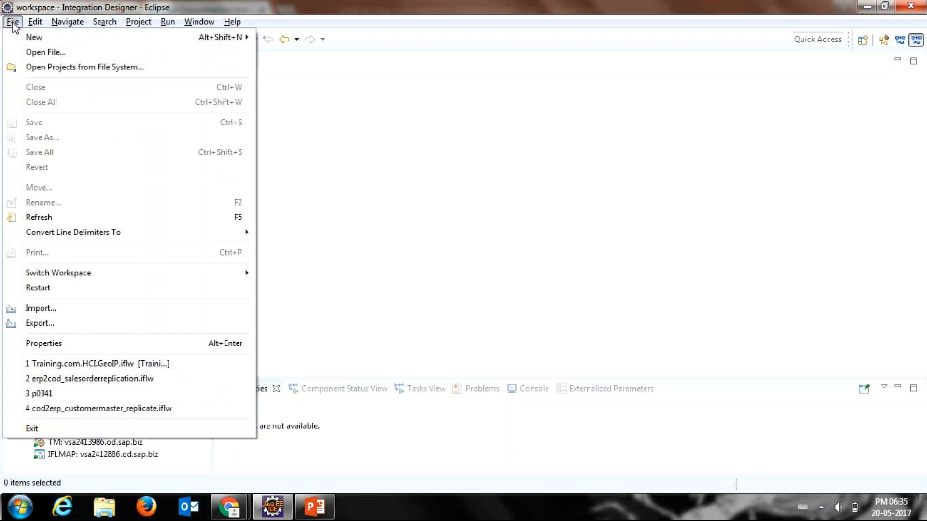
mouse_move(13, 39)
click(386, 181)
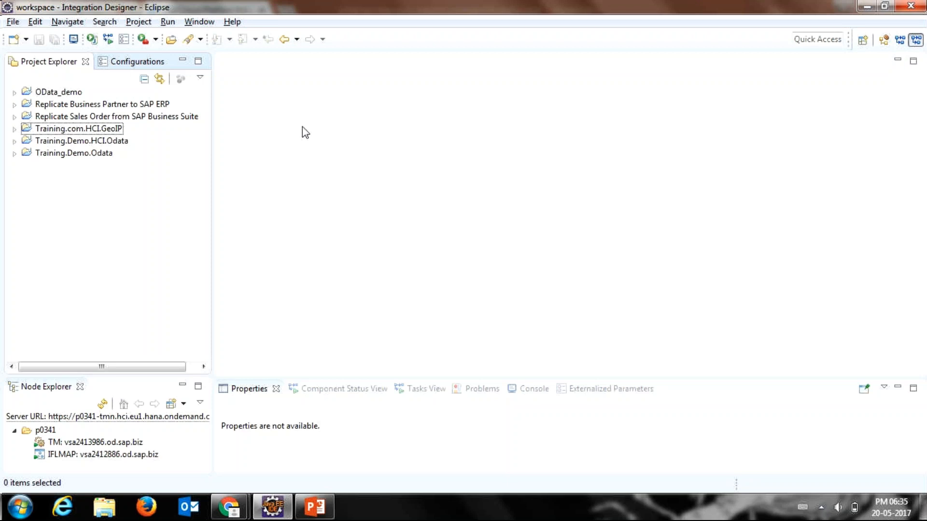
key(alt+Tab)
key(alt+Tab)
Step: Start a new integration project named Training.com.Demo.GeoIP and continue to the integration flow pattern selection
click(14, 21)
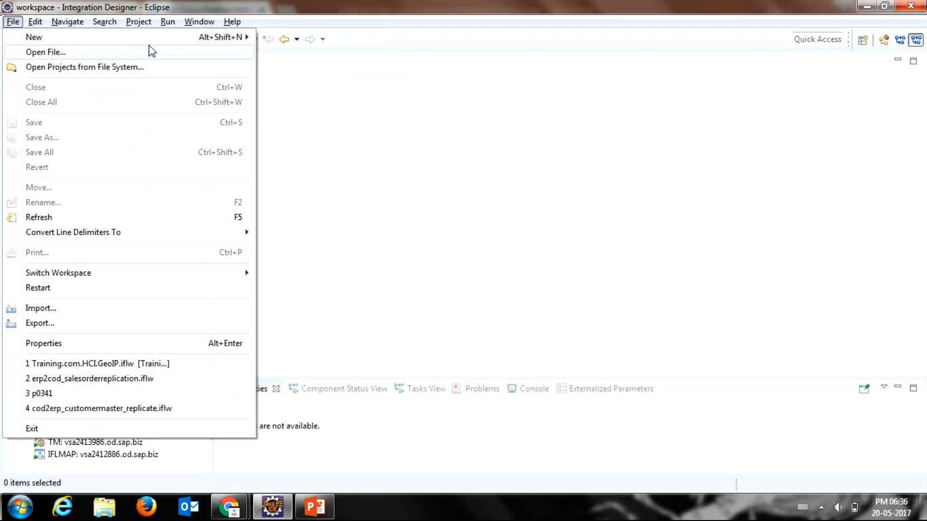
mouse_move(166, 42)
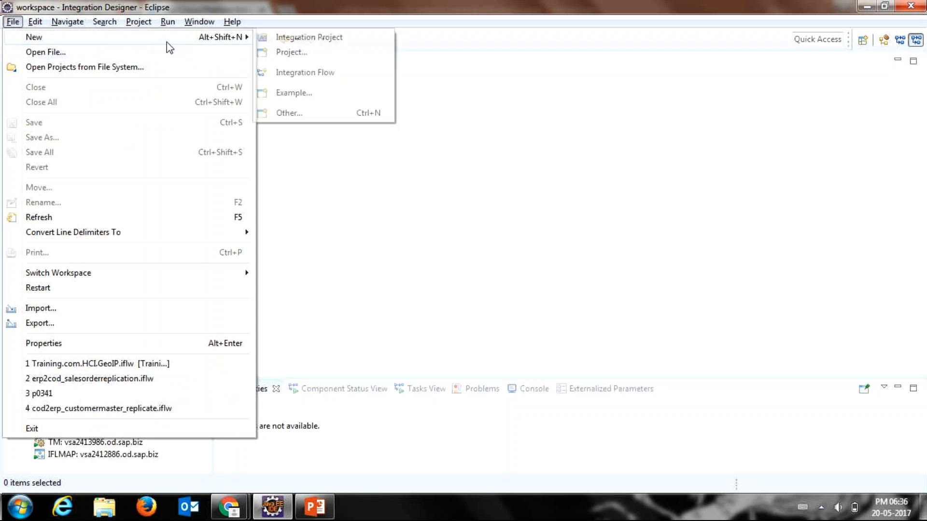
click(267, 38)
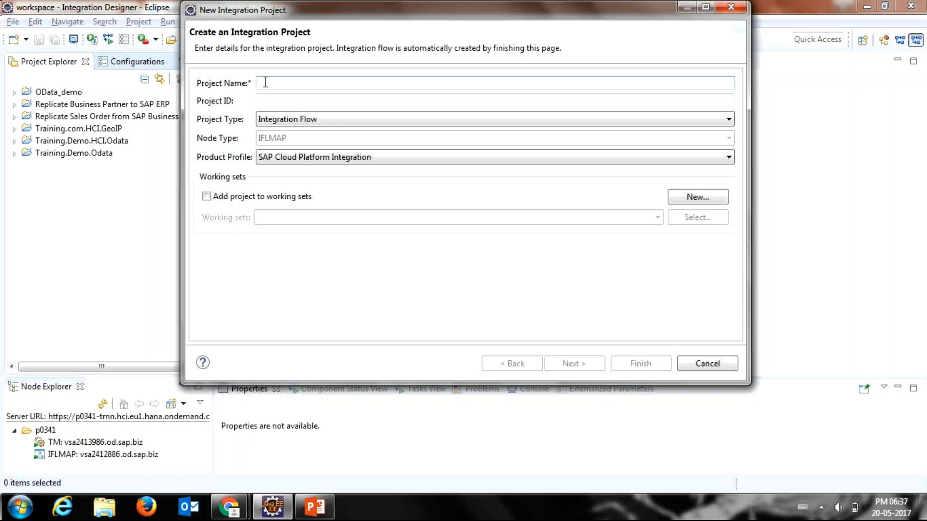
text(tra=)
key(BackSpace)
key(BackSpace)
key(BackSpace)
key(BackSpace)
text(a)
key(BackSpace)
text(Tr)
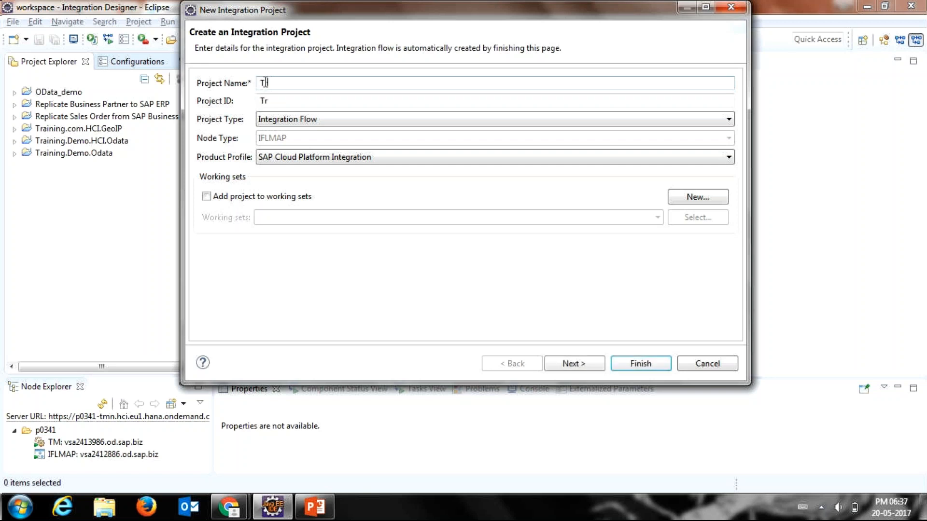
text(ain)
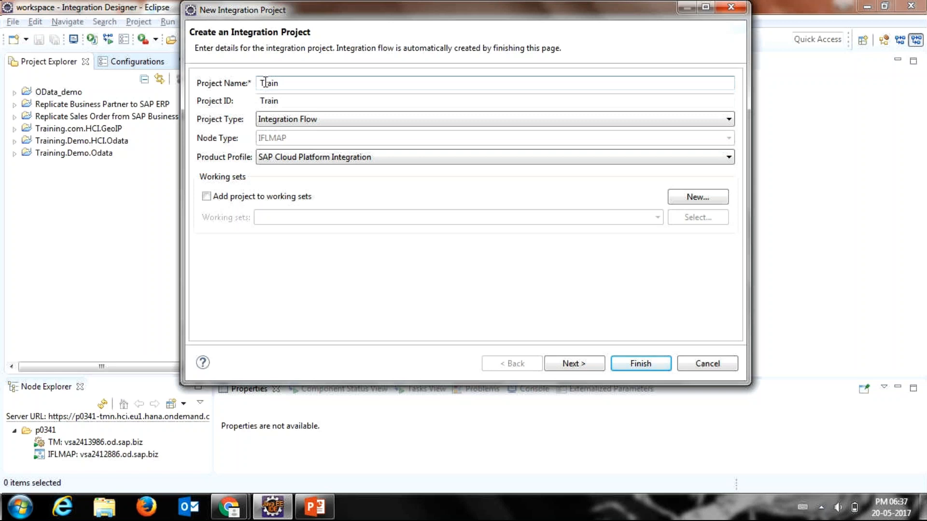
text(g)
key(BackSpace)
text(ing)
key(BackSpace)
text(g.comm)
key(BackSpace)
text(.D)
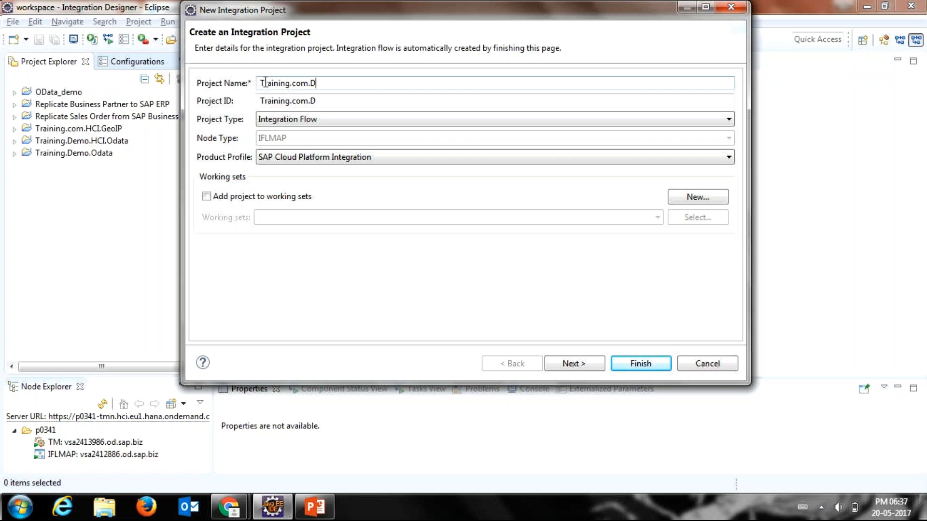
text(emo.GeoIP)
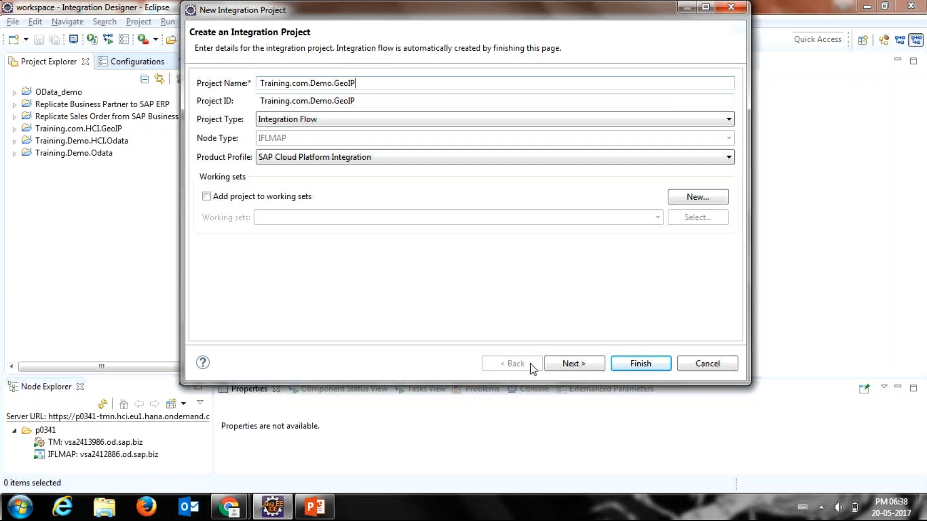
click(554, 362)
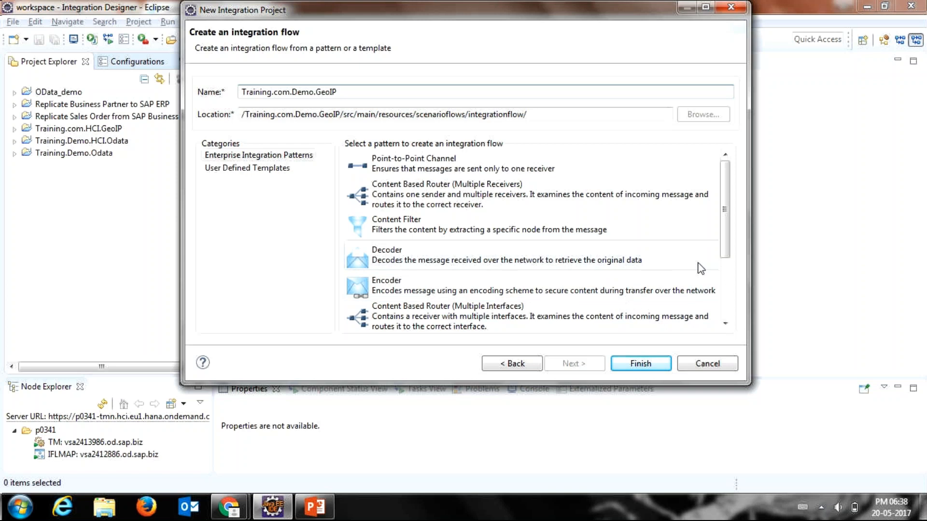
Step: Choose the Point-to-Point Channel pattern for the integration flow and finish creating the project
click(716, 309)
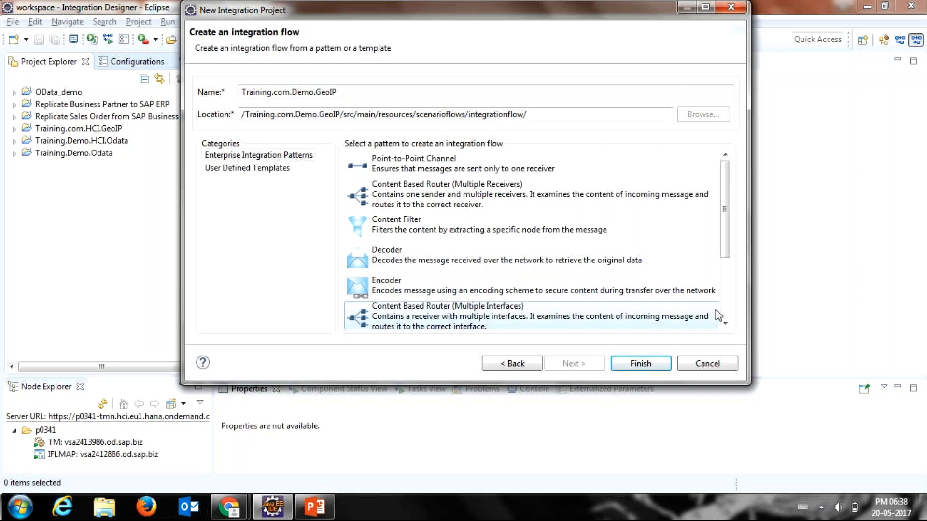
scroll(715, 309, down, 1)
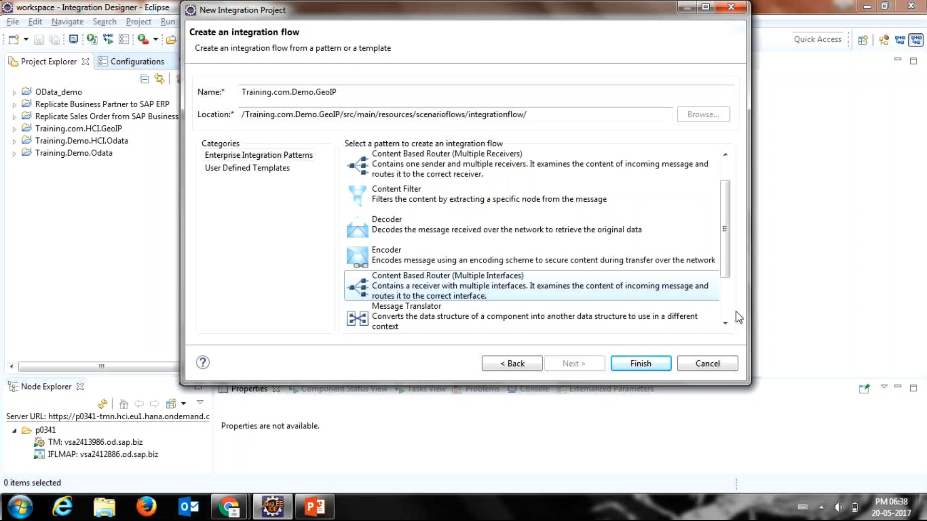
key(Down)
key(Down)
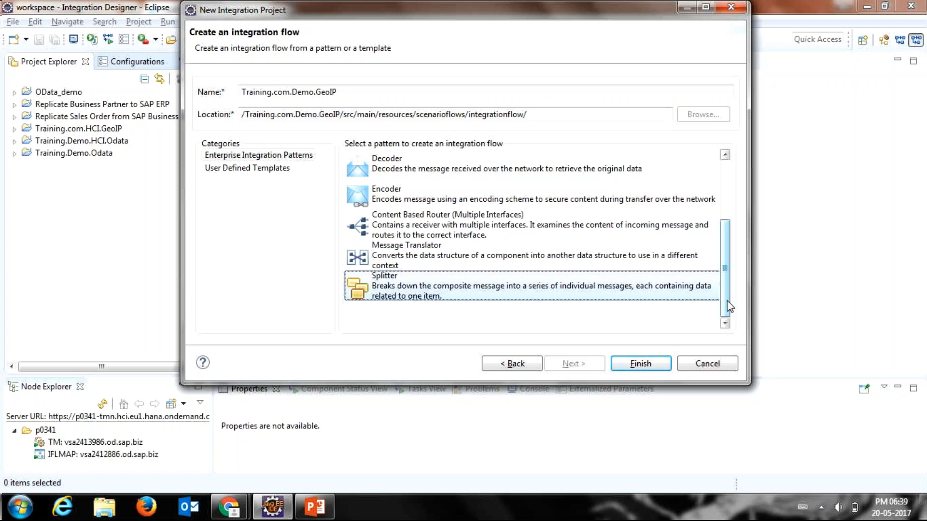
scroll(725, 285, up, 1)
drag(724, 282, 719, 247)
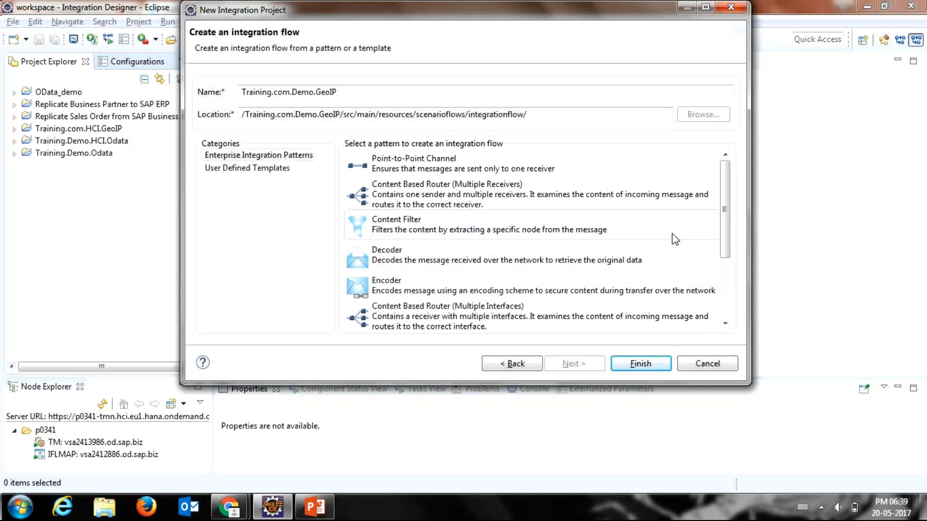
click(635, 177)
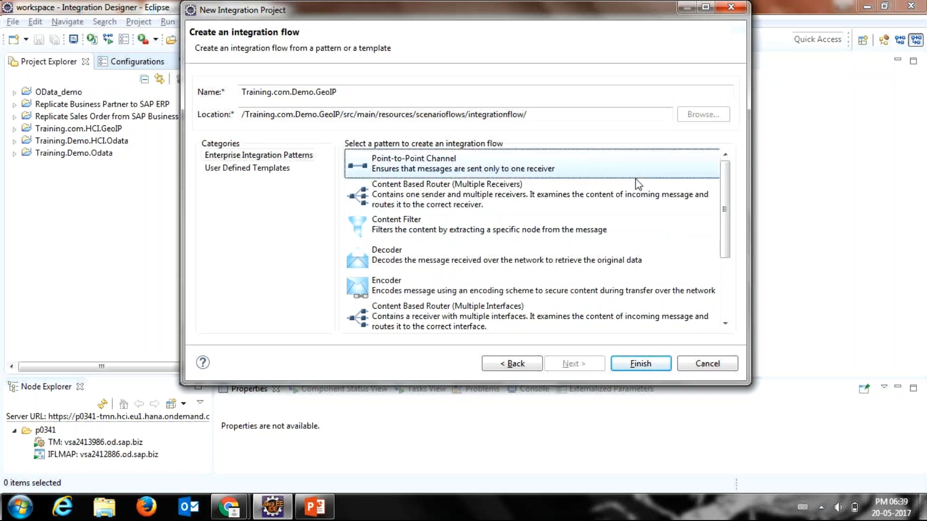
click(621, 366)
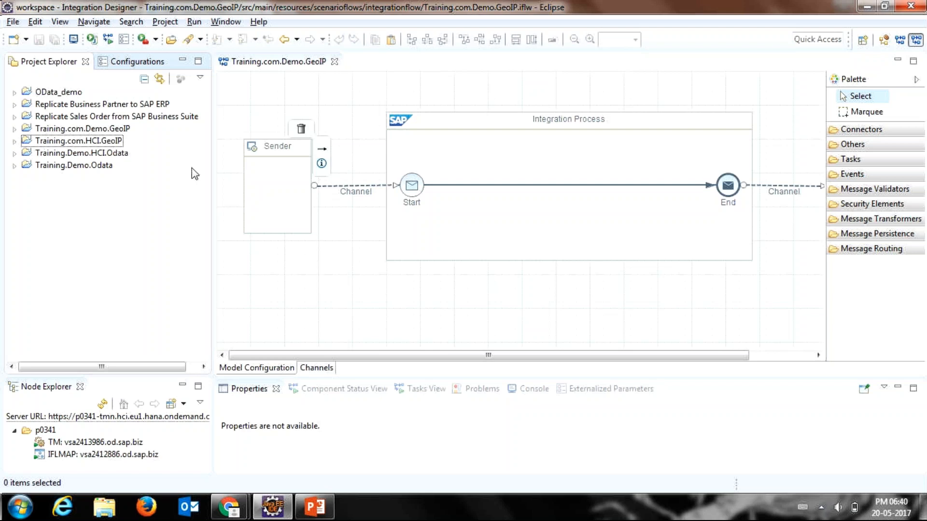
Step: Start another integration project named Demoadadjaj, view its integration flow pattern page, and go back to the project details
click(11, 22)
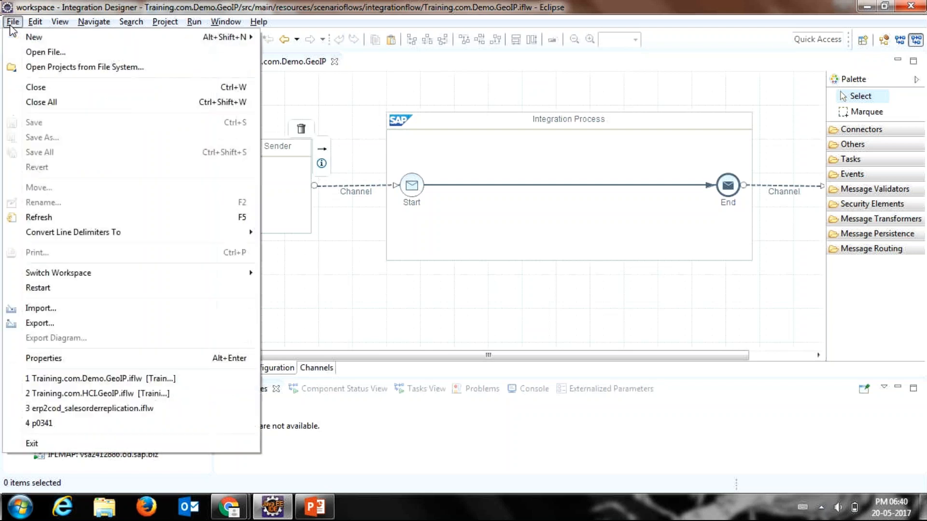
mouse_move(227, 38)
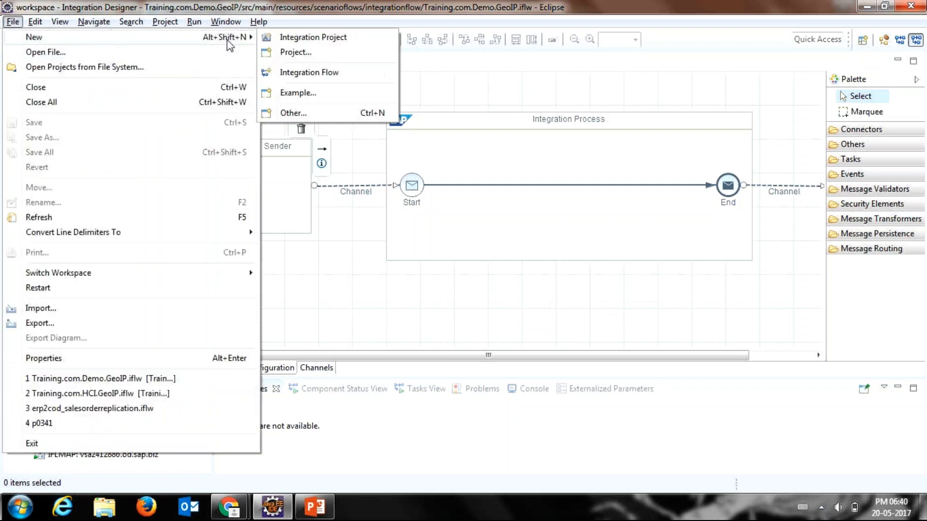
click(271, 42)
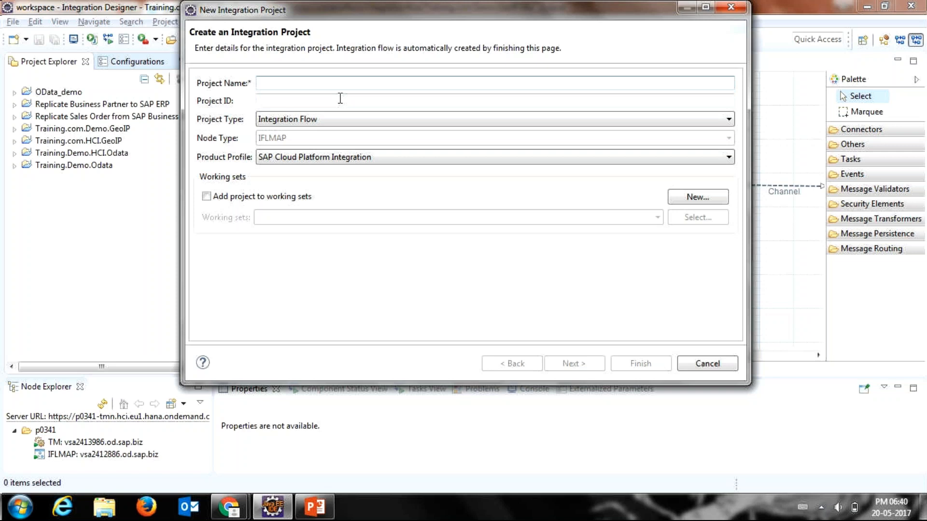
text(De)
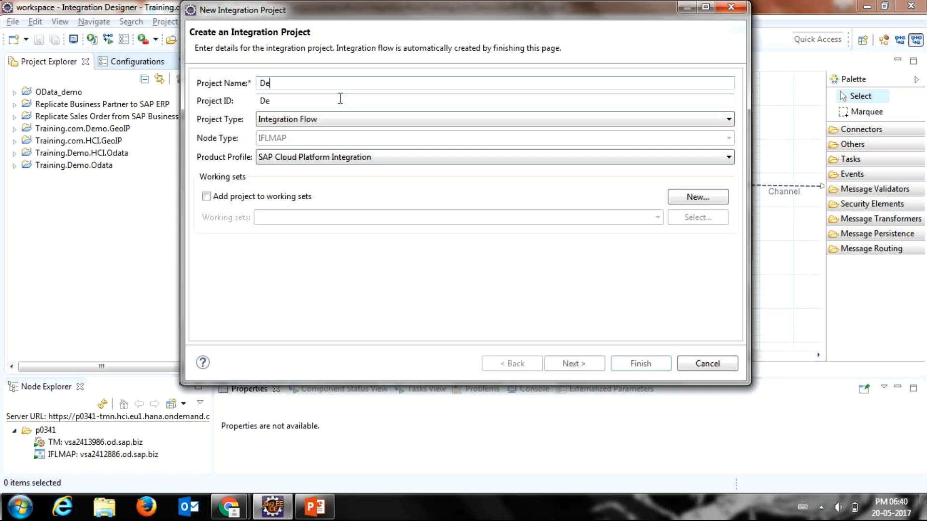
text(moadad)
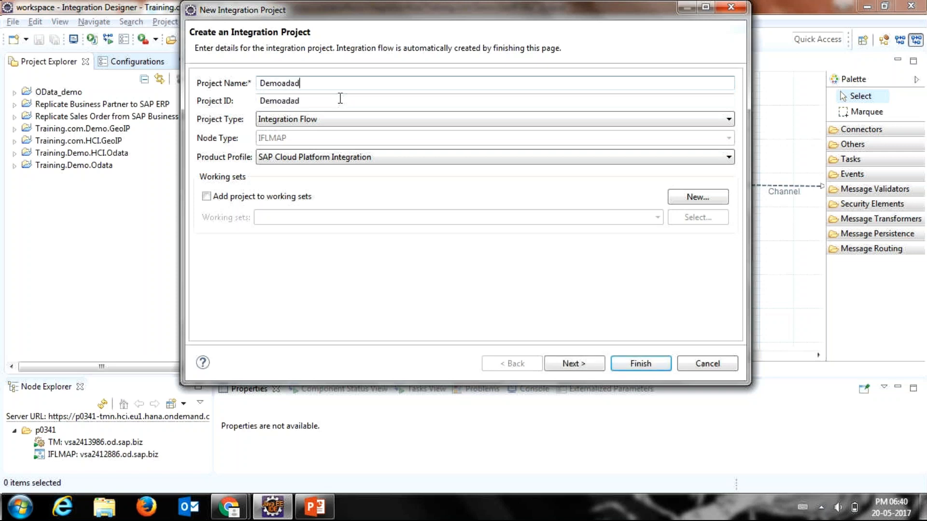
text(jaj)
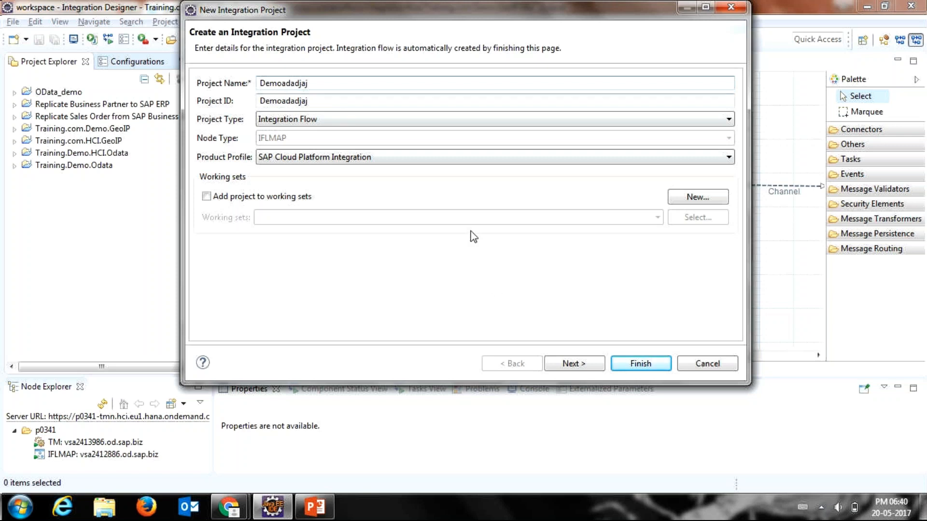
click(550, 366)
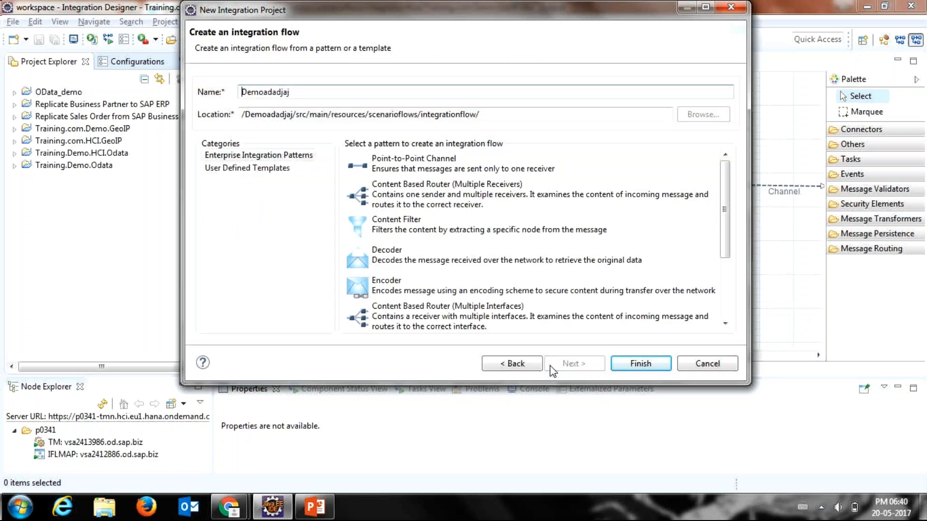
click(523, 365)
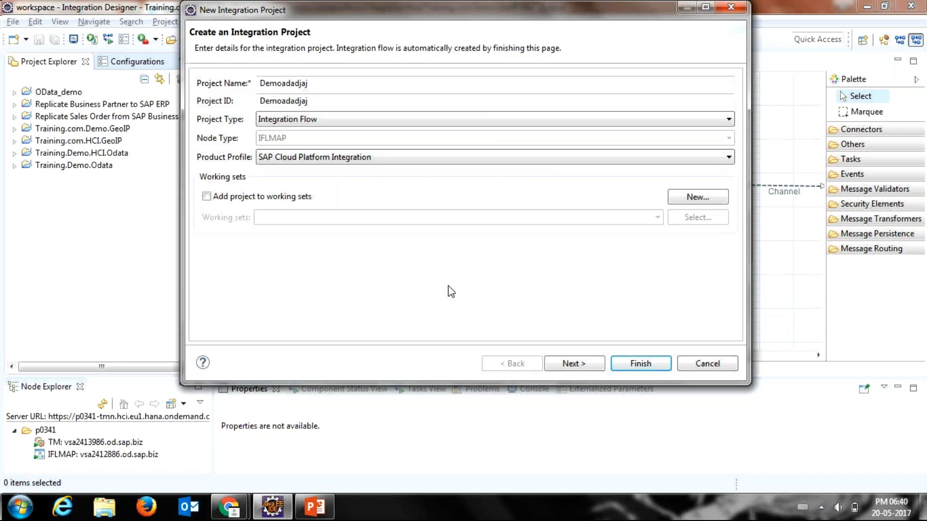
Step: Examine the available project type and product profile options for the new integration project
click(389, 121)
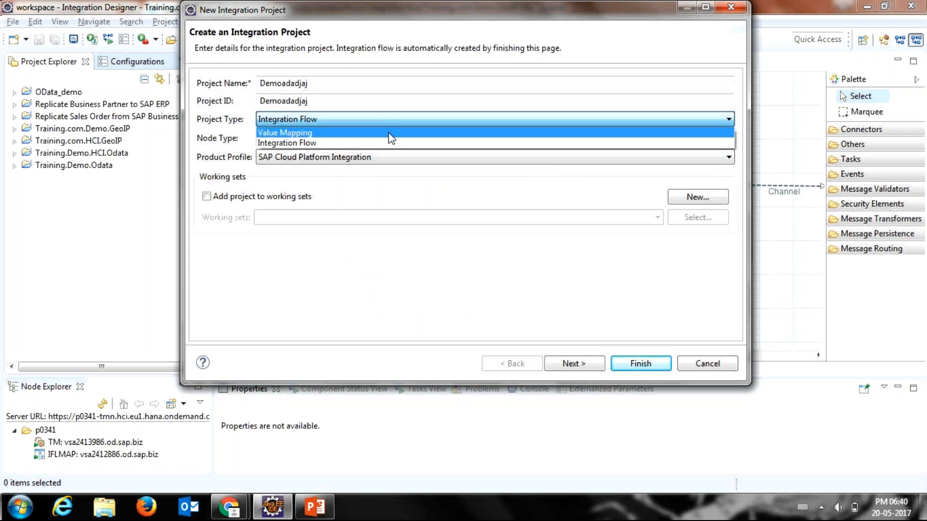
click(395, 123)
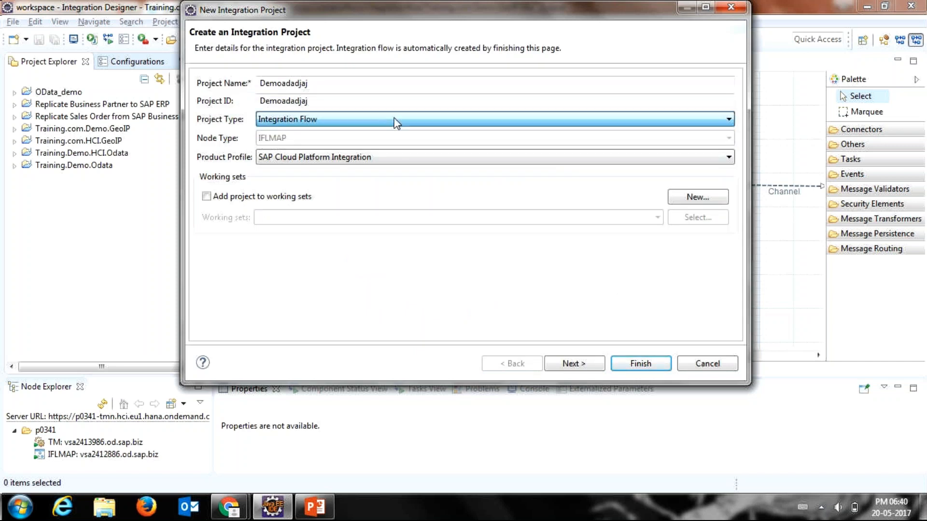
click(390, 158)
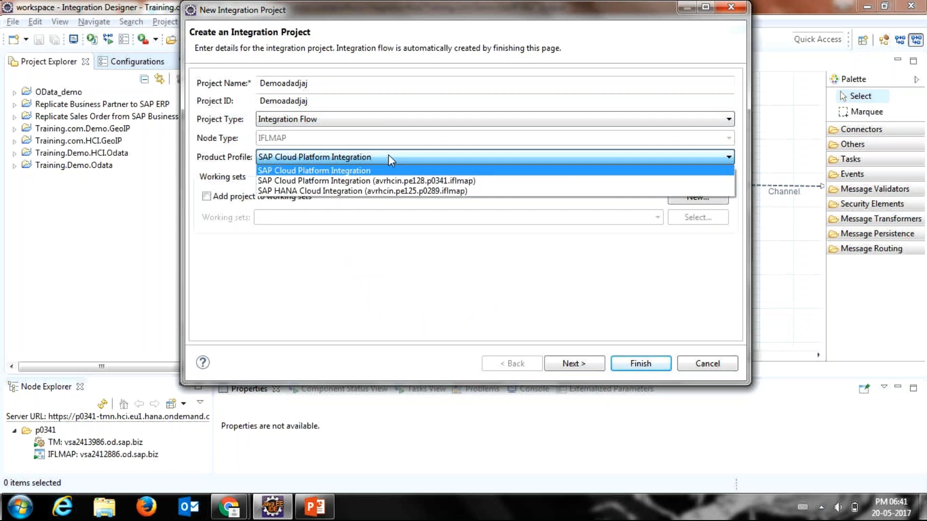
click(390, 159)
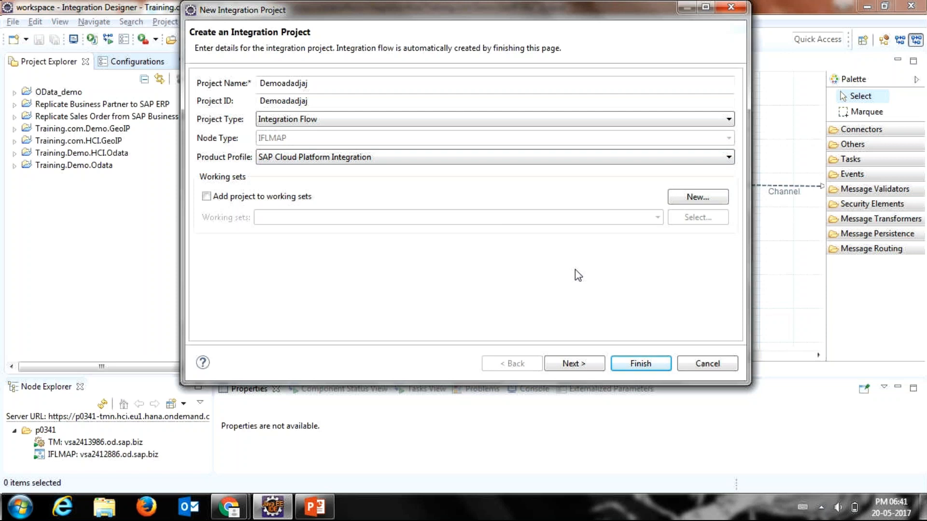
click(499, 166)
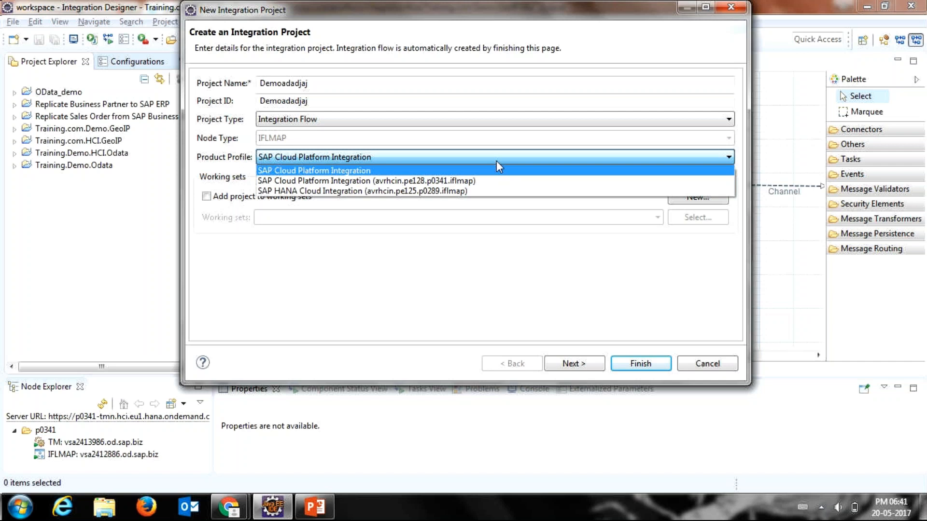
click(497, 161)
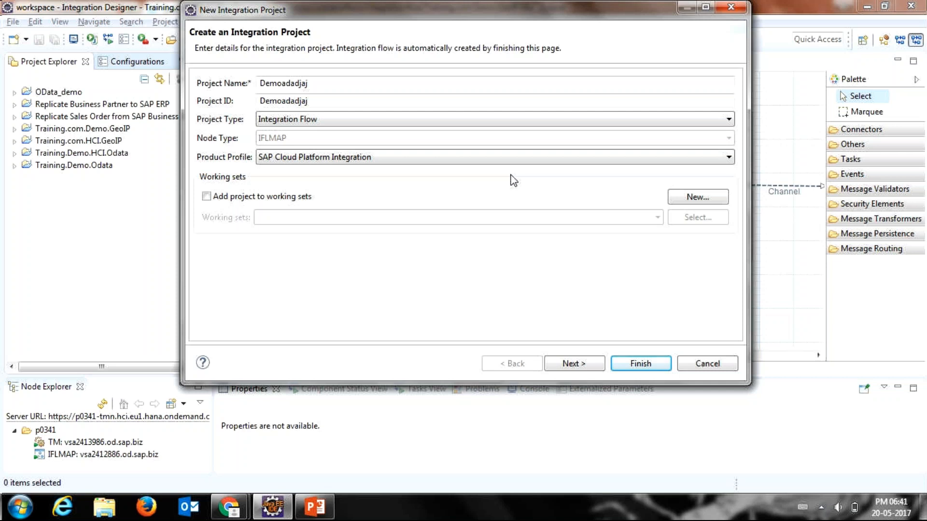
click(512, 157)
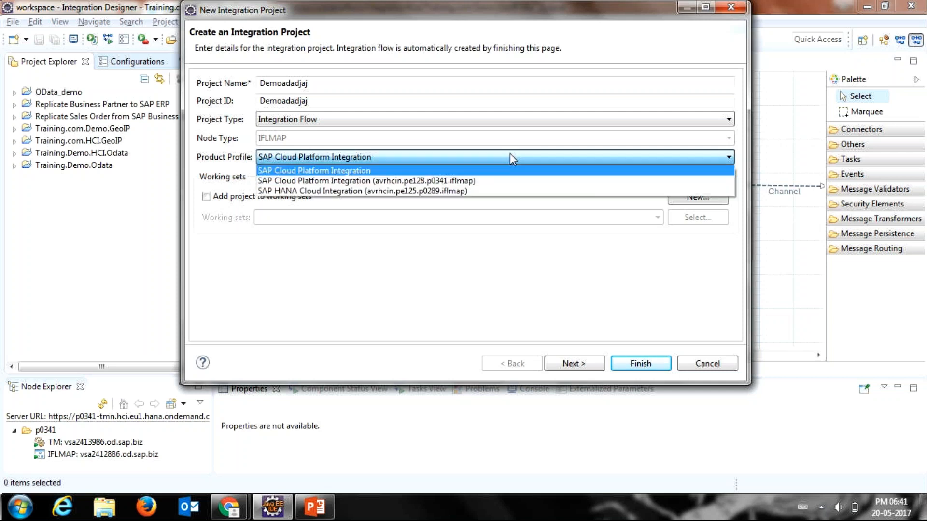
click(510, 154)
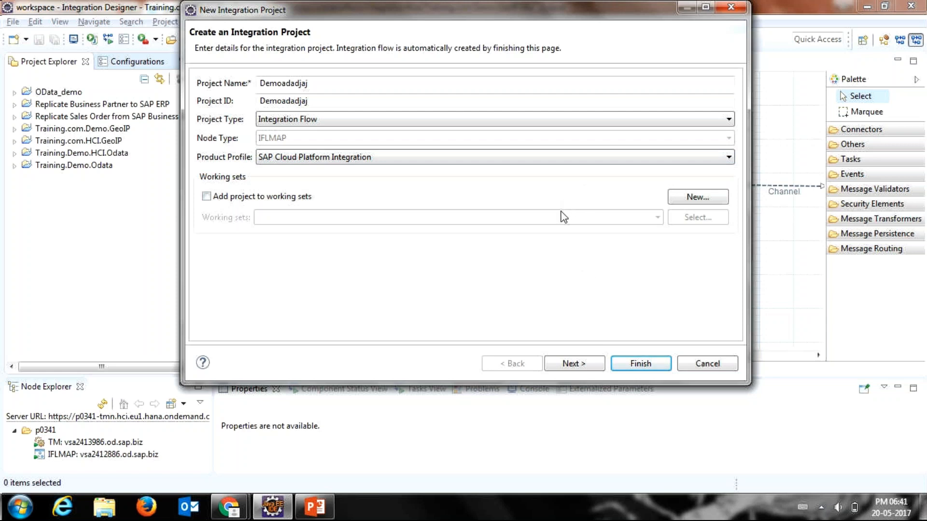
Step: Review the integration flow pattern page for the Demoadadjaj project and cancel the project creation
click(507, 121)
click(507, 123)
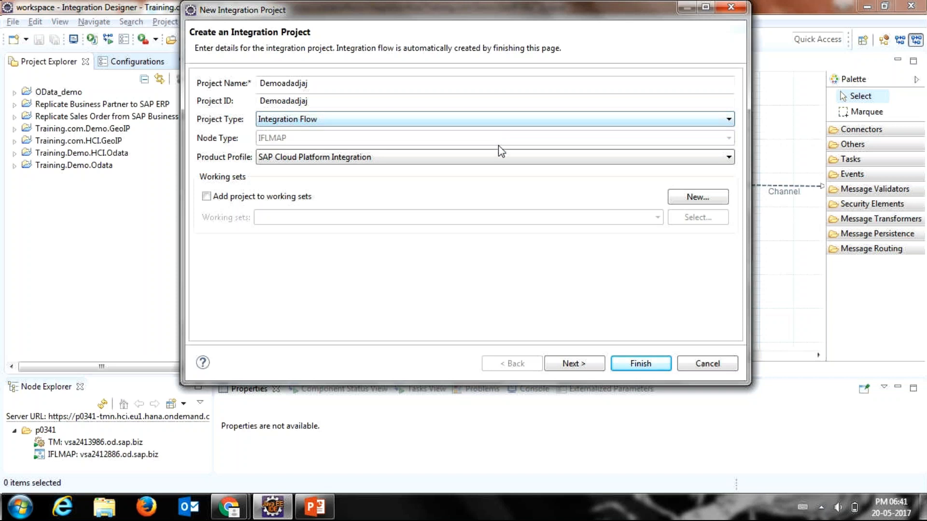
click(580, 364)
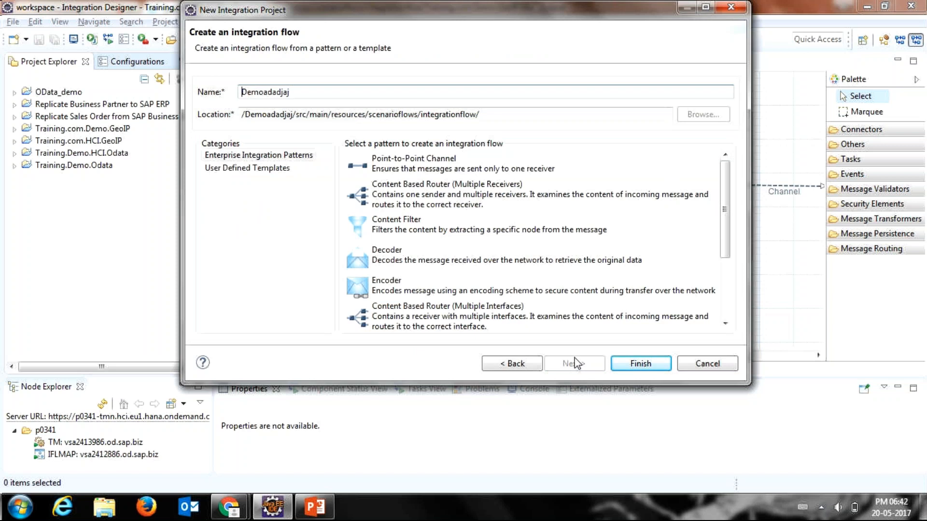
key(alt+Tab)
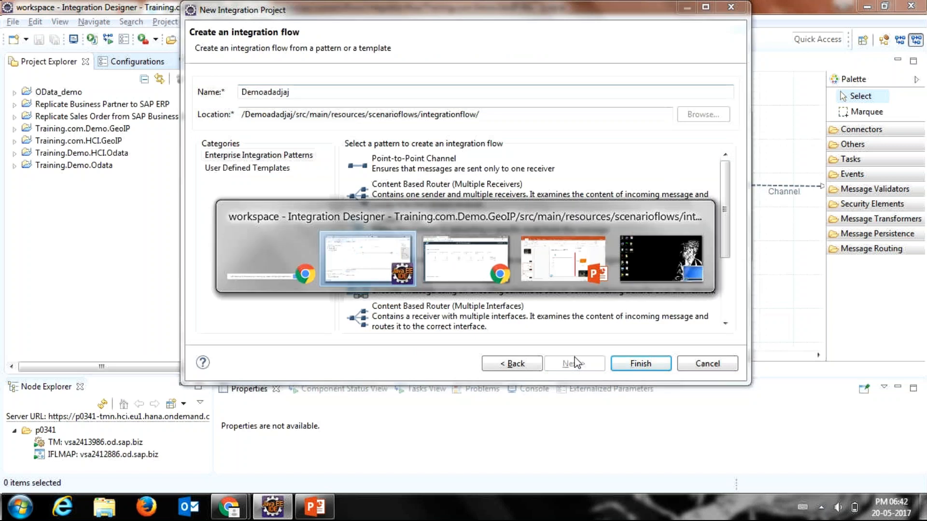
key(alt+Tab)
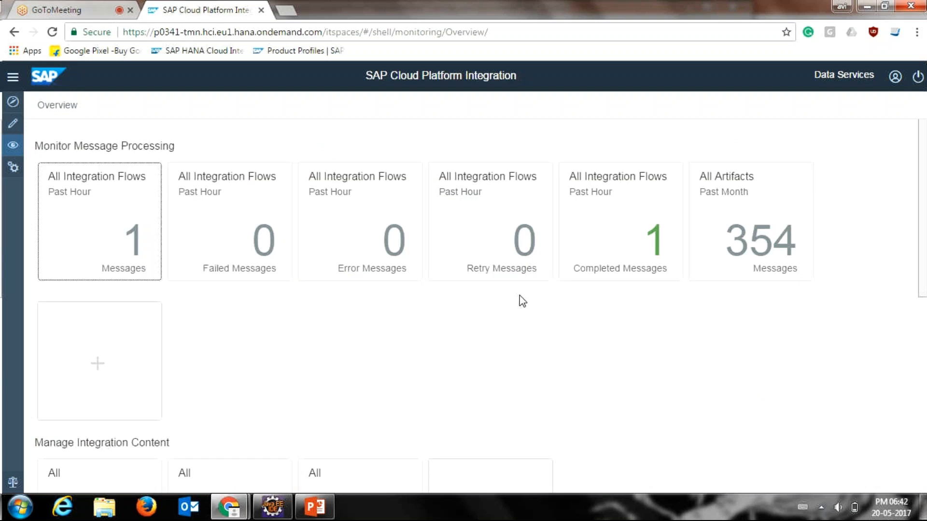
key(ctrl+shift+Tab)
key(alt+Tab)
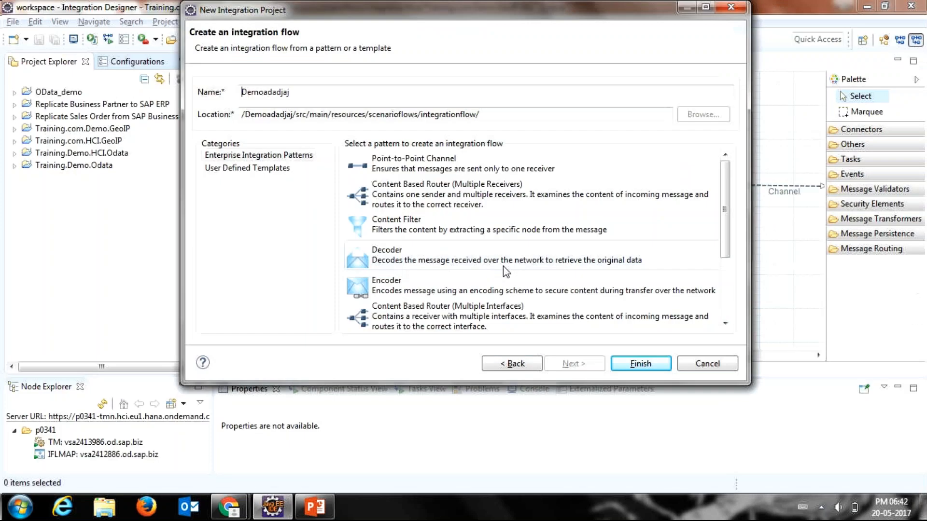
click(709, 370)
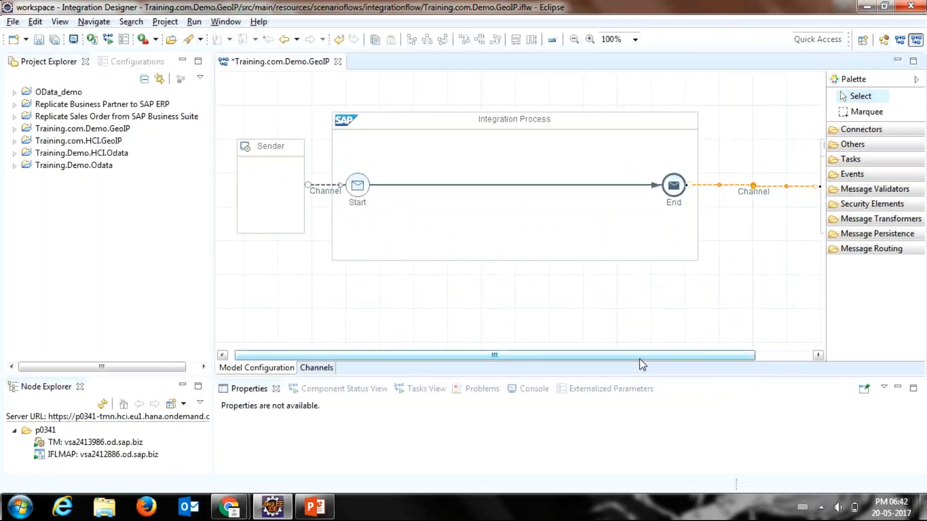
Step: Move the Integration Process closer to the Sender and place Receiver1 just beside the process at the Sender's height
drag(640, 360, 686, 350)
drag(771, 155, 669, 176)
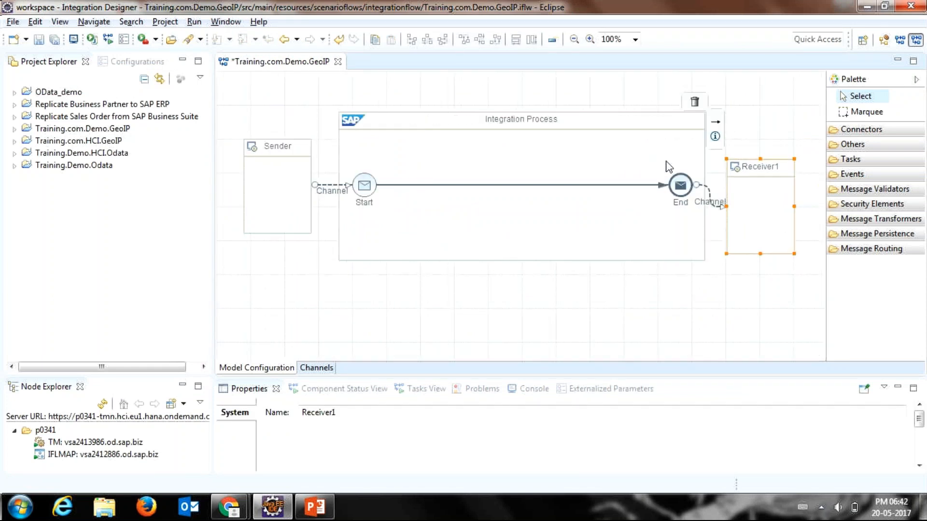
drag(696, 149, 723, 146)
drag(758, 176, 783, 156)
click(464, 126)
drag(466, 131, 431, 131)
drag(784, 147, 750, 148)
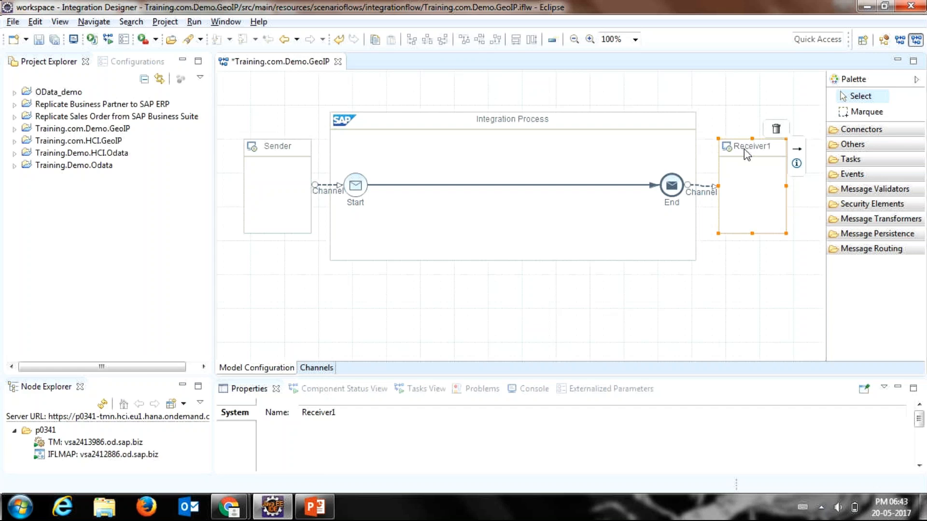
Step: Delete the Integration Process from the Training.com.Demo.GeoIP flow and close the flow without saving
click(720, 322)
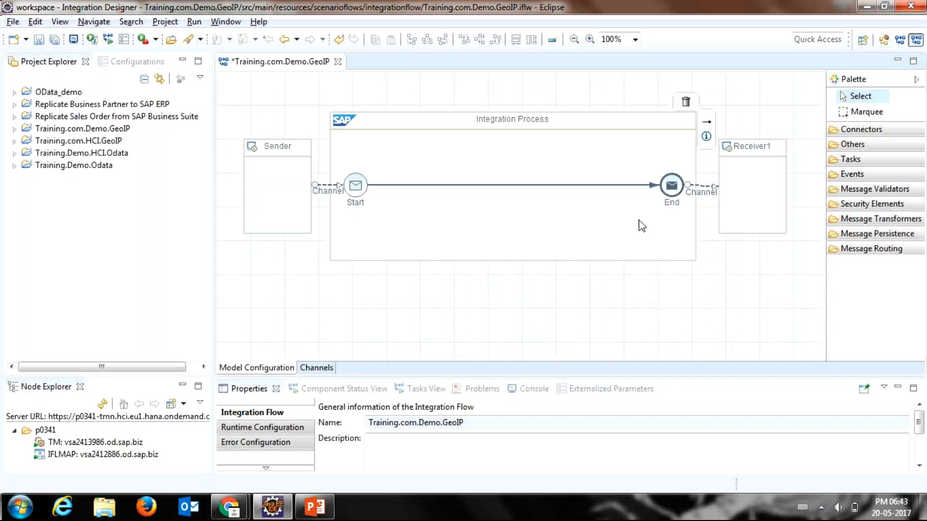
click(279, 184)
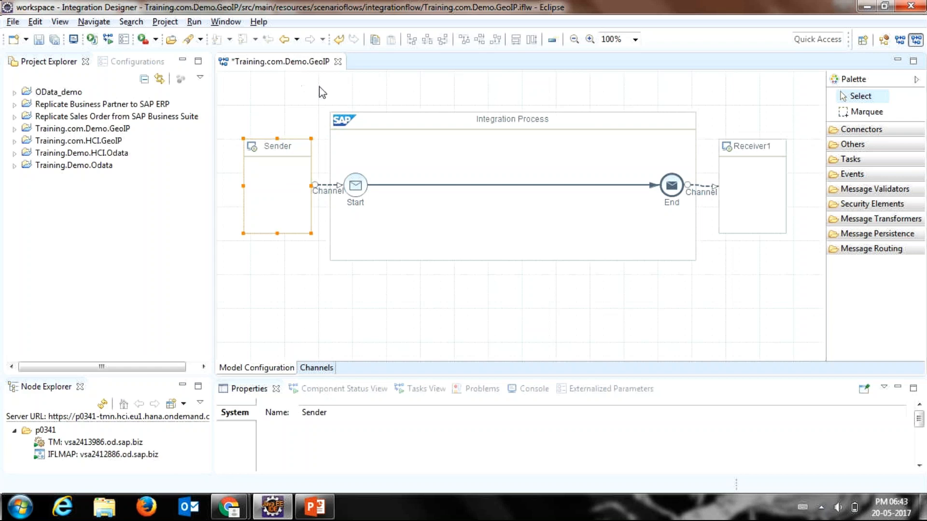
click(338, 166)
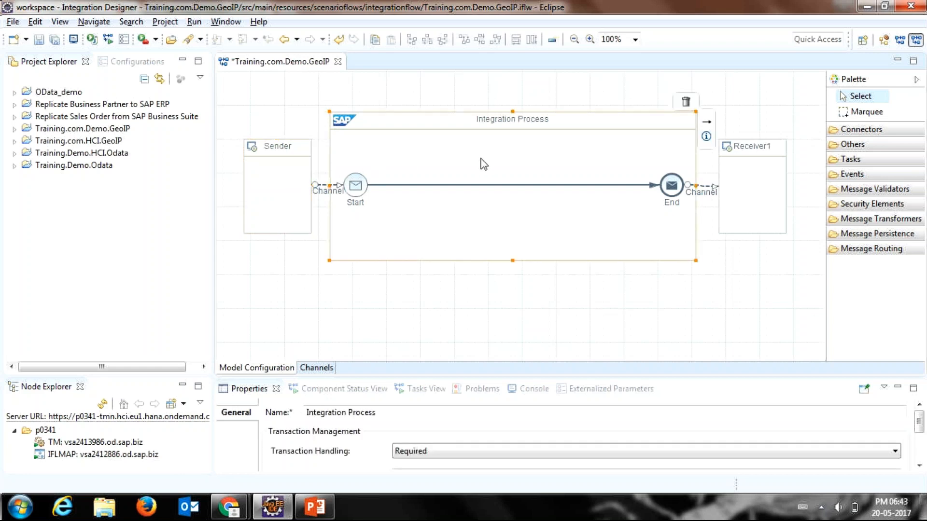
click(686, 102)
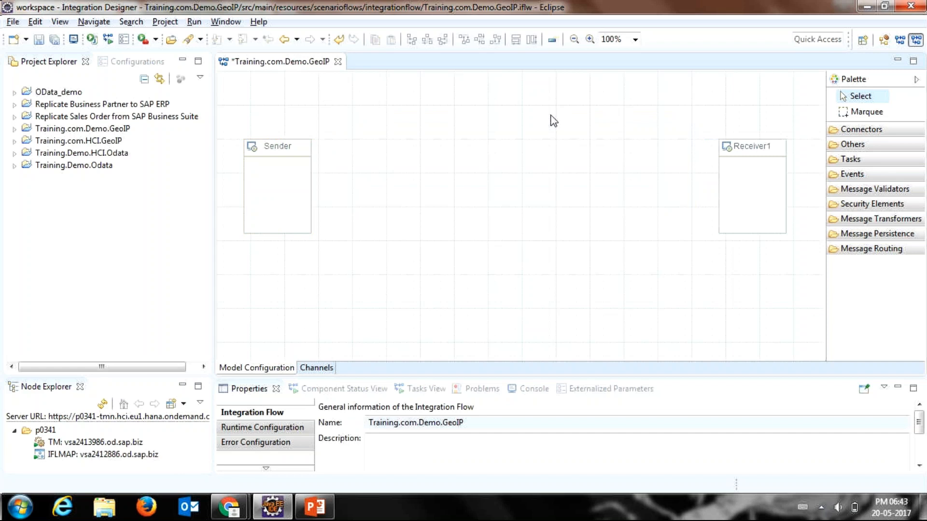
click(338, 61)
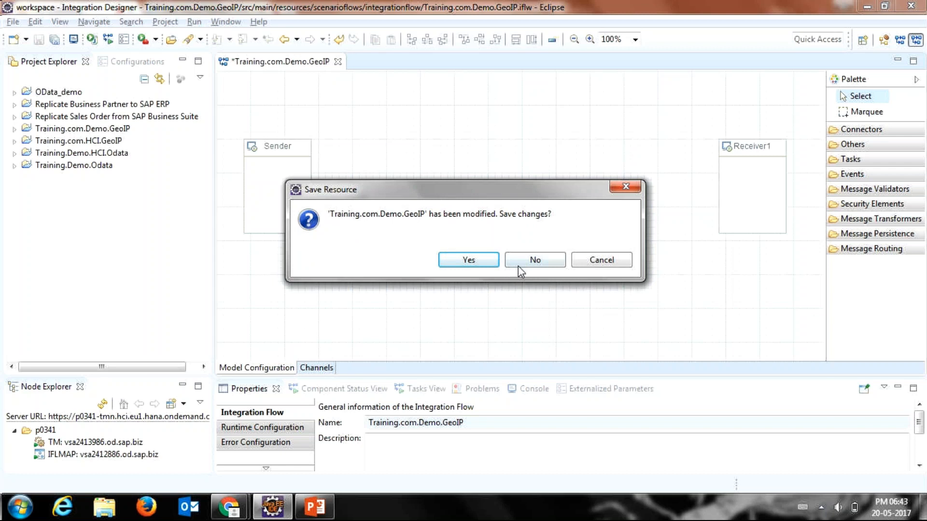
click(532, 263)
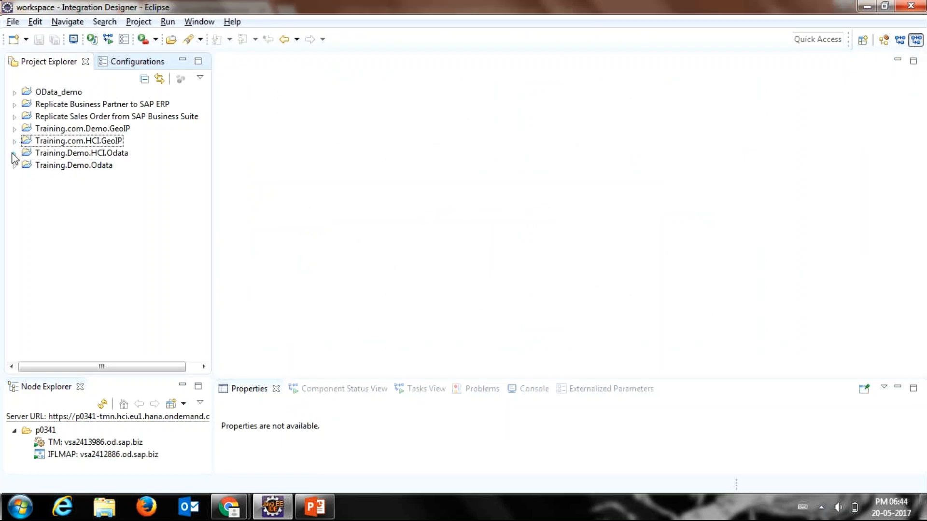
Step: Reopen the integration flow Training.com.Demo.GeoIP.iflw from the scenario flows of the Training.com.Demo.GeoIP project
click(15, 129)
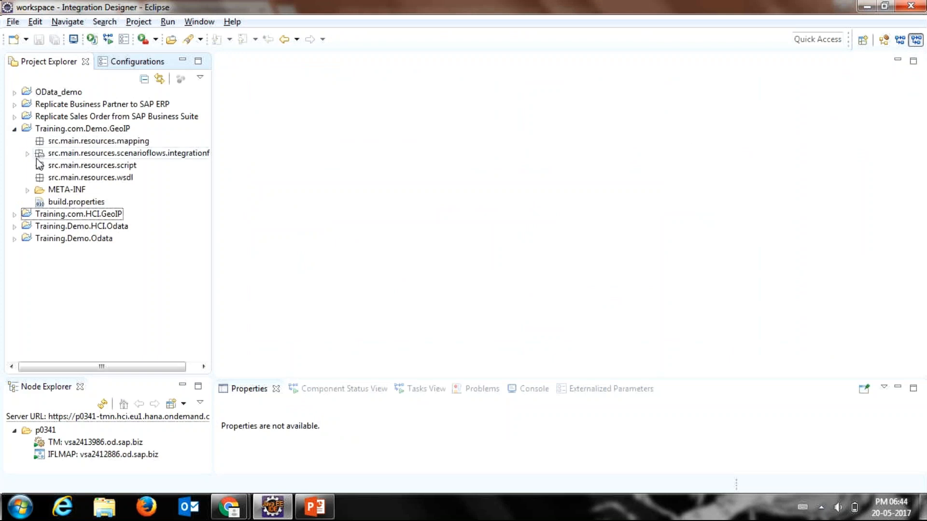
click(27, 153)
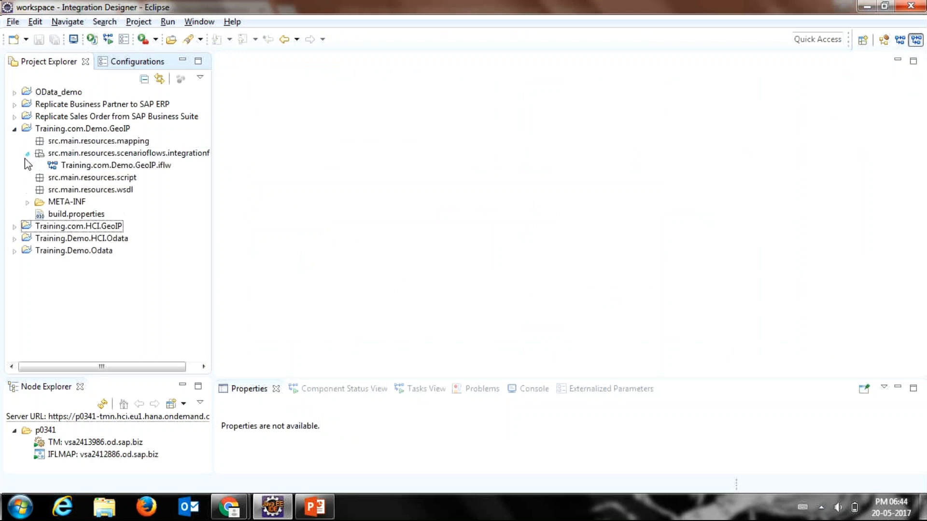
double_click(53, 166)
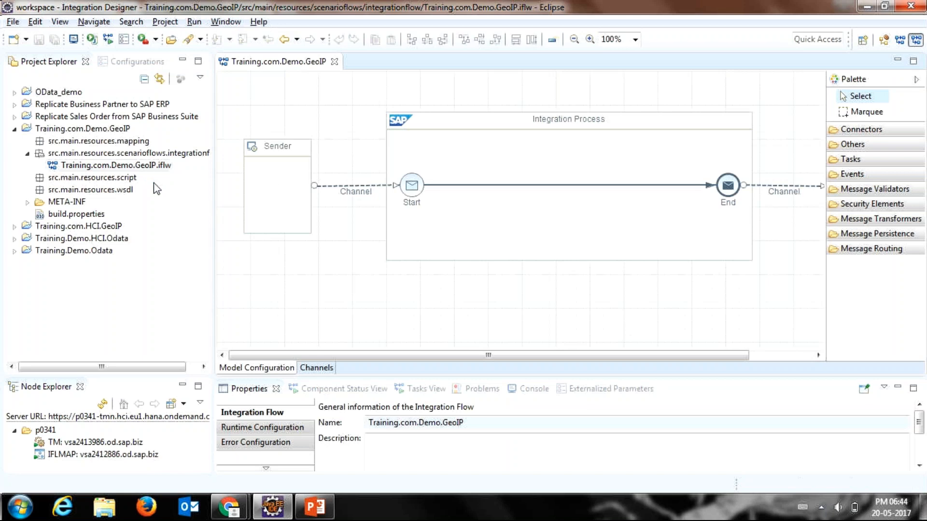
mouse_move(274, 187)
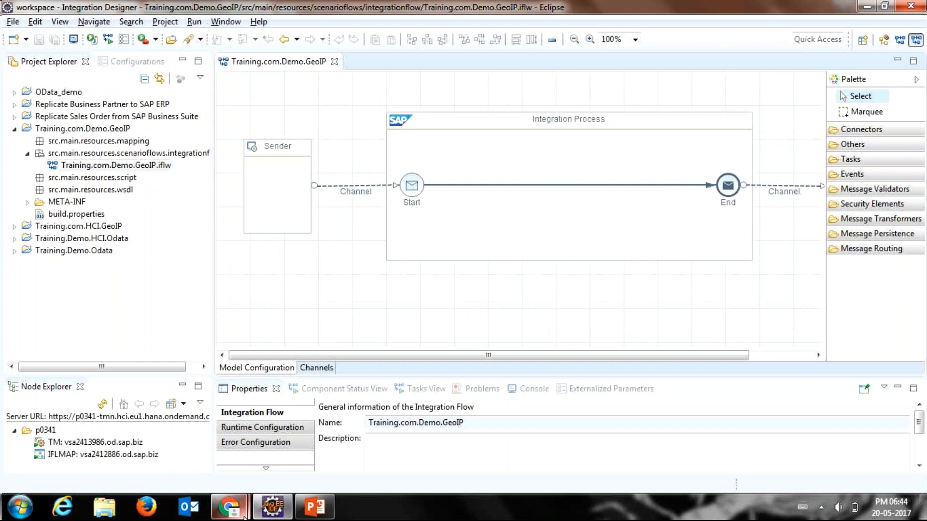
Step: Switch to the Chrome browser window and open a new empty tab
mouse_move(241, 515)
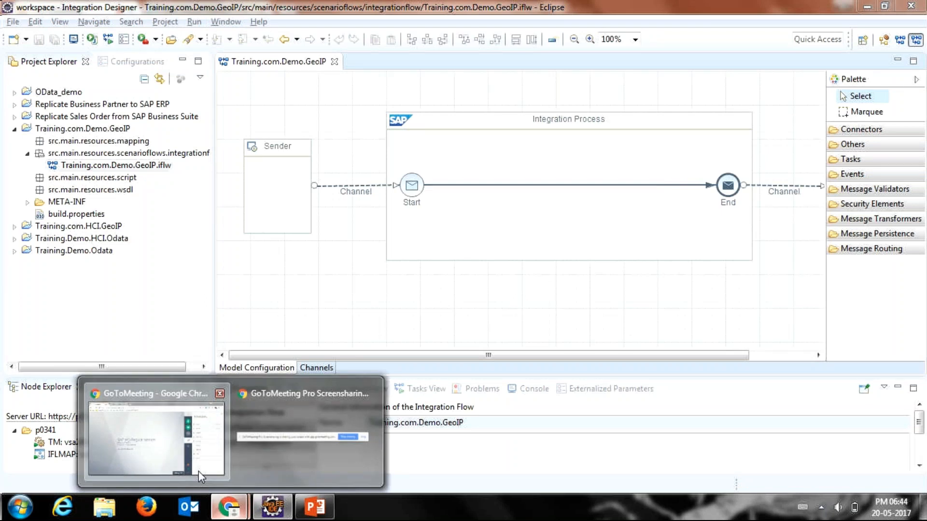
mouse_move(199, 471)
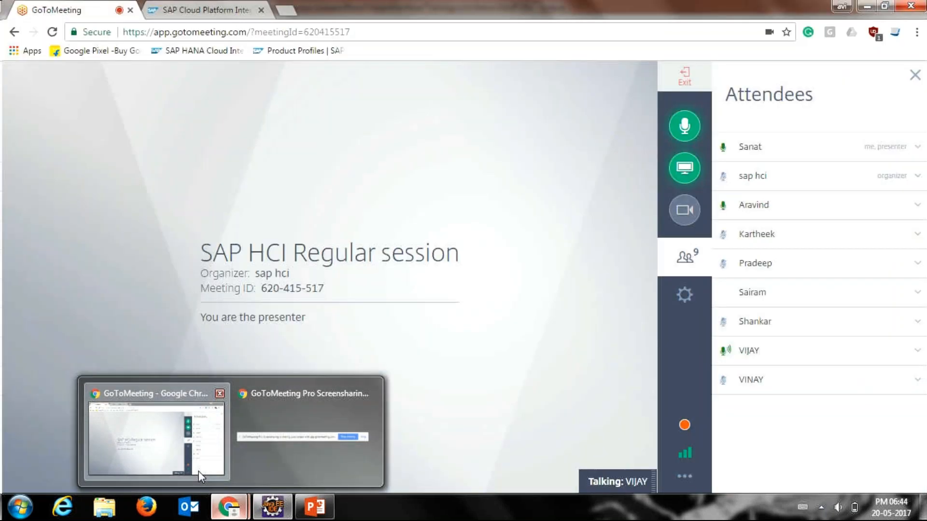
click(199, 471)
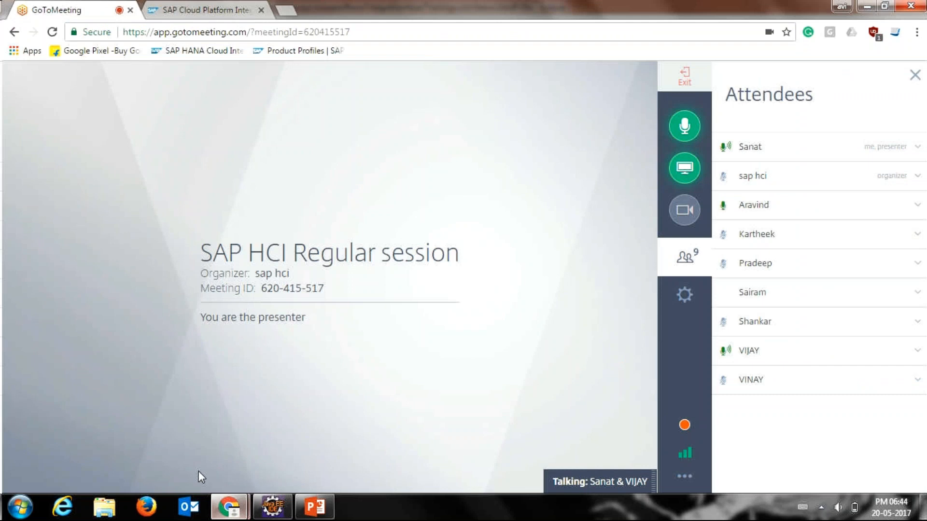
click(223, 5)
click(97, 10)
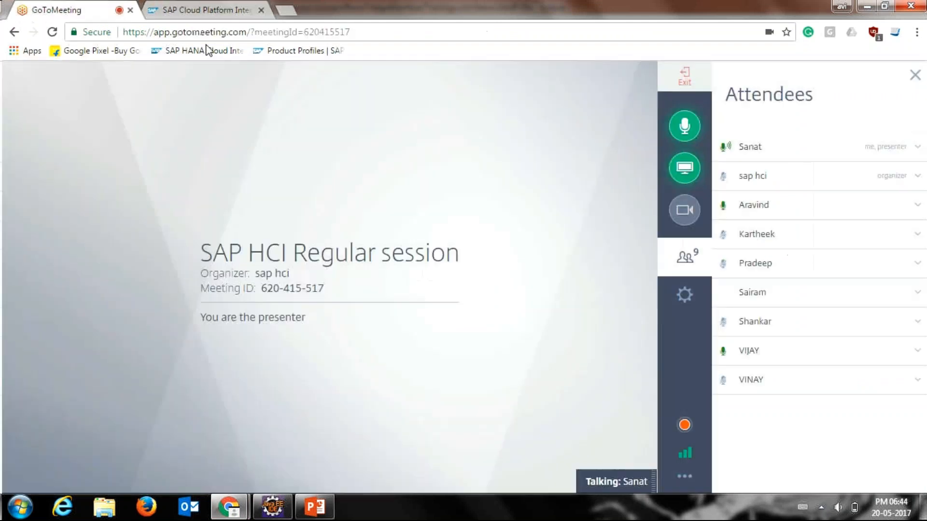
click(285, 13)
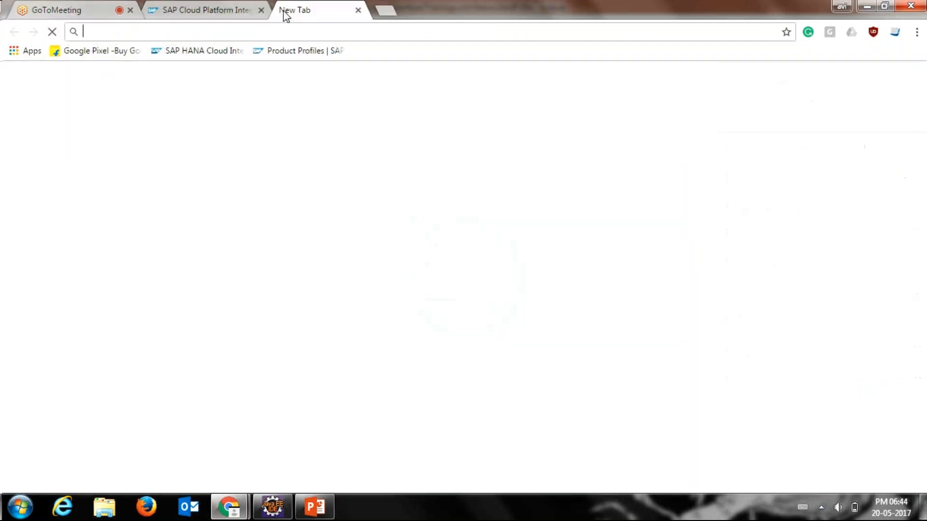
Step: Switch to Eclipse, open Training.com.HCI.GeoIP.iflw and show the adapter-specific settings of its receiver channel
key(alt+Tab)
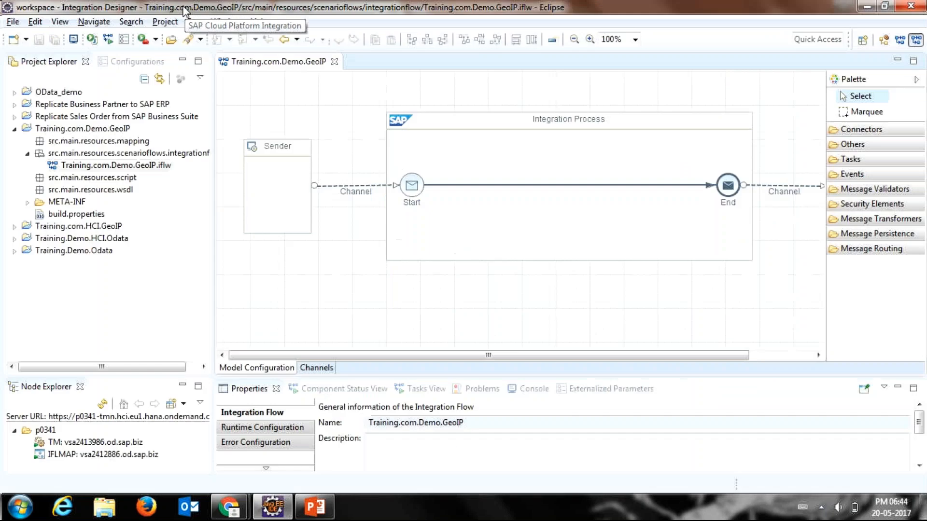
click(14, 228)
click(27, 263)
double_click(97, 276)
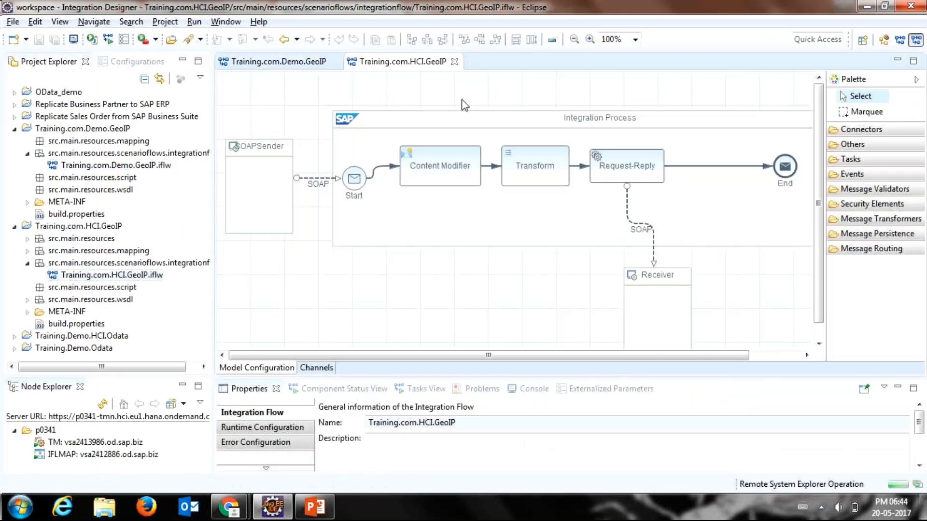
click(594, 244)
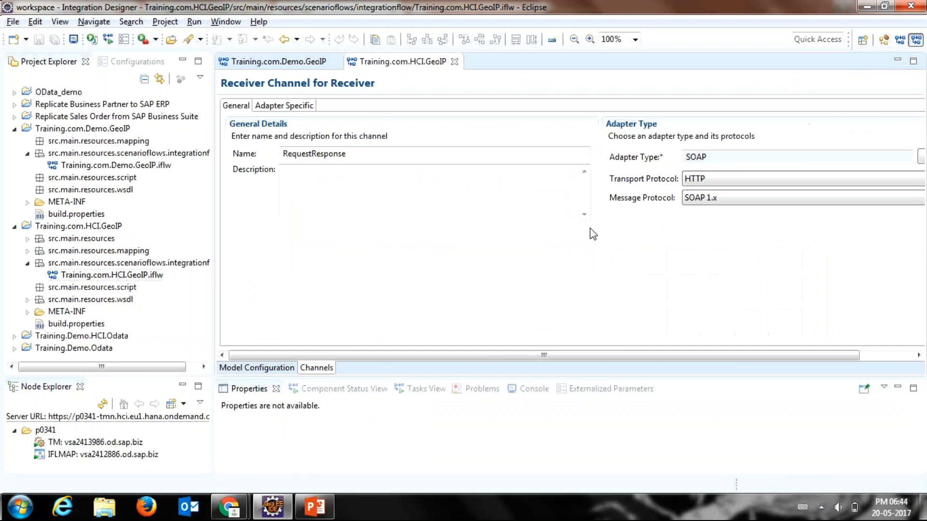
click(308, 107)
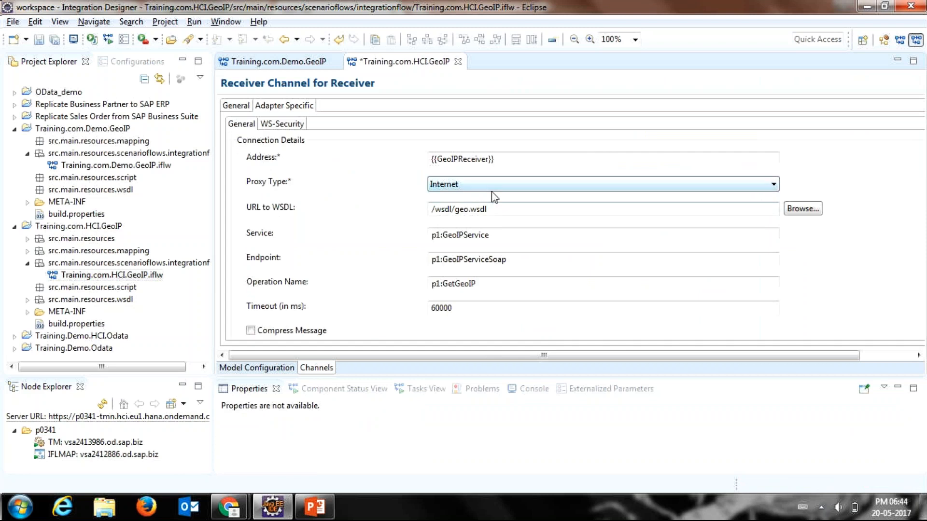
Step: Show the externalized parameters of the Training.com.HCI.GeoIP flow and copy the URL assigned to GeoIPReceiver
click(579, 389)
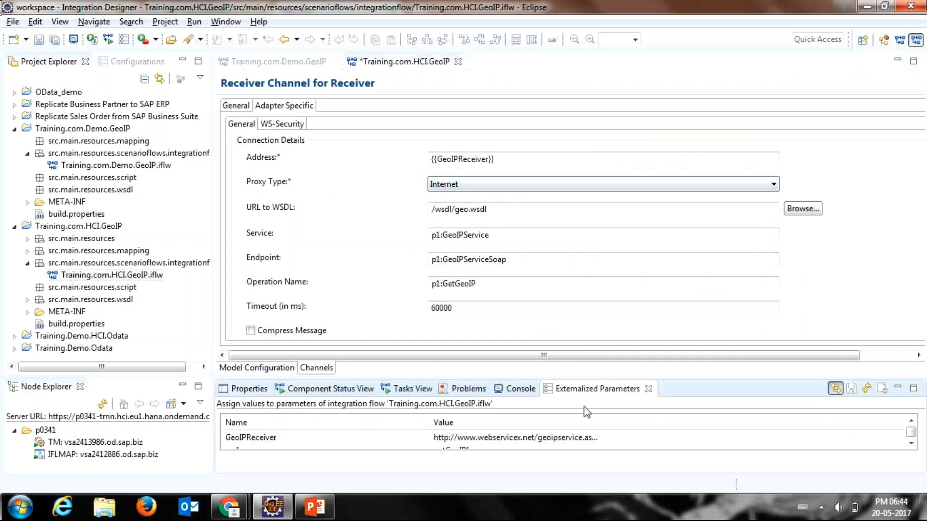
drag(603, 424, 643, 409)
click(621, 439)
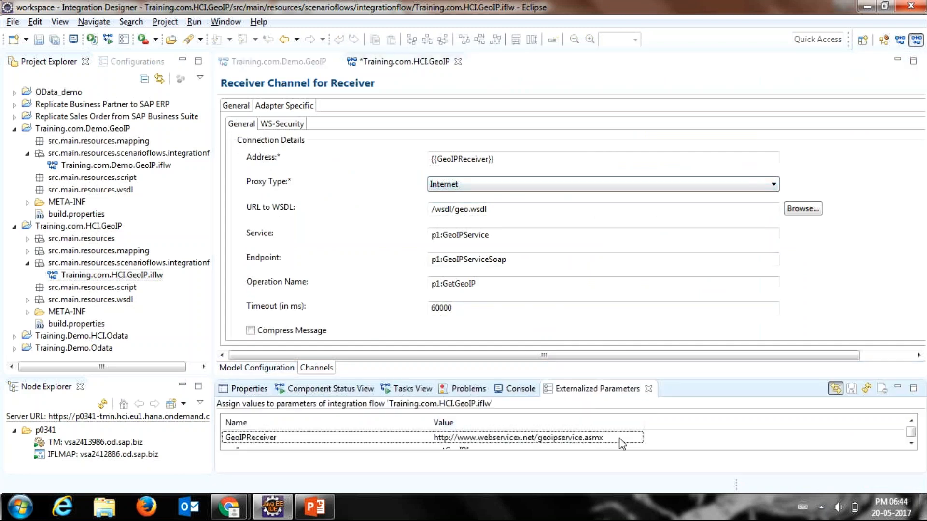
click(617, 437)
key(ctrl+c)
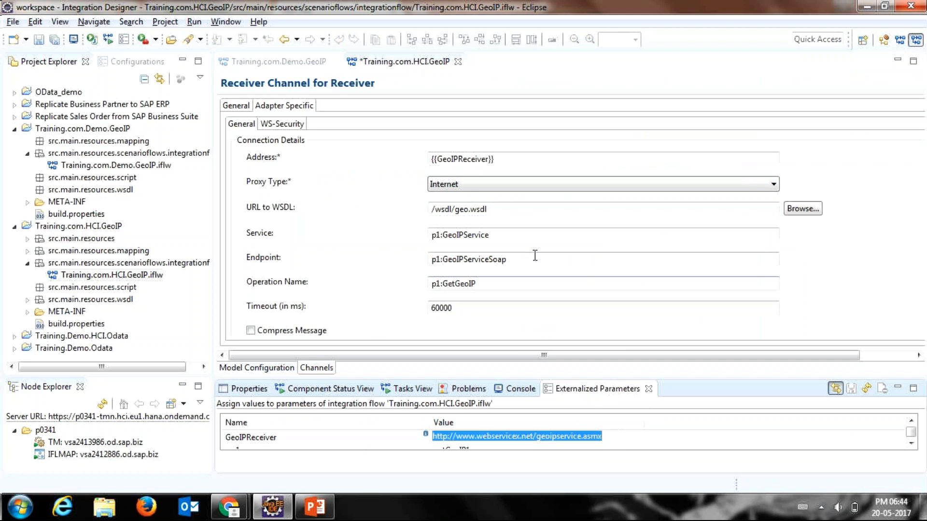
Step: Close the Training.com.HCI.GeoIP integration flow and save its changes
click(455, 62)
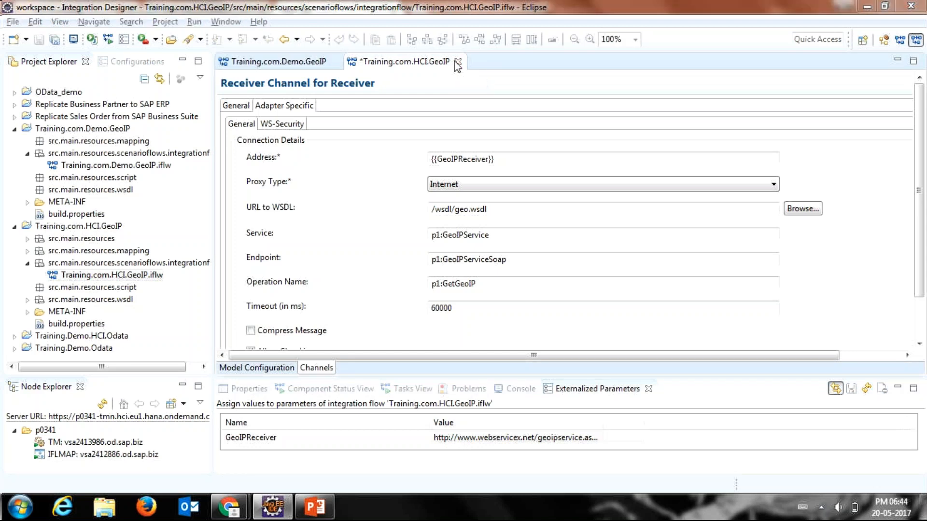
click(457, 62)
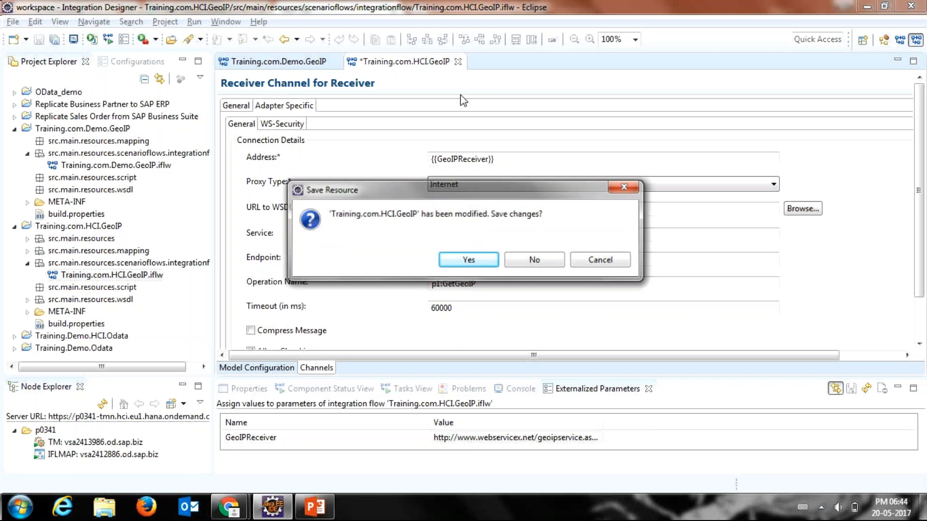
click(474, 262)
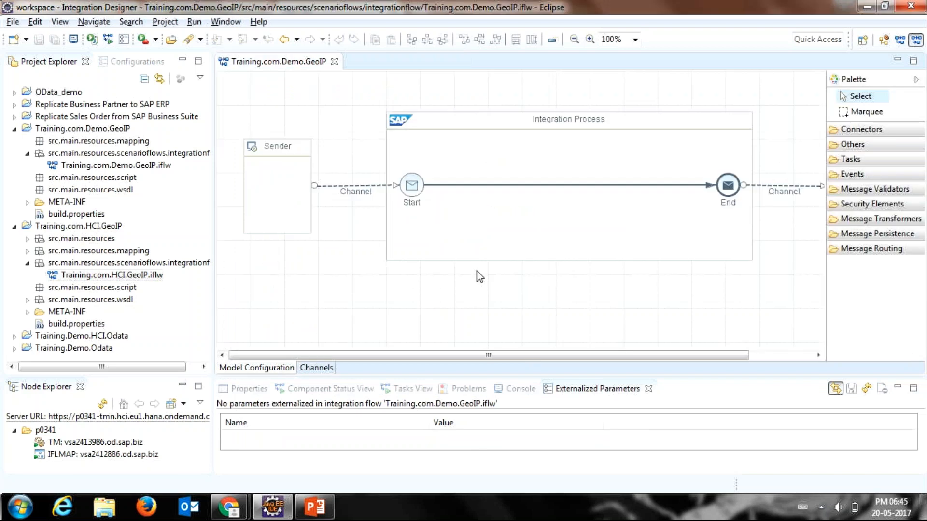
mouse_move(229, 507)
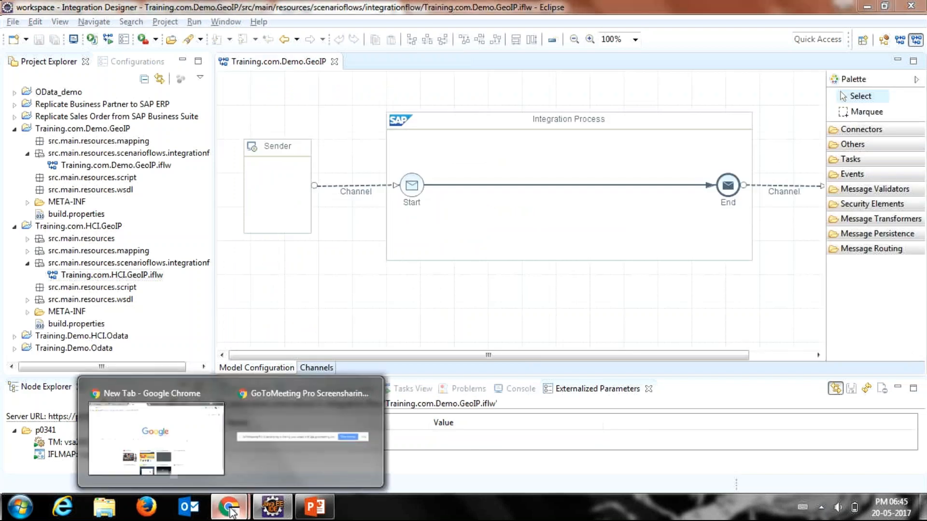
click(222, 444)
key(ctrl+v)
key(Return)
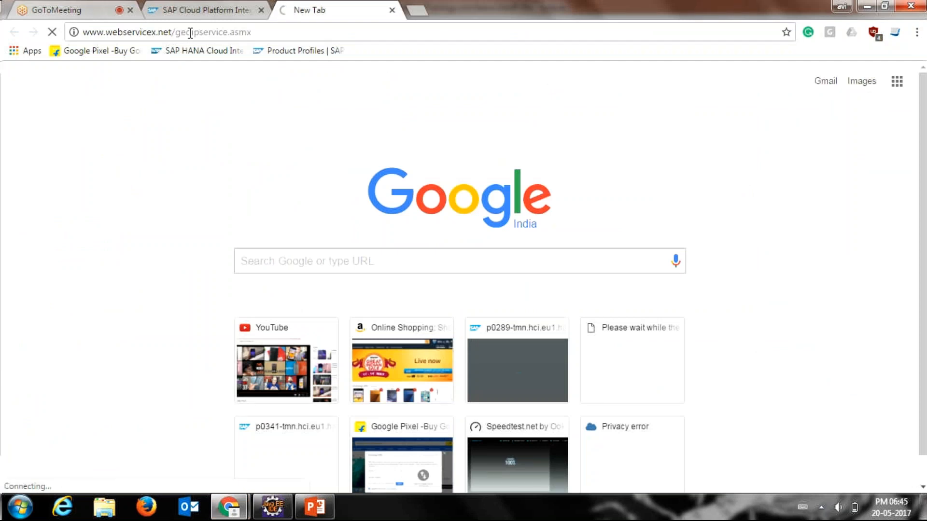
Step: Search Google for "myip" in a new tab and copy the public IP address from the results
click(412, 12)
text(myi)
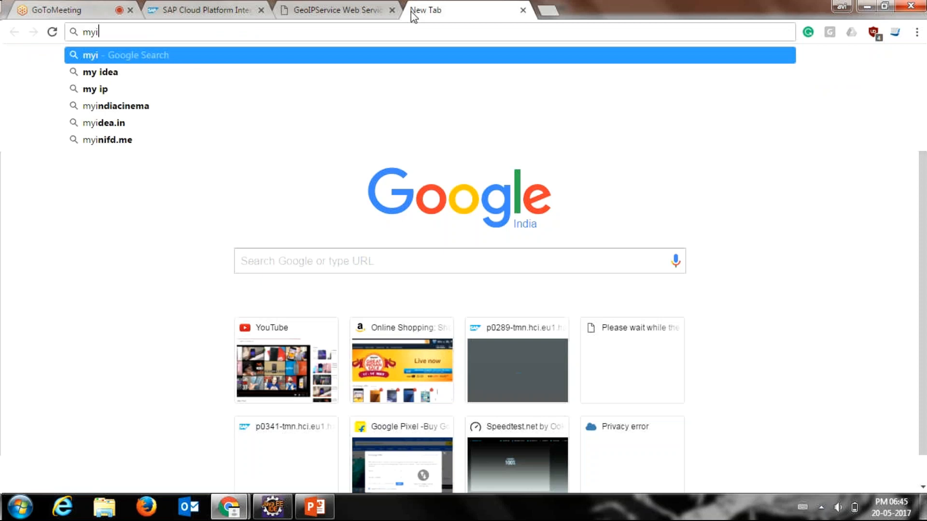
text(p)
key(Return)
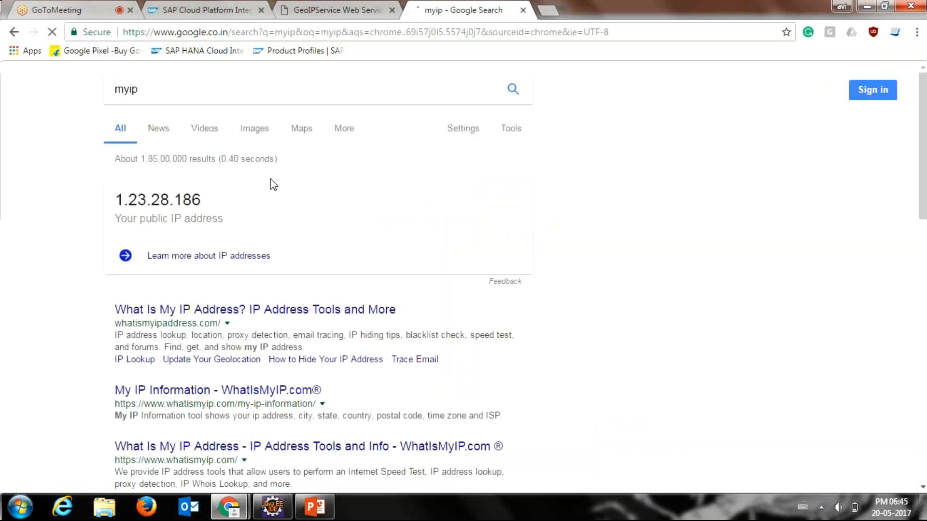
drag(202, 199, 110, 209)
key(ctrl+c)
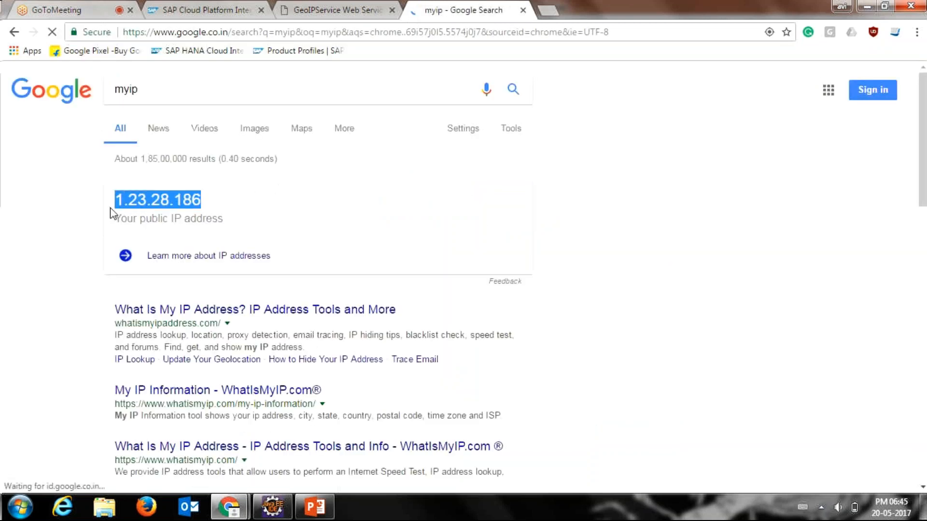
Step: Open the GetGeoIP operation on the GeoIPService page and invoke it with the copied public IP address
click(289, 8)
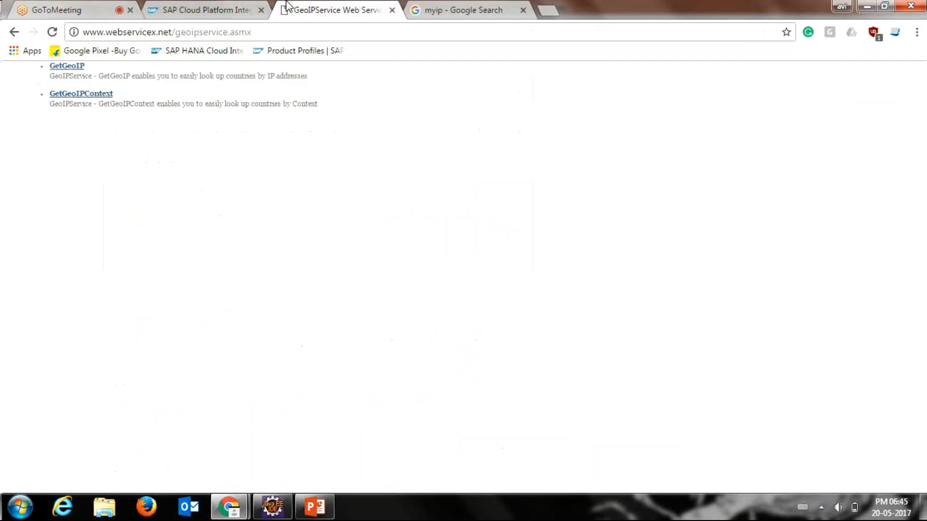
click(61, 68)
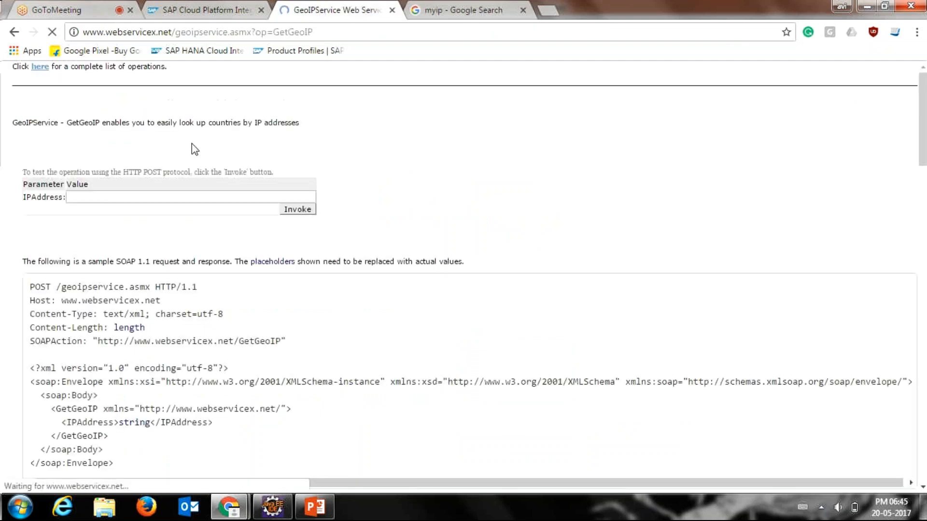
click(198, 197)
key(ctrl+v)
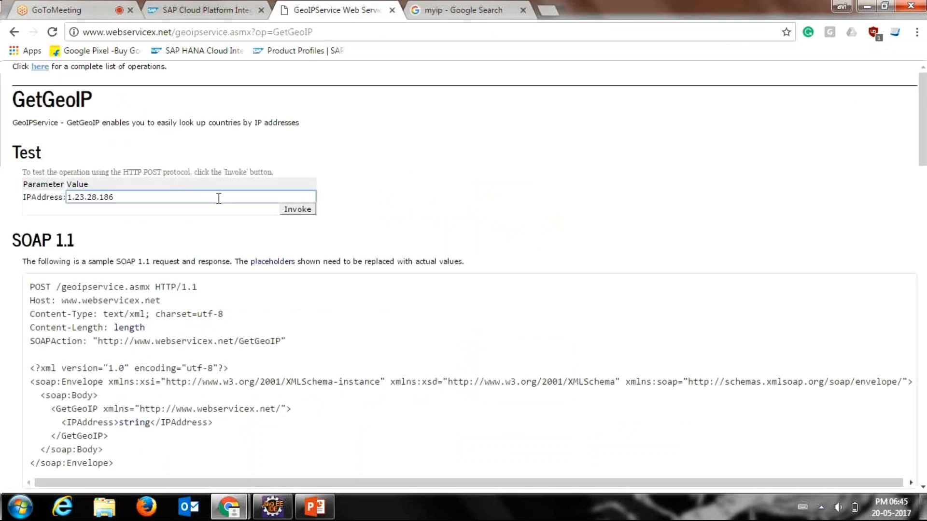
click(281, 216)
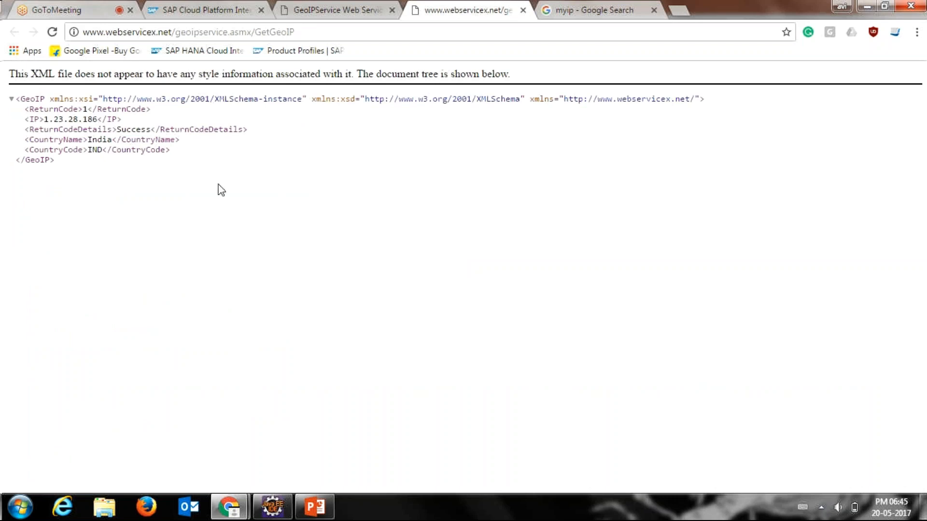
Step: Examine the country name and code in the GetGeoIP response, and return to the operation's IPAddress parameter
double_click(100, 141)
double_click(95, 150)
click(359, 9)
click(150, 198)
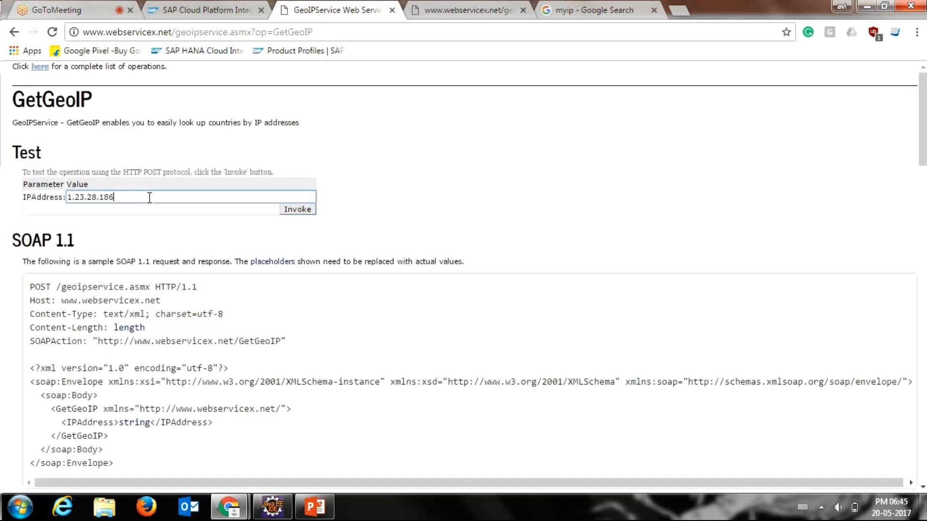
drag(114, 198, 59, 195)
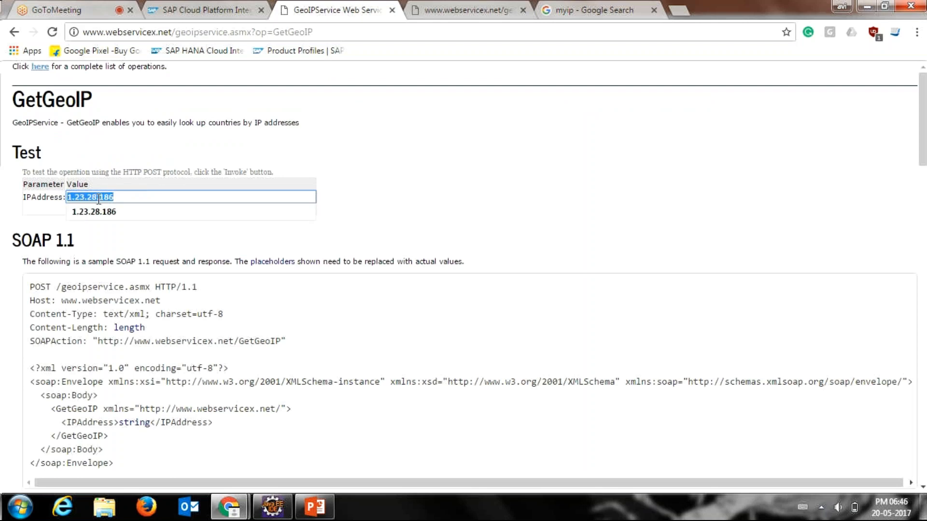
click(108, 155)
click(126, 199)
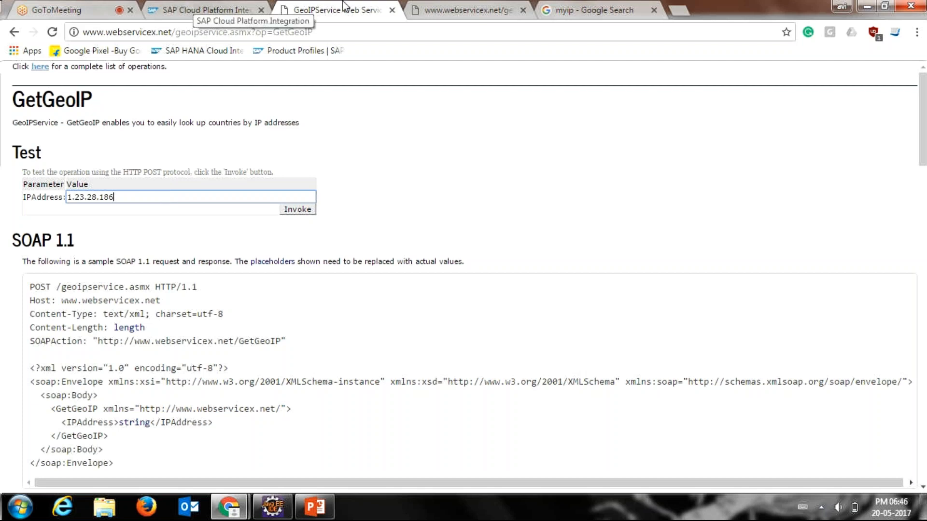
Step: Switch to Eclipse to show the Training.com.Demo.GeoIP integration flow, and return to the GetGeoIP page in Chrome
click(587, 9)
click(397, 5)
click(265, 515)
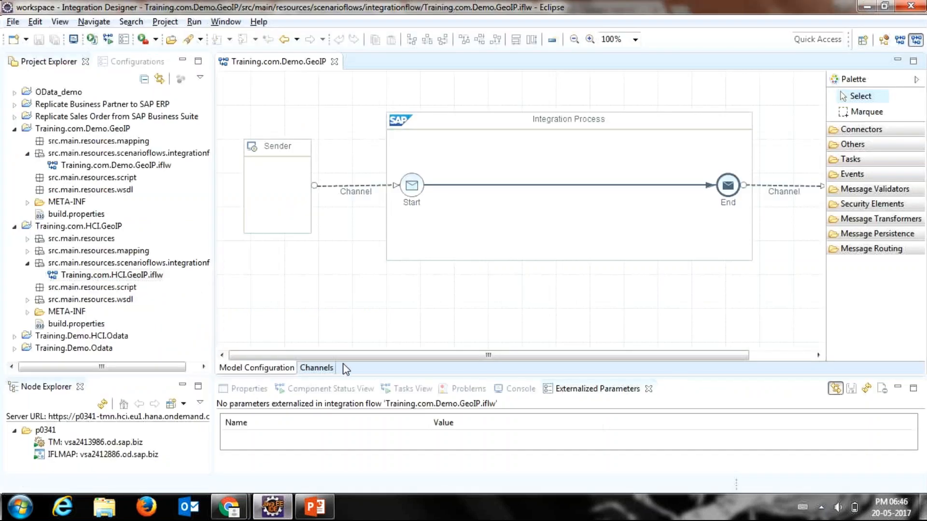
mouse_move(342, 360)
mouse_down()
mouse_move(414, 356)
mouse_move(345, 357)
mouse_up()
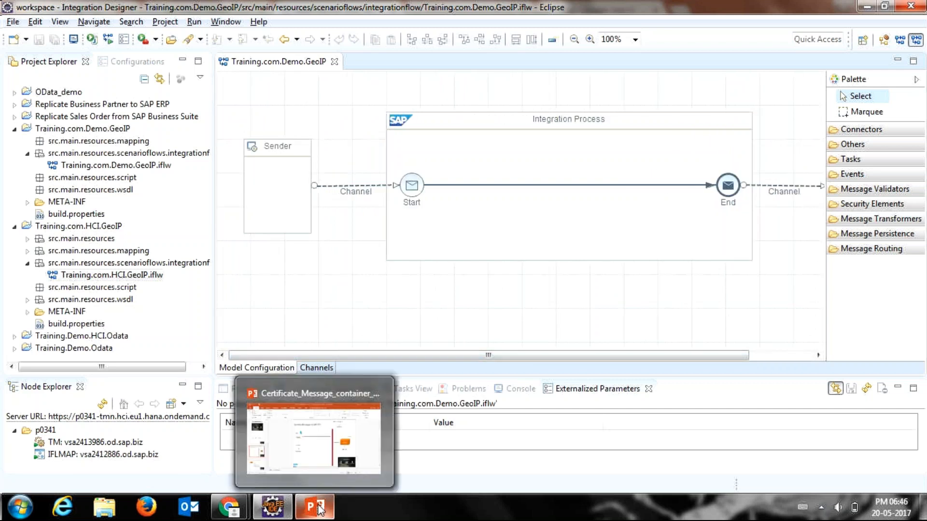
click(280, 515)
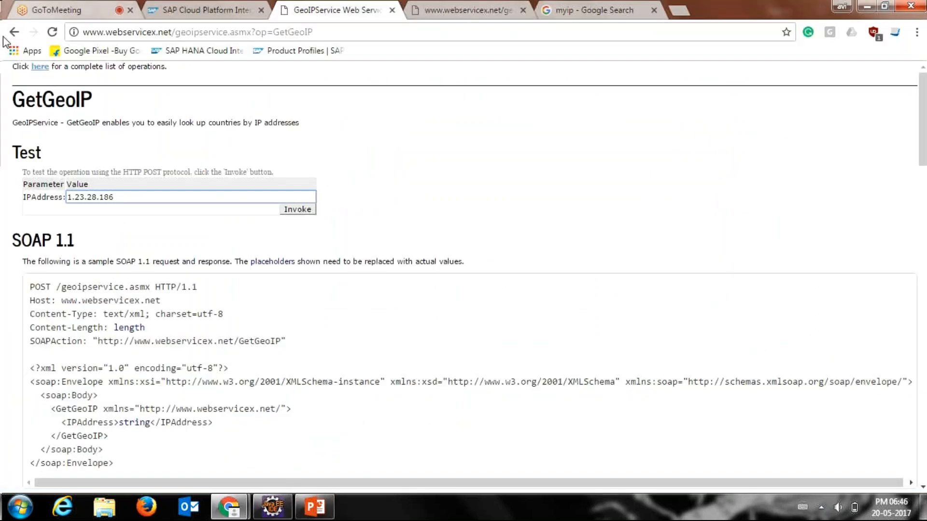
drag(256, 31, 43, 28)
key(ctrl+c)
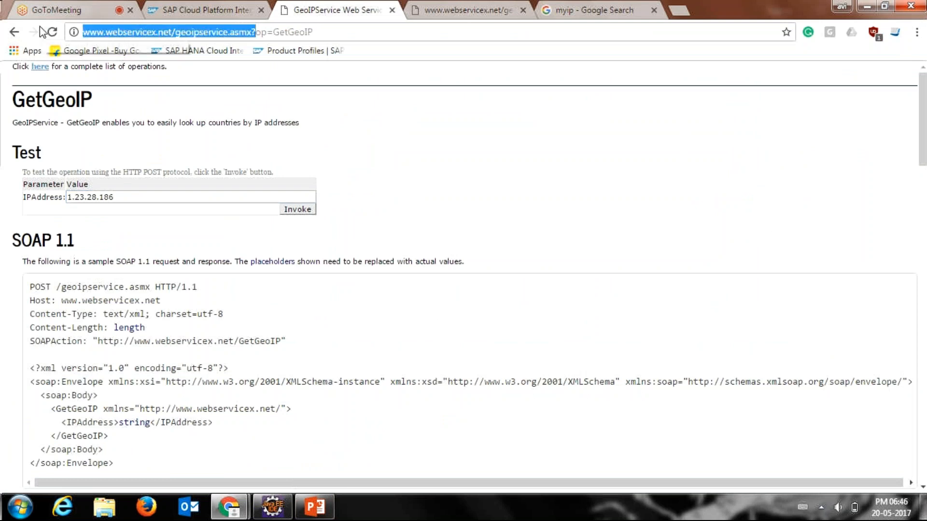
click(584, 8)
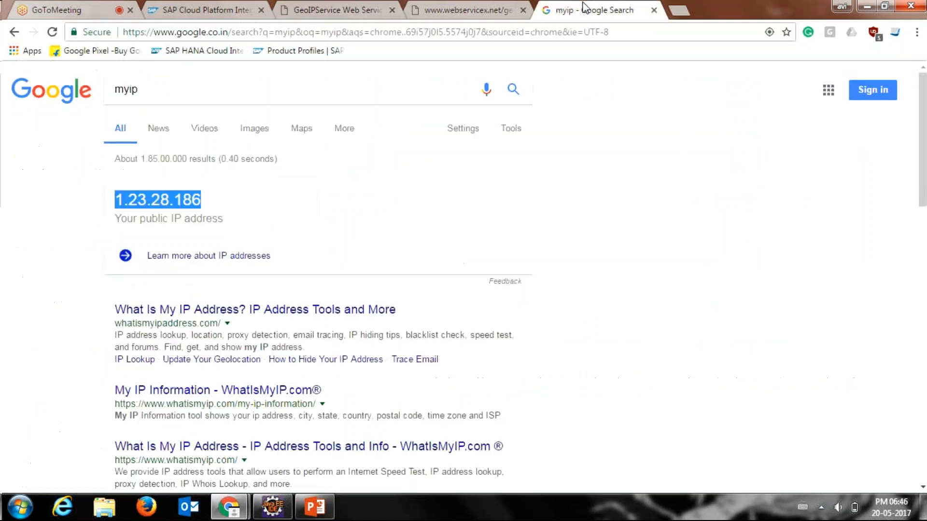
click(379, 80)
key(ctrl+a)
key(ctrl+v)
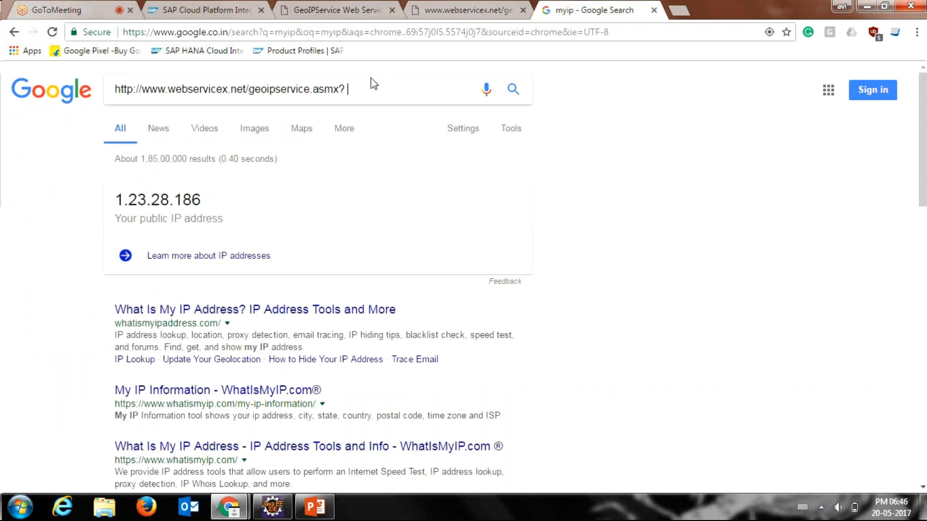
key(BackSpace)
click(361, 112)
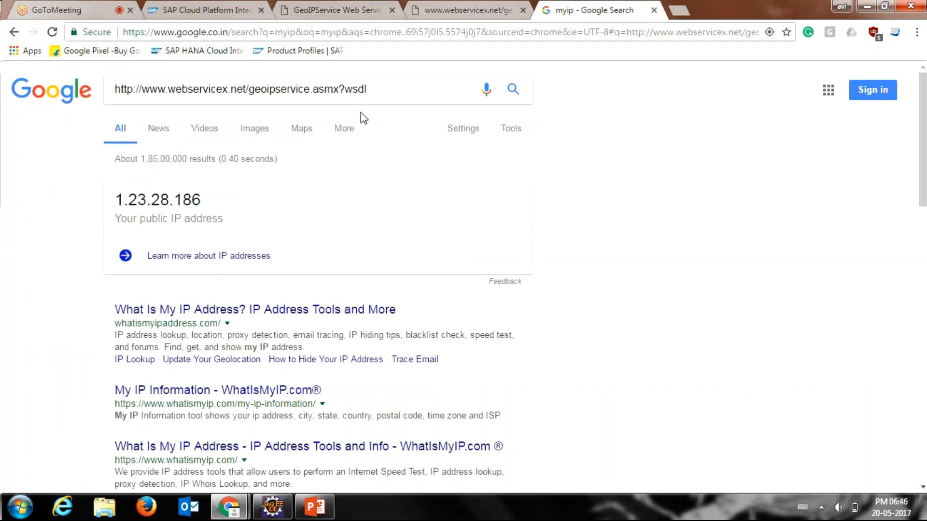
click(372, 8)
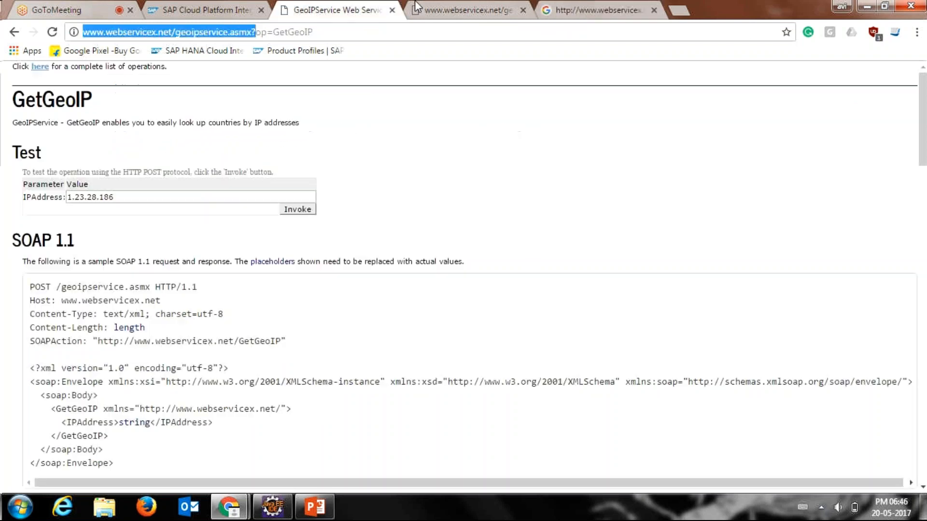
click(571, 5)
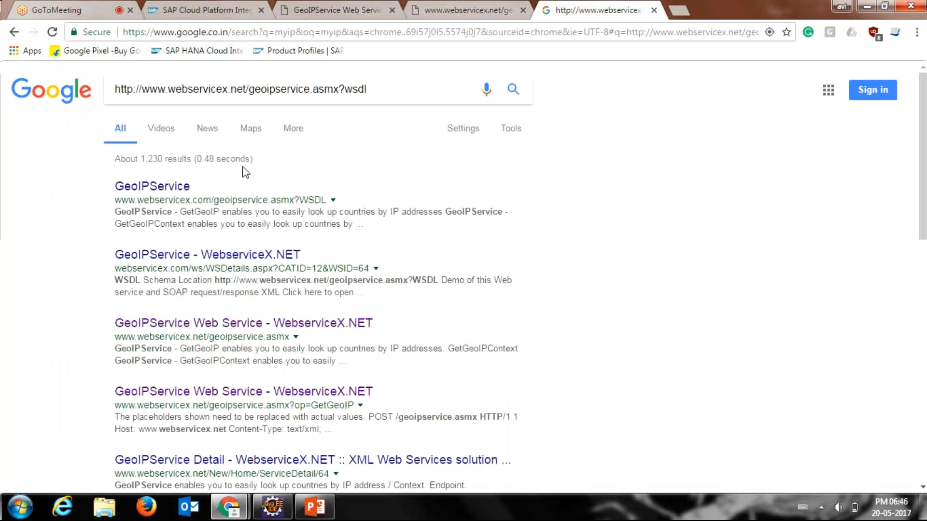
click(173, 198)
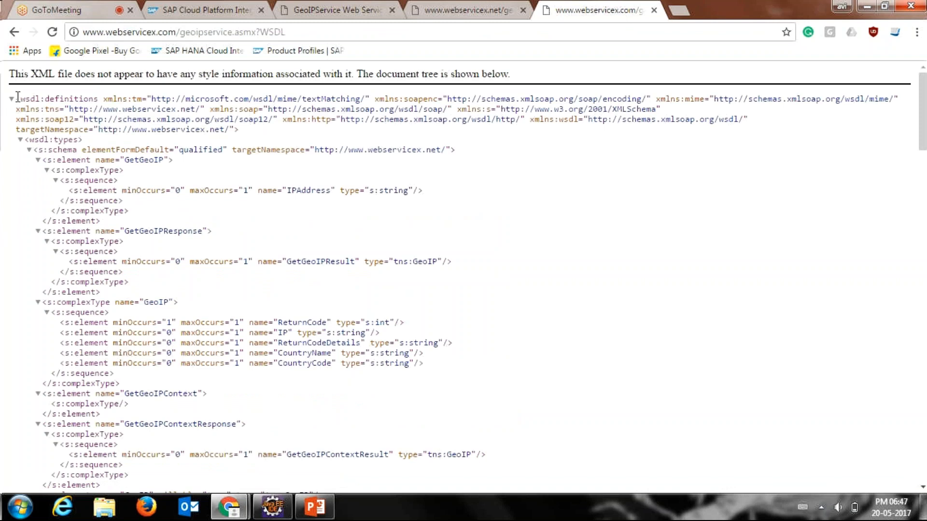
drag(17, 98, 114, 517)
key(ctrl+c)
key(super+d)
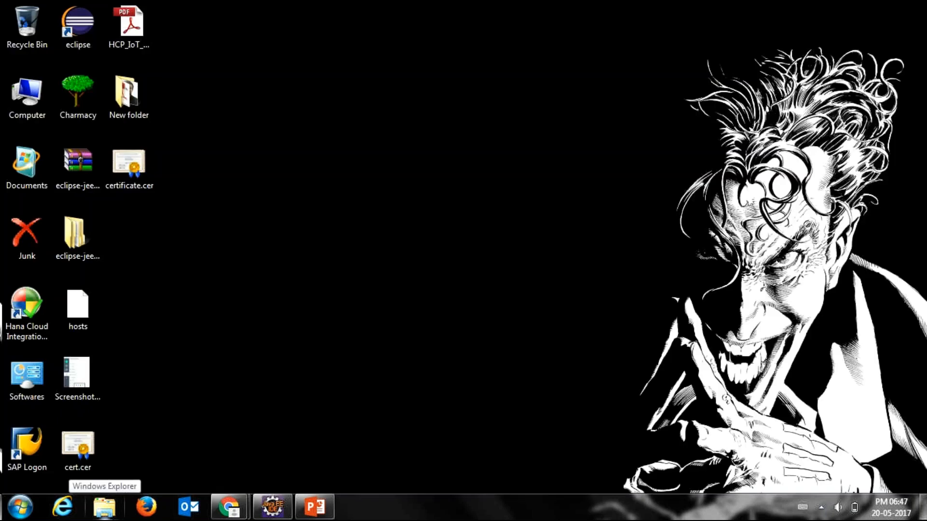
right_click(216, 360)
mouse_move(273, 304)
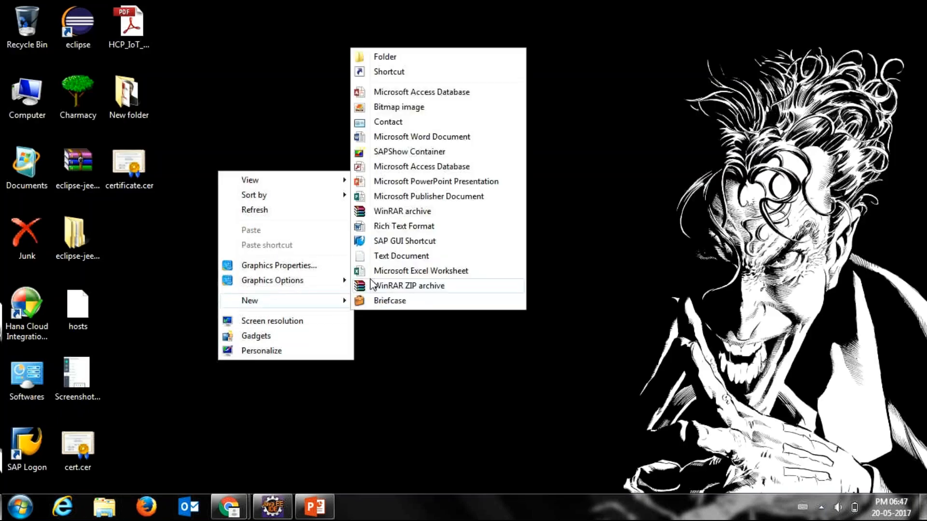
click(392, 241)
click(124, 244)
key(shift+Delete)
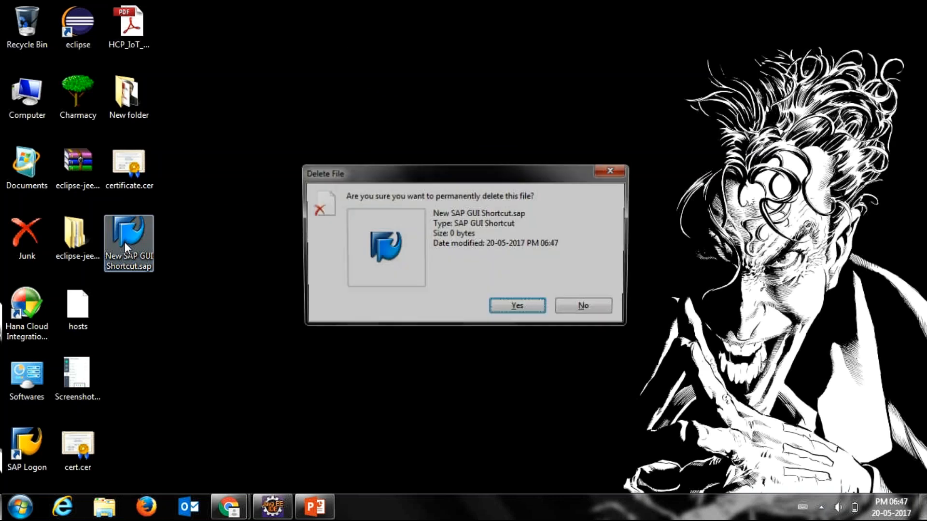
key(Return)
Step: Create a new text document on the desktop with its default name and open it in Notepad
right_click(123, 242)
mouse_move(209, 377)
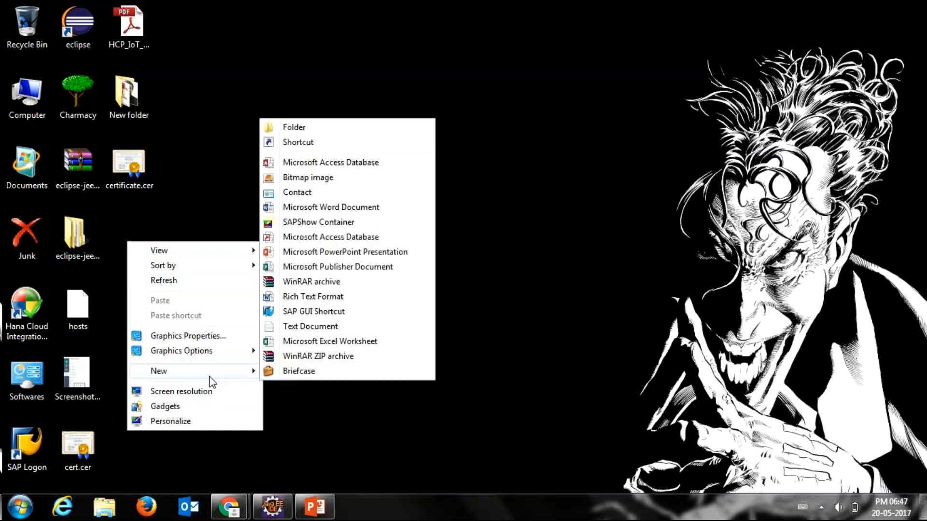
click(297, 326)
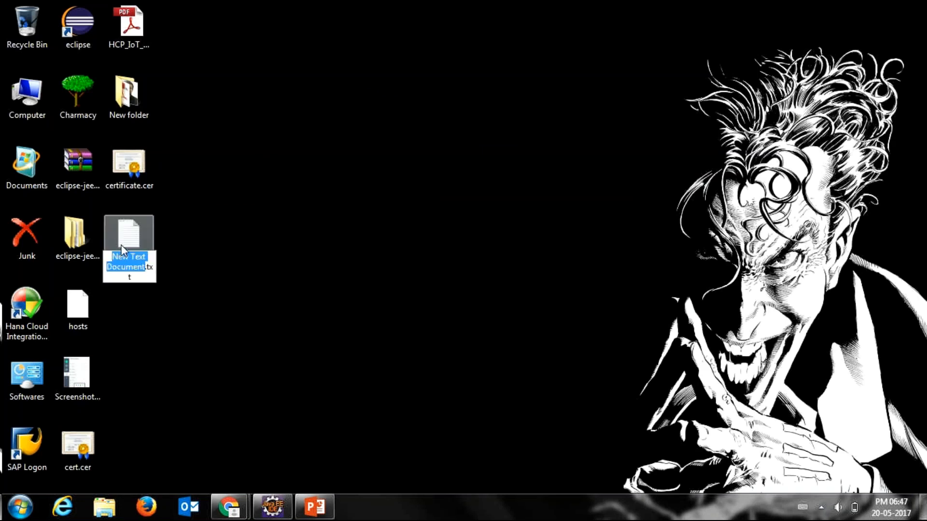
key(Return)
key(Return)
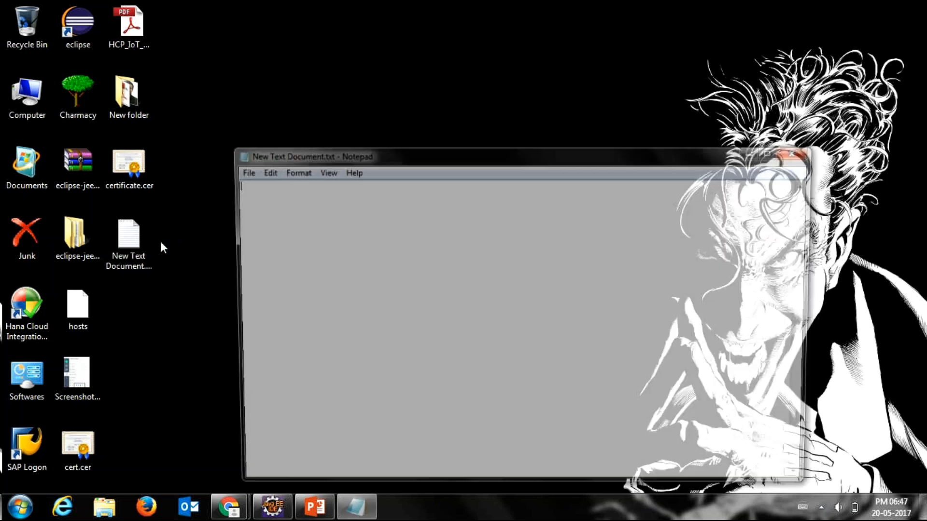
Step: Paste the copied WSDL definition into the new text document, check its beginning and close the file
key(ctrl+v)
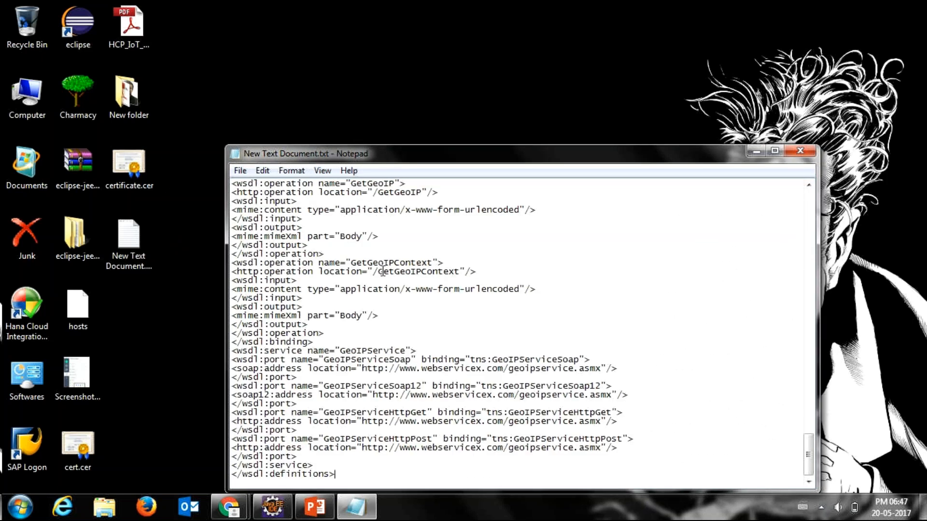
key(Left)
key(Left)
key(Left)
key(Page_Up)
key(Page_Up)
key(Page_Up)
key(Page_Up)
key(Page_Up)
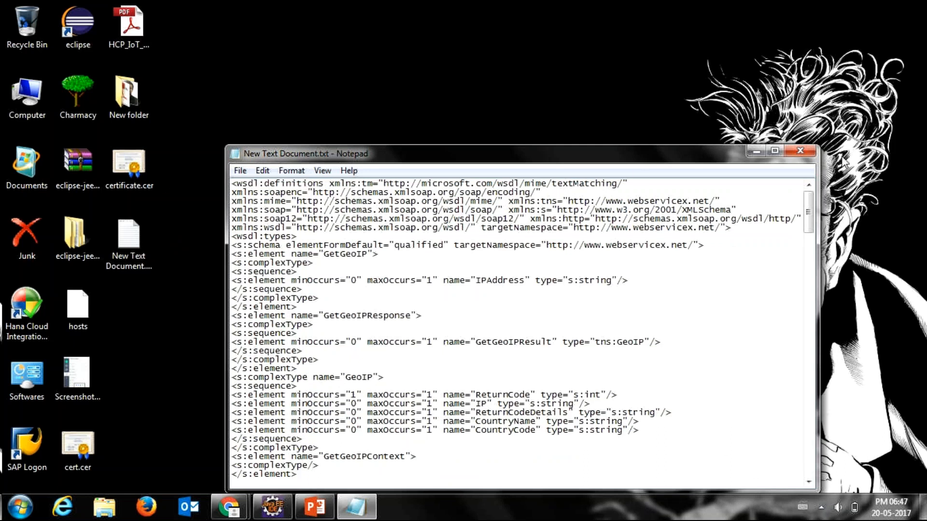
click(810, 150)
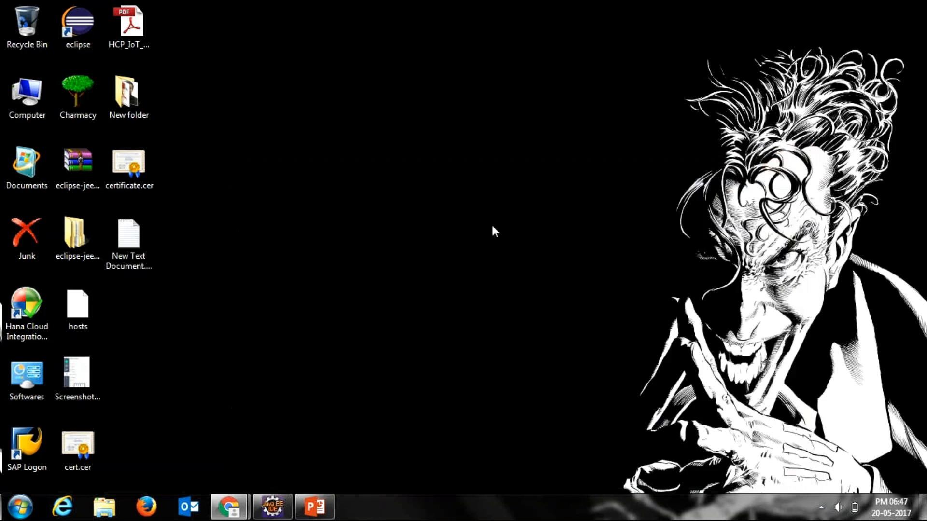
Step: Rename the new text document on the desktop as geoip.wsdl, accepting the file extension change
click(150, 257)
click(149, 256)
text(geoip)
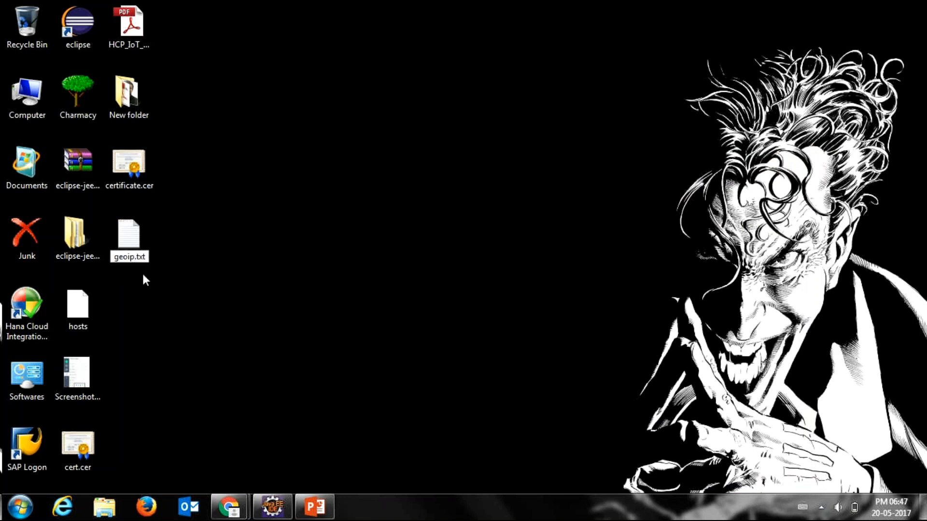
key(Delete)
key(Delete)
text(wsdl)
click(154, 234)
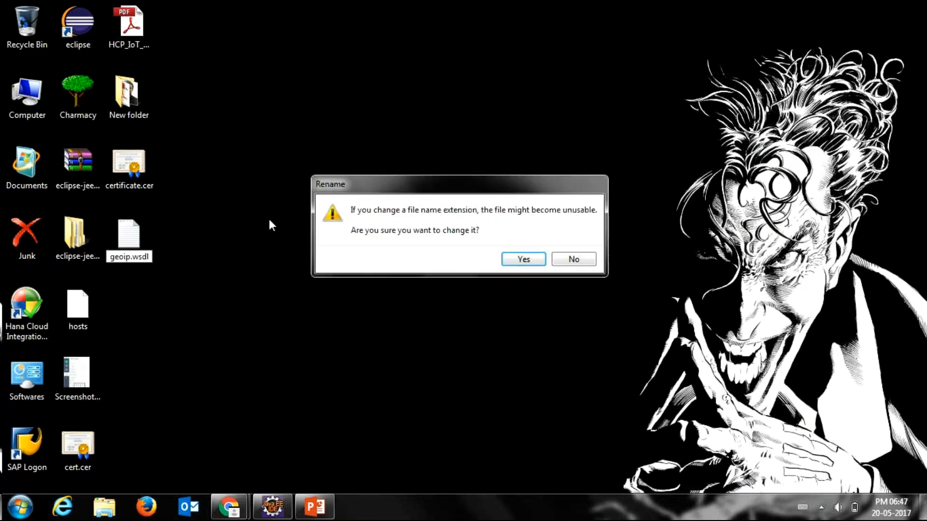
click(505, 260)
drag(505, 261, 167, 296)
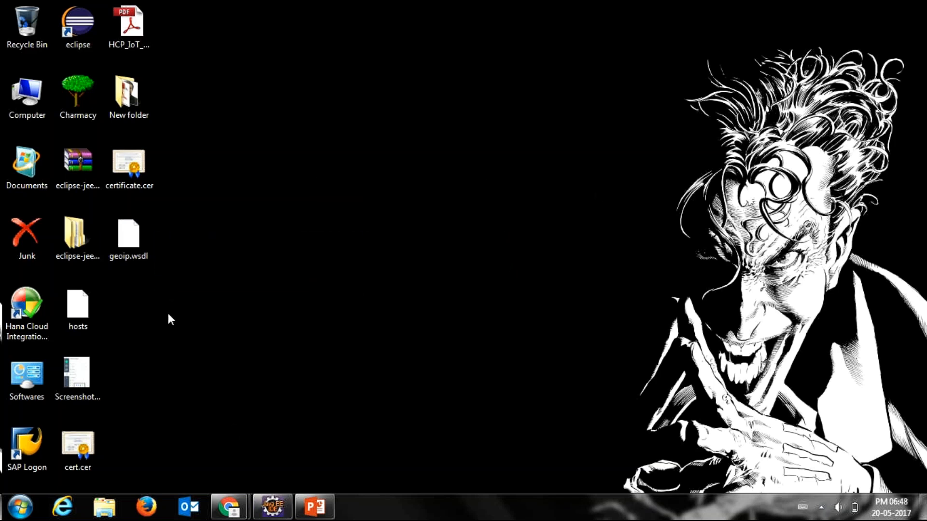
Step: Switch to Eclipse, select the Sender in the Training.com.Demo.GeoIP flow and enlarge the area below the diagram
click(266, 513)
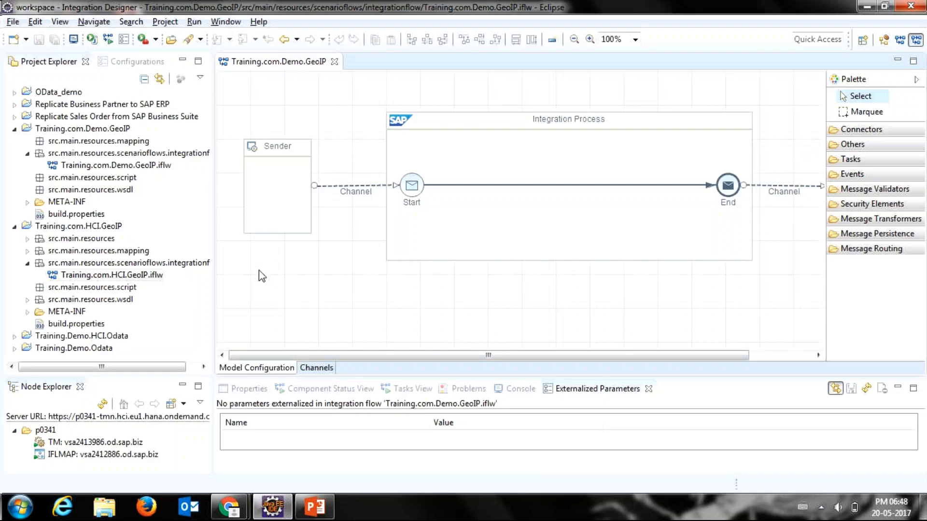
click(261, 189)
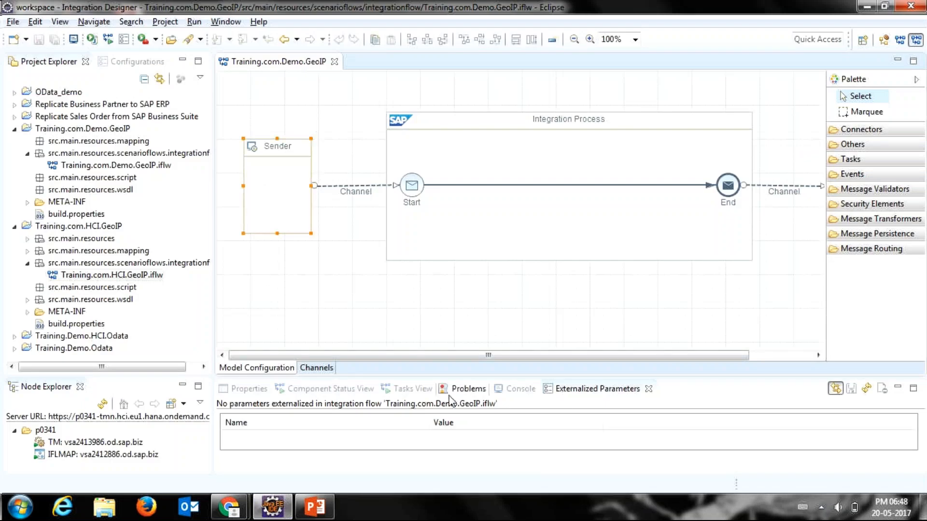
drag(483, 374, 488, 306)
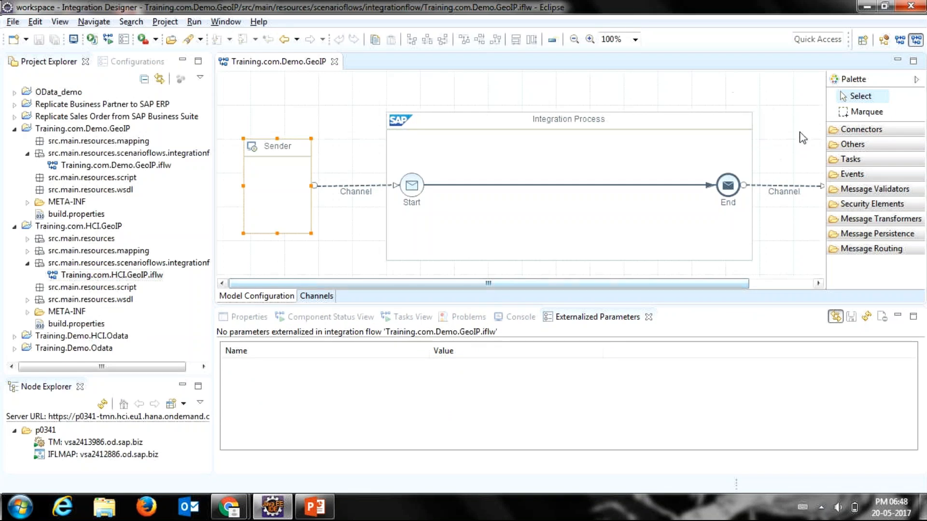
Step: Move the Integration Process and Receiver1 closer to the Sender so the whole flow fits in the diagram area
click(916, 79)
drag(598, 179, 537, 180)
drag(287, 150, 263, 149)
drag(857, 153, 741, 139)
click(638, 129)
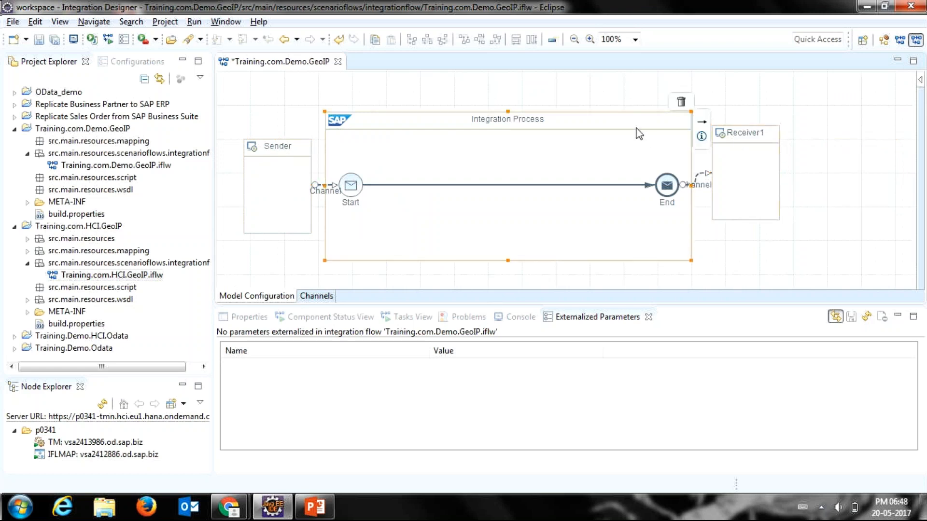
click(920, 80)
drag(749, 145, 769, 143)
drag(602, 132, 619, 129)
Step: Rename the Sender participant in the diagram as SOAPSender
click(279, 155)
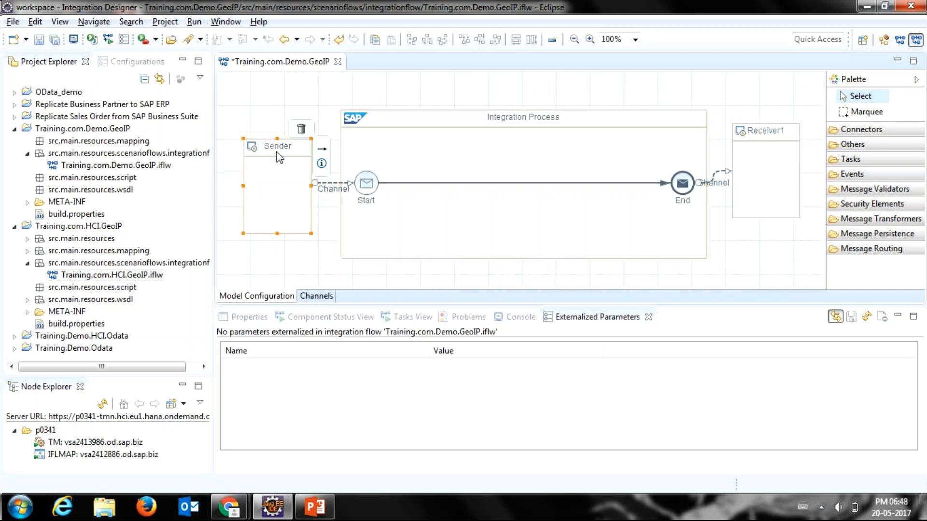
click(277, 152)
click(277, 153)
click(273, 148)
click(275, 146)
key(BackSpace)
key(BackSpace)
key(BackSpace)
key(BackSpace)
key(BackSpace)
key(BackSpace)
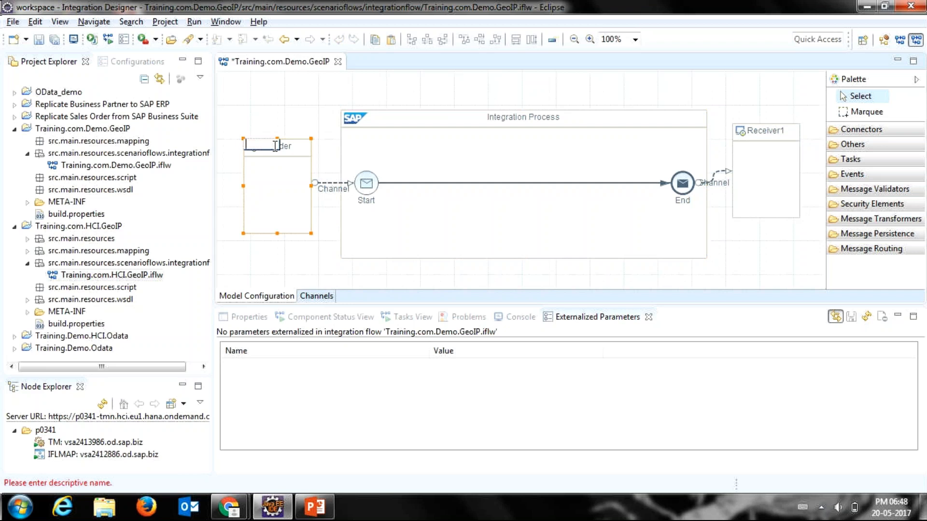
text(SA)
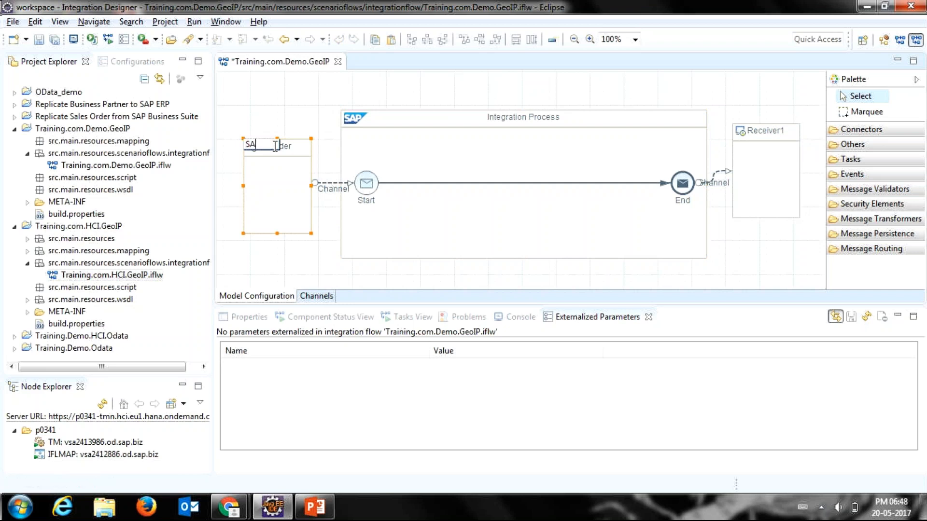
key(BackSpace)
text(OAPSender)
key(Return)
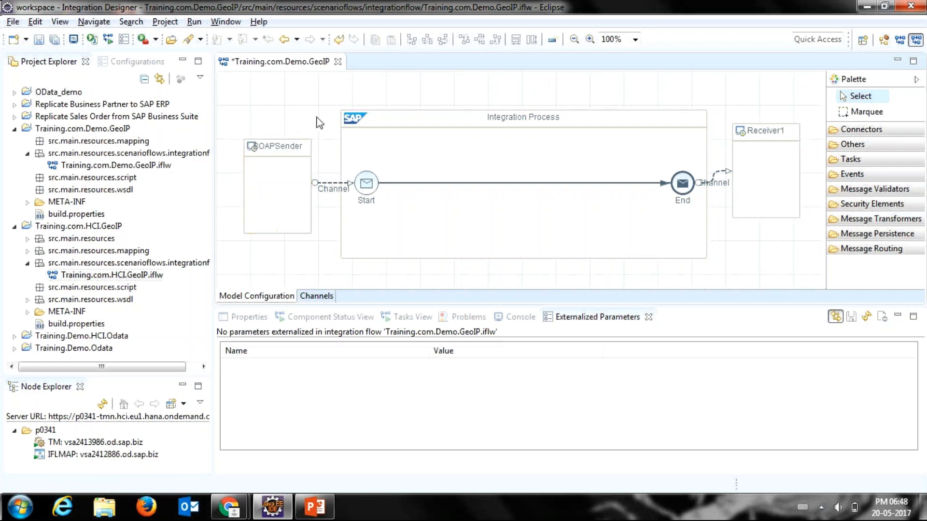
Step: Move SOAPSender slightly farther from the Integration Process to lengthen the channel between them
drag(282, 160, 272, 159)
click(326, 172)
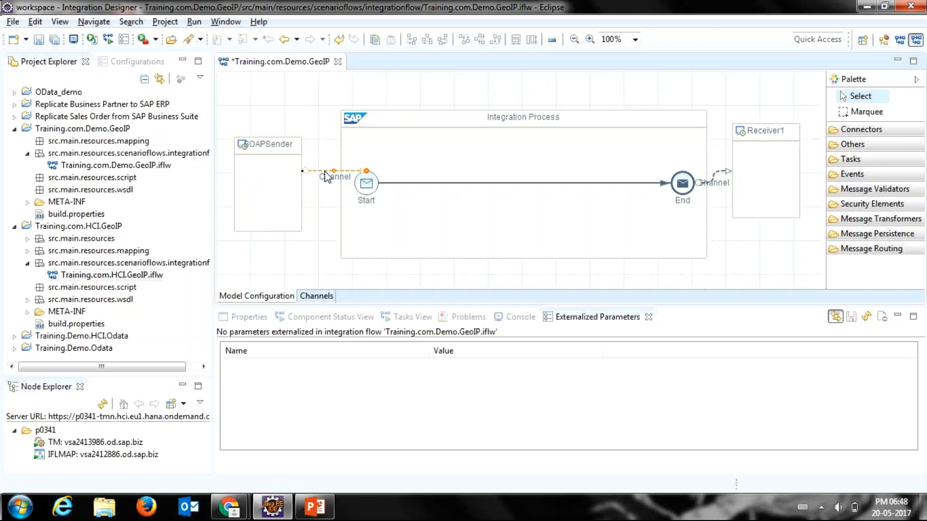
mouse_move(278, 158)
click(258, 150)
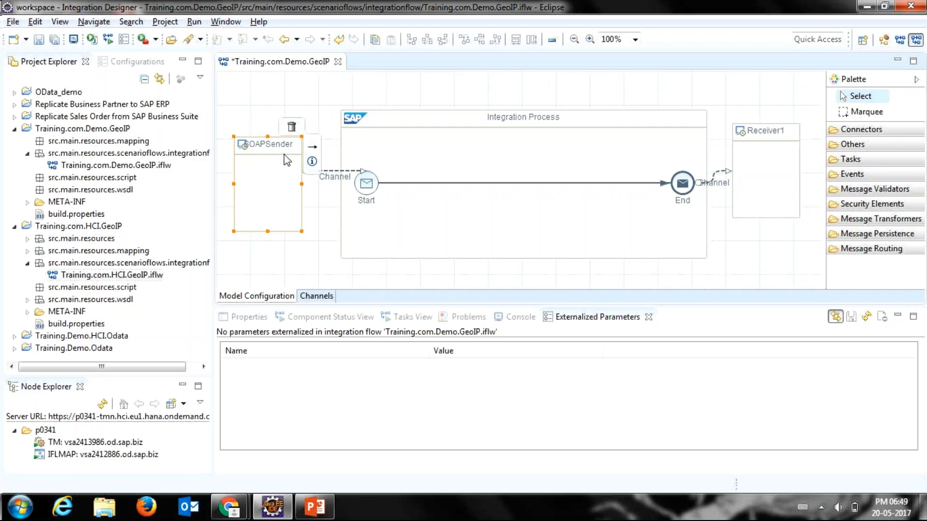
Step: Open the channel between SOAPSender and the Start event and name it BoomerangeSoap
click(335, 174)
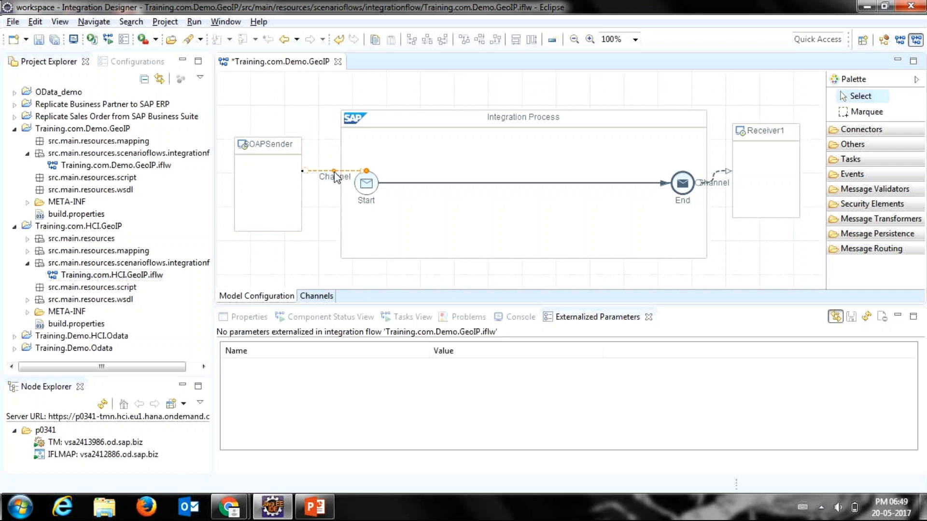
double_click(335, 175)
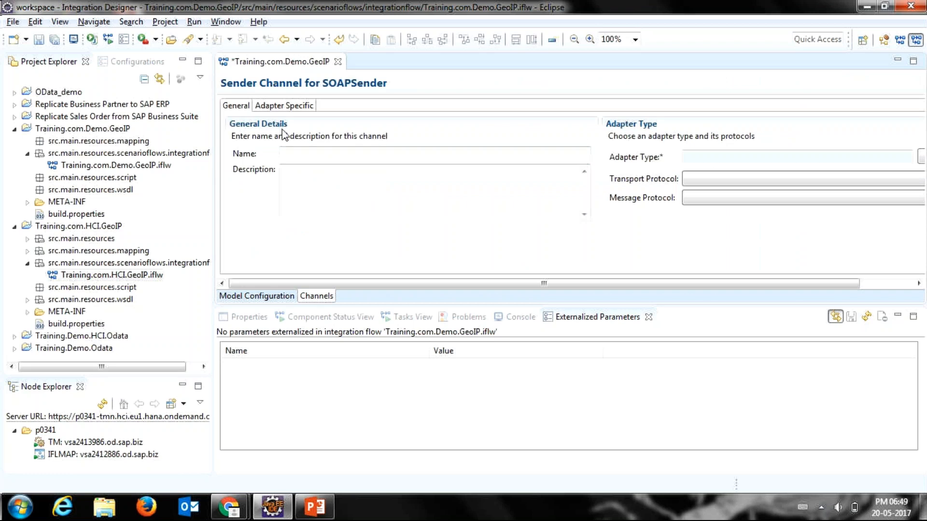
click(299, 156)
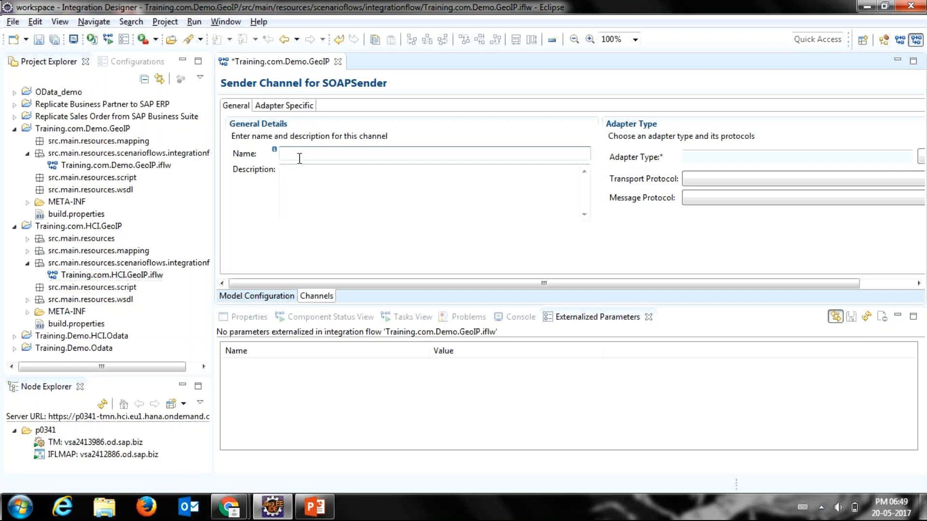
text(SAC)
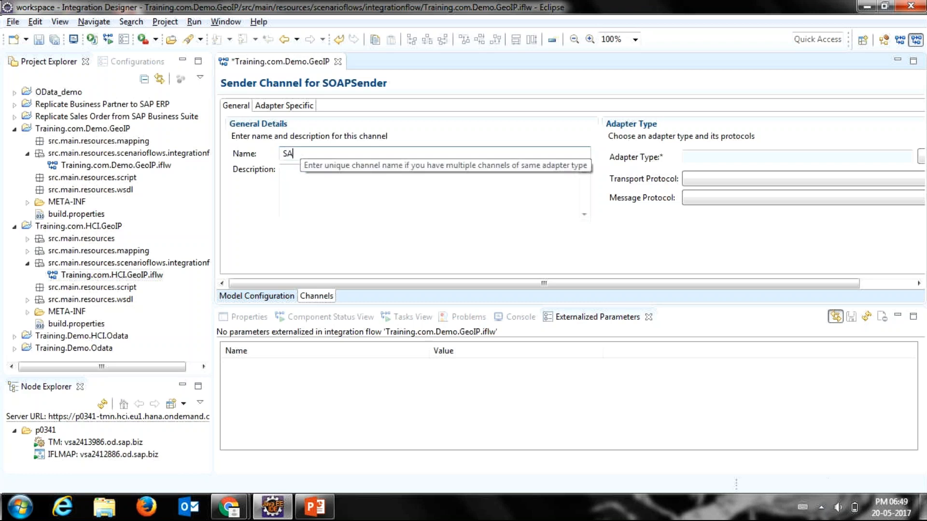
key(BackSpace)
key(BackSpace)
key(BackSpace)
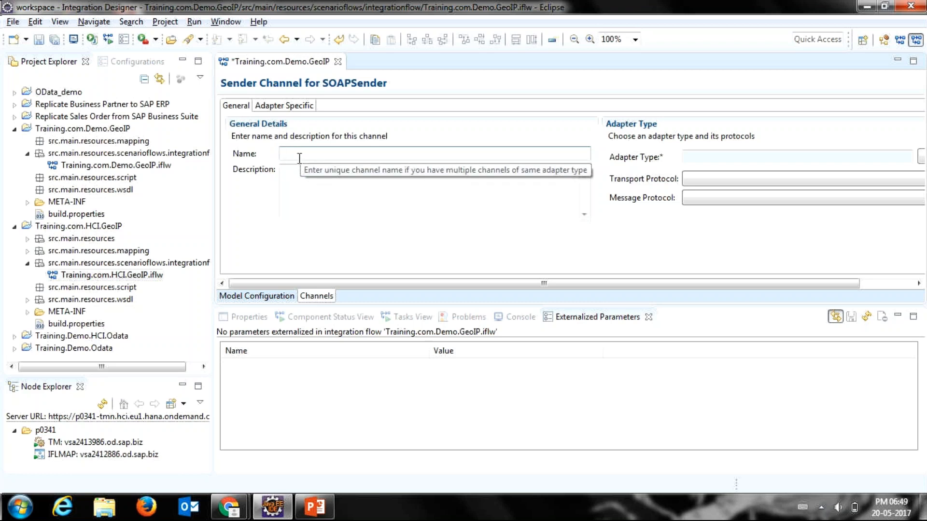
text(Bp)
key(BackSpace)
text(oomerang)
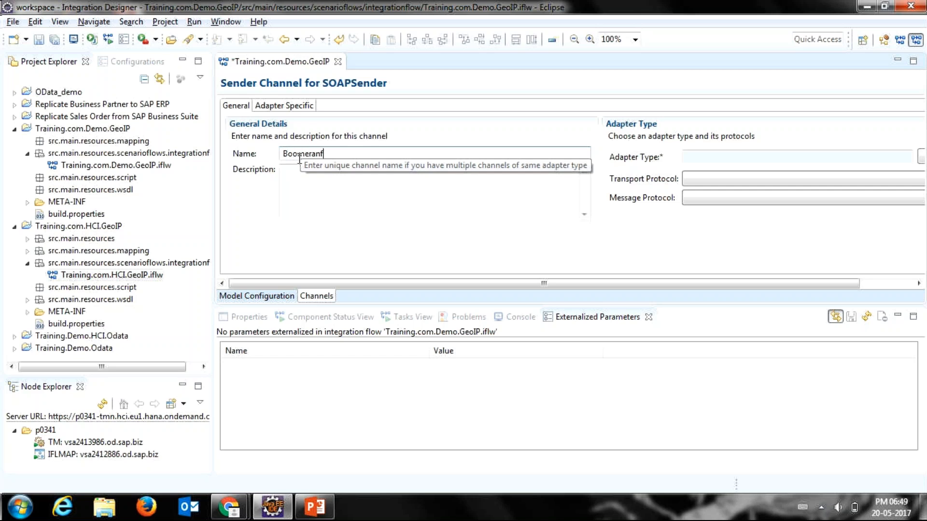
text(eSoap)
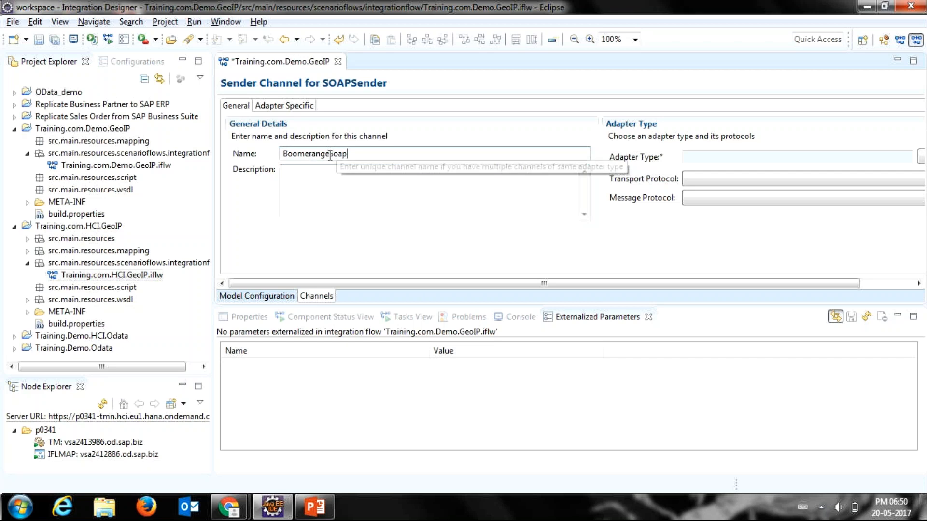
Step: Switch to Chrome to check the GoToMeeting session, and return to Eclipse
key(alt+Tab)
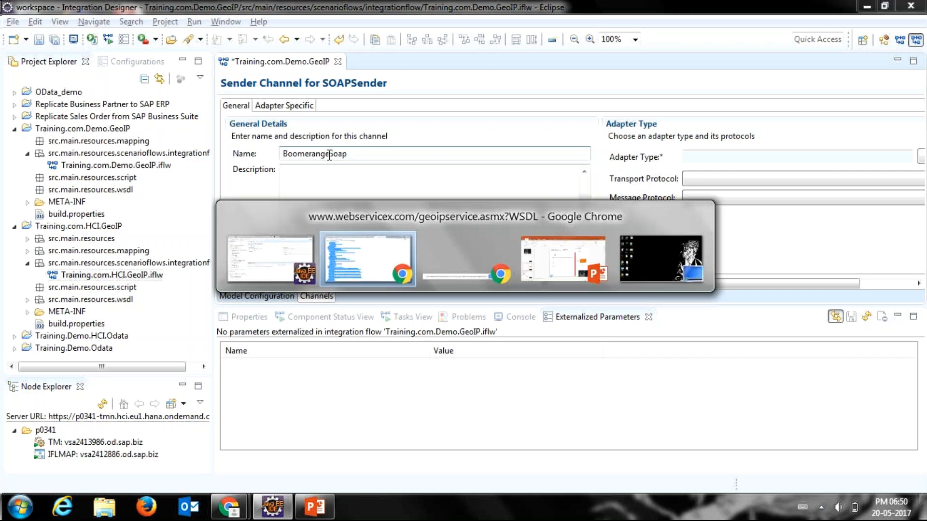
key(ctrl+1)
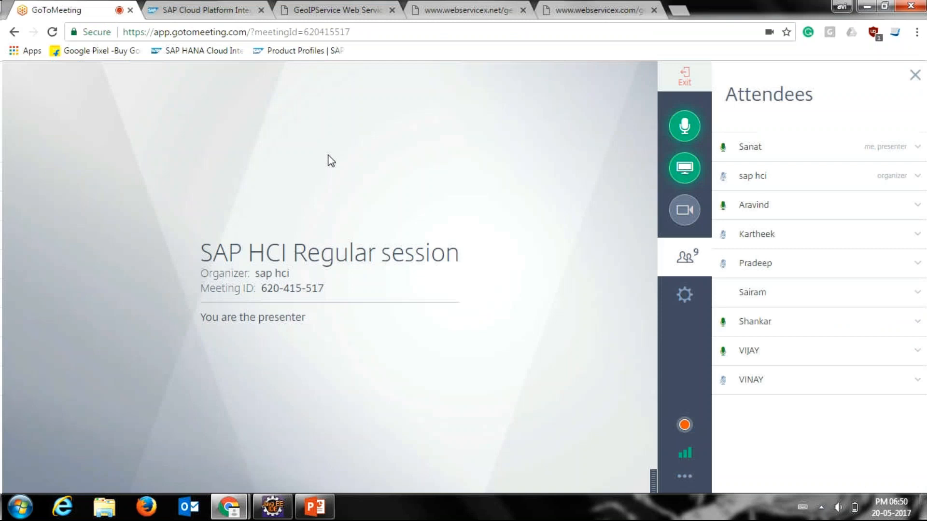
key(alt+Tab)
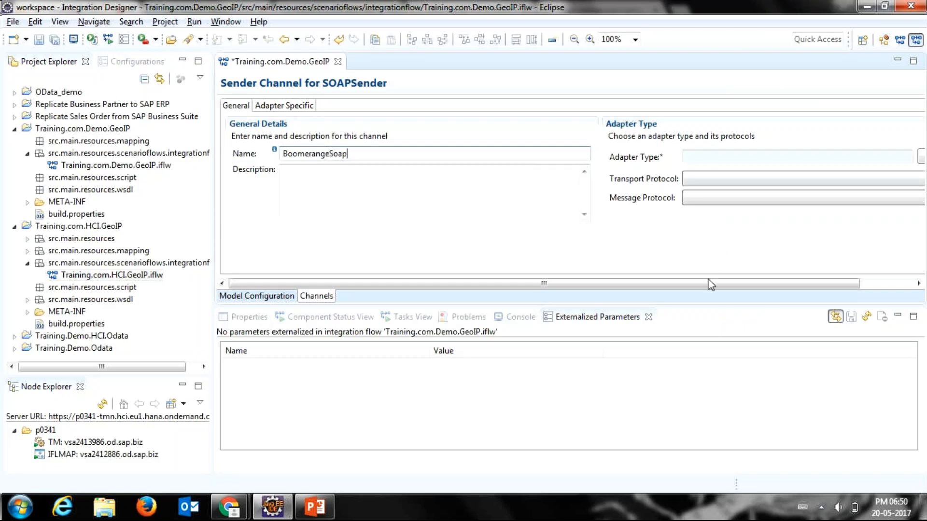
Step: Widen the channel editor by narrowing the Project Explorer and choose SOAP as the sender channel's adapter type
drag(709, 285, 628, 289)
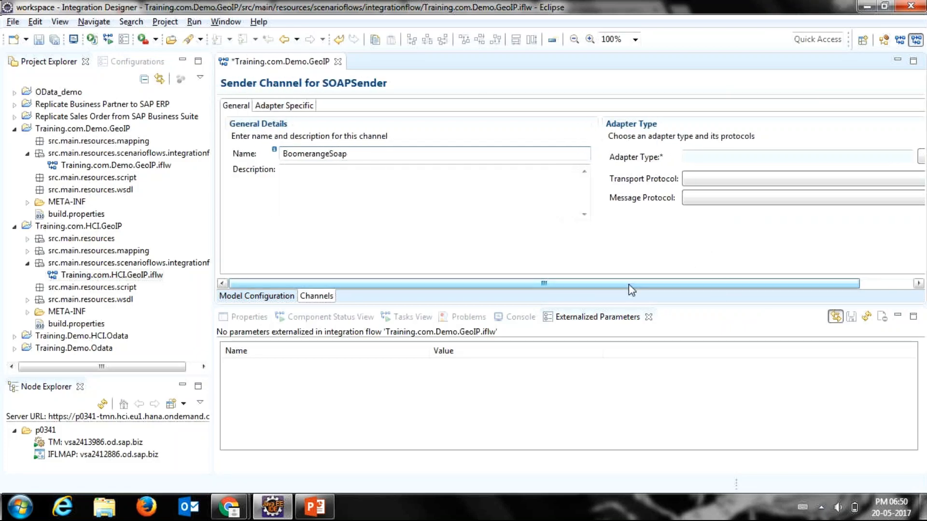
drag(212, 275, 146, 268)
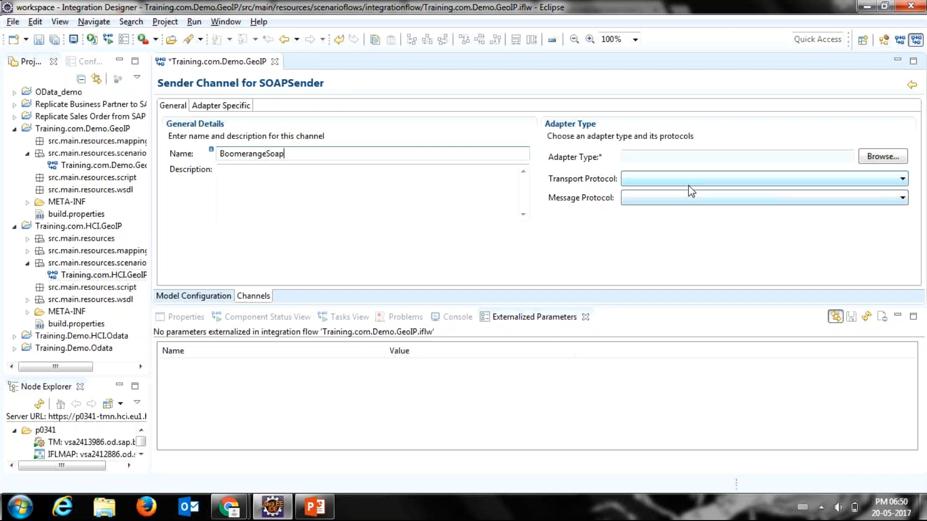
click(883, 158)
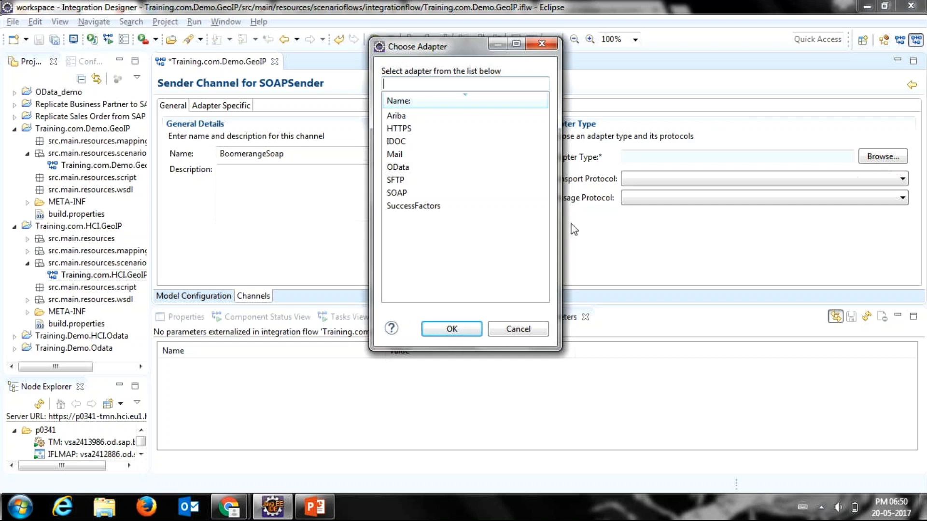
click(435, 195)
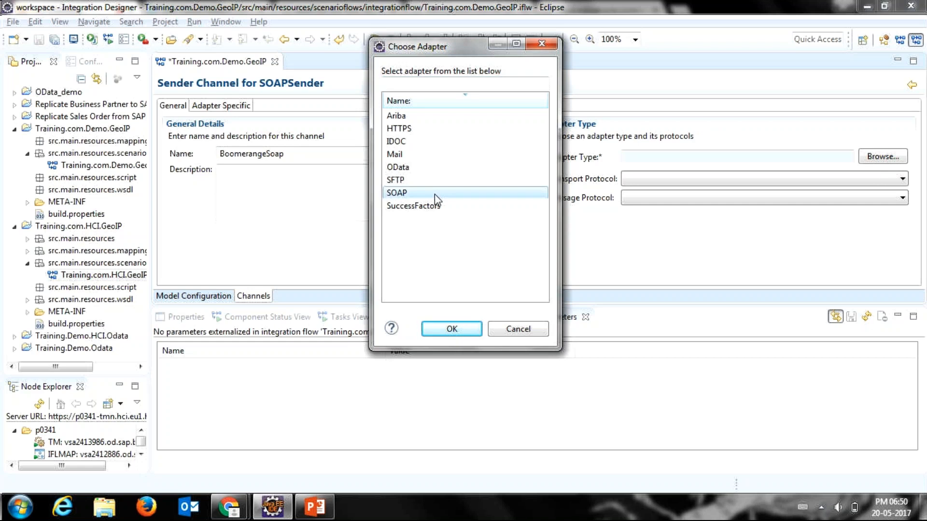
double_click(434, 194)
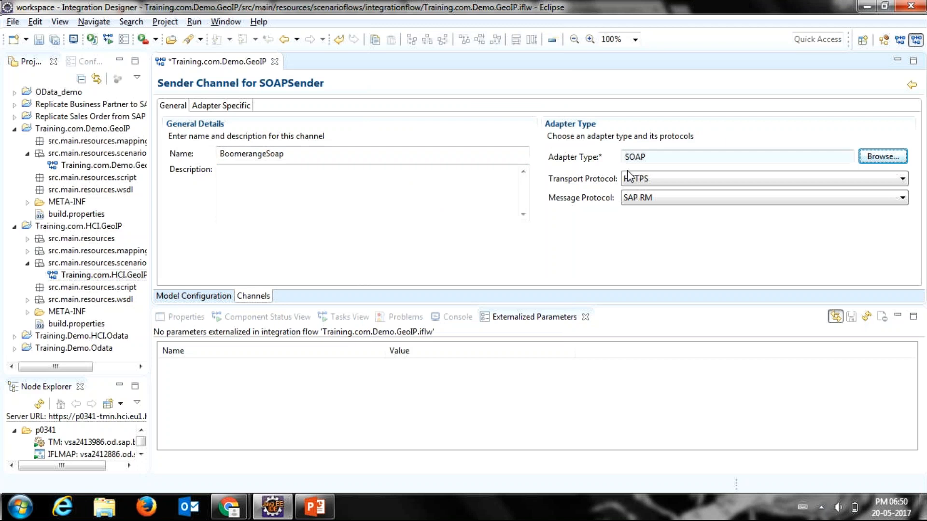
Step: Check the sender channel's transport protocol options, keep HTTPS, and set the message protocol to SOAP 1.x
click(640, 180)
click(641, 182)
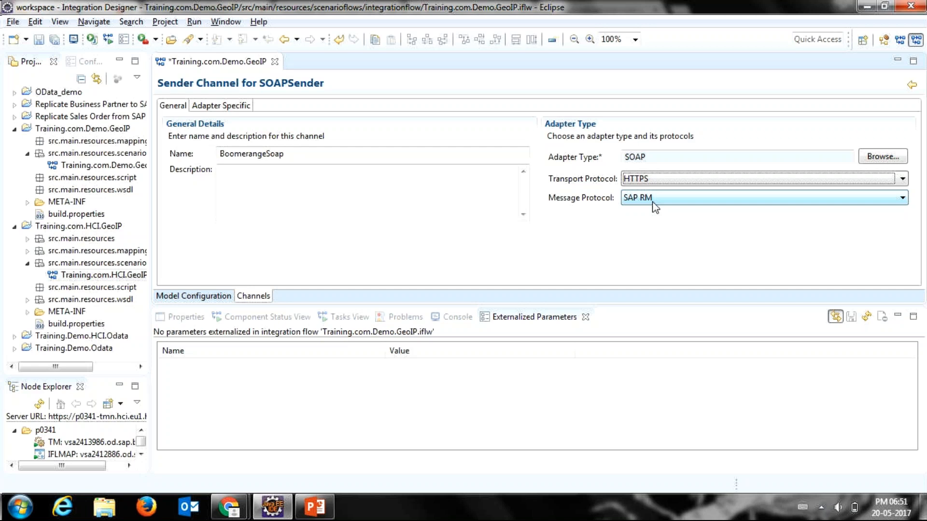
click(653, 203)
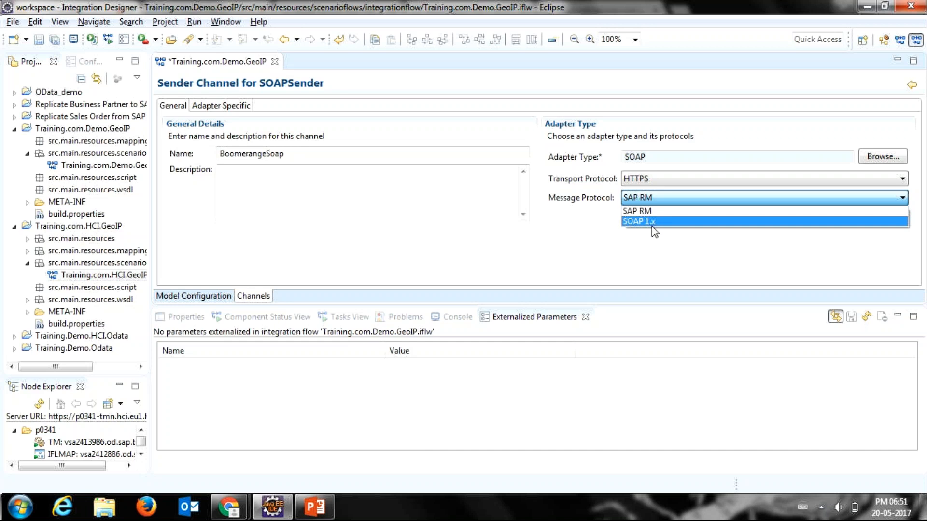
click(652, 224)
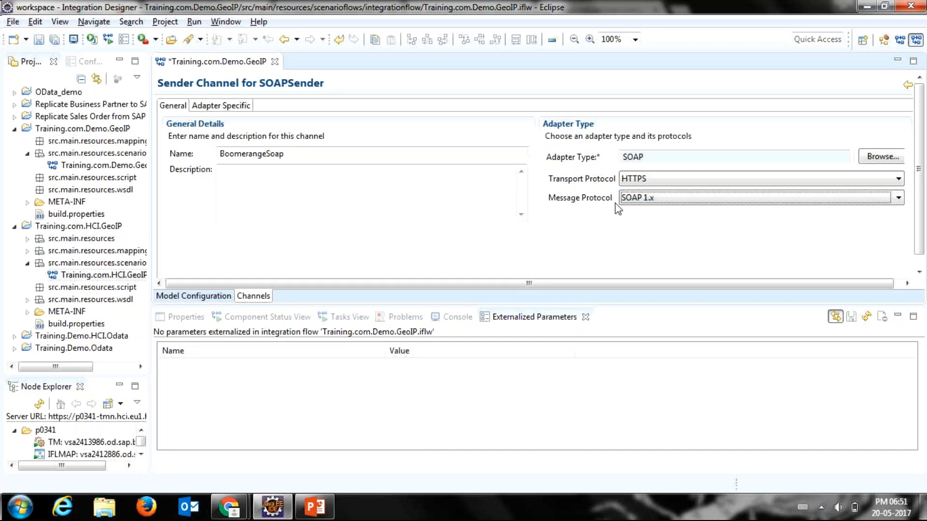
Step: Open the sender channel's adapter-specific connection details and start editing the address
click(243, 107)
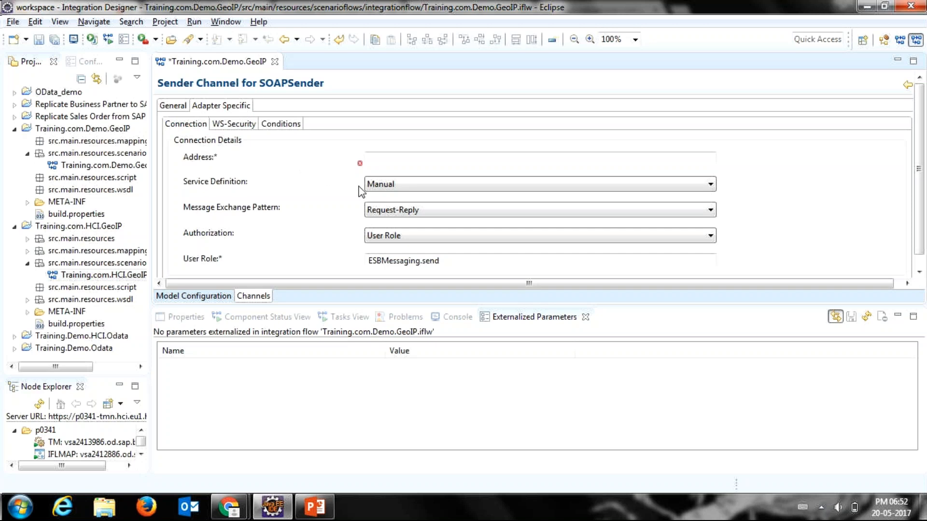
click(386, 161)
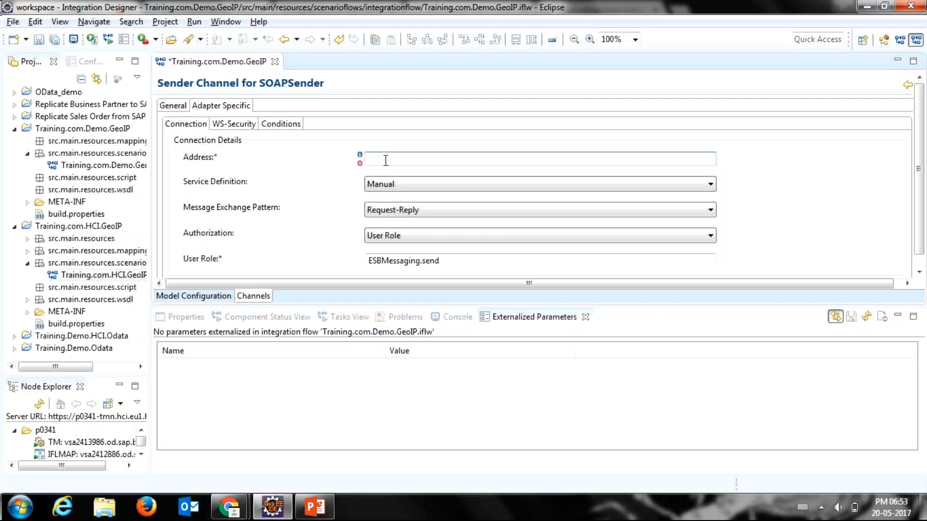
Step: Set the SOAP sender channel's address to /getGeoipDemo
text(/)
text(Gett)
key(BackSpace)
key(BackSpace)
key(BackSpace)
key(BackSpace)
text(getGeoipDemo)
click(433, 158)
Step: Collapse the Training.com.HCI.GeoIP project, then make the channel editor taller and the Project Explorer wider
click(15, 227)
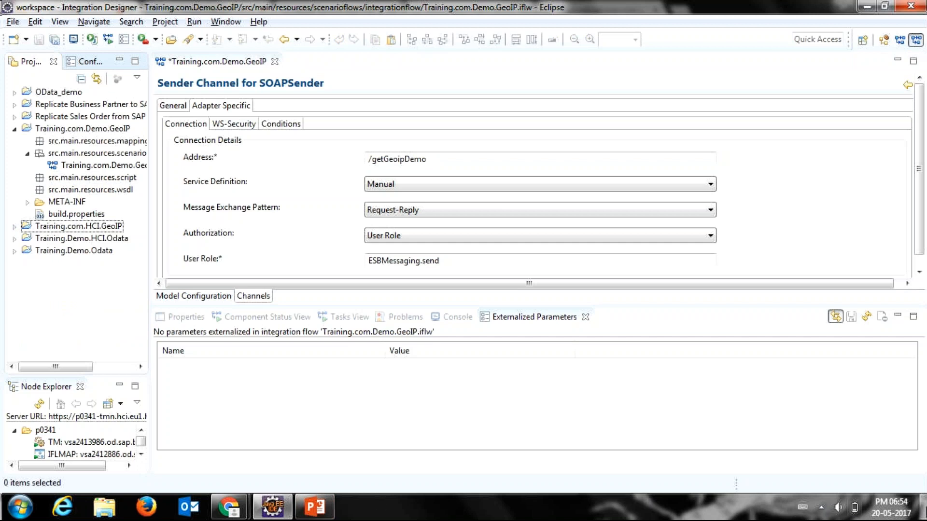
mouse_move(924, 507)
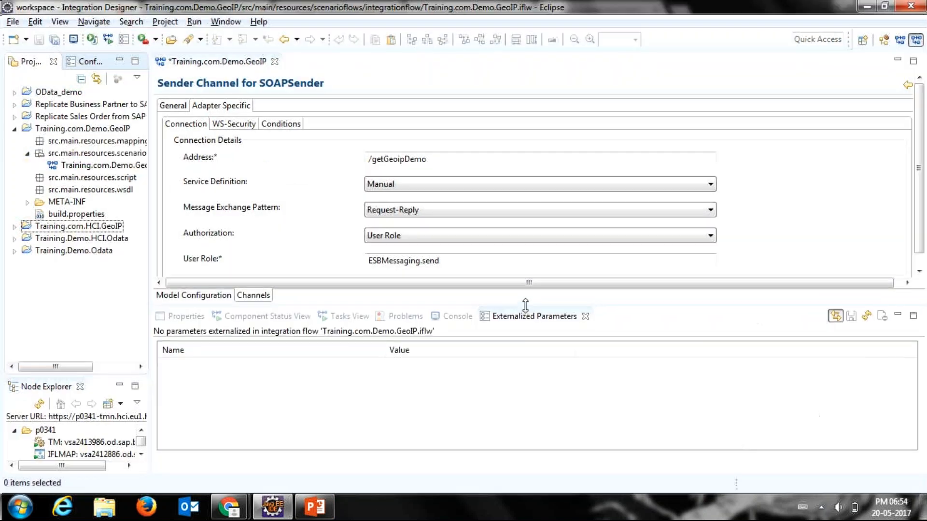
drag(529, 307, 529, 348)
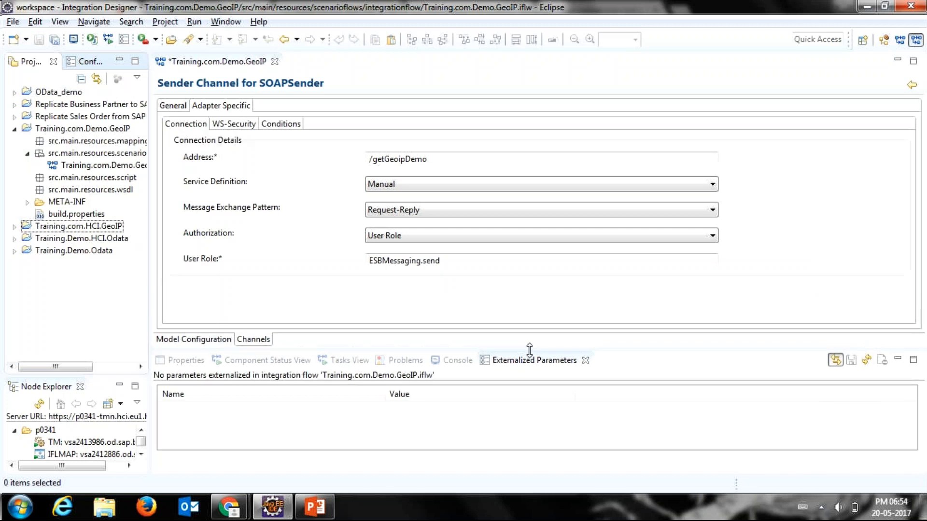
drag(151, 265, 217, 276)
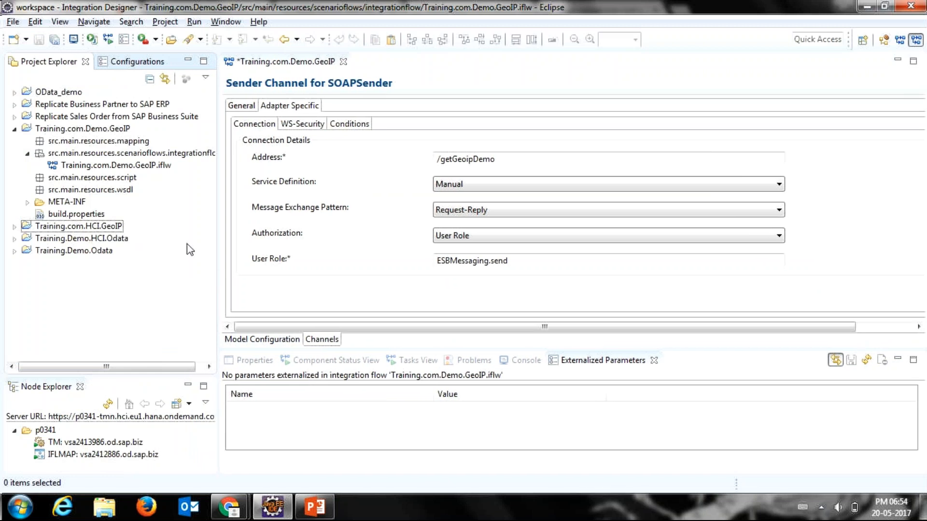
Step: Look through the Training.com.Demo.GeoIP project's integration flow and script resources, ending with the src.main.resources.wsdl folder selected
click(57, 131)
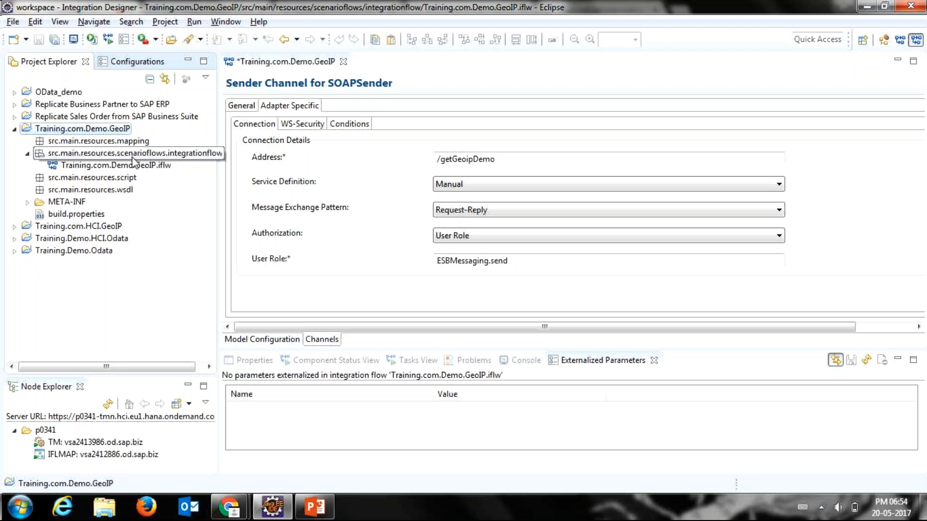
click(188, 153)
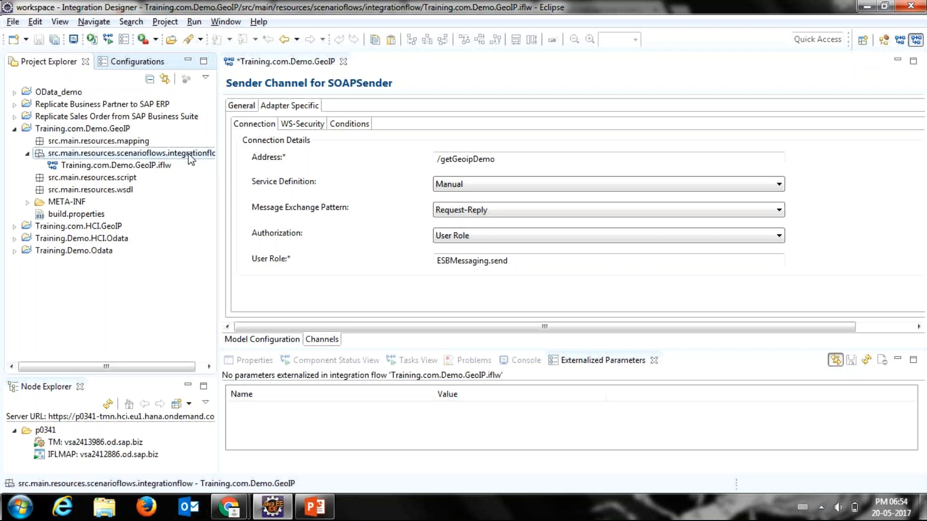
click(140, 167)
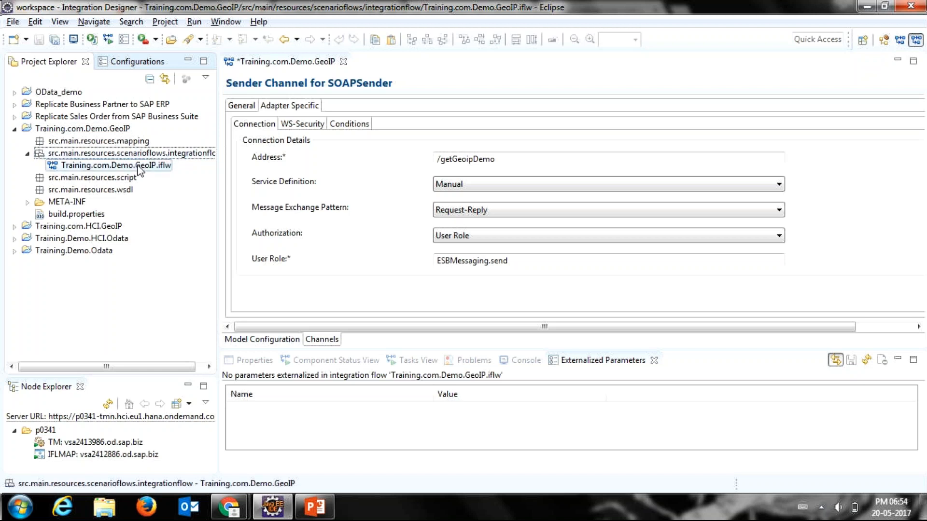
click(107, 179)
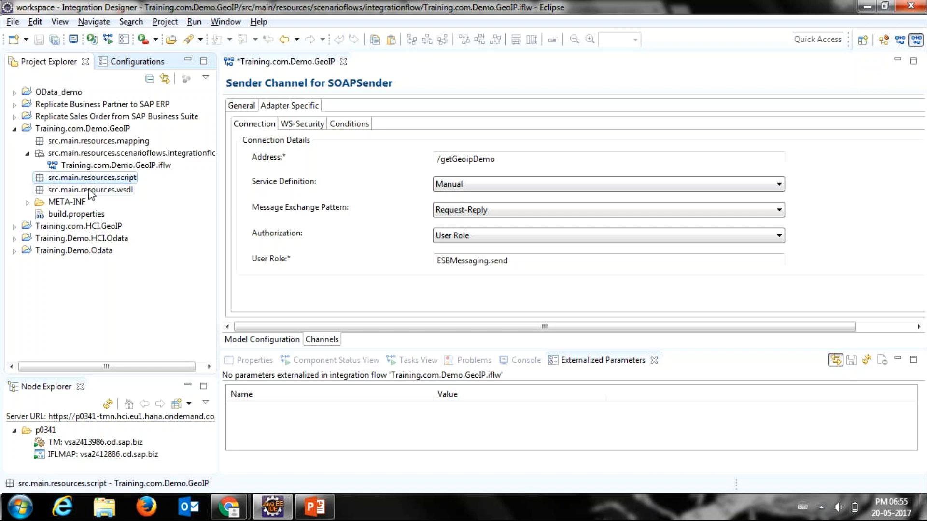
click(80, 202)
key(Up)
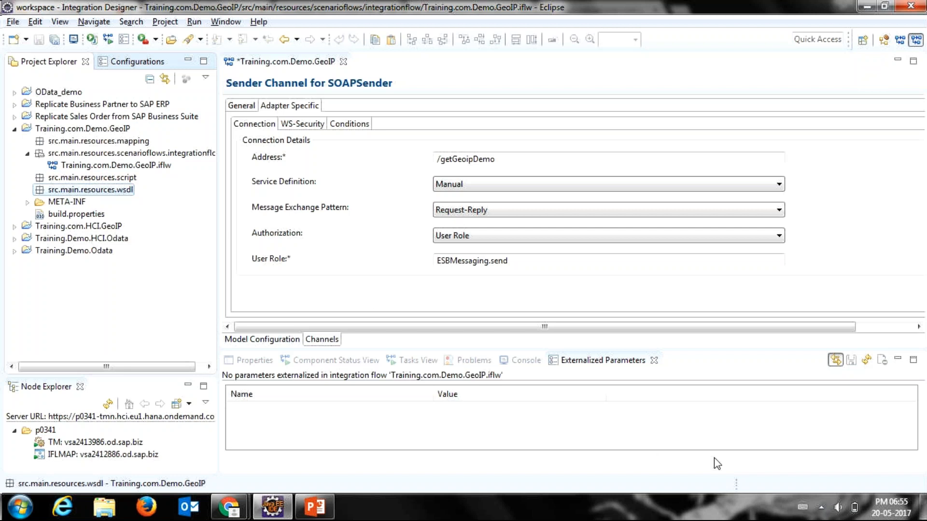
Step: Locate the geoip.wsdl file on the Windows desktop and return to Eclipse
click(926, 509)
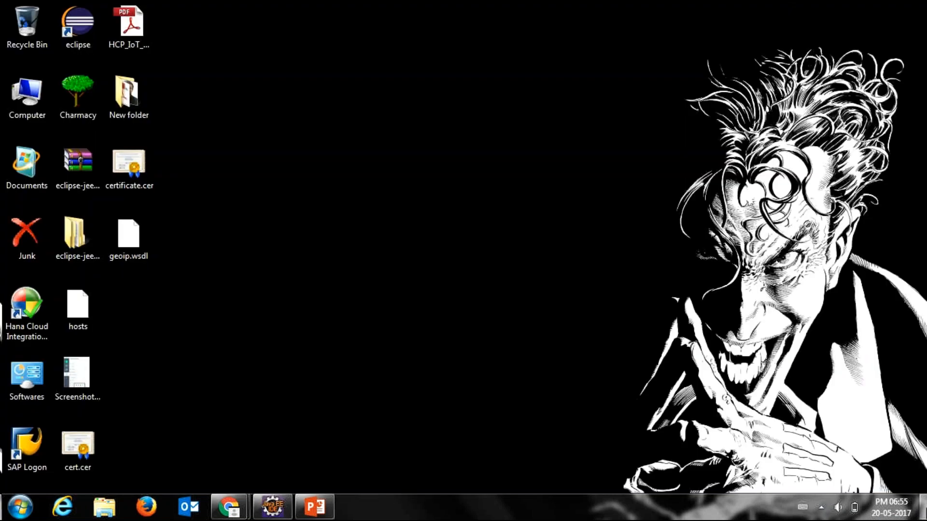
click(146, 246)
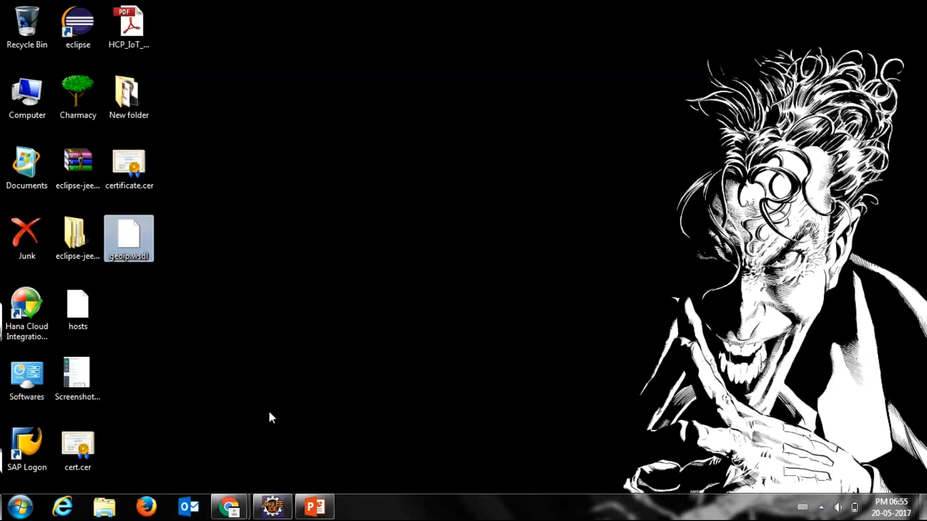
mouse_move(273, 507)
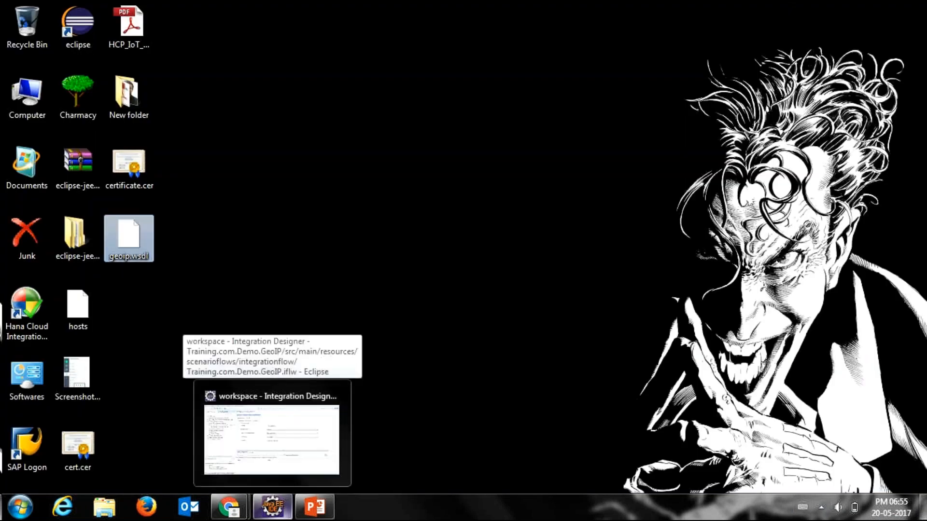
click(273, 478)
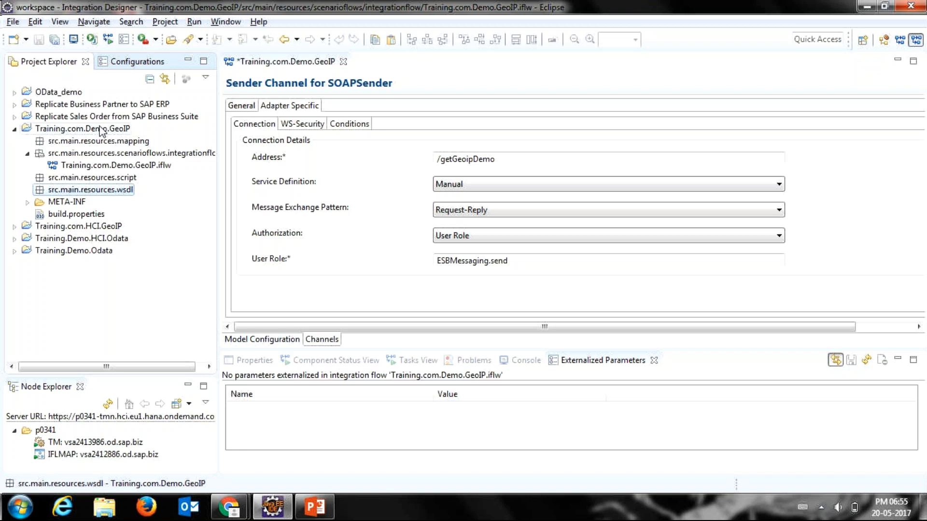
Step: Start an import into the src.main.resources.wsdl folder using the File System import wizard
right_click(92, 189)
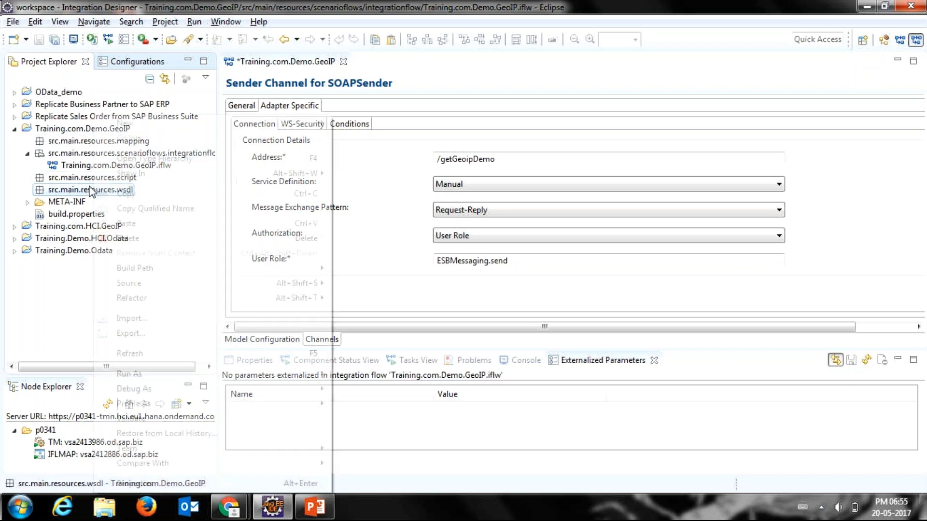
right_click(81, 193)
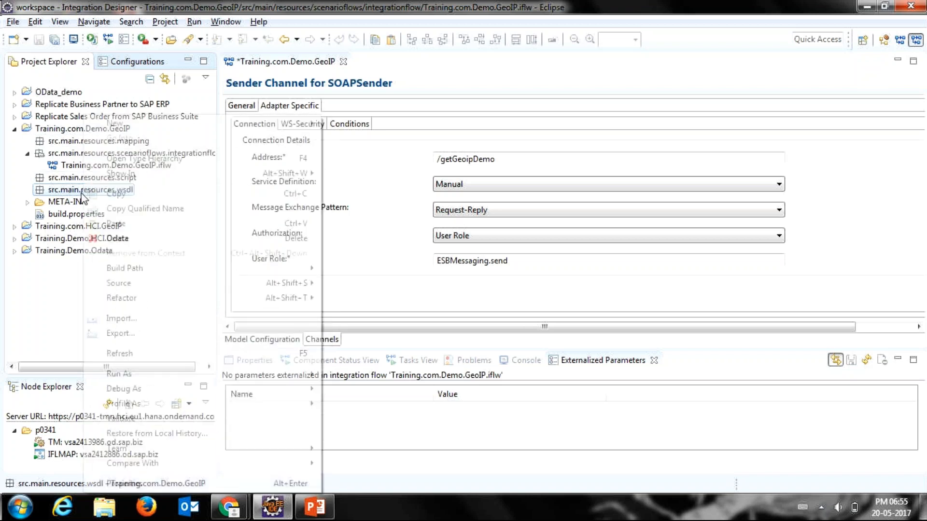
click(110, 319)
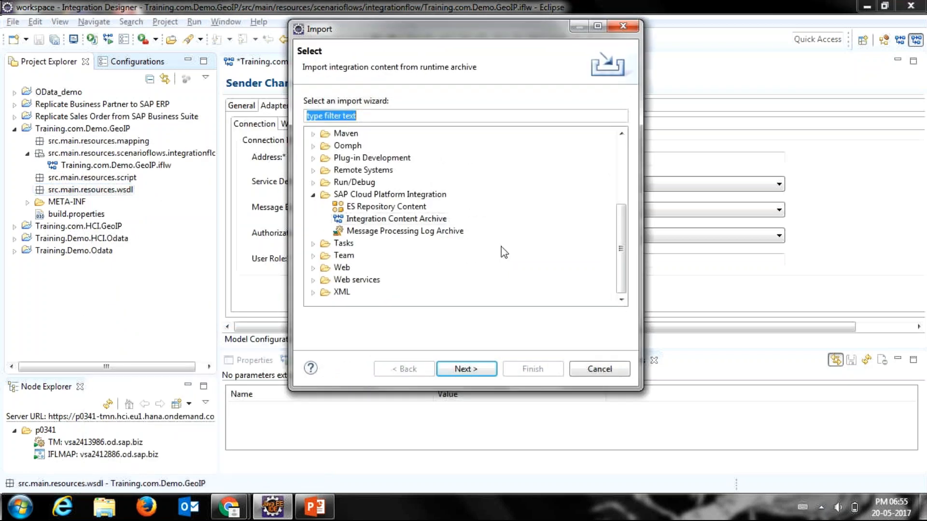
drag(621, 263, 605, 146)
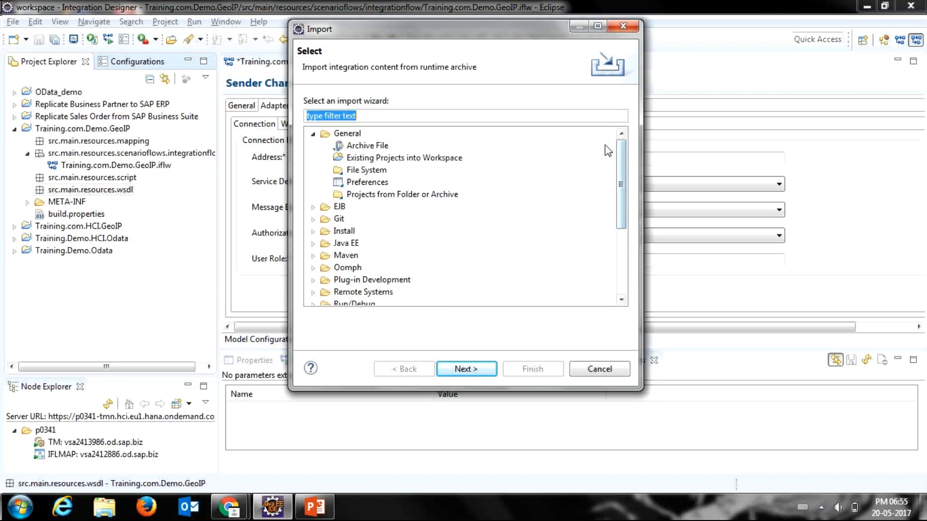
click(378, 171)
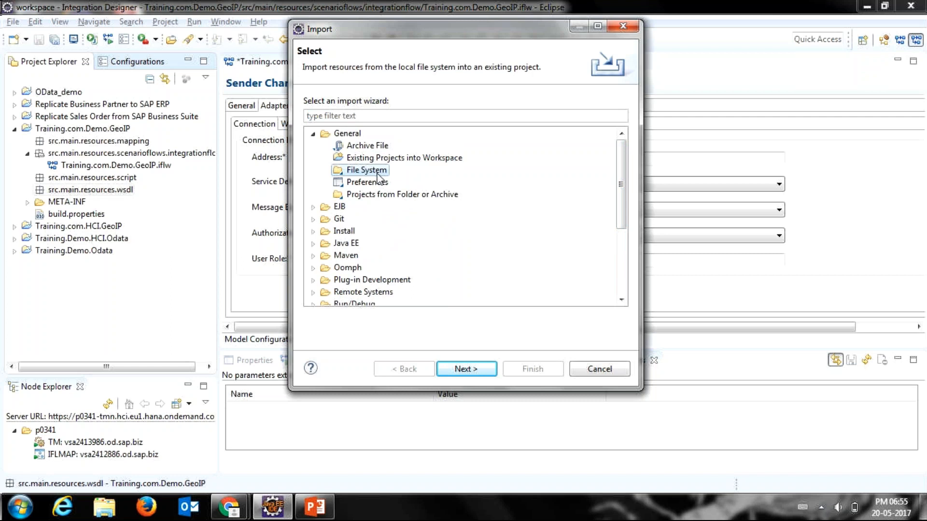
click(461, 376)
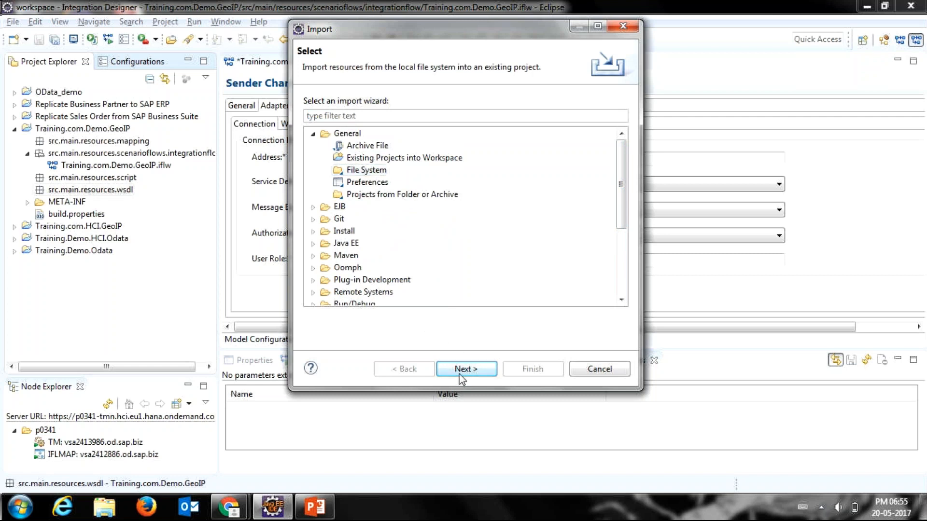
click(460, 376)
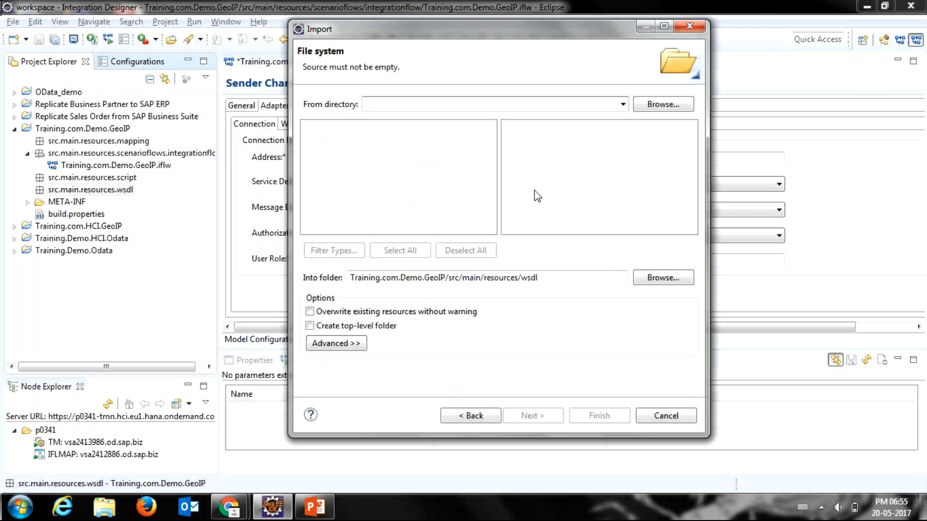
Step: Set the Desktop as the import's source directory and select geoip.wsdl as the file to import
click(665, 106)
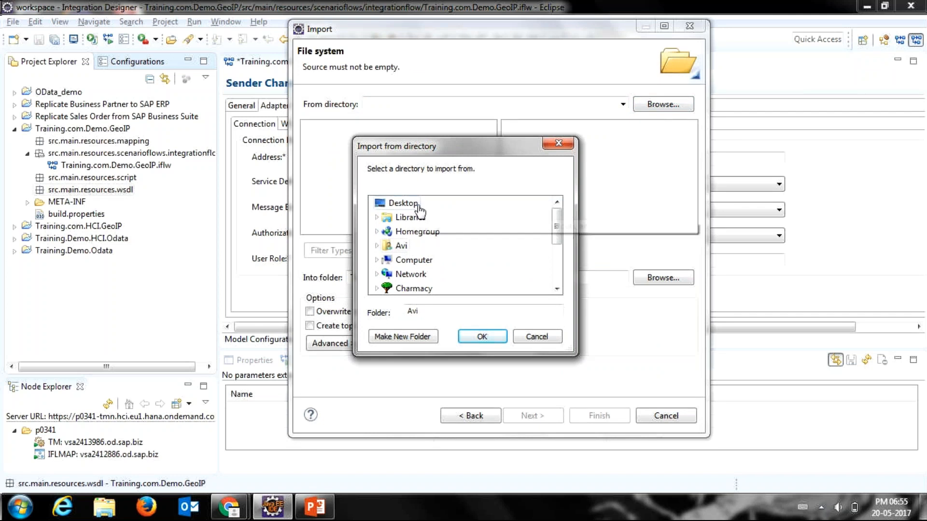
click(405, 203)
click(481, 336)
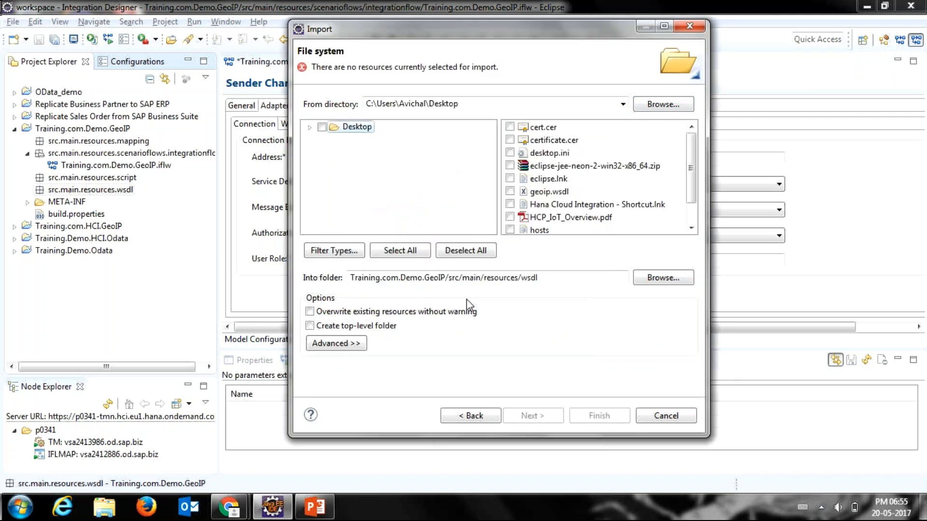
scroll(514, 171, down, 1)
click(510, 166)
Step: Check the import's destination folder, keep Training.com.Demo.GeoIP/src/main/resources/wsdl, and complete the import
drag(538, 277, 342, 282)
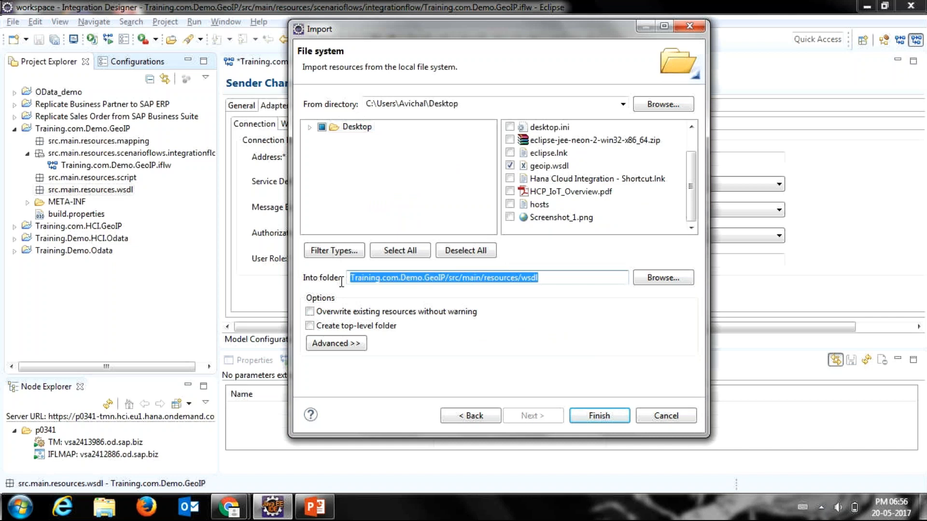
click(663, 277)
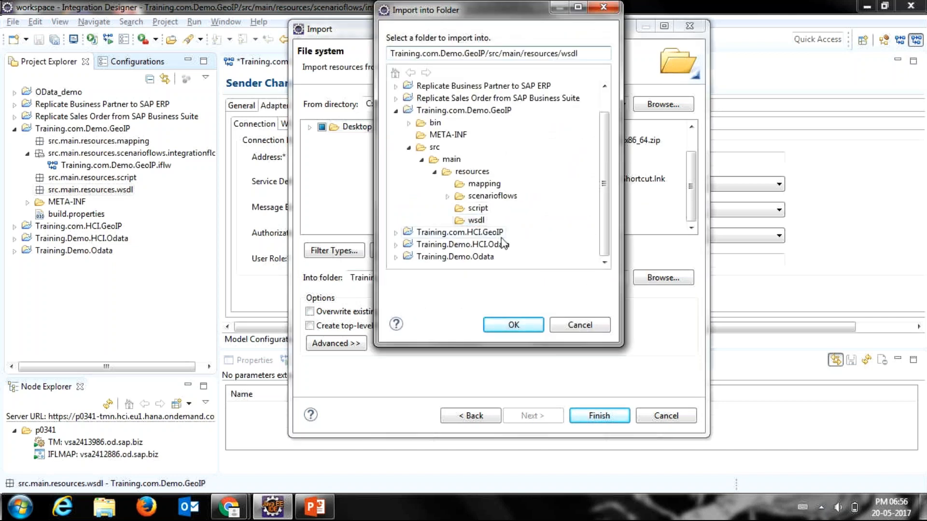
click(579, 325)
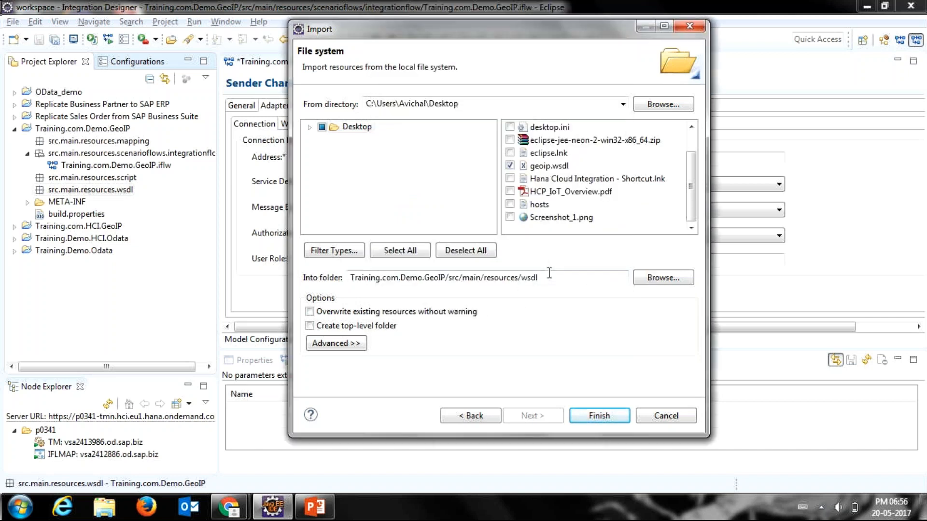
click(575, 418)
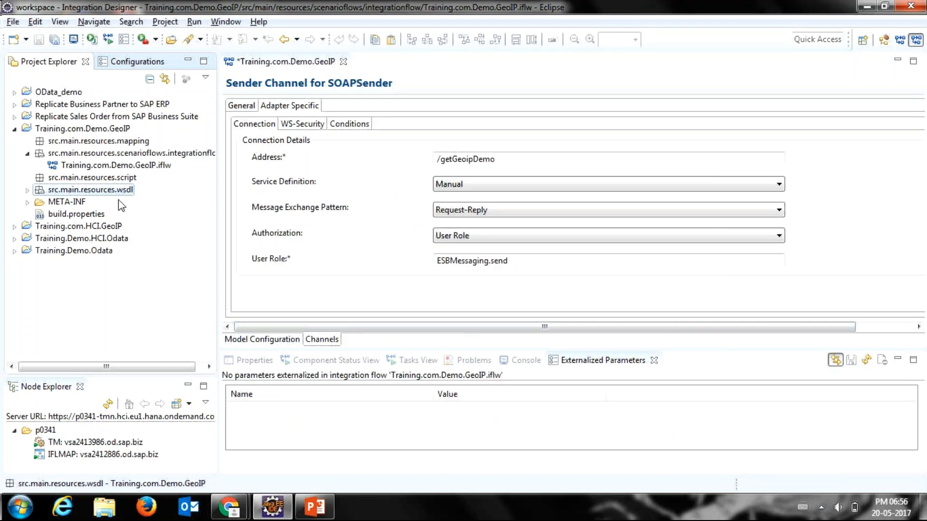
Step: Expand the src.main.resources.wsdl folder and open geoip.wsdl in the editor
click(27, 190)
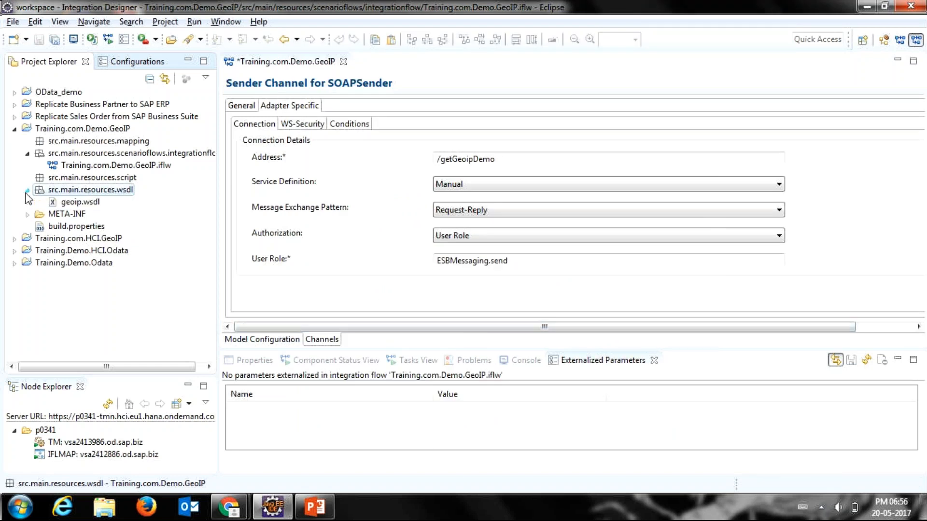
click(66, 202)
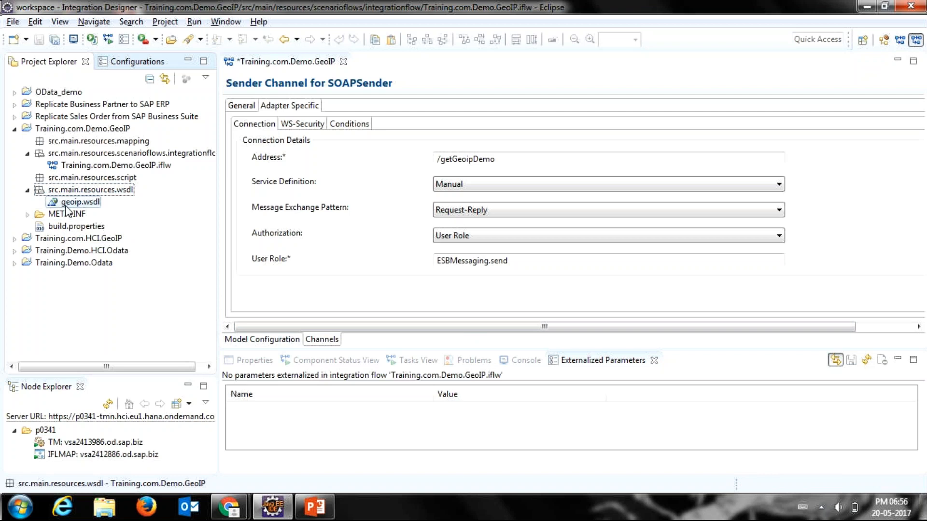
double_click(65, 205)
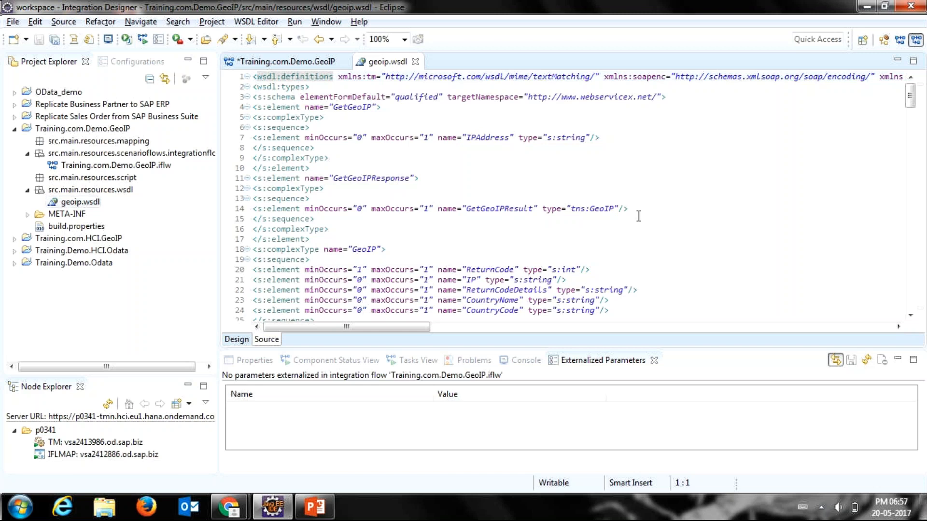
Step: Examine the GeoIPService port definitions and endpoint addresses at the end of geoip.wsdl, return to its beginning, and close the file
drag(910, 99, 910, 290)
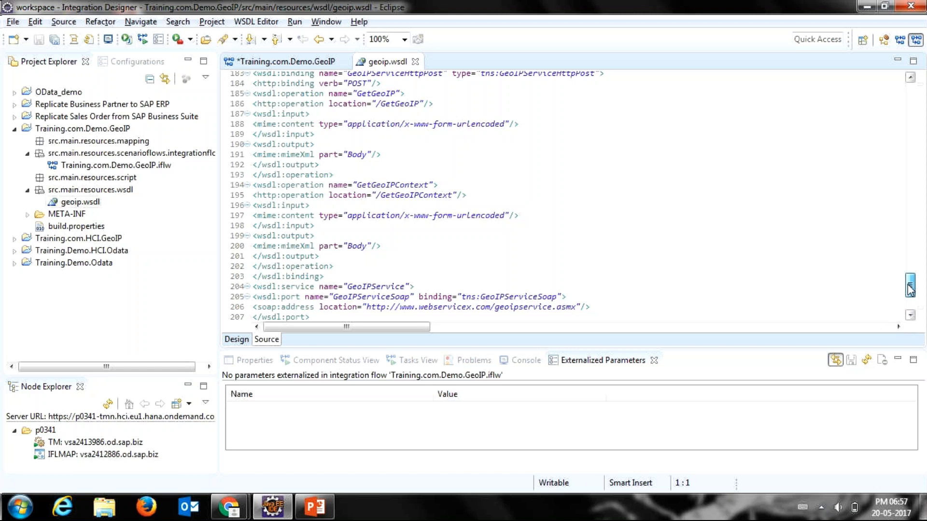
drag(910, 290, 910, 297)
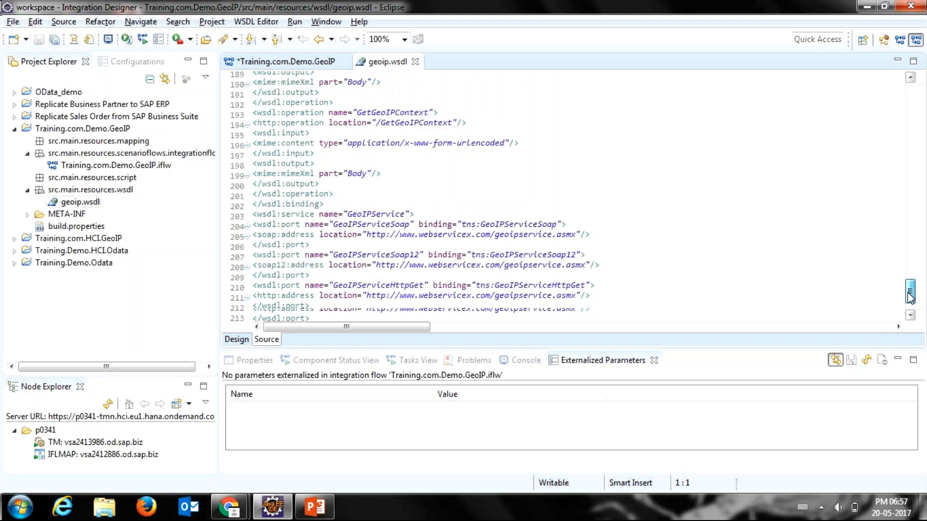
drag(910, 298, 910, 304)
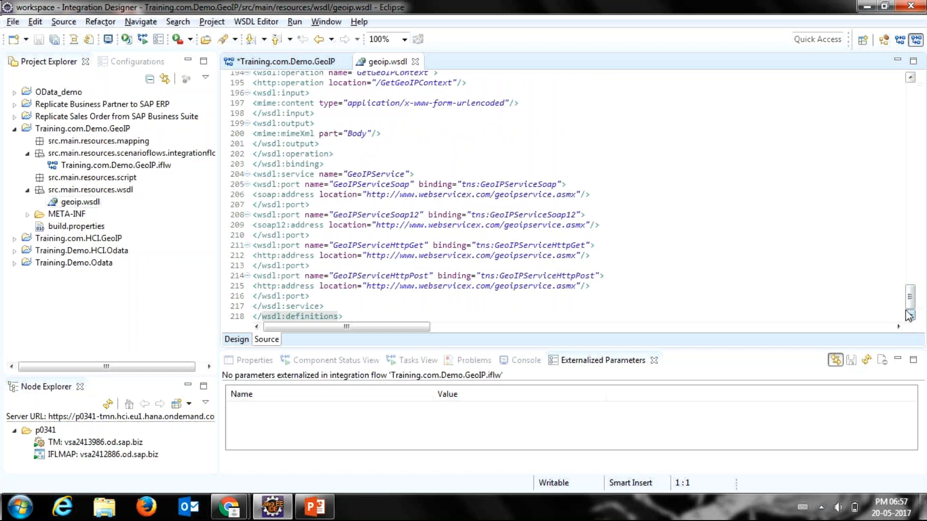
mouse_move(910, 308)
mouse_down()
mouse_move(910, 294)
mouse_move(910, 308)
mouse_up()
drag(576, 286, 366, 289)
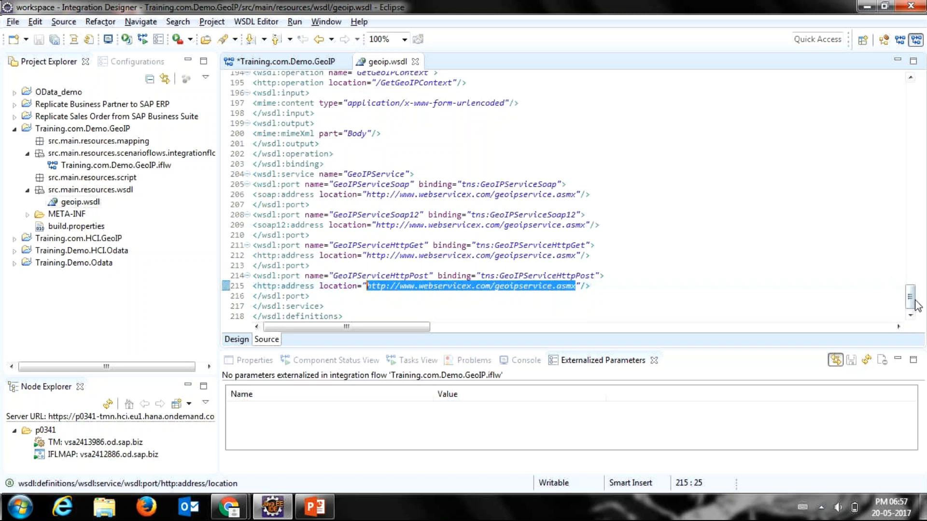
drag(917, 305, 887, 91)
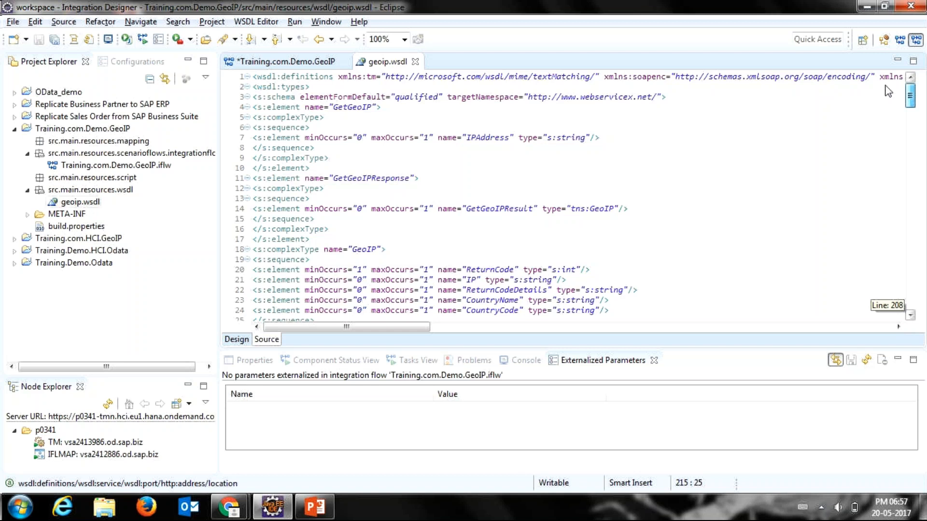
click(415, 61)
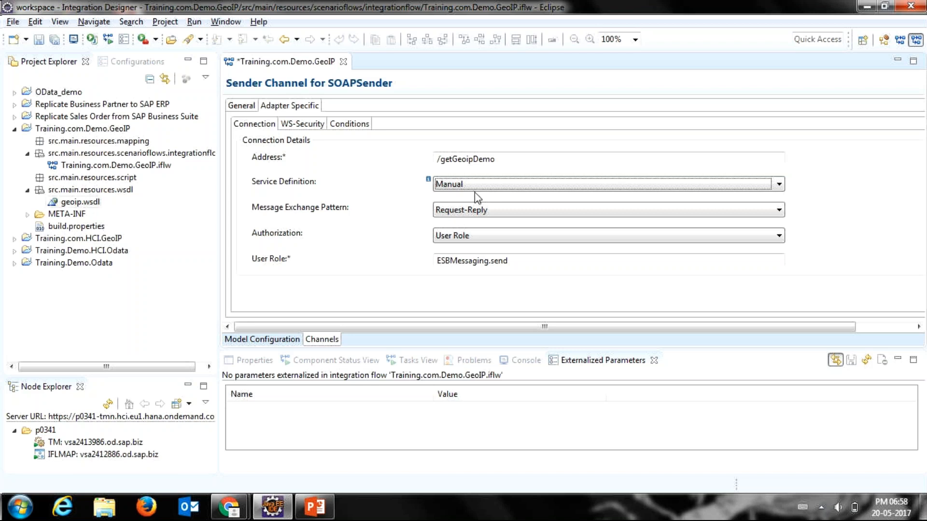
Step: Set the sender channel's service definition to WSDL and choose geoip as the sender interface
click(473, 188)
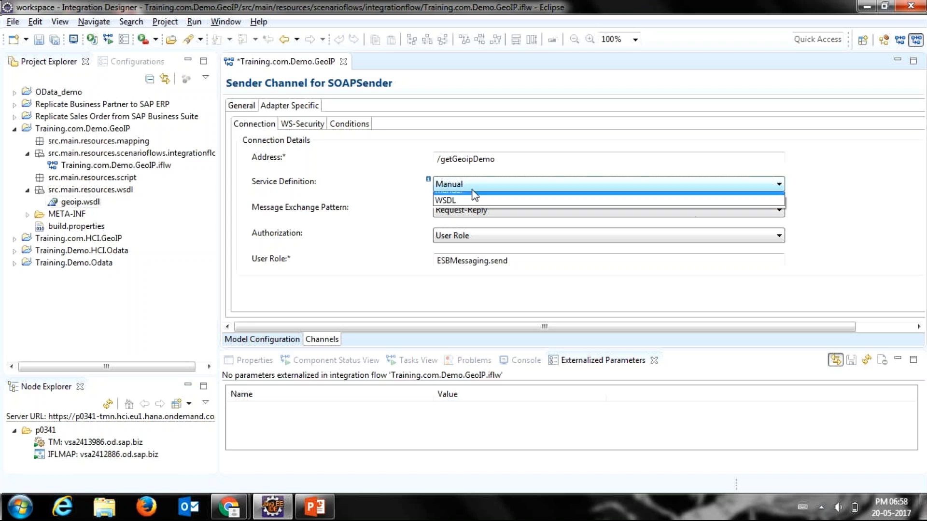
click(449, 207)
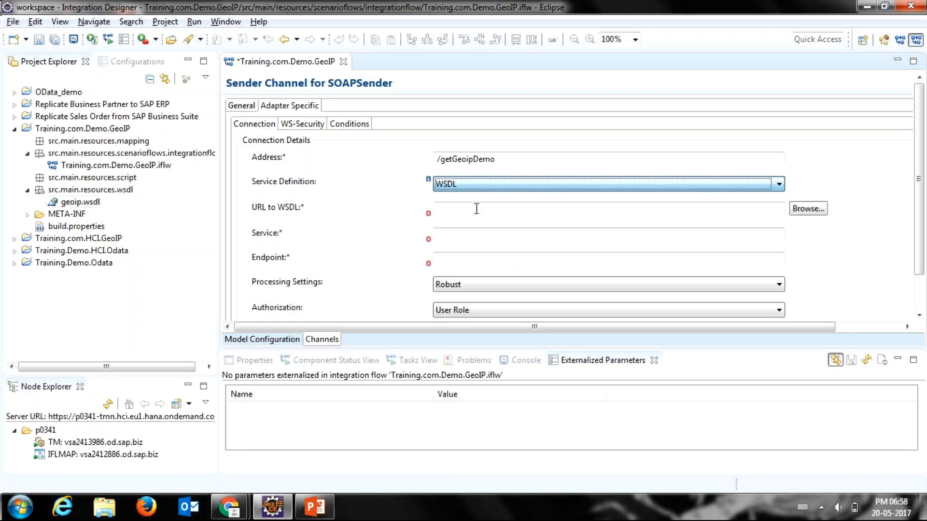
click(476, 209)
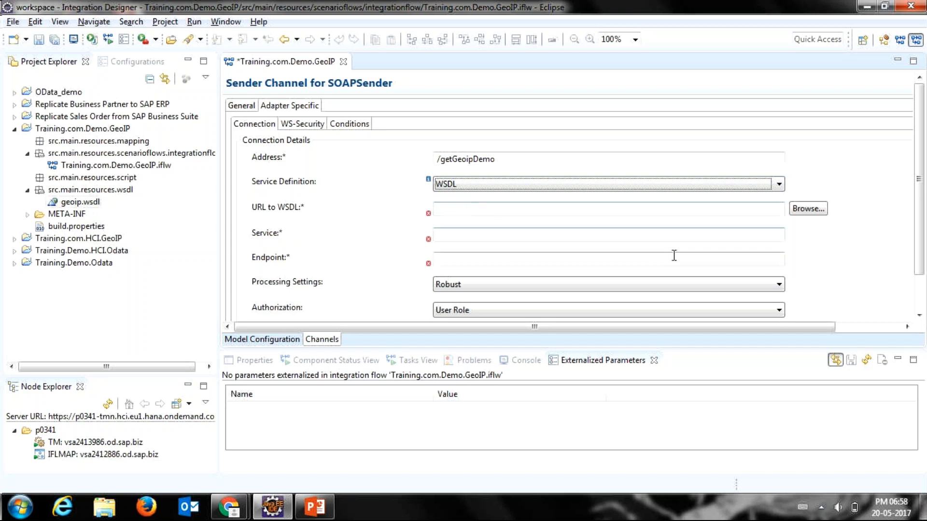
click(807, 211)
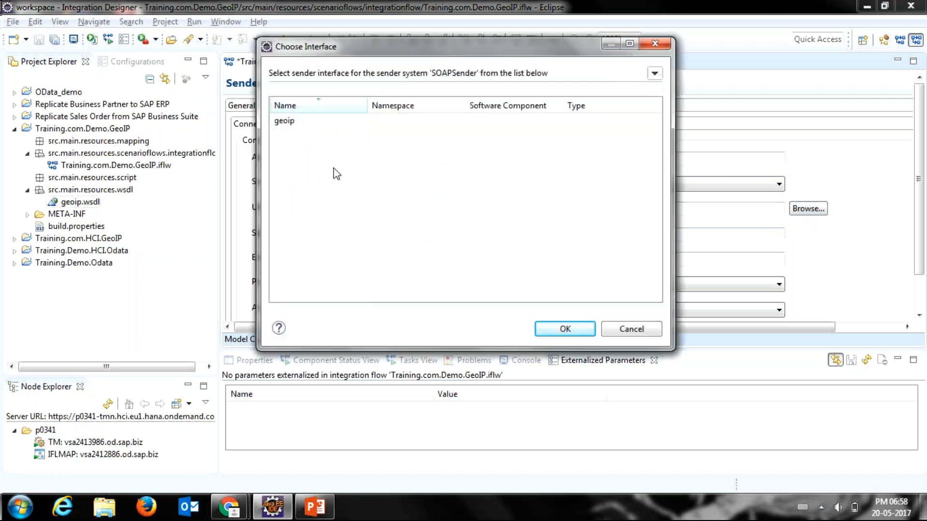
click(285, 124)
double_click(283, 124)
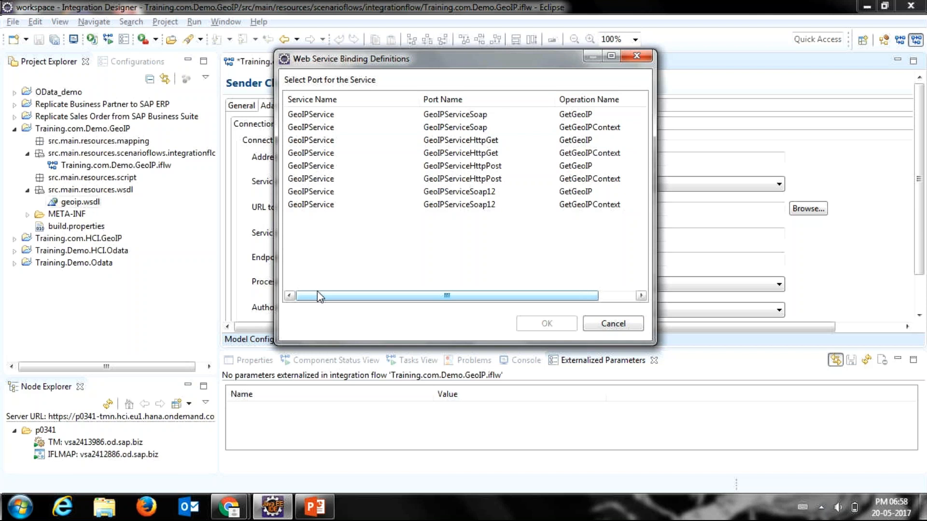
Step: Select the GeoIPServiceSoap port of GeoIPService with the GetGeoIP operation for the sender channel
drag(318, 295, 459, 175)
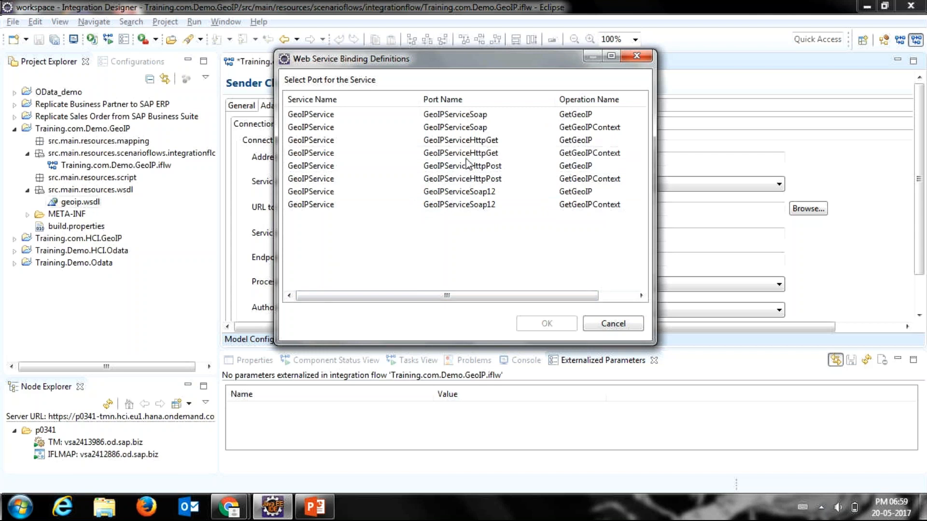
click(472, 120)
double_click(472, 119)
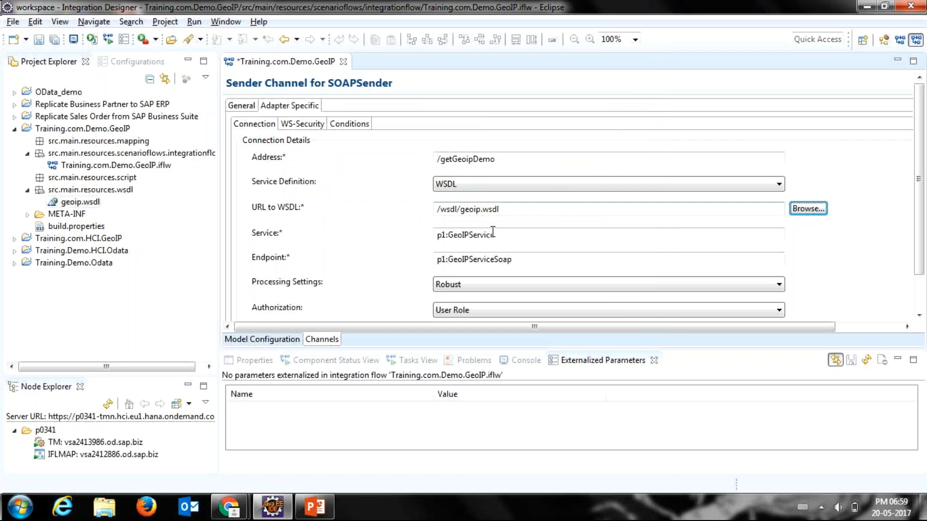
Step: Review the channel's WSDL URL, service and endpoint values, and check the processing settings options, keeping Robust
drag(513, 236, 439, 236)
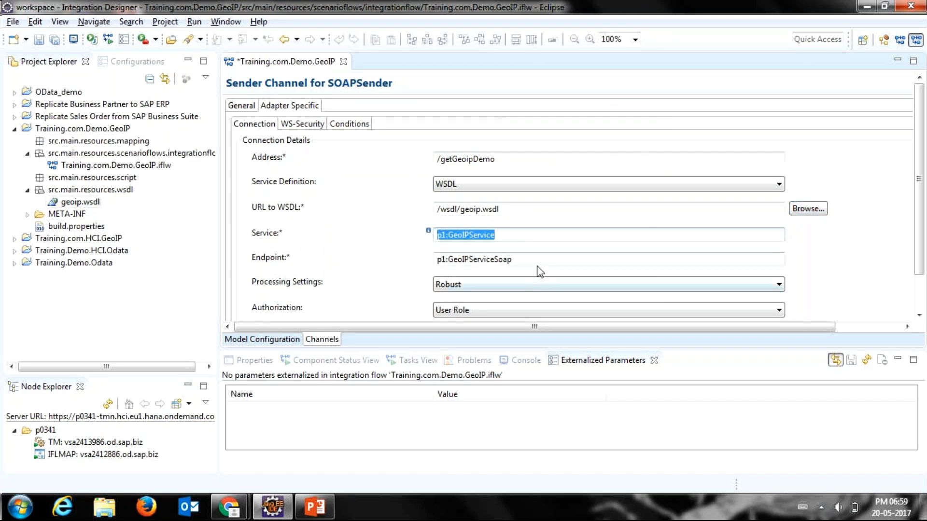
drag(532, 259, 438, 259)
drag(517, 208, 436, 209)
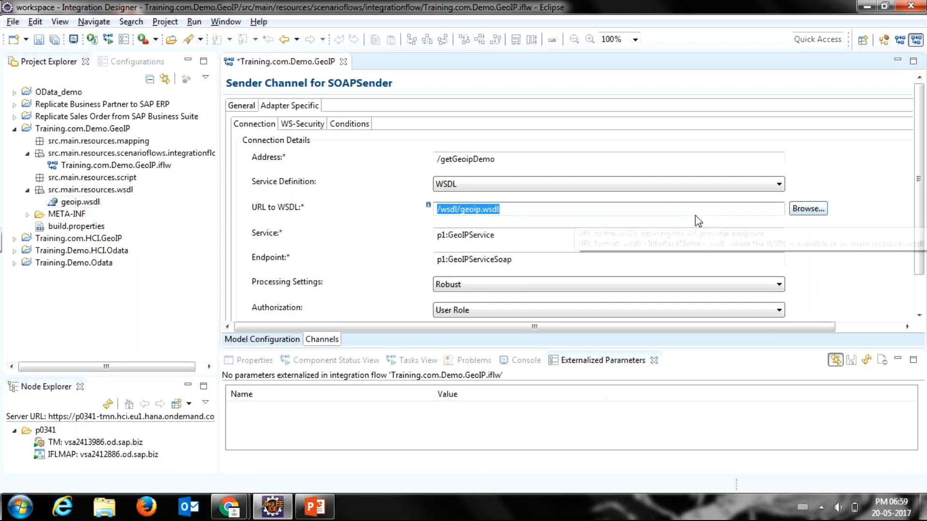
click(629, 240)
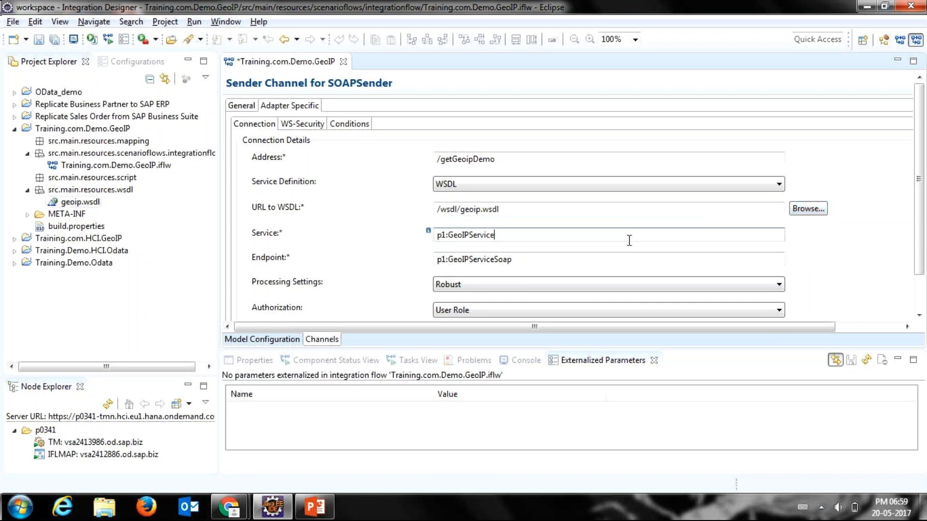
click(622, 258)
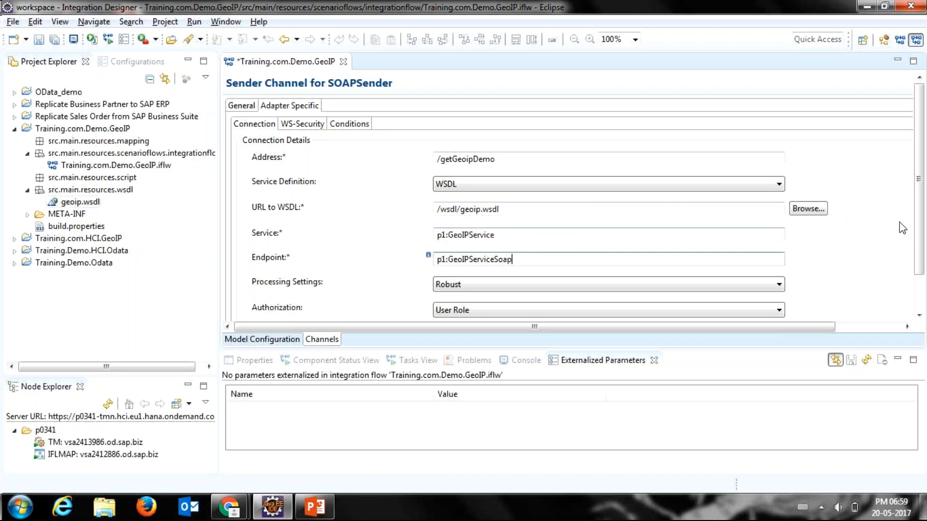
scroll(916, 244, down, 1)
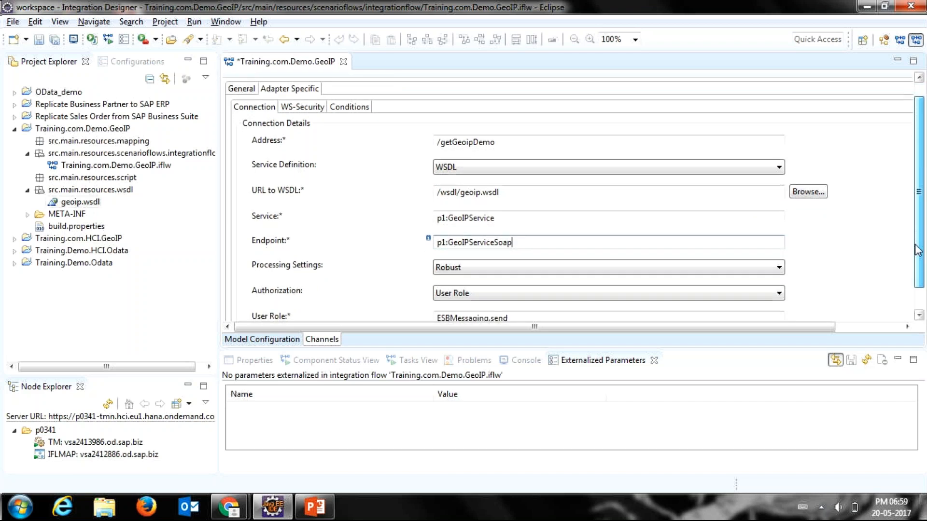
scroll(918, 250, down, 2)
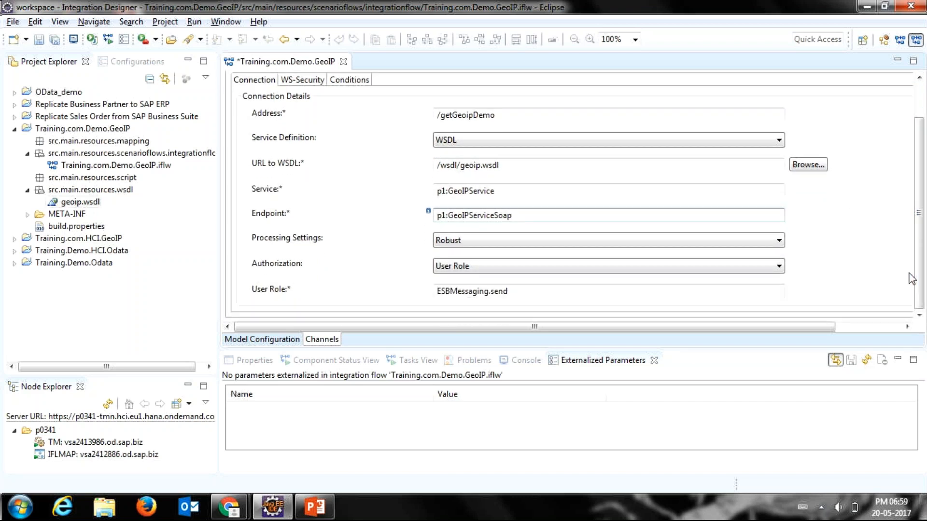
click(751, 238)
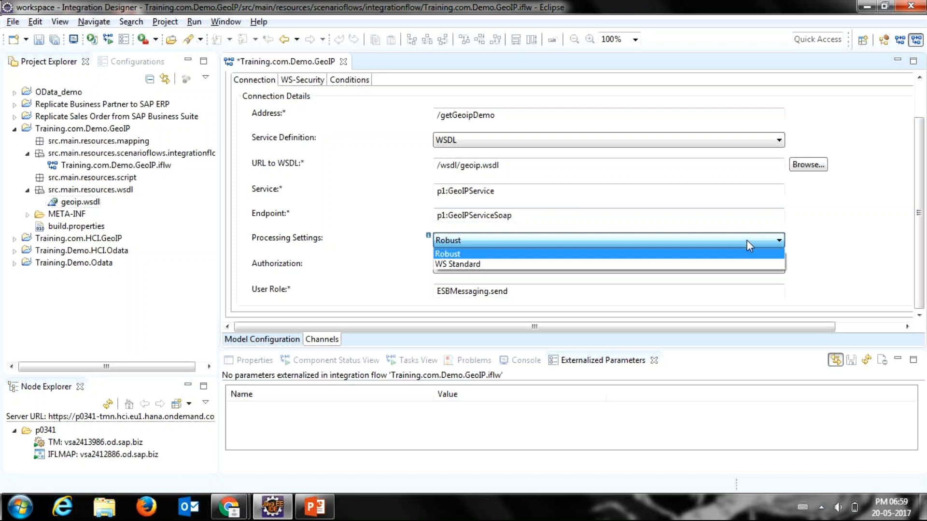
click(714, 250)
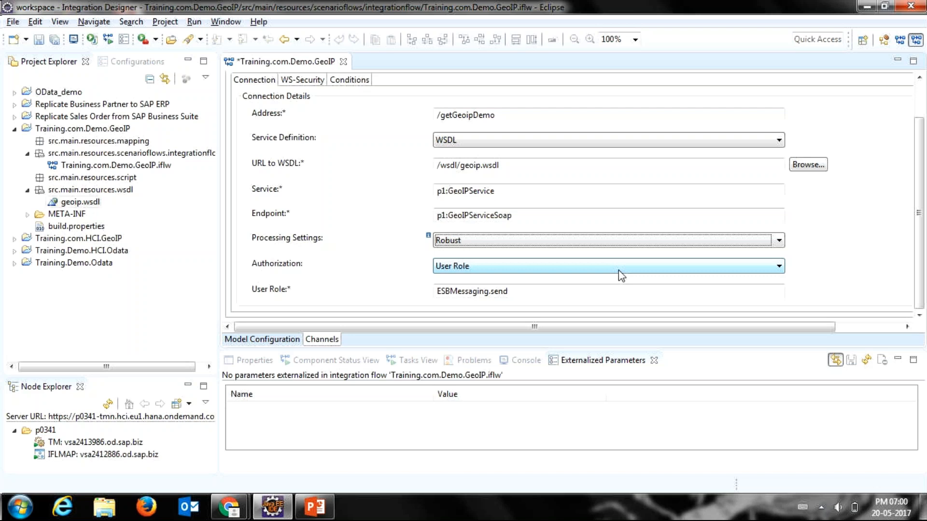
Step: Set the sender channel's authorization to Client Certificate and bring the client certificate authorization table into view
click(618, 270)
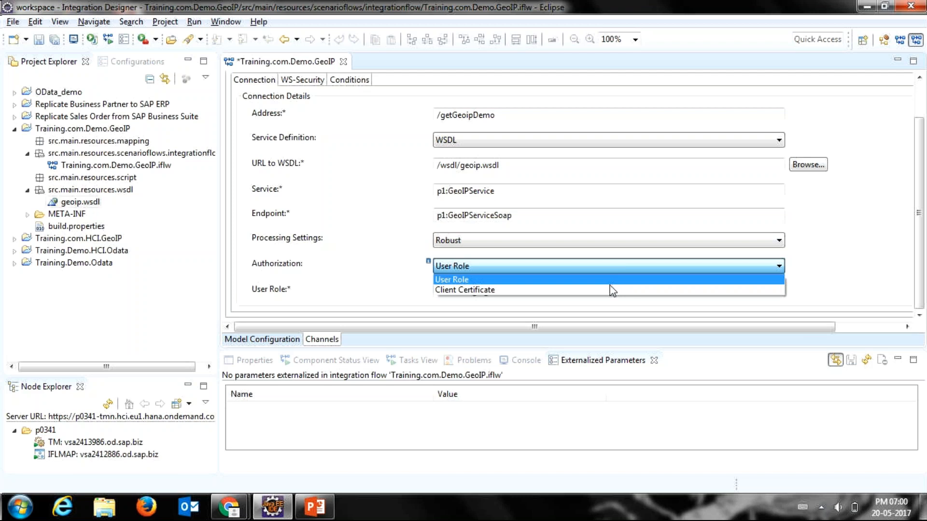
click(606, 290)
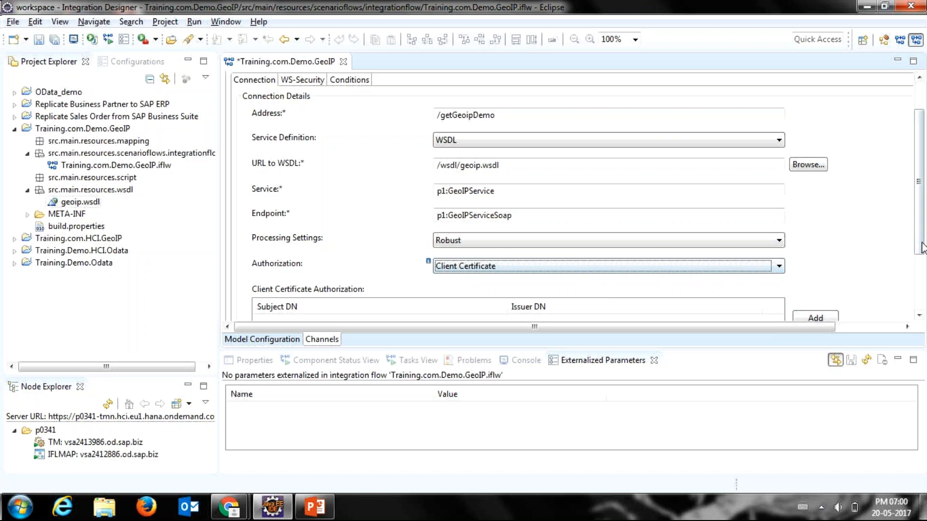
drag(915, 239, 916, 299)
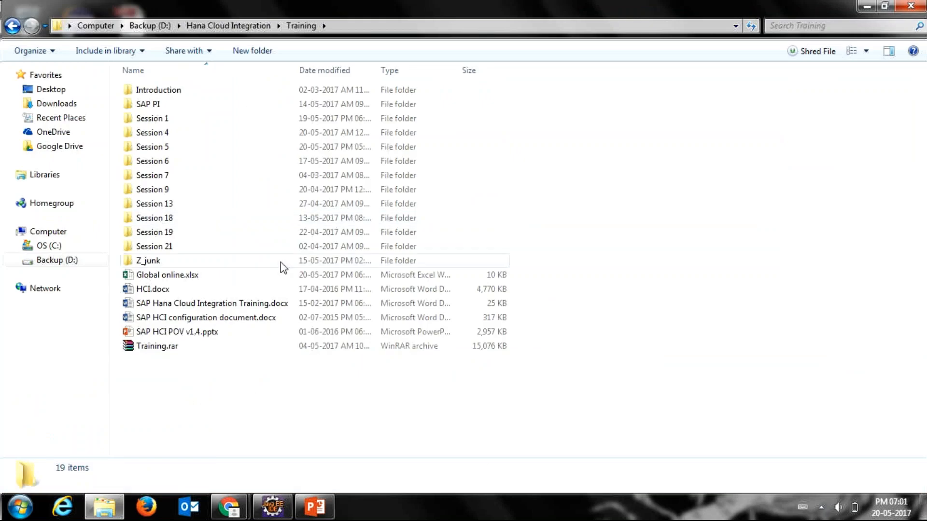
Step: Switch to Chrome and open its settings in a new tab
mouse_move(229, 507)
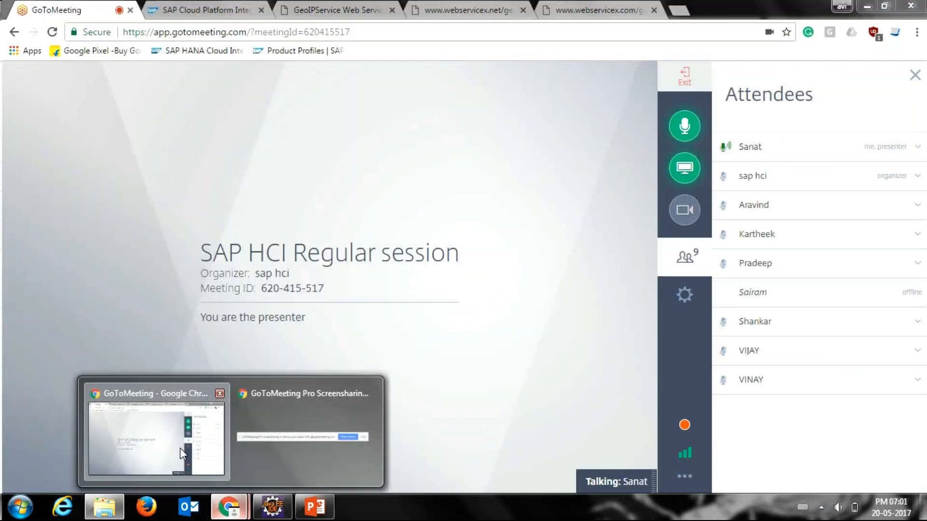
click(180, 448)
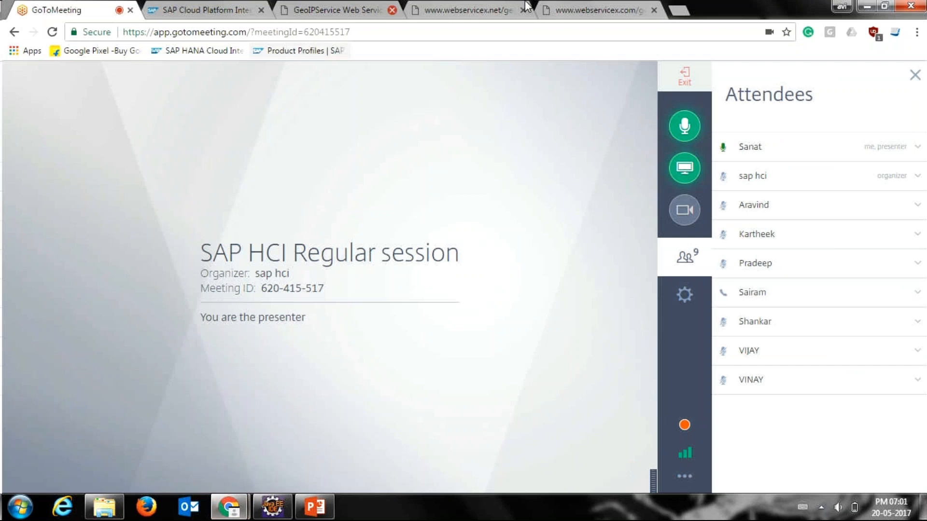
click(677, 11)
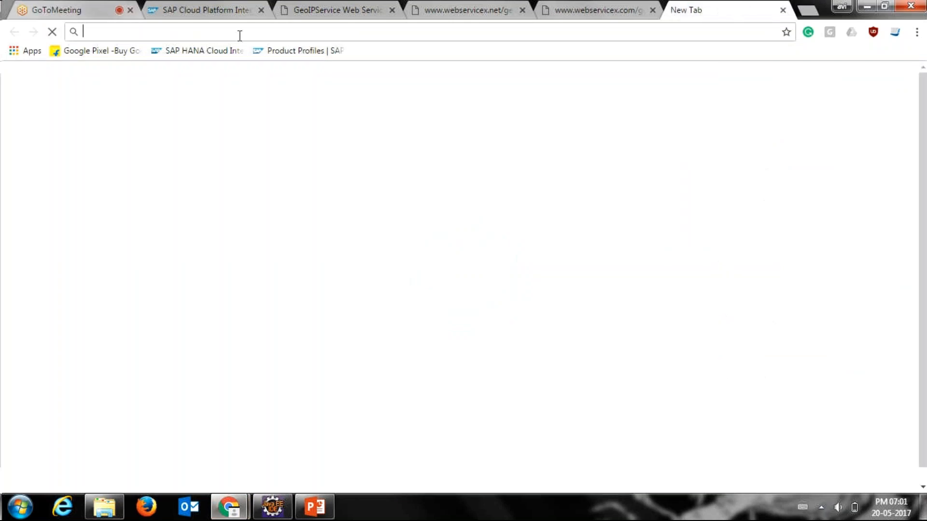
click(917, 32)
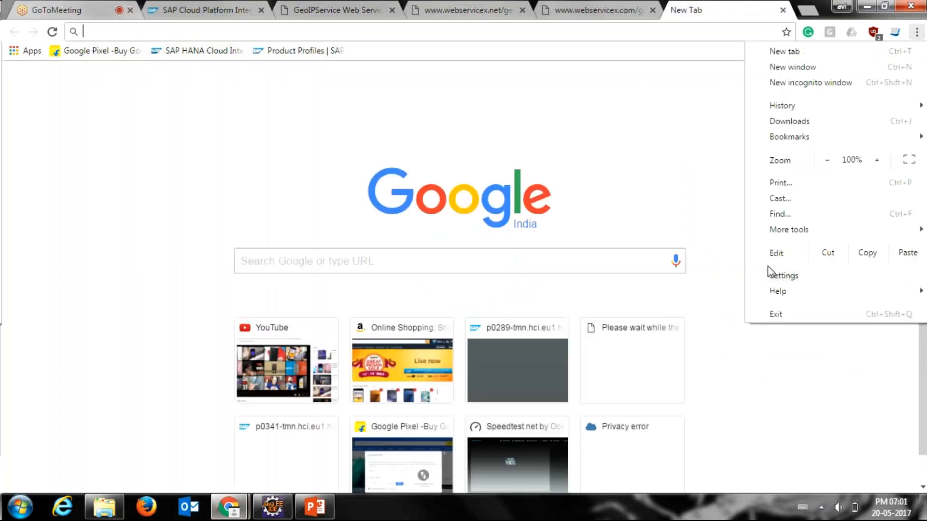
click(769, 271)
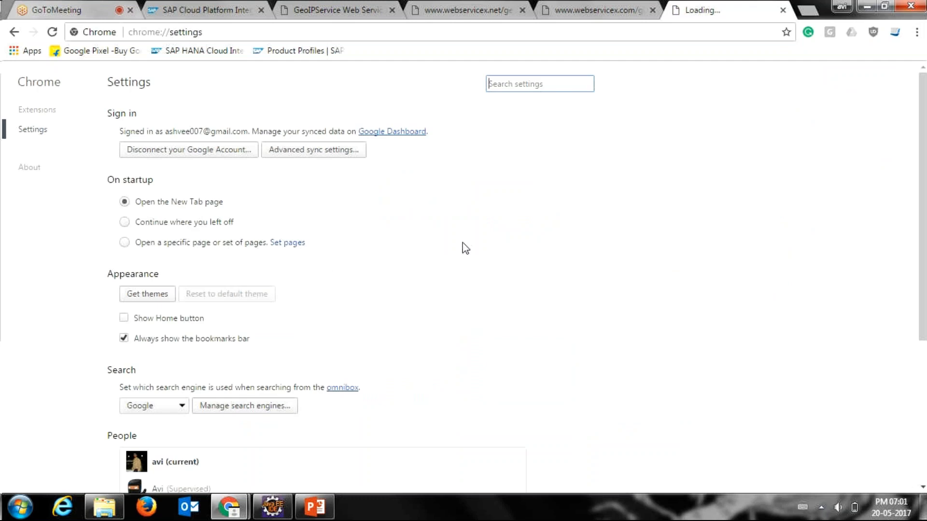
Step: Show Chrome's advanced settings and open the certificate manager under HTTPS/SSL
scroll(261, 436, down, 5)
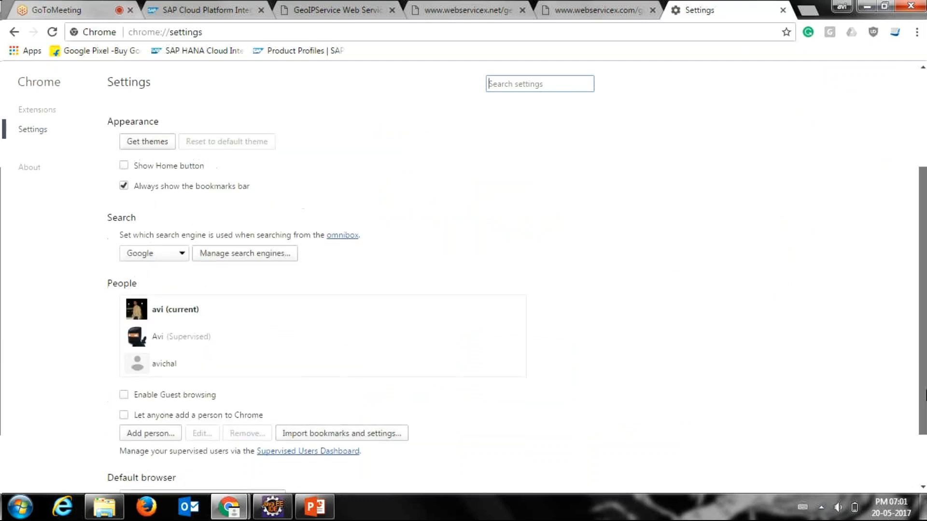
click(183, 470)
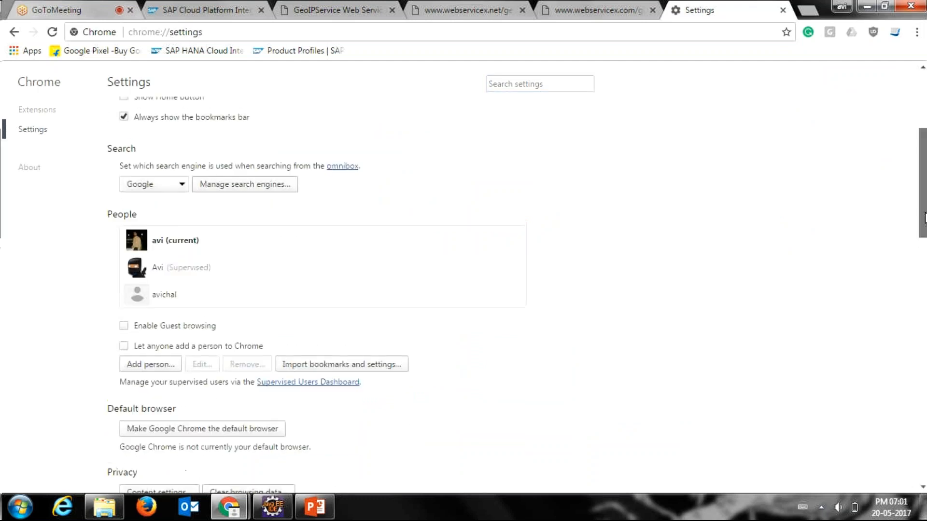
scroll(516, 289, down, 5)
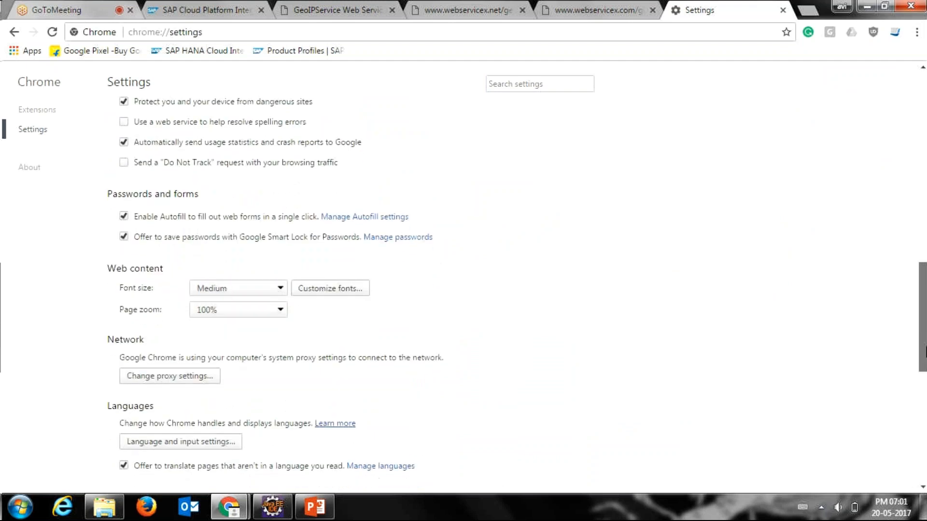
scroll(925, 352, down, 1)
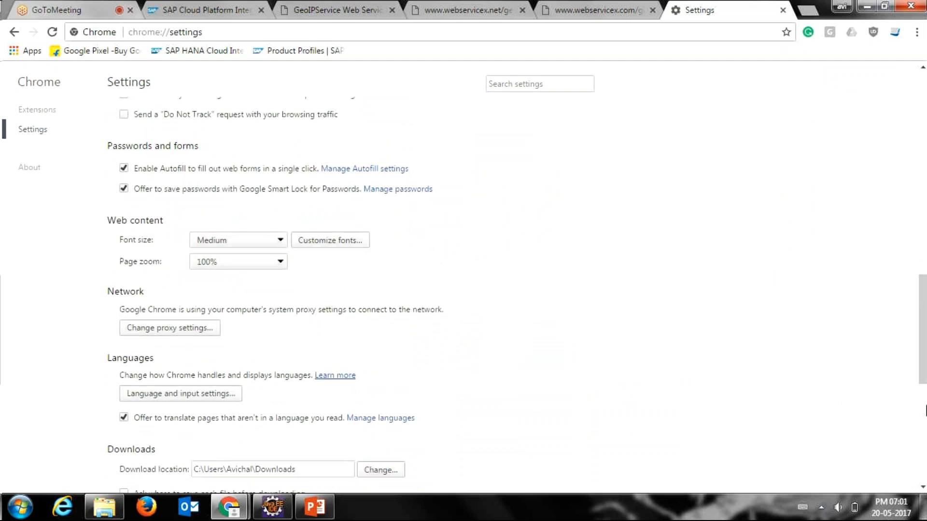
scroll(925, 410, down, 6)
scroll(923, 418, down, 2)
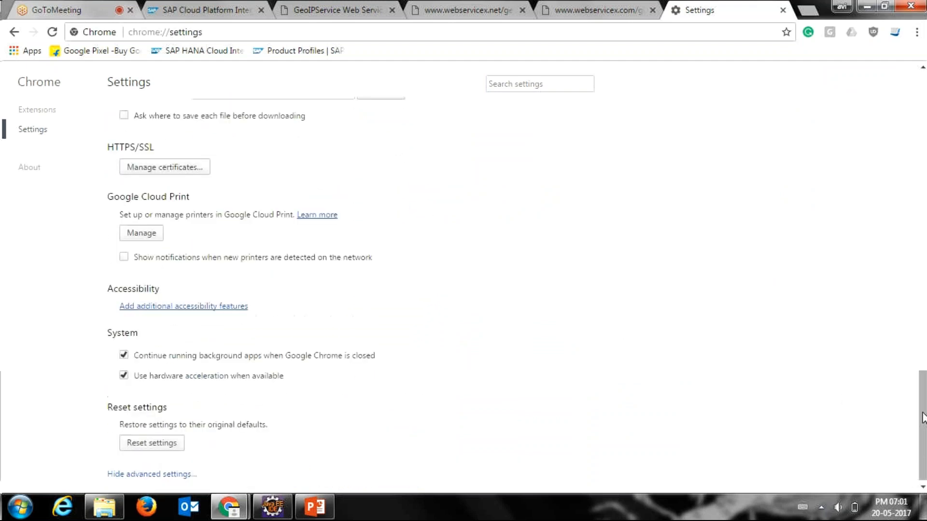
scroll(922, 411, up, 1)
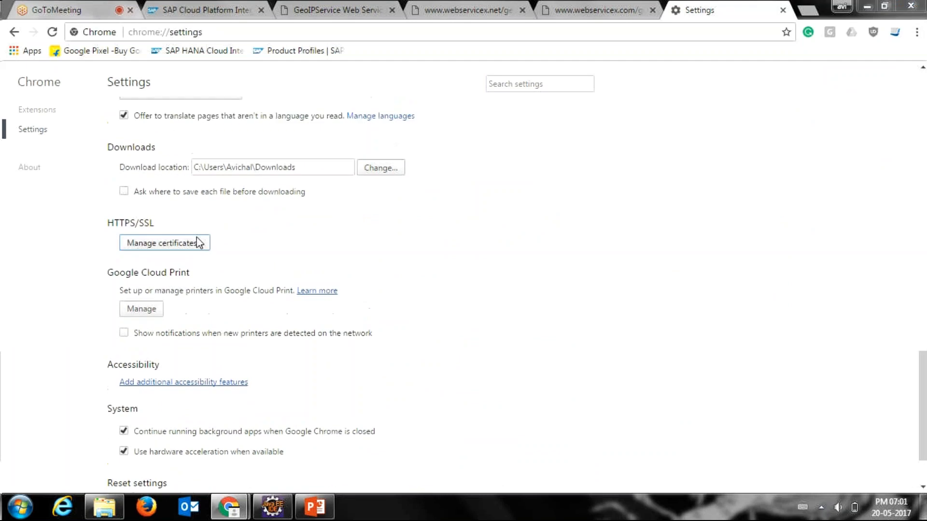
click(198, 243)
Step: Start exporting the personal certificate issued by SAP Passport CA and proceed to naming the export file
click(108, 105)
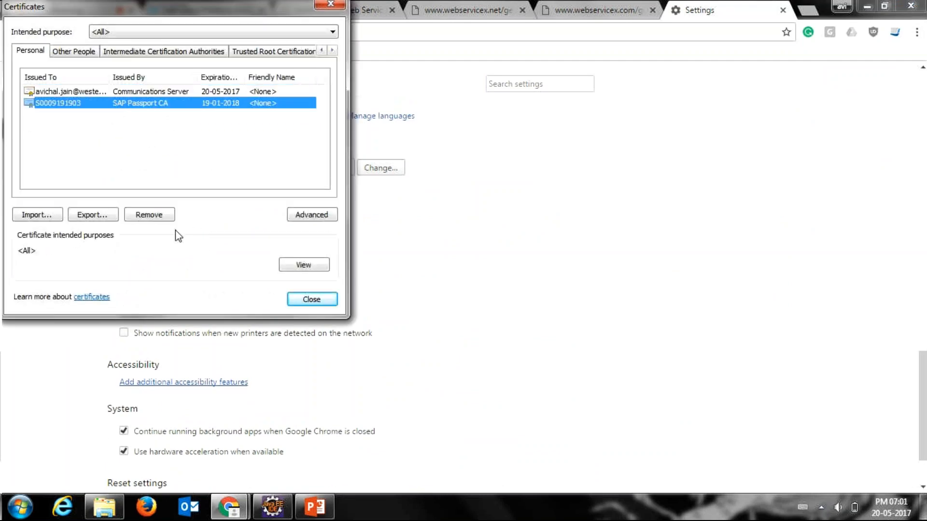
click(84, 216)
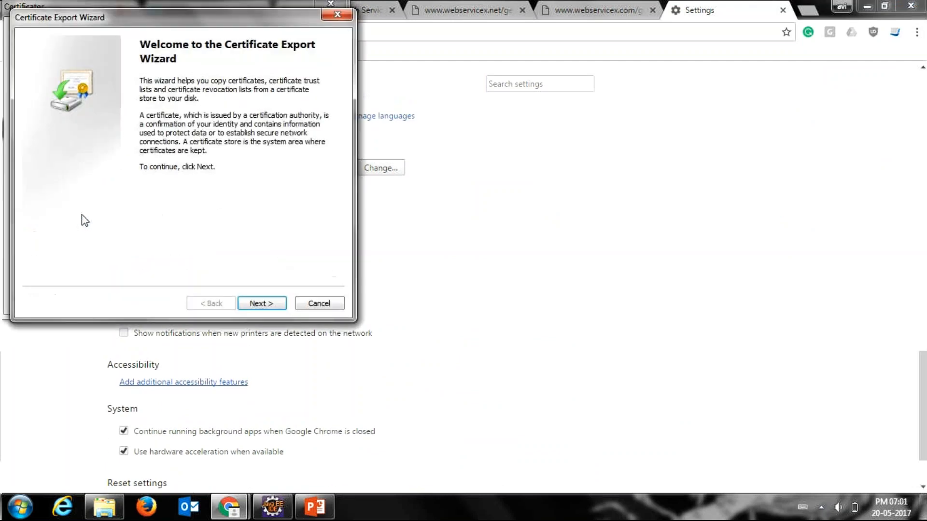
click(256, 295)
click(251, 304)
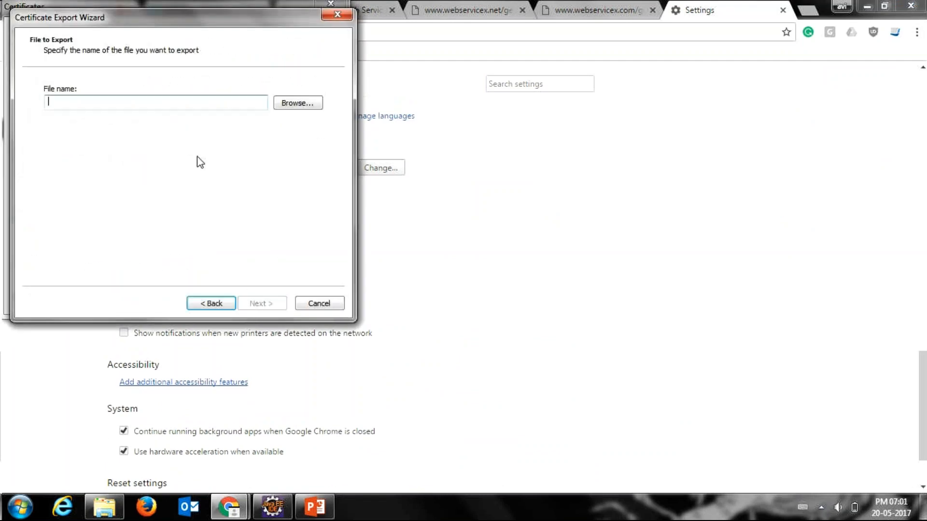
click(187, 109)
text(cer)
key(BackSpace)
key(BackSpace)
key(BackSpace)
text(G)
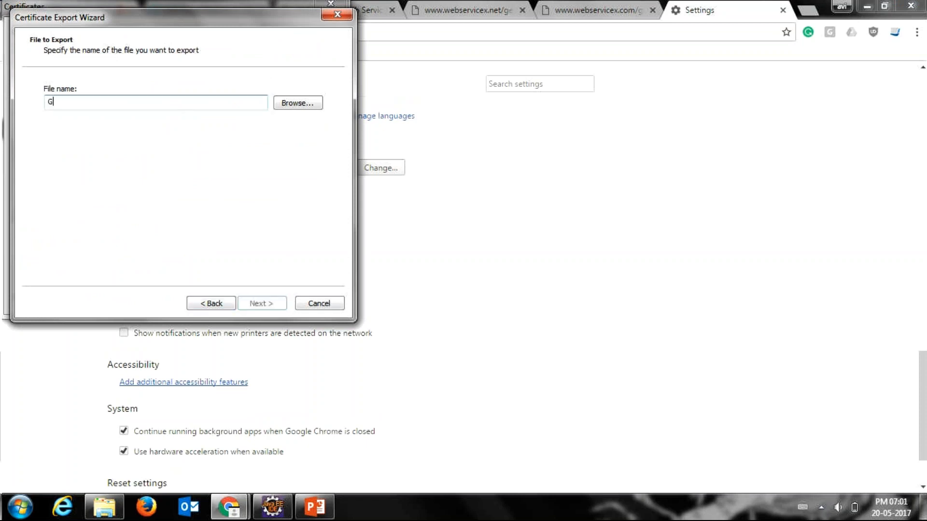
text(eoIP)
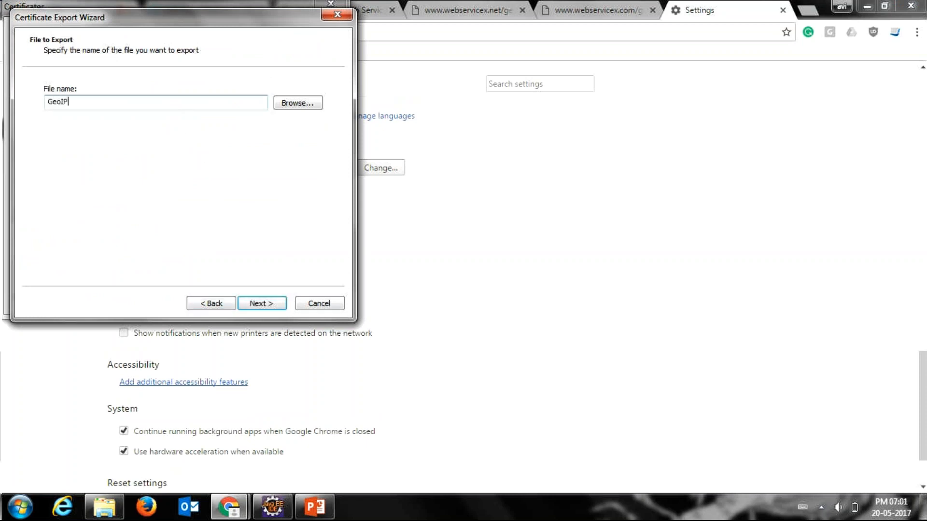
key(ctrl+a)
Step: Save the certificate export file to the Desktop as GeoIP in DER Encoded Binary X.509 format
click(292, 108)
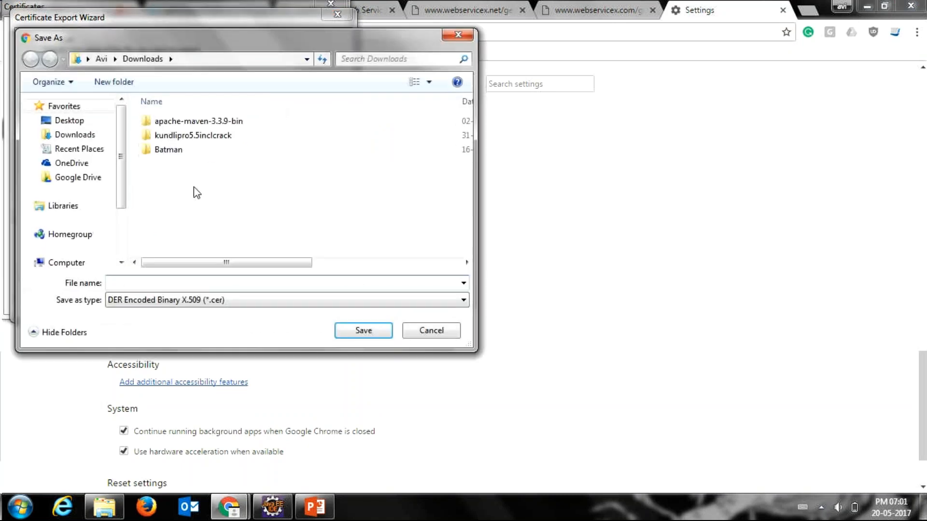
click(69, 120)
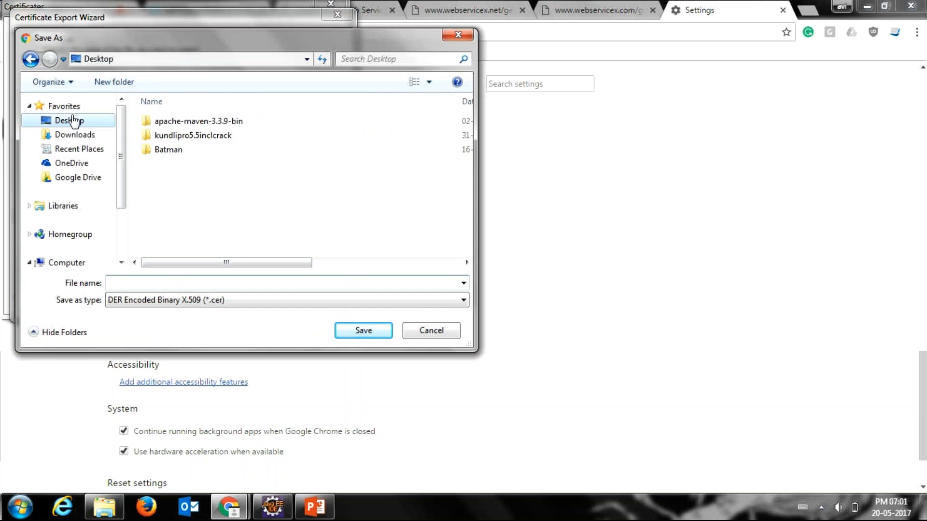
click(152, 284)
text(GeoIP)
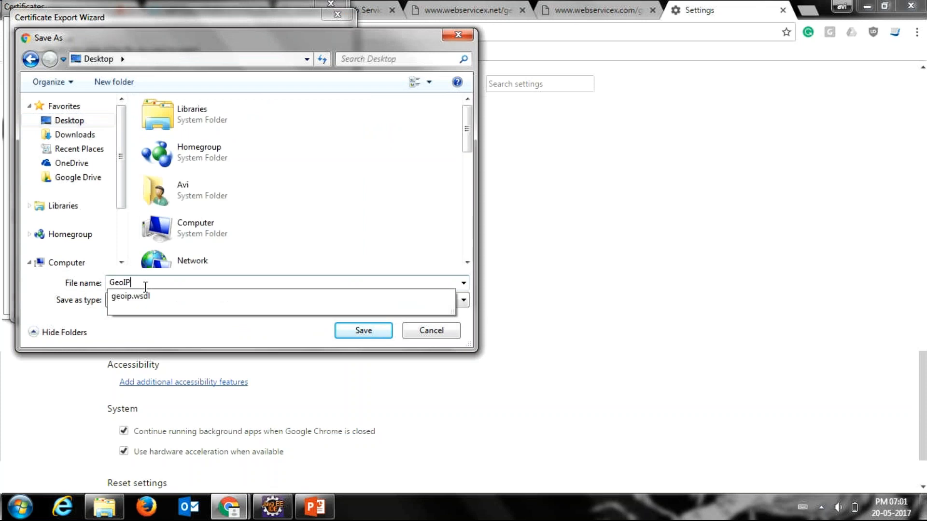
click(316, 219)
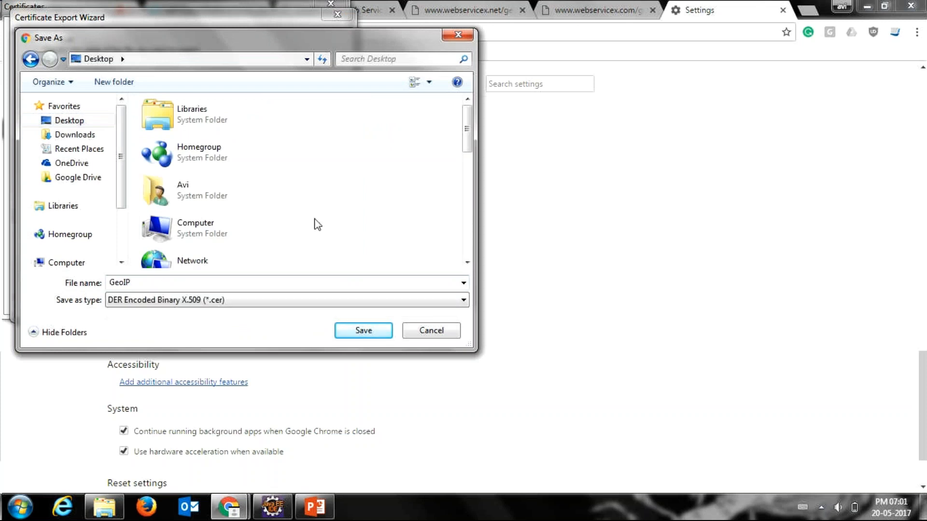
click(363, 334)
Step: Complete the certificate export and close the certificate manager
click(261, 303)
click(262, 303)
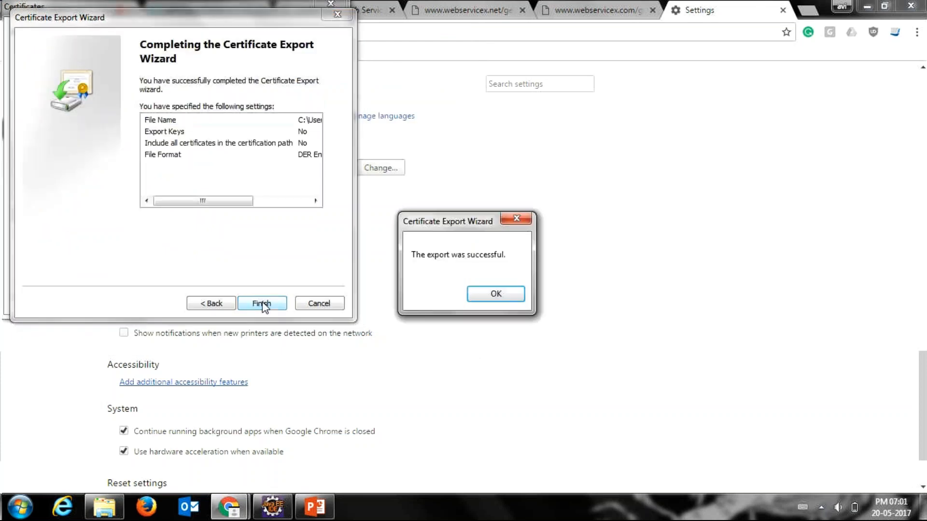
click(485, 297)
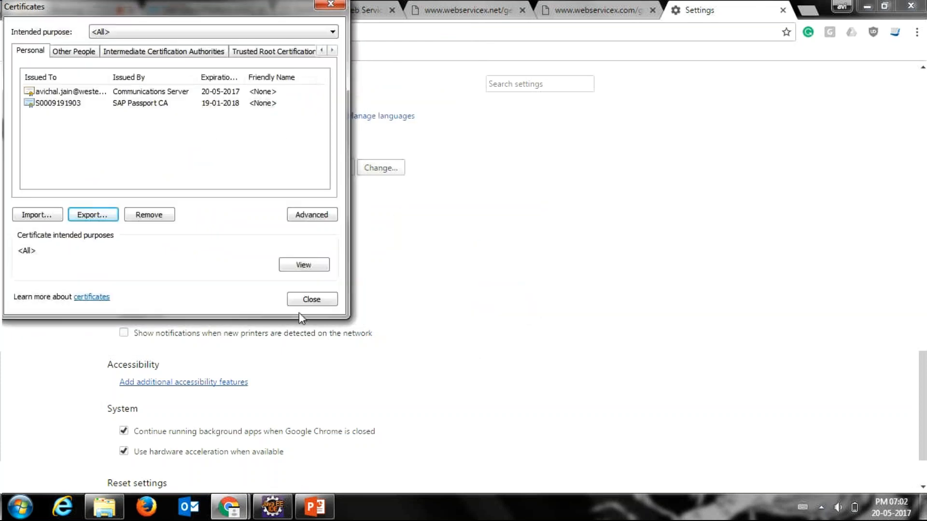
click(310, 299)
Step: Switch to Eclipse and load GeoIP.cer from the Desktop into the sender channel's client certificate authorization table
click(272, 507)
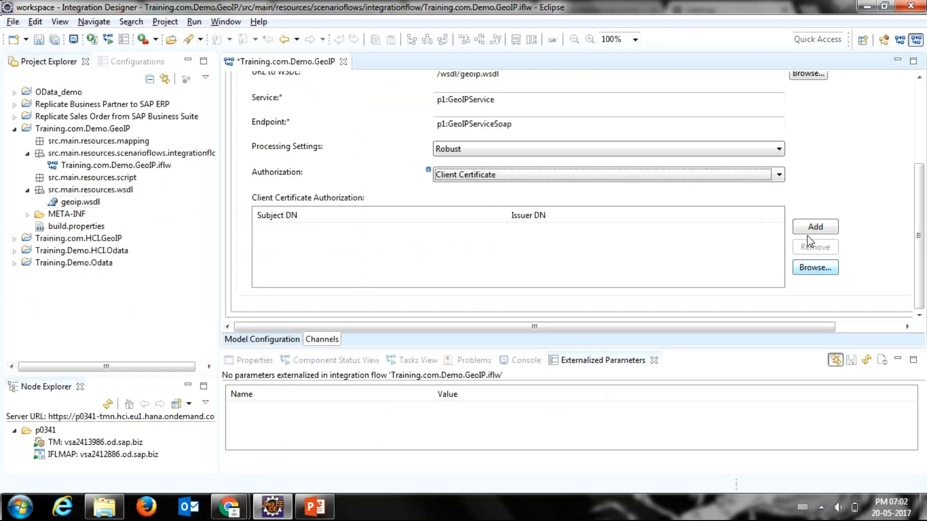
click(808, 271)
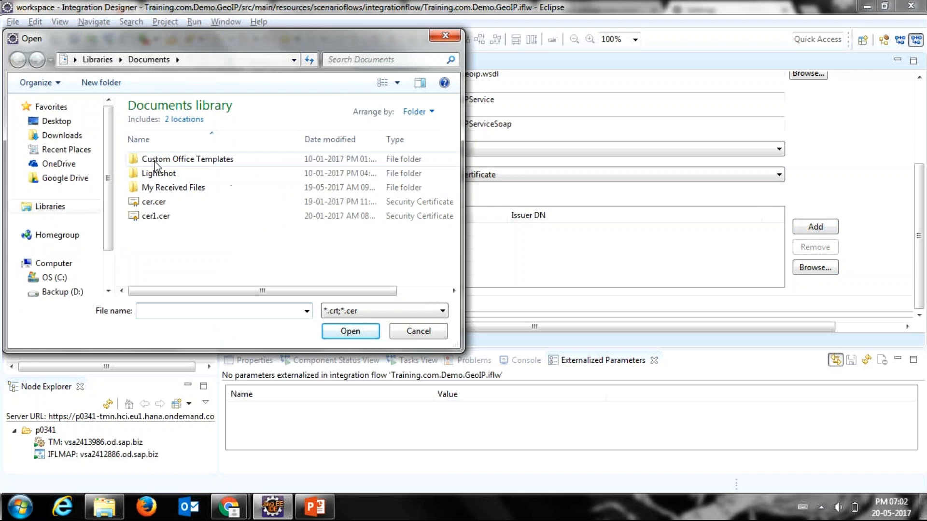
click(57, 125)
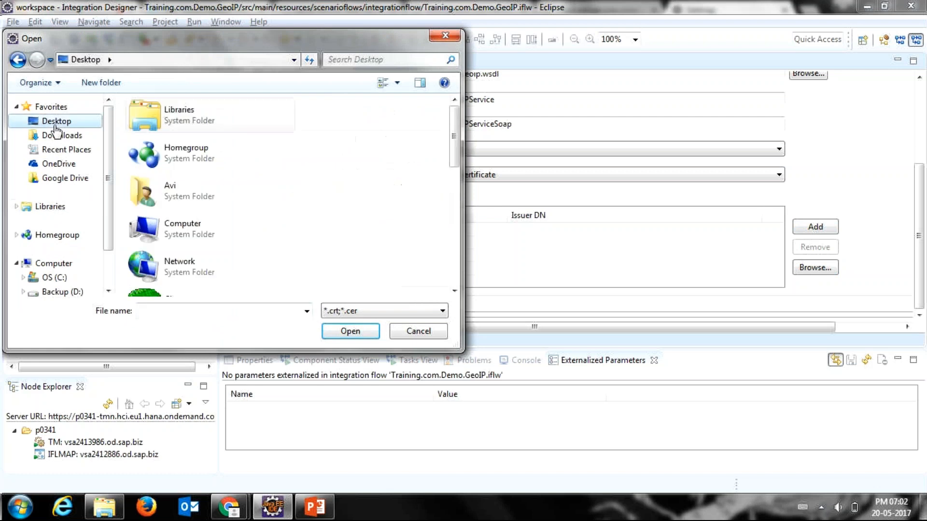
drag(452, 147, 434, 265)
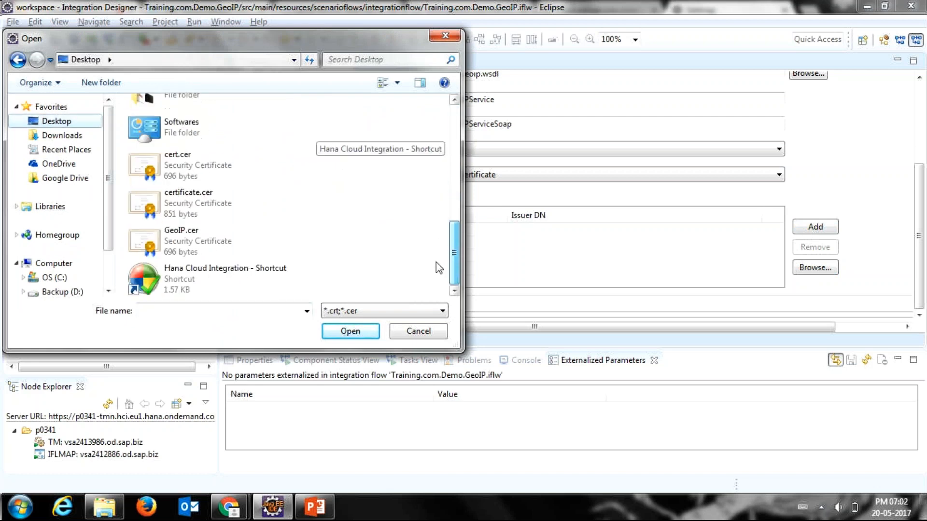
click(234, 246)
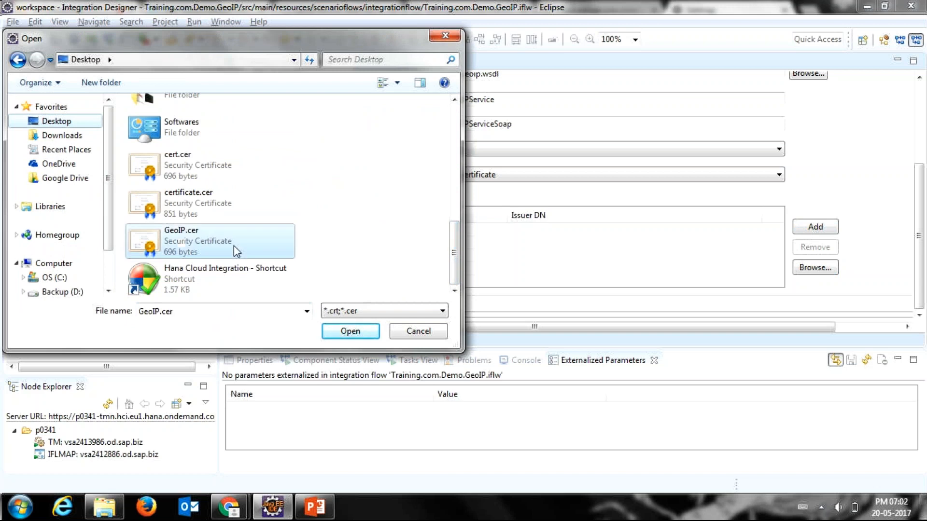
click(355, 333)
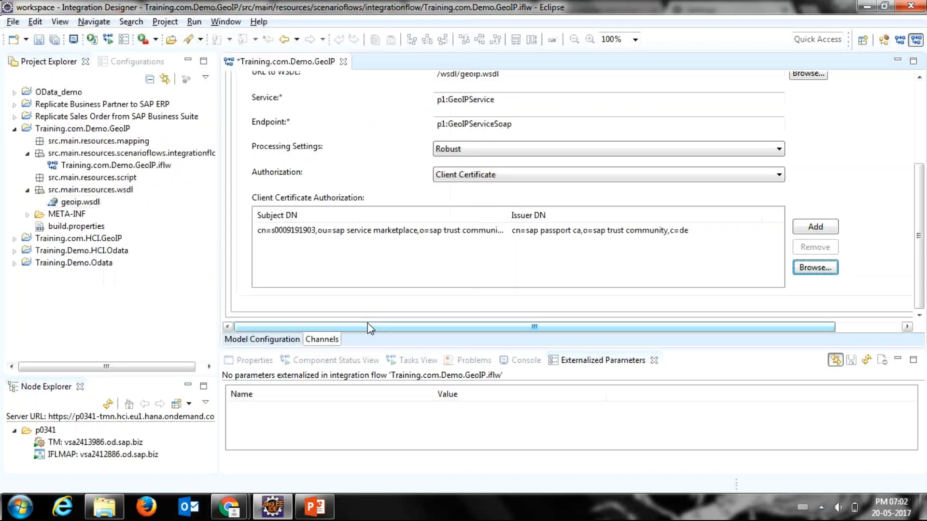
drag(368, 323, 421, 338)
Step: Switch to Chrome, check the GoToMeeting attendees and return to Eclipse
mouse_move(229, 507)
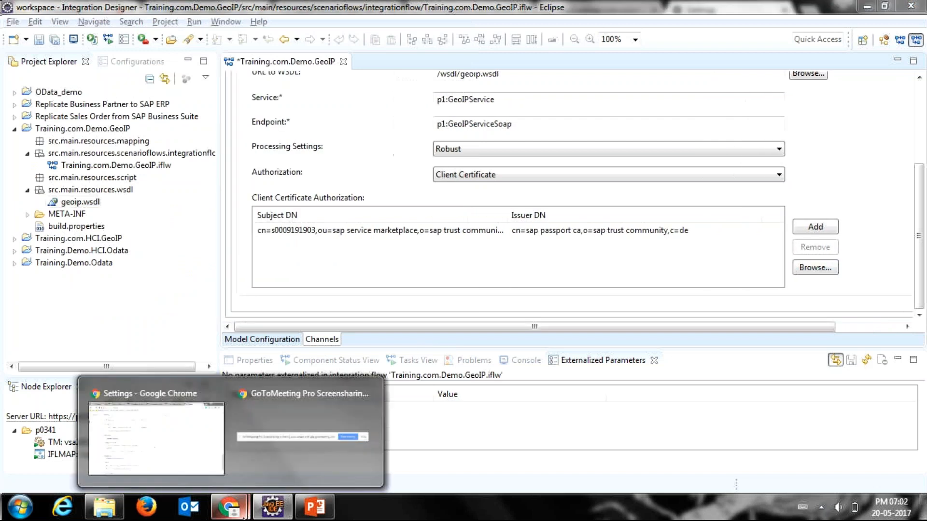
click(206, 471)
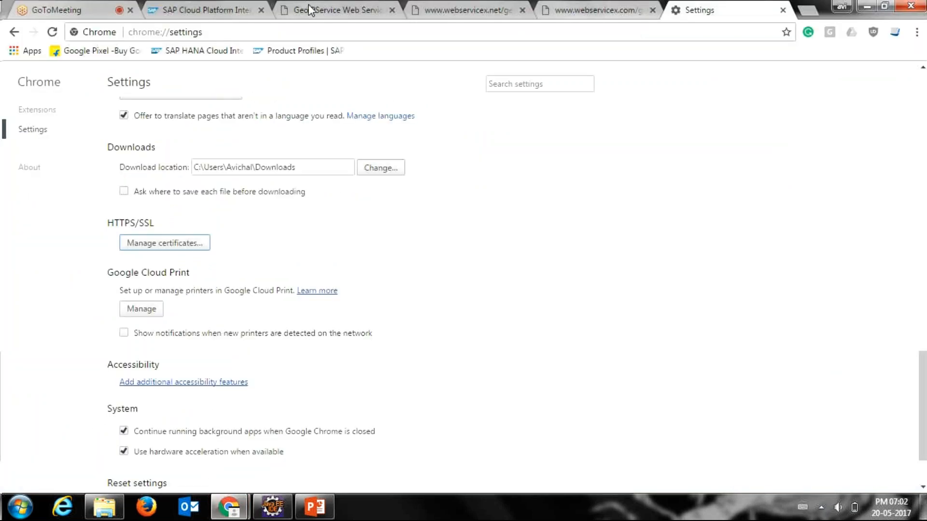
click(77, 10)
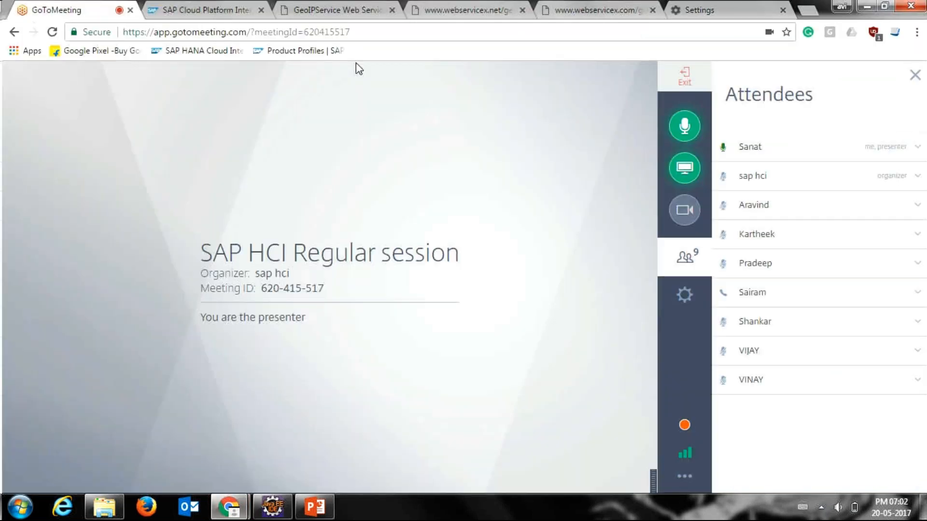
click(861, 11)
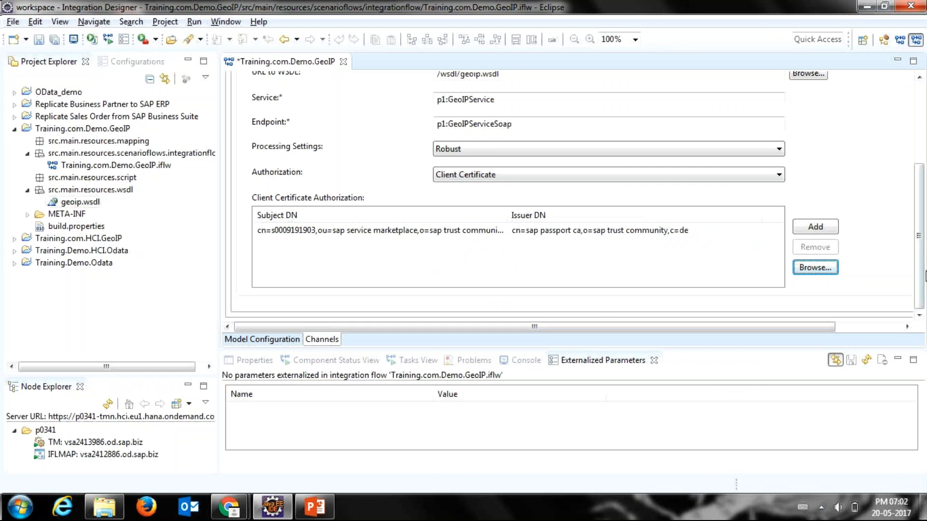
Step: Return to the integration flow model and open the channel between the End event and Receiver1
drag(921, 274, 898, 194)
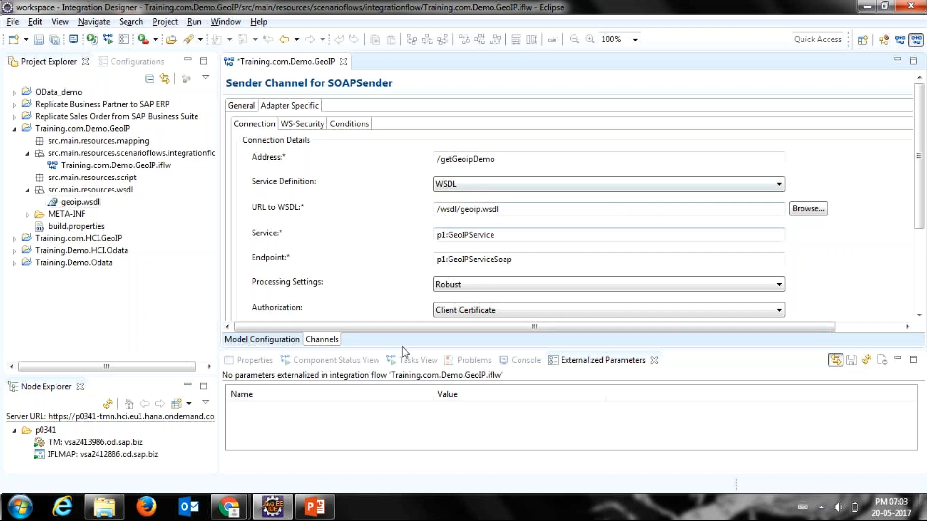
click(280, 340)
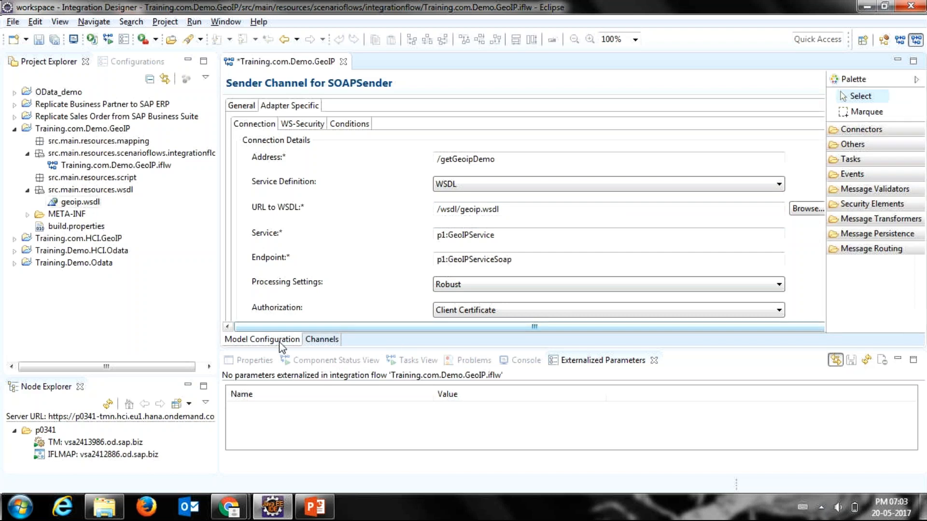
click(333, 174)
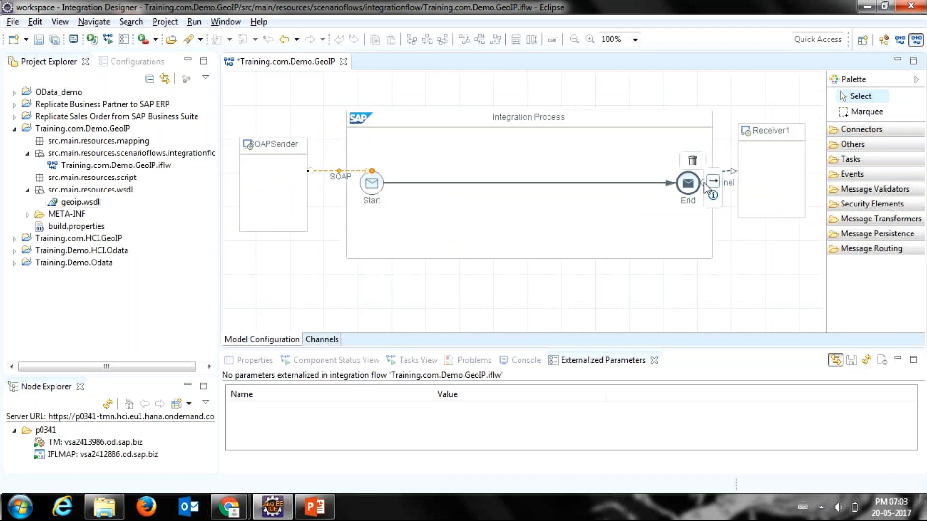
click(719, 176)
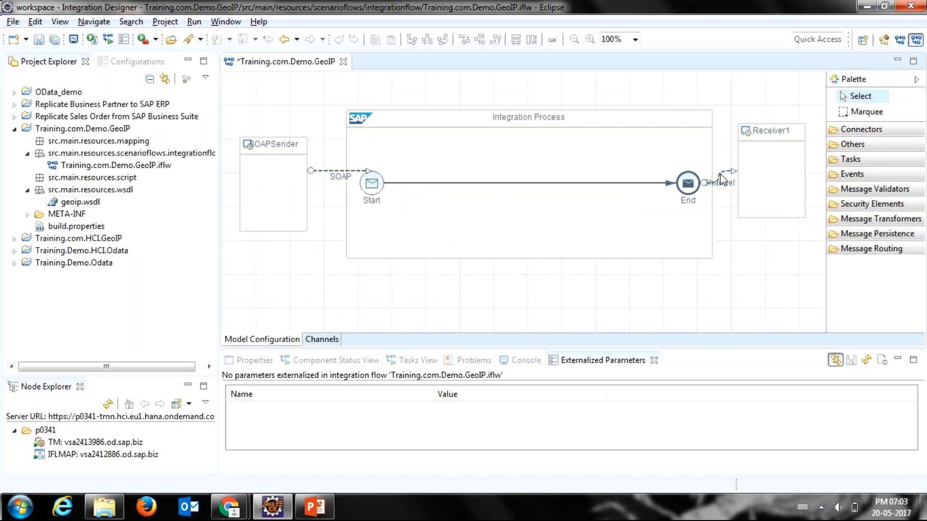
double_click(722, 179)
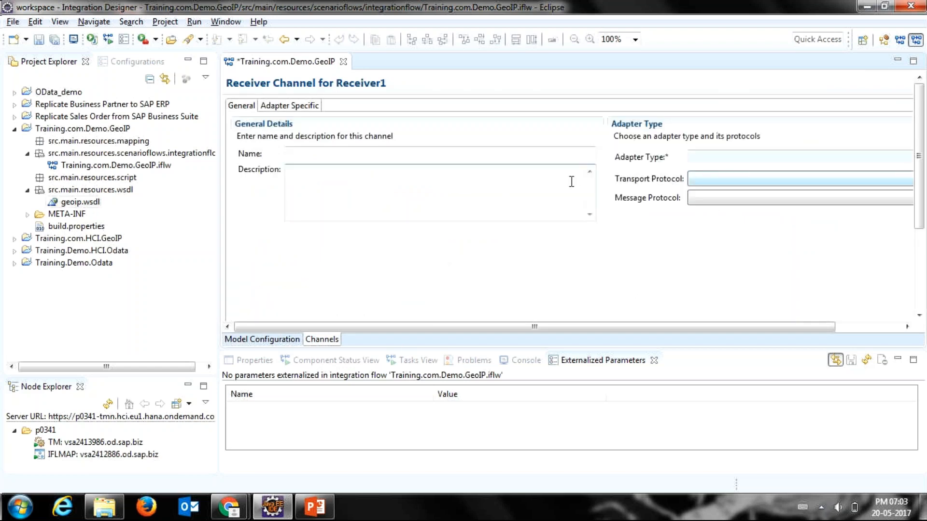
Step: Name the receiver channel GeoIPReceiver
click(336, 157)
text(G)
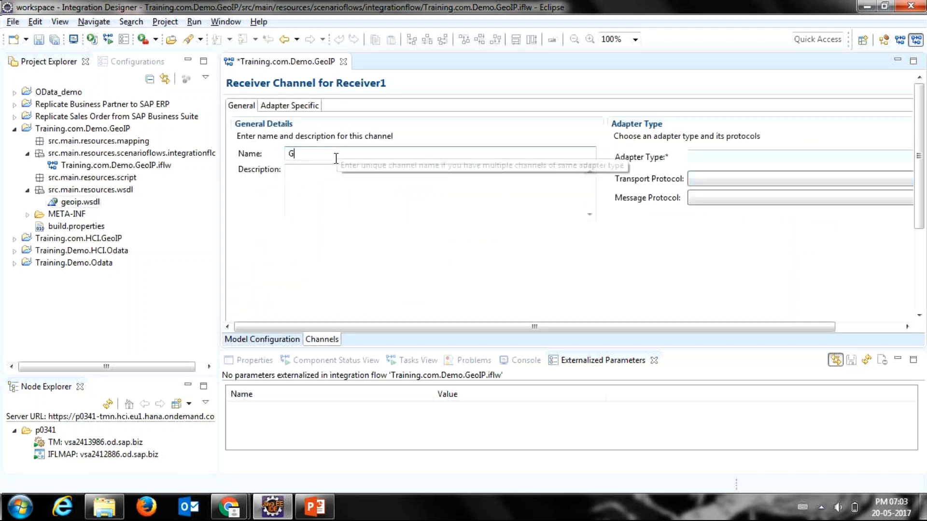
text(eoIP)
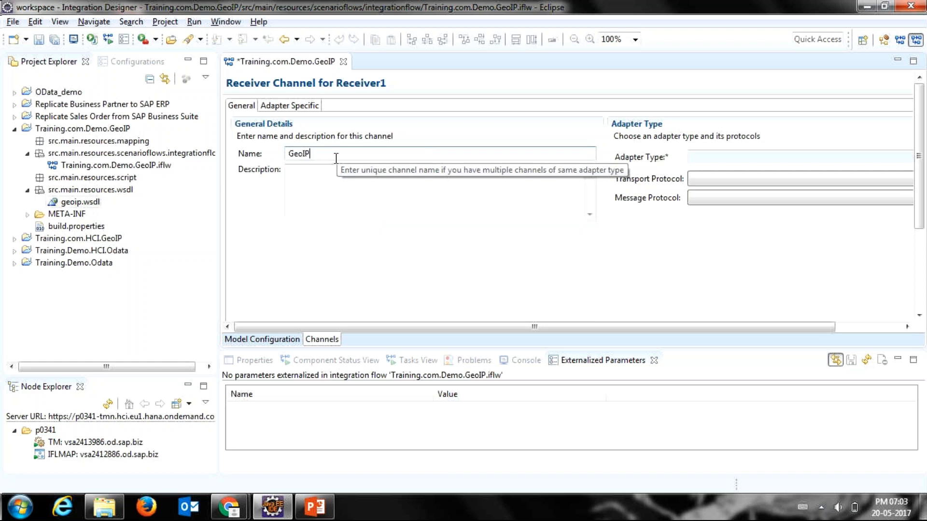
text(Receiver)
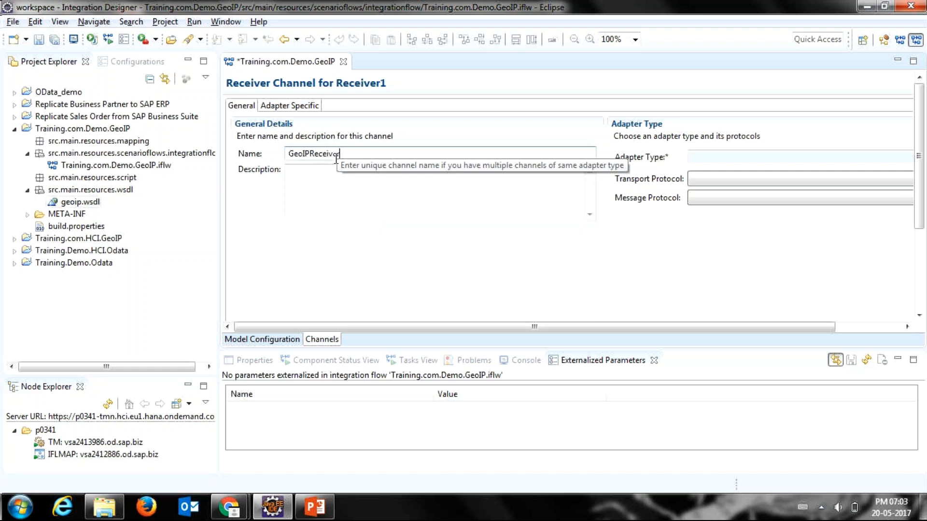
click(327, 214)
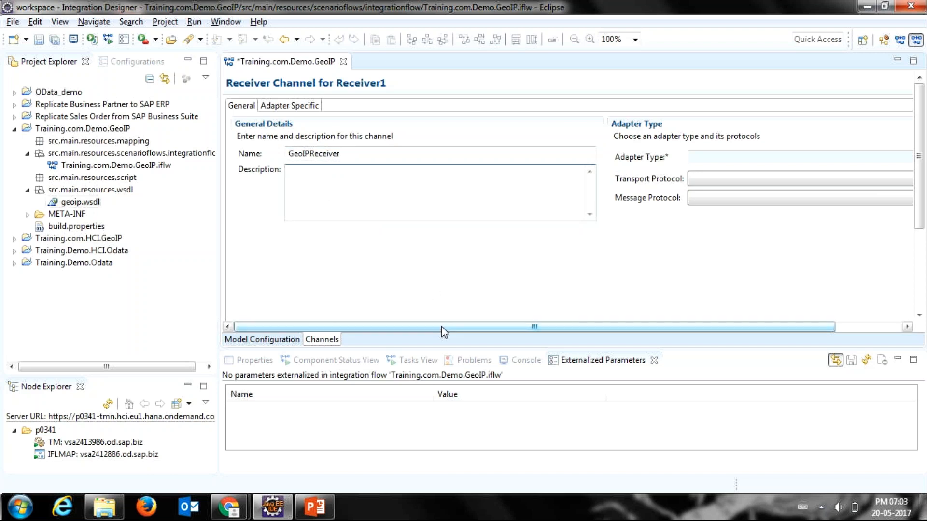
Step: Set the receiver channel's adapter type to SOAP and its message protocol to SOAP 1.x
drag(442, 326, 507, 330)
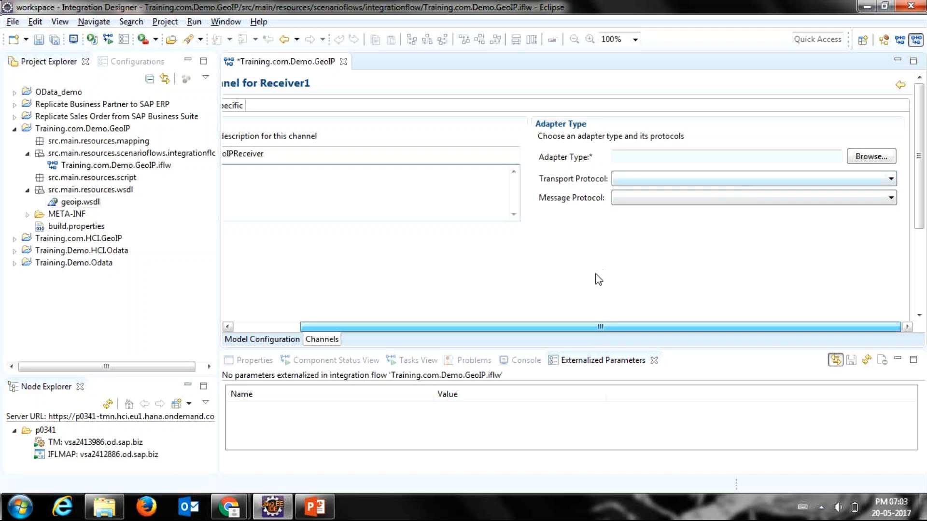
mouse_move(600, 331)
mouse_down()
mouse_move(545, 325)
mouse_move(560, 316)
mouse_move(590, 321)
mouse_up()
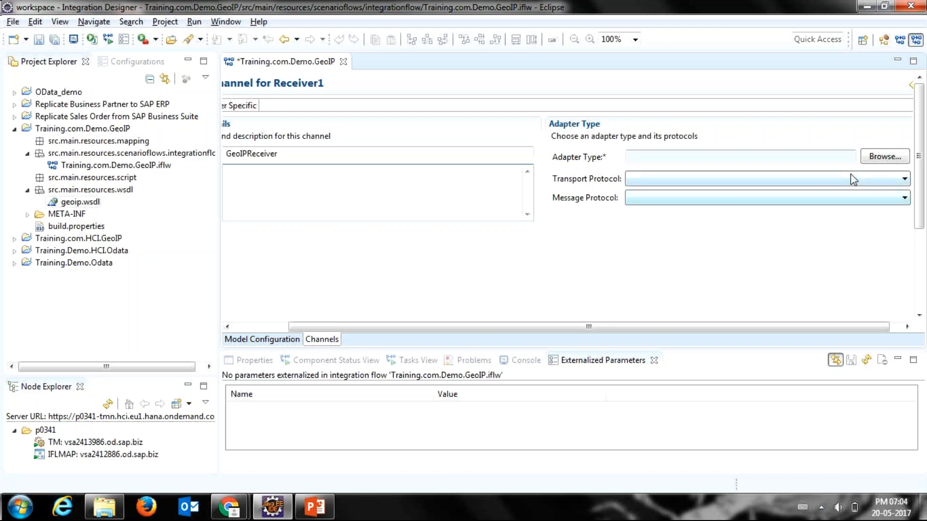
click(866, 157)
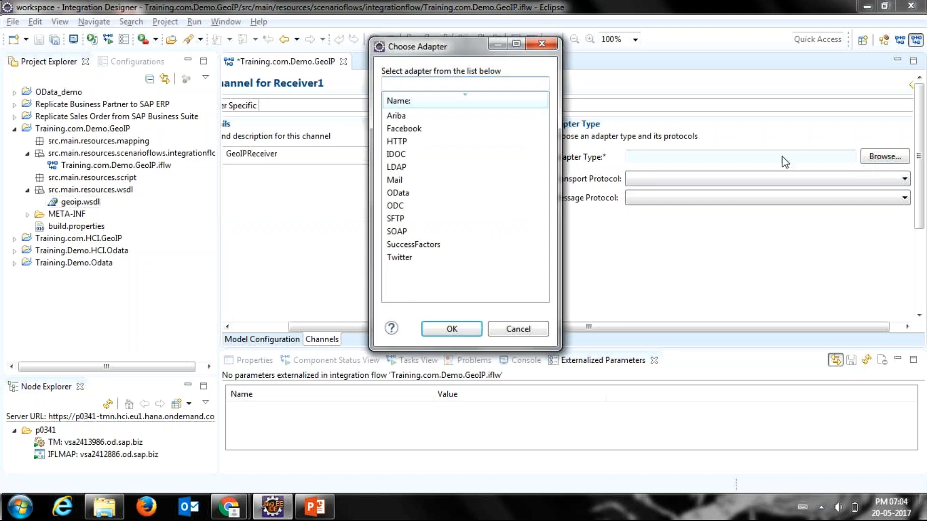
double_click(457, 232)
click(647, 198)
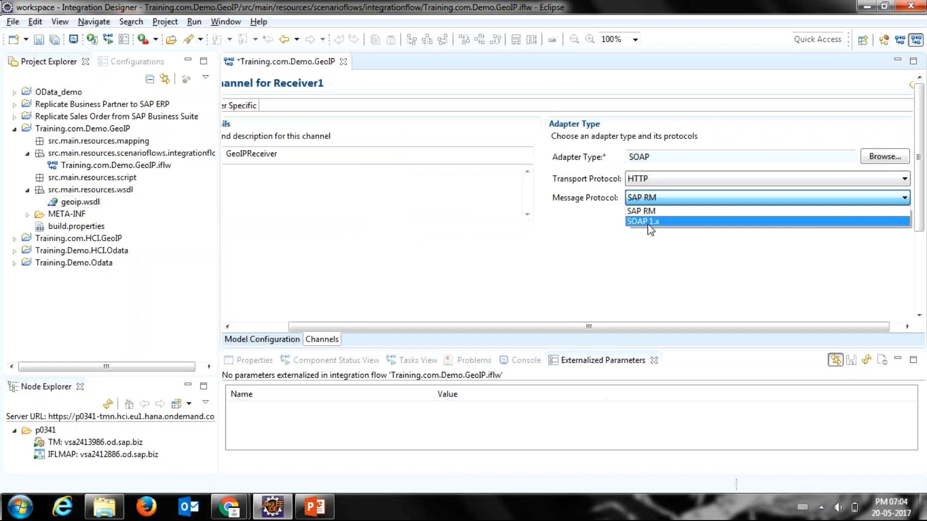
click(651, 222)
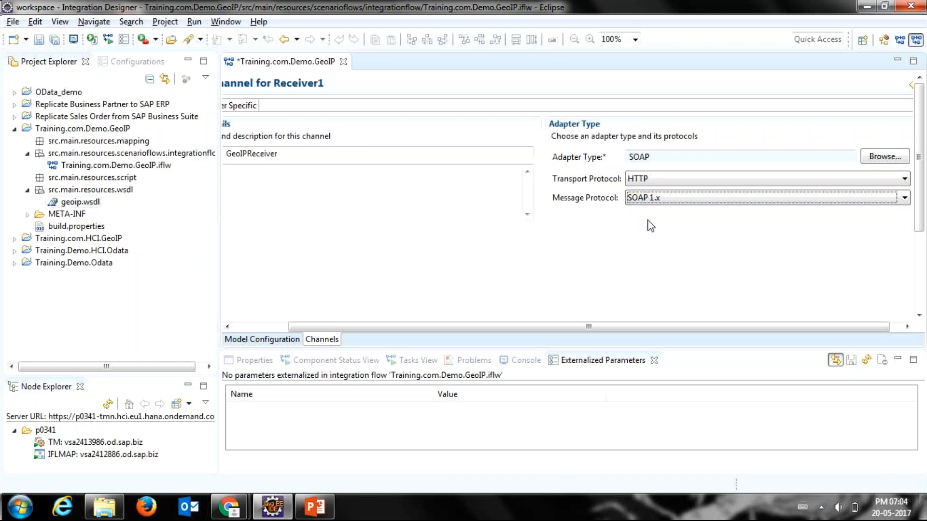
click(887, 162)
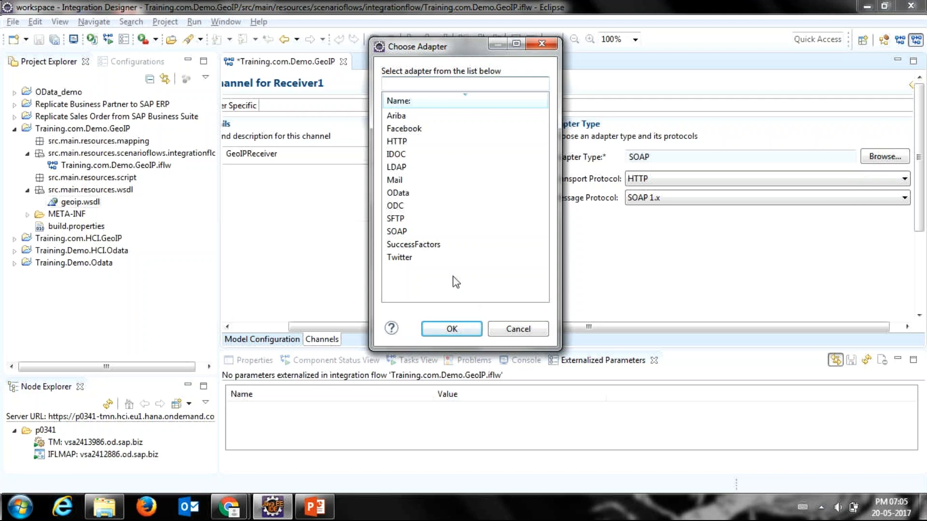
click(513, 327)
click(292, 106)
click(438, 155)
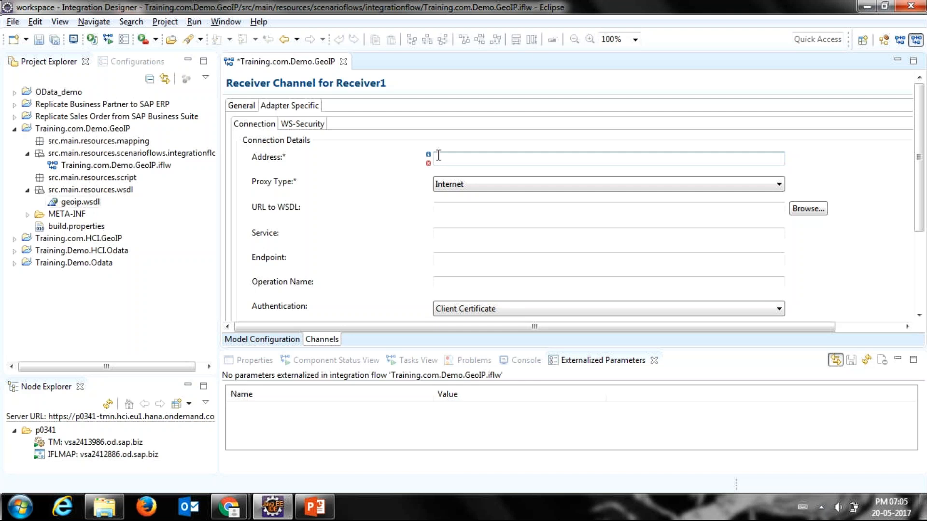
key(alt+Tab)
key(Escape)
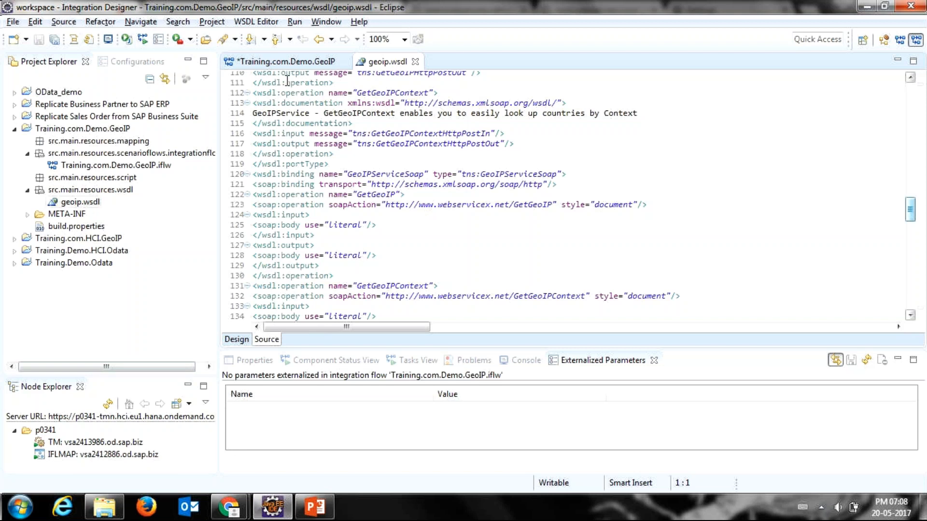
click(286, 64)
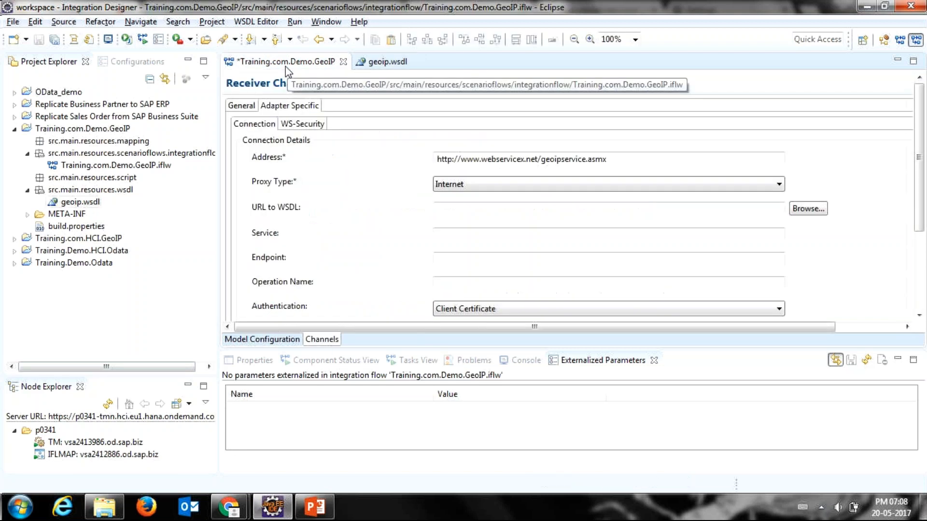
click(609, 159)
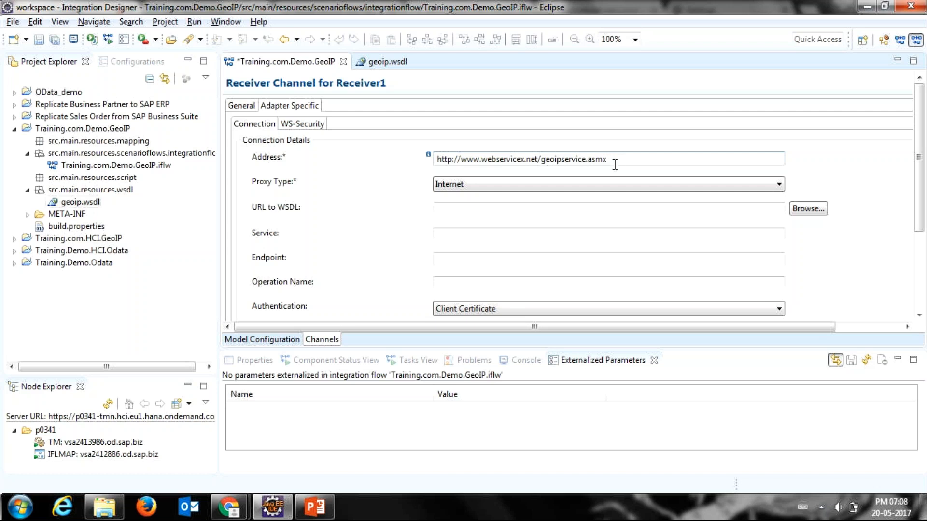
click(591, 187)
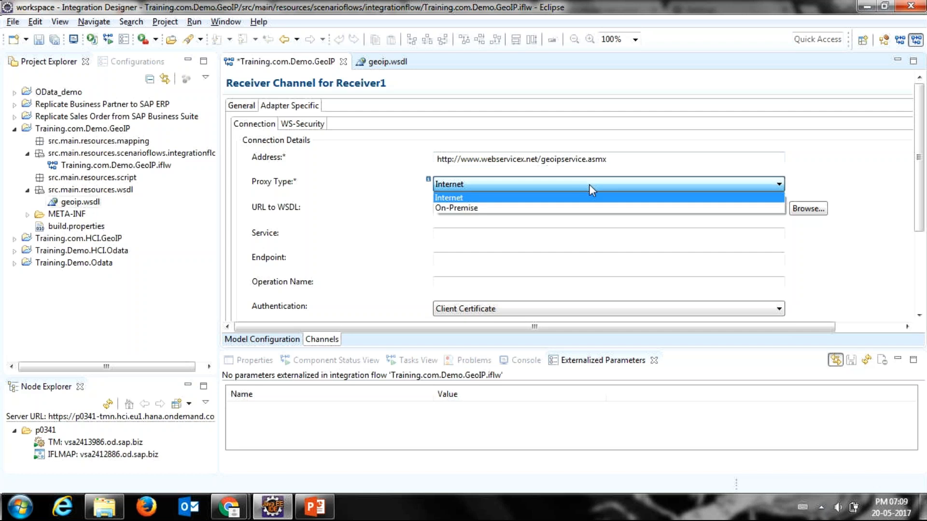
click(589, 184)
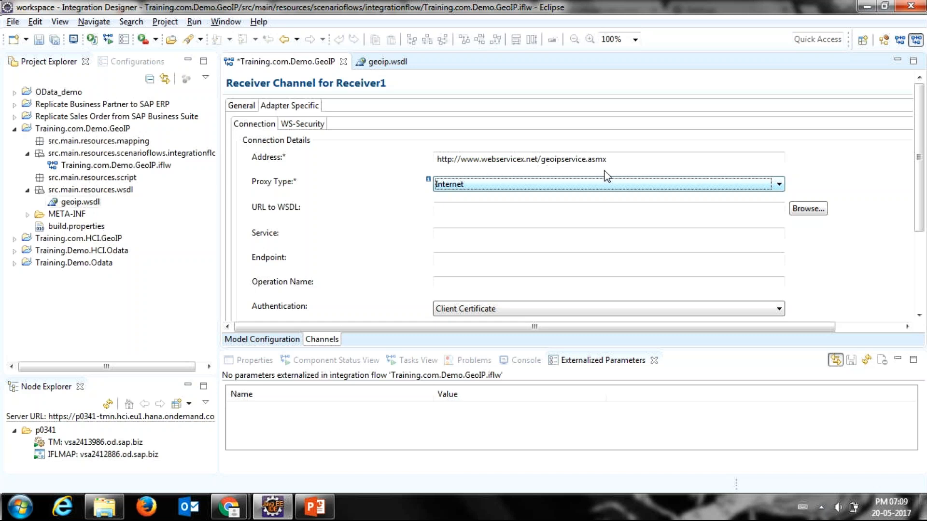
Step: Assign the geoip WSDL to the receiver channel, choosing the GeoIPServiceSoap port with the GetGeoIP operation
click(807, 208)
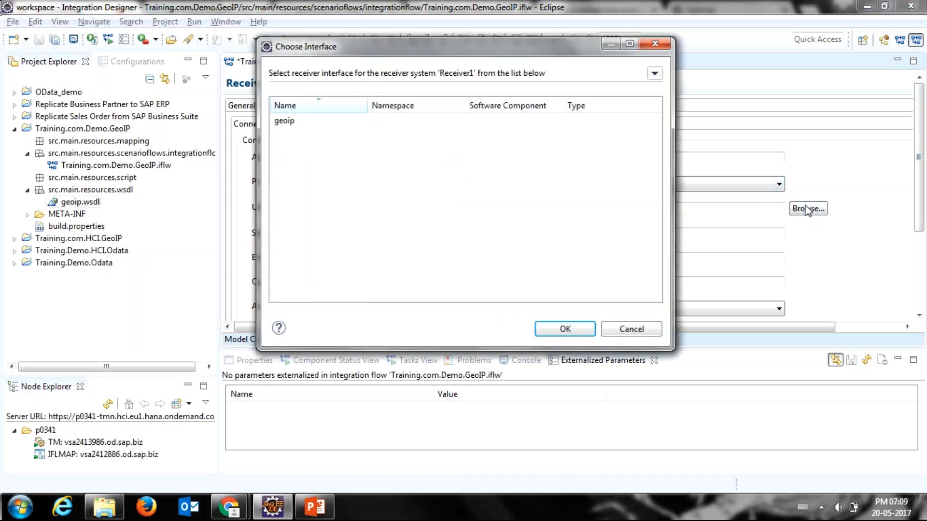
click(444, 126)
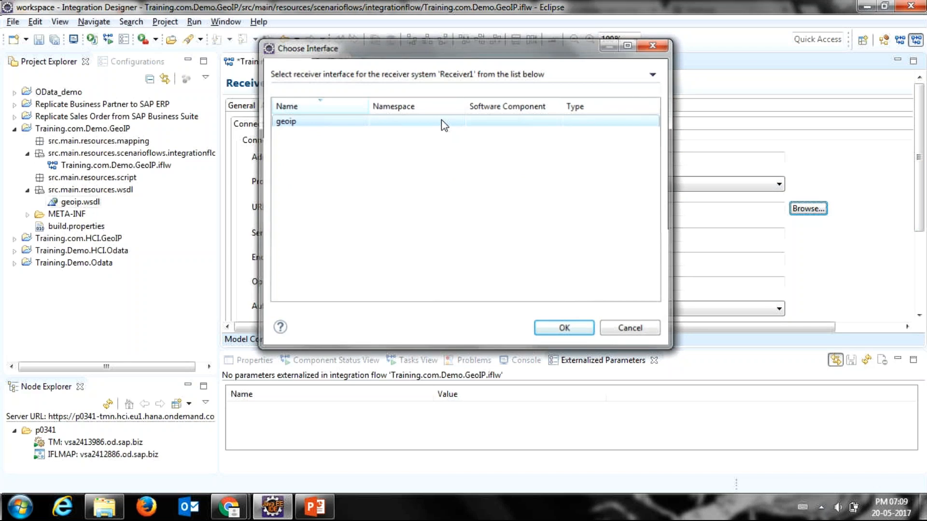
double_click(444, 125)
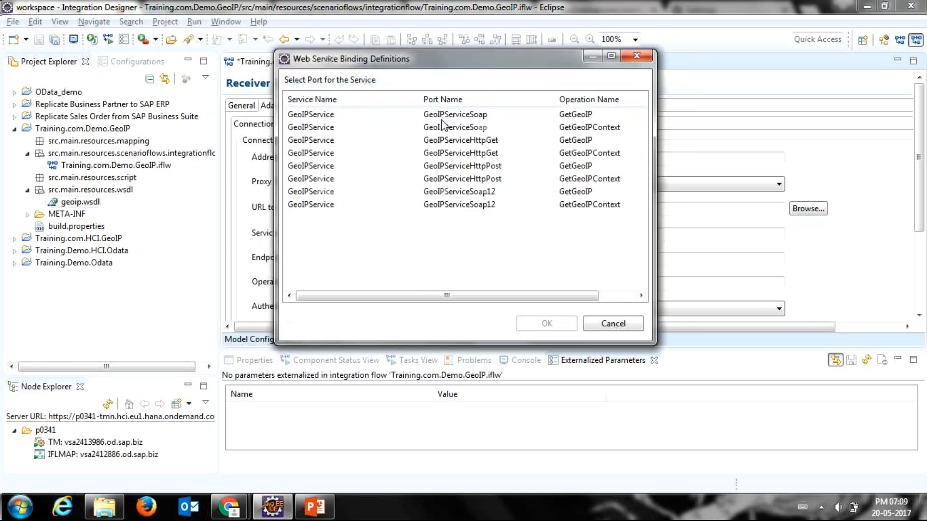
double_click(456, 114)
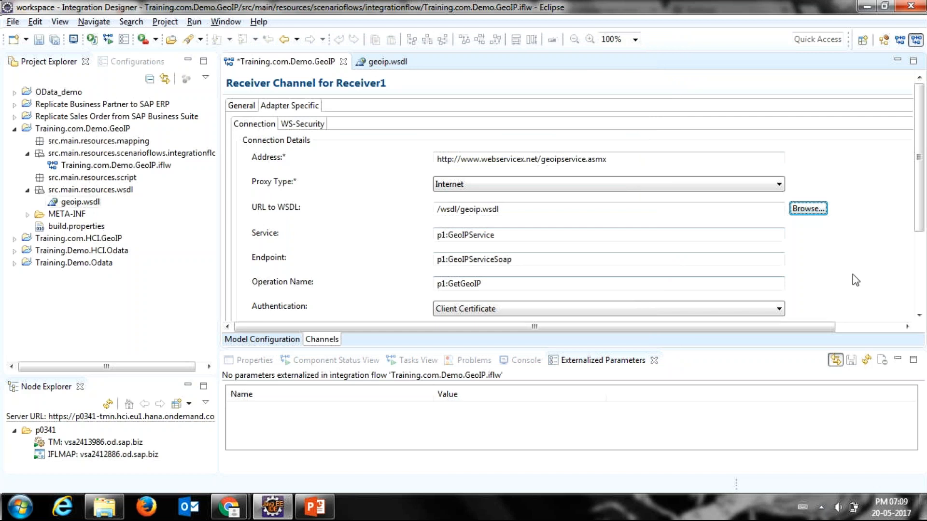
scroll(915, 238, down, 1)
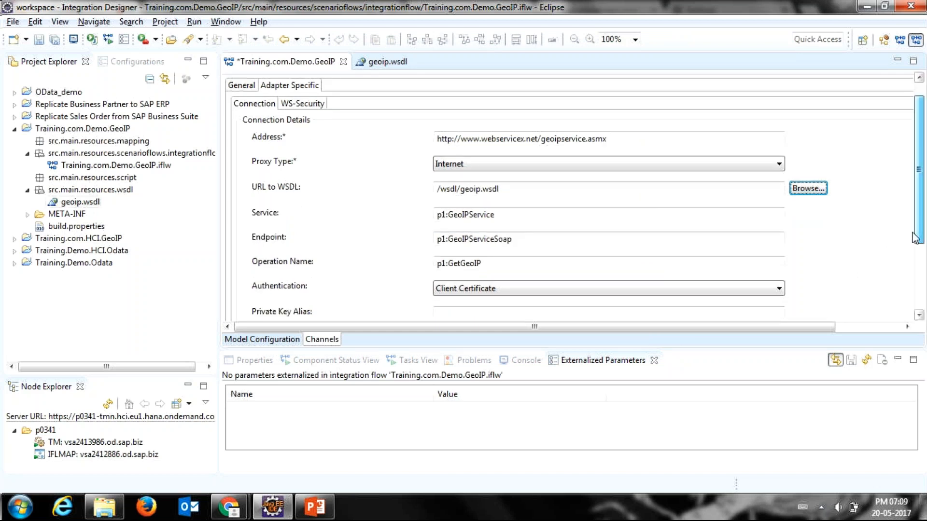
drag(912, 233, 912, 238)
drag(496, 165, 439, 145)
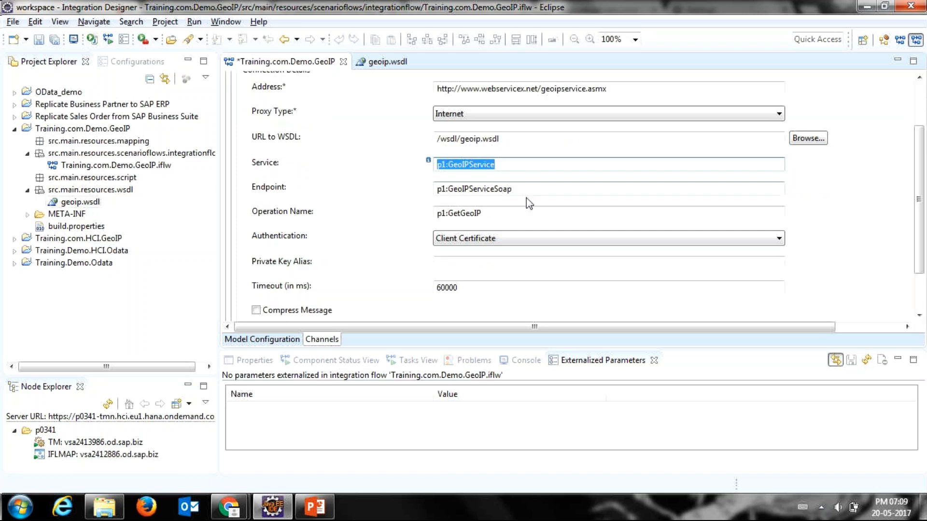
drag(531, 212, 436, 213)
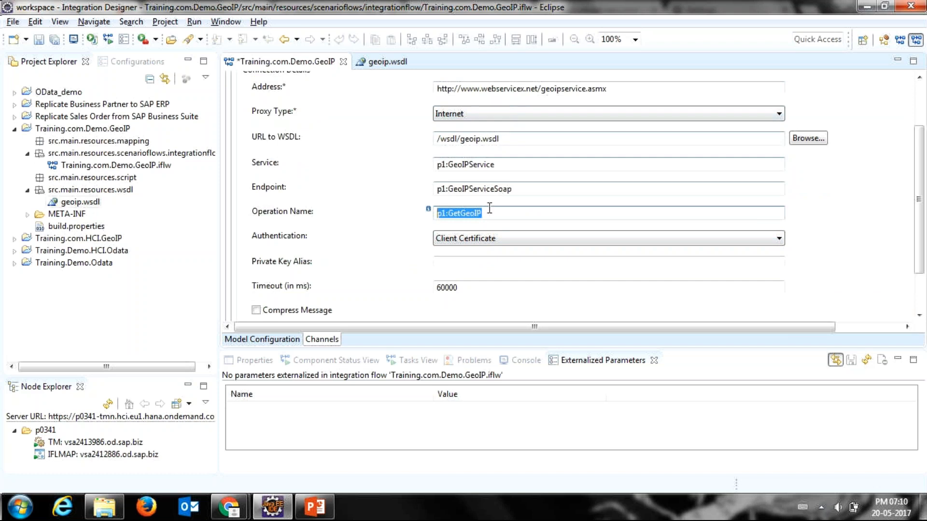
Step: Set the receiver channel's authentication to None and check its remaining connection settings
click(484, 244)
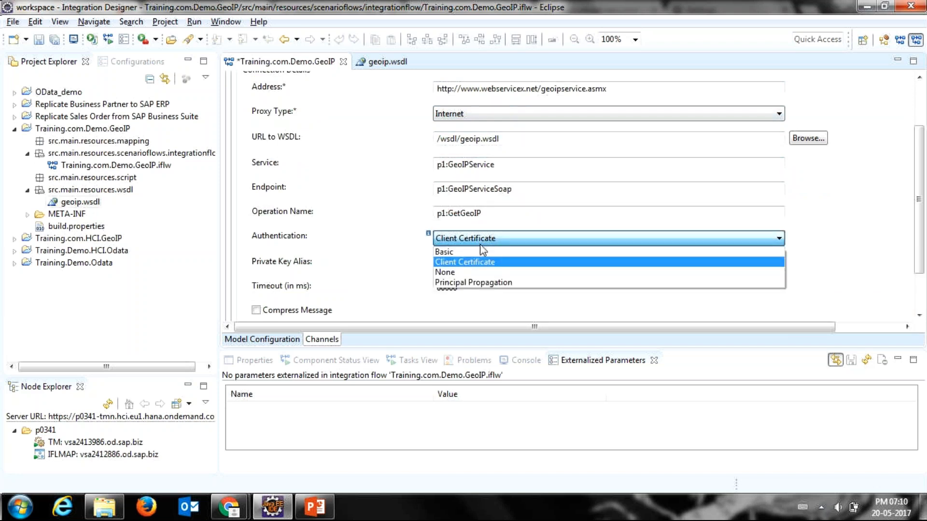
click(469, 273)
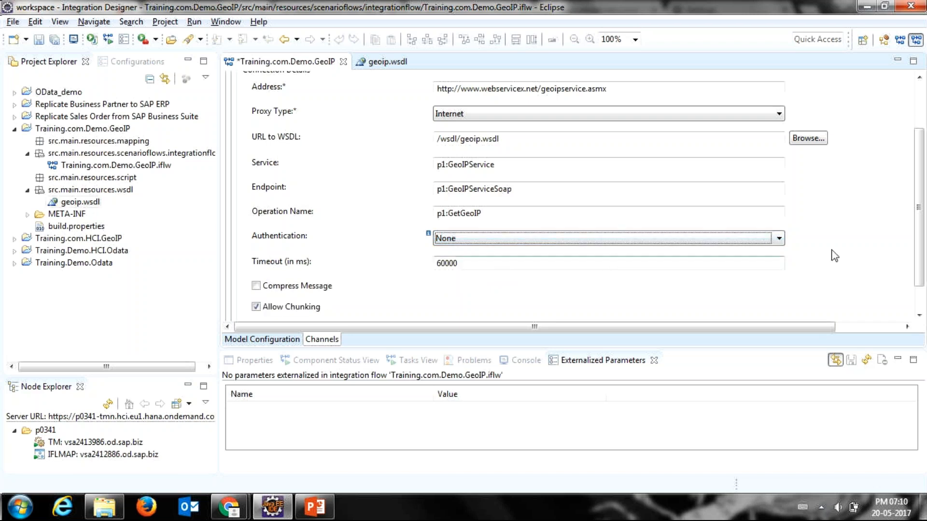
scroll(918, 277, down, 1)
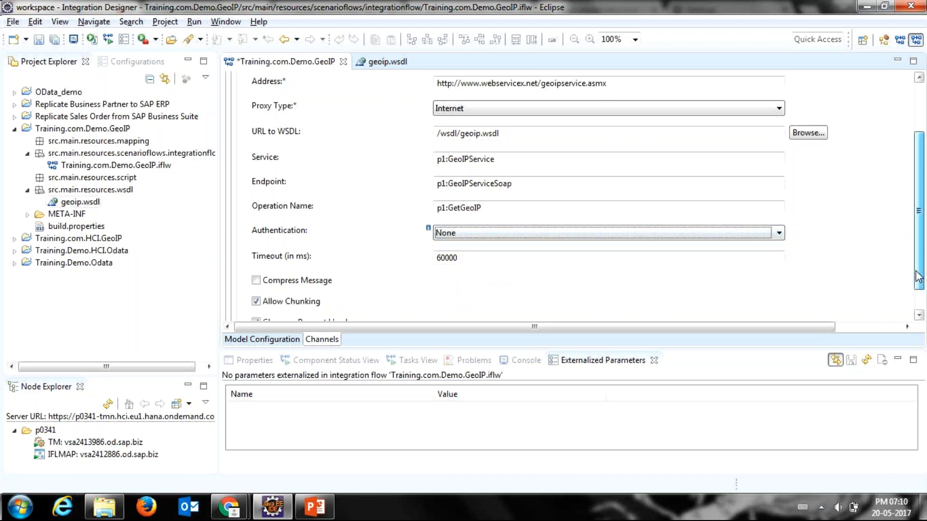
scroll(919, 278, down, 2)
scroll(893, 265, up, 5)
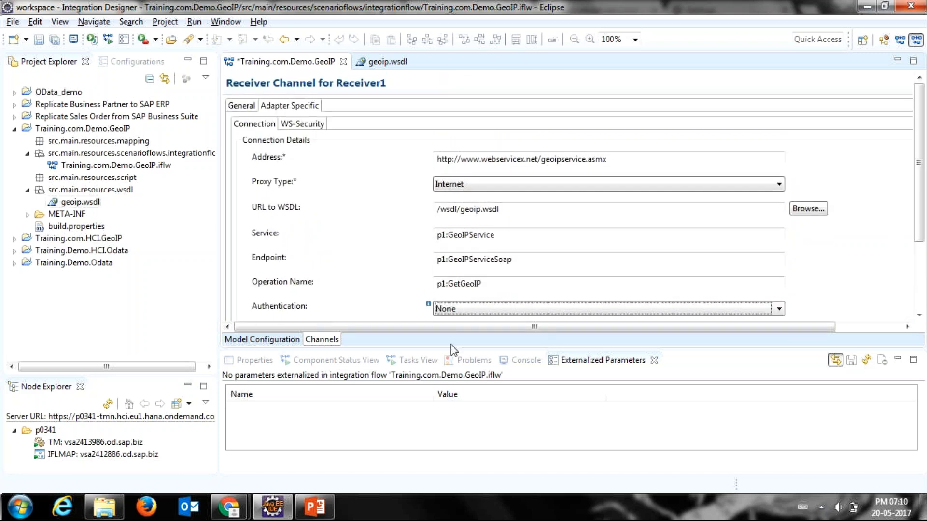
Step: Return to the integration flow model and save the Training.com.Demo.GeoIP flow
click(296, 340)
click(313, 343)
click(263, 343)
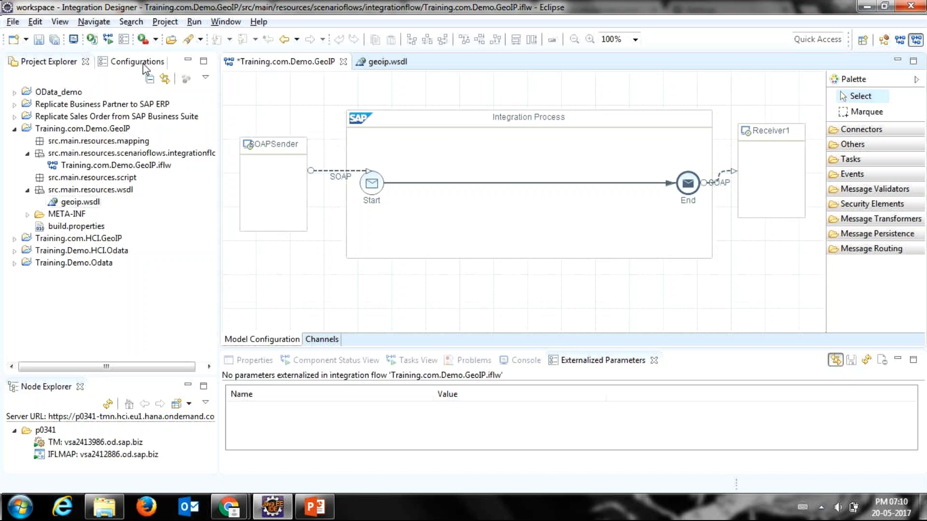
click(40, 40)
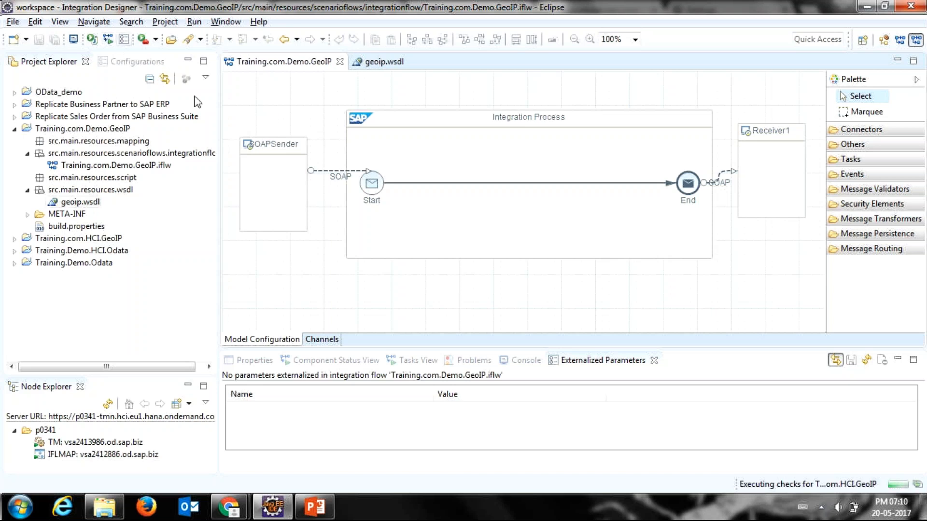
Step: Execute the checks on the Training.com.Demo.GeoIP integration flow
mouse_move(431, 193)
right_click(301, 88)
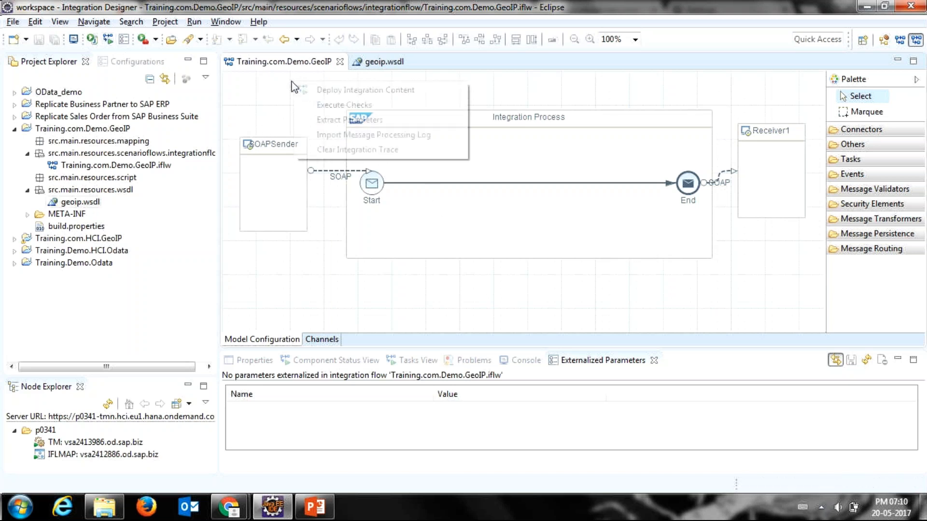
click(265, 108)
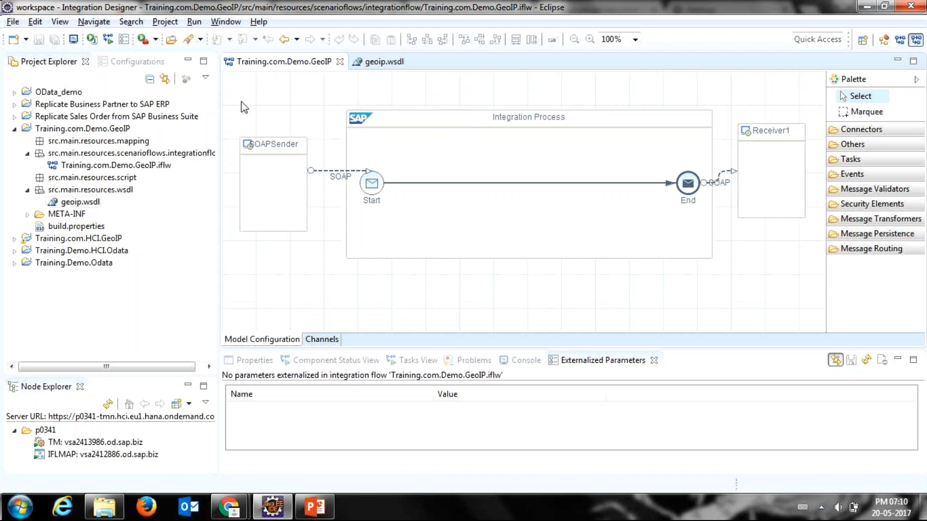
right_click(265, 92)
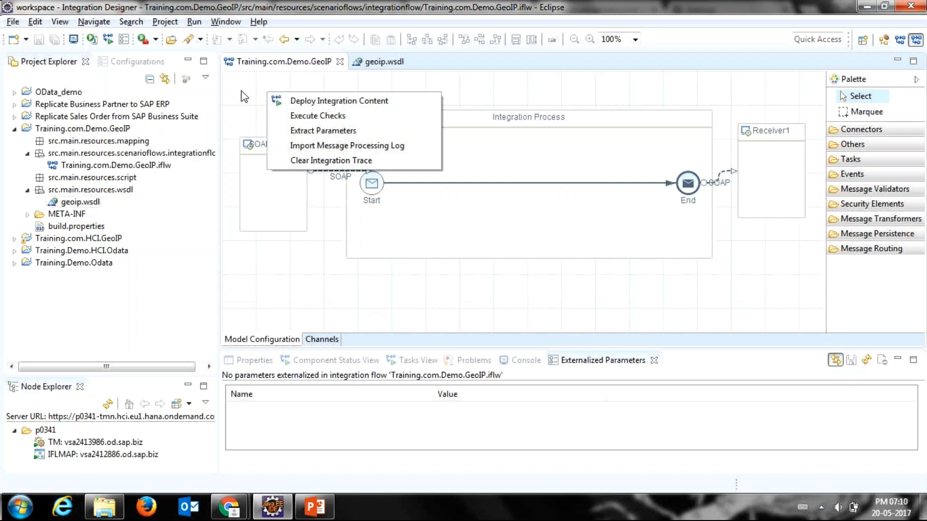
click(244, 96)
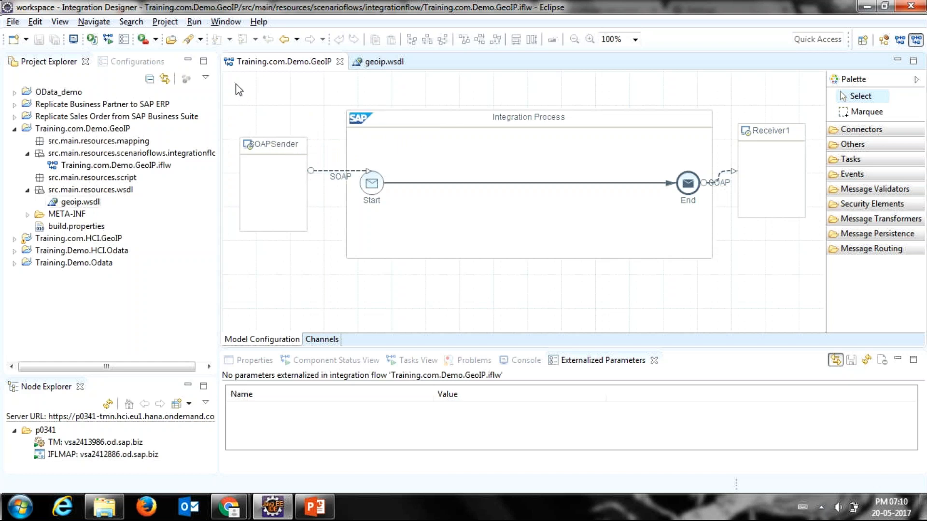
click(292, 159)
right_click(267, 94)
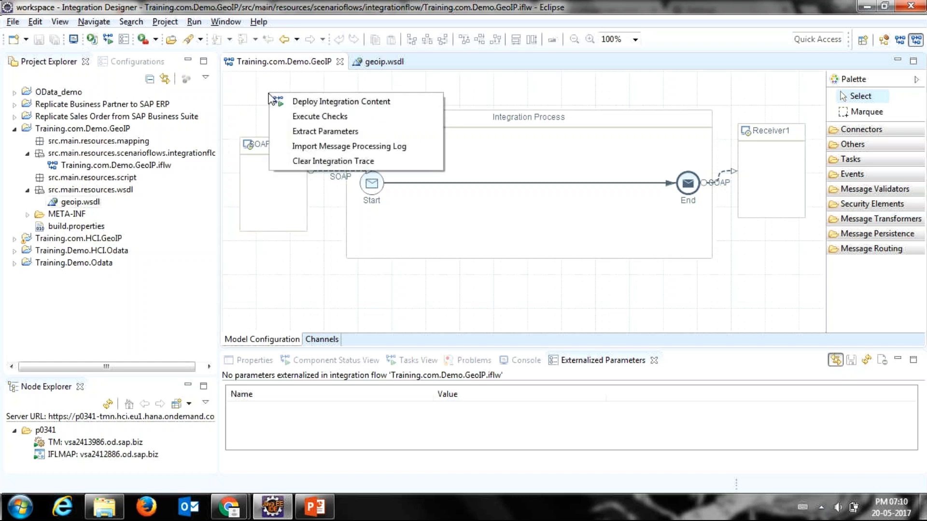
click(291, 117)
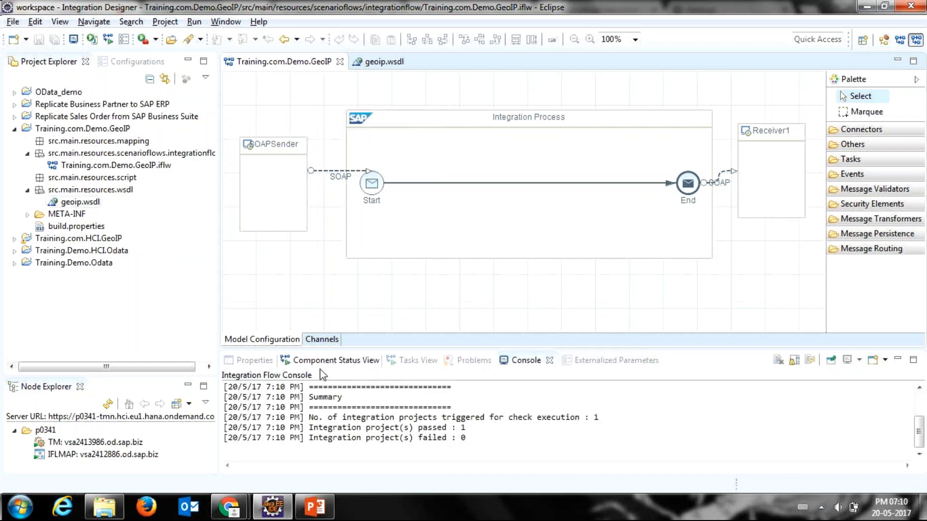
Step: Enlarge the console to review the check execution summary, then shrink it again
drag(703, 347, 703, 263)
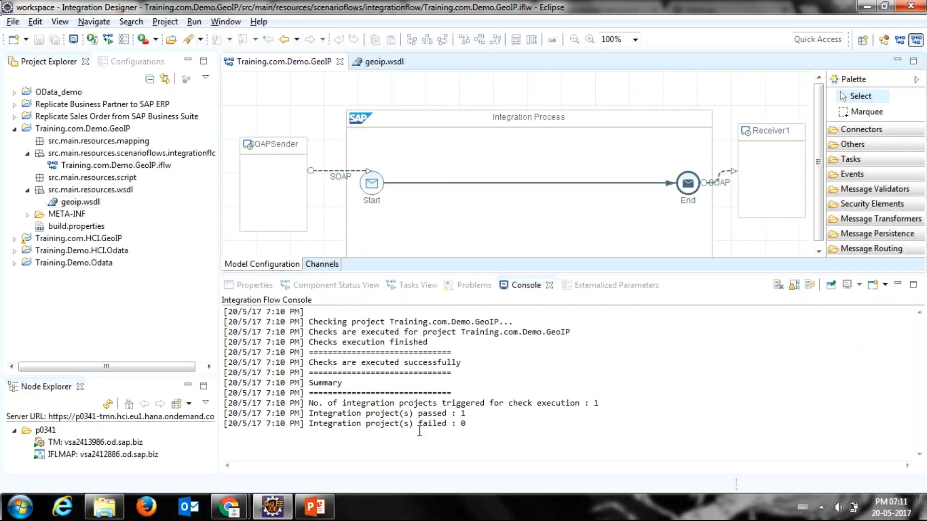
click(339, 410)
drag(339, 410, 462, 413)
drag(365, 362, 439, 363)
drag(379, 414, 473, 418)
click(472, 420)
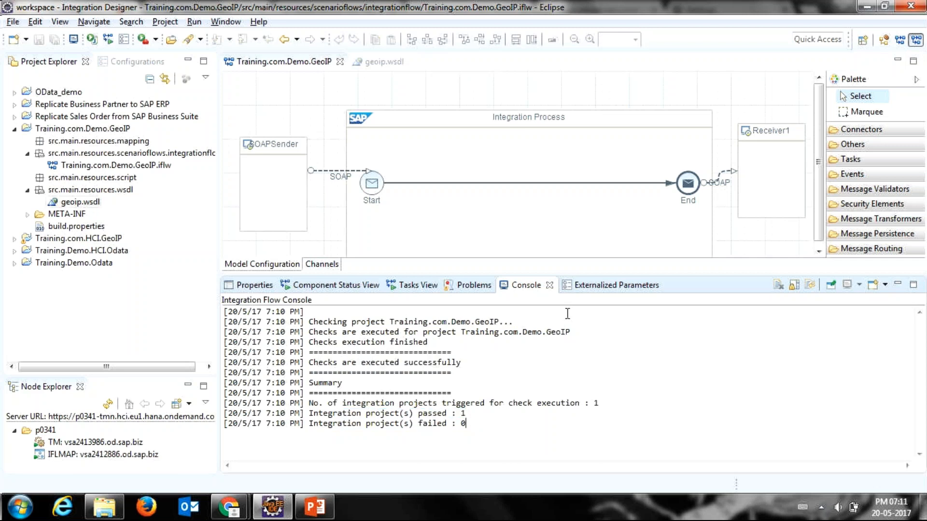
drag(579, 274, 579, 354)
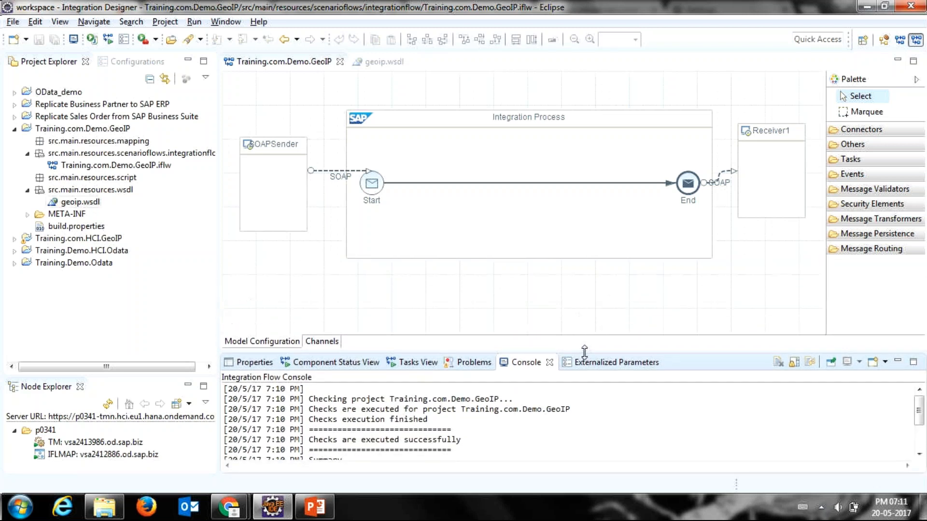
Step: Collapse the modelling palette and make the console area slightly taller
click(917, 81)
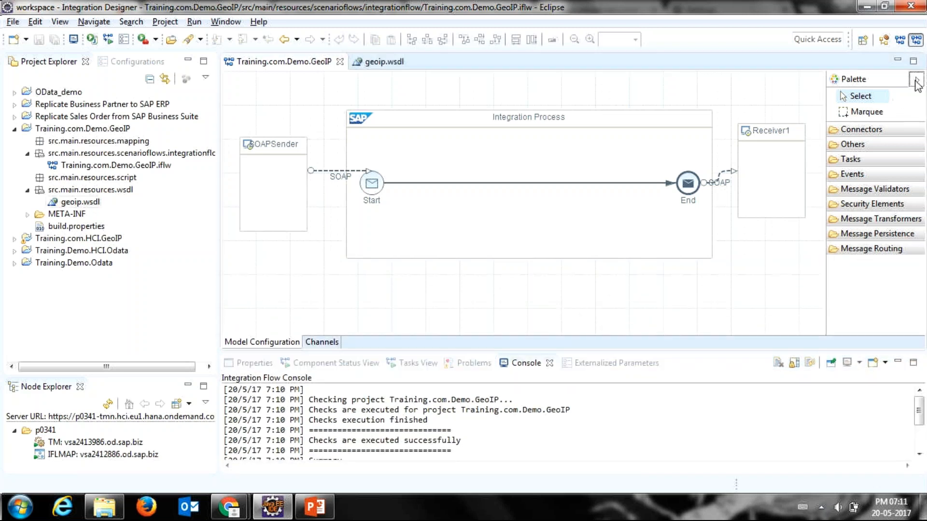
click(917, 81)
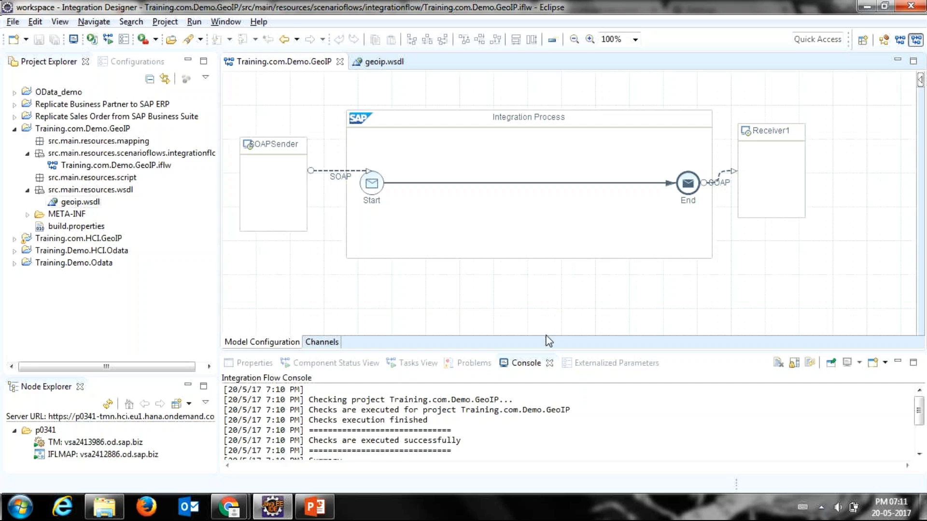
drag(540, 351, 541, 329)
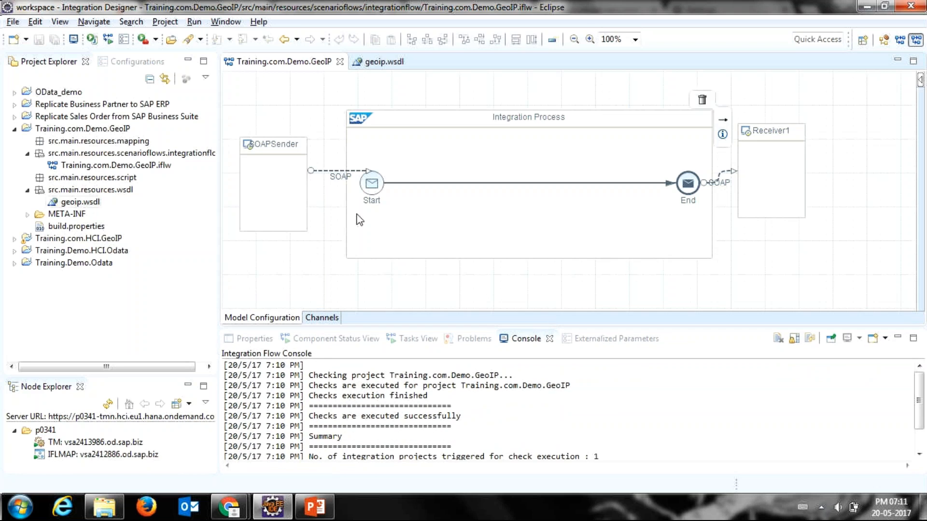
Step: Deploy the Training.com.Demo.GeoIP integration content to tenant p0341 and acknowledge the deployment notice
right_click(261, 102)
right_click(261, 100)
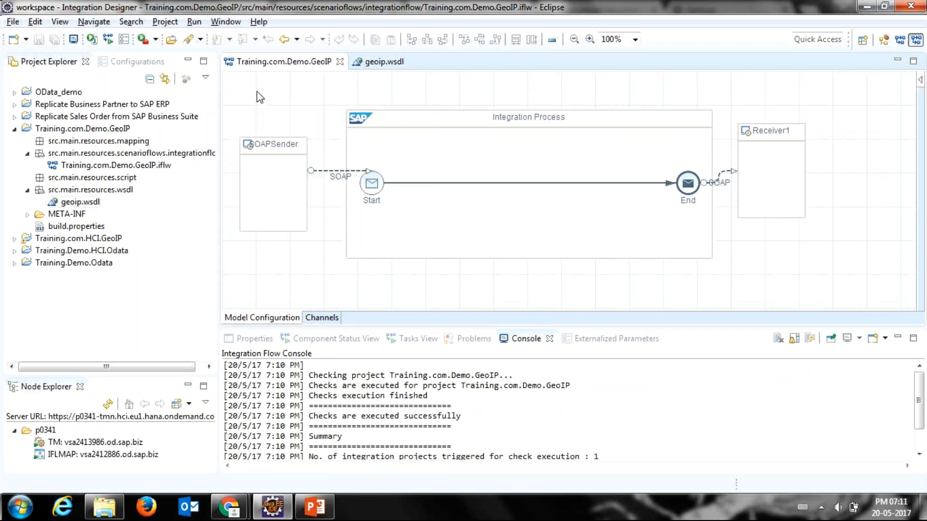
right_click(251, 91)
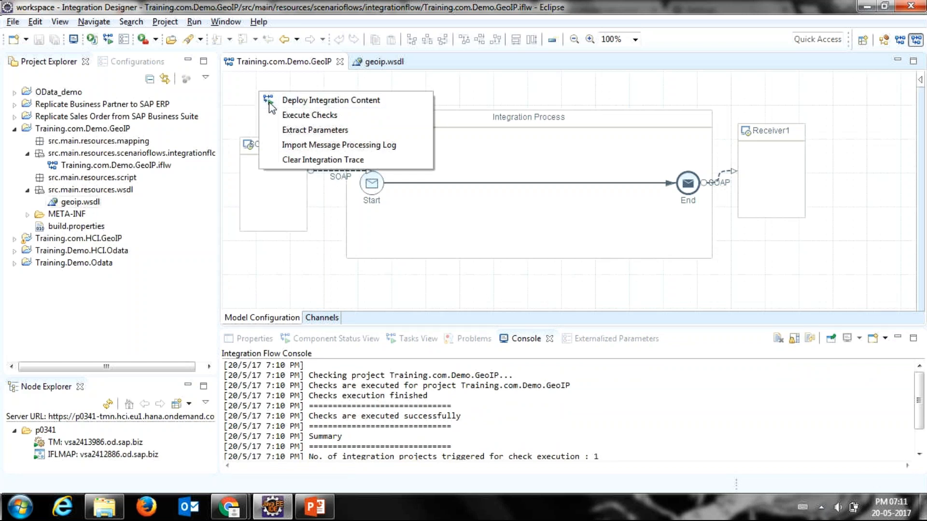
click(282, 100)
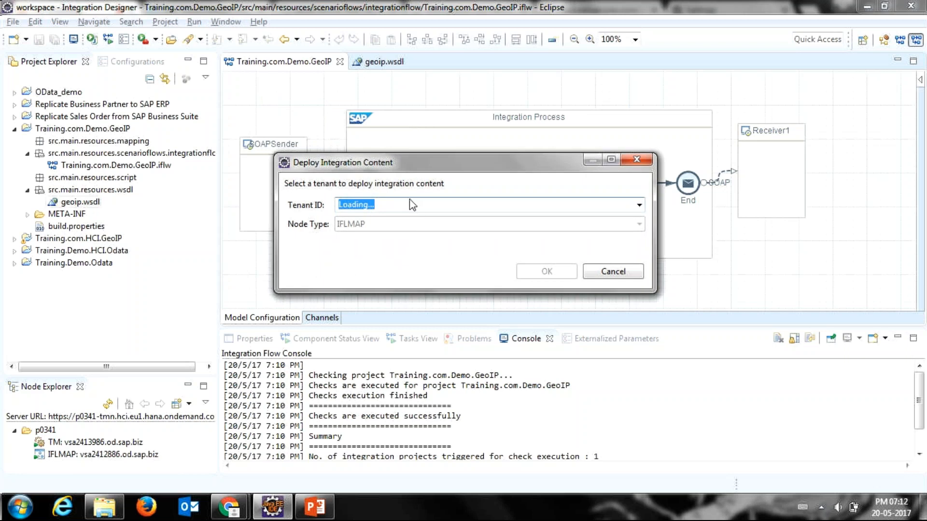
click(424, 208)
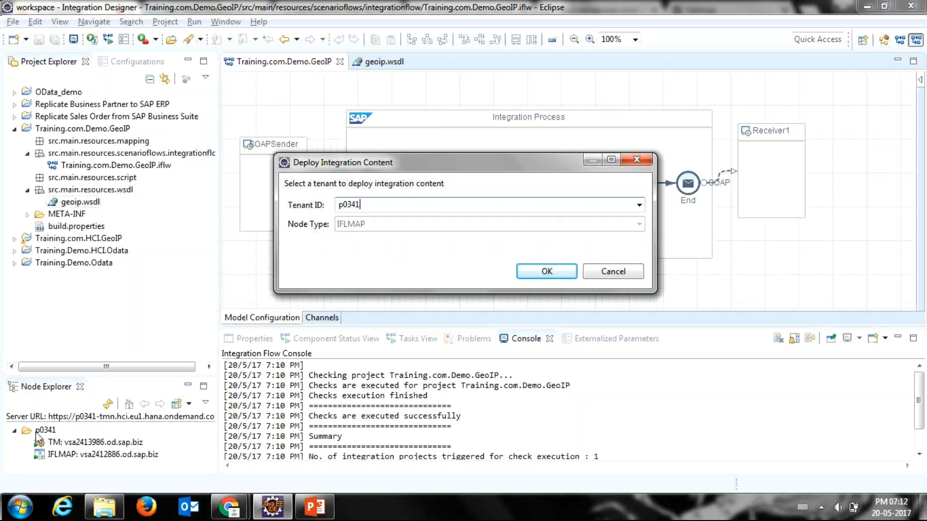
click(638, 205)
click(628, 220)
click(529, 273)
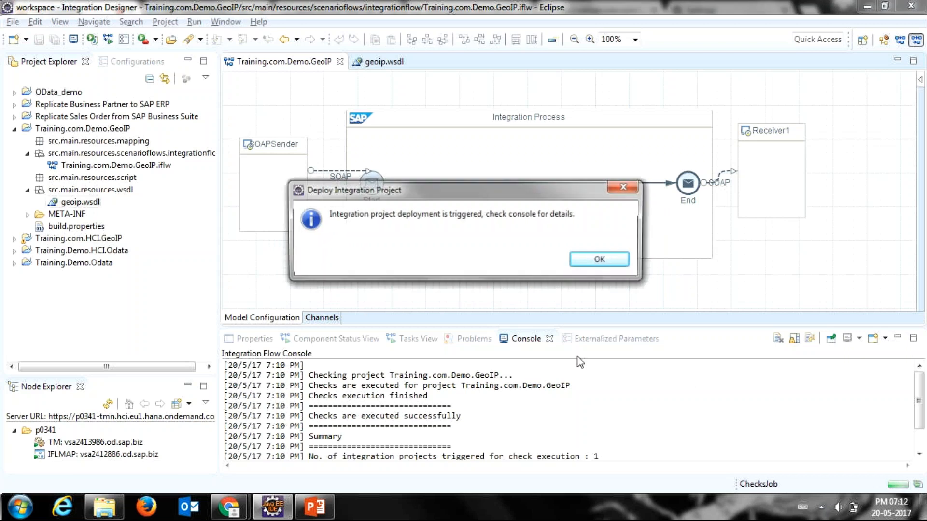
click(599, 261)
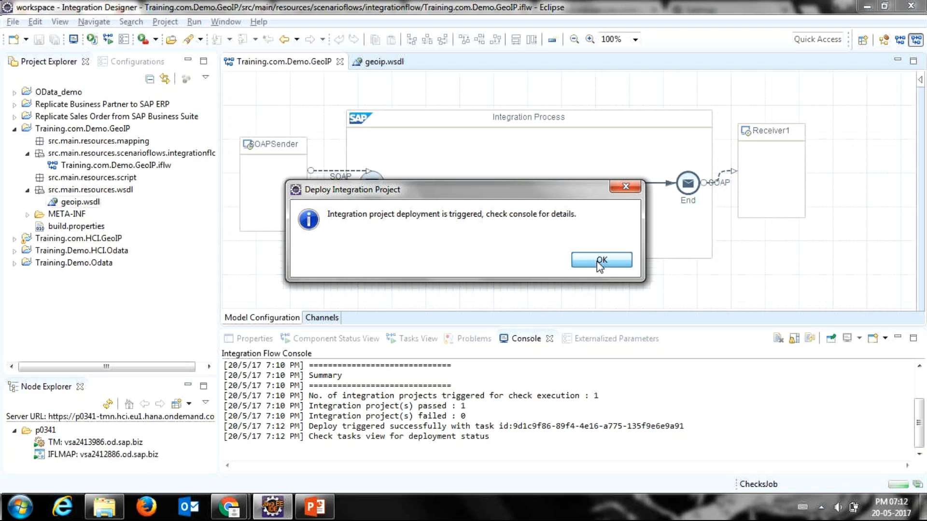
click(597, 262)
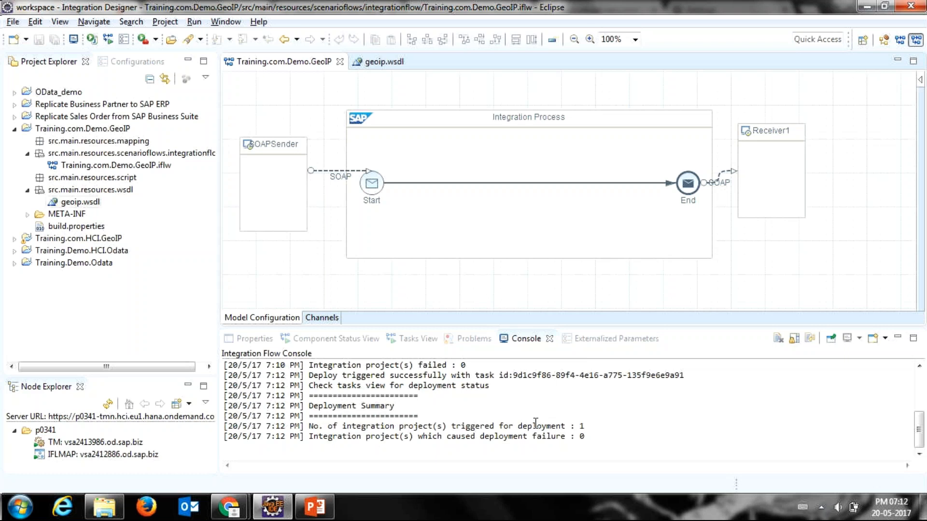
Step: Review the deployment summary for the integration project in the console
drag(361, 385, 443, 394)
drag(386, 433, 486, 418)
click(410, 428)
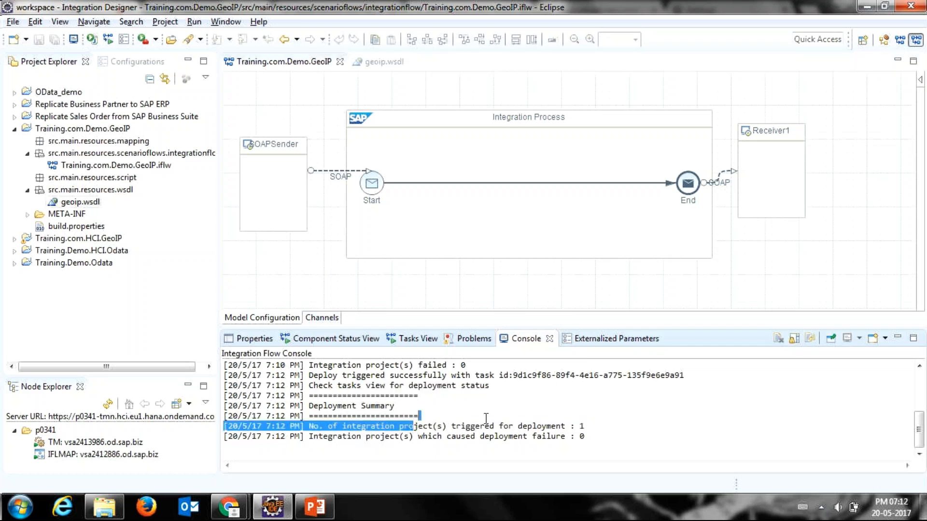
click(511, 421)
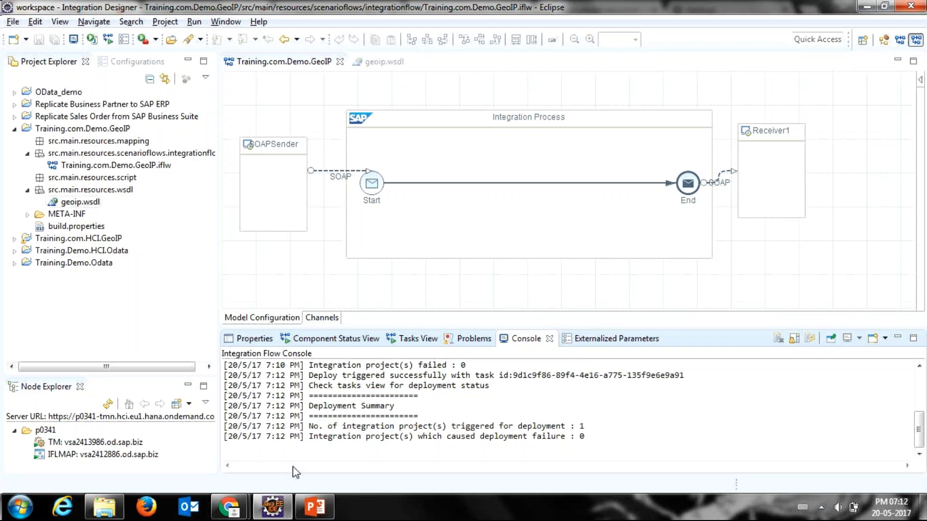
Step: Switch to SAP Cloud Platform Integration in Chrome, open the Design area and renew the expired session
mouse_move(238, 509)
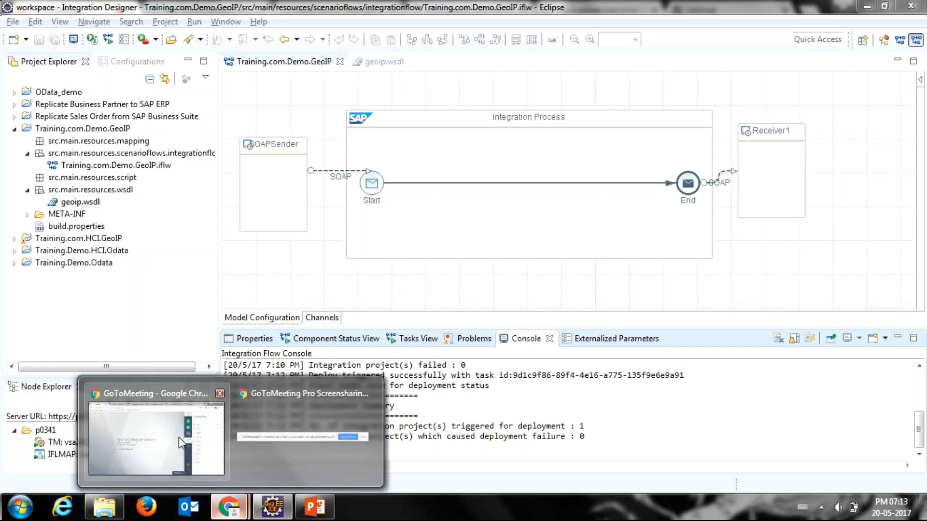
click(179, 436)
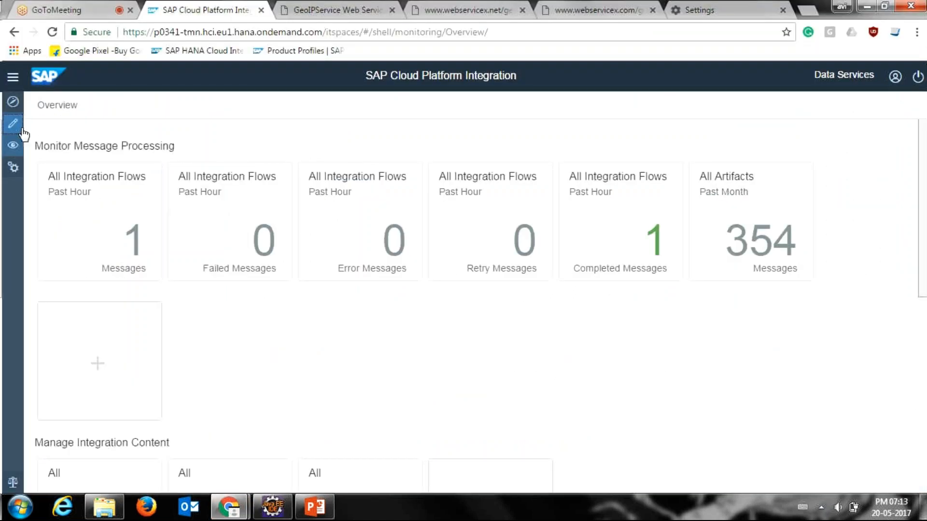
click(13, 124)
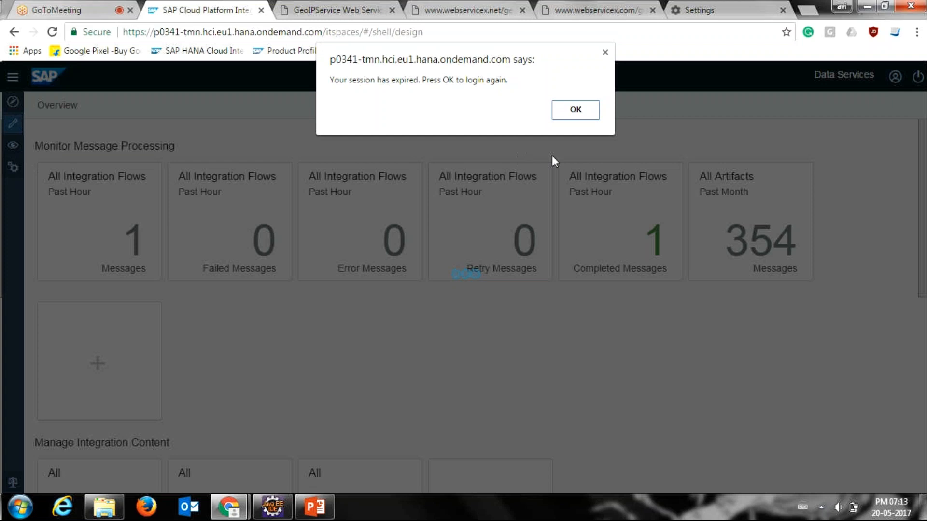
click(572, 115)
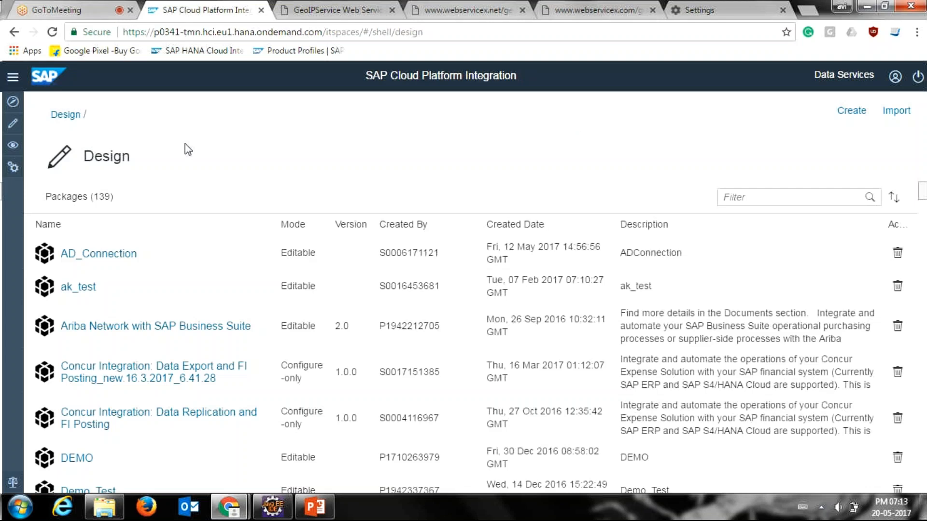
Step: Open the monitoring overview and show the integration content that has the Started status
click(13, 146)
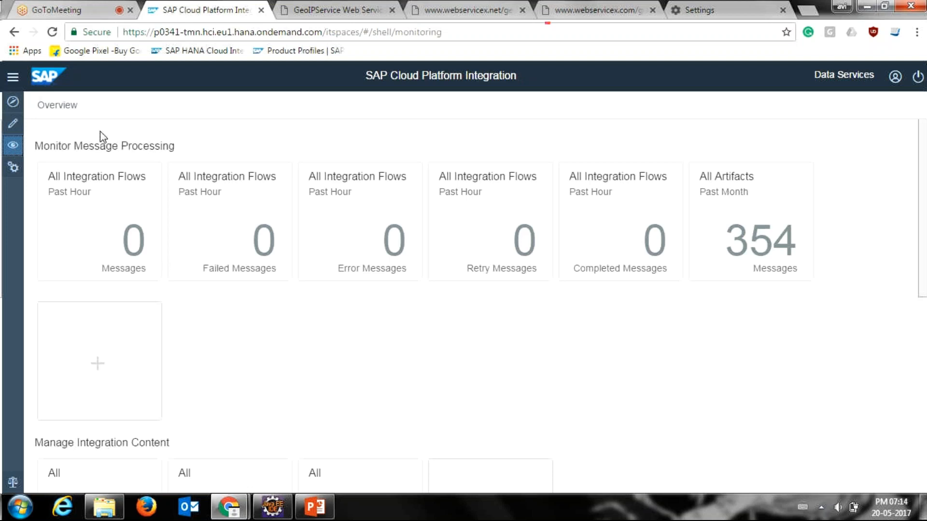
drag(925, 210, 923, 281)
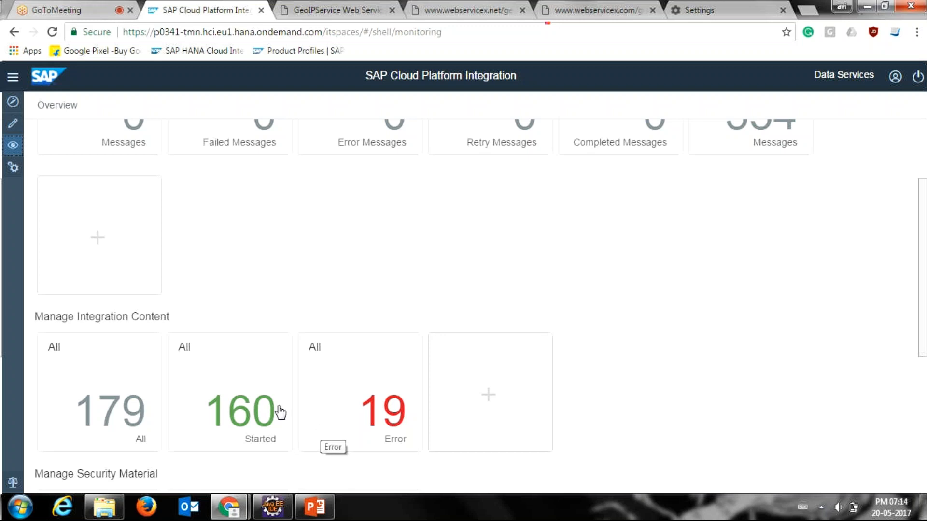
click(253, 407)
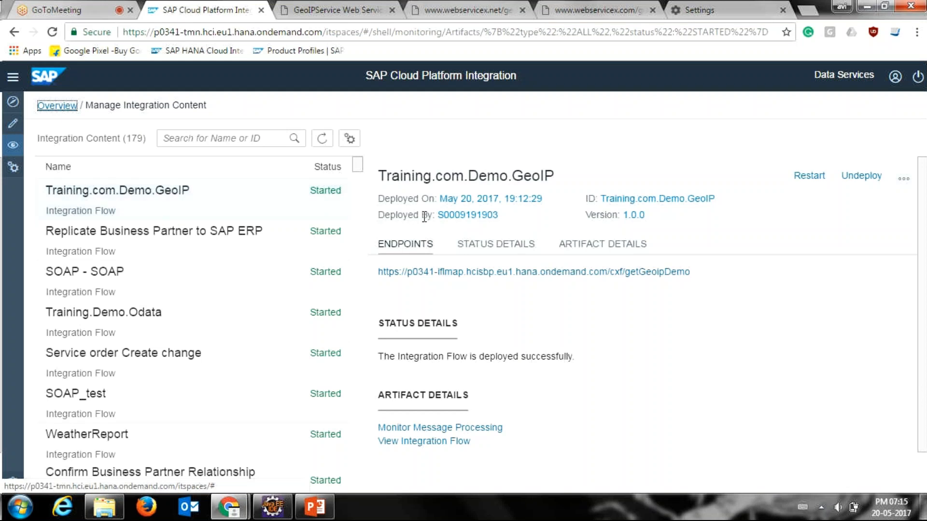
Step: Examine the deployer, deployment time, ID and endpoint URL of the deployed Training.com.Demo.GeoIP flow
drag(433, 218, 499, 217)
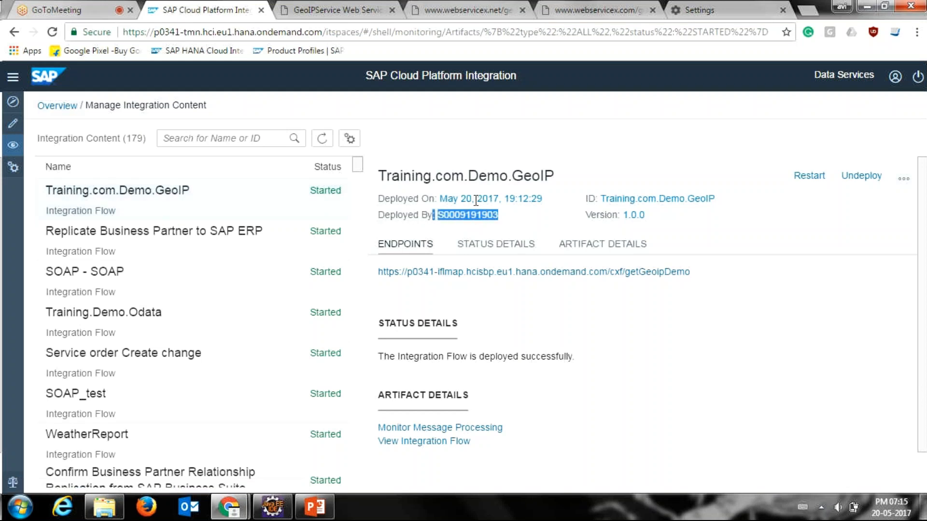
drag(440, 198, 548, 211)
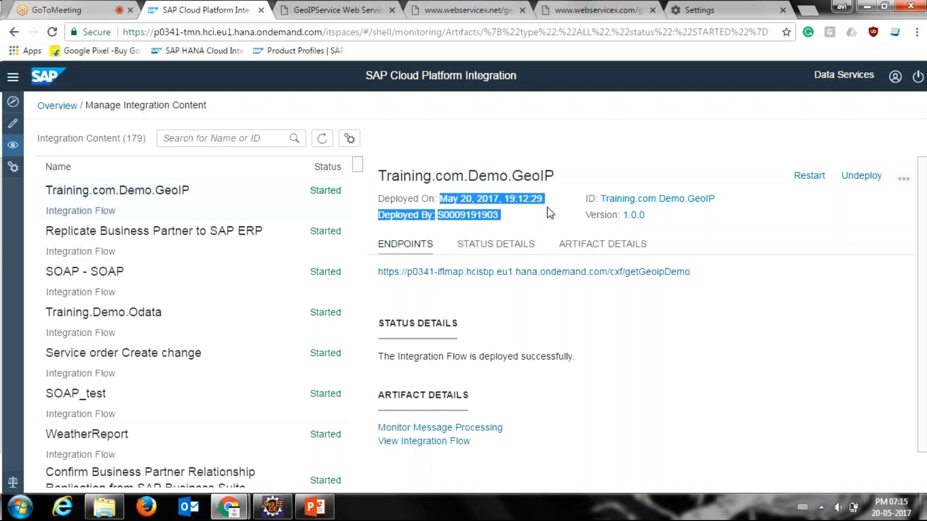
drag(601, 198, 713, 198)
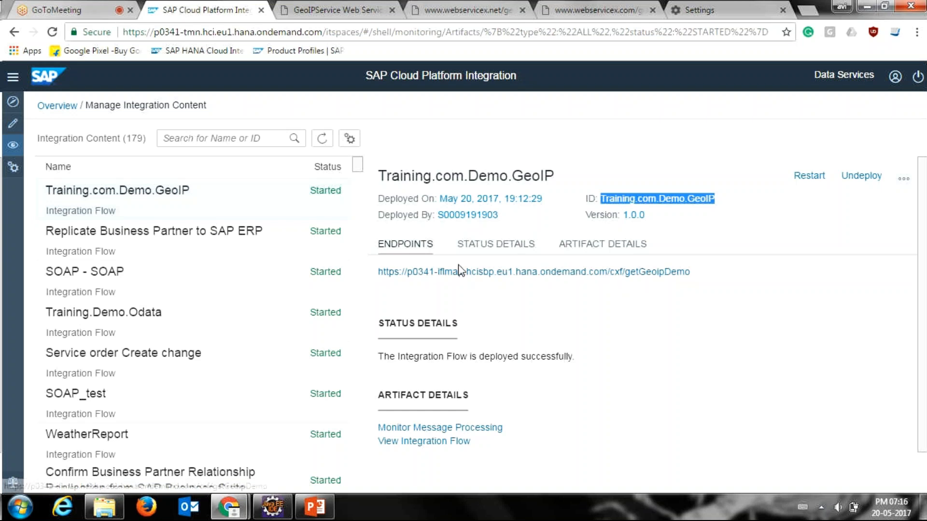
click(371, 273)
drag(370, 272, 696, 283)
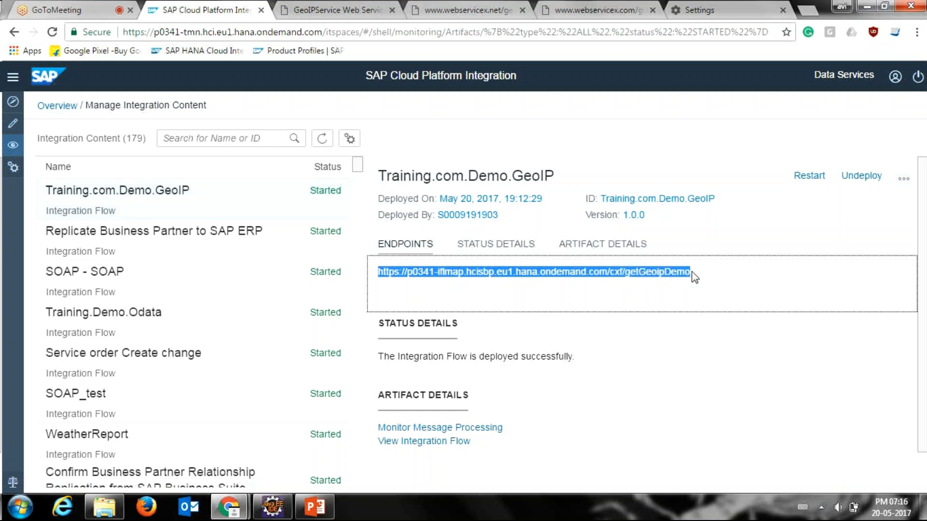
click(694, 277)
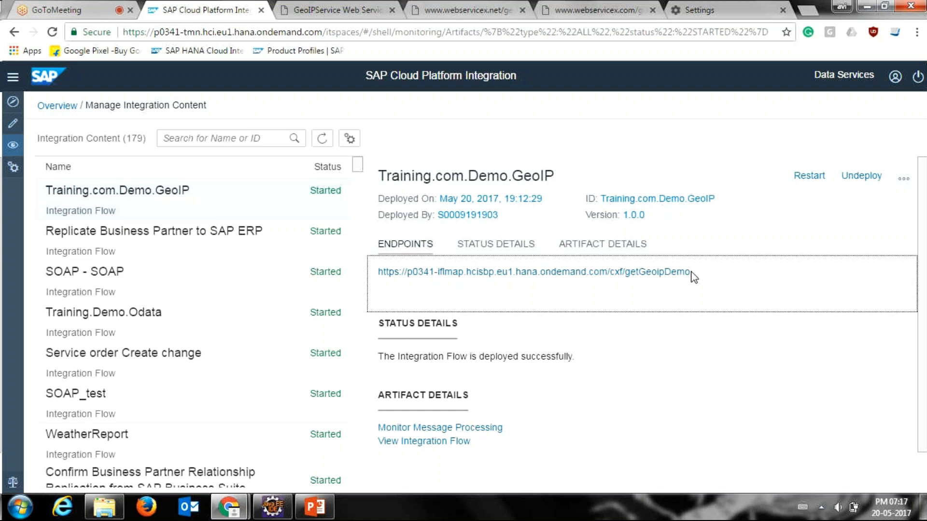
Step: Examine the endpoint URL, status details and artifact details of the deployed Training.com.Demo.GeoIP flow
drag(690, 272, 625, 271)
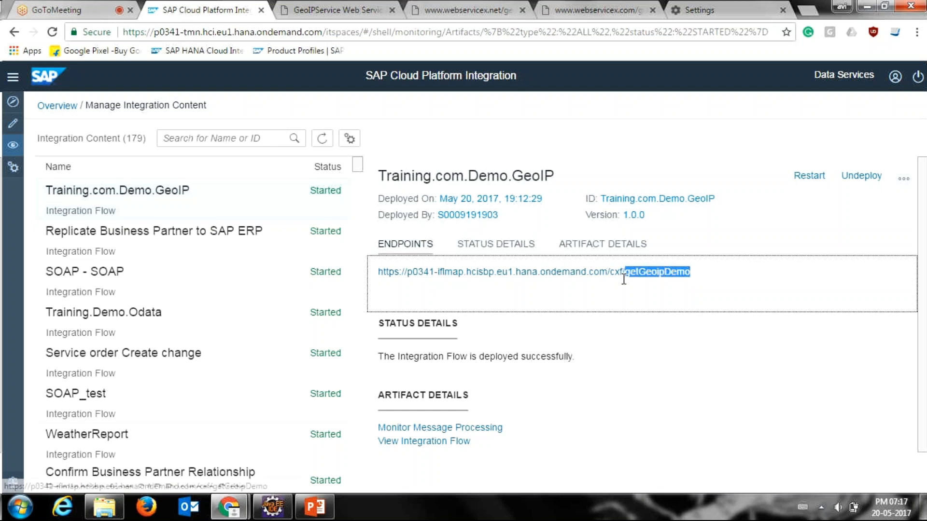
click(626, 282)
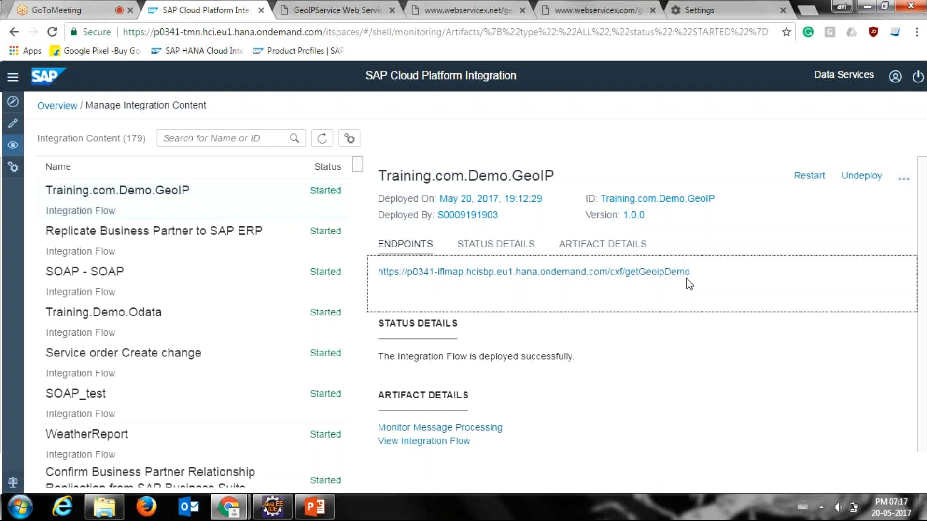
drag(685, 272, 376, 288)
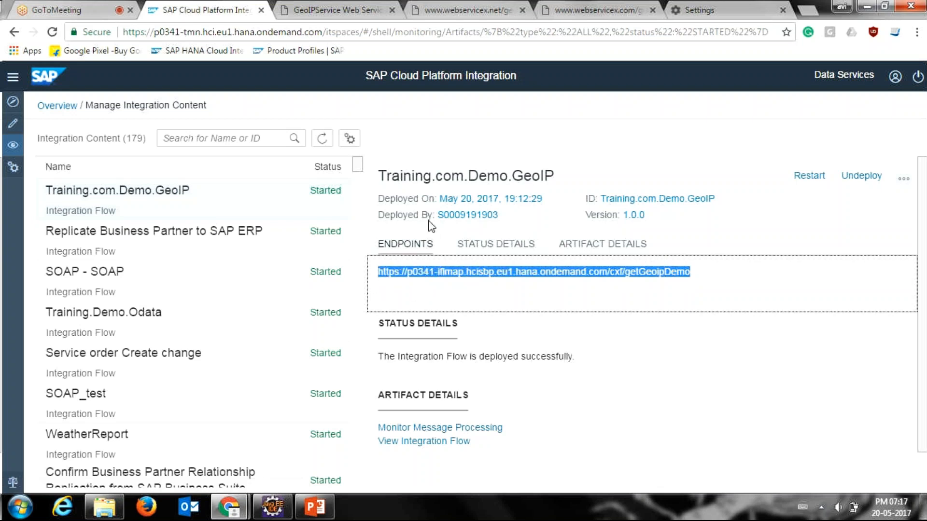
drag(925, 267, 912, 316)
click(828, 325)
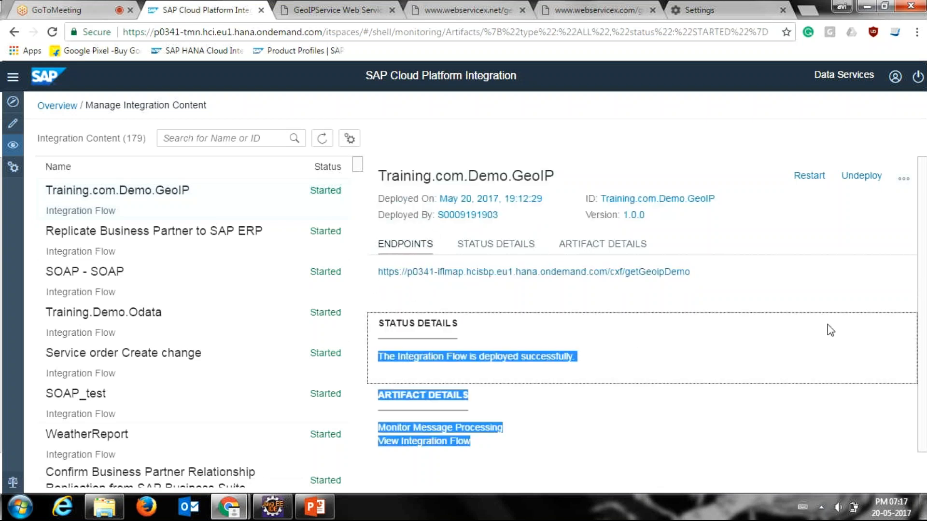
click(829, 300)
drag(924, 303, 918, 380)
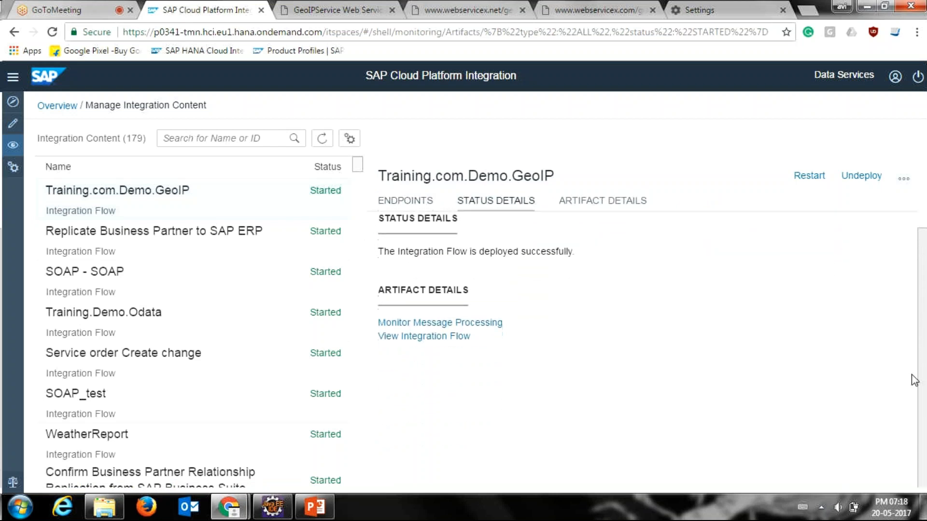
Step: Check the message processing monitor for the Training.com.Demo.GeoIP flow and return to the integration content list
click(446, 322)
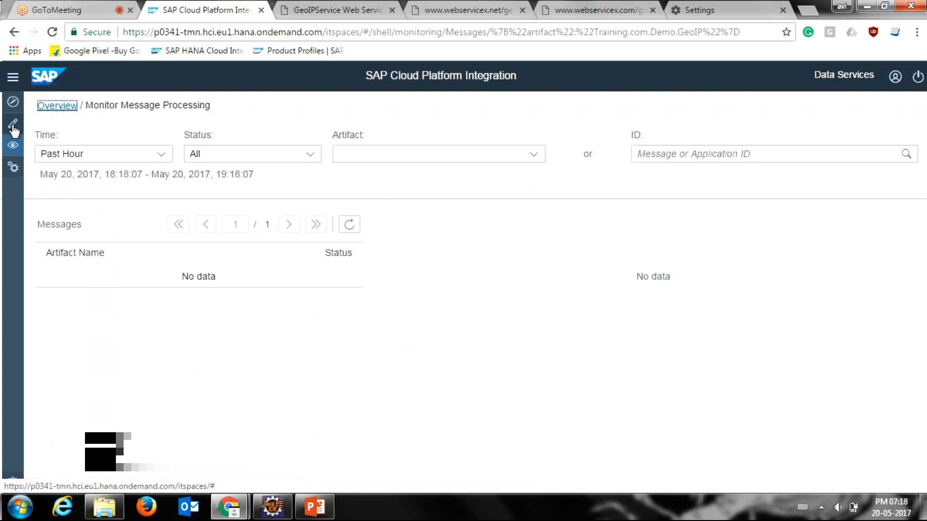
click(9, 28)
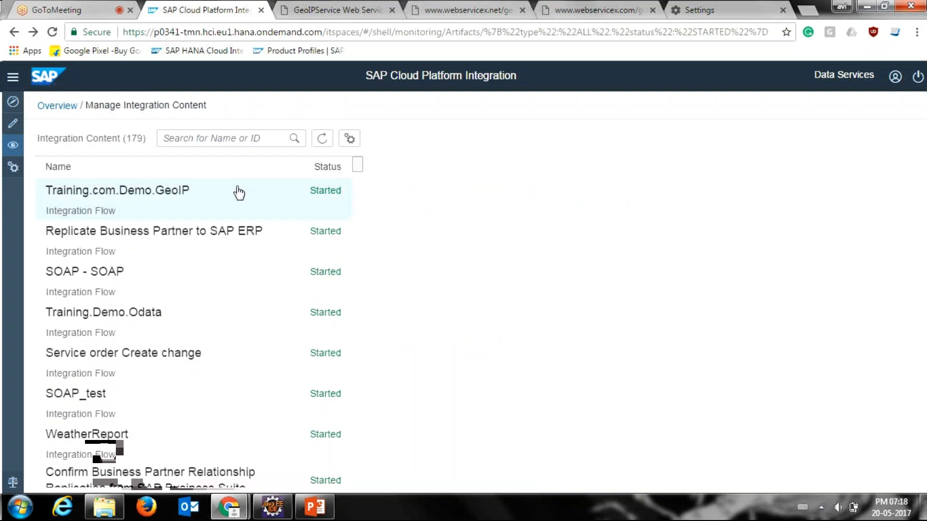
click(264, 197)
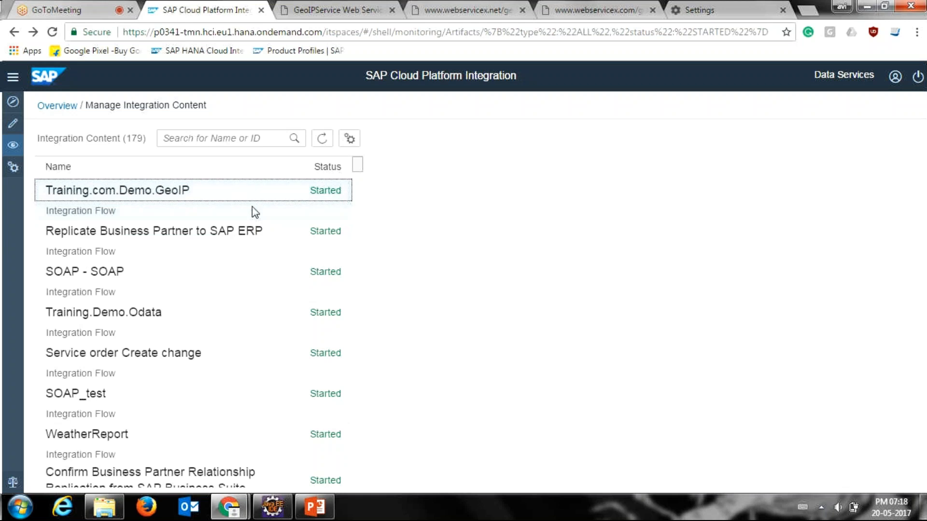
click(254, 211)
Step: Reload the monitoring overview and reopen the integration content that has the Started status
click(10, 127)
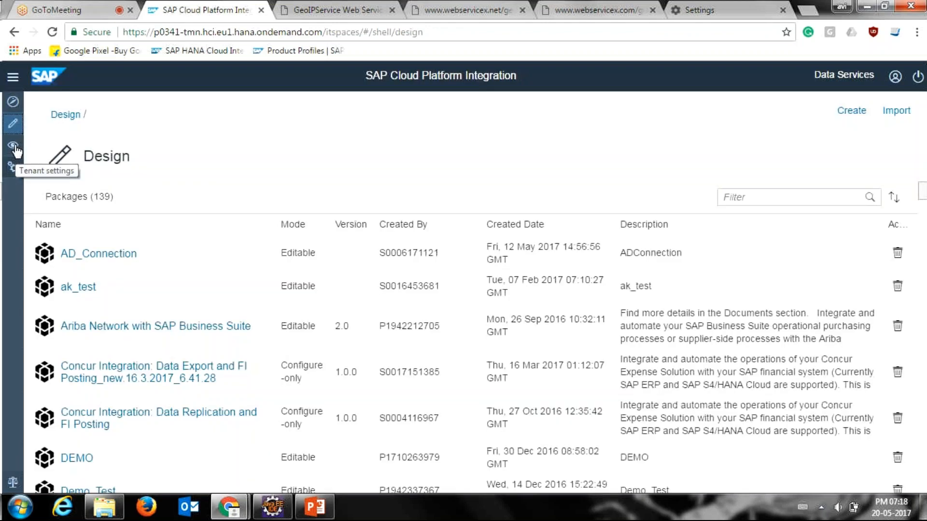
click(14, 147)
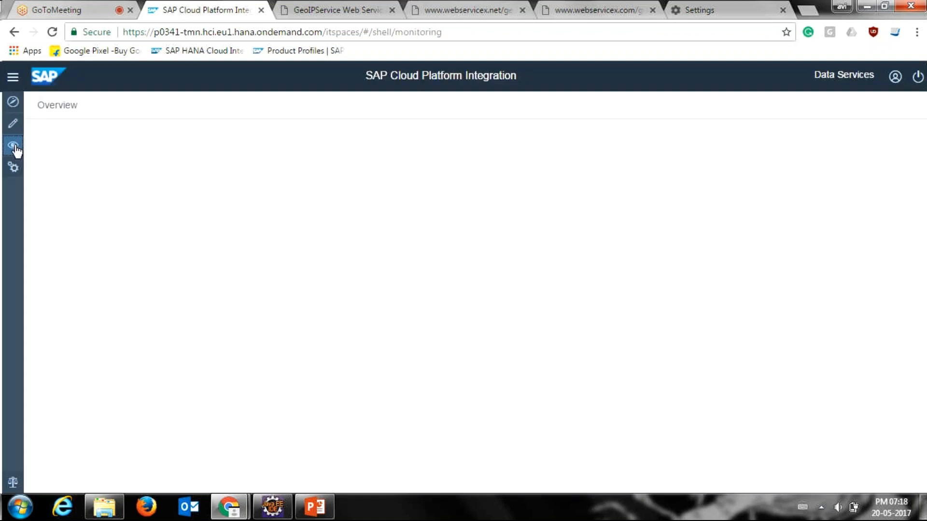
click(100, 6)
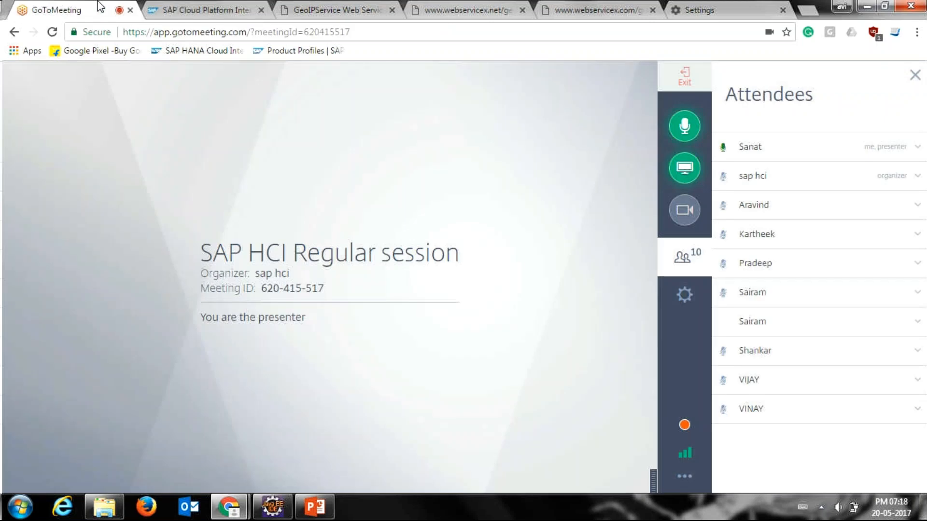
click(167, 7)
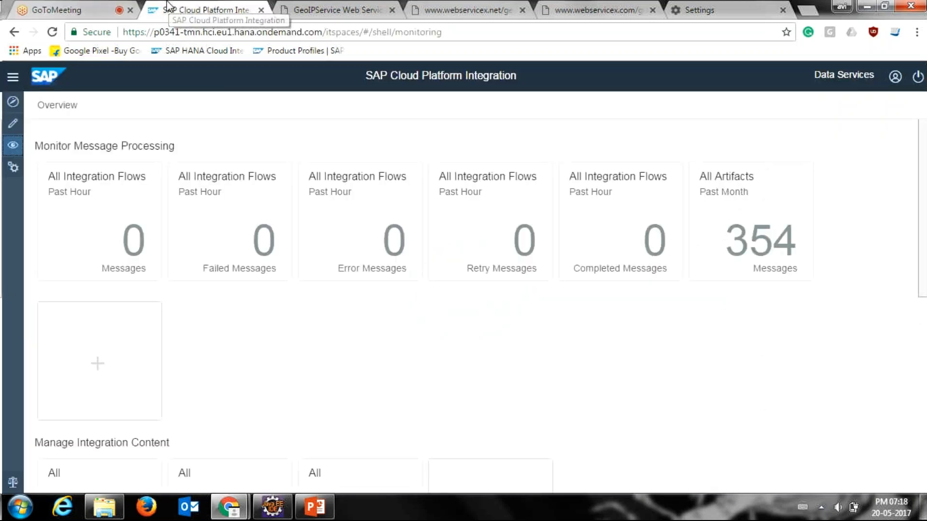
scroll(925, 353, down, 7)
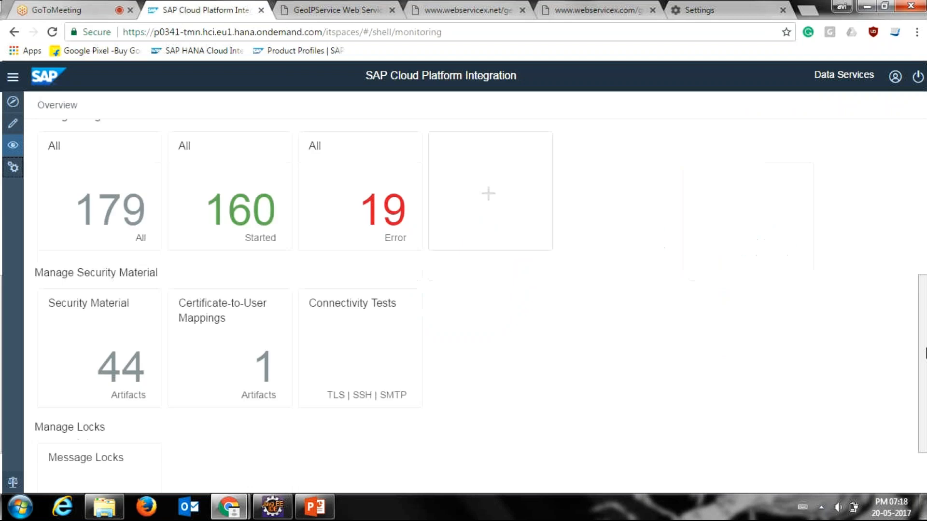
click(263, 229)
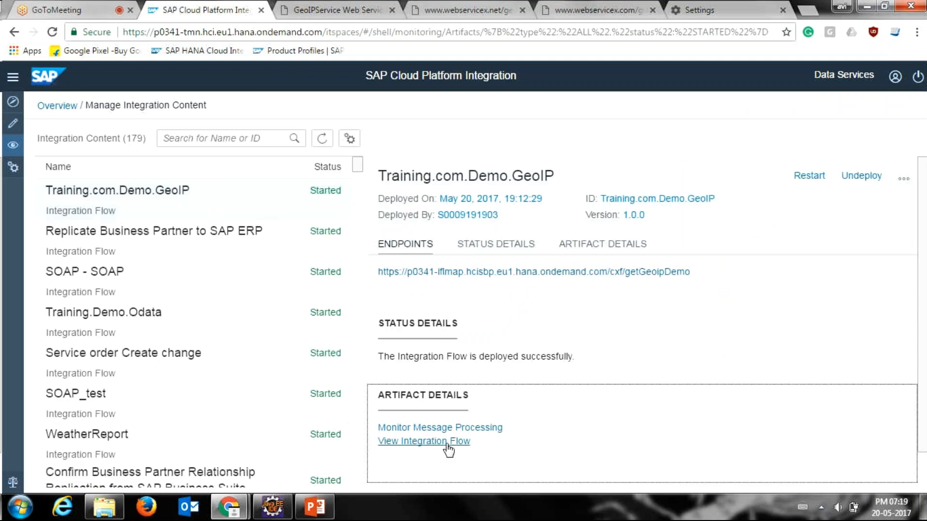
Step: View the deployed Training.com.Demo.GeoIP integration flow diagram and inspect its sender and receiver participants
click(447, 442)
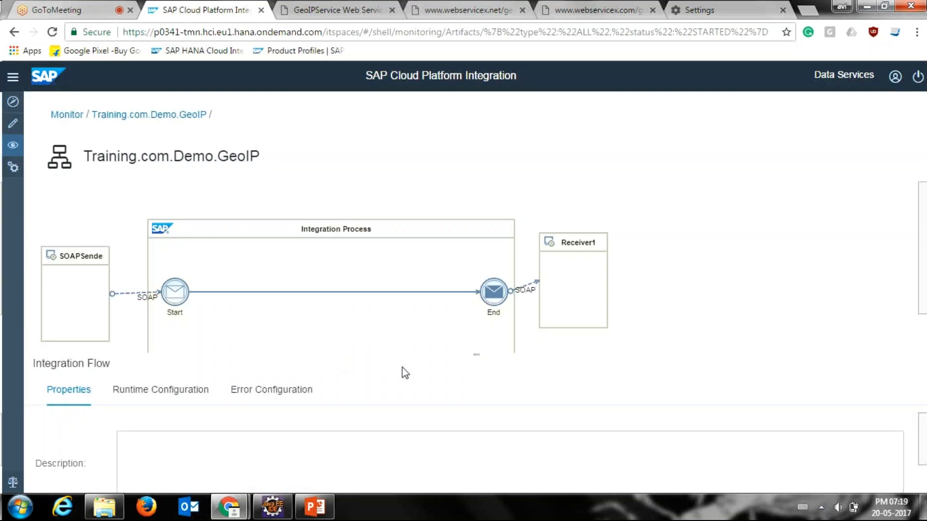
drag(473, 355, 466, 383)
click(64, 286)
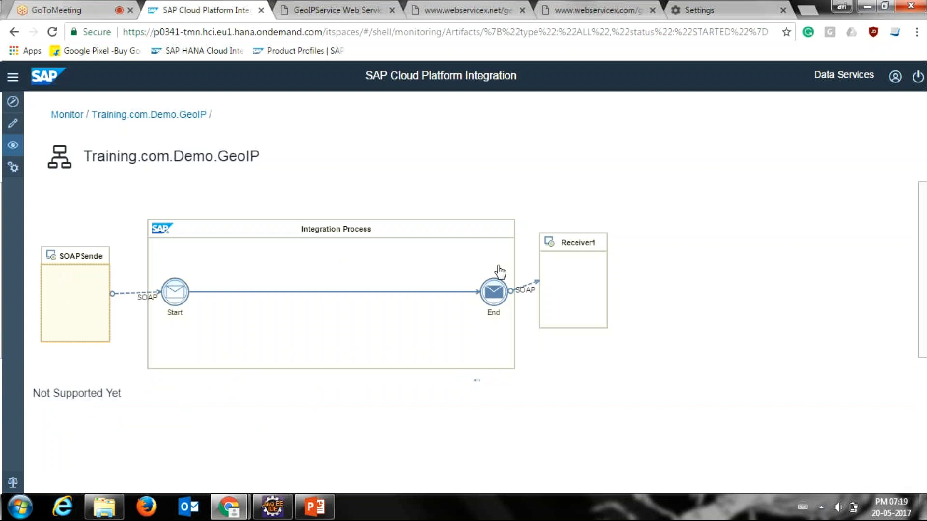
click(569, 264)
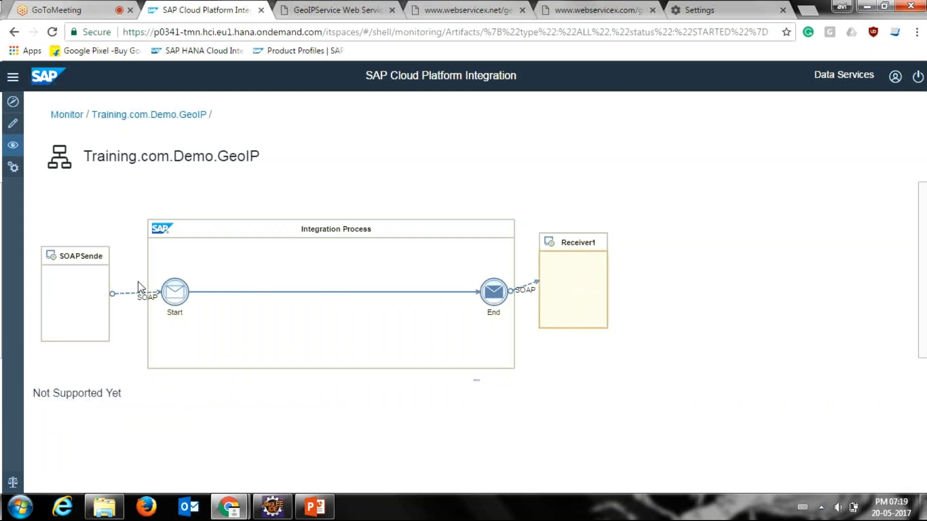
Step: Examine the general and connection details of the sender's SOAP channel and return to the monitoring list
click(123, 293)
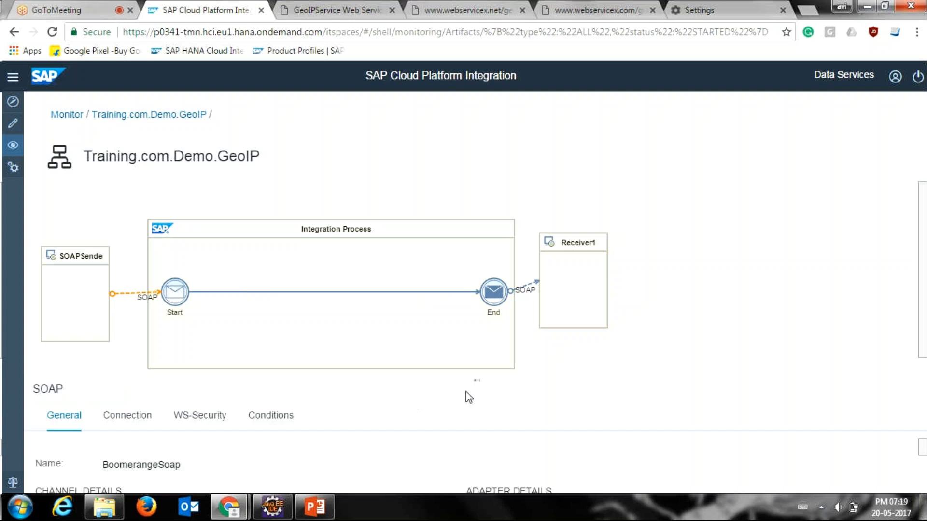
drag(477, 383, 471, 292)
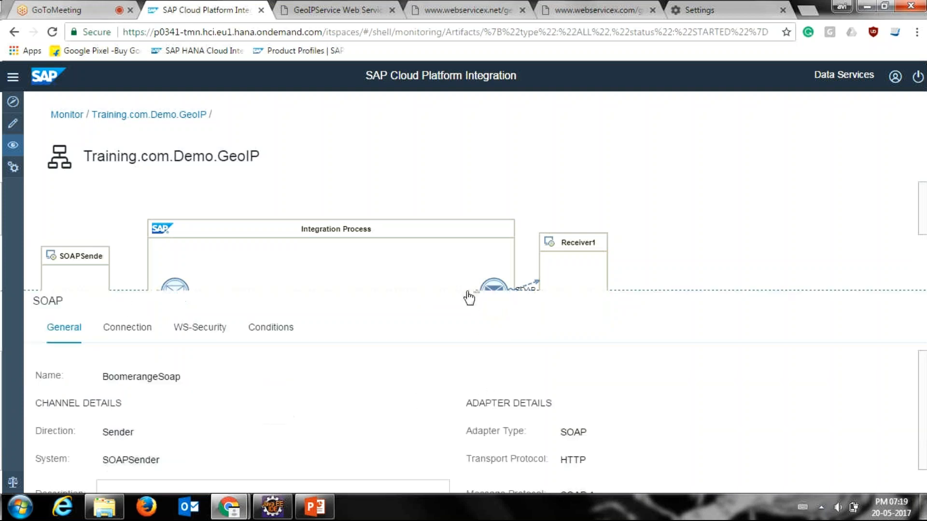
click(130, 338)
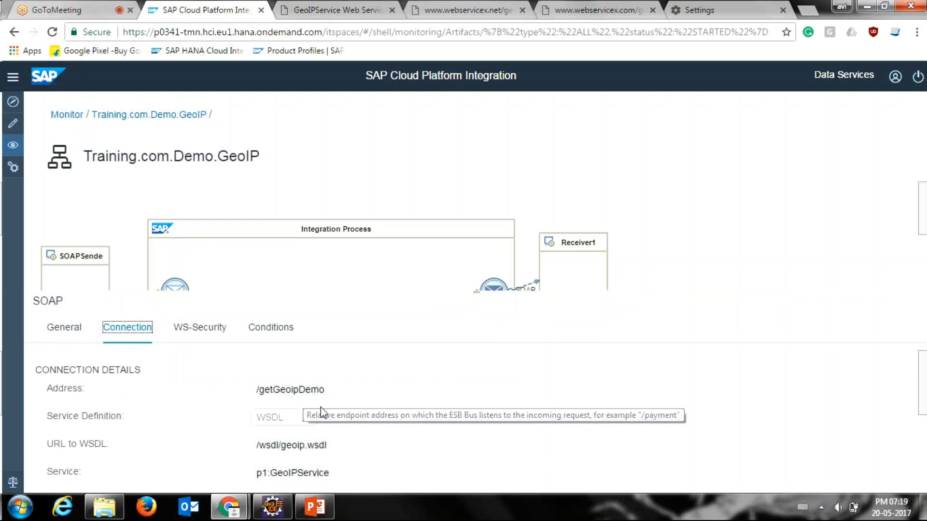
click(921, 394)
scroll(903, 468, down, 5)
scroll(902, 393, up, 5)
drag(476, 294, 463, 383)
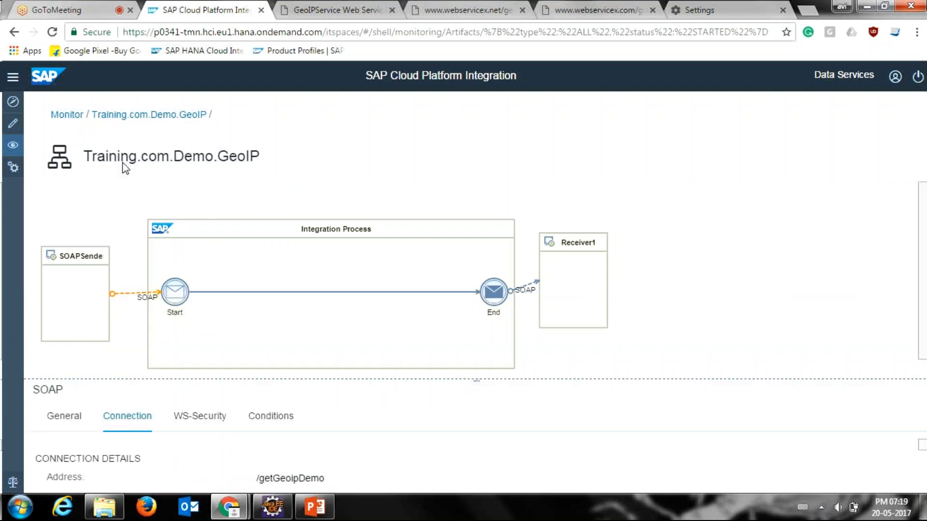
click(124, 119)
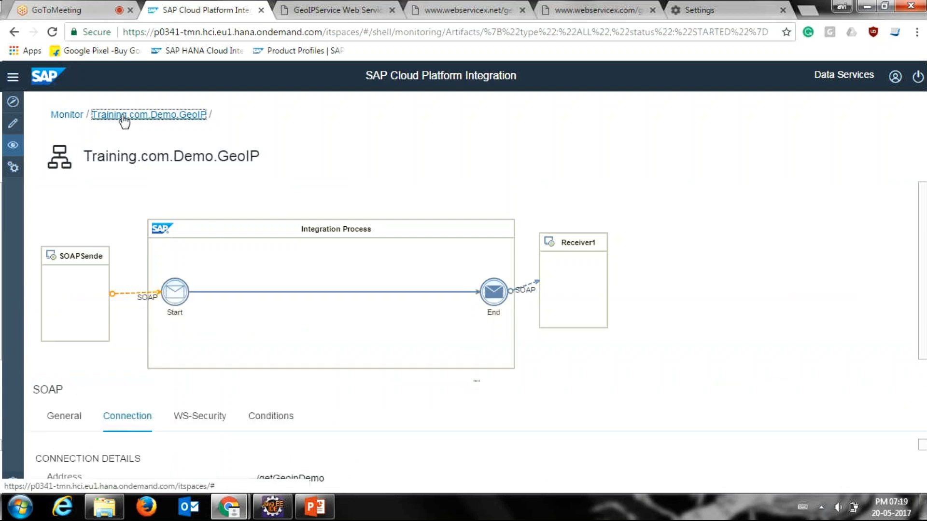
click(67, 114)
Step: Switch to Eclipse, open the p0341 tenant node and view its message monitoring and trace configuration
click(272, 507)
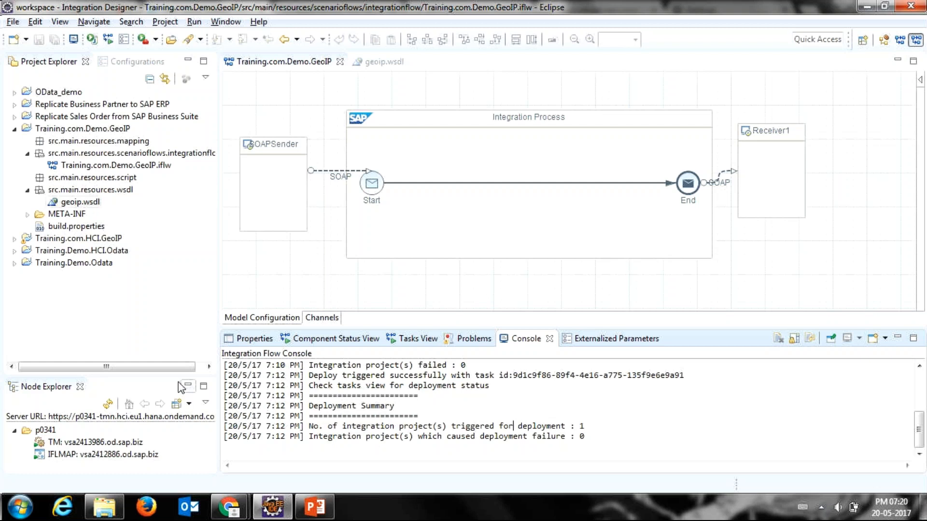
drag(180, 378, 170, 309)
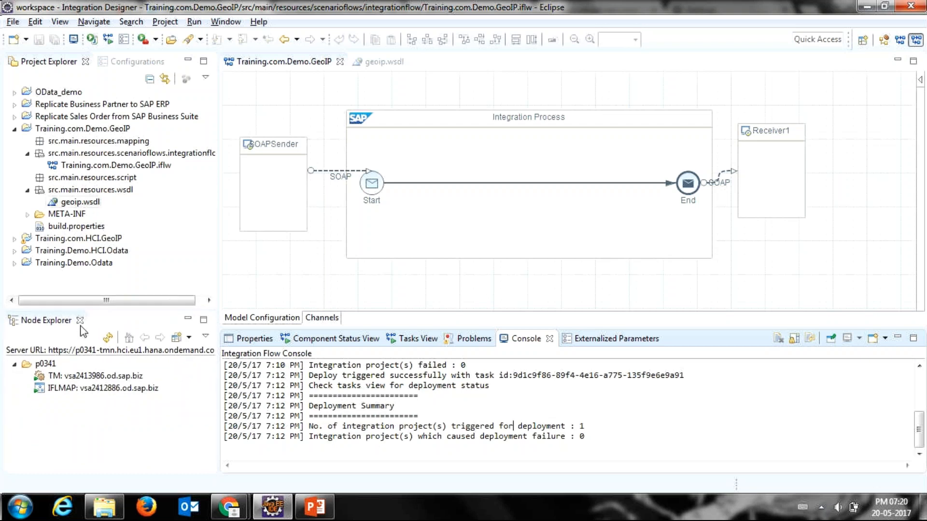
click(46, 367)
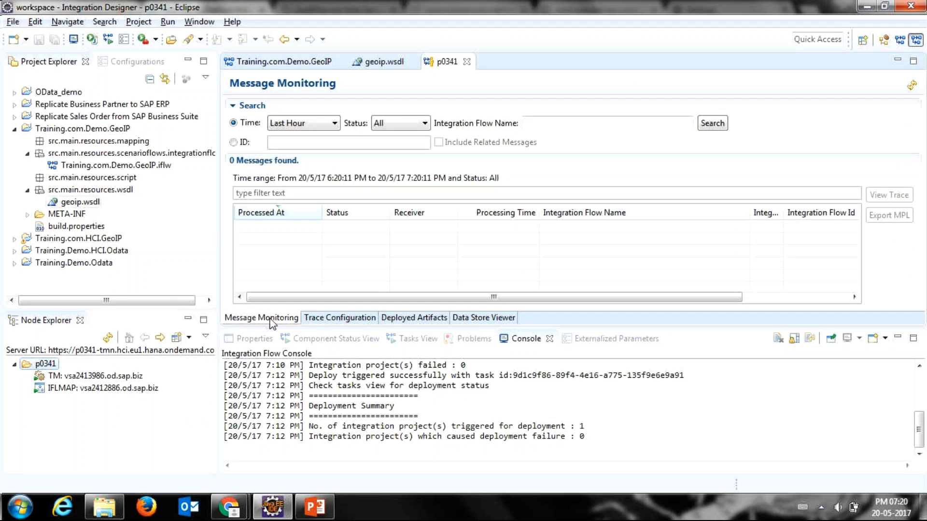
click(316, 319)
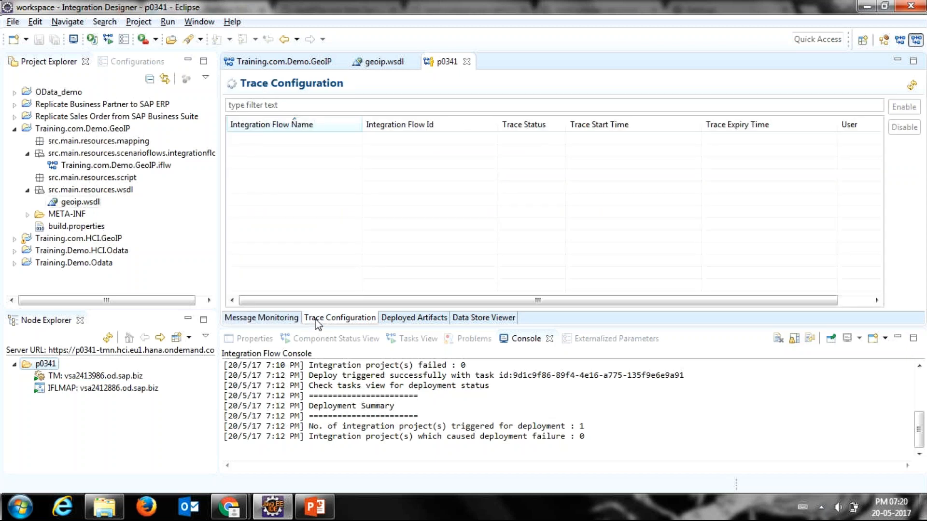
Step: List the tenant's deployed artifacts by newest deployment date and compare the Training.com.Demo.GeoIP entry with the web monitor
click(425, 320)
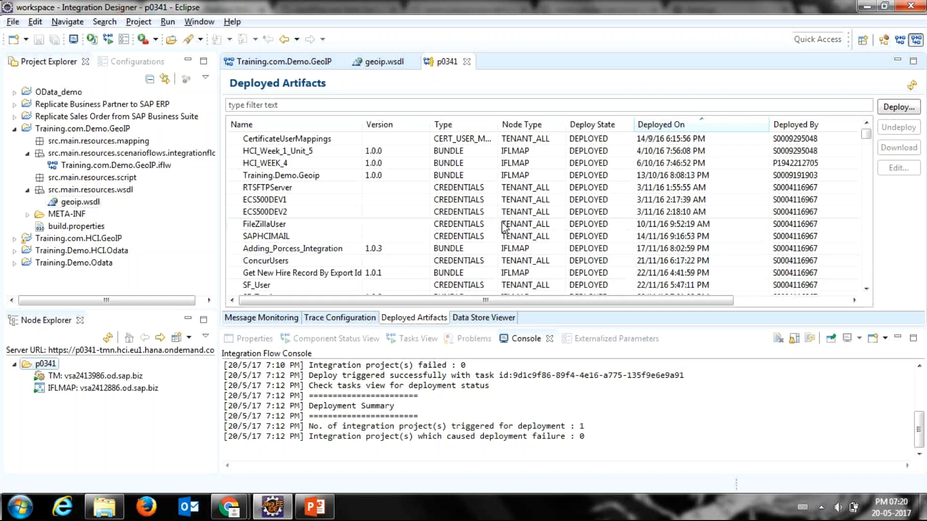
click(665, 126)
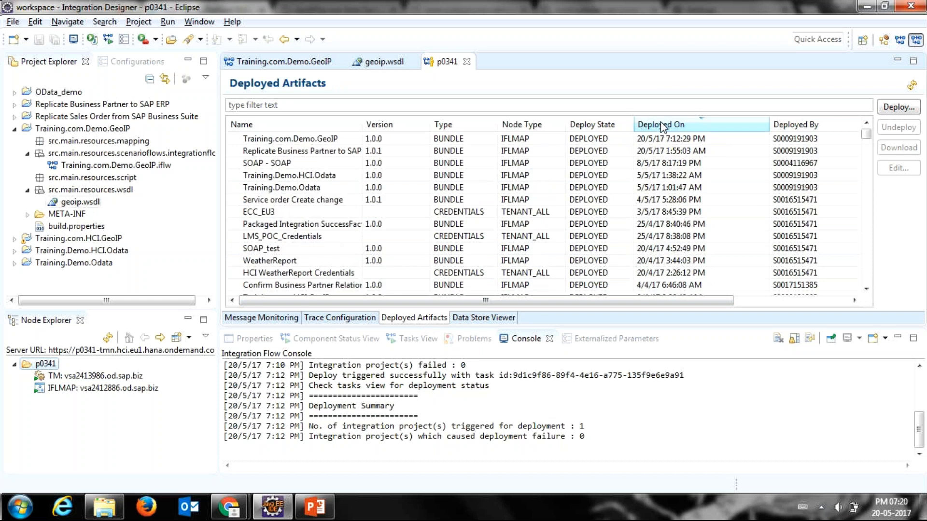
click(325, 140)
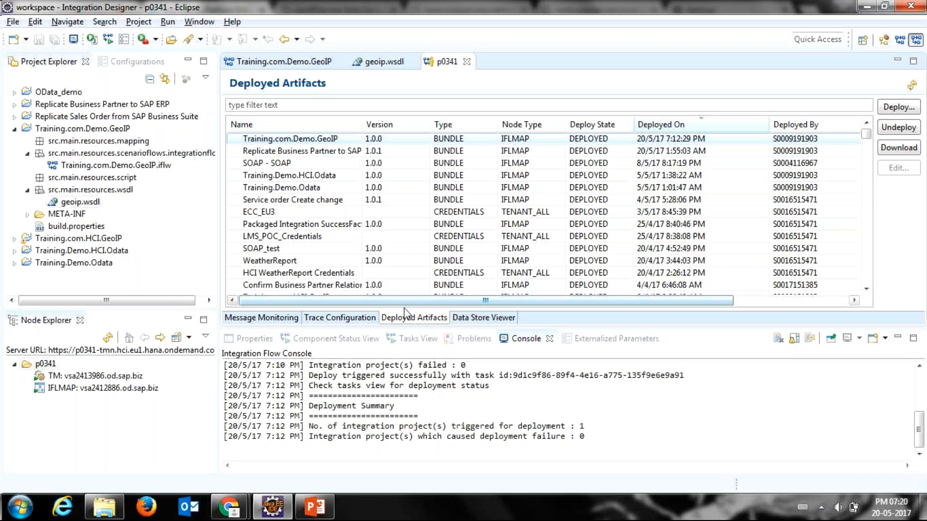
drag(434, 330, 431, 255)
key(alt+Tab)
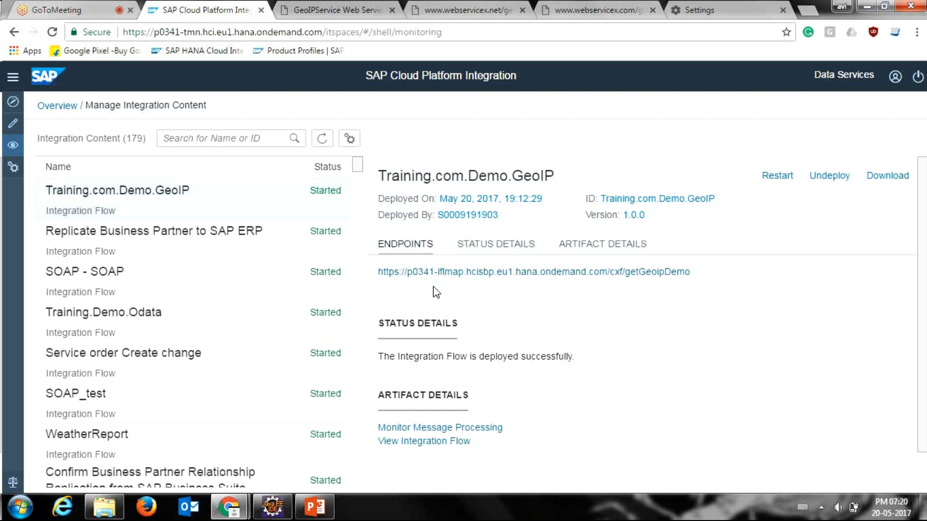
key(alt+Tab)
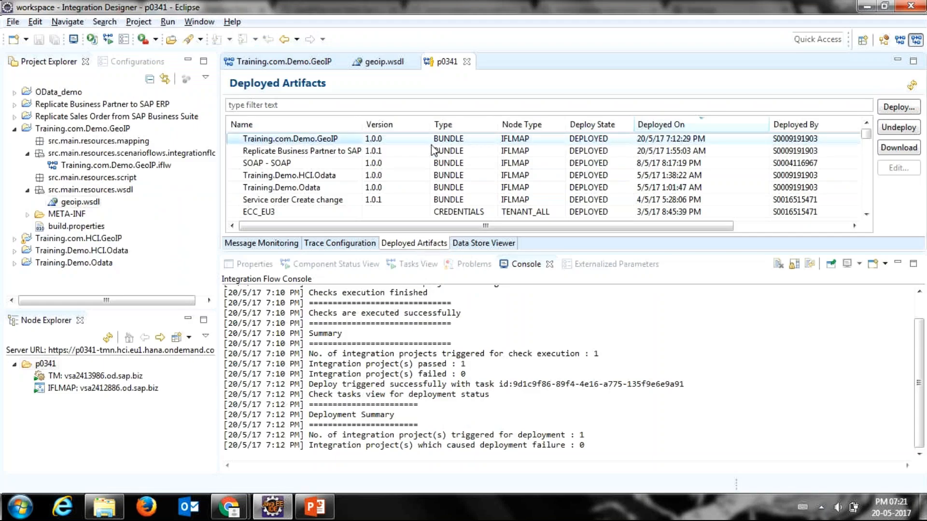
Step: List the service endpoints of the IFLMAP node in an enlarged properties area and locate the Training.com.Demo.GeoIP endpoint
click(389, 142)
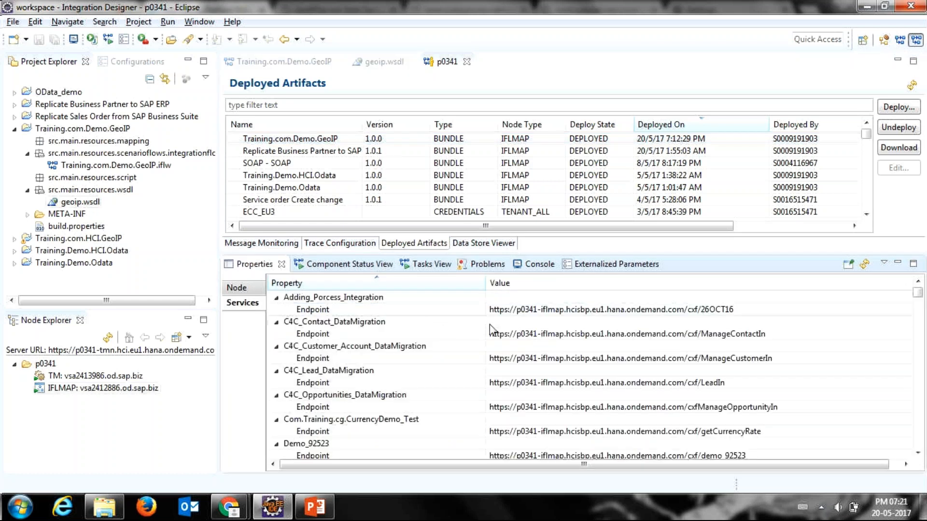
drag(557, 253, 553, 223)
drag(220, 226, 180, 226)
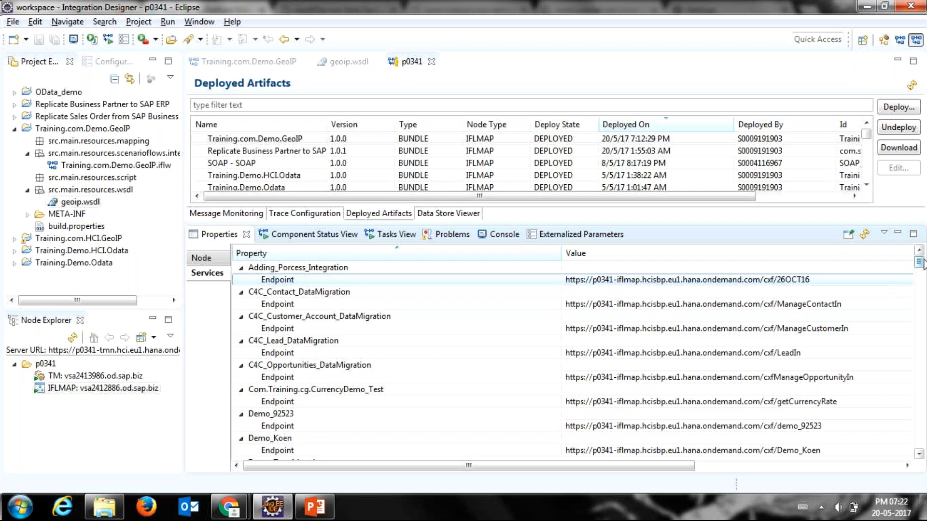
drag(918, 261, 919, 278)
key(alt+Tab)
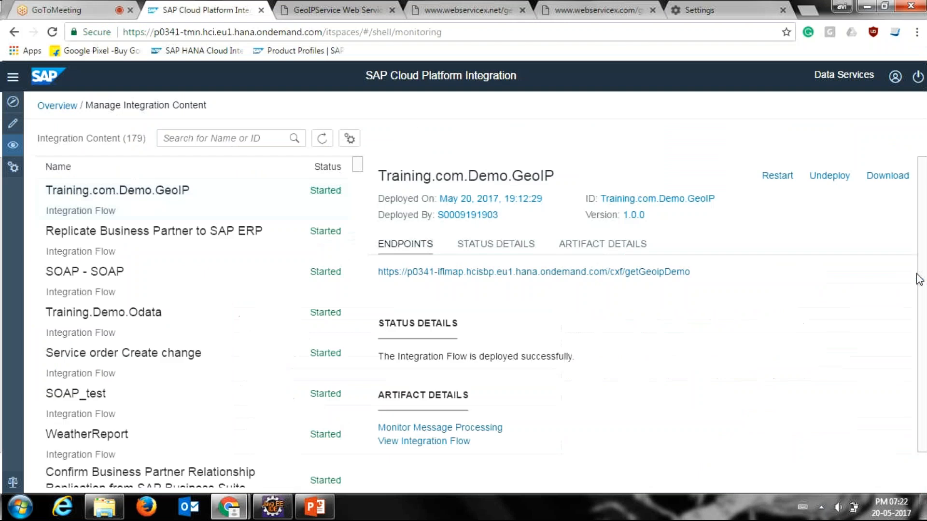
key(alt+Tab)
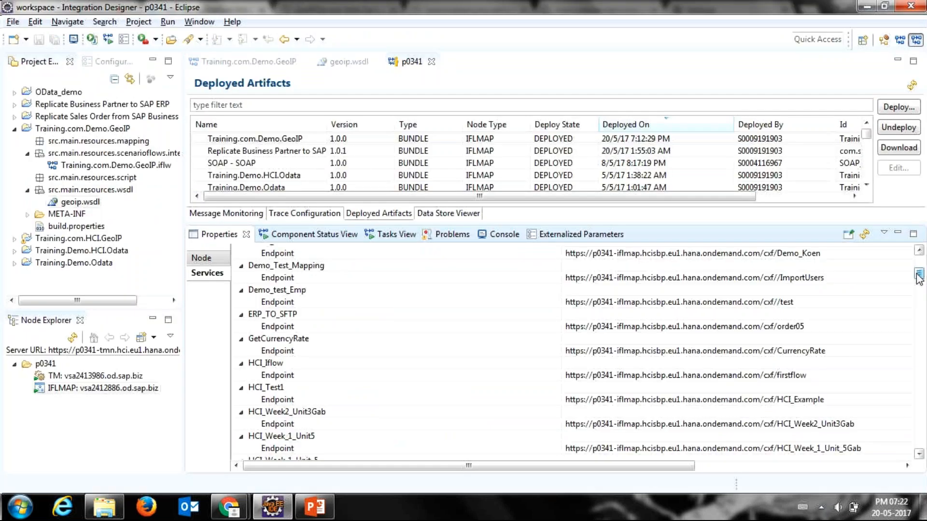
drag(918, 278, 919, 292)
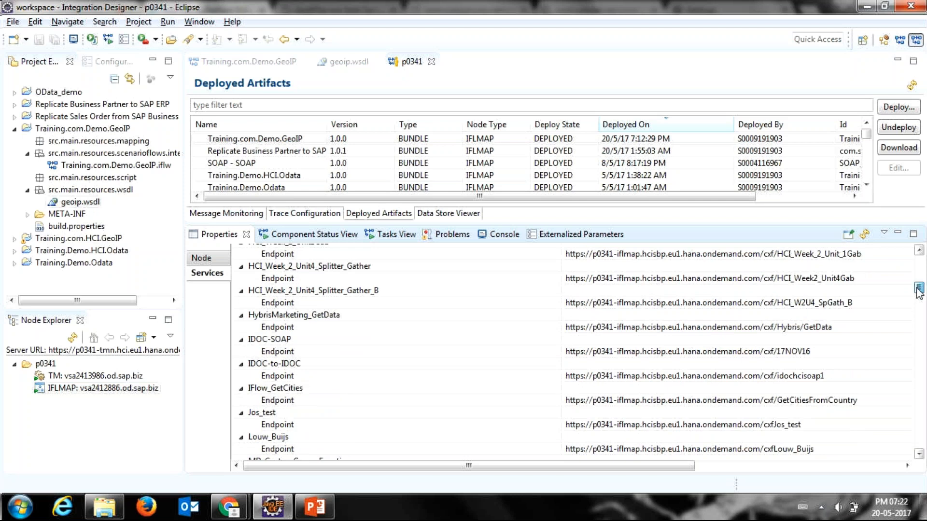
drag(919, 292, 919, 349)
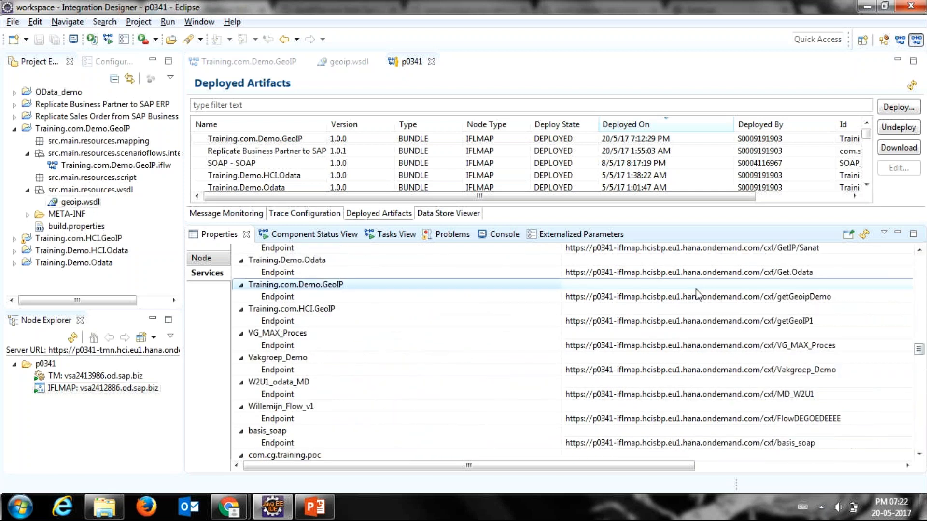
click(661, 300)
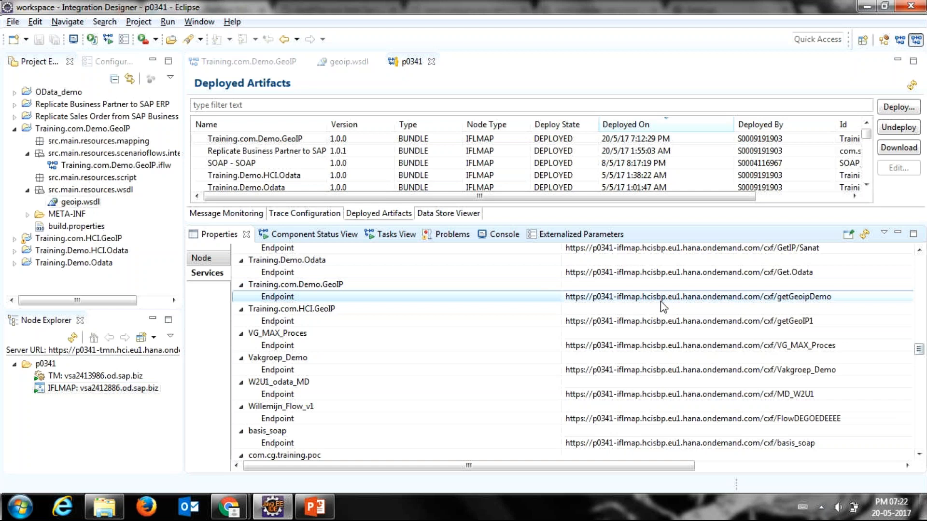
Step: Compare the Training.com.Demo.GeoIP endpoint with the web monitor, copy its endpoint URL in Eclipse and enlarge the deployed artifacts area
key(alt+Tab)
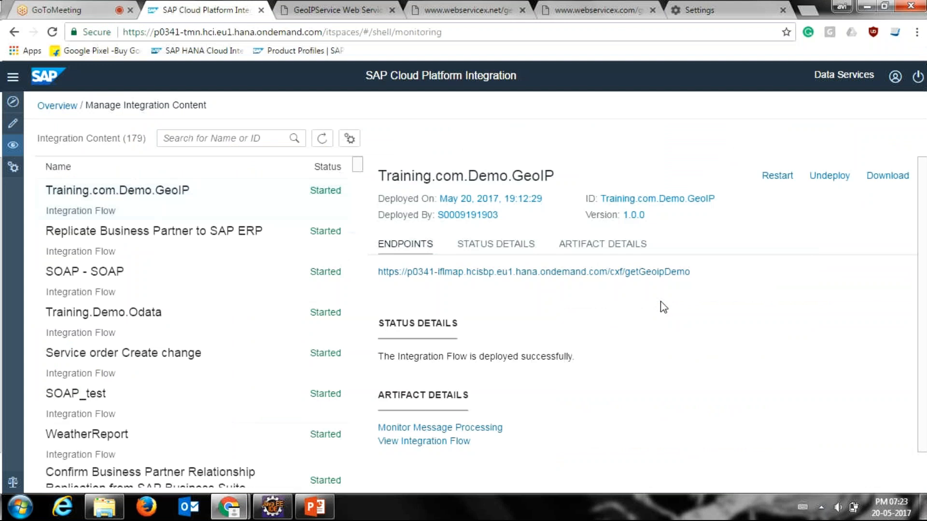
click(690, 272)
drag(691, 276, 672, 274)
key(alt+Tab)
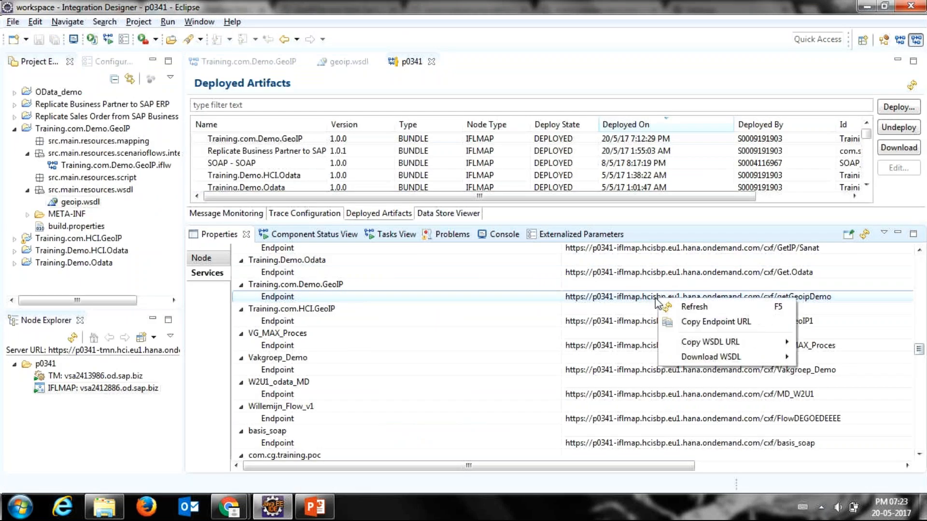
click(670, 323)
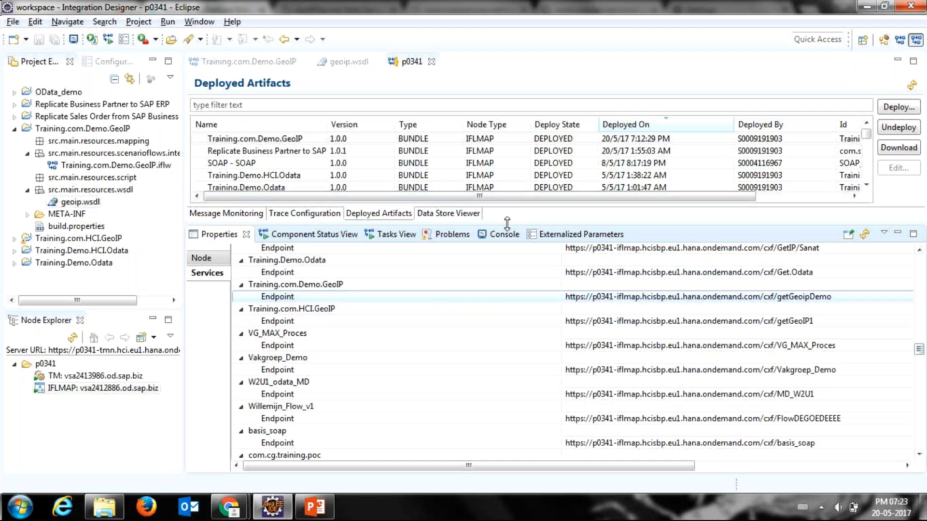
drag(507, 223, 507, 304)
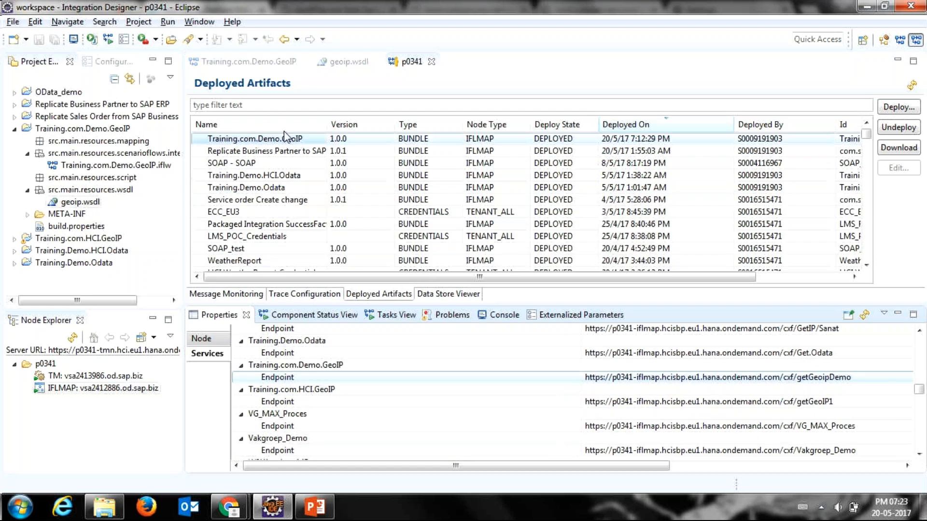
Step: Import the GeoIP.cer certificate from the Desktop into the SOAPSender participant of the Training.com.Demo.GeoIP integration flow
click(263, 65)
right_click(252, 174)
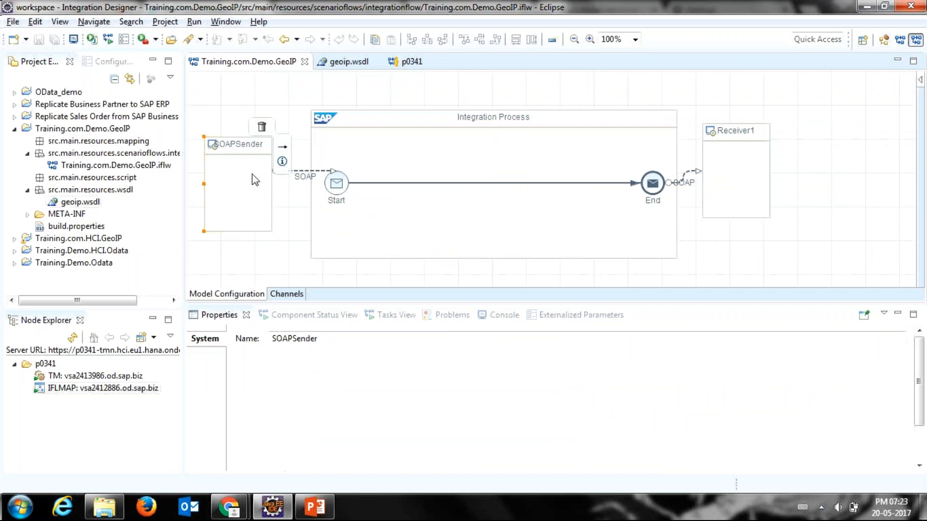
click(244, 174)
right_click(245, 179)
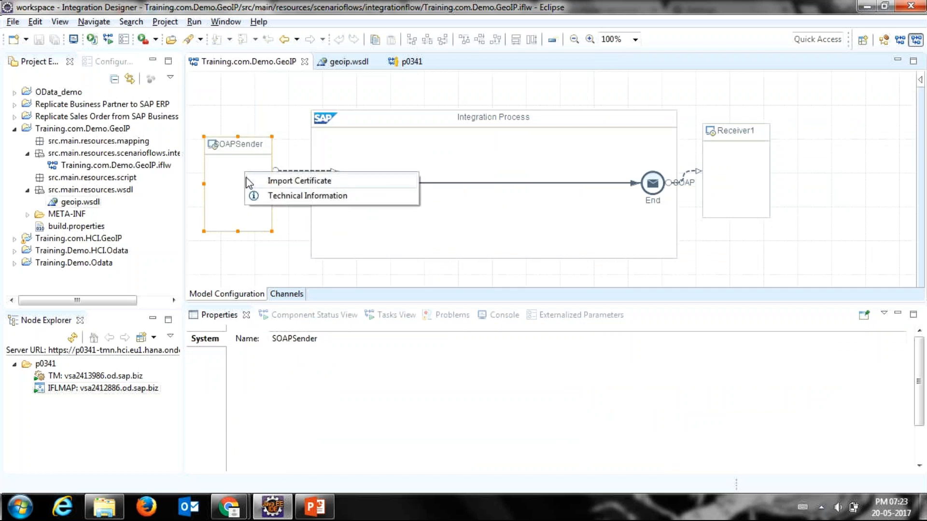
click(249, 183)
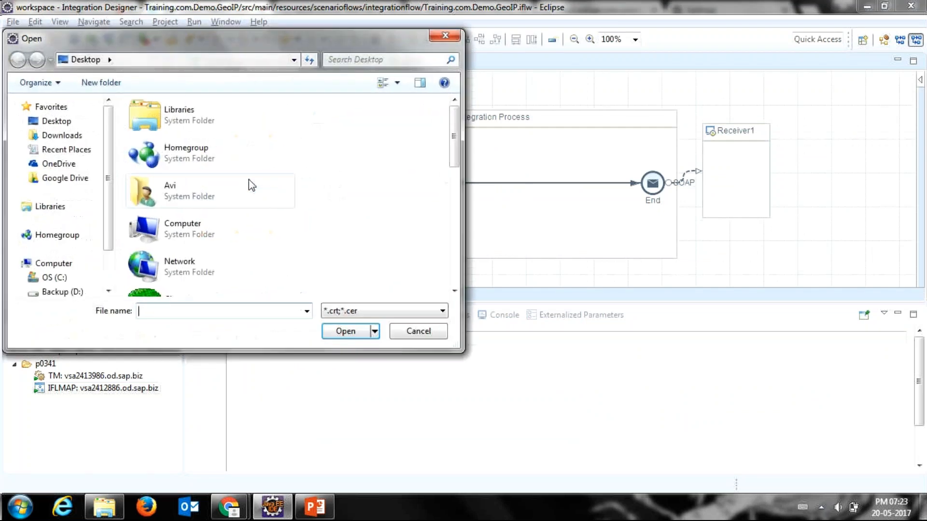
scroll(248, 186, down, 5)
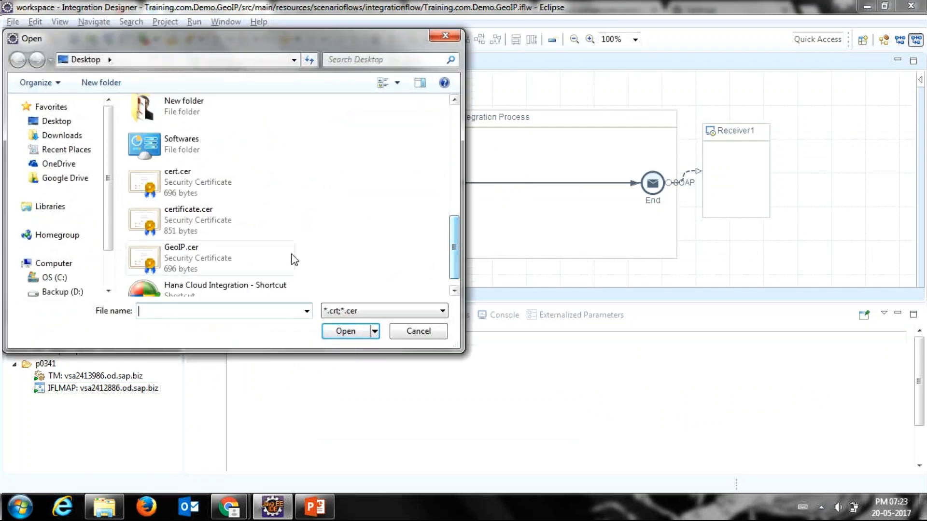
click(292, 260)
click(344, 332)
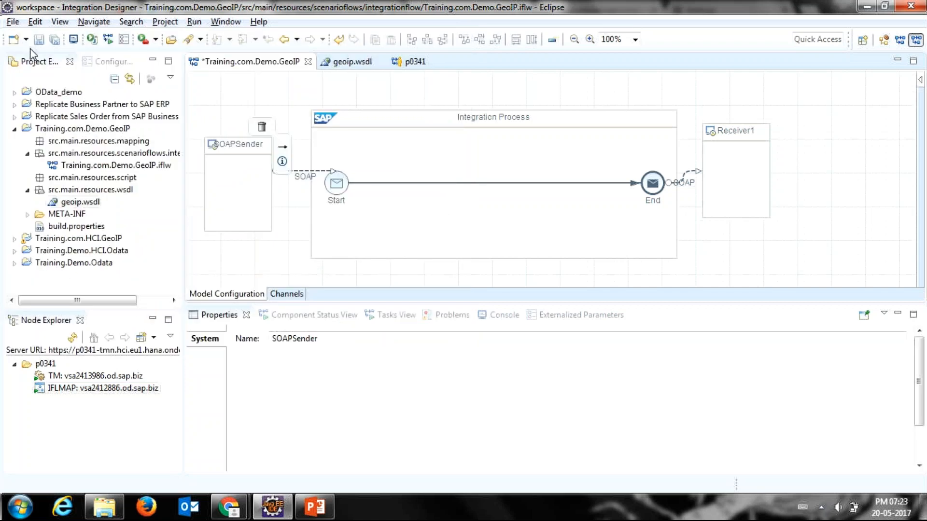
Step: Save the Training.com.Demo.GeoIP integration flow and deploy its integration content to tenant p0341
click(38, 39)
right_click(246, 106)
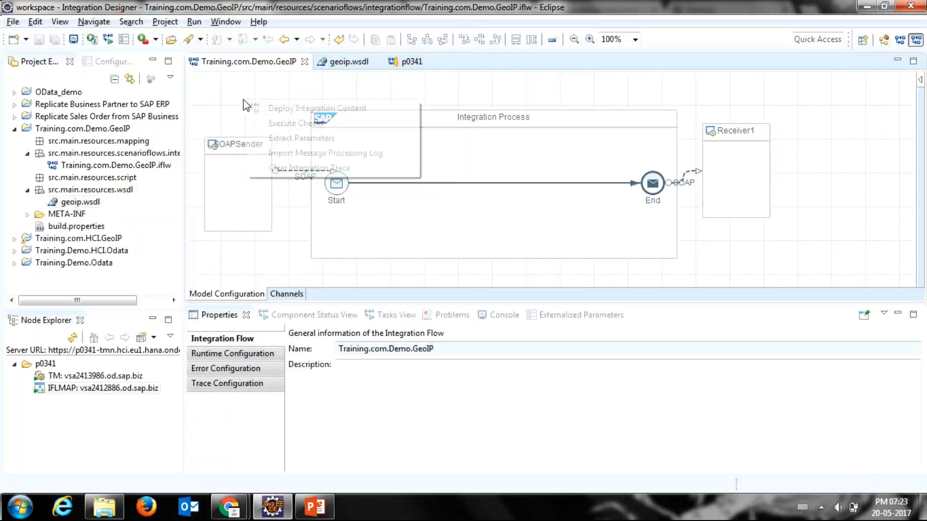
click(309, 108)
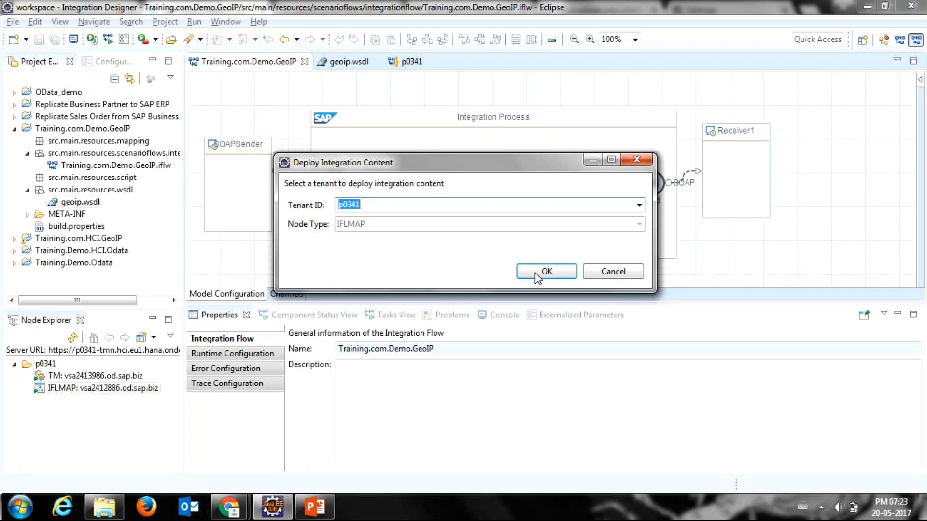
click(535, 274)
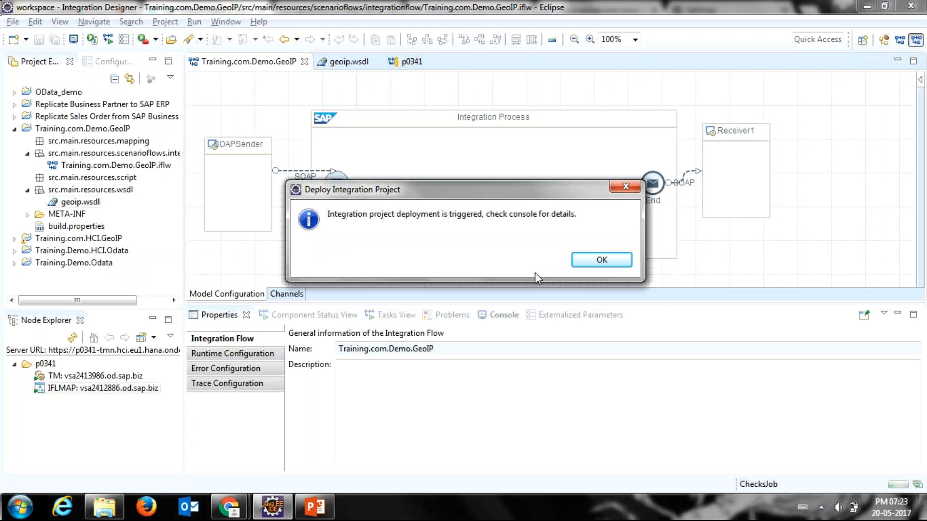
click(627, 262)
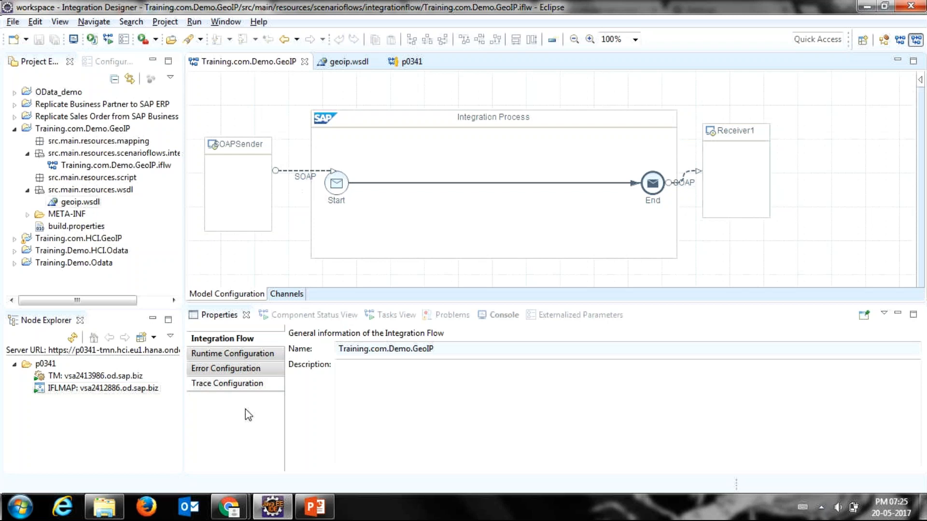
Step: Switch to Chrome and open the Boomerang SOAP & REST client extension
mouse_move(230, 516)
mouse_move(207, 463)
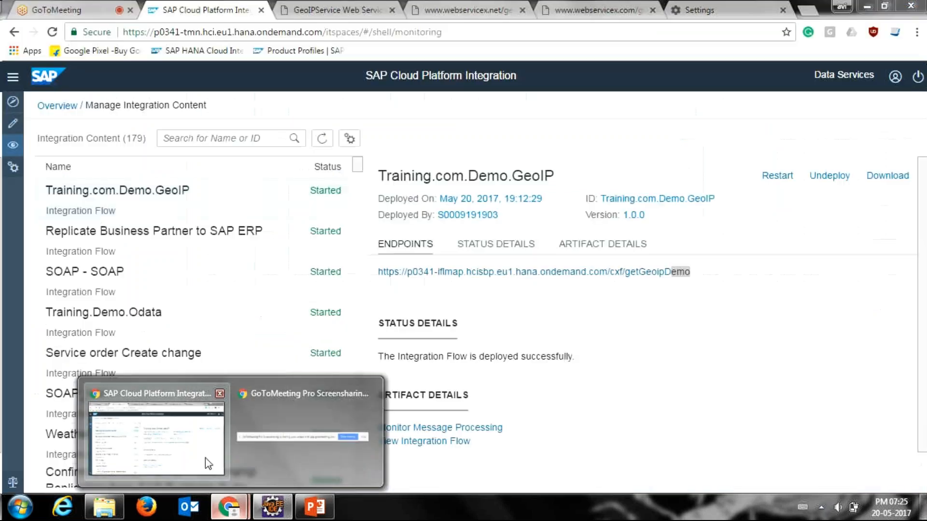
click(207, 463)
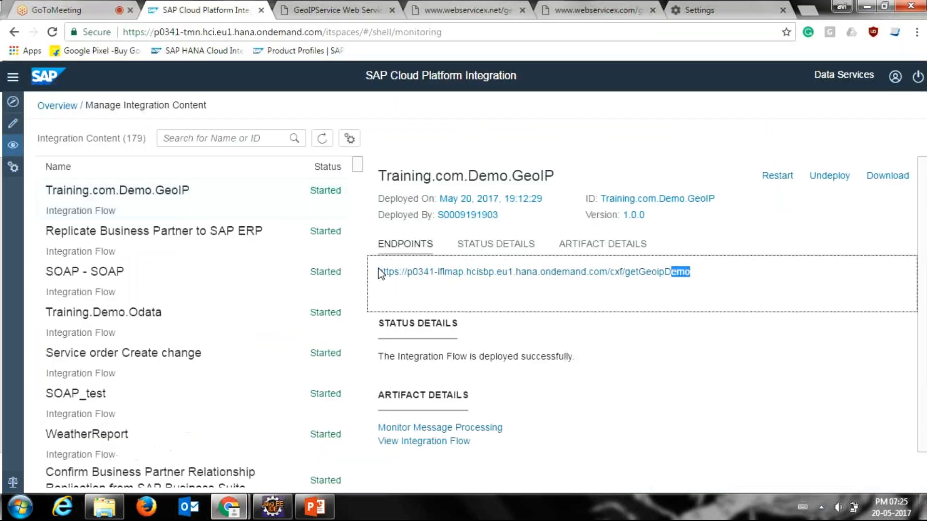
click(892, 34)
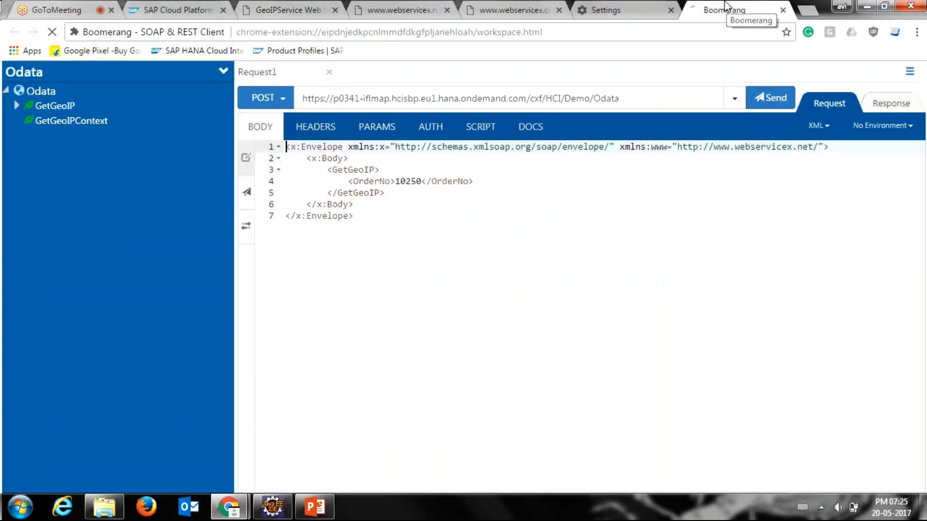
Step: Create a new Boomerang project named GeoIPSOAP
click(223, 71)
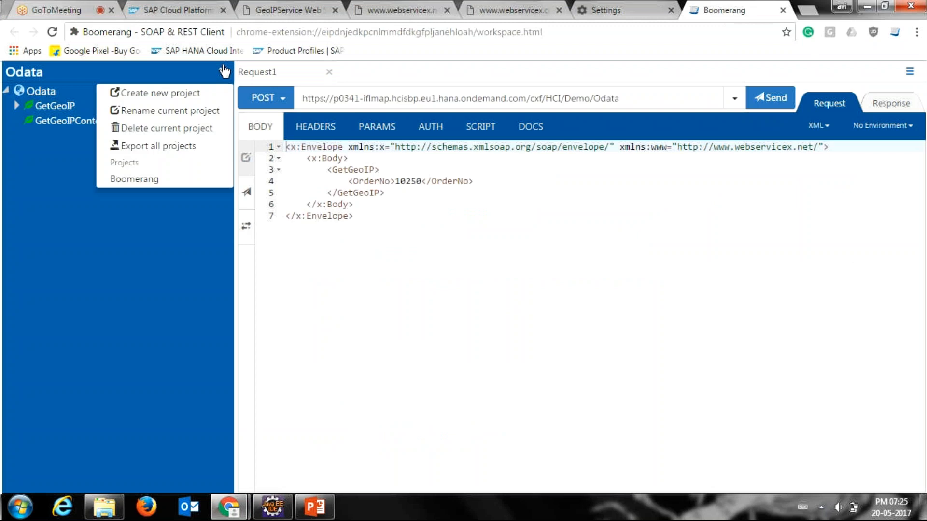
click(182, 97)
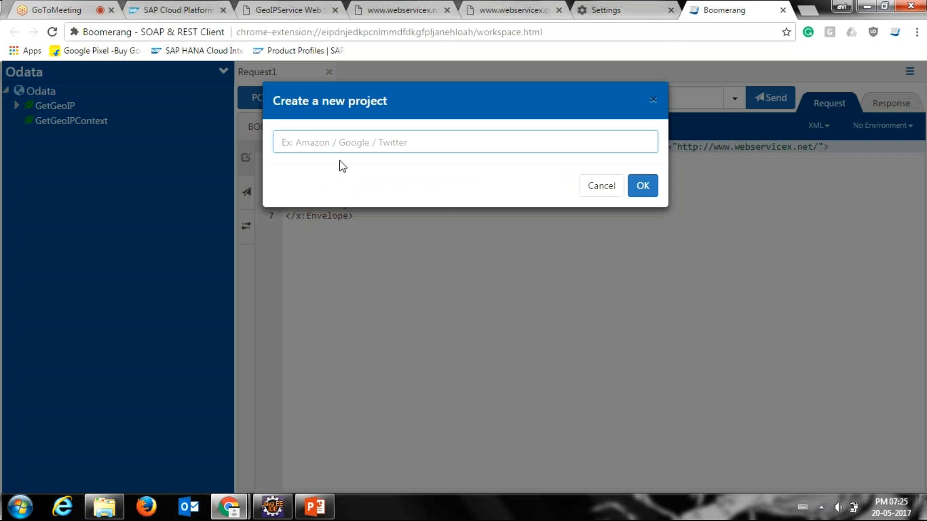
text(GeoI)
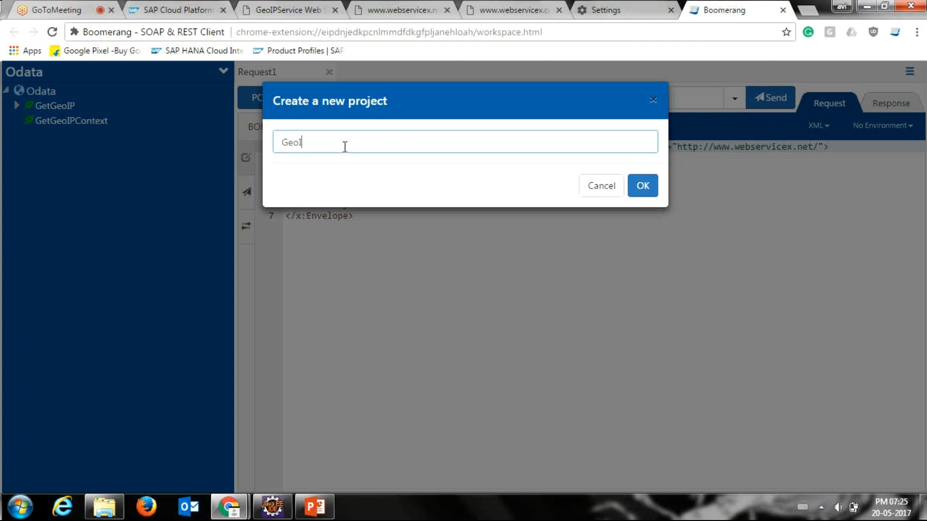
text(PSOAP)
click(639, 186)
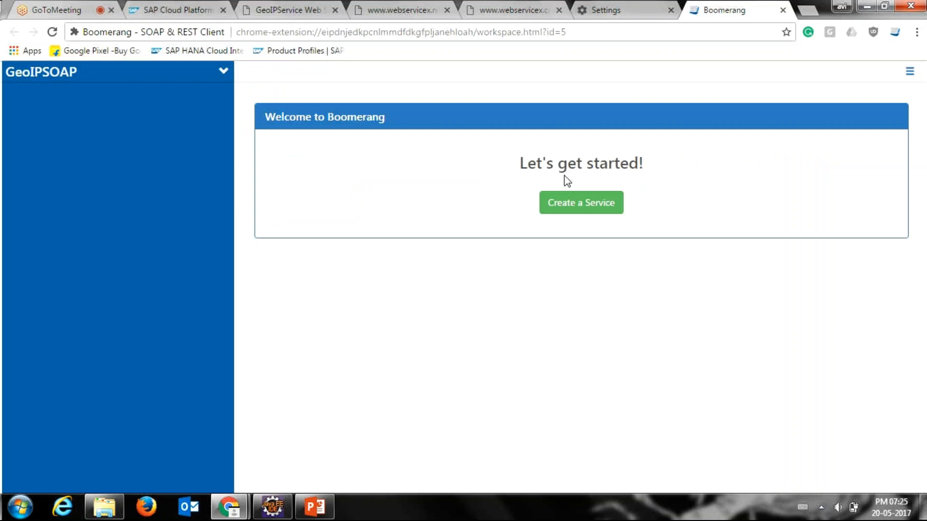
Step: Add a SOAP service named Geoip to the GeoIPSOAP project, using the geoip.wsdl file from the Desktop
click(563, 201)
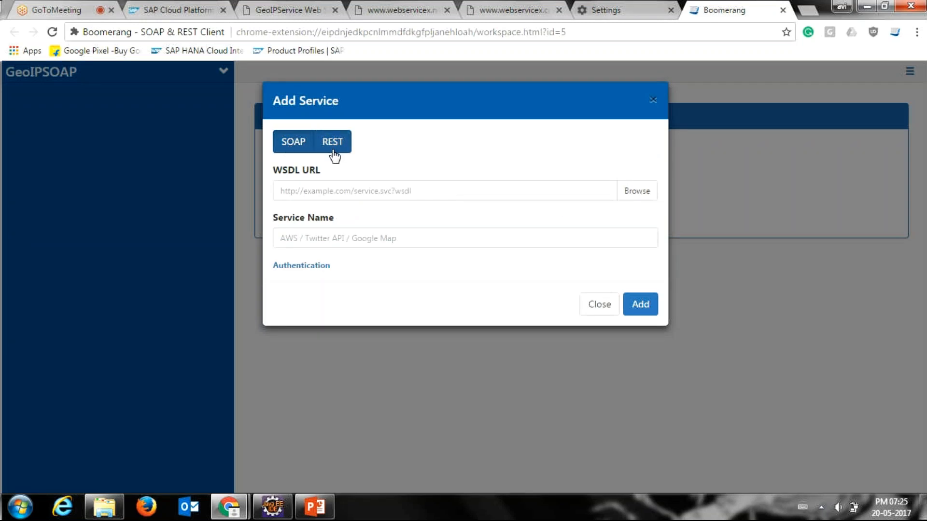
click(644, 198)
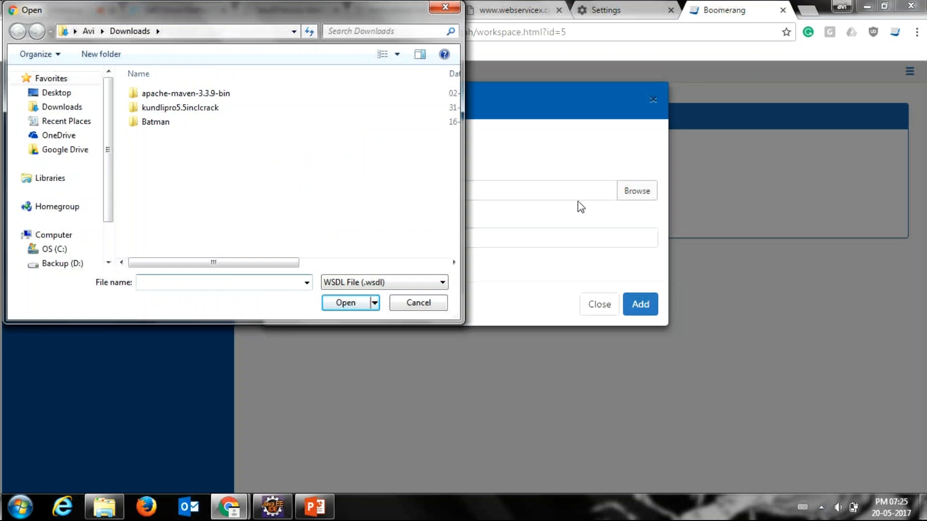
click(65, 96)
click(359, 237)
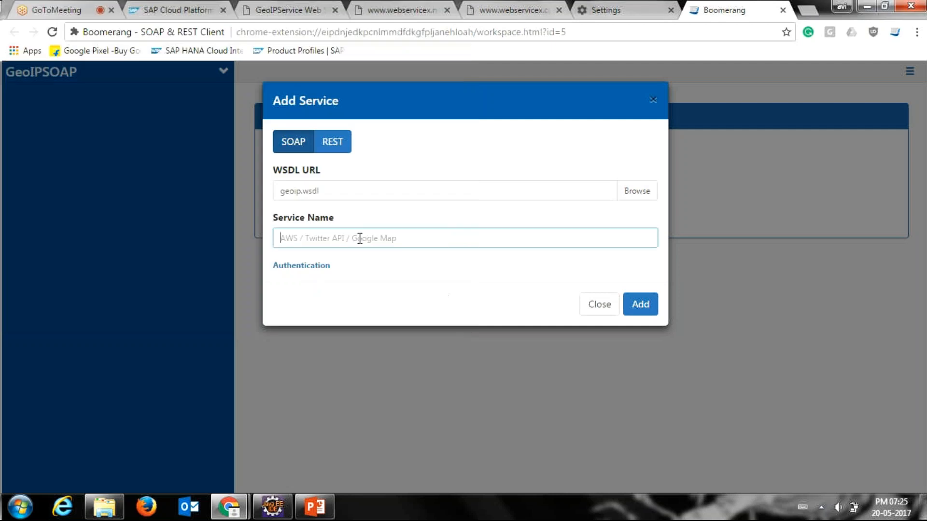
text(N)
key(BackSpace)
text(Geou)
key(BackSpace)
text(ip)
click(630, 305)
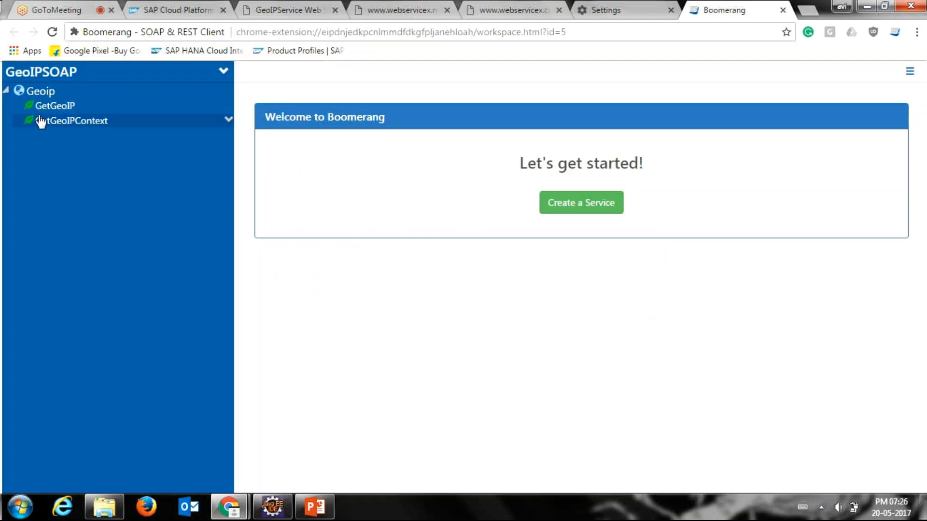
Step: Create a request under the GetGeoIP operation of the Geoip service and open it for editing
click(227, 105)
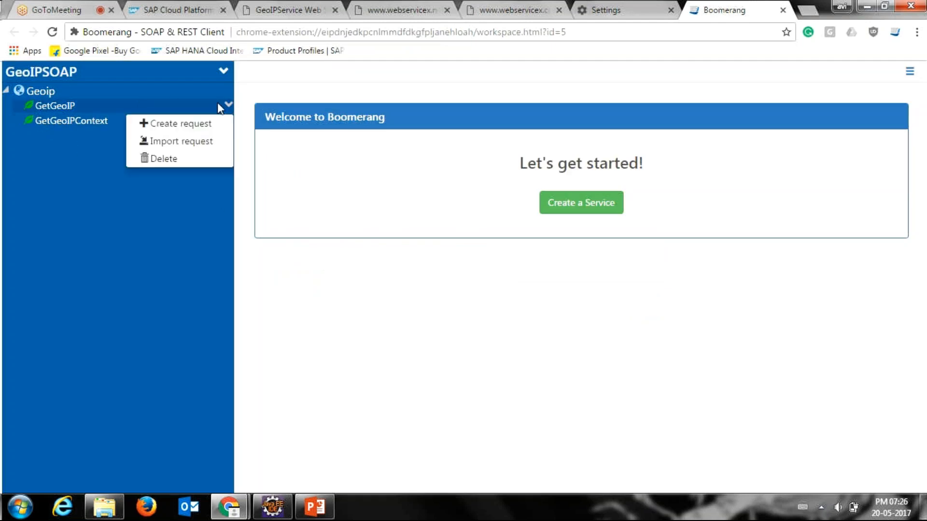
click(202, 123)
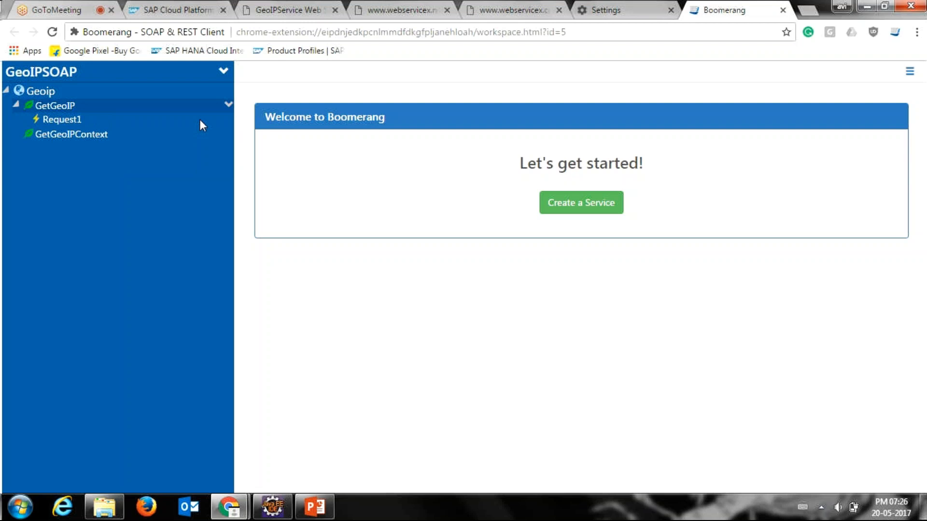
click(200, 120)
Step: Clear the preset endpoint URL of Request1 in Boomerang
click(506, 95)
key(ctrl+a)
key(ctrl+x)
key(alt+Tab)
key(alt+Tab)
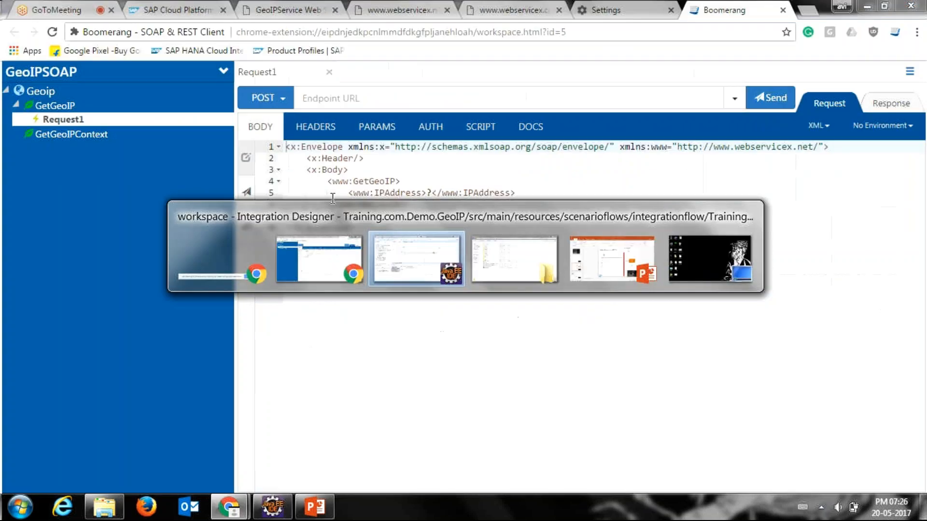
key(alt+Tab)
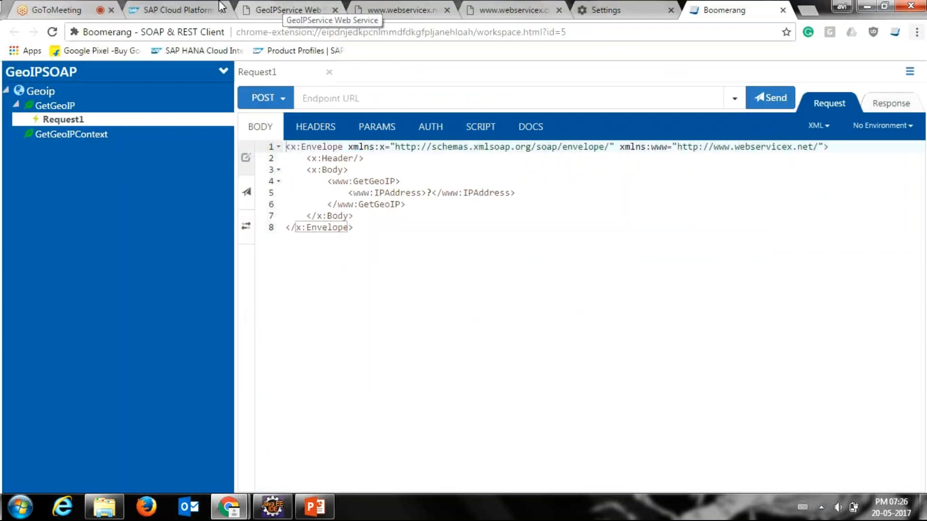
Step: Copy the endpoint URL of the deployed Training.com.Demo.GeoIP flow from the SAP Cloud Platform Integration monitoring page
click(216, 6)
double_click(680, 271)
click(696, 279)
drag(696, 279, 379, 274)
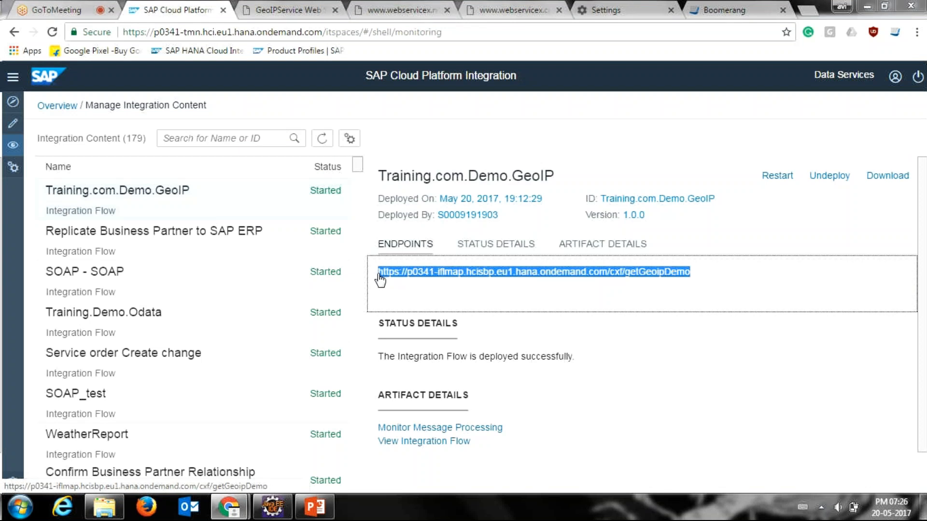
key(alt+Tab)
key(alt+Tab)
drag(719, 6, 618, 60)
key(alt+Tab)
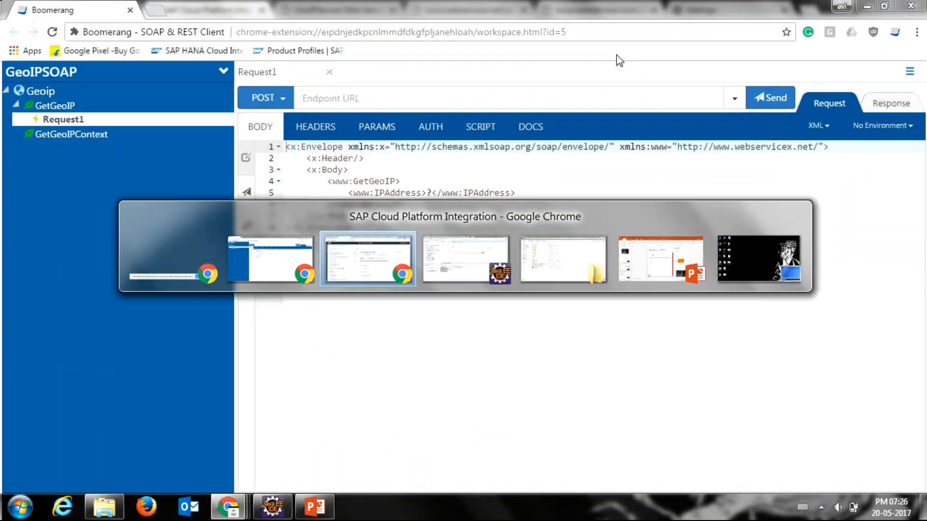
key(alt+Tab)
click(520, 89)
key(ctrl+v)
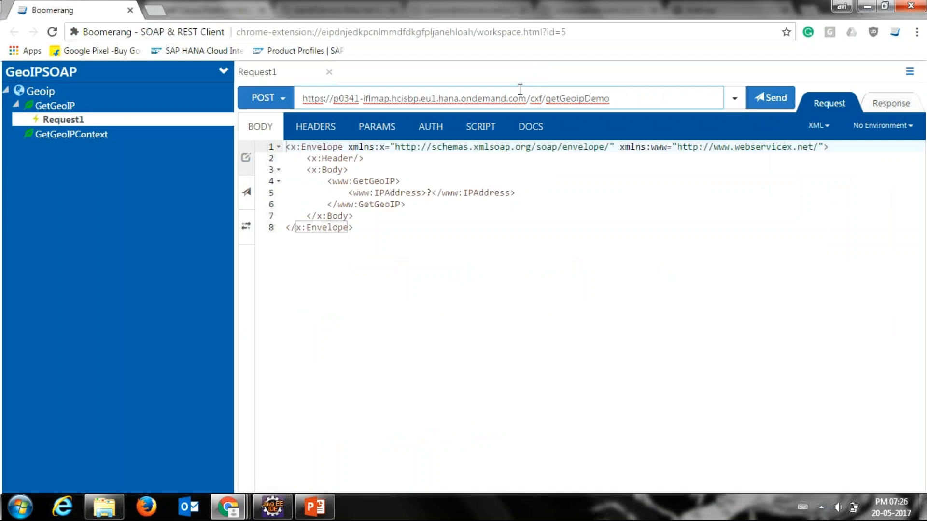
Step: Mark the IPAddress placeholder in the request body, search the web for myip in a new tab and copy the public IP address
click(430, 186)
key(Down)
key(Right)
key(Right)
key(Right)
key(Right)
key(Right)
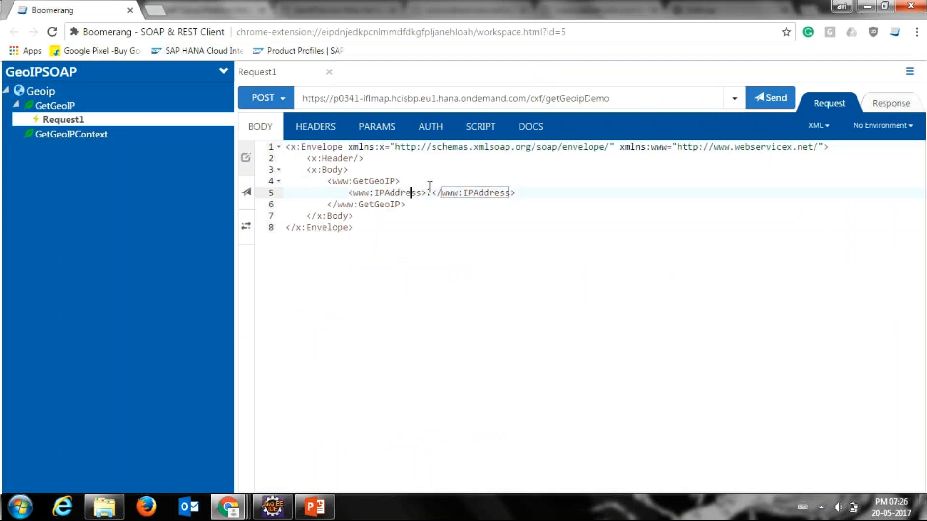
key(alt+Tab)
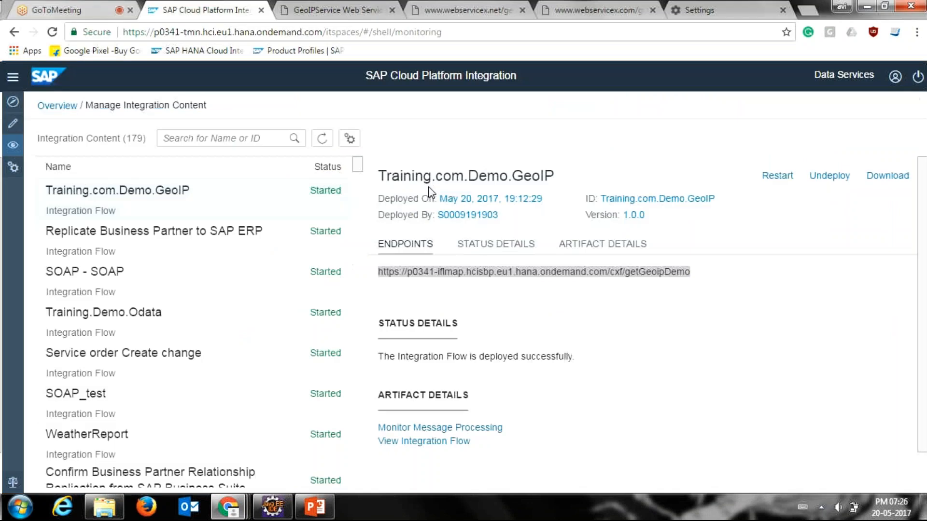
click(801, 13)
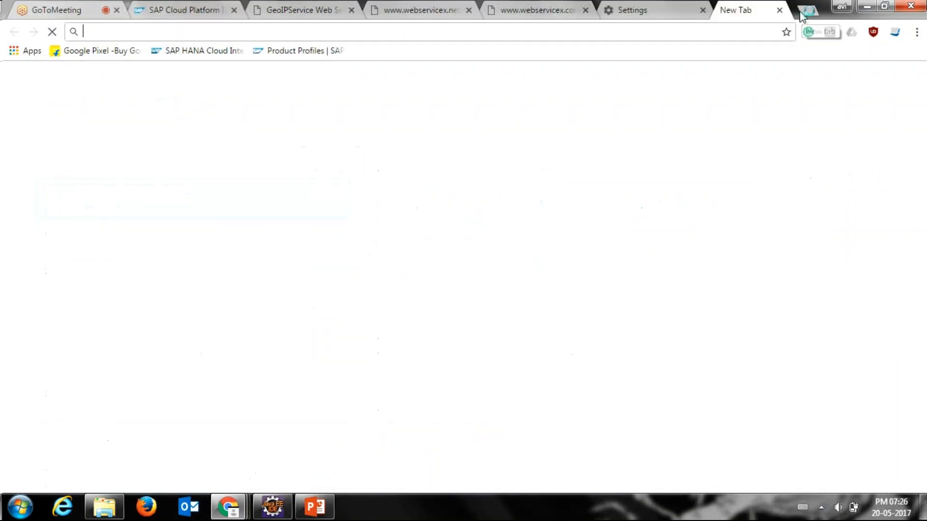
text(my)
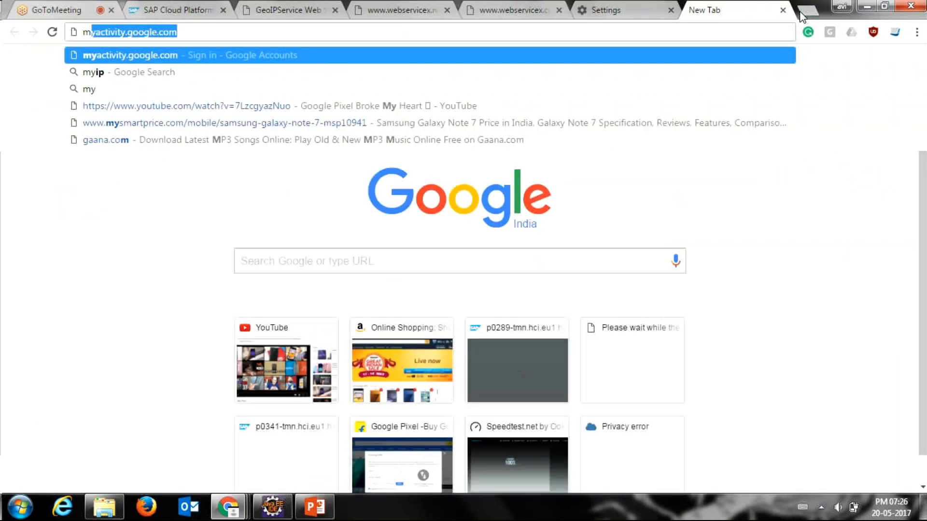
text(ip)
key(Return)
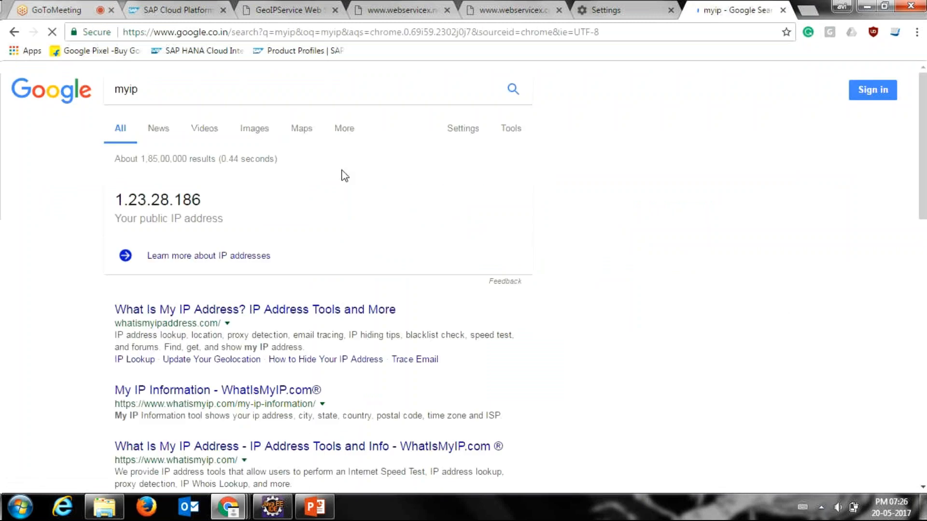
drag(202, 199, 116, 195)
Step: Replace the IPAddress placeholder in the GetGeoIP request body with the copied public IP address
key(alt+Tab)
key(alt+Tab)
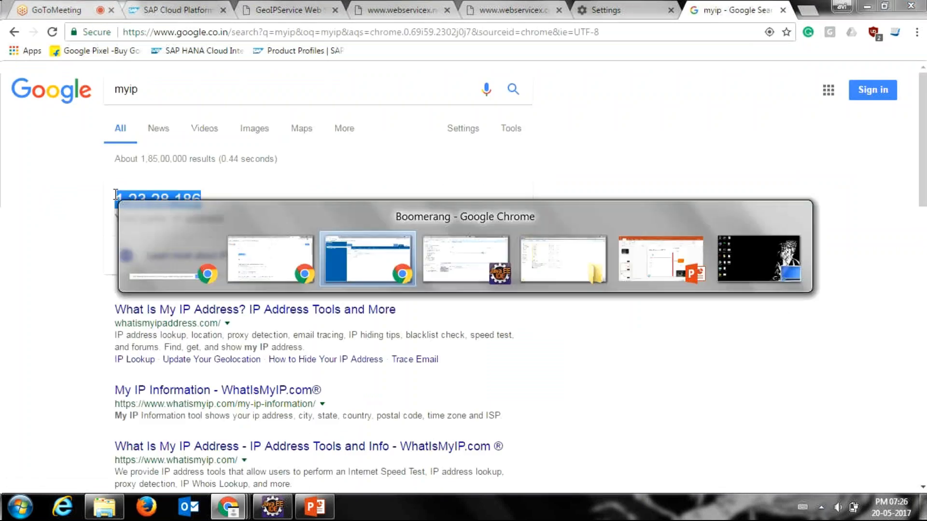
key(ctrl+v)
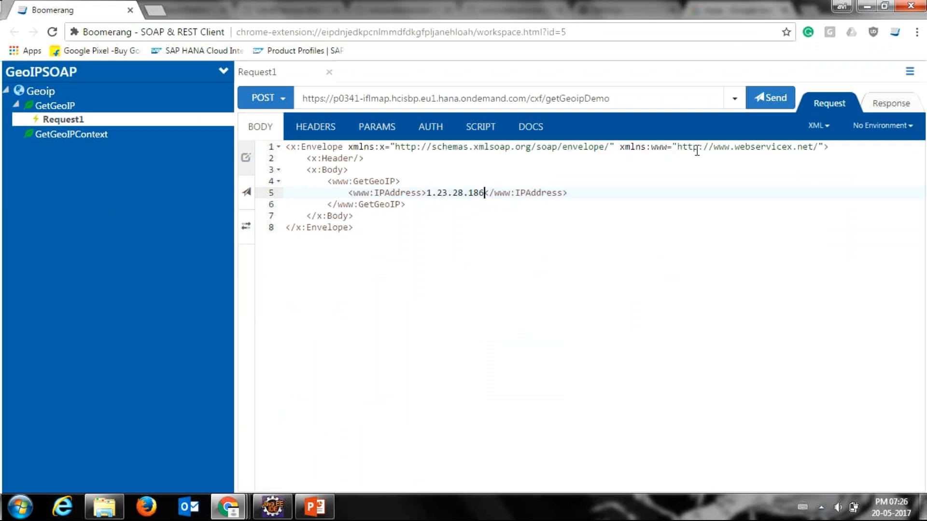
Step: Check the request body and endpoint URL of Request1 and send it to the getGeoipDemo endpoint
click(780, 101)
drag(451, 238, 283, 146)
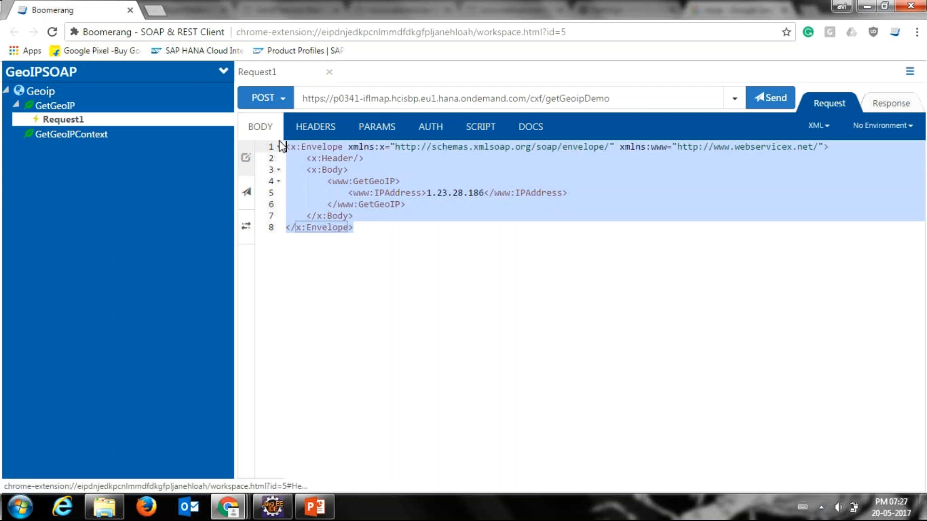
click(358, 203)
drag(618, 98, 298, 108)
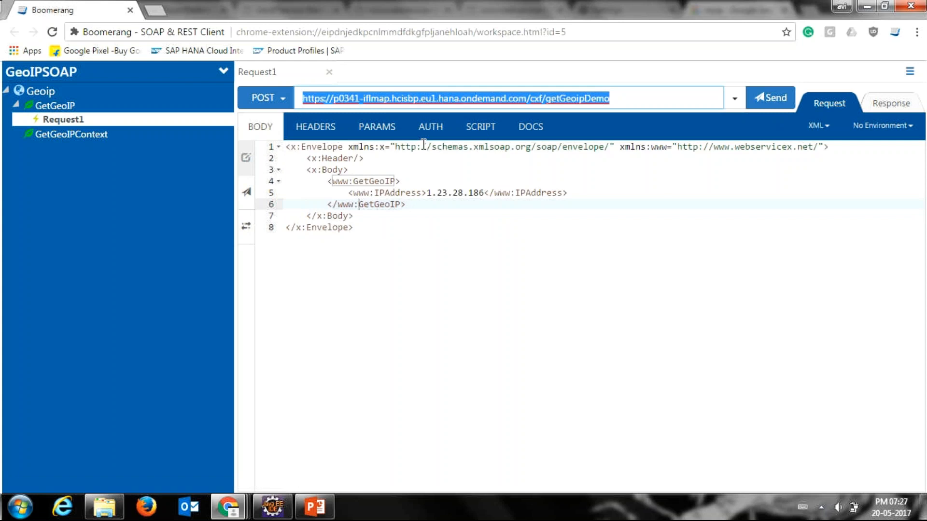
click(766, 96)
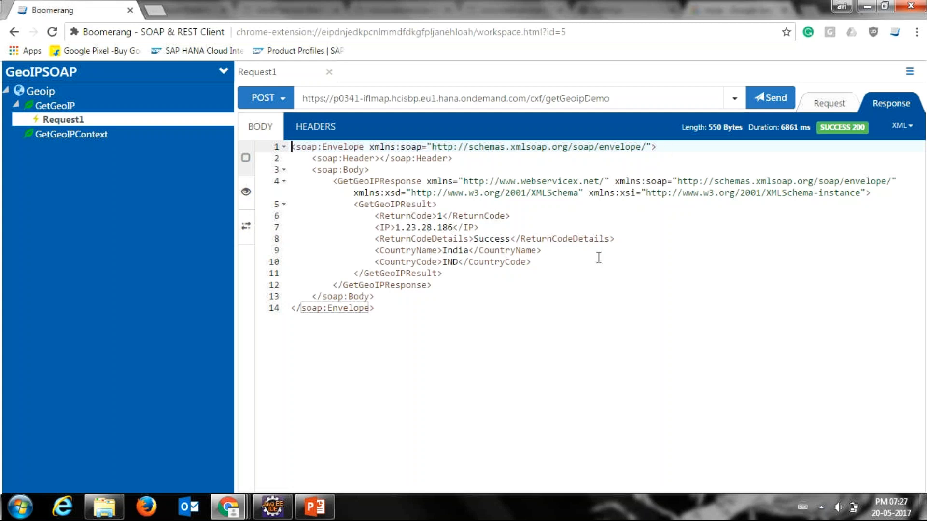
Step: Switch to Eclipse and search p0341's message monitoring for messages processed in the last minute
click(273, 511)
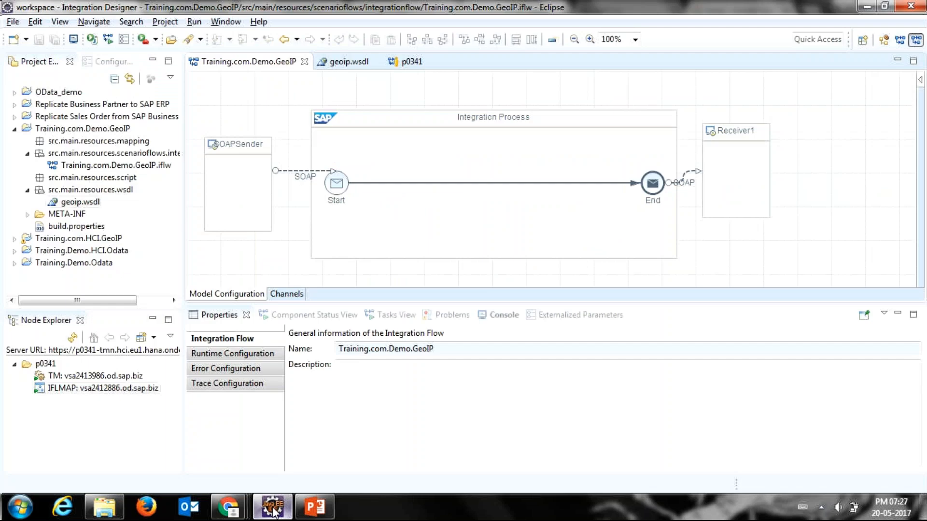
mouse_move(453, 157)
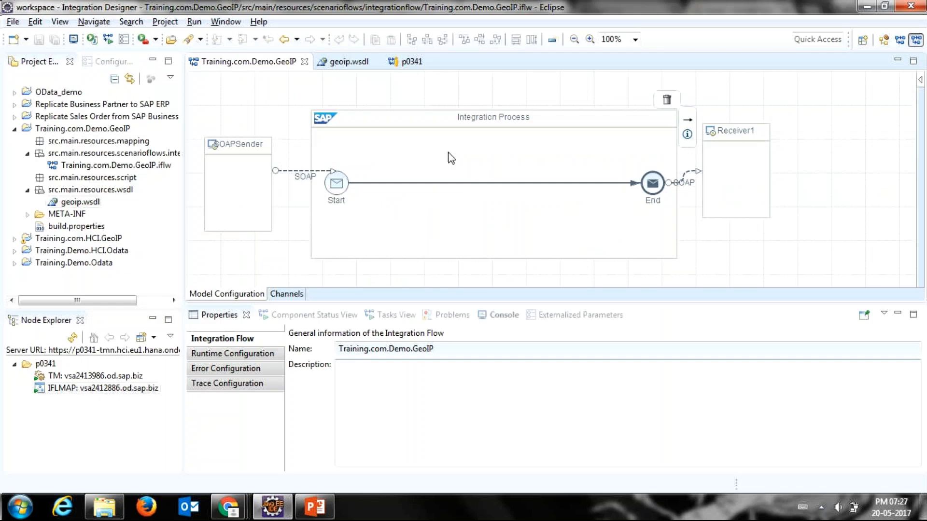
click(410, 63)
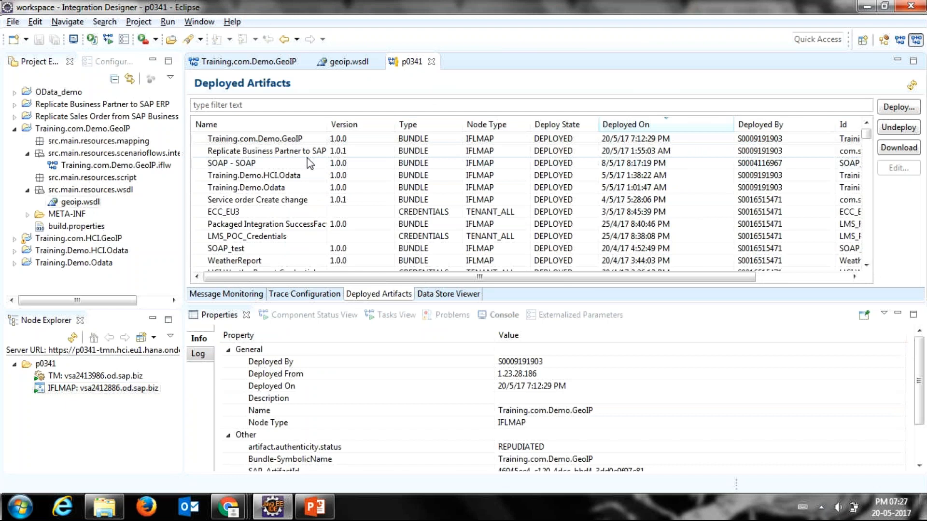
click(232, 299)
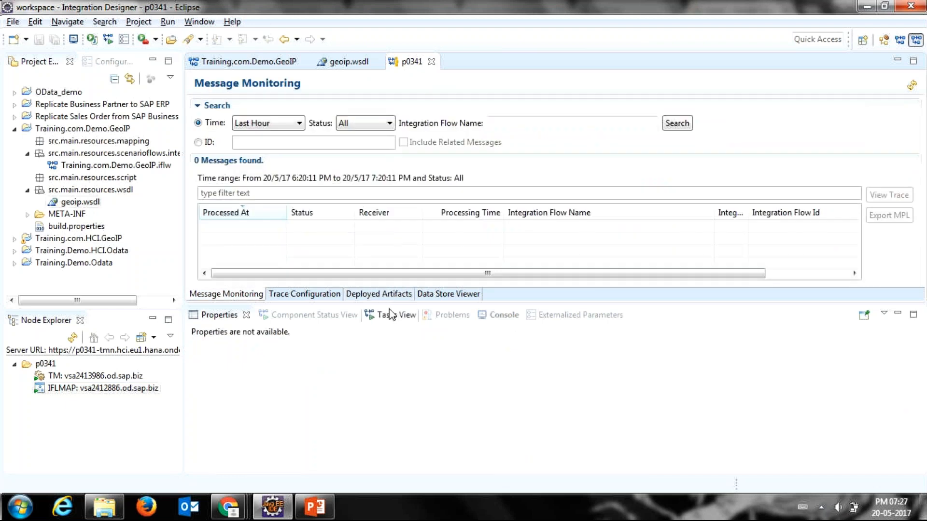
click(289, 123)
click(284, 143)
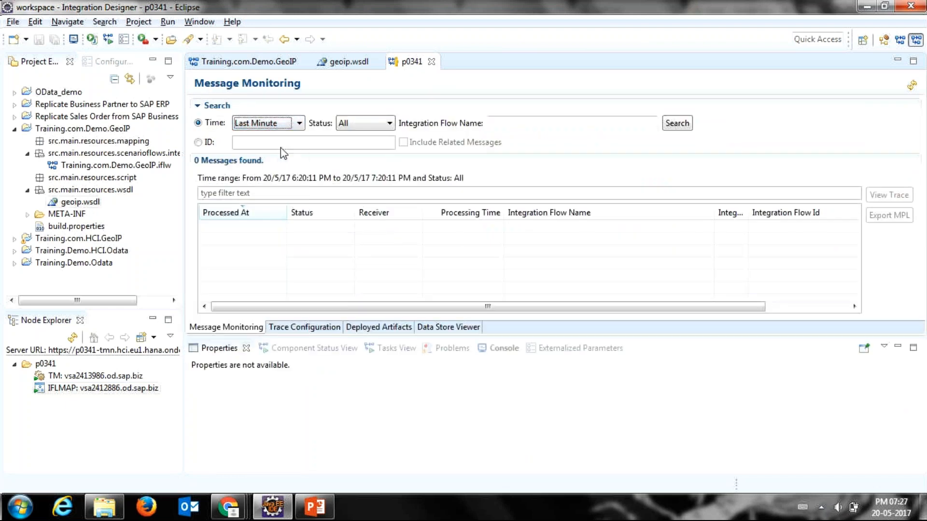
click(678, 123)
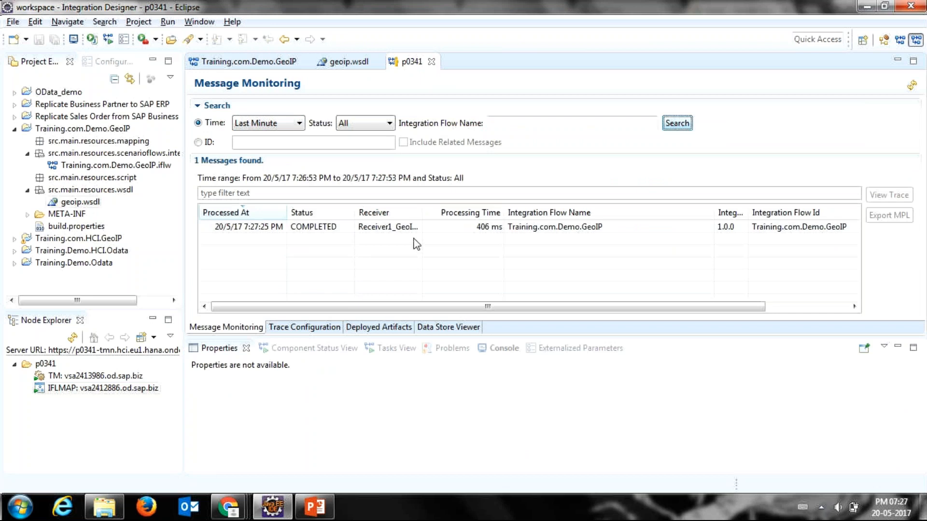
Step: Widen the Receiver column and show the Training.com.Demo.GeoIP message's processing log in an enlarged Properties view
drag(421, 213, 487, 237)
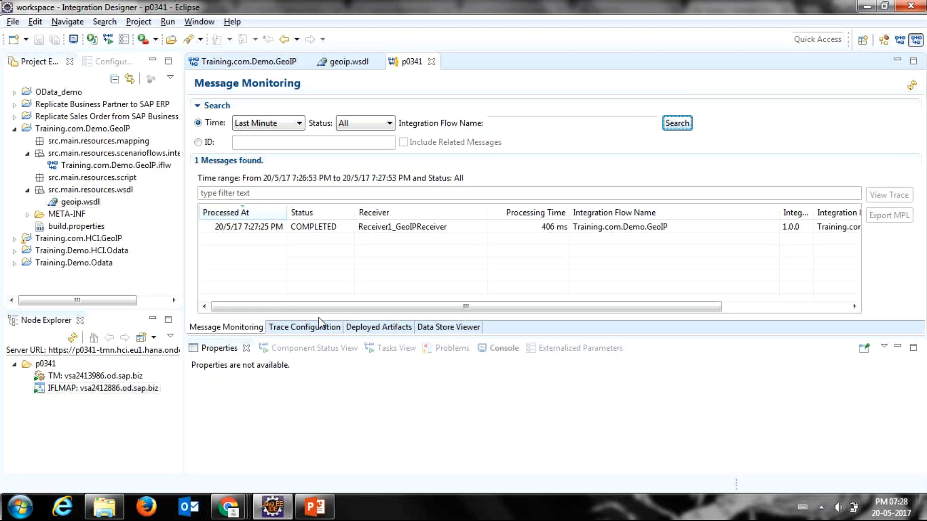
drag(346, 307, 303, 300)
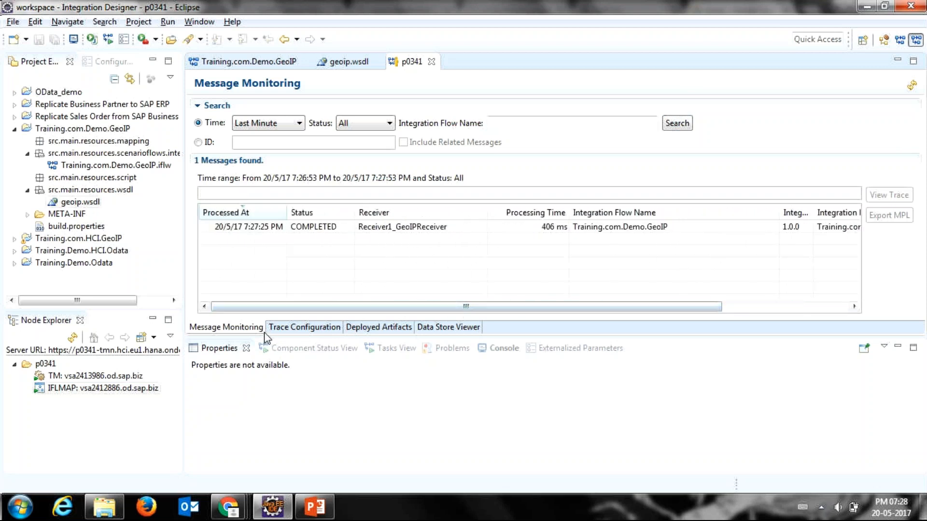
click(357, 230)
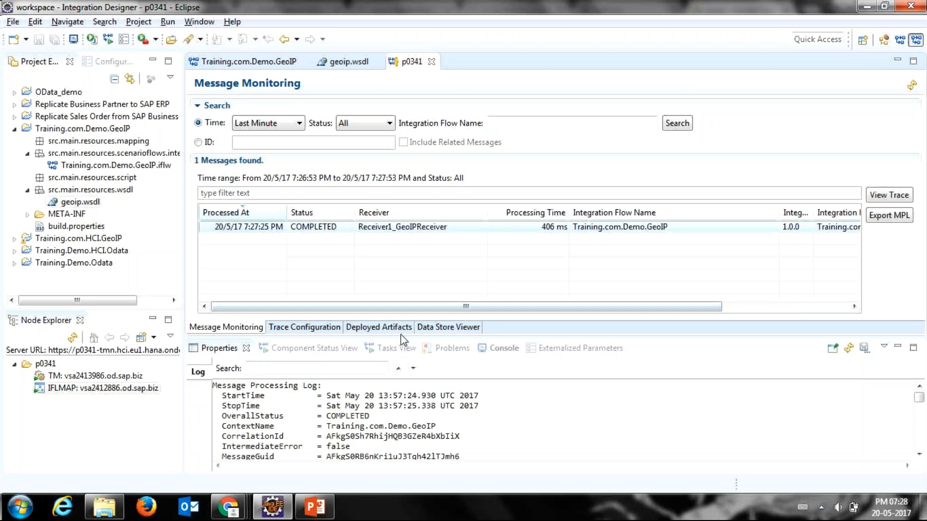
drag(401, 335, 406, 269)
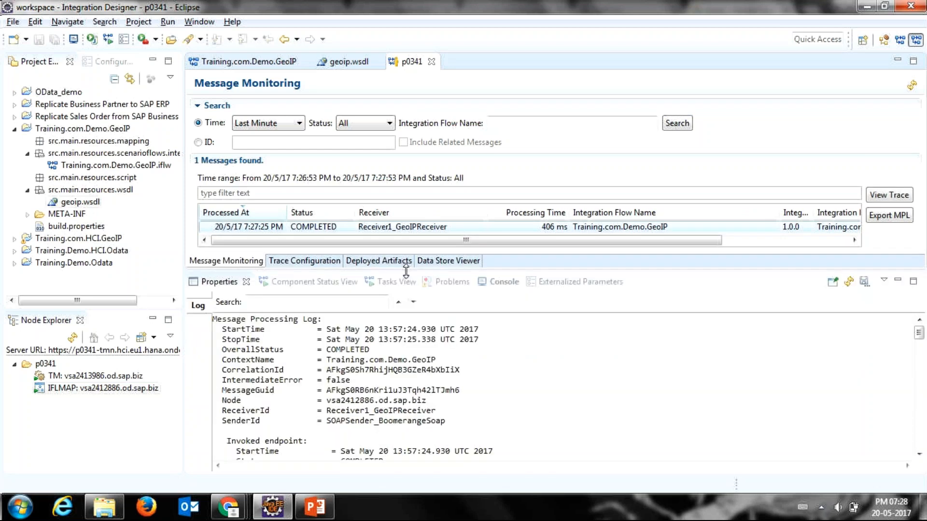
Step: Examine the opening section of the message processing log and highlight getGeoipDemo in the invoked endpoint's address
click(371, 384)
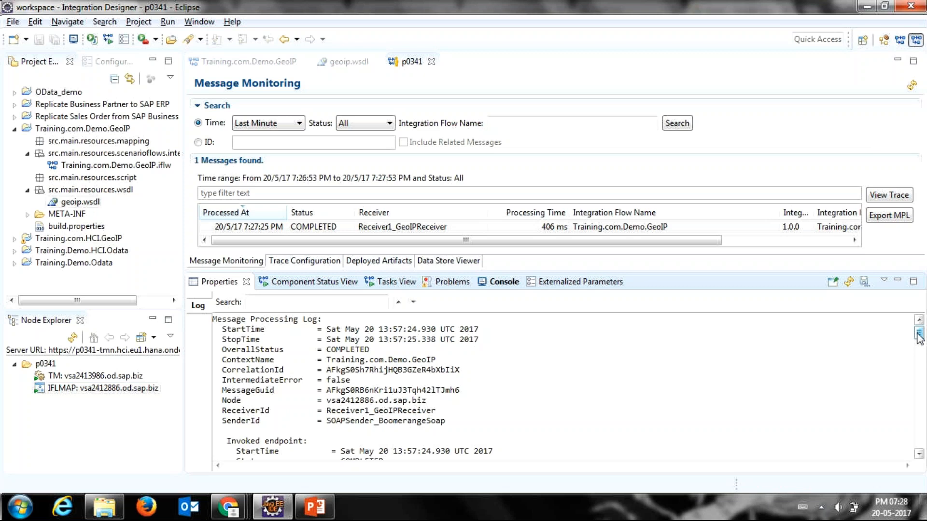
drag(919, 336, 920, 338)
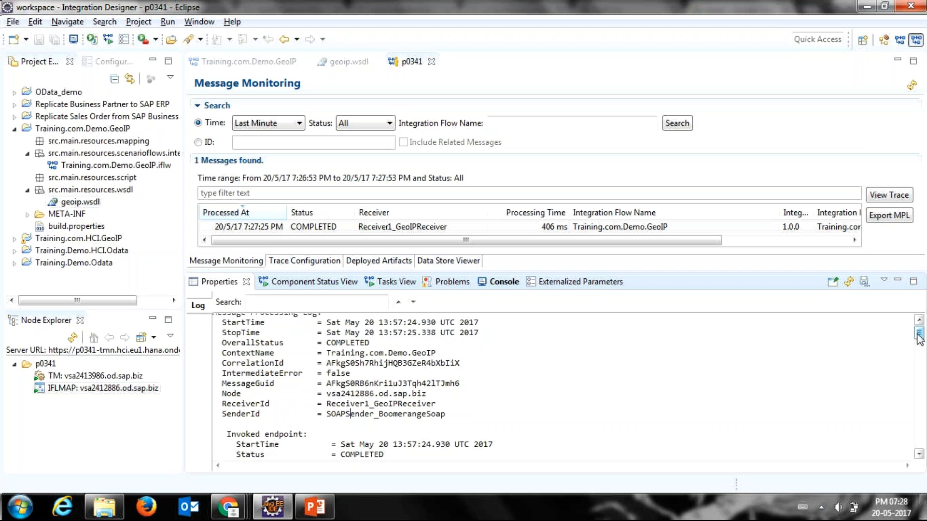
mouse_move(919, 338)
mouse_down()
mouse_move(918, 426)
mouse_move(918, 349)
mouse_up()
double_click(374, 360)
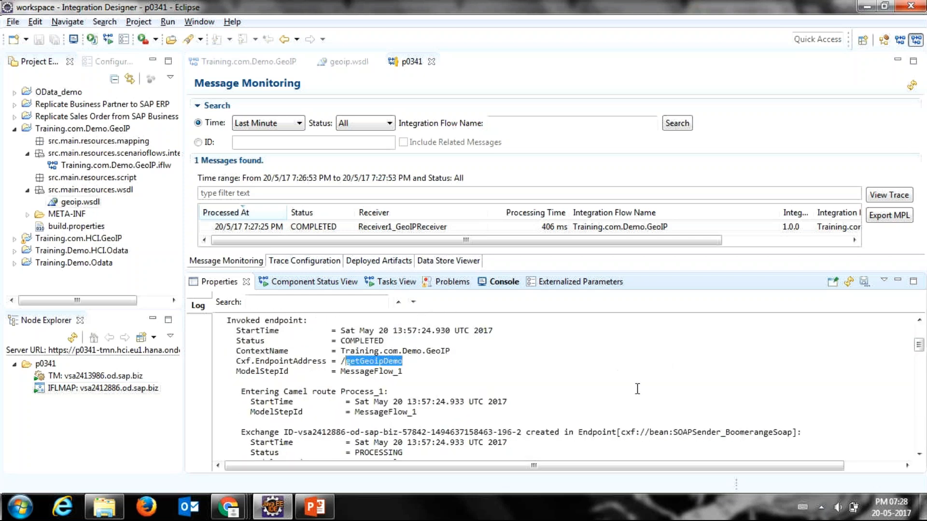
Step: Examine the log's exchange entries from the entry into Camel route Process_1 to the call to Receiver1_GeoIPReceiver
click(920, 455)
click(919, 455)
click(920, 456)
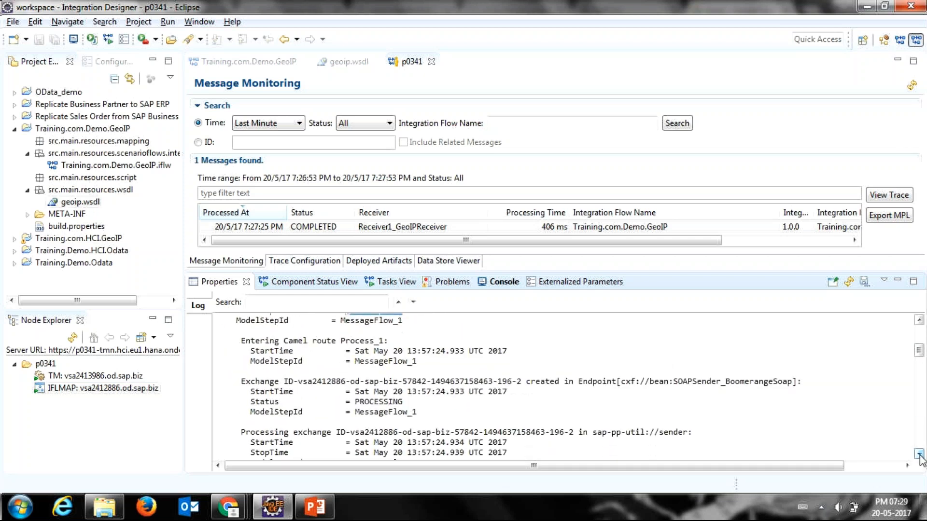
click(920, 455)
click(920, 455)
click(920, 456)
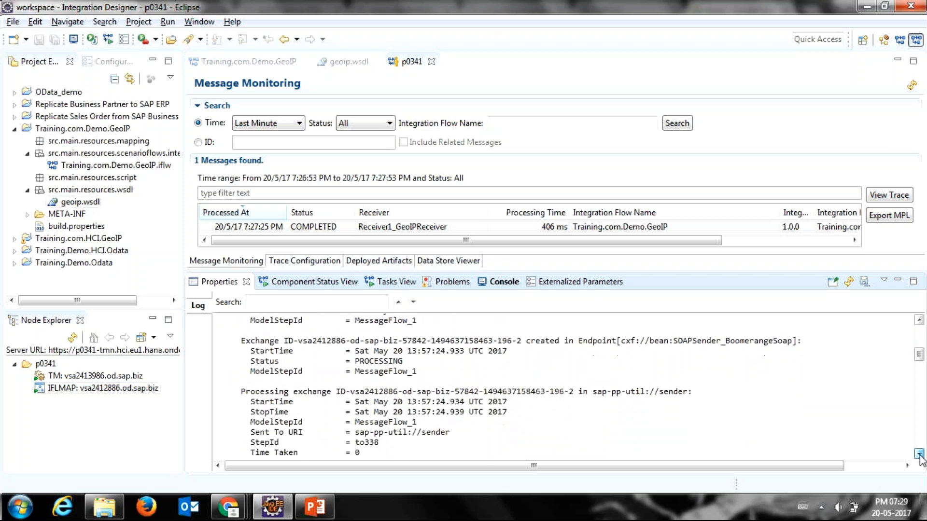
click(920, 456)
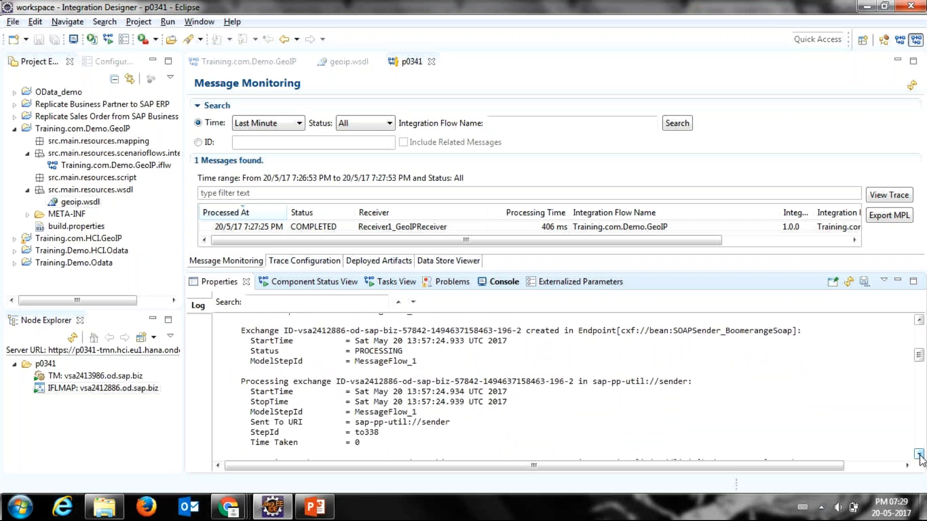
click(920, 455)
click(920, 455)
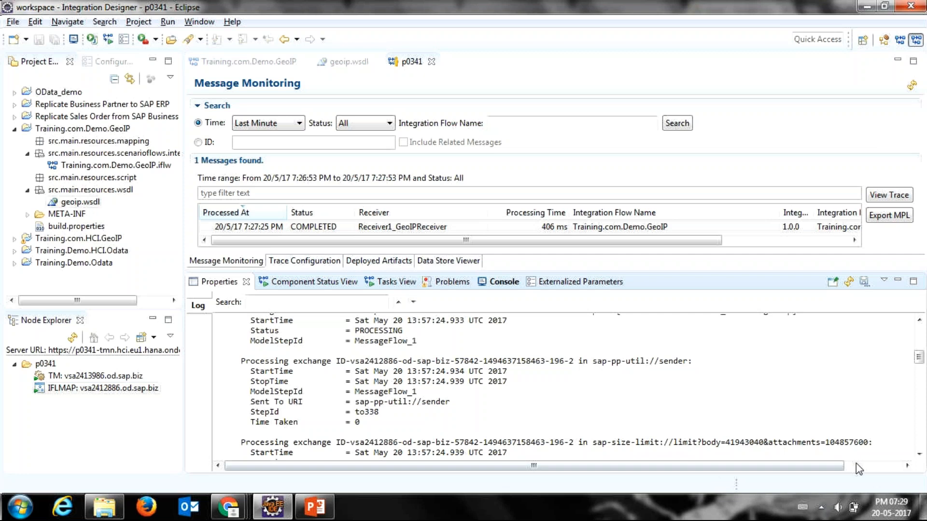
click(918, 456)
click(918, 455)
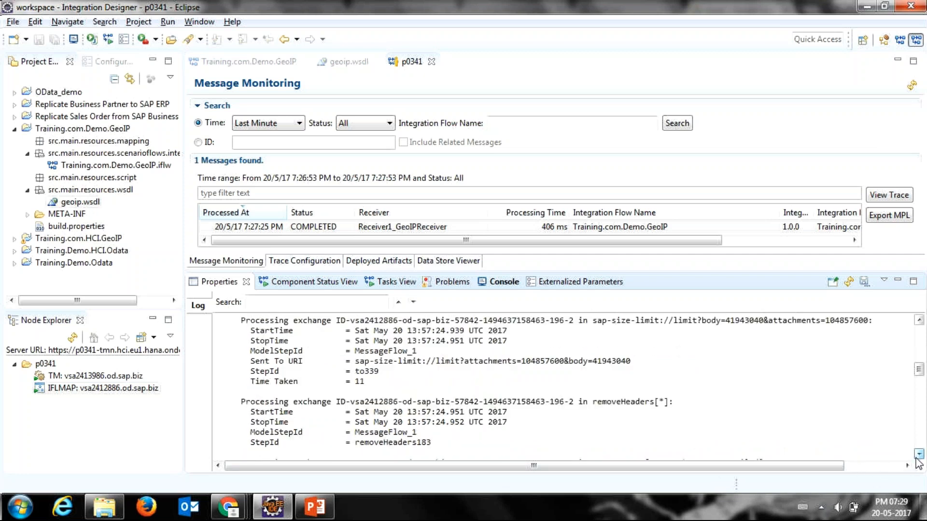
click(918, 456)
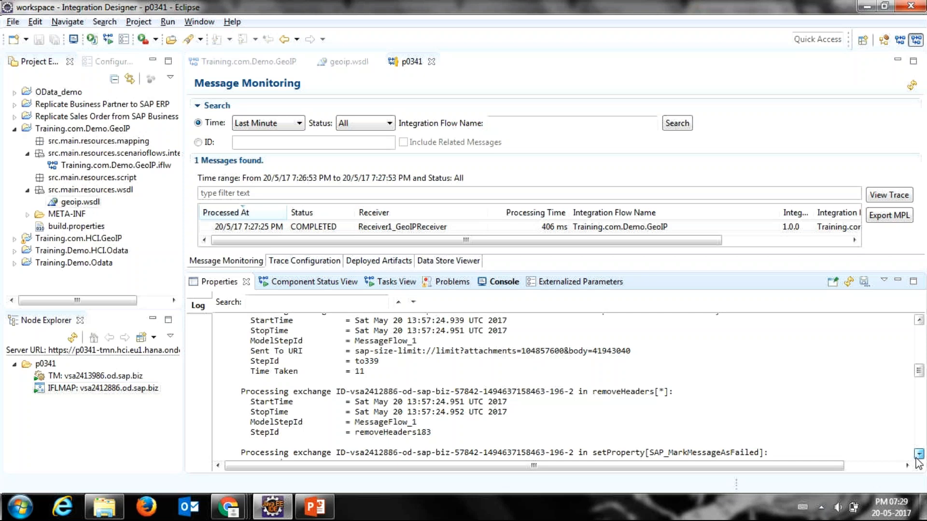
click(919, 456)
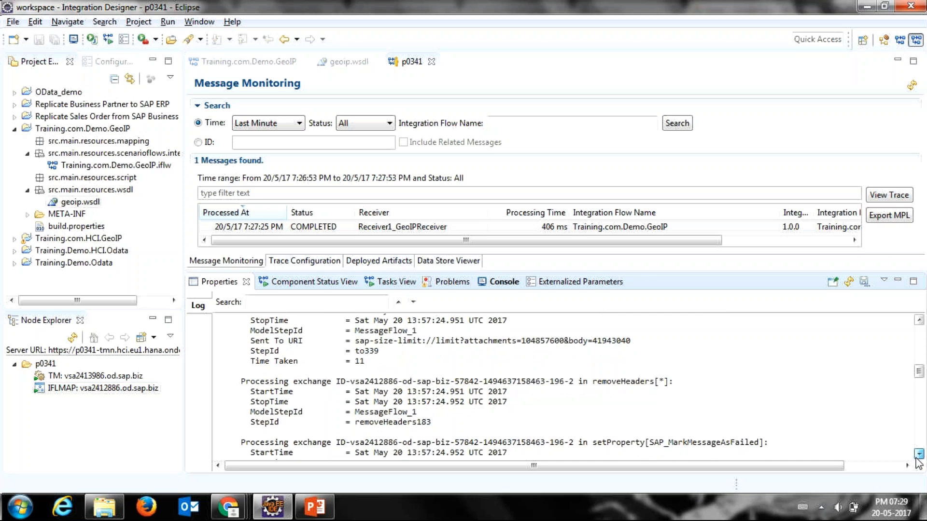
click(918, 455)
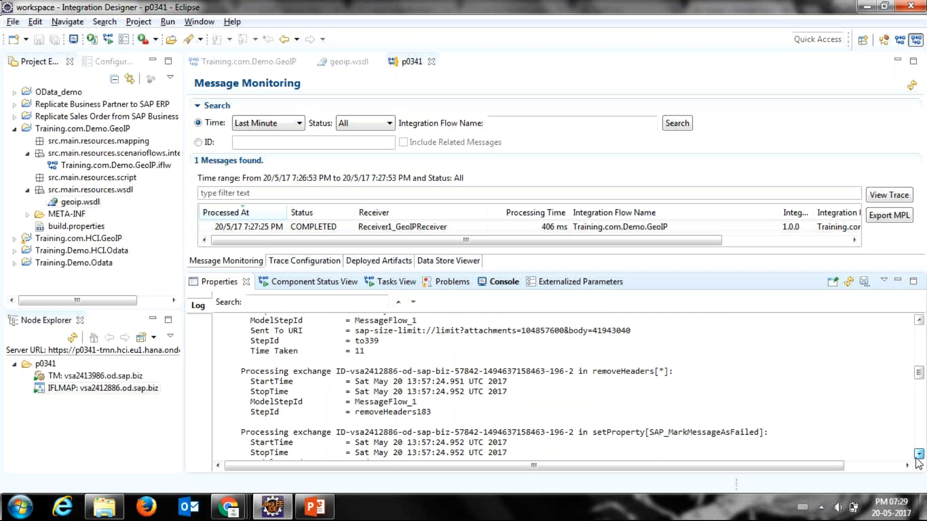
click(919, 455)
click(918, 455)
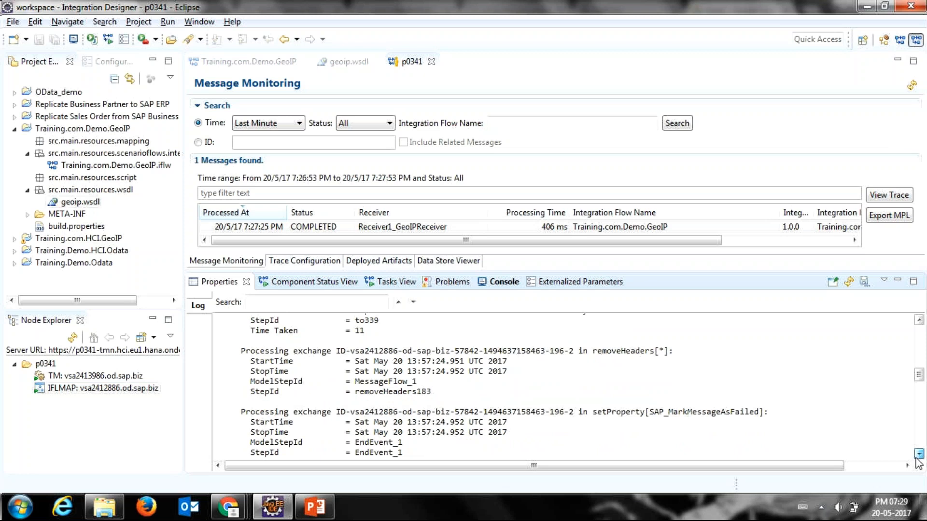
click(919, 455)
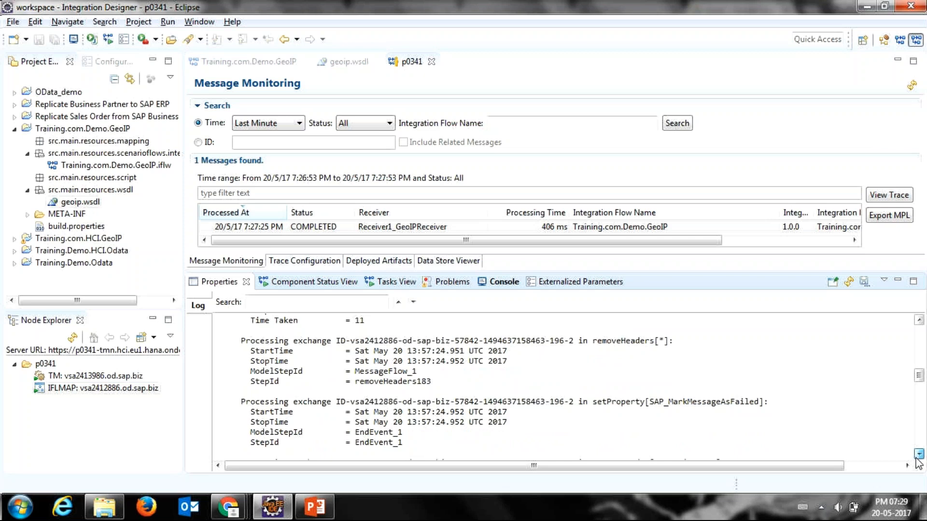
click(916, 458)
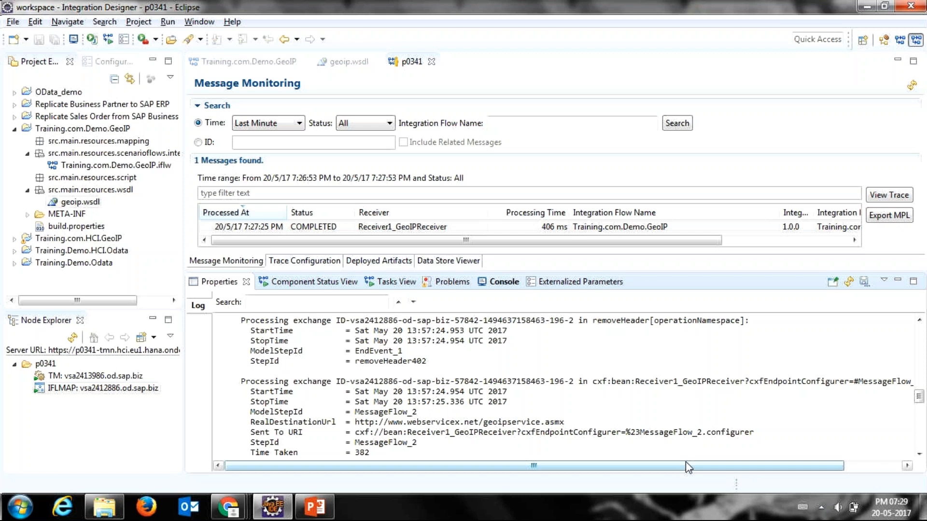
Step: Review the log's closing removeHeader and exchange completion entries, and return to the beginning of the log
scroll(908, 436, down, 5)
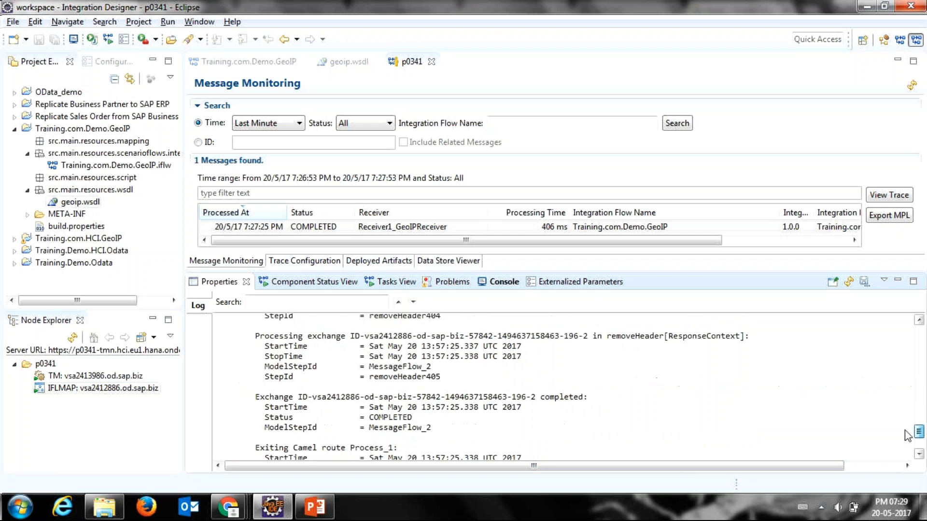
scroll(907, 436, up, 1)
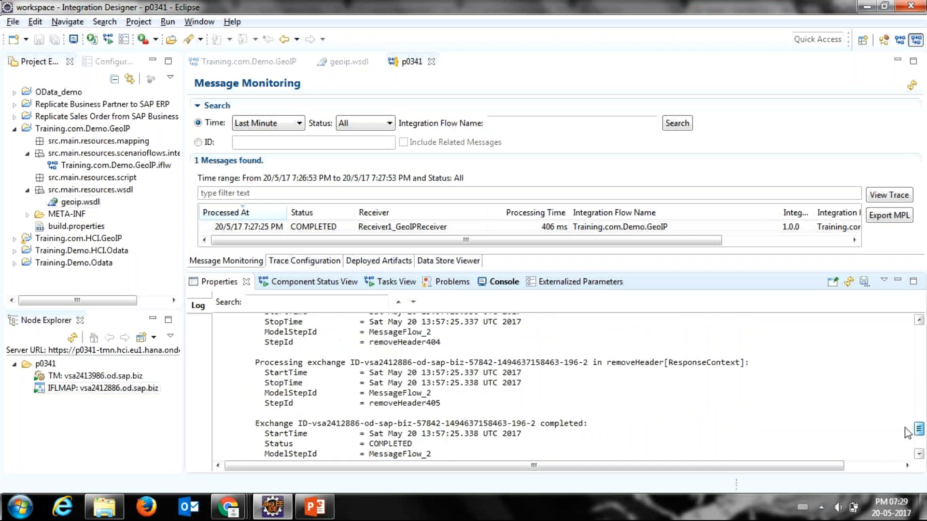
scroll(907, 433, up, 2)
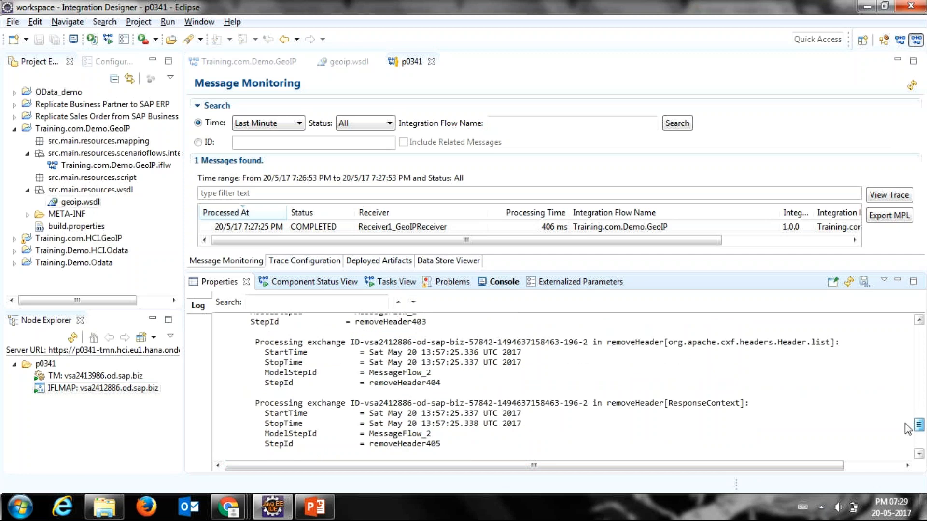
scroll(908, 429, up, 1)
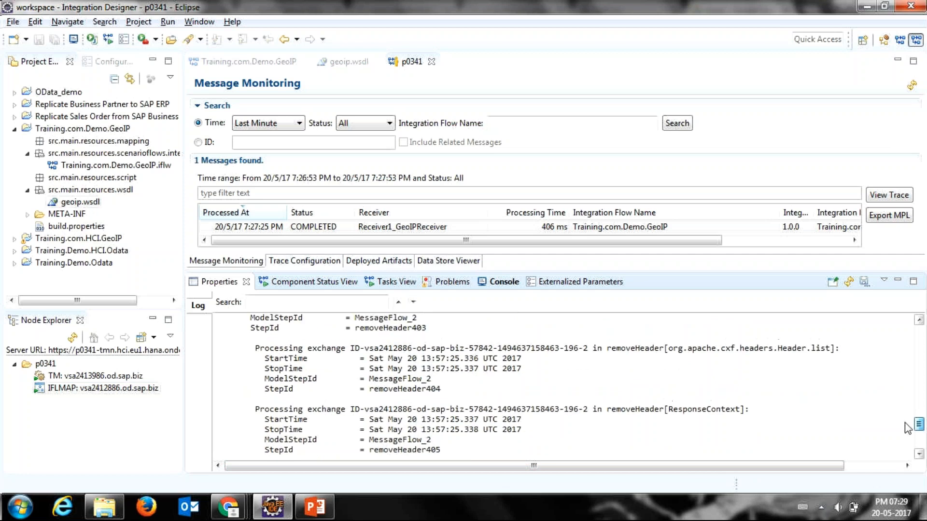
scroll(908, 428, up, 1)
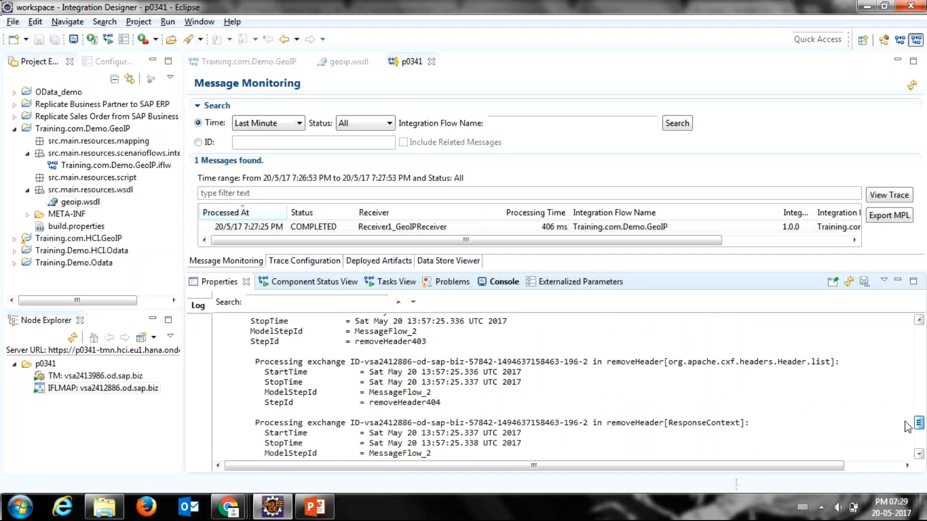
drag(908, 427, 903, 333)
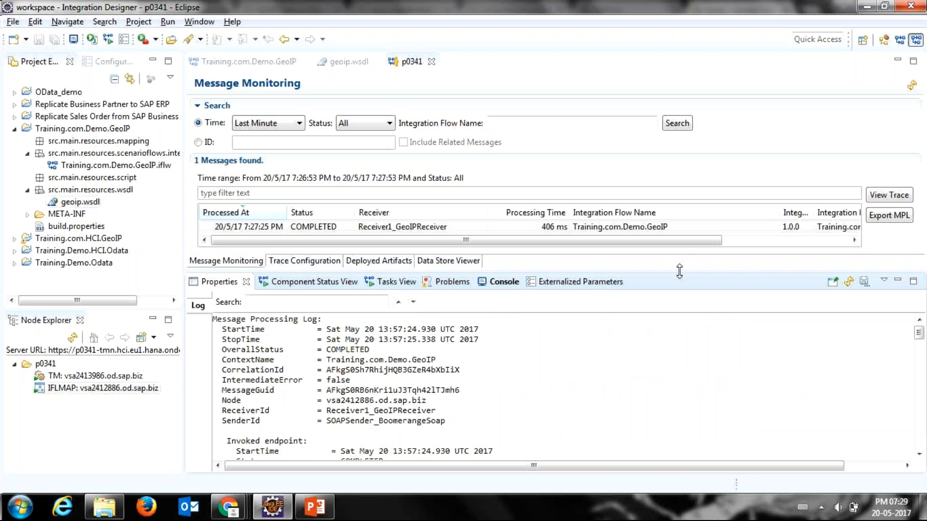
Step: Reduce the height of the Properties view and close the p0341 message monitoring editor
drag(680, 271, 680, 281)
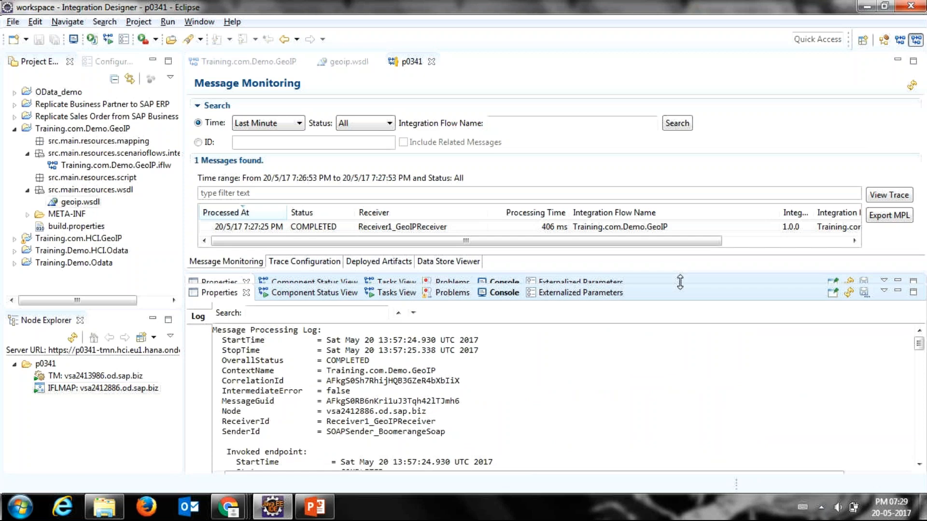
drag(680, 282, 680, 338)
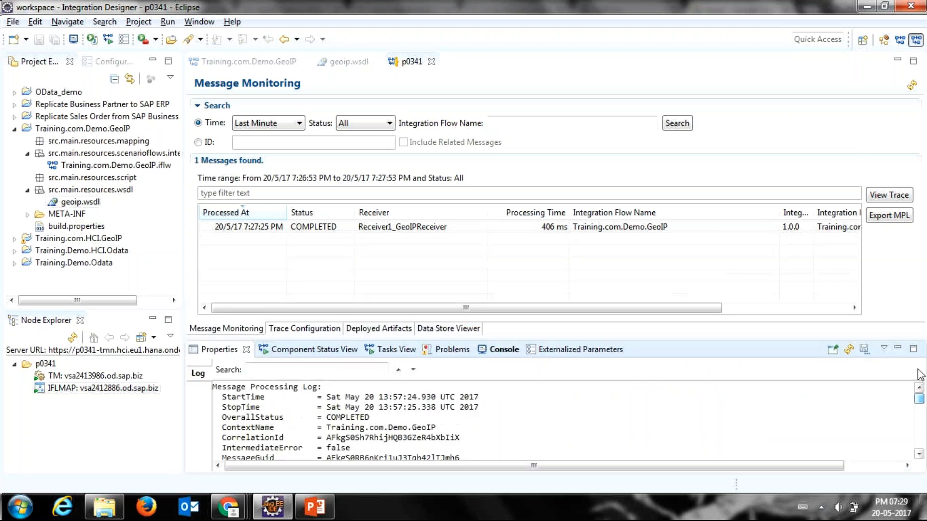
click(432, 61)
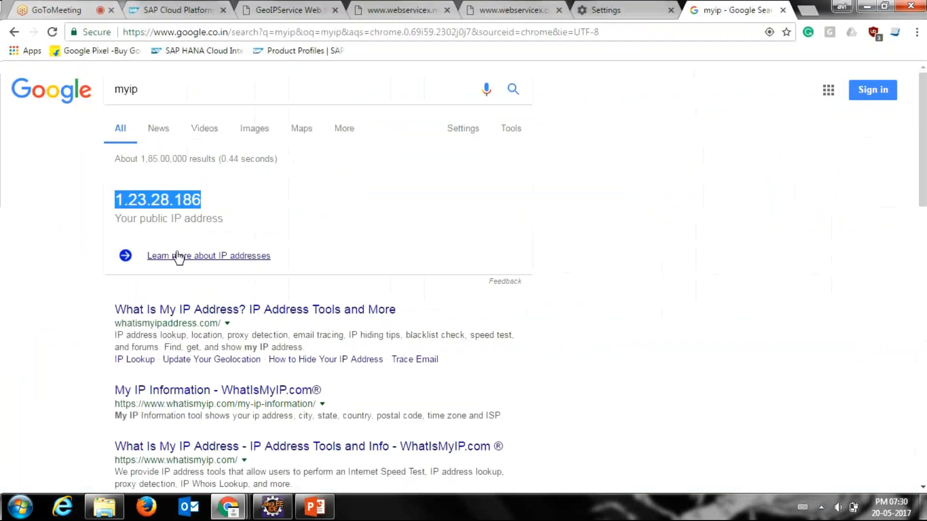
Step: In Chrome's SAP Cloud Platform Integration monitoring, open the Message Processing Log of the past hour's Training.com.Demo.GeoIP message
click(170, 11)
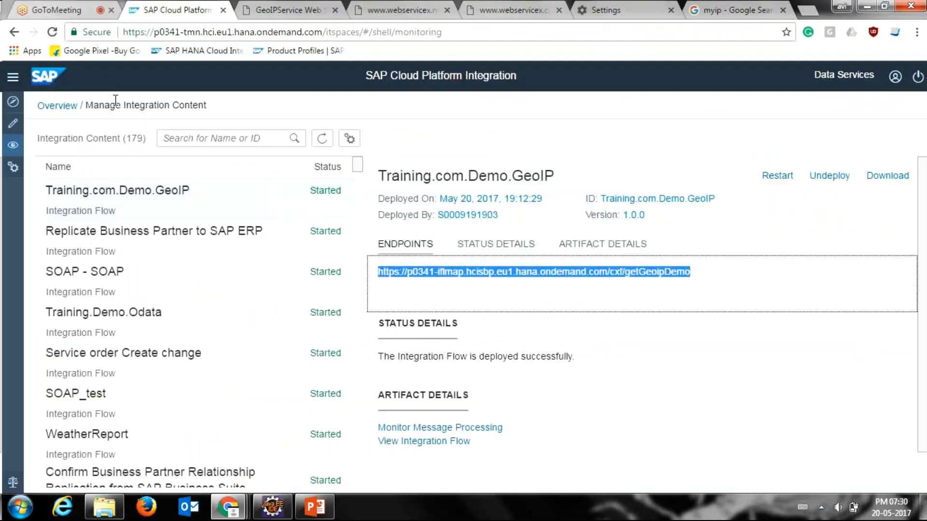
click(15, 148)
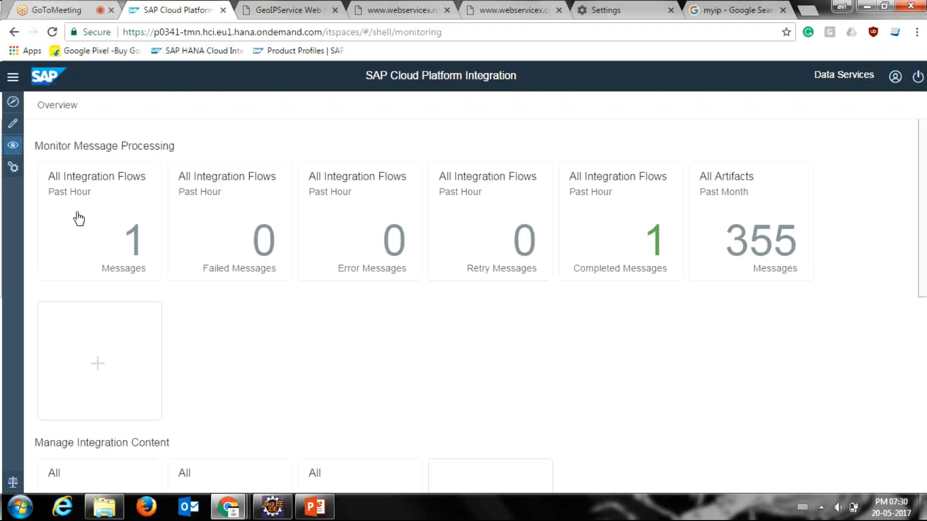
click(114, 211)
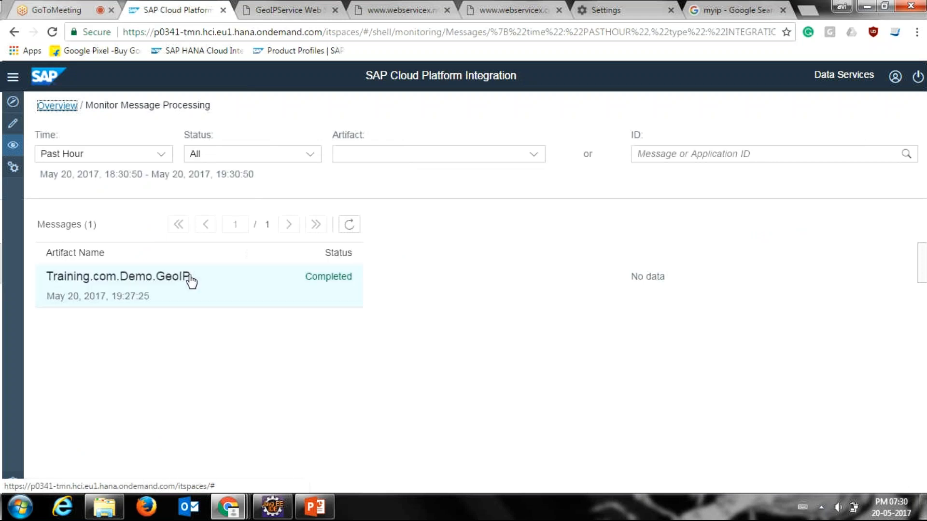
click(192, 283)
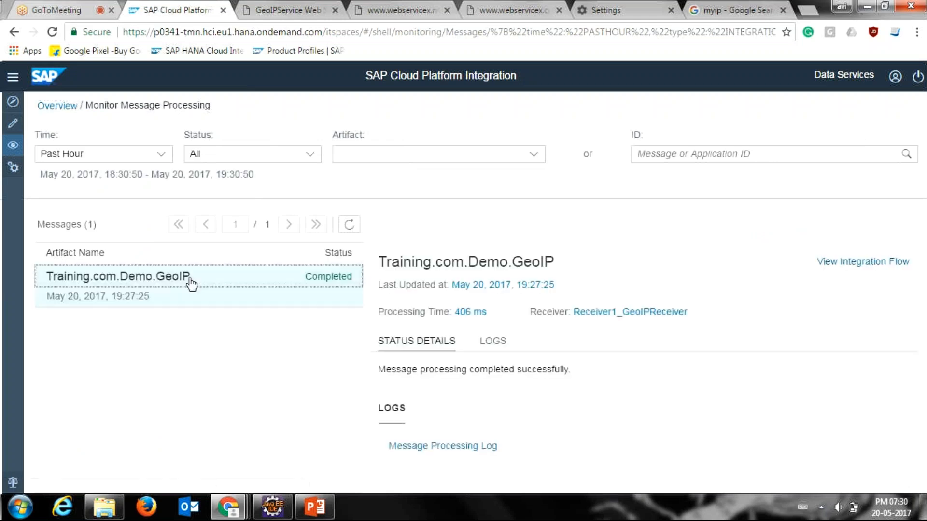
click(465, 452)
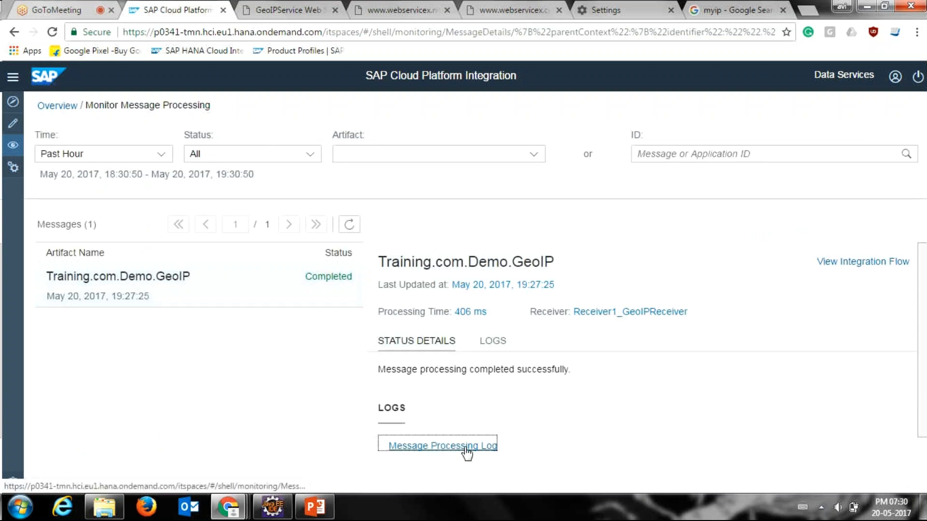
Step: Review the web log's response and removeHeader entries and return to the Monitor Message Processing list
drag(924, 424, 924, 432)
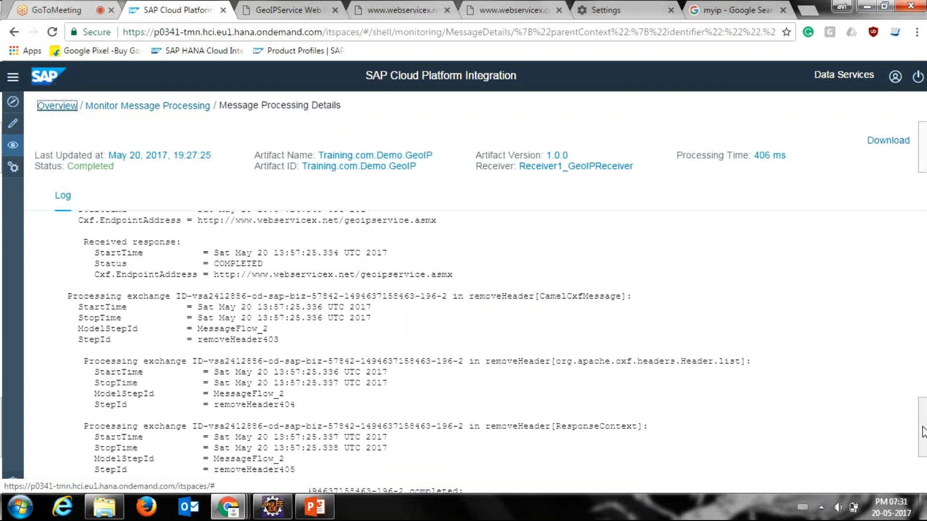
drag(924, 431, 923, 441)
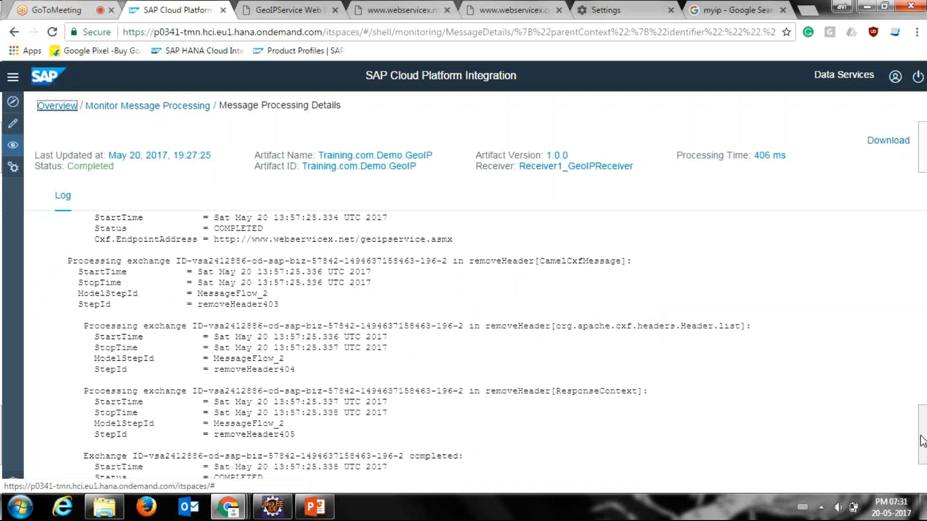
click(191, 108)
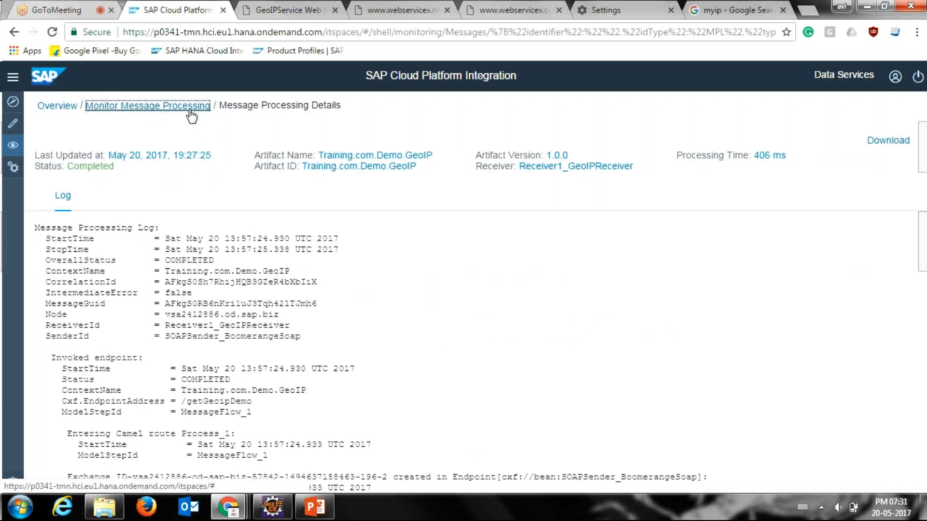
click(190, 111)
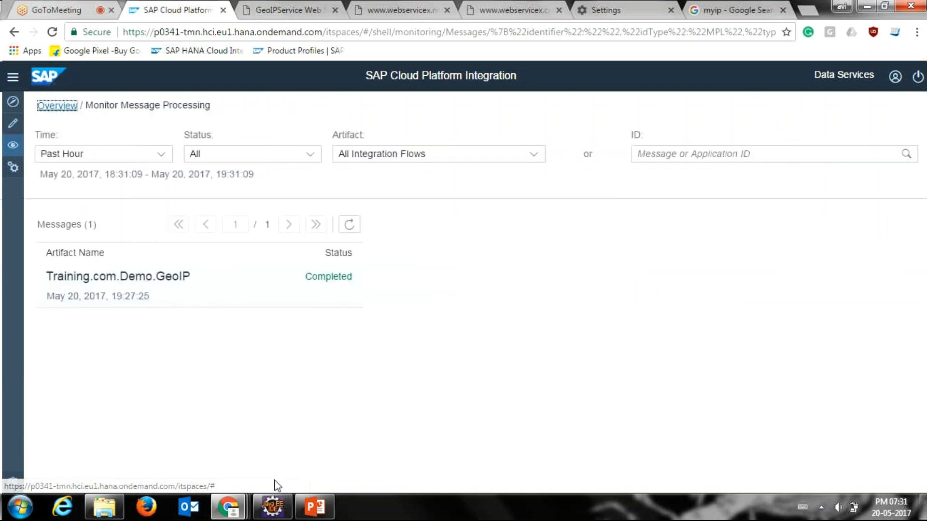
Step: Switch to Eclipse and select the Training.com.Demo.GeoIP project in the Project Explorer
click(274, 516)
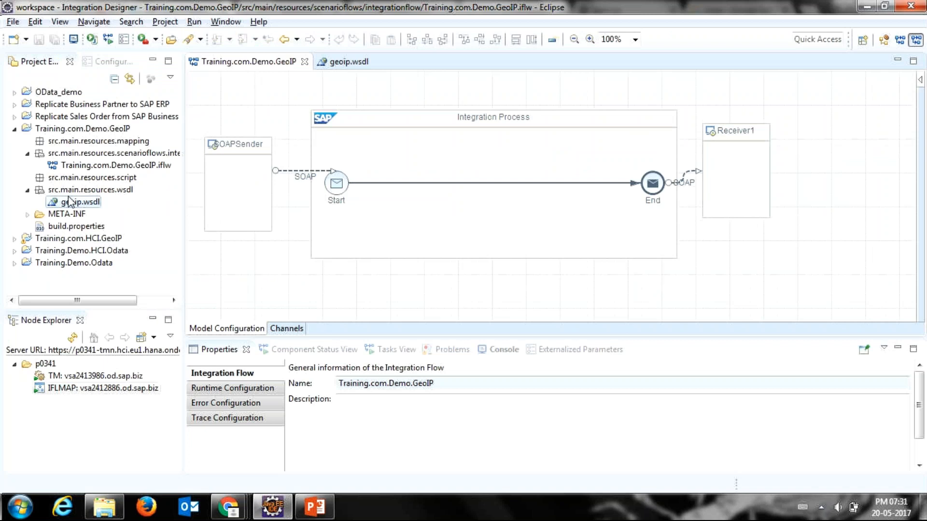
click(73, 131)
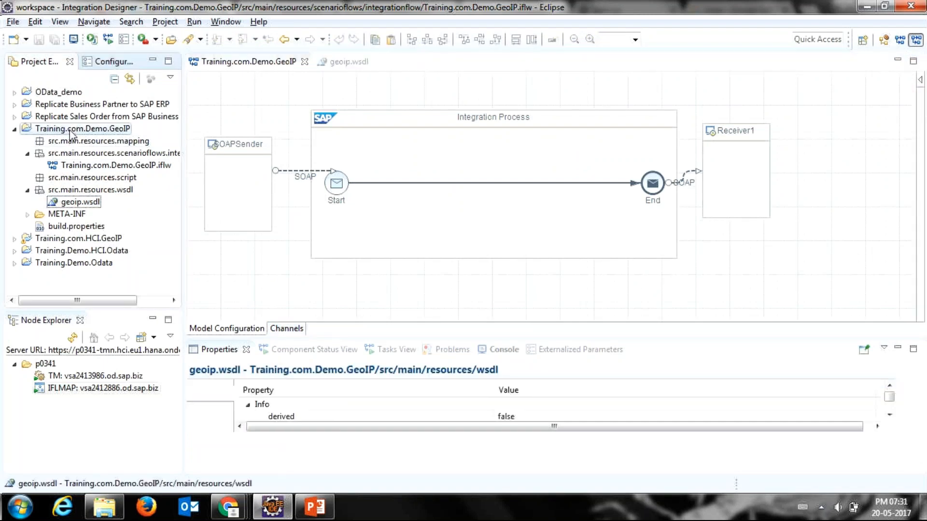
click(71, 130)
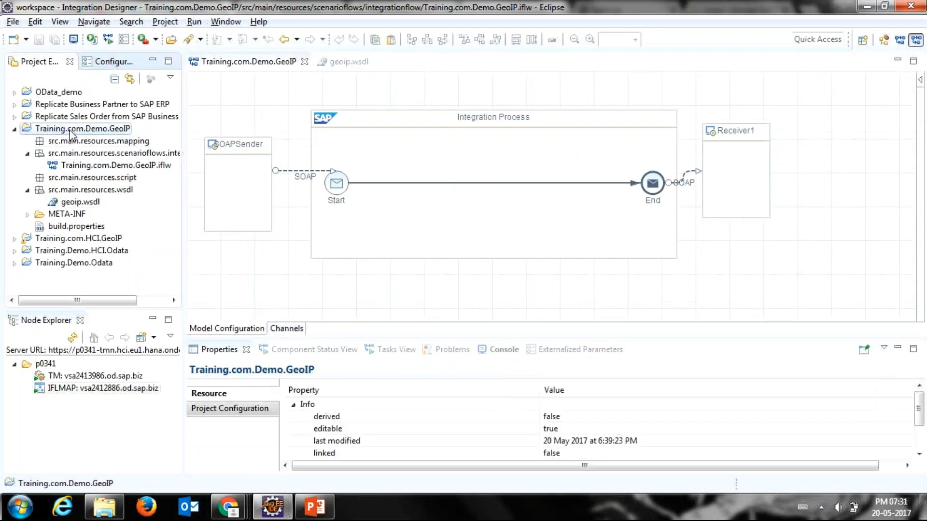
Step: Open the adapter-specific connection details of the SOAPSender channel in the Training.com.Demo.GeoIP integration flow
click(67, 167)
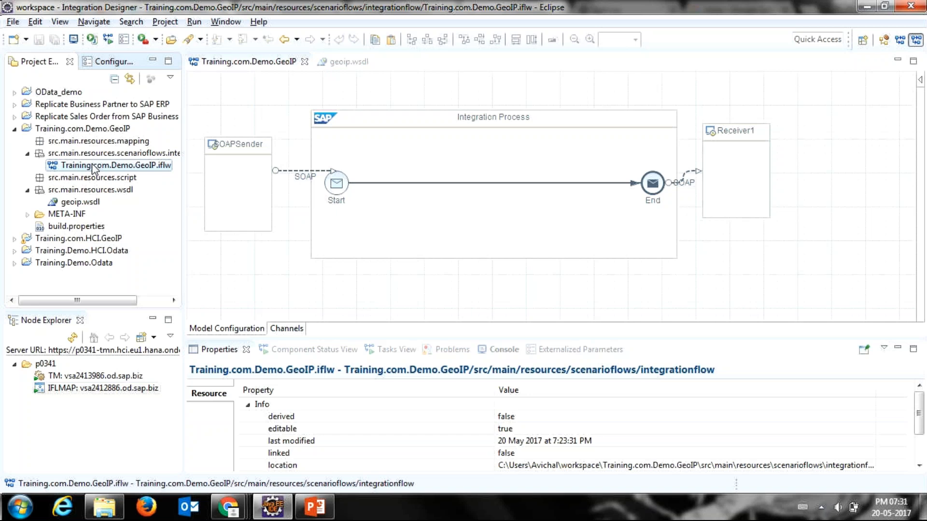
click(210, 165)
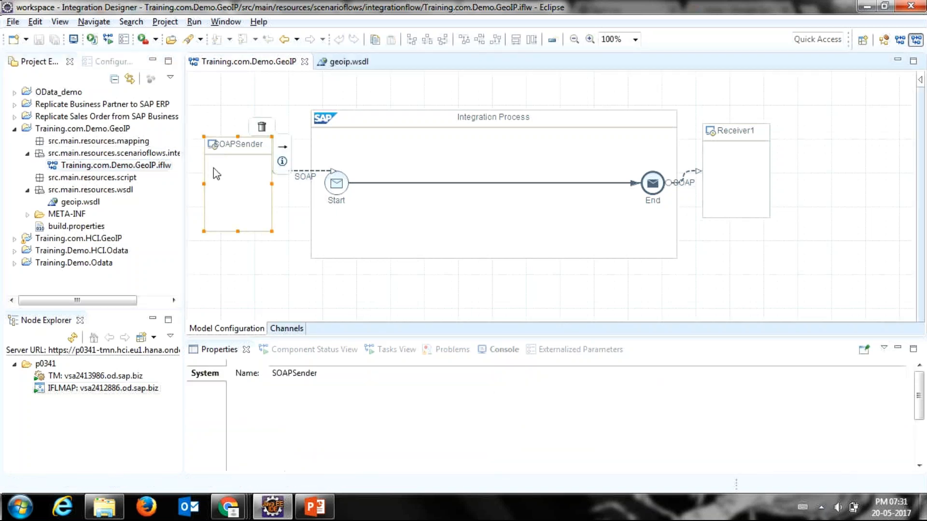
click(300, 179)
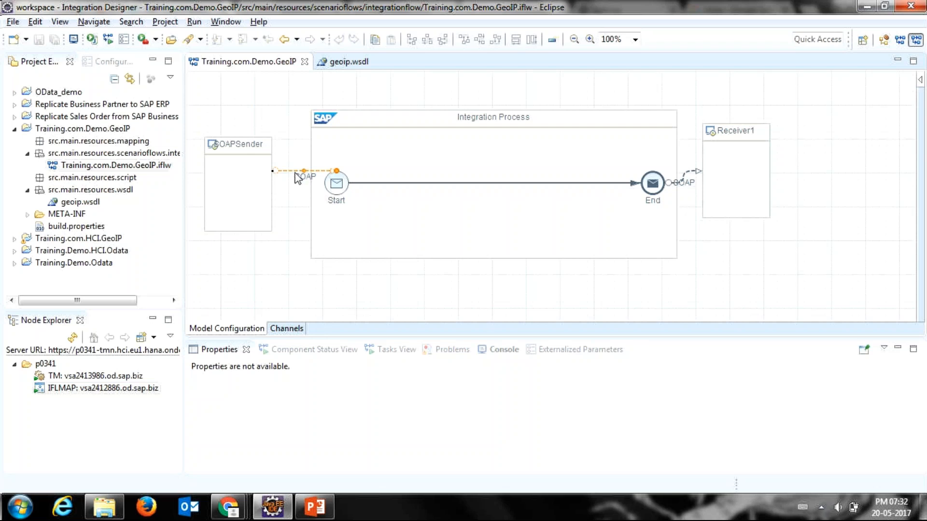
double_click(297, 178)
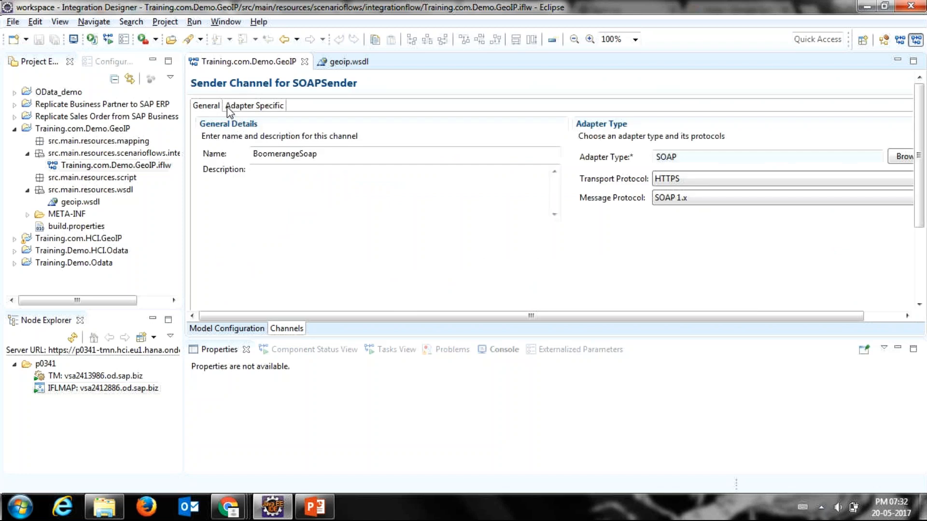
click(249, 110)
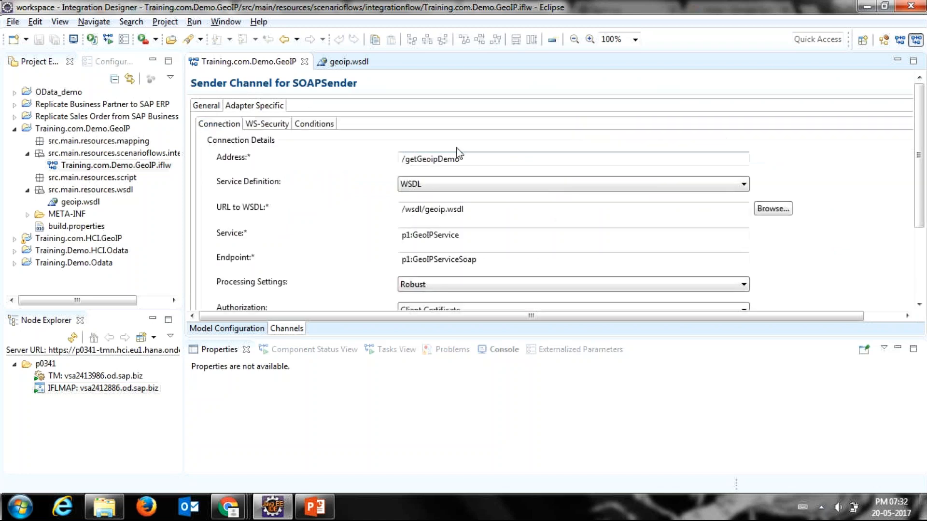
Step: Examine the sender channel's address, service definition and client certificate authorization, and return to the integration flow diagram
drag(476, 160, 381, 161)
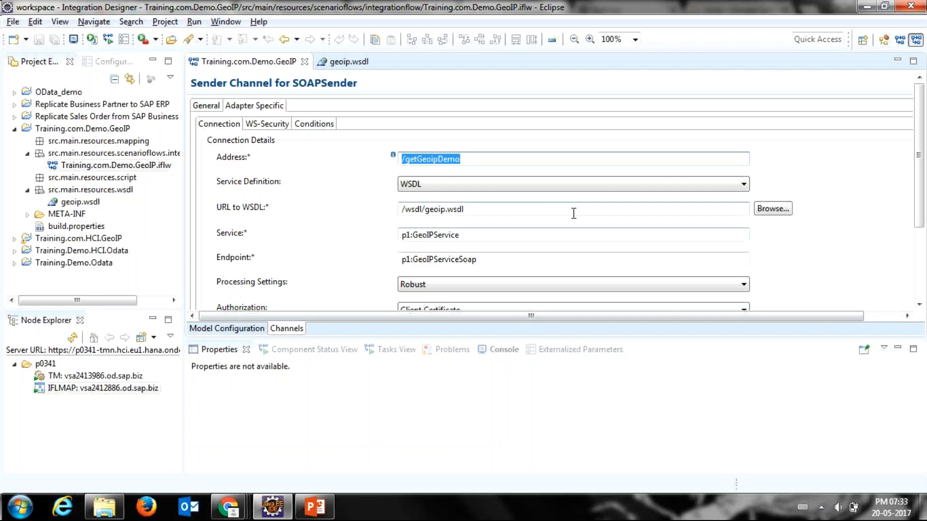
click(509, 183)
click(505, 176)
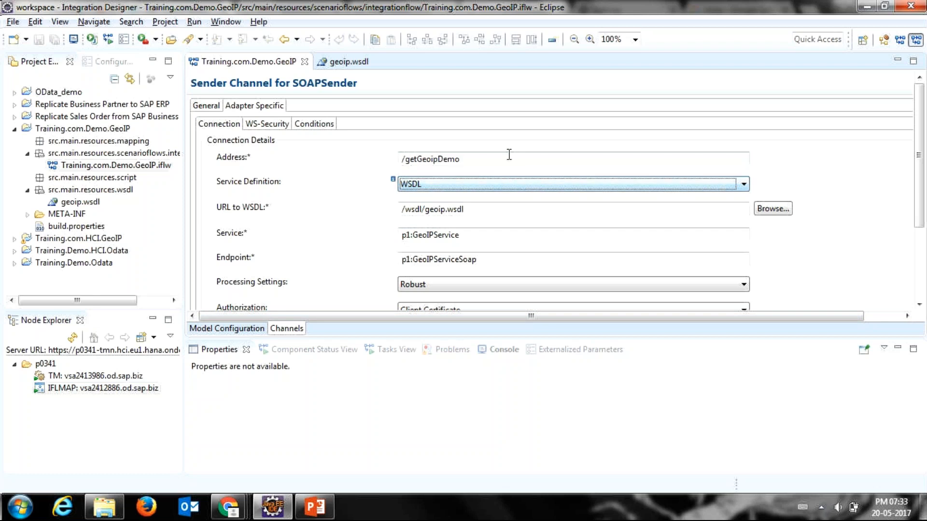
click(509, 153)
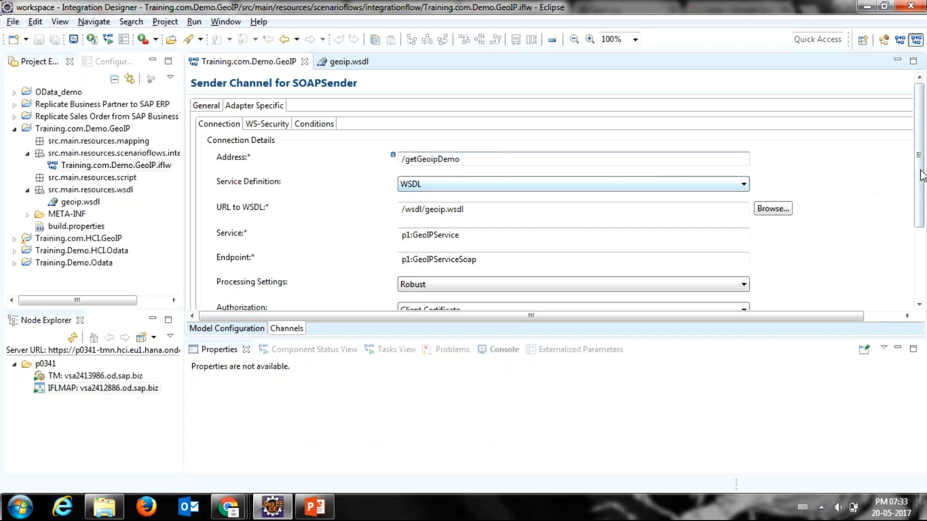
drag(918, 177, 920, 240)
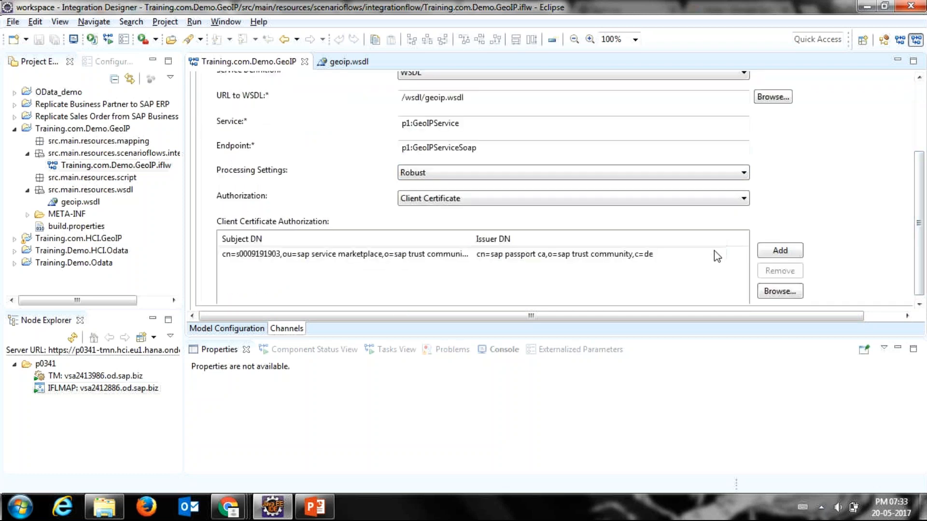
click(695, 257)
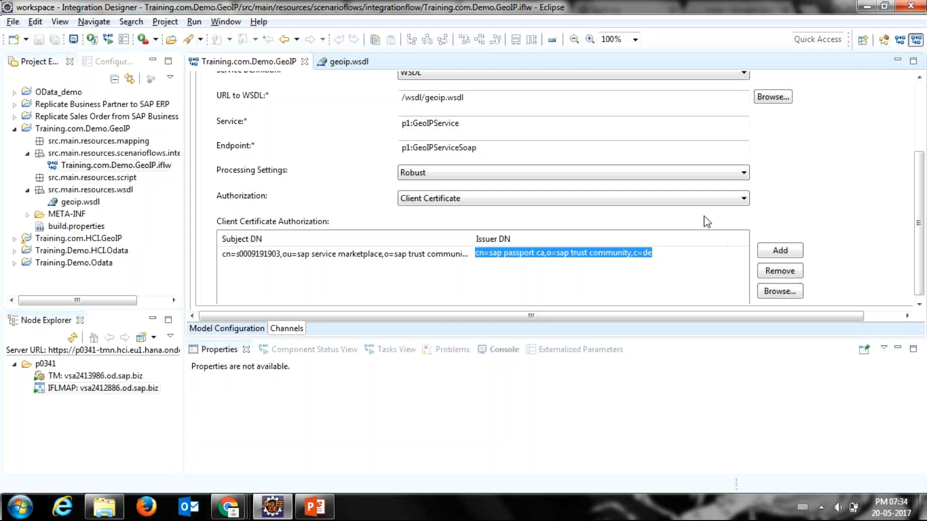
click(248, 331)
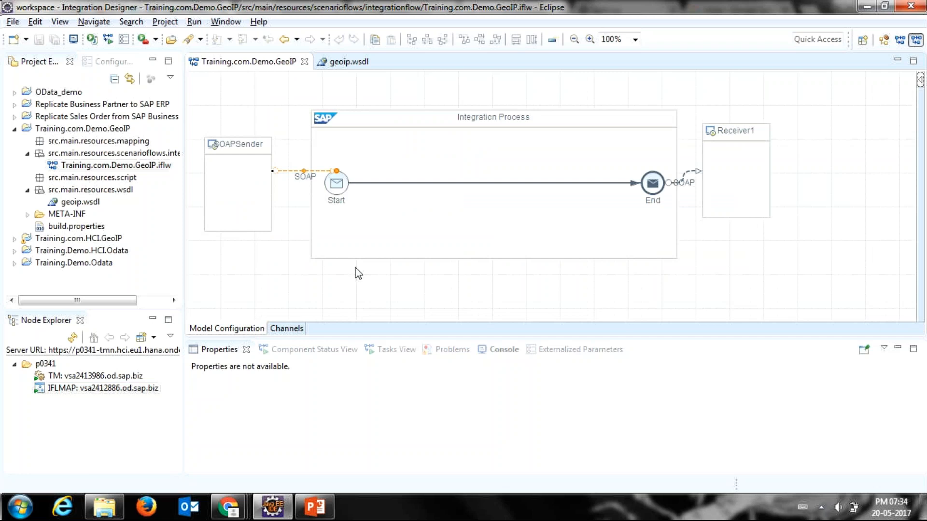
Step: Open the adapter-specific connection details of the SOAP channel between the End event and Receiver1
mouse_move(552, 214)
click(686, 177)
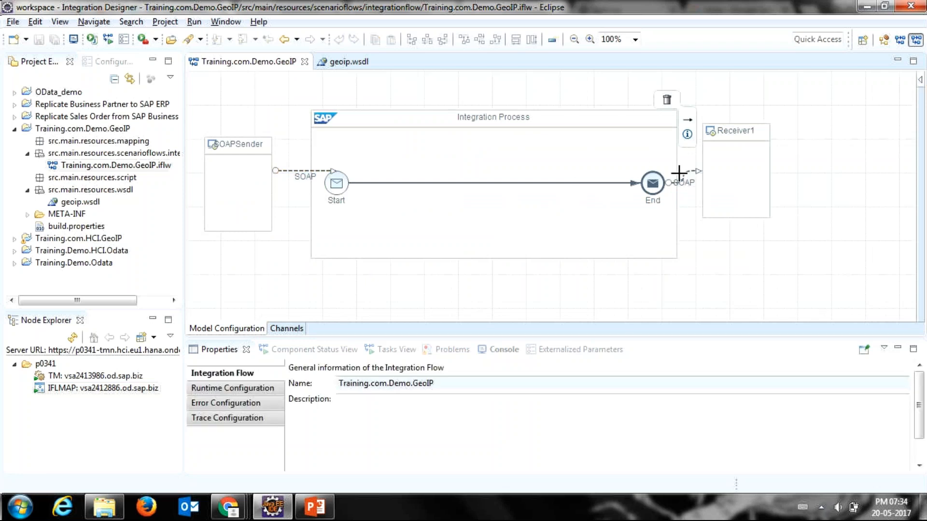
double_click(682, 176)
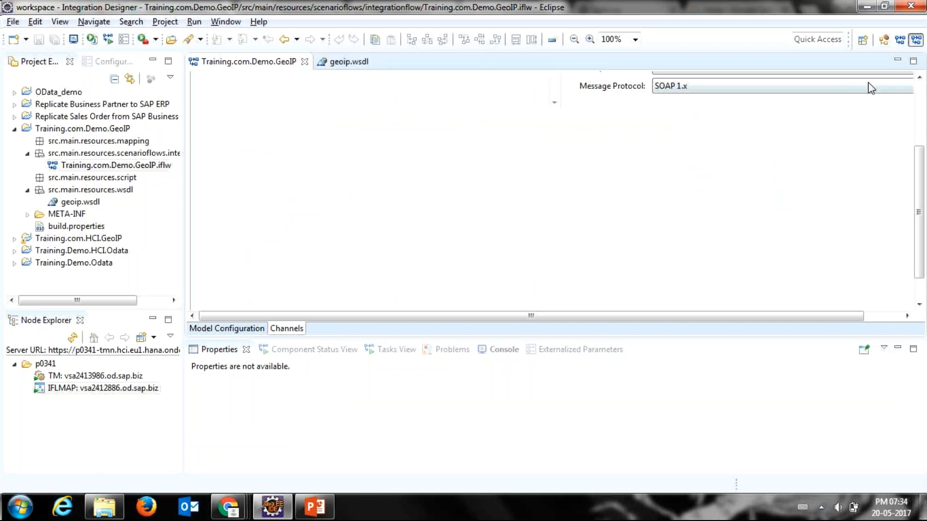
click(920, 94)
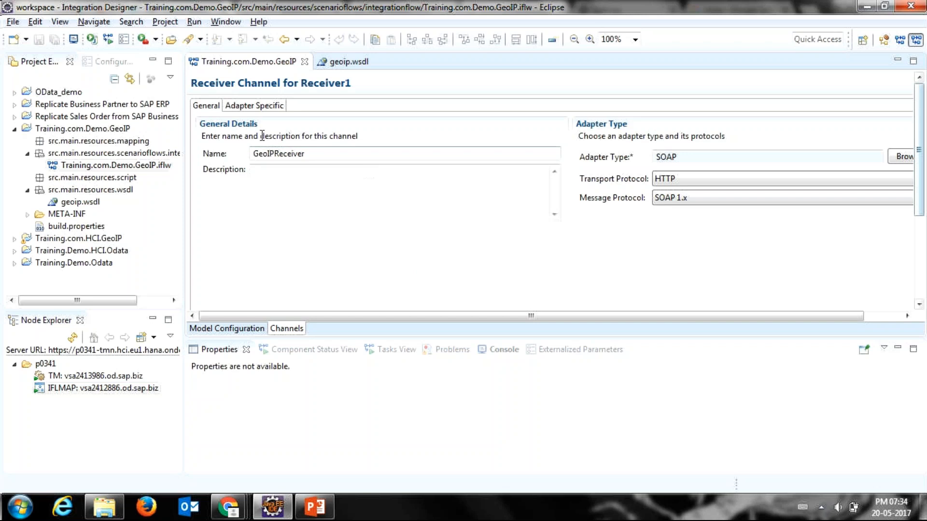
click(248, 107)
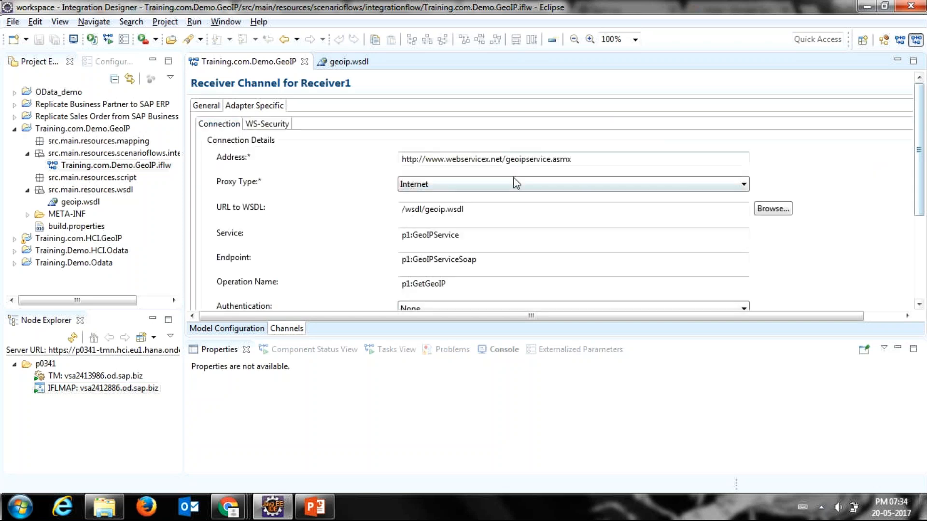
Step: Examine the receiver channel's web service address, authentication and request header settings, and return to the integration flow diagram
double_click(583, 158)
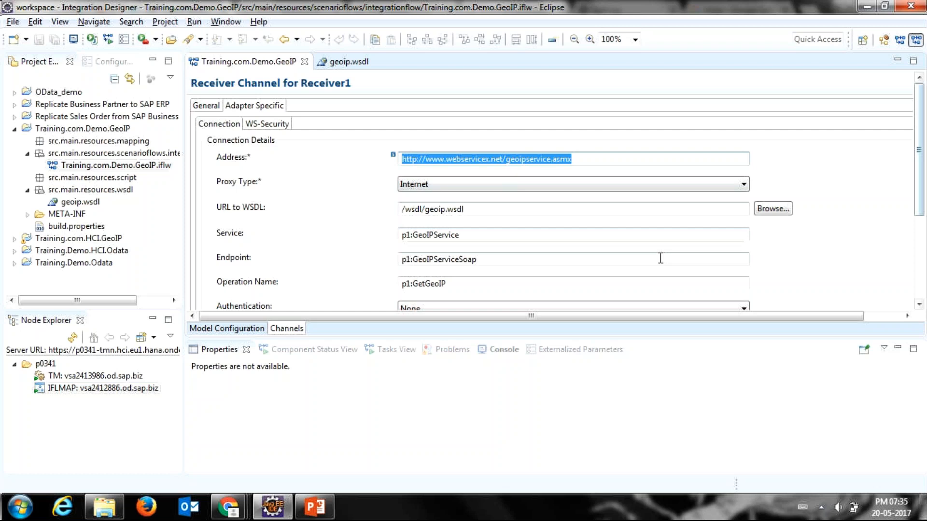
drag(923, 155, 896, 139)
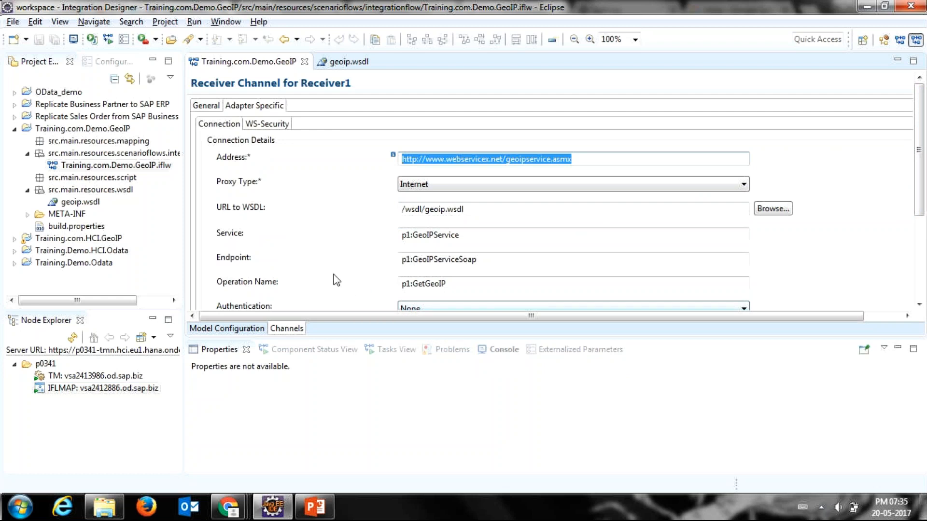
click(919, 280)
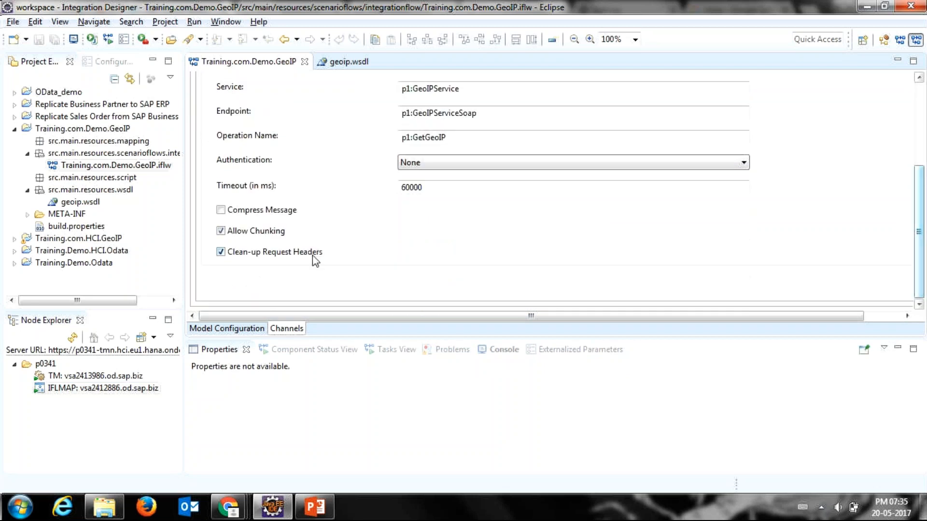
click(225, 330)
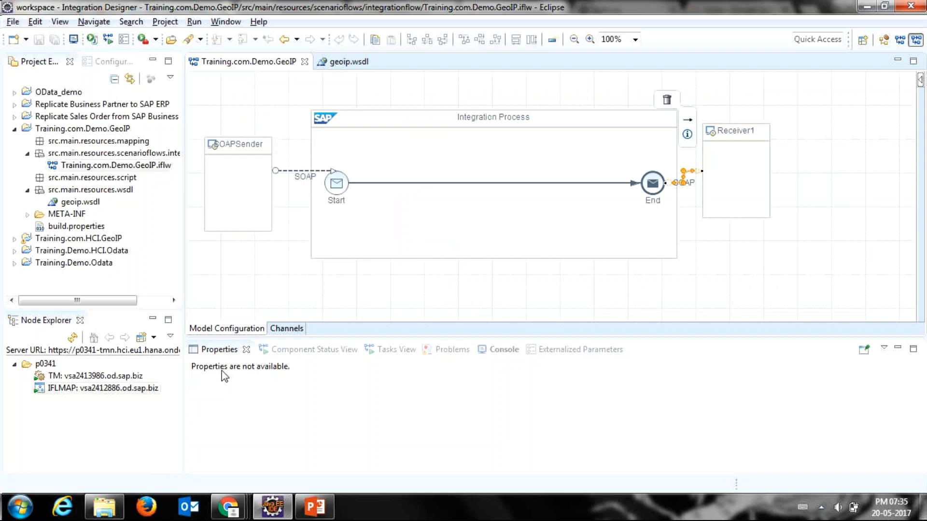
Step: Switch to Boomerang in Chrome and show the request body and endpoint URL of Request1
mouse_move(243, 507)
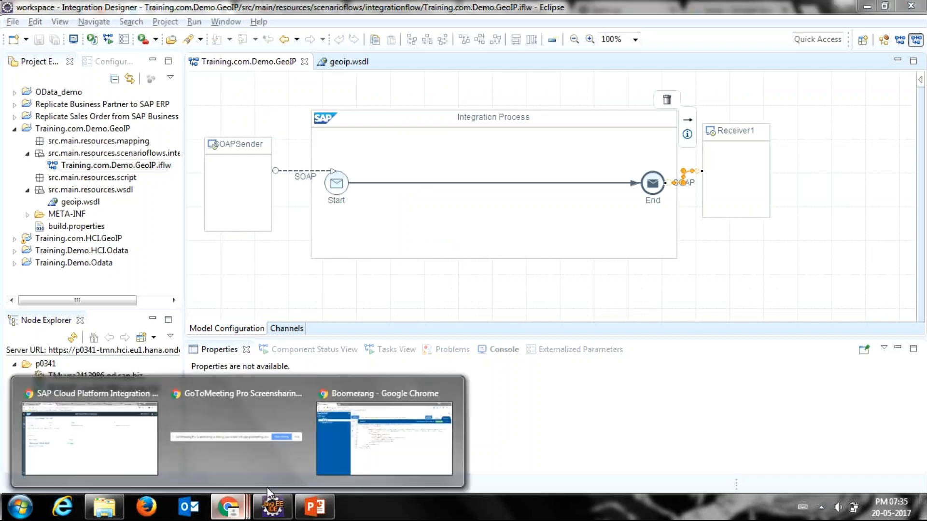
mouse_move(398, 433)
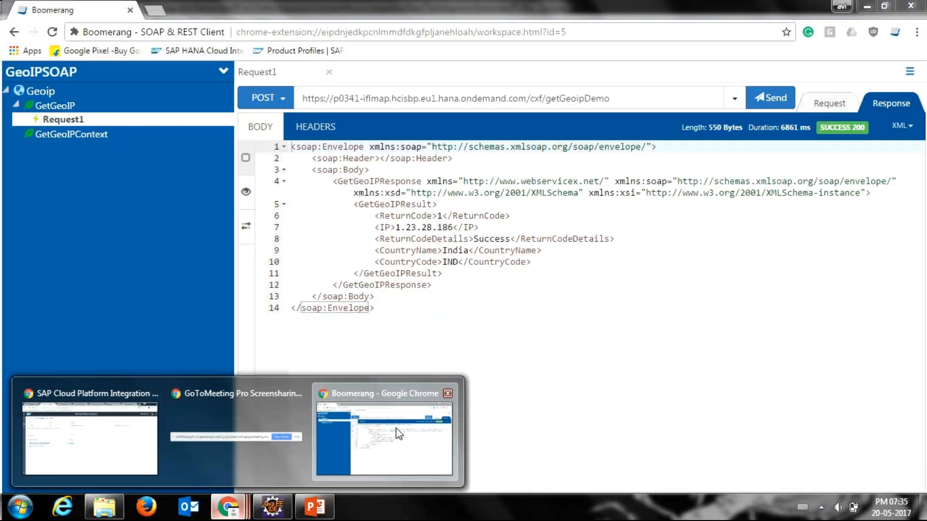
click(399, 433)
click(828, 103)
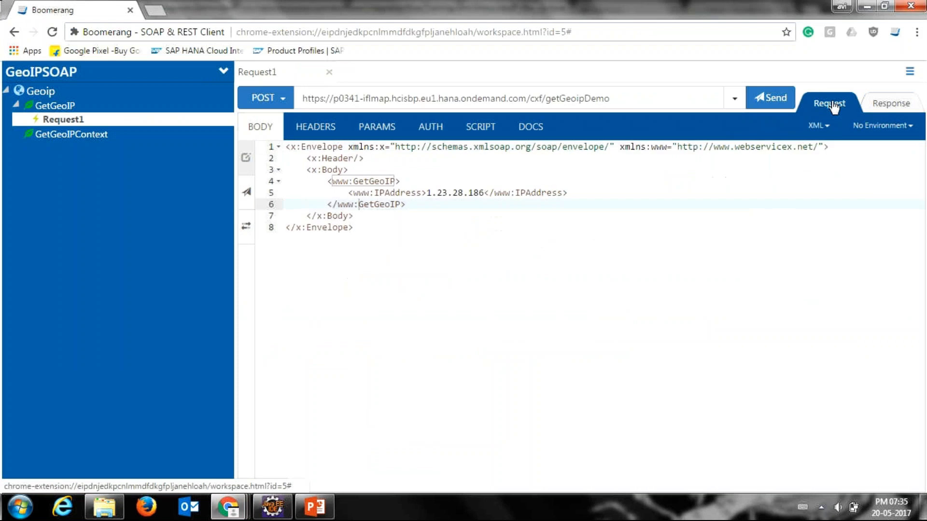
click(634, 107)
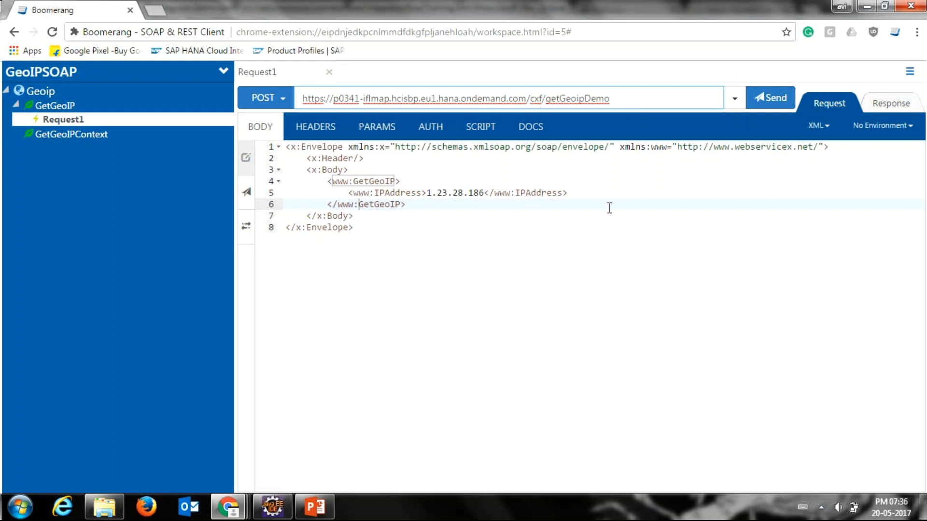
Step: Switch to the main Chrome window, view the earlier GetGeoIP XML result and open the GeoIPService Web Service page
key(alt+Tab)
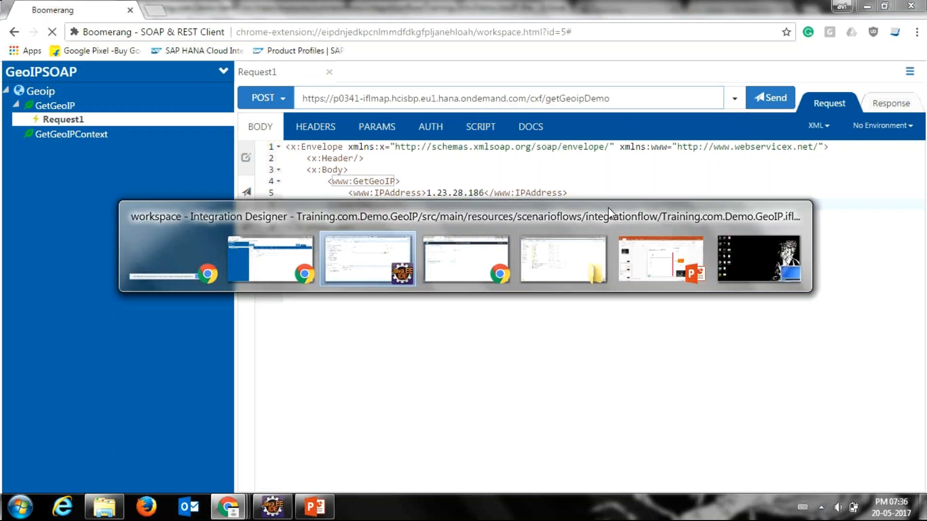
key(alt+Tab)
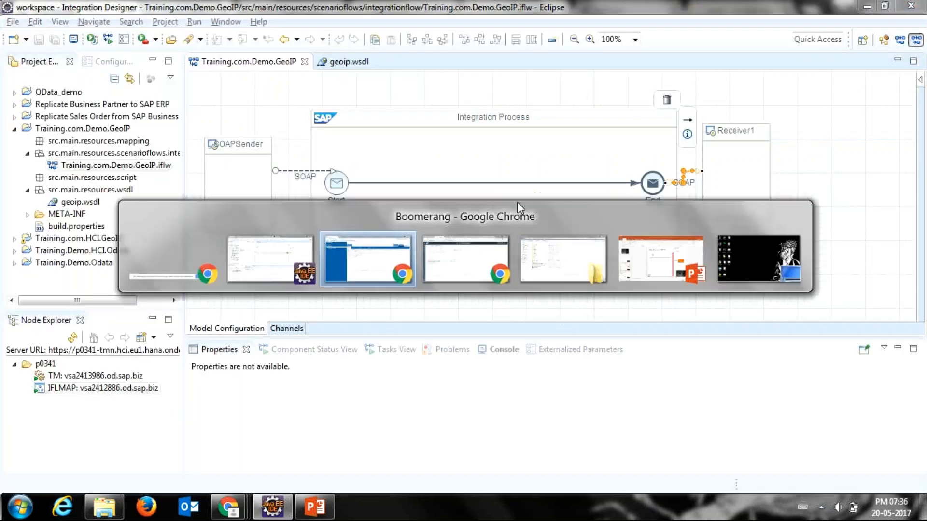
key(alt+Tab)
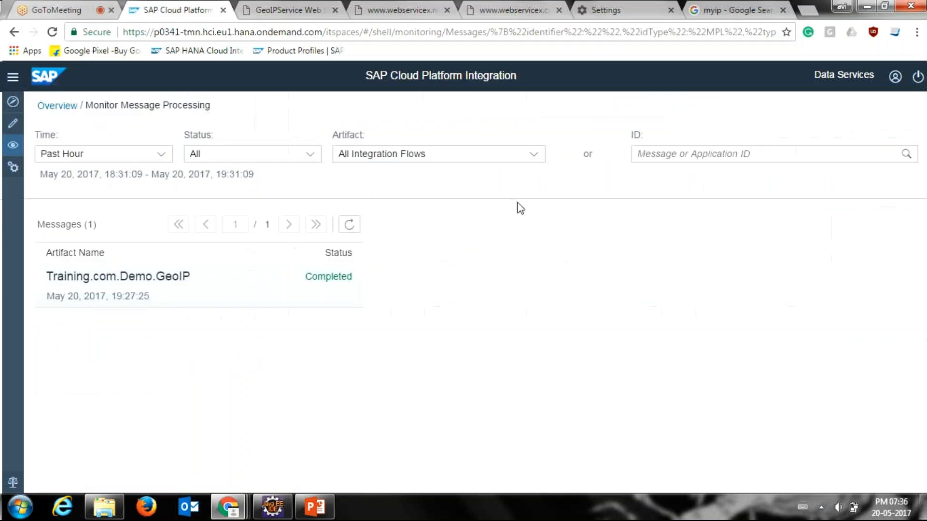
click(407, 7)
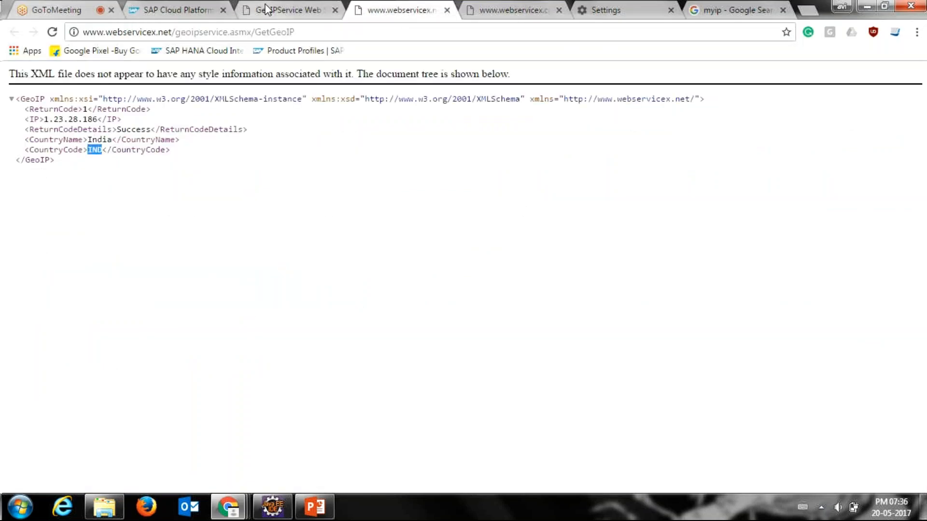
click(290, 10)
Step: Return to Boomerang and examine the IPAddress element in Request1's body
key(alt+Tab)
key(alt+Tab)
key(alt+Tab)
key(alt+Tab)
key(alt+Tab)
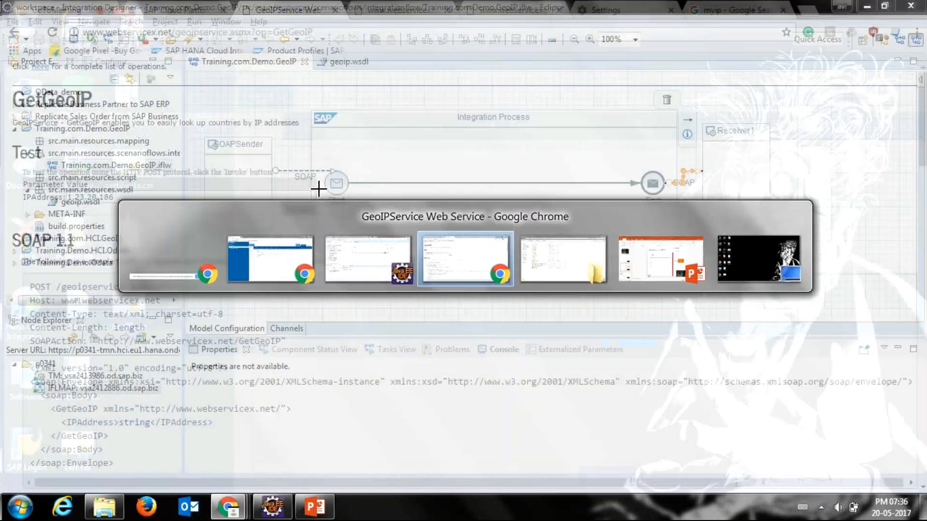
Step: Invoke the GetGeoIP test on Chrome's GeoIPService Web Service page and select the IP address in its XML result
key(alt+Tab)
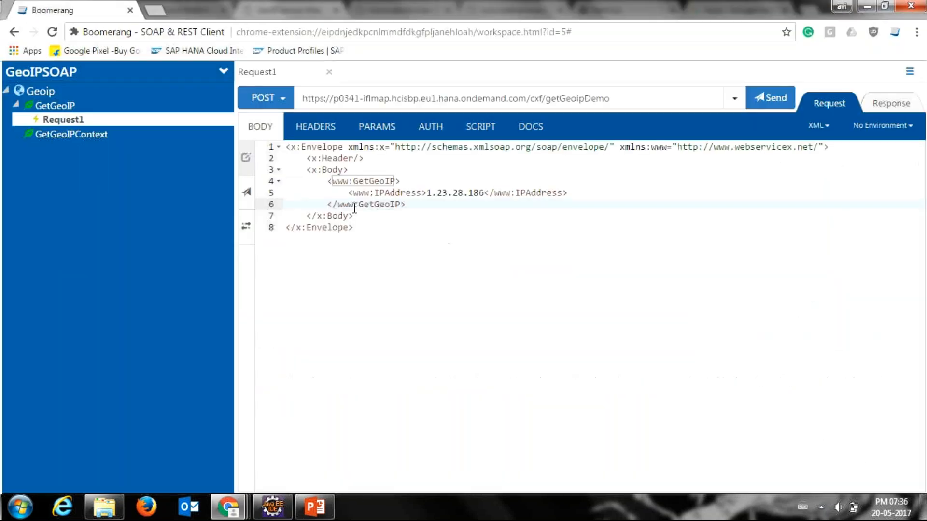
click(432, 193)
key(alt+Tab)
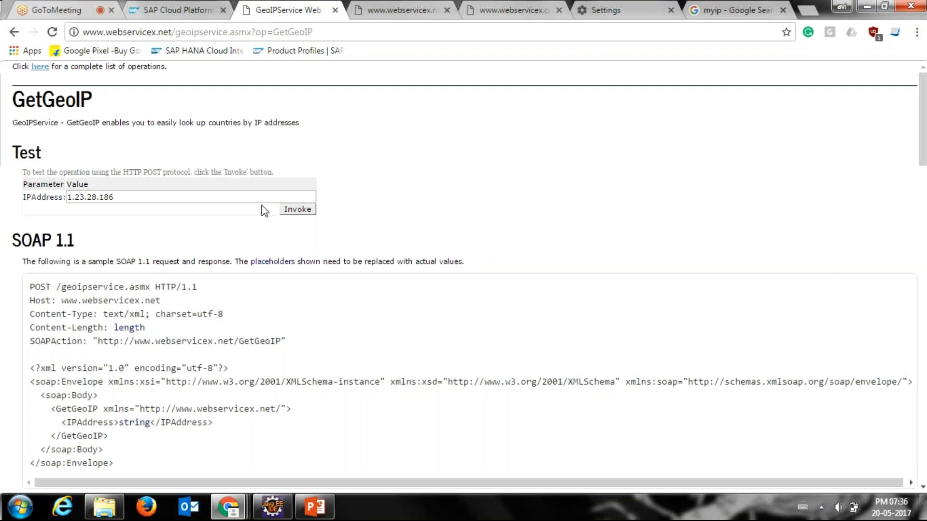
click(294, 210)
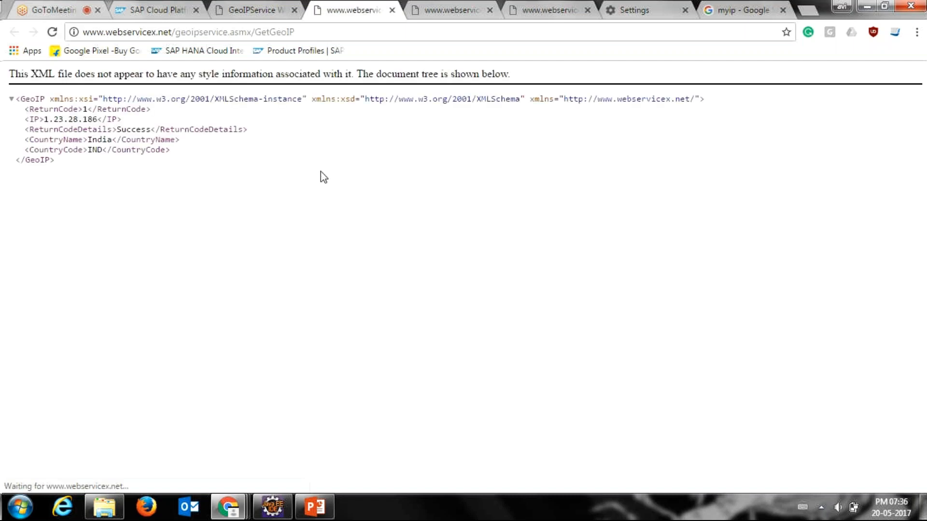
double_click(78, 119)
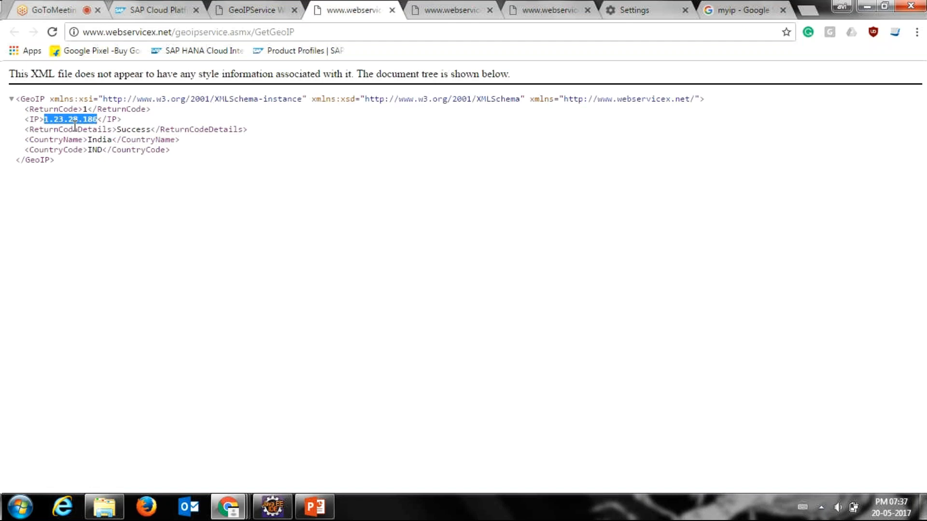
Step: Compare the IP address in Boomerang's Request1 response with the web service's XML result in the other Chrome window
key(alt+Tab)
key(alt+Tab)
click(888, 102)
double_click(444, 226)
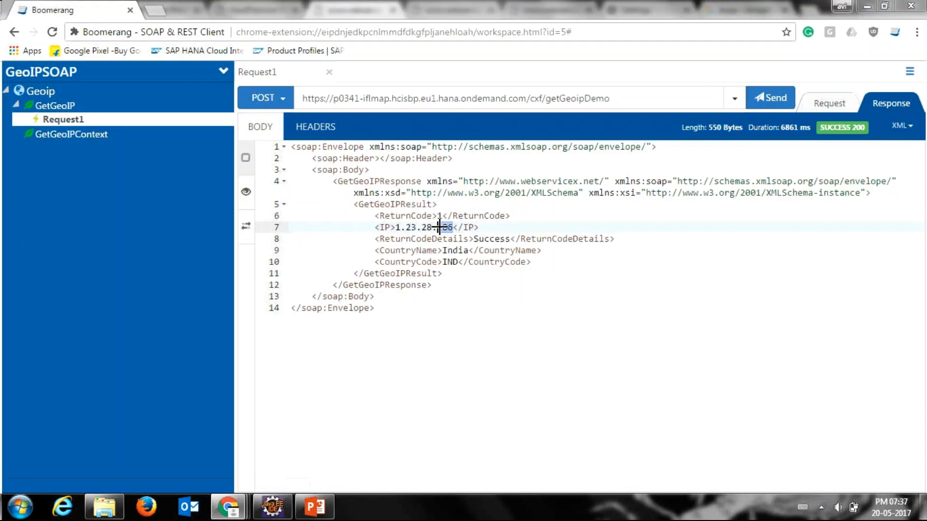
key(alt+Tab)
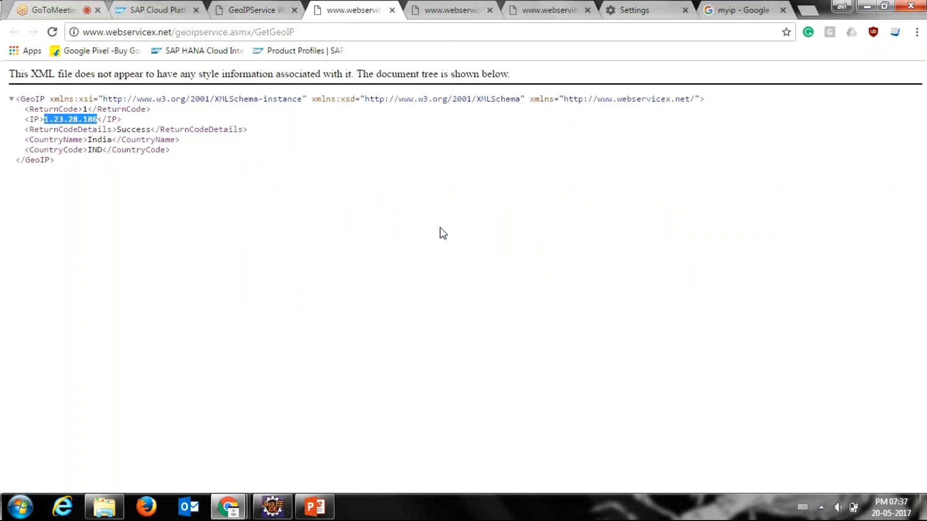
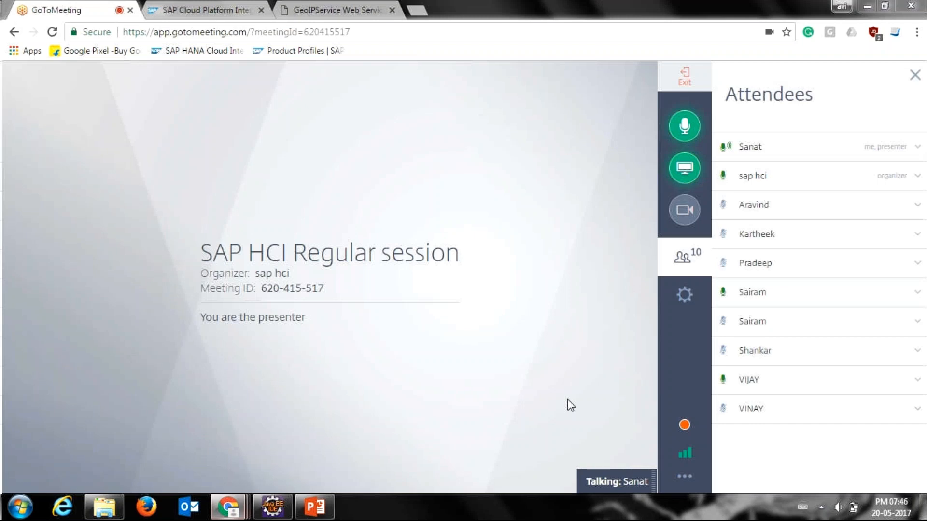
click(227, 8)
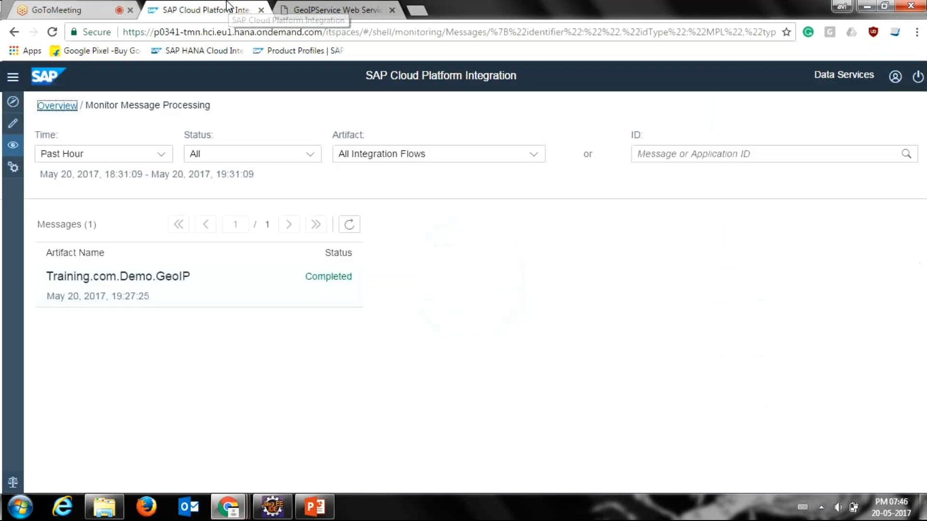
click(99, 9)
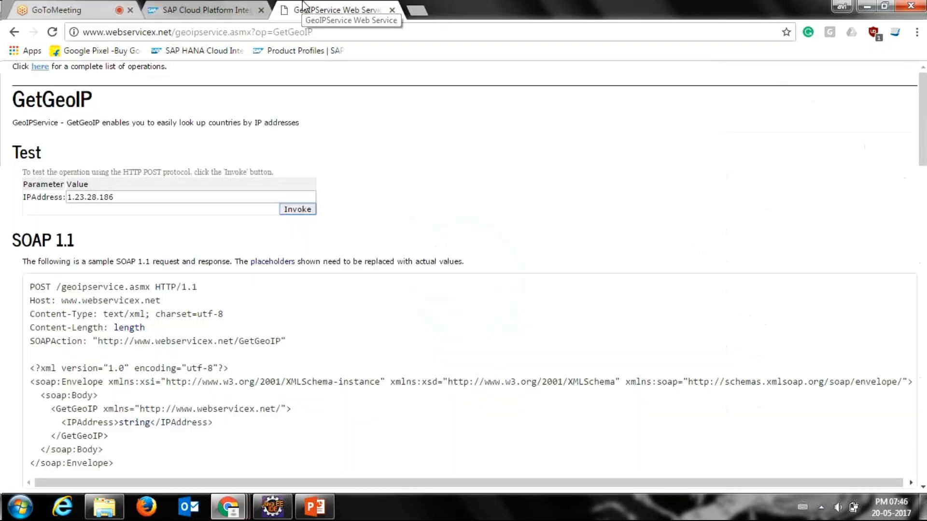
click(333, 10)
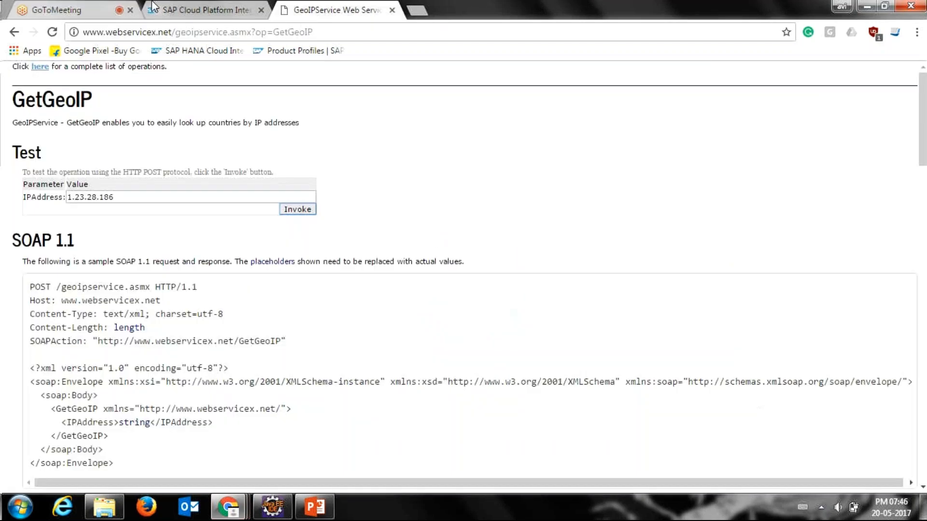
click(110, 6)
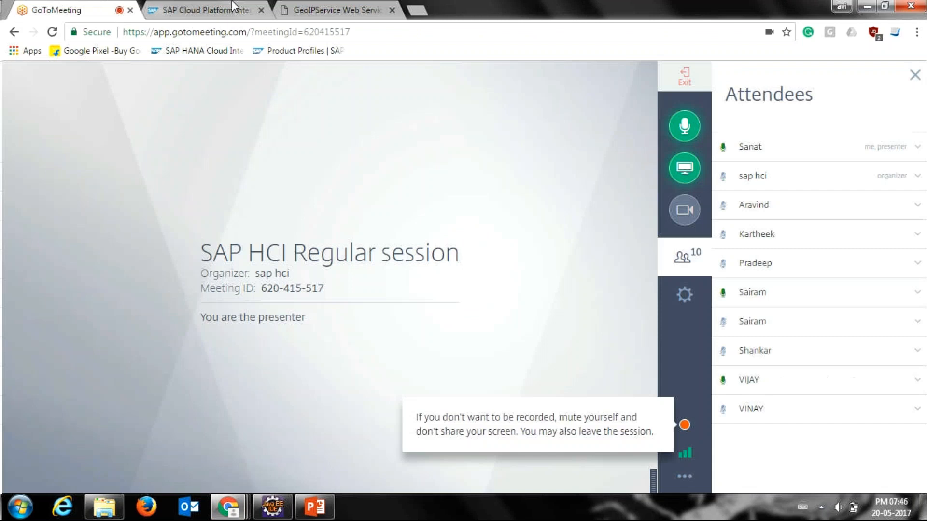
click(328, 7)
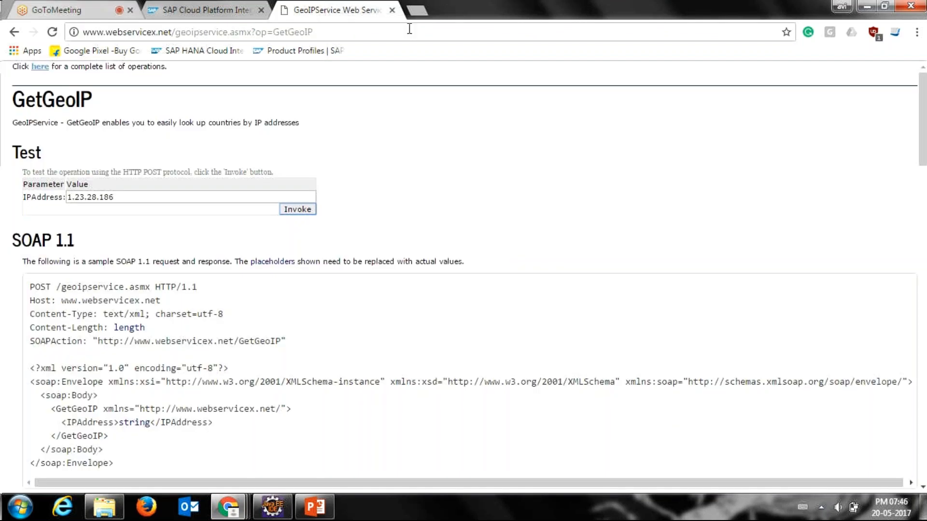
Step: Copy the geoipservice.asmx base URL into a new browser tab, search for its ?wsdl address and open the GeoIPService WSDL result
click(418, 17)
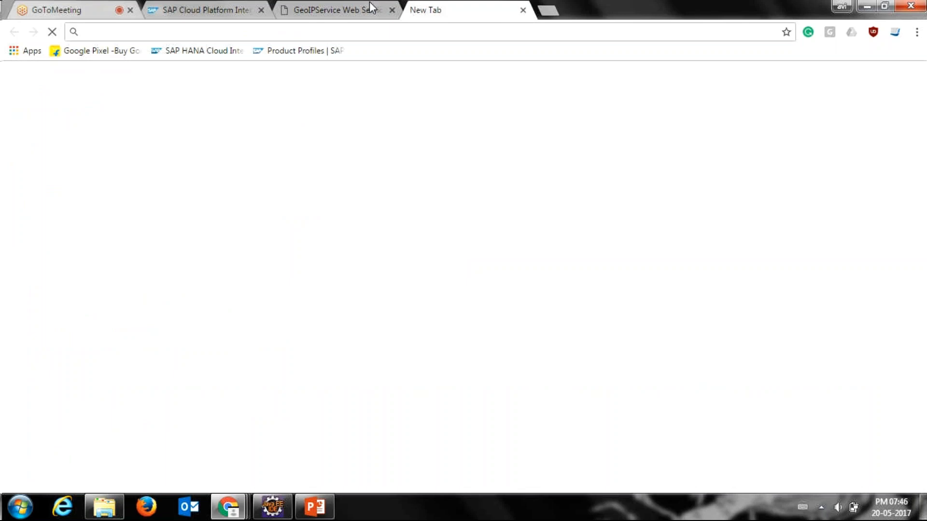
click(370, 2)
click(434, 11)
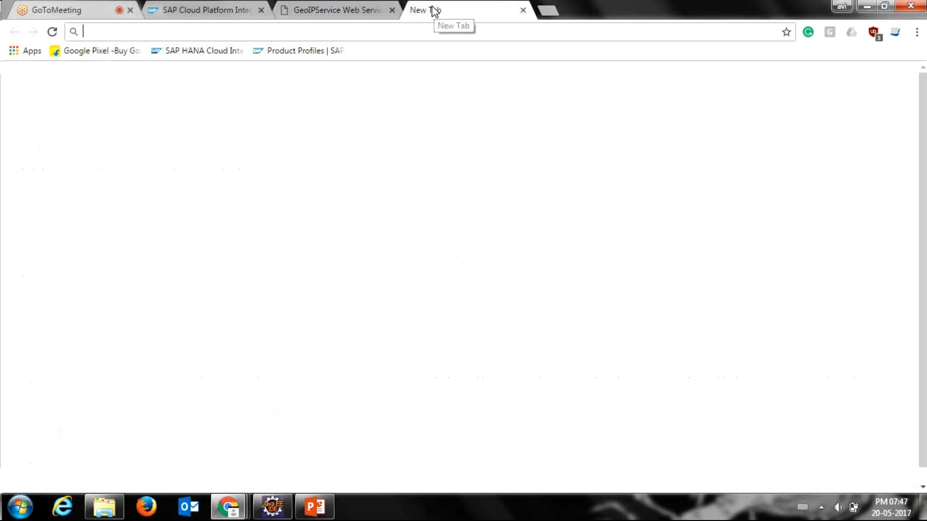
click(323, 9)
drag(254, 32, 48, 34)
key(ctrl+c)
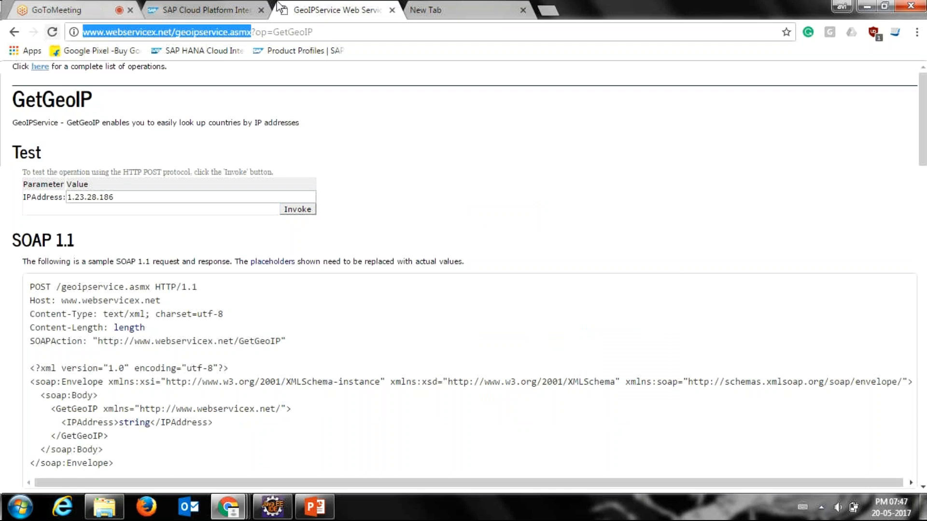
click(411, 9)
key(ctrl+v)
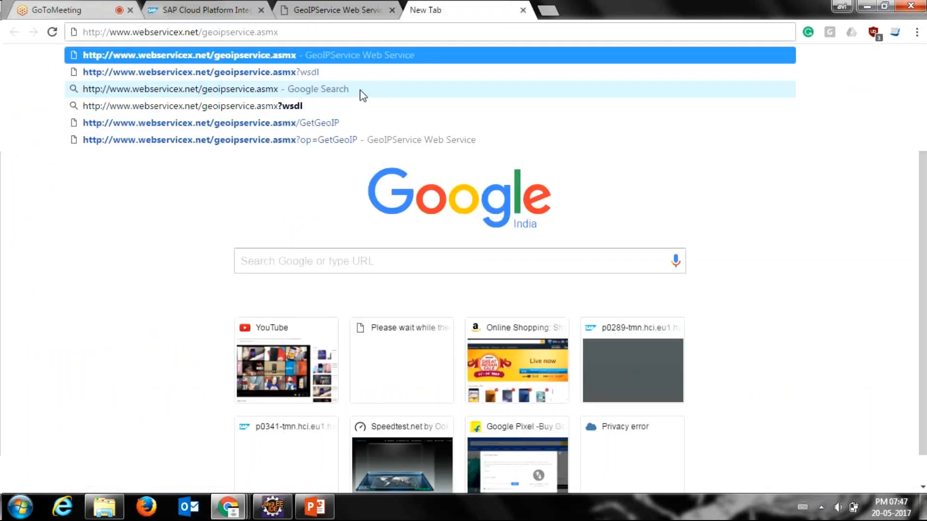
click(290, 107)
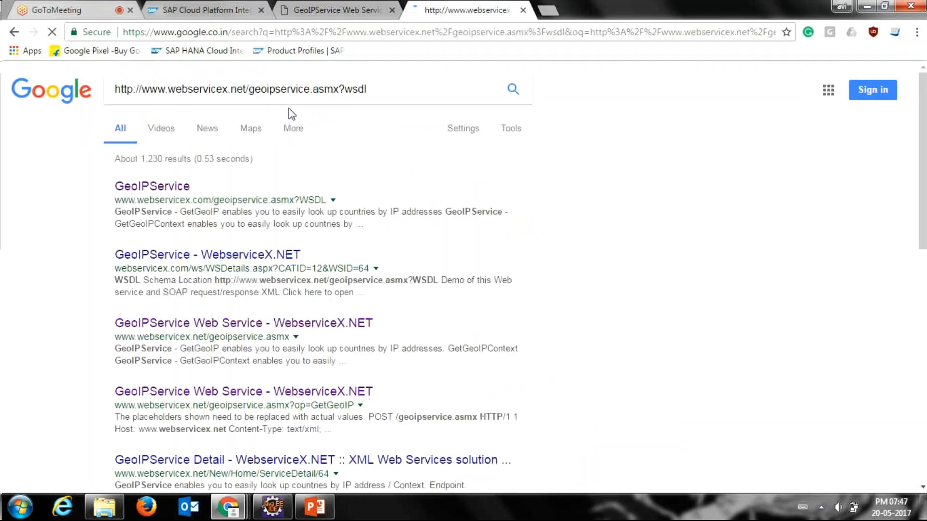
click(184, 186)
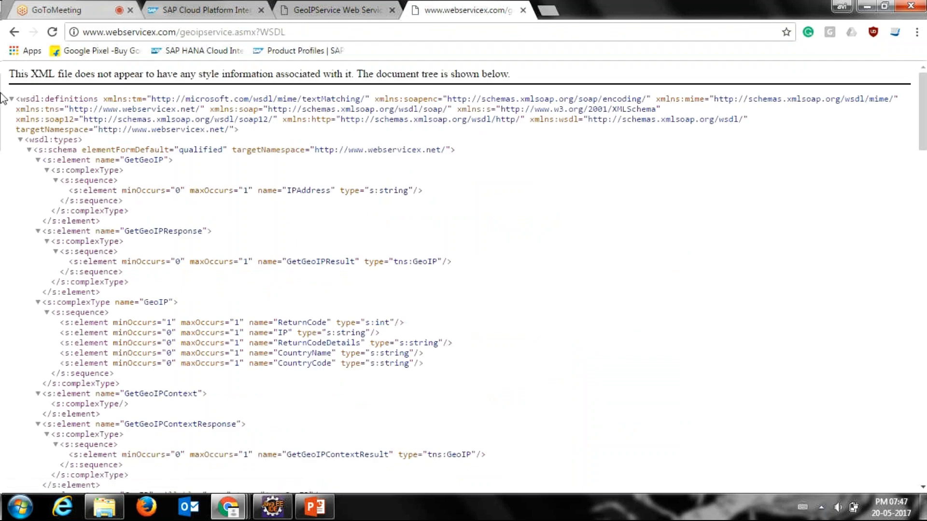
Step: Copy the entire WSDL XML, paste it into a new text document on the desktop and close the document
drag(15, 98, 119, 493)
key(ctrl+c)
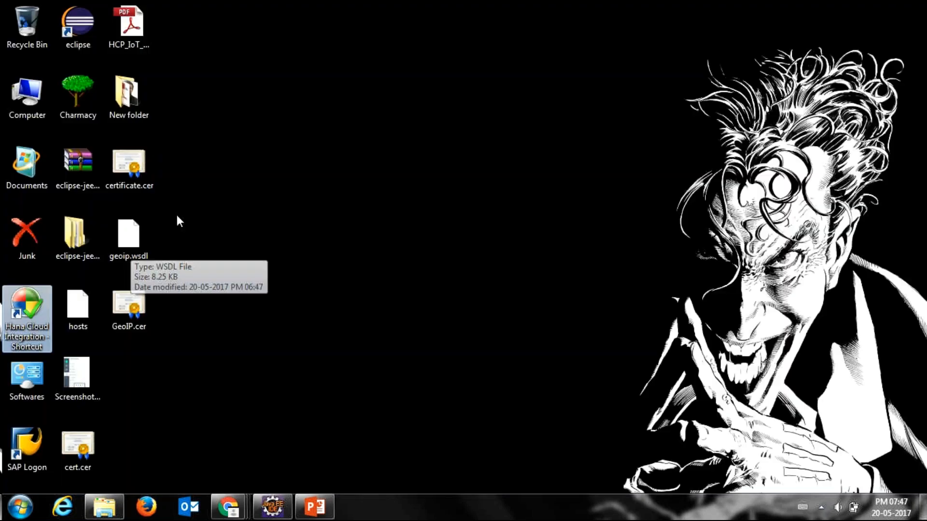
right_click(186, 210)
mouse_move(254, 361)
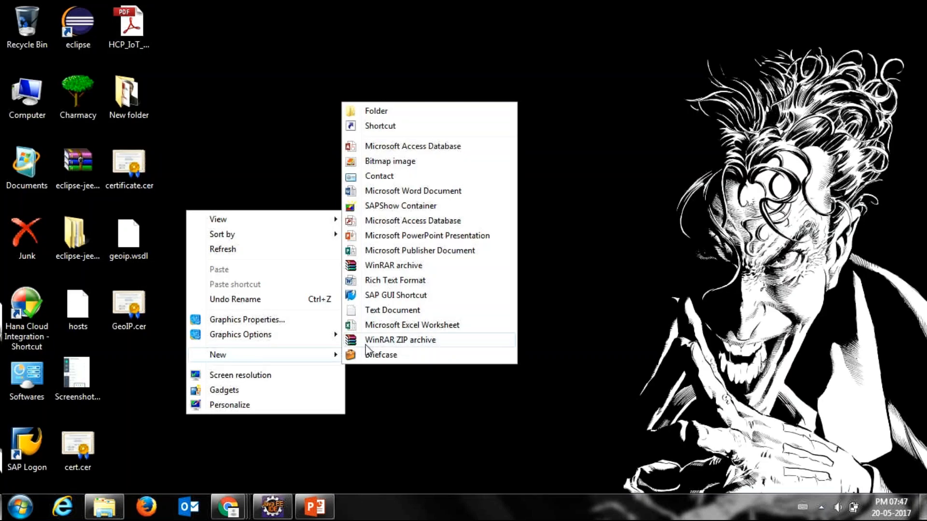
click(385, 311)
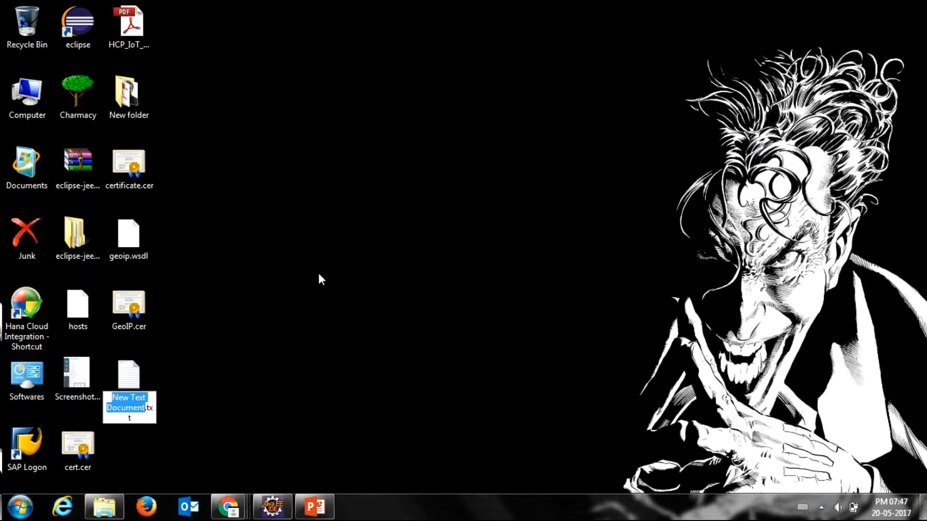
key(Return)
key(ctrl+v)
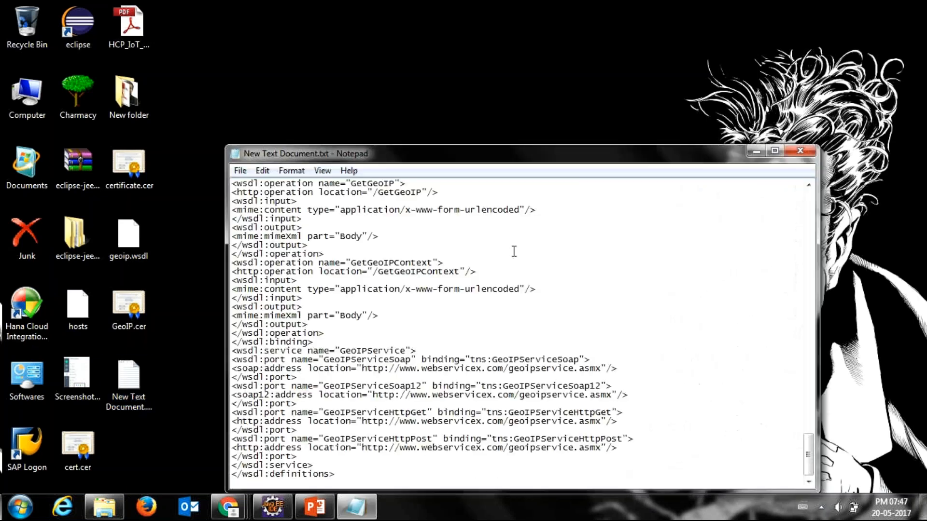
click(800, 151)
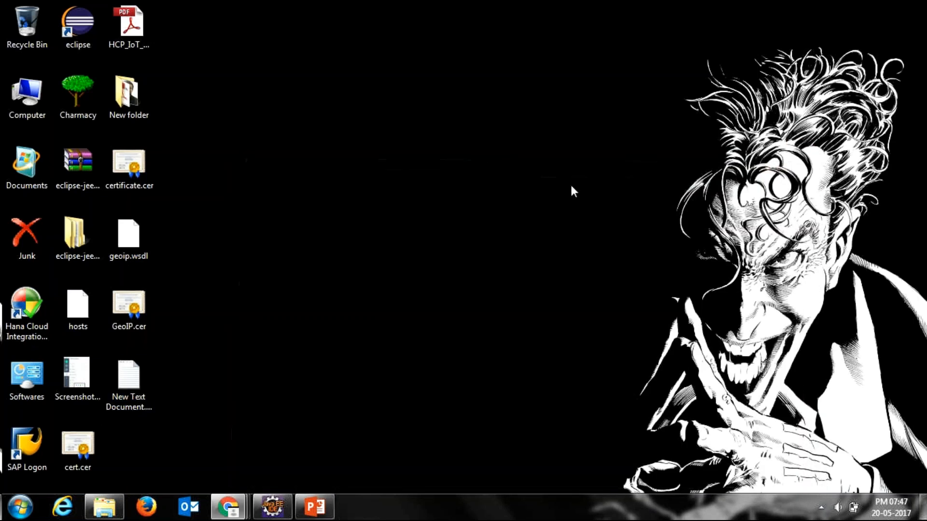
Step: Rename the new text document on the desktop as geoip1.wsdl and accept the file extension change
click(149, 388)
key(F2)
key(BackSpace)
text(geoip1.)
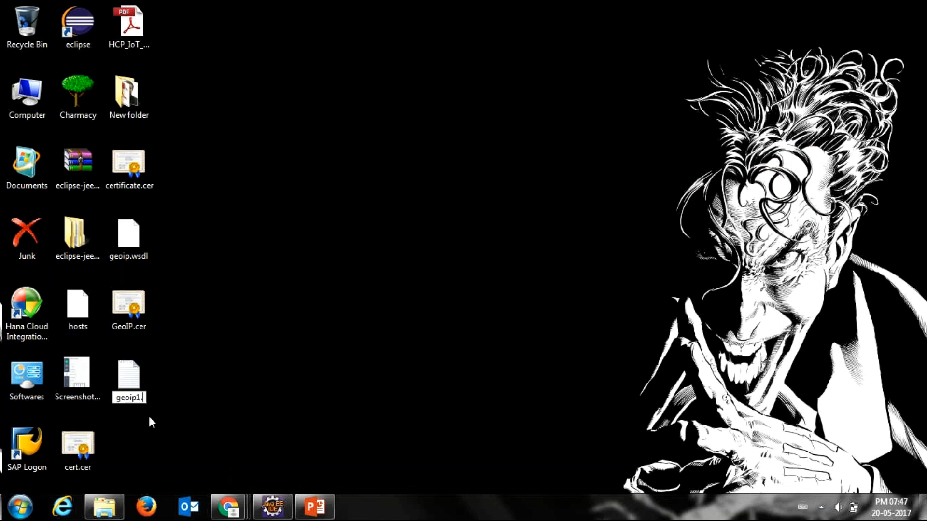
text(wsdl)
key(Return)
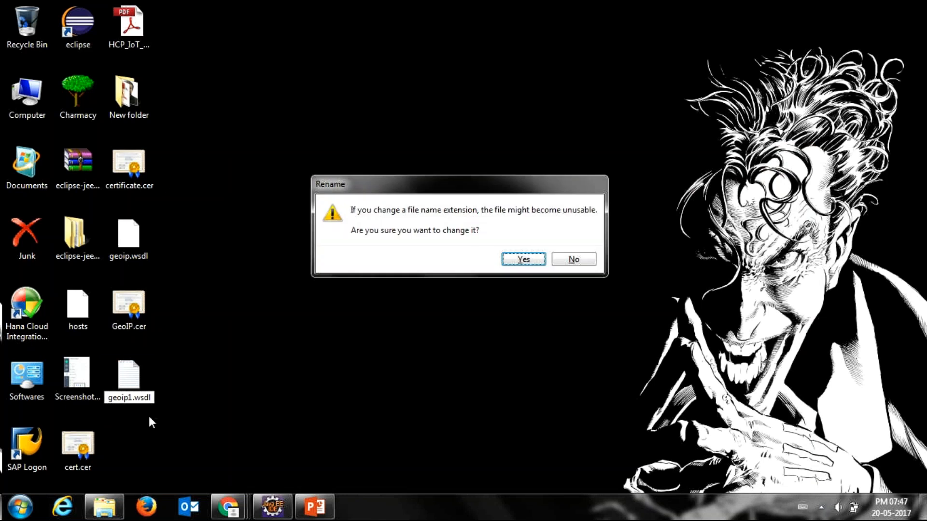
key(Return)
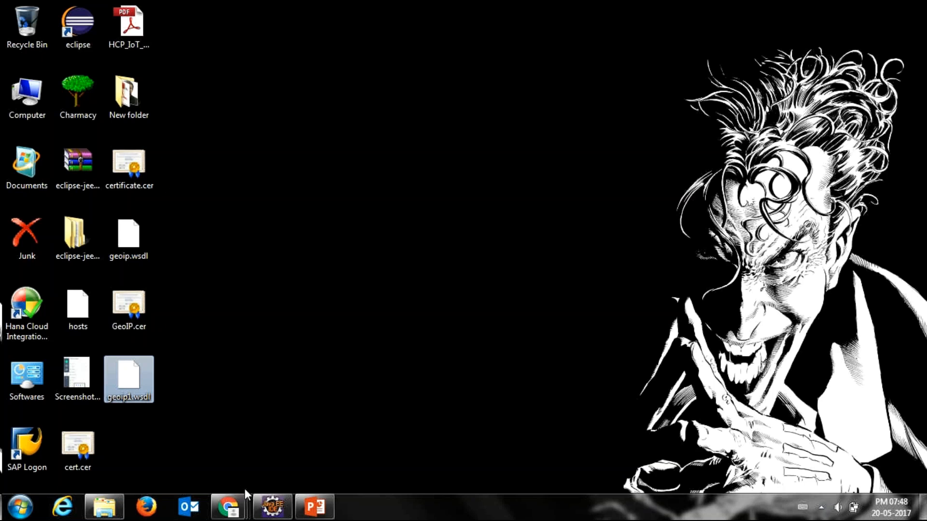
Step: Switch to Eclipse and view the properties of the Training.com.Demo.GeoIP integration flow and its project
mouse_move(263, 508)
click(251, 445)
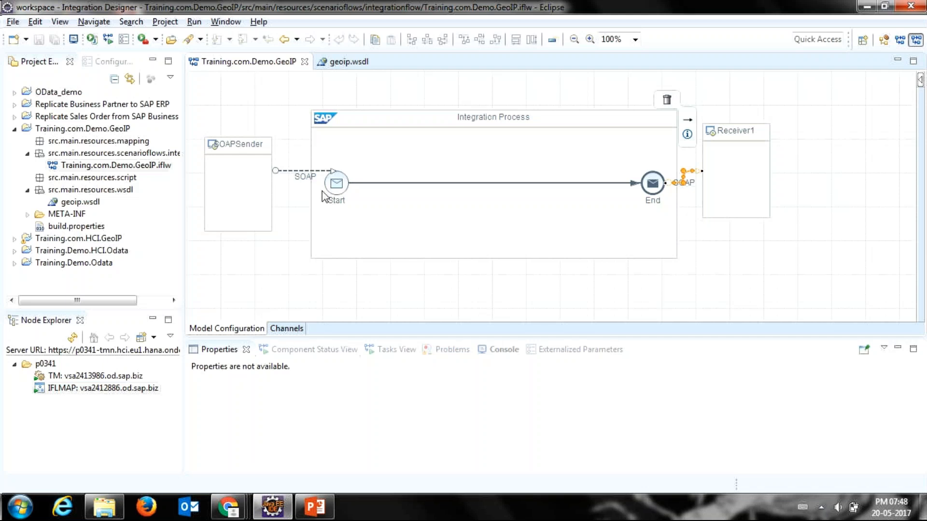
click(640, 279)
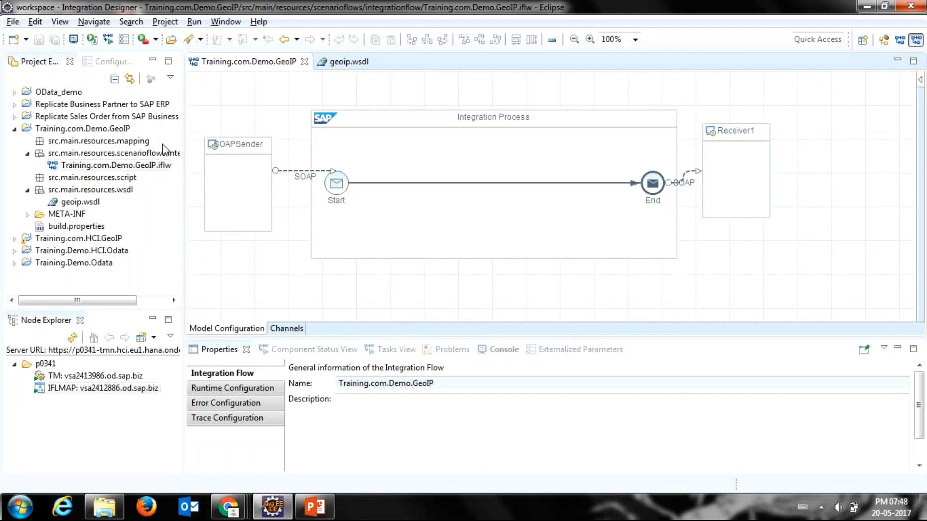
click(107, 132)
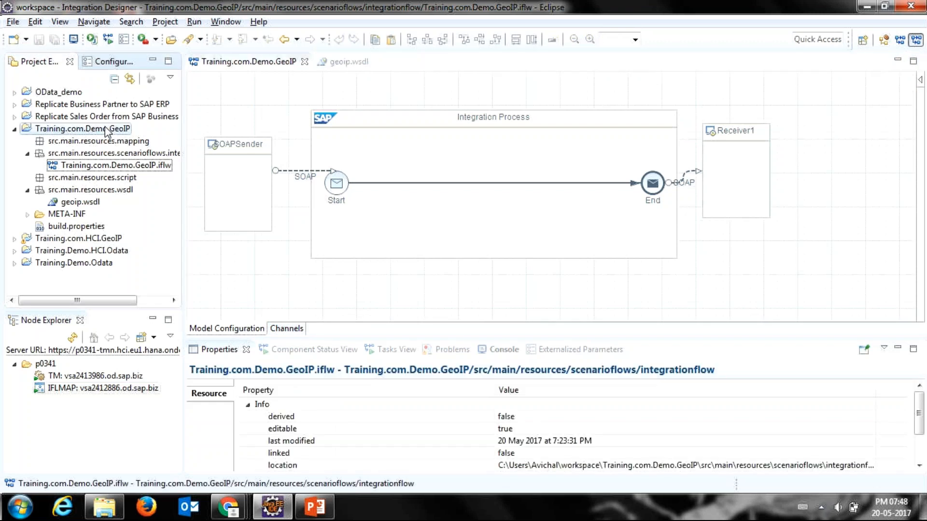
click(107, 131)
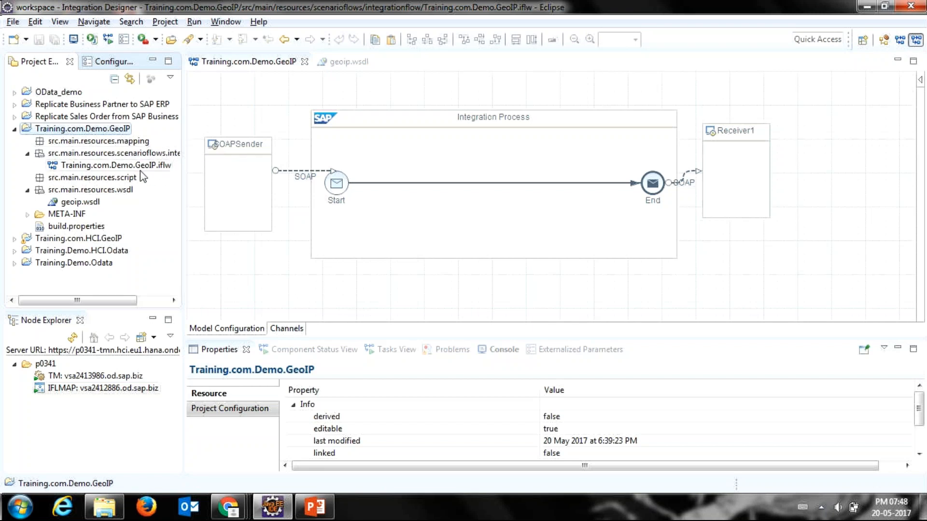
Step: Display the properties of the SOAPSender participant in the integration flow diagram
mouse_move(207, 158)
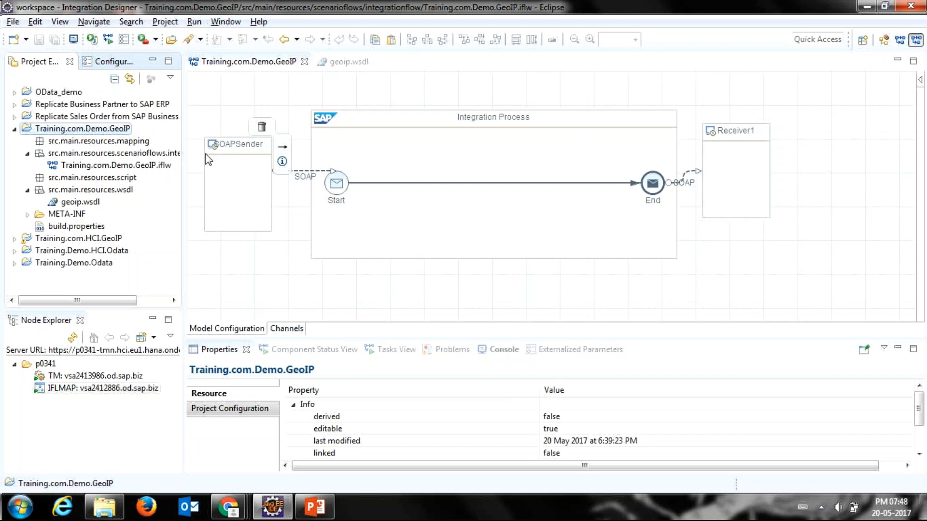
click(221, 156)
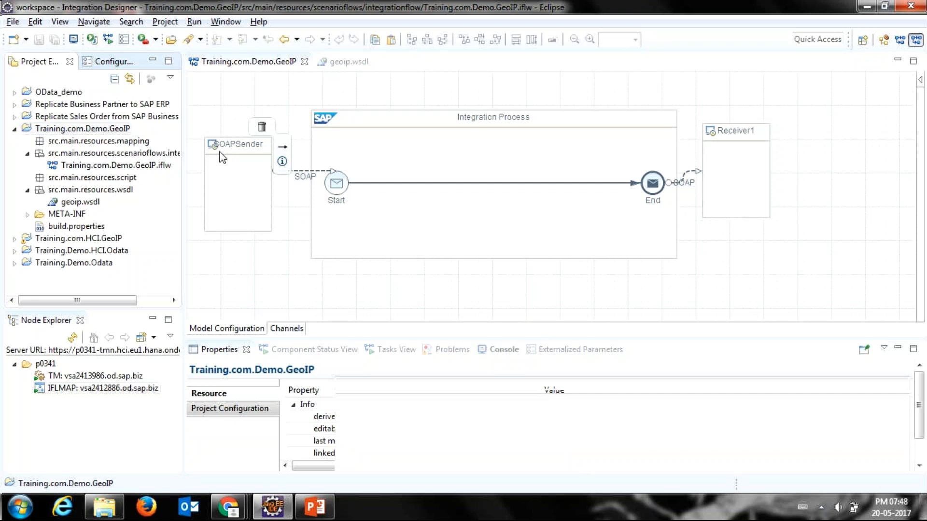
click(221, 157)
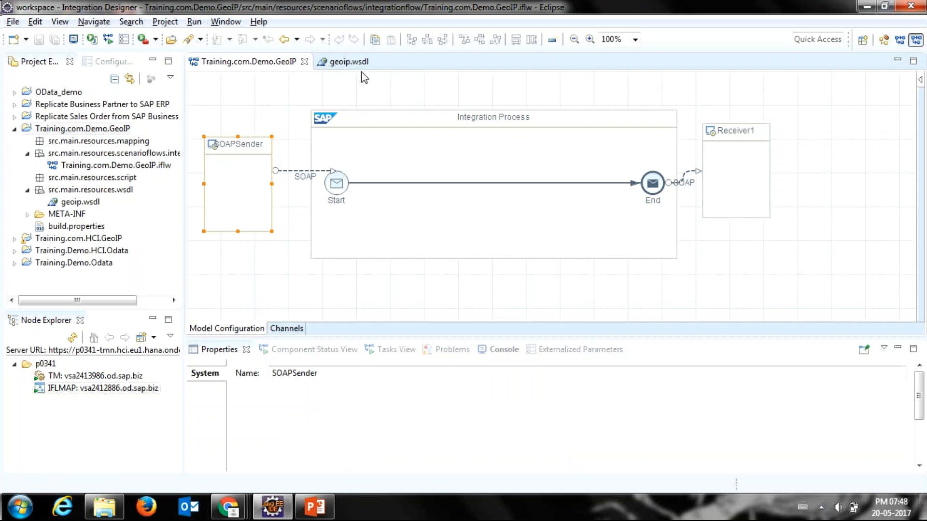
Step: Rename the Integration Process pool as GEOIPIntegrationProcess and save the integration flow
mouse_move(210, 180)
text(GEO)
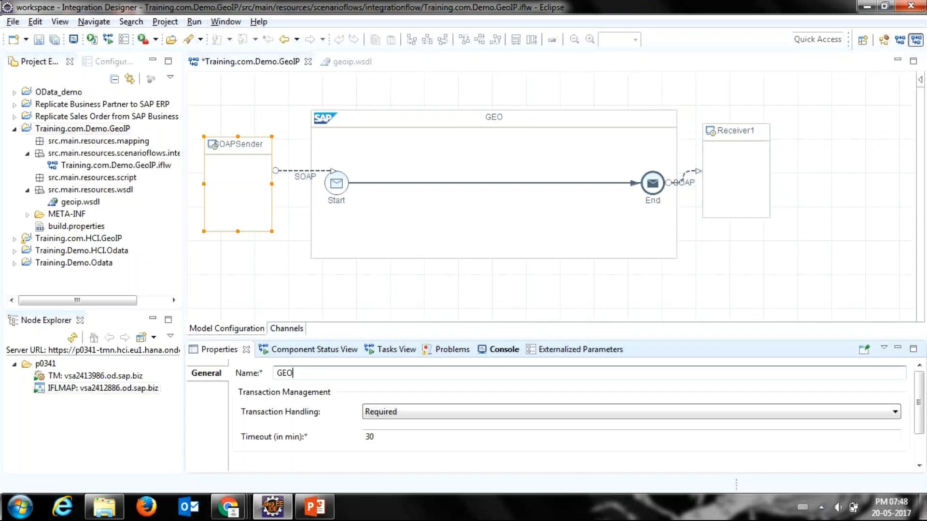
text(IP Integration)
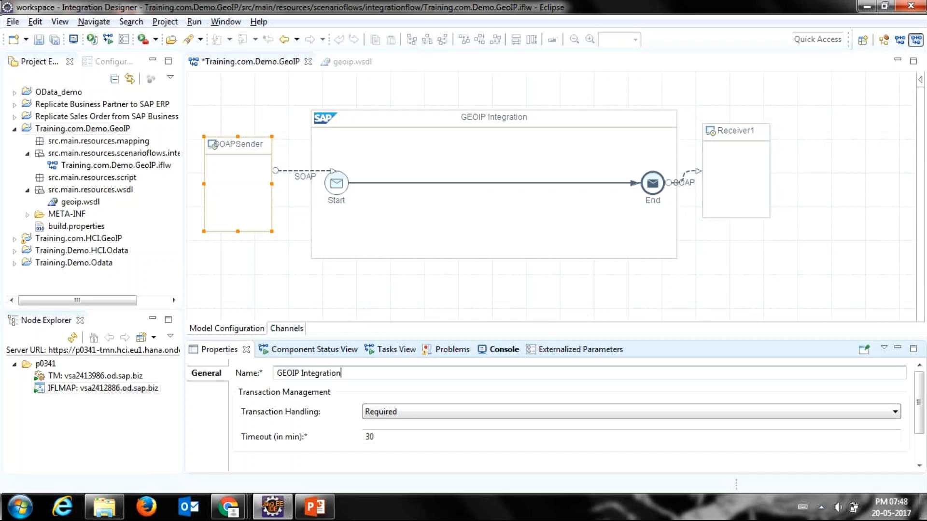
key(ctrl+Left)
key(BackSpace)
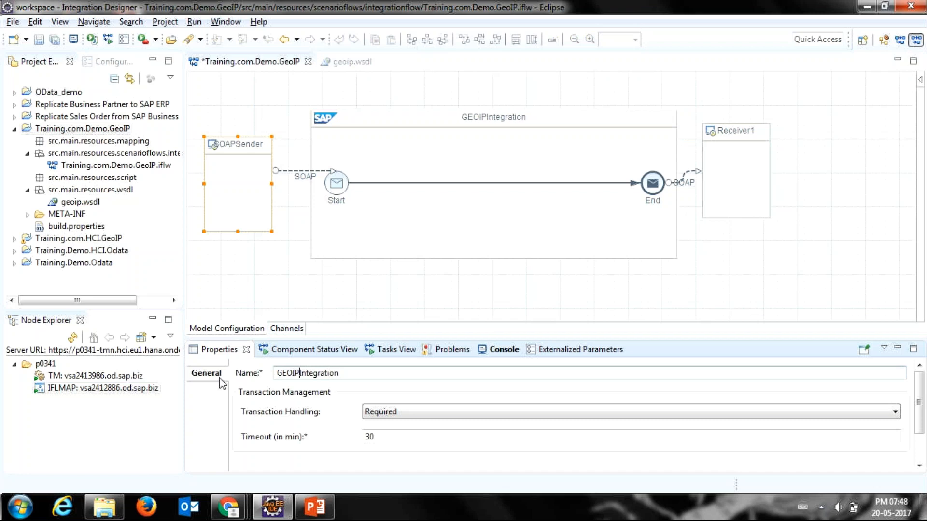
key(End)
text(P)
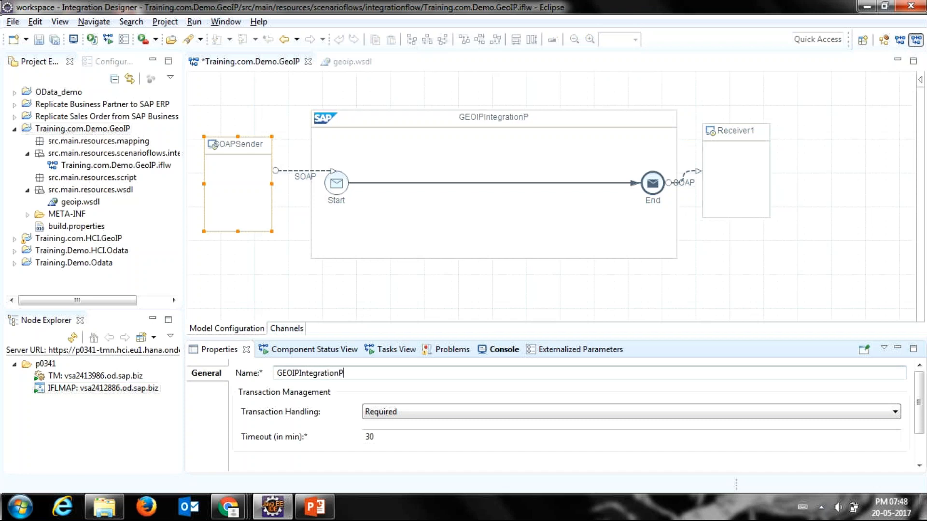
text(rocess)
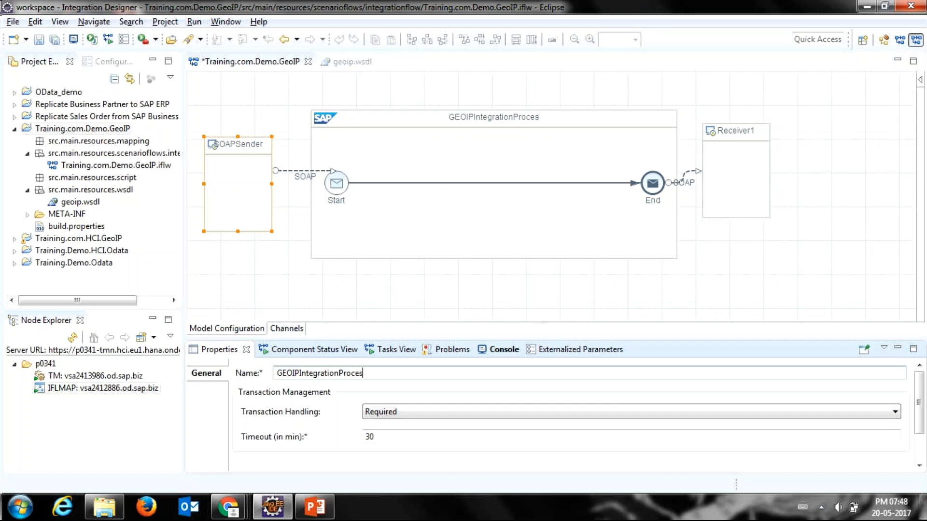
click(279, 277)
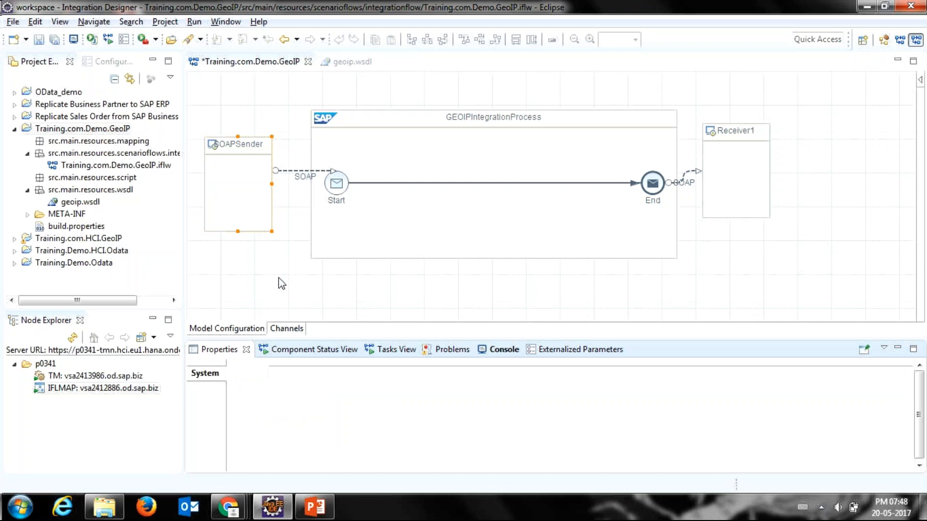
key(ctrl+s)
Step: Check the renamed process's properties and open the adapter-specific settings of the SOAPSender's SOAP channel
click(426, 132)
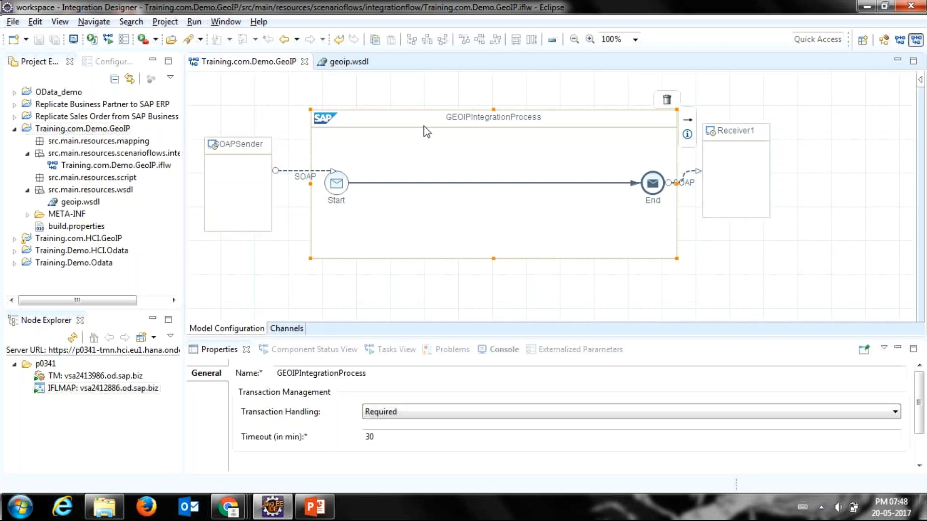
click(337, 182)
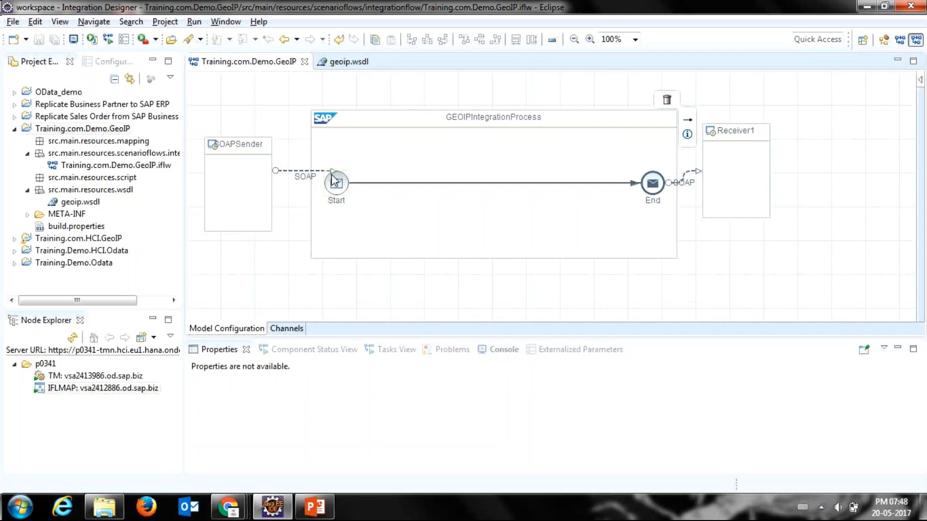
double_click(332, 173)
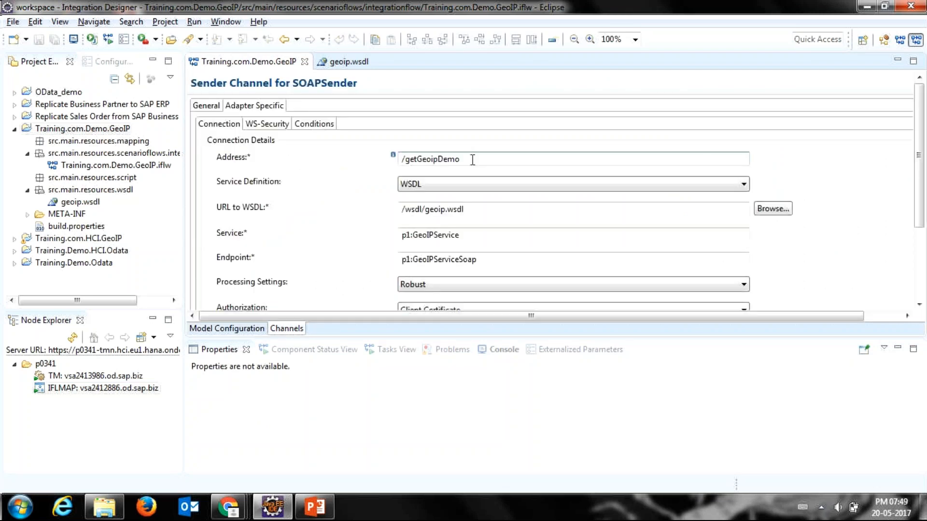
Step: Review the SOAPSender channel's connection details, from the address /getGeoipDemo down to the client certificate authorization
drag(473, 160, 392, 163)
click(454, 160)
drag(465, 159, 372, 158)
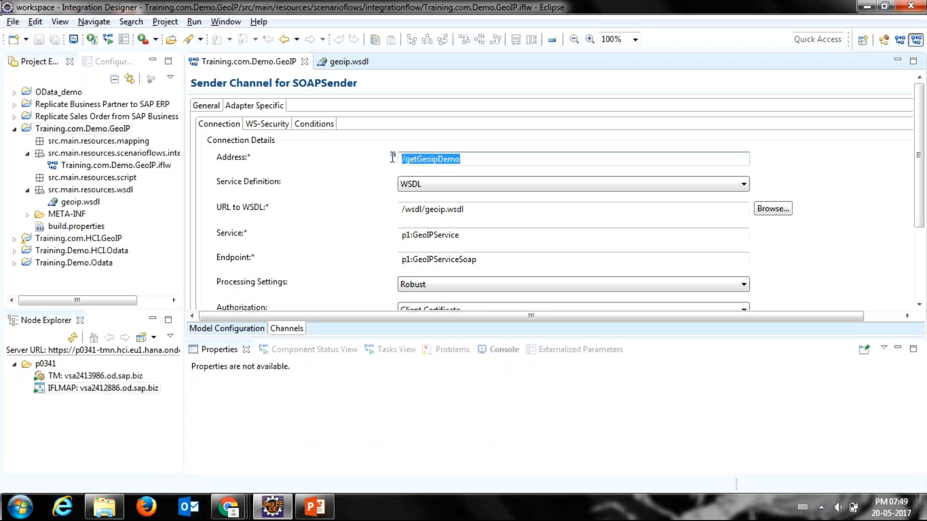
mouse_move(393, 159)
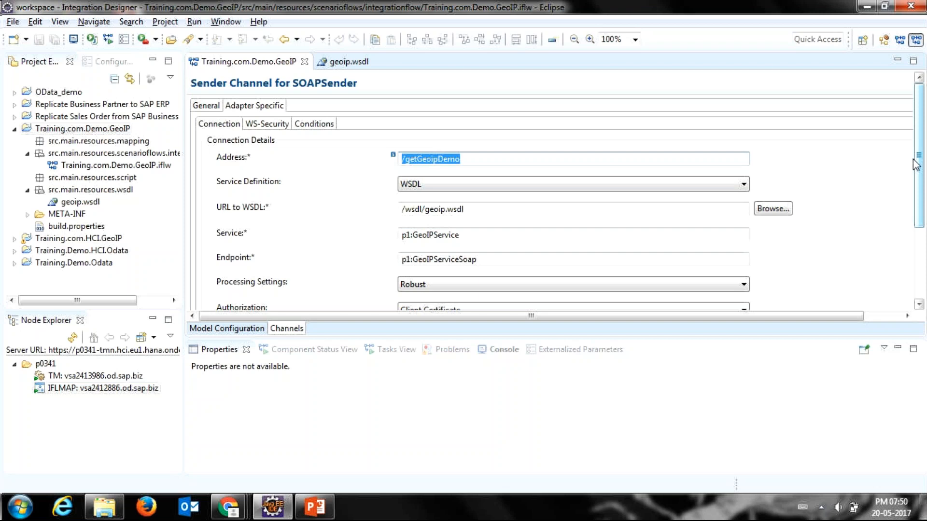
scroll(916, 165, down, 1)
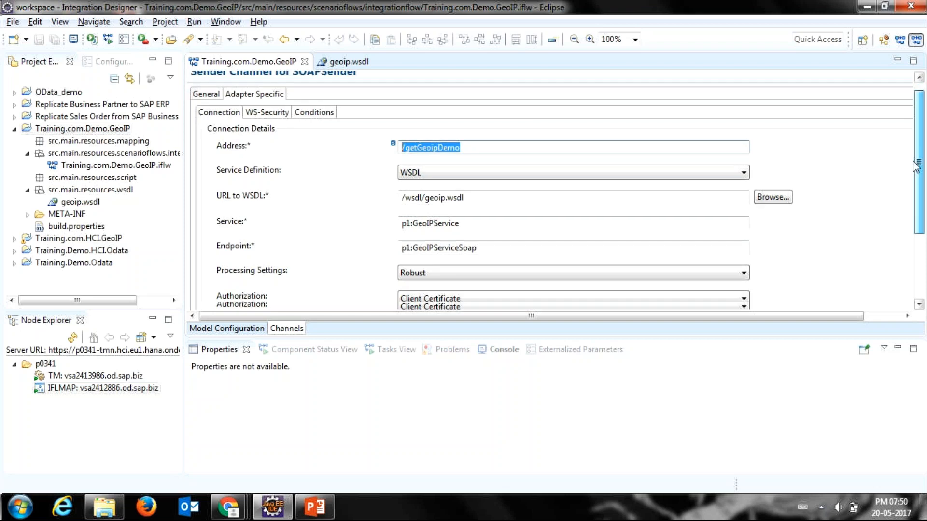
drag(916, 167, 916, 199)
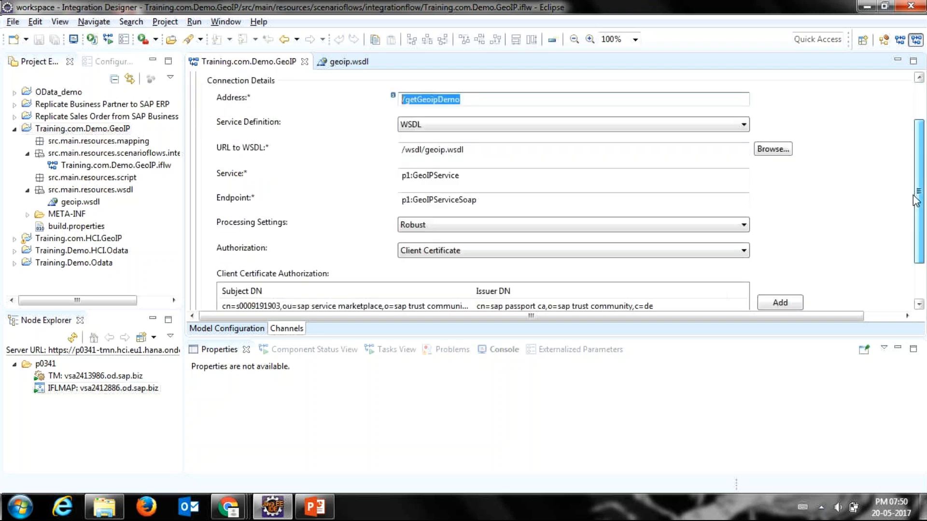
drag(915, 199, 902, 131)
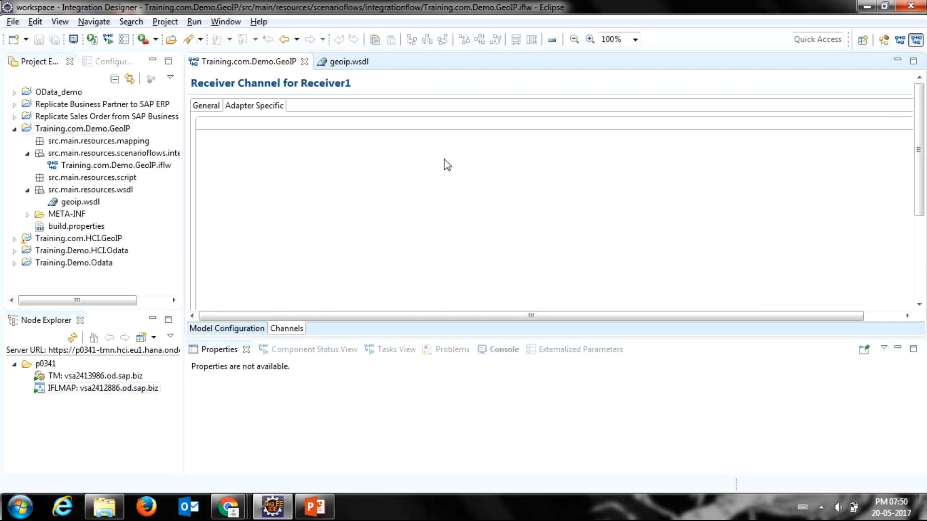
Step: Examine the Receiver1 channel's connection details, covering its address, WSDL URL, service, endpoint and remaining adapter settings
click(583, 157)
drag(583, 158, 515, 161)
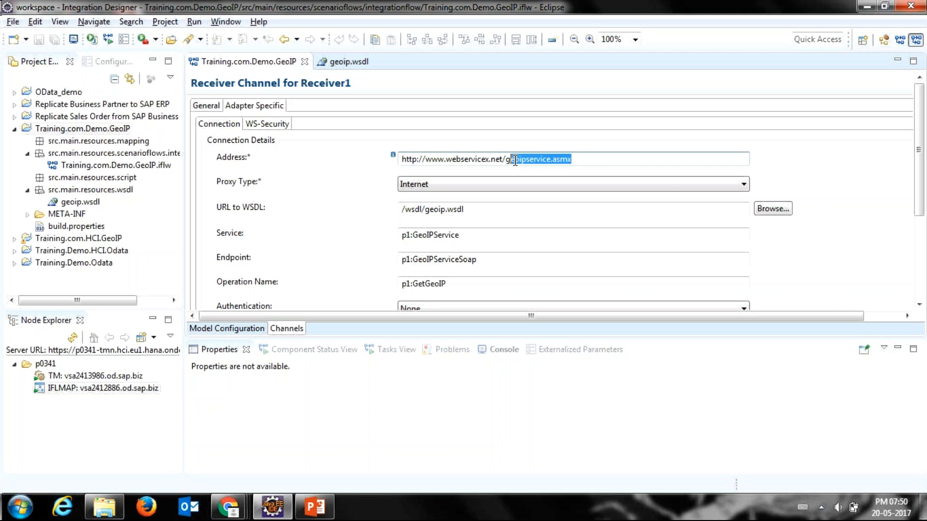
click(522, 209)
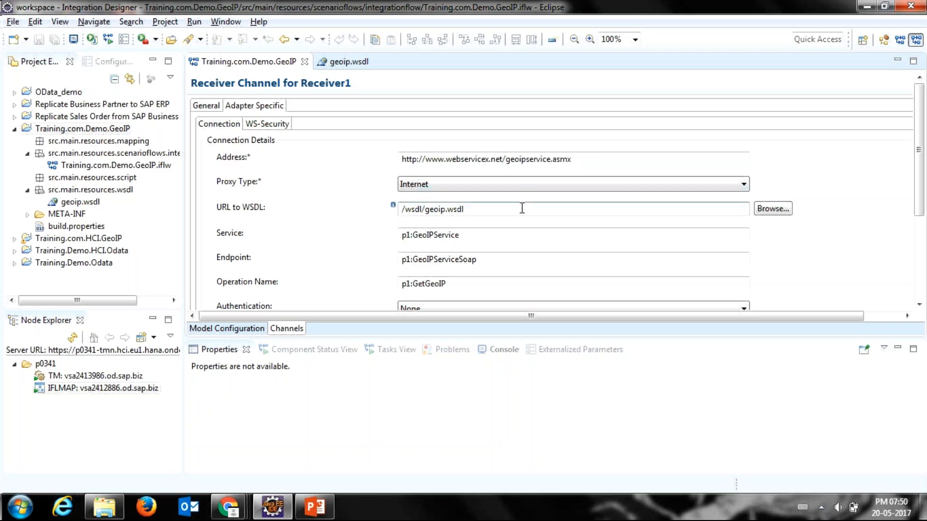
click(522, 235)
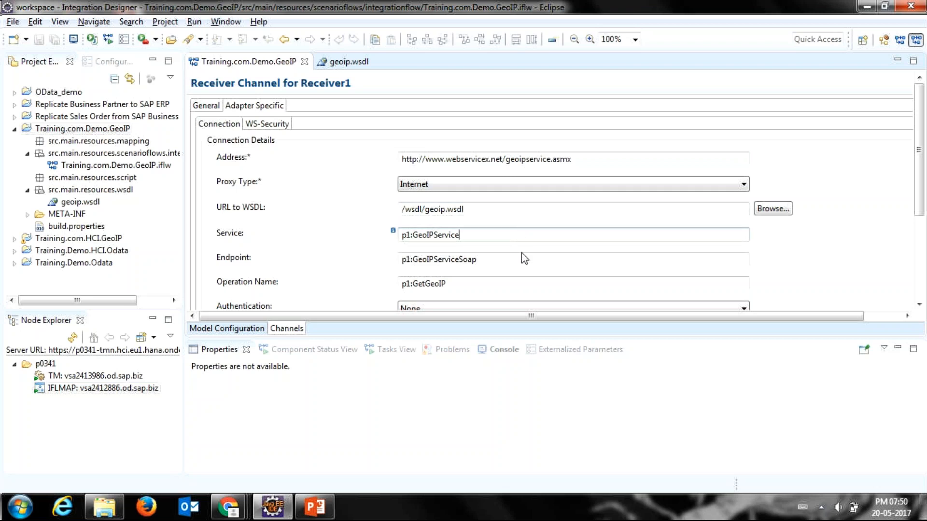
click(522, 253)
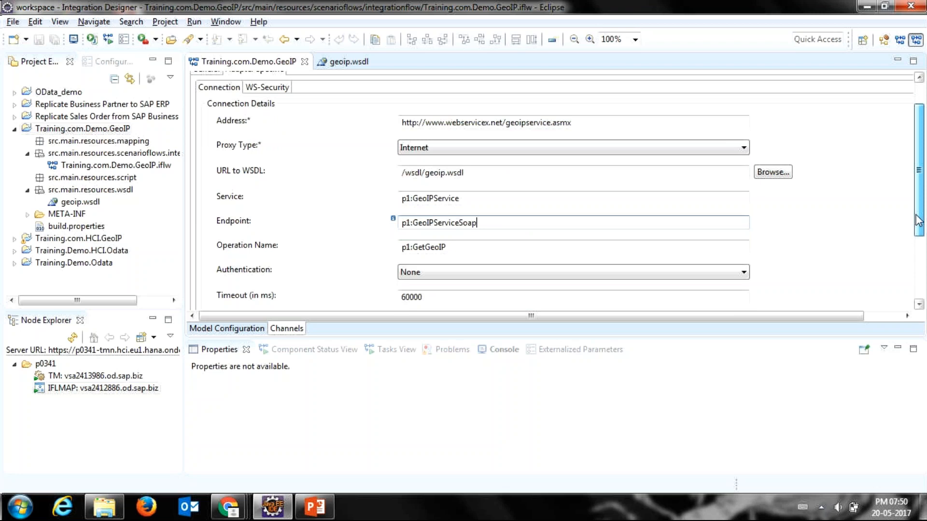
drag(918, 220, 918, 227)
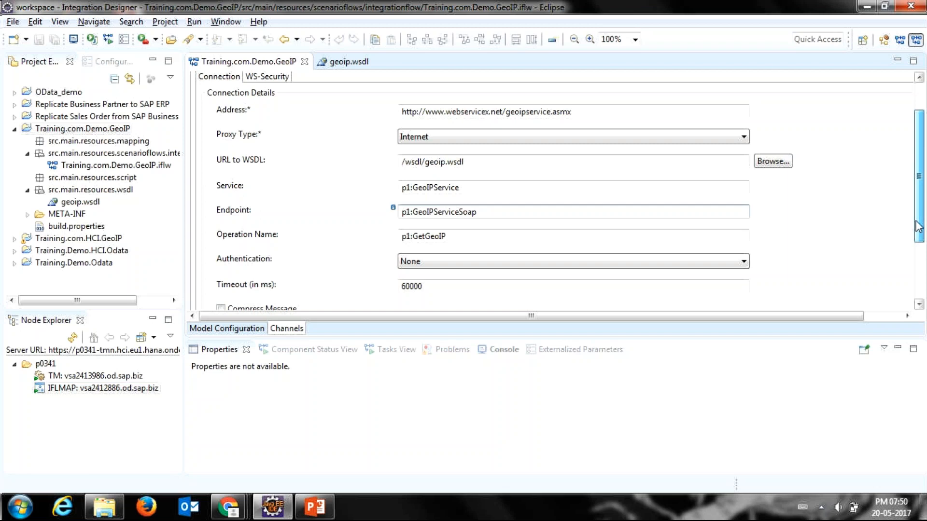
drag(918, 227, 922, 160)
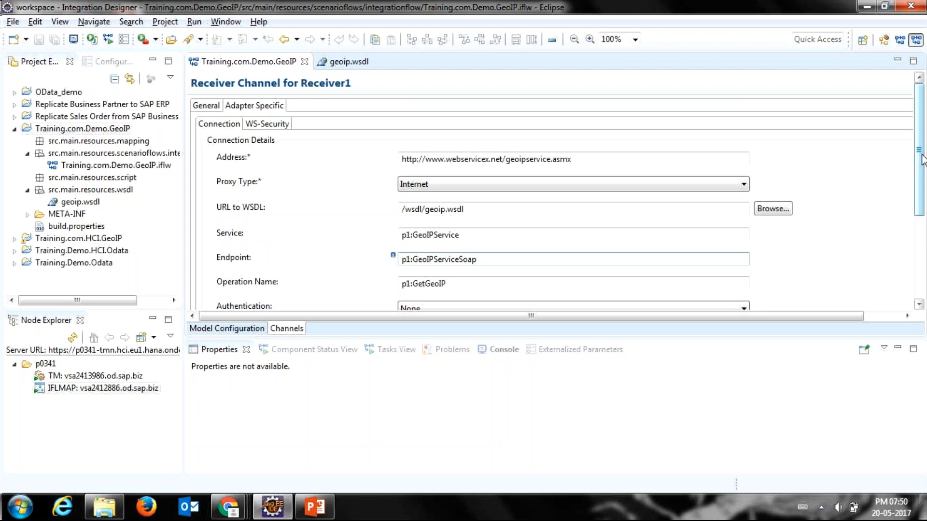
Step: Switch to Boomerang to view the GetGeoIP request and its endpoint URL, and return to Eclipse
key(alt+Tab)
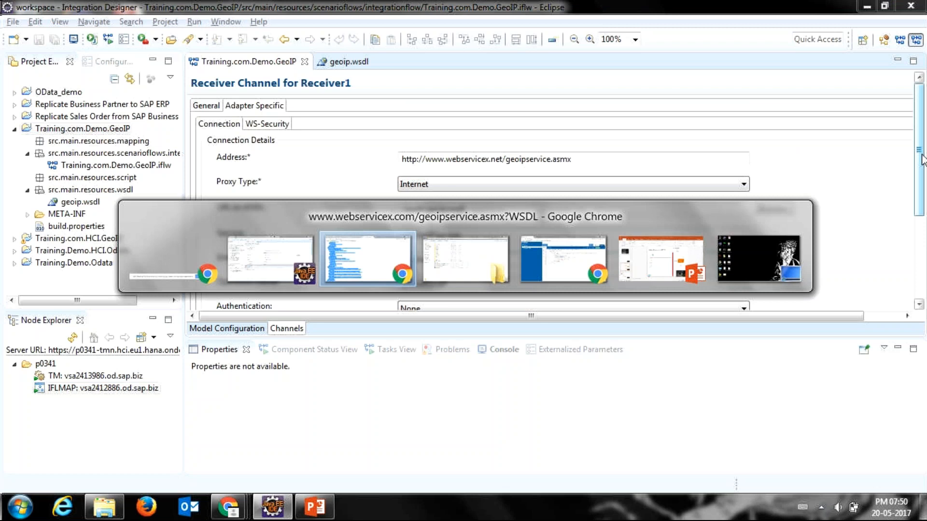
key(alt+Tab)
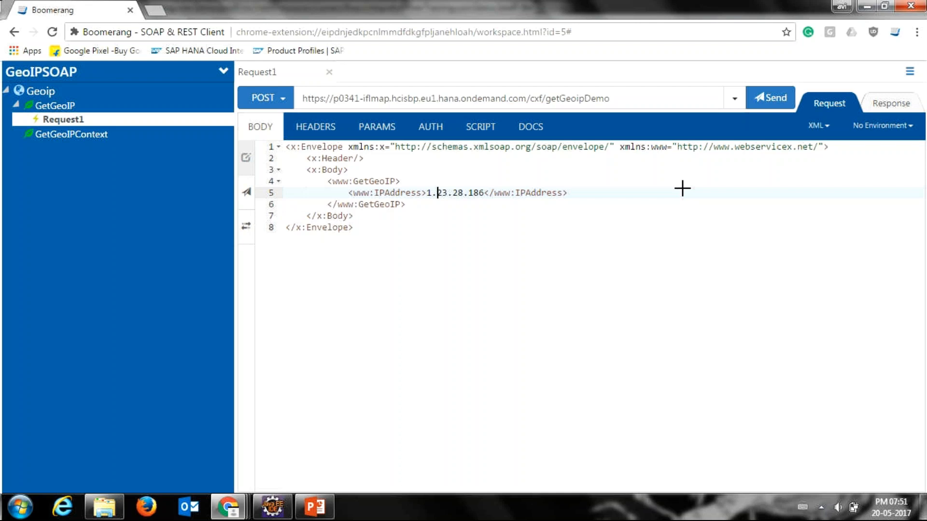
key(alt+Tab)
key(alt+Tab)
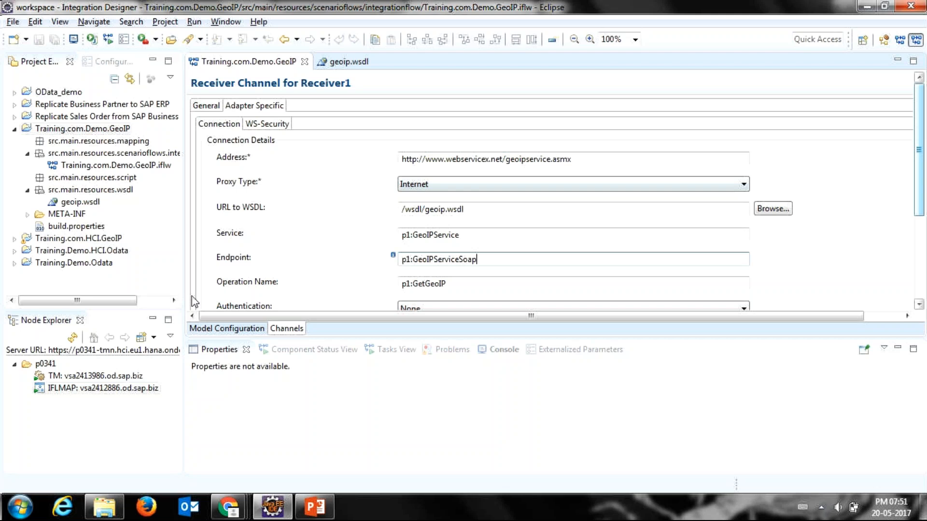
Step: Insert a message mapping between Start and End in GEOIPIntegrationProcess and start creating a new message mapping for it
click(207, 333)
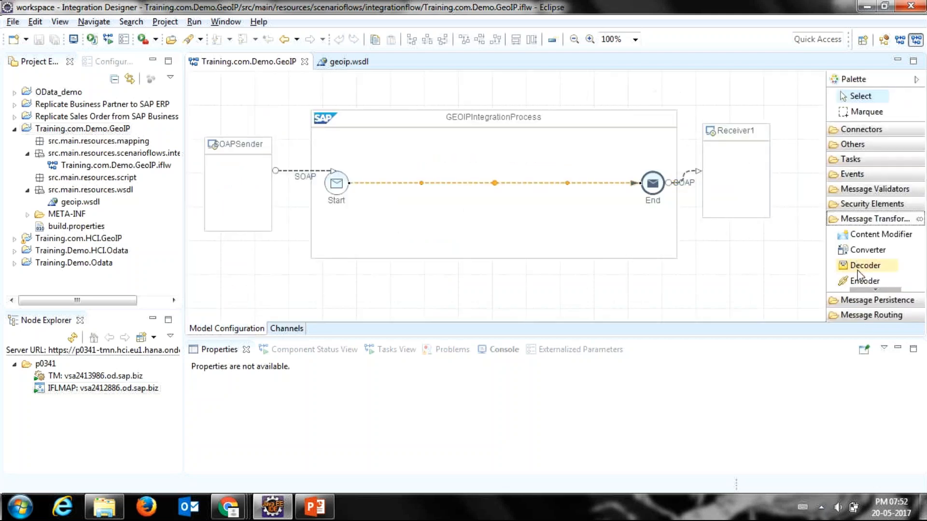
click(861, 290)
click(864, 280)
click(488, 183)
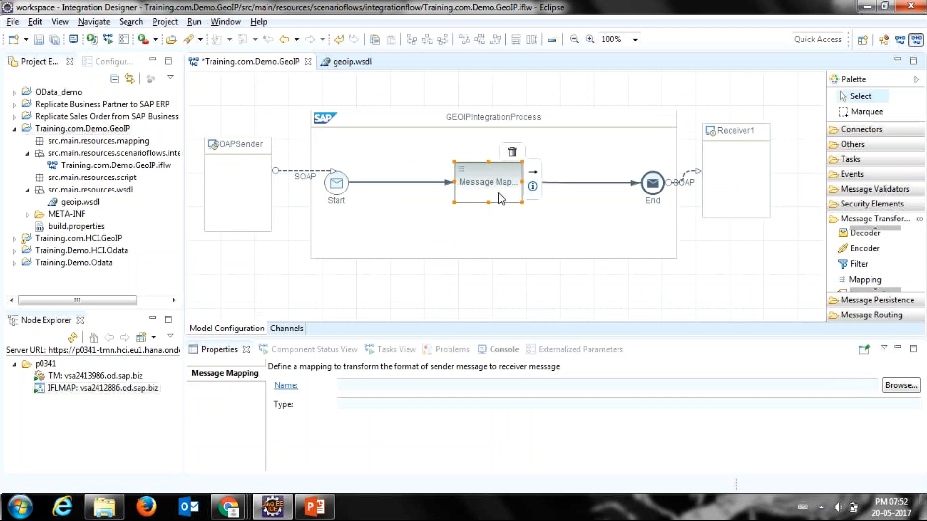
right_click(501, 198)
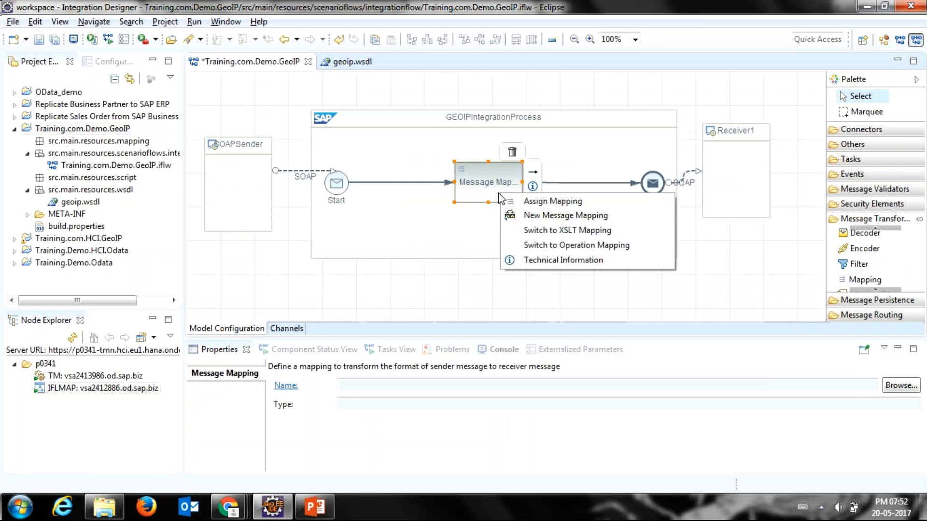
click(511, 219)
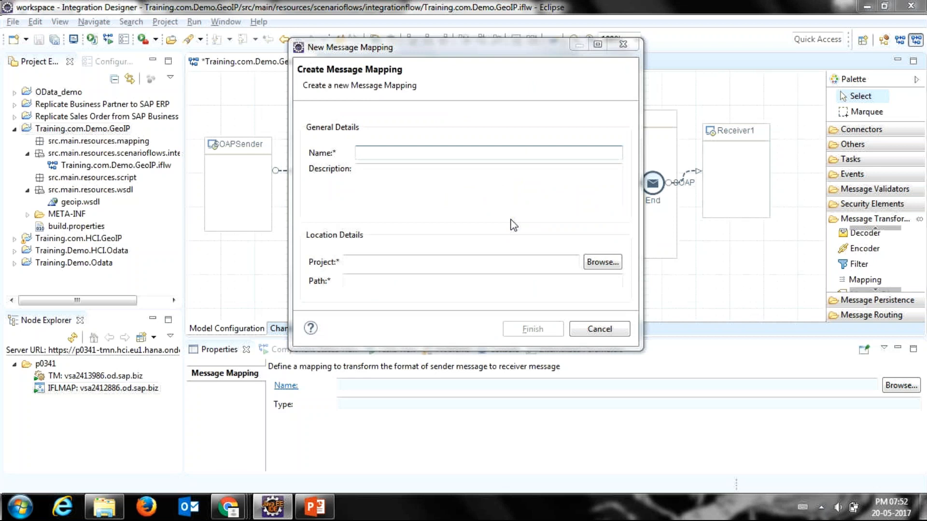
key(alt+Tab)
key(alt+Tab)
key(alt+Tab)
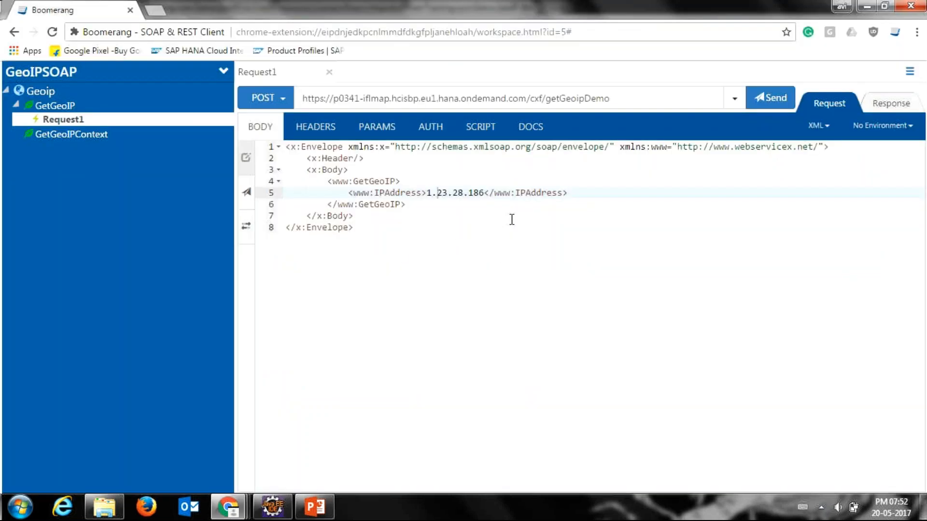
key(ctrl+2)
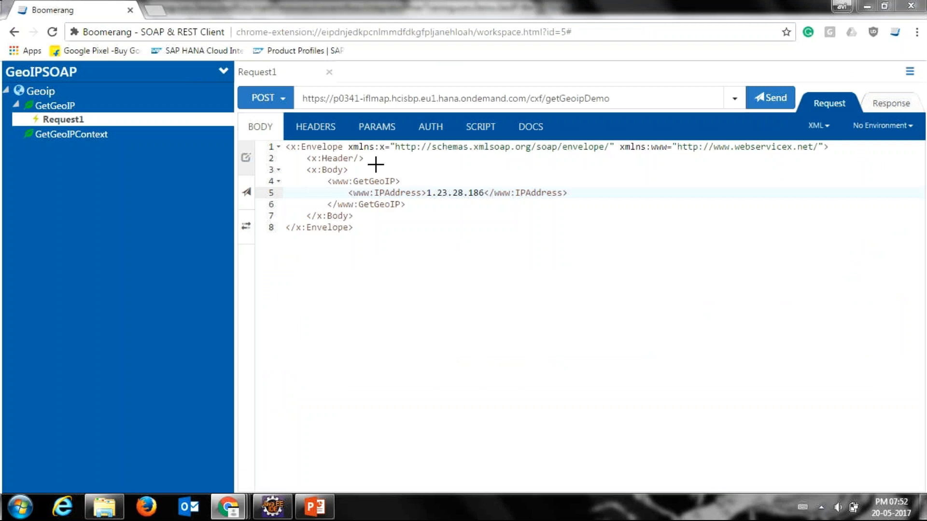
key(alt+Tab)
key(alt+Tab)
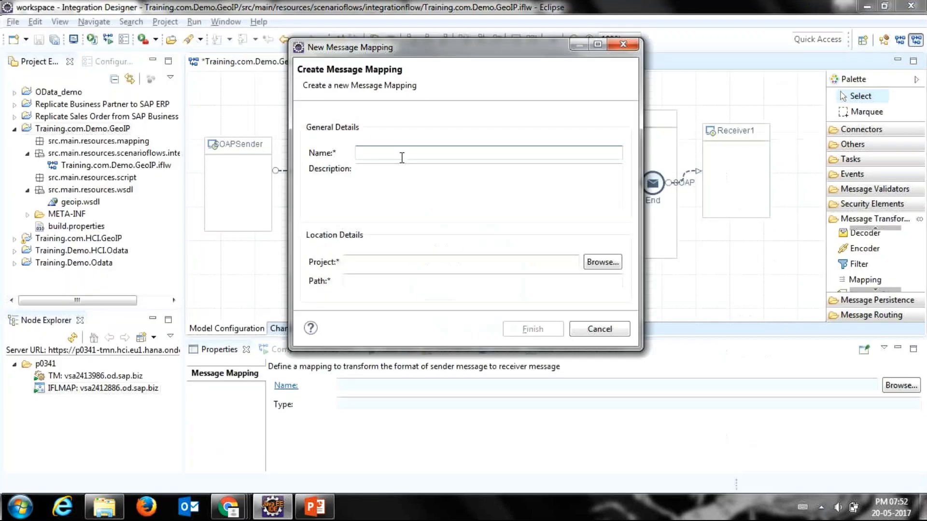
Step: Create the message mapping GEOIPTransformation in the Training.com.Demo.GeoIP project under src/main/resources/mapping
text(Tr)
text(ansformatio)
key(Home)
text(GEOIP)
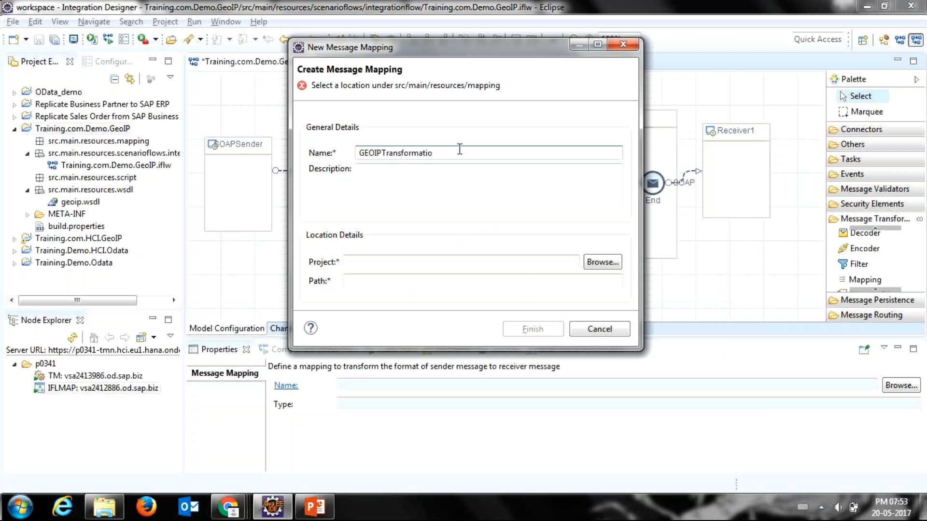
click(448, 153)
text(n)
click(607, 265)
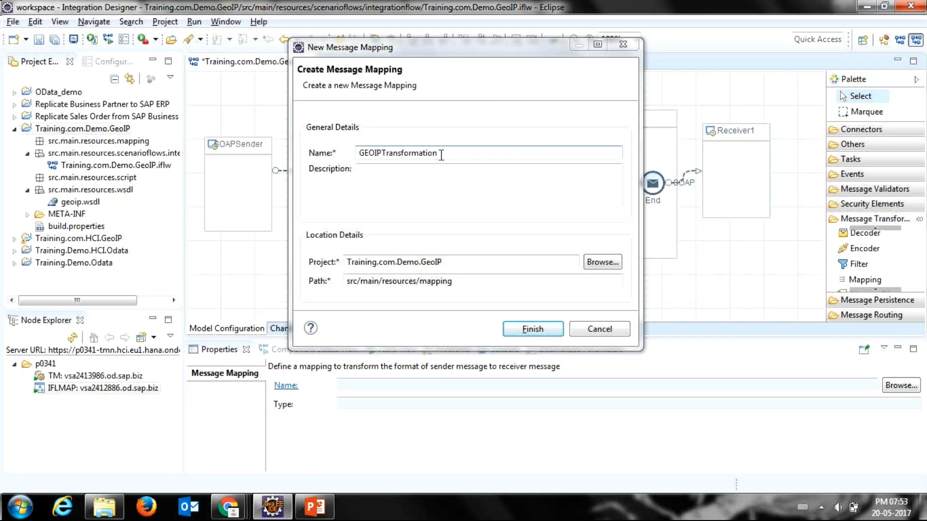
click(441, 154)
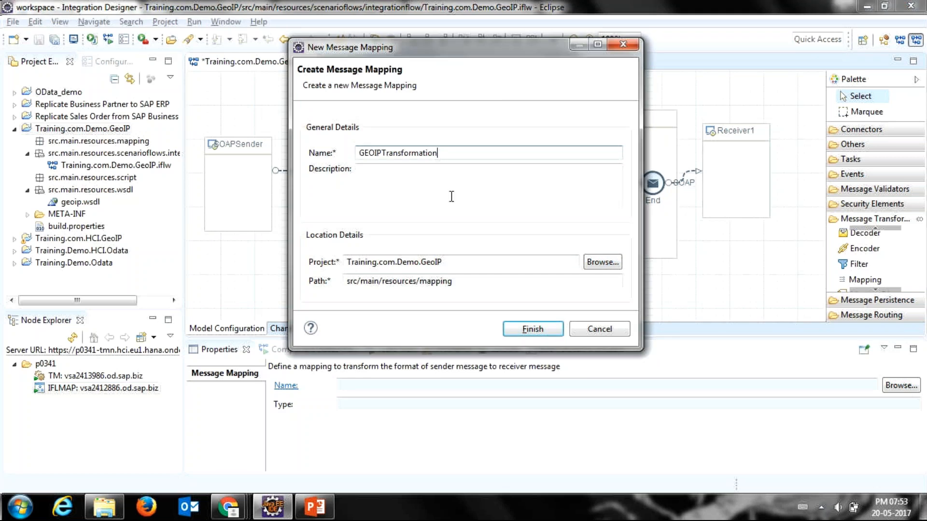
click(521, 329)
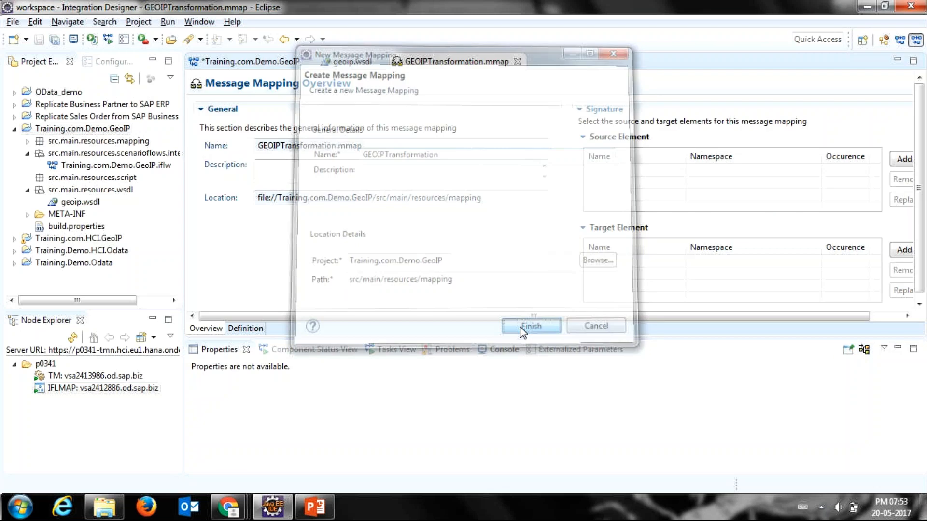
Step: Add the GetGeoIP element from geoip.wsdl as the source element of the message mapping
drag(506, 340, 510, 366)
click(885, 159)
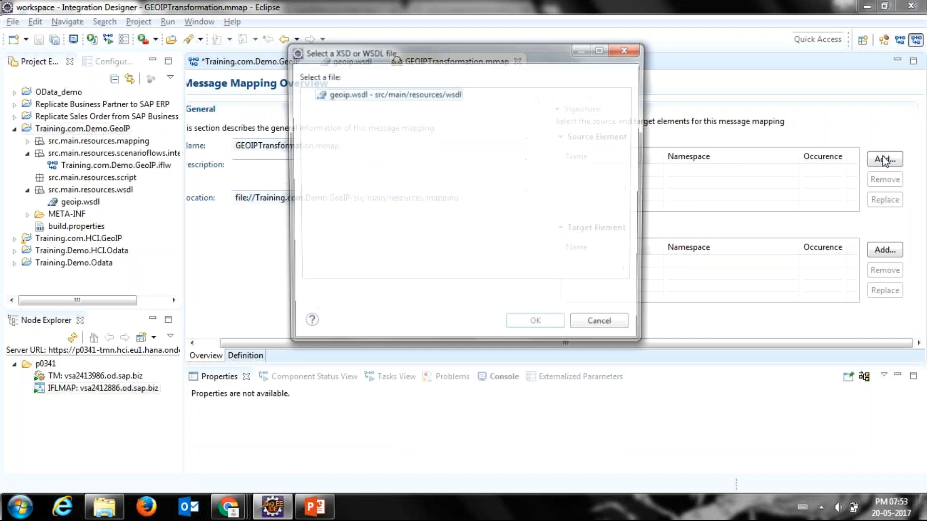
double_click(347, 97)
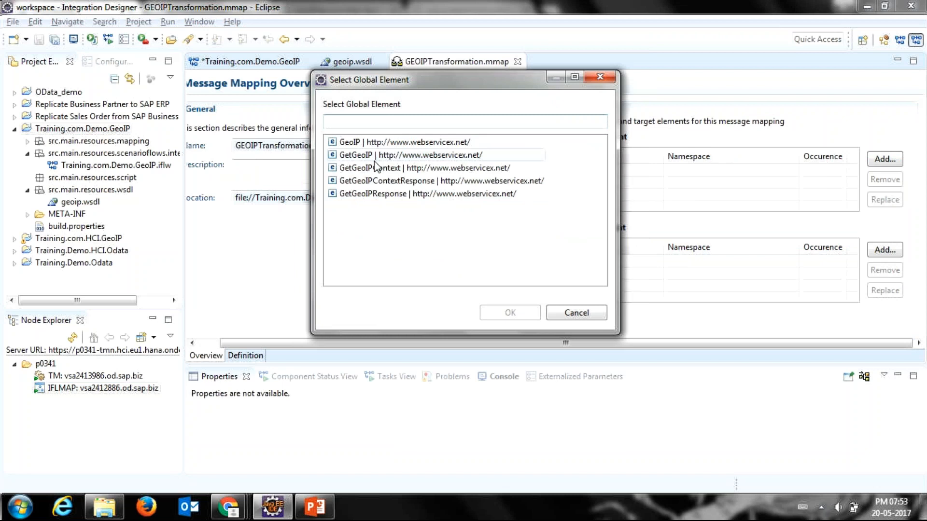
double_click(377, 167)
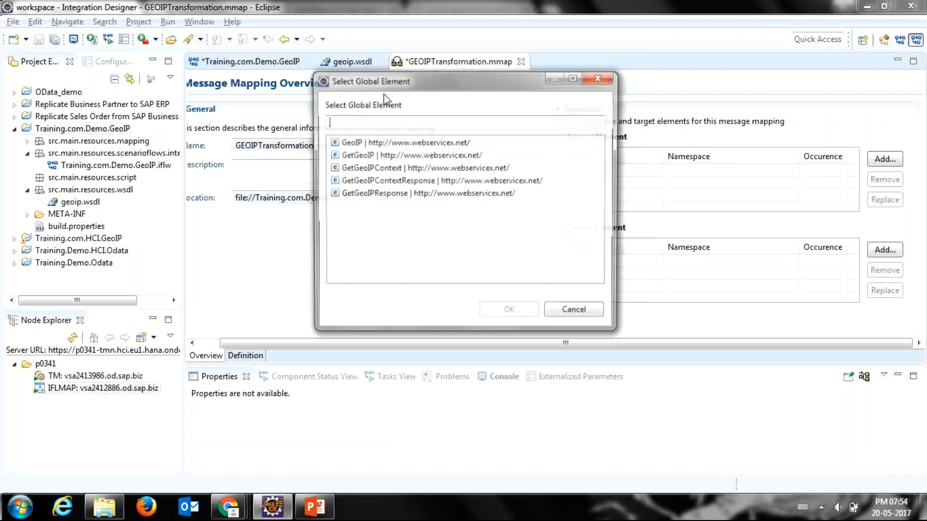
click(354, 159)
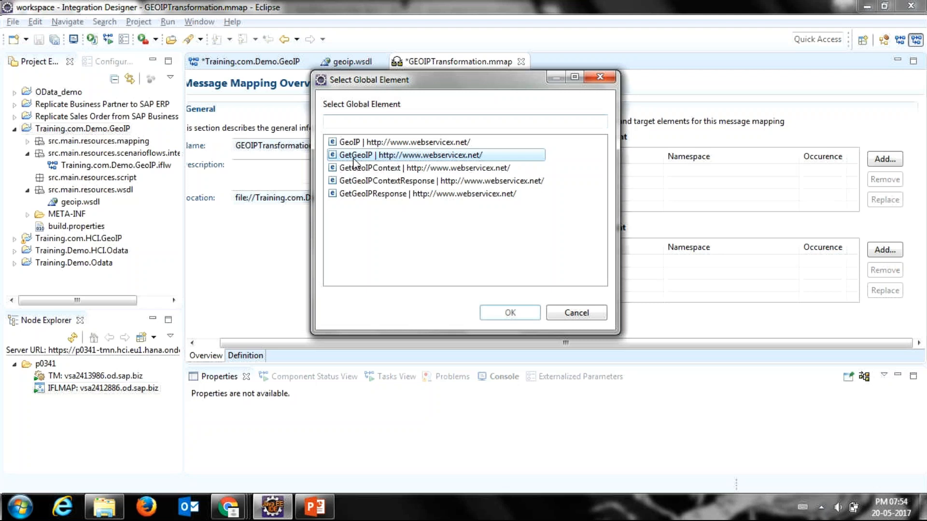
double_click(354, 159)
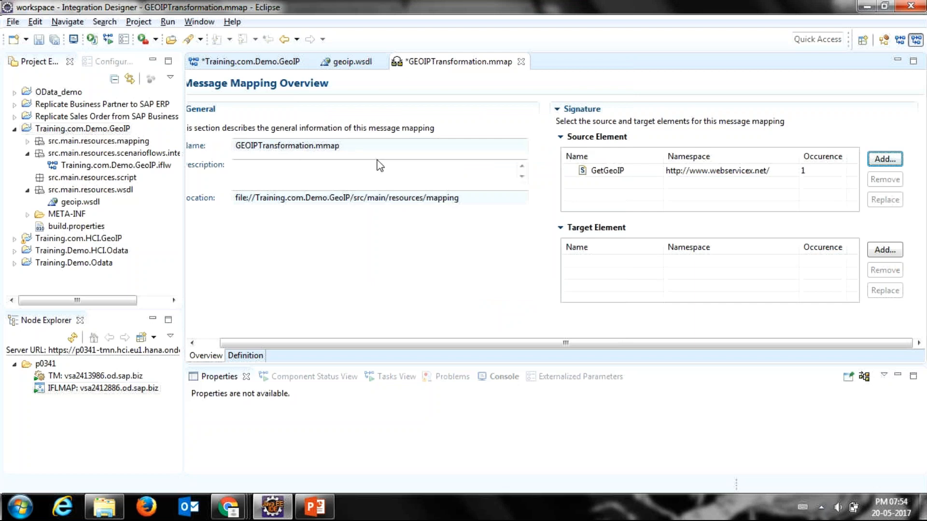
Step: Add the GetGeoIP element from geoip.wsdl as the target element of the message mapping
click(878, 252)
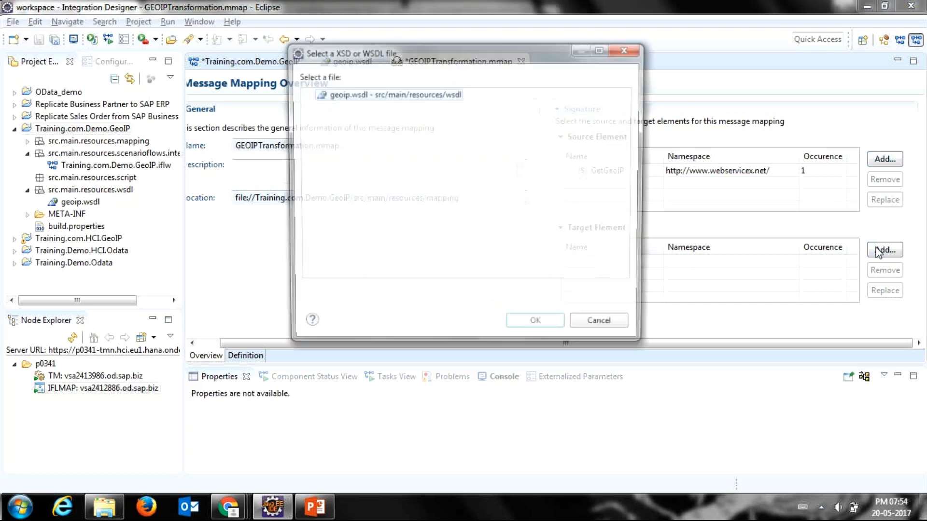
click(618, 172)
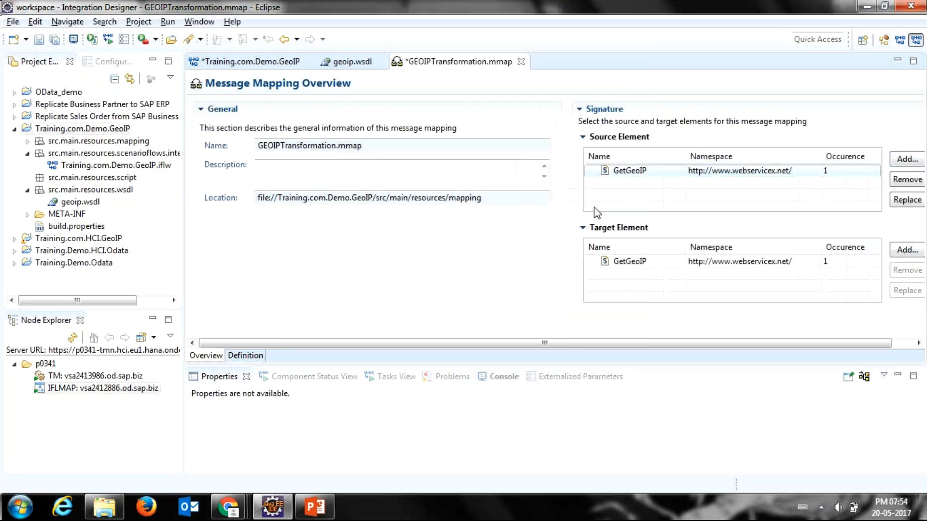
click(598, 263)
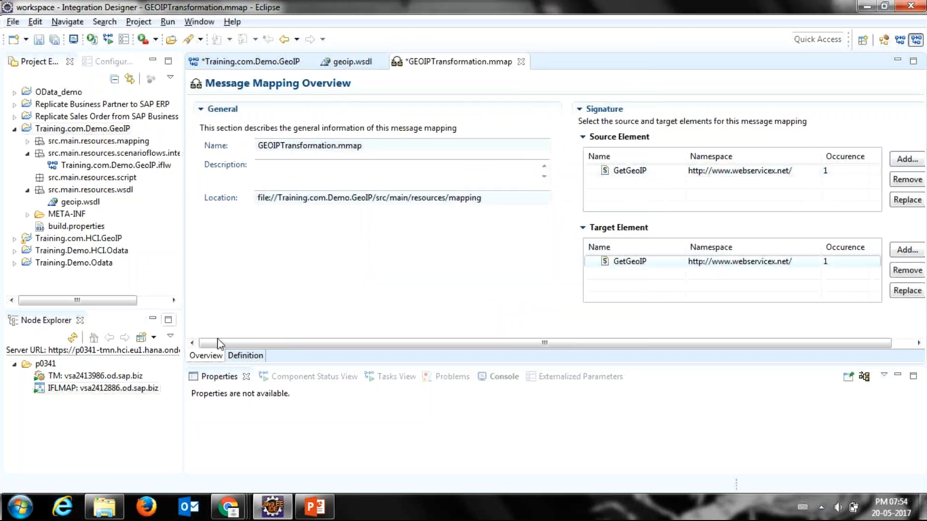
Step: Open the definition of the message mapping and map the source GetGeoIP node to the target GetGeoIP node
click(241, 356)
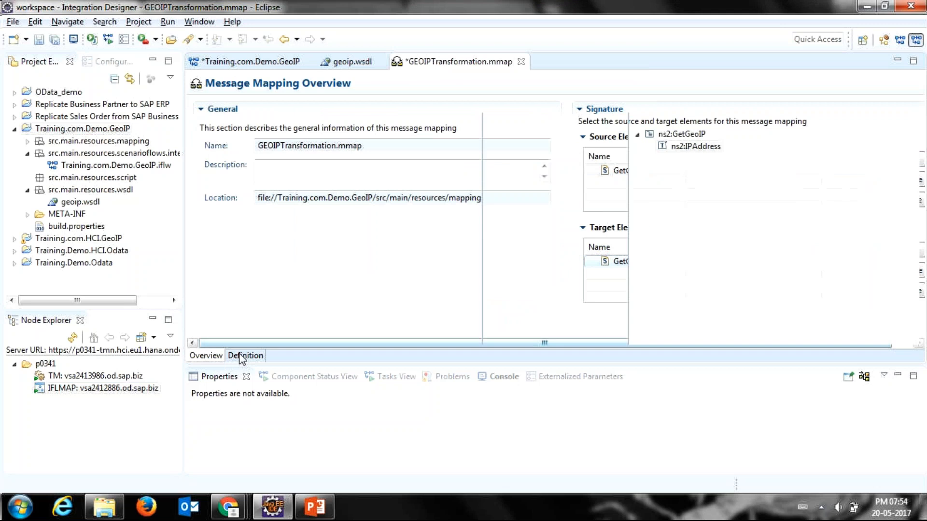
click(200, 135)
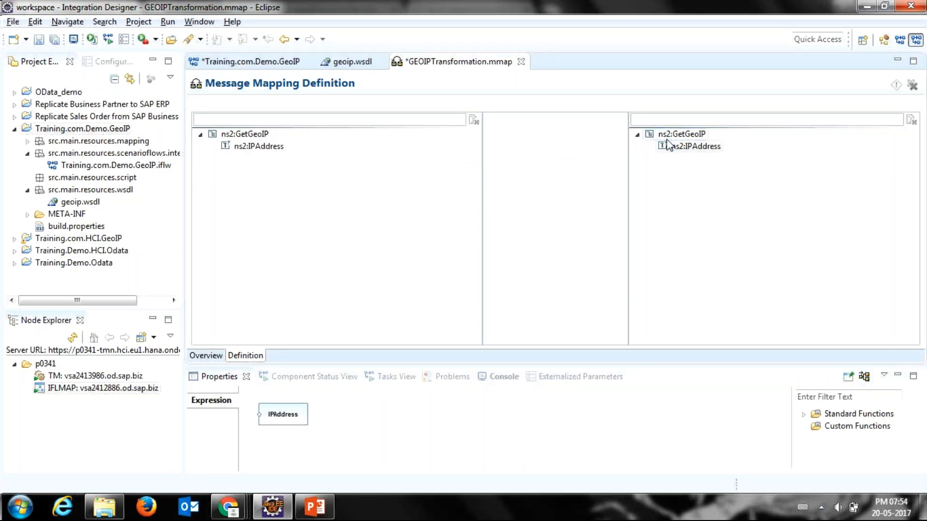
click(281, 425)
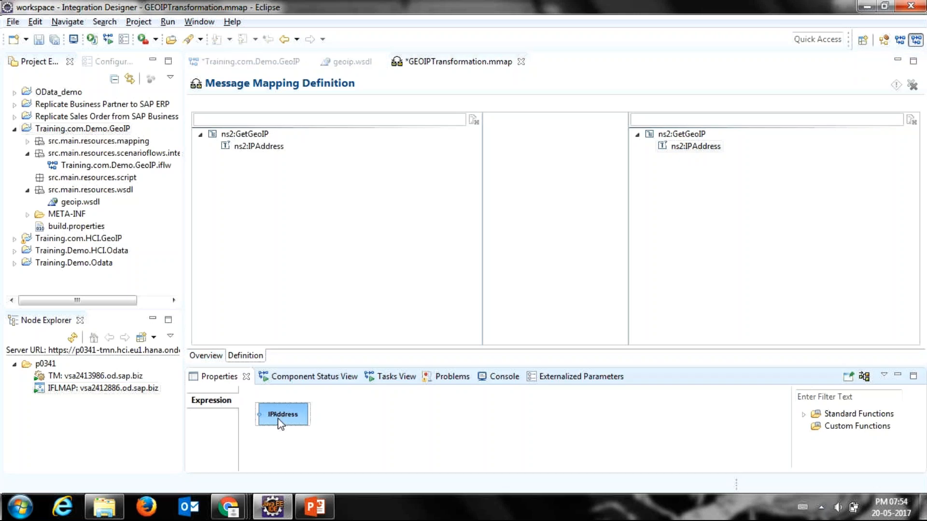
drag(279, 420, 542, 437)
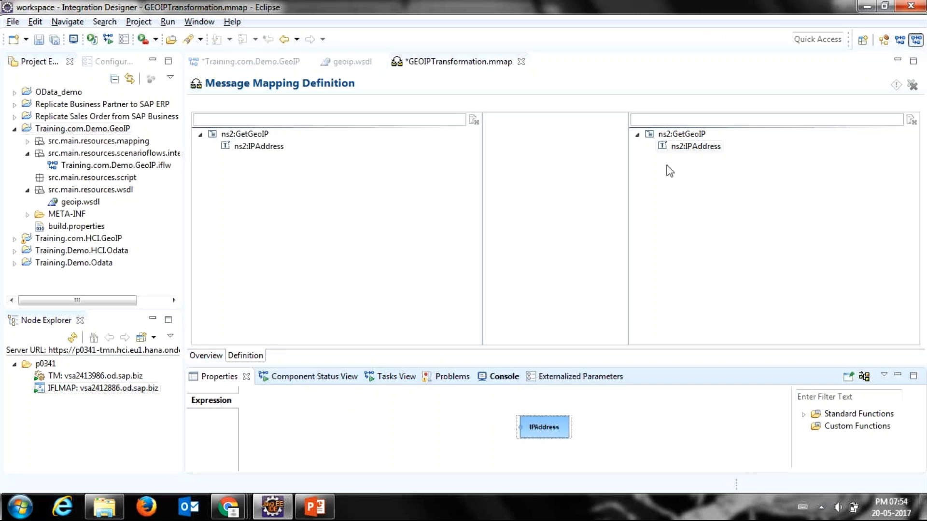
click(677, 134)
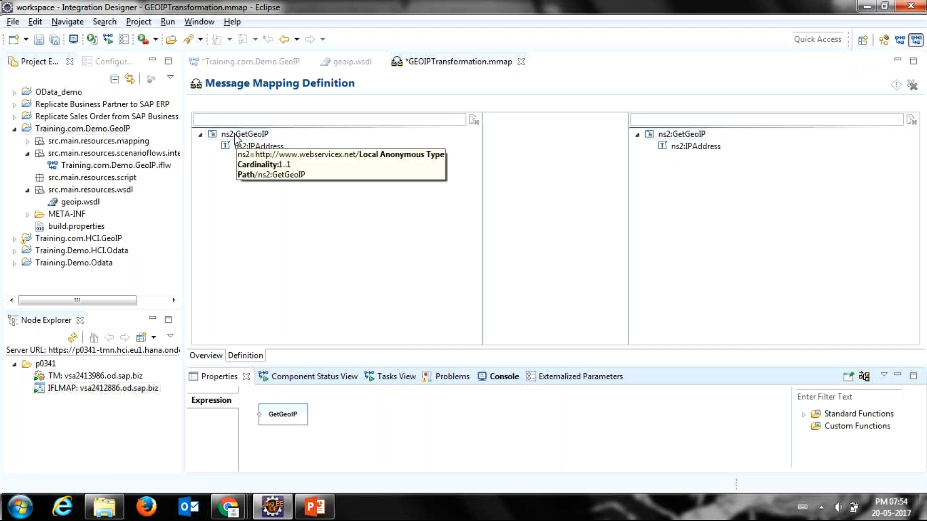
drag(235, 137, 459, 130)
drag(501, 127, 676, 135)
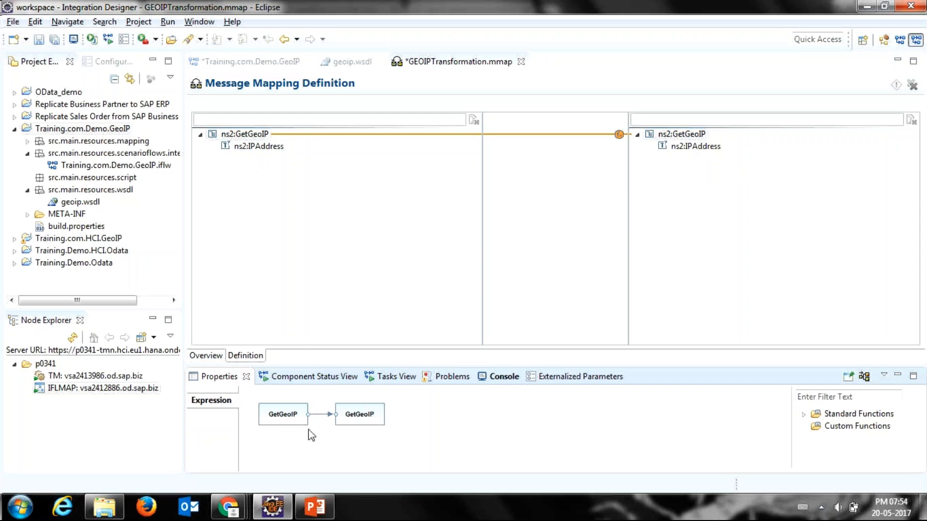
Step: Move the target GetGeoIP block away from the source GetGeoIP block in the mapping expression
click(313, 416)
click(298, 420)
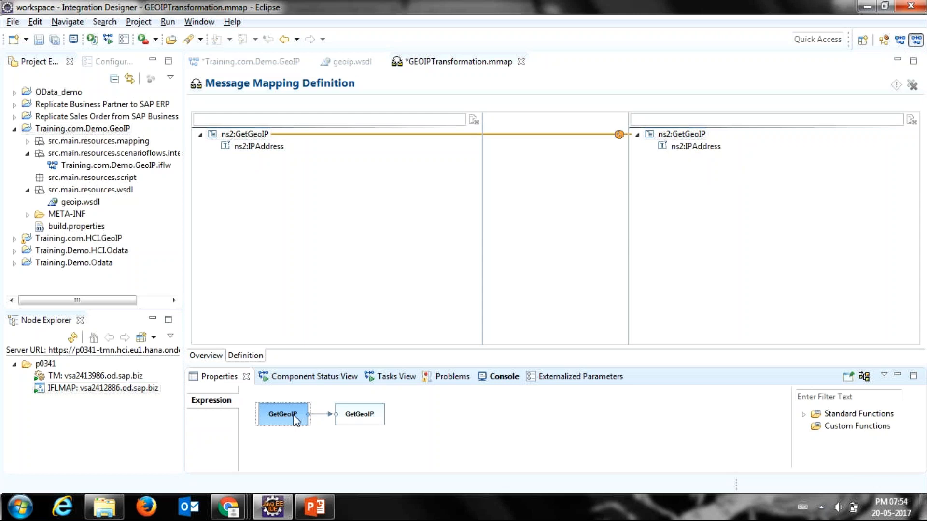
click(371, 418)
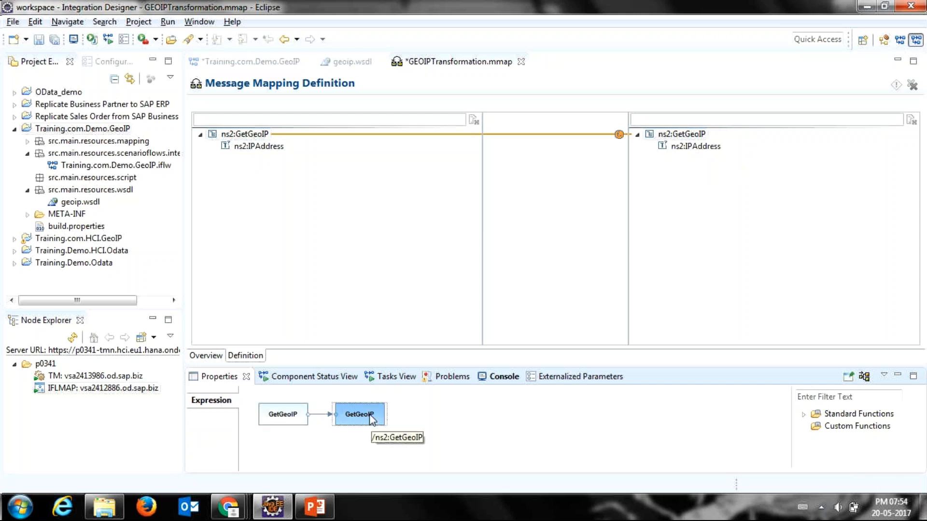
drag(376, 413, 472, 421)
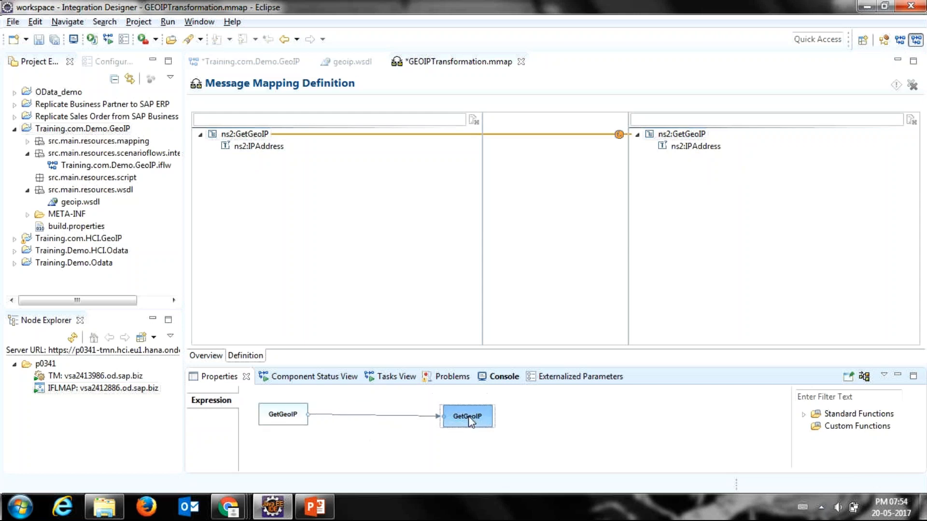
click(280, 418)
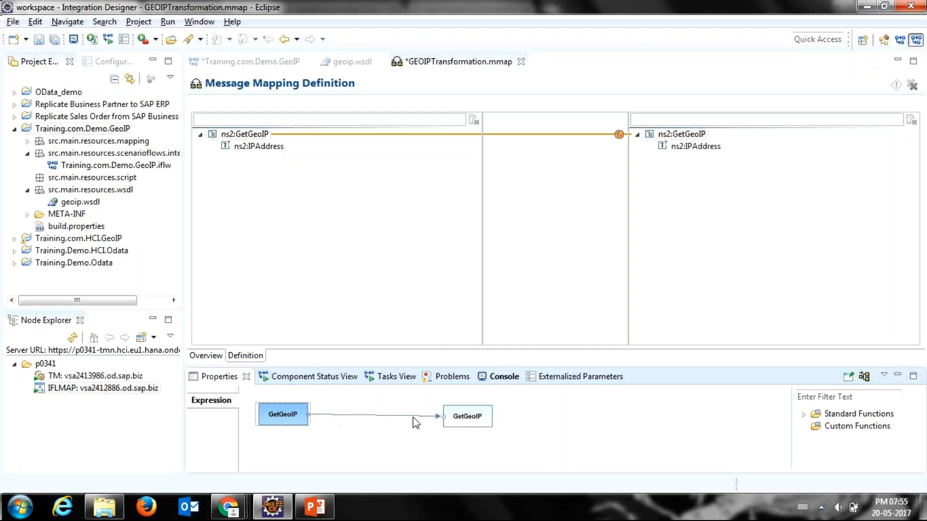
drag(462, 417, 462, 410)
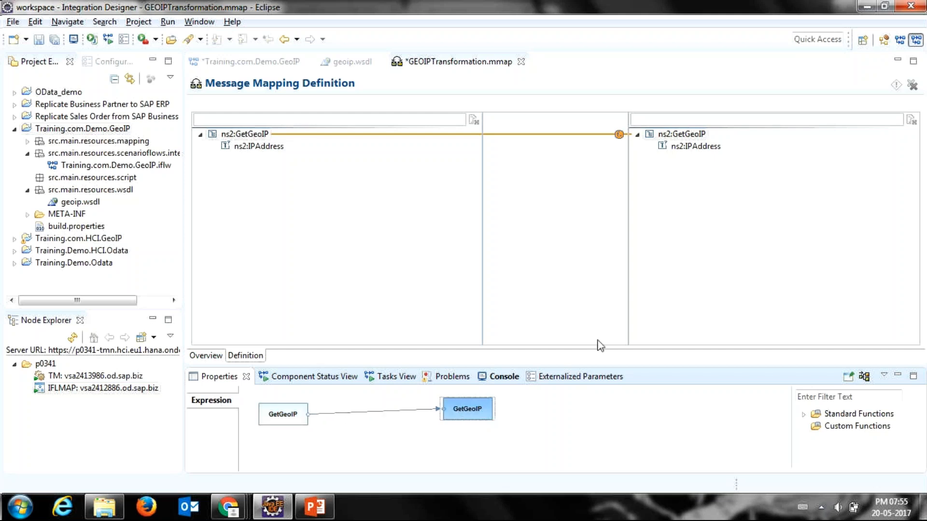
Step: Enlarge the expression area and browse the categories under Standard Functions
drag(597, 366, 598, 297)
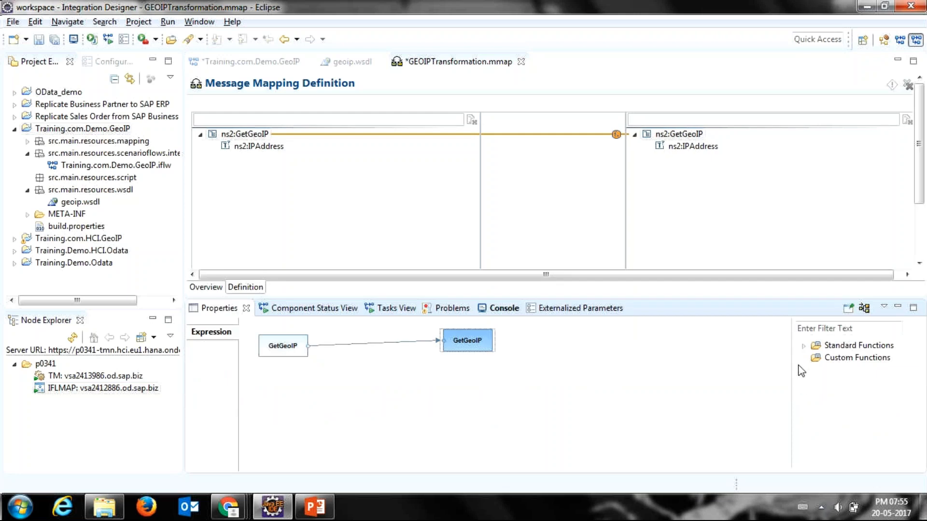
click(803, 345)
click(815, 395)
click(816, 346)
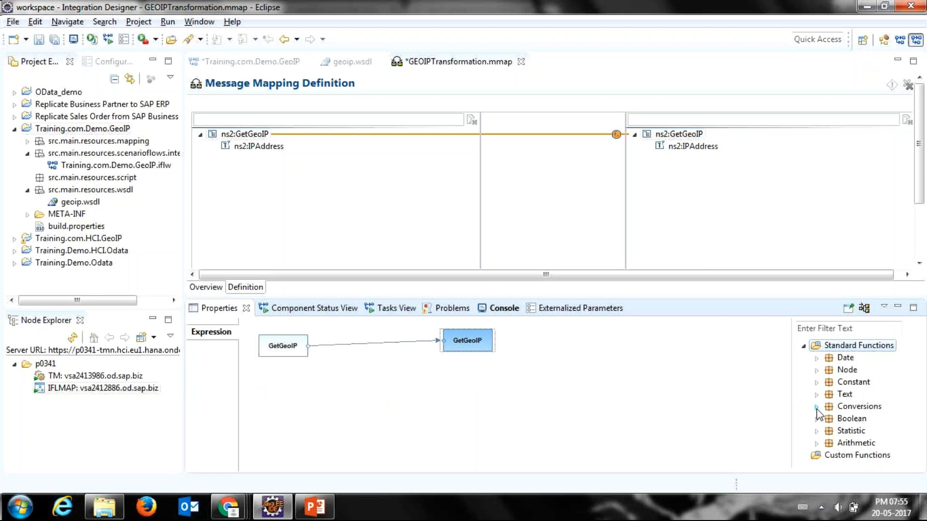
click(817, 408)
click(817, 408)
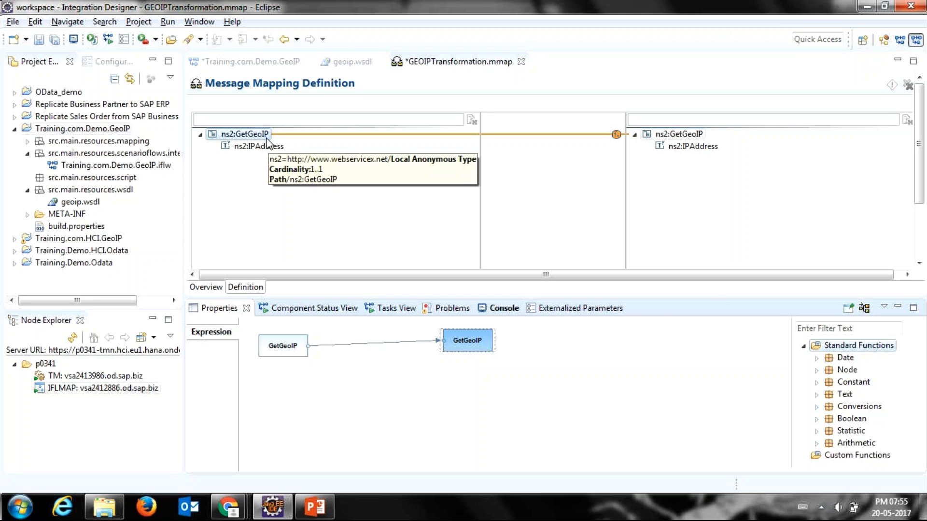
Step: Open the expression of the target IPAddress field and add the source IPAddress field to it as an input
click(689, 147)
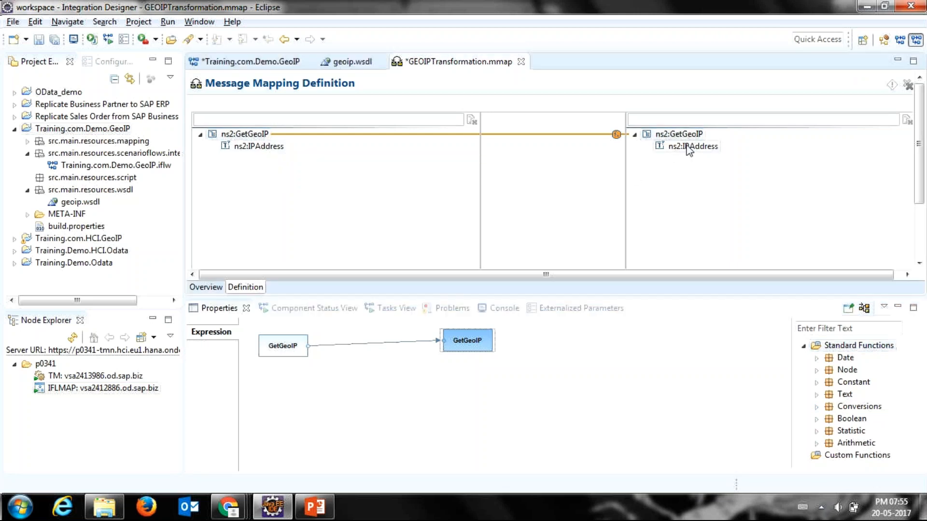
click(690, 147)
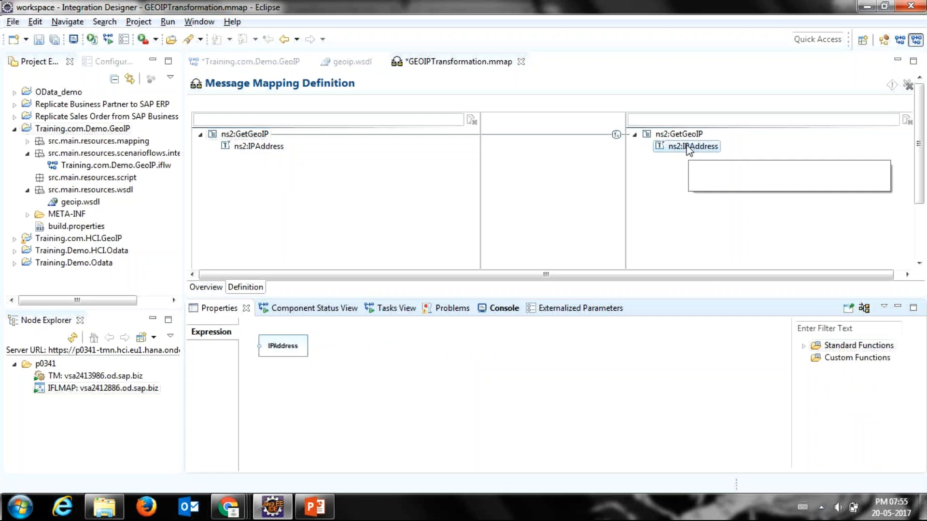
drag(280, 351, 500, 368)
drag(242, 147, 281, 355)
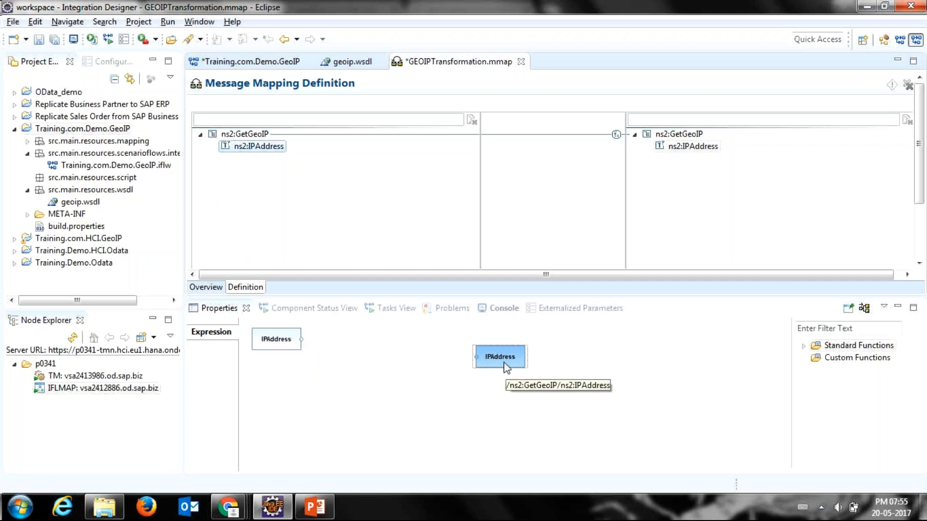
drag(504, 363, 505, 354)
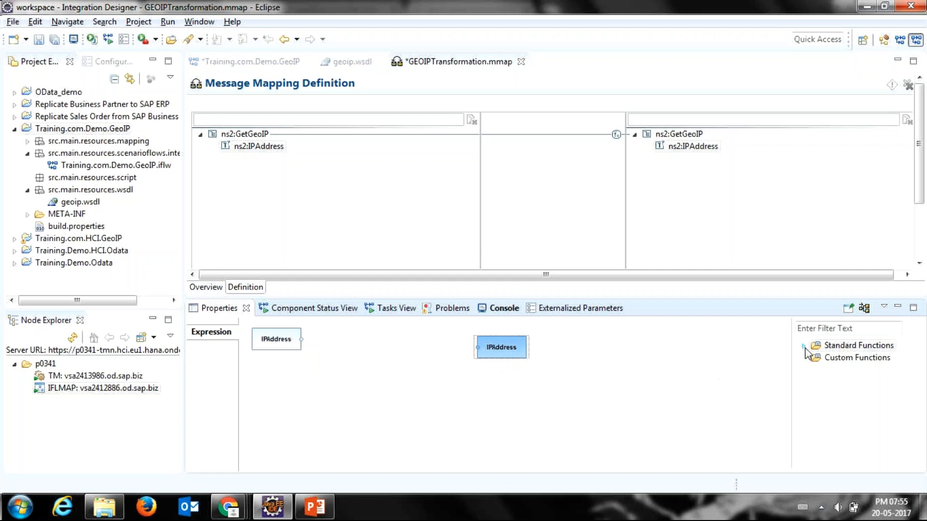
Step: Add the const function from the Constant category to the IPAddress expression, below the source IPAddress block
double_click(854, 346)
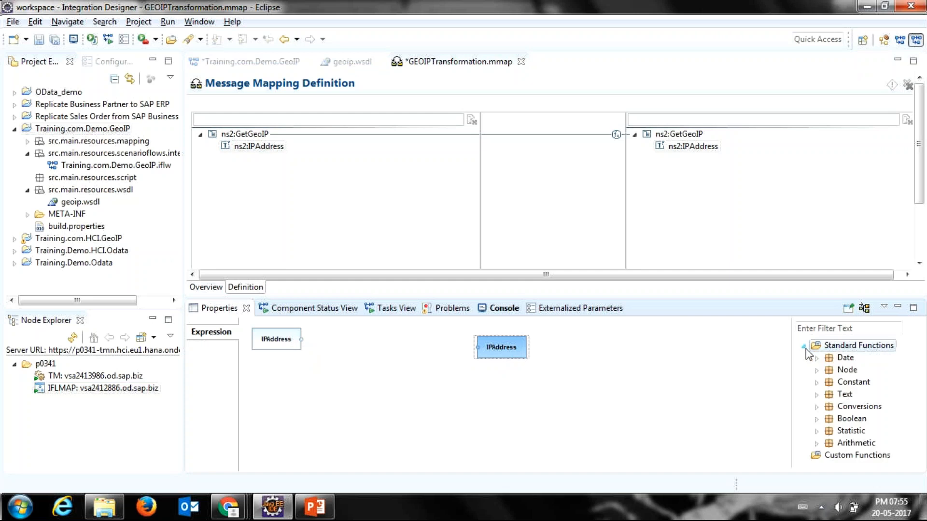
click(817, 382)
drag(842, 394, 282, 396)
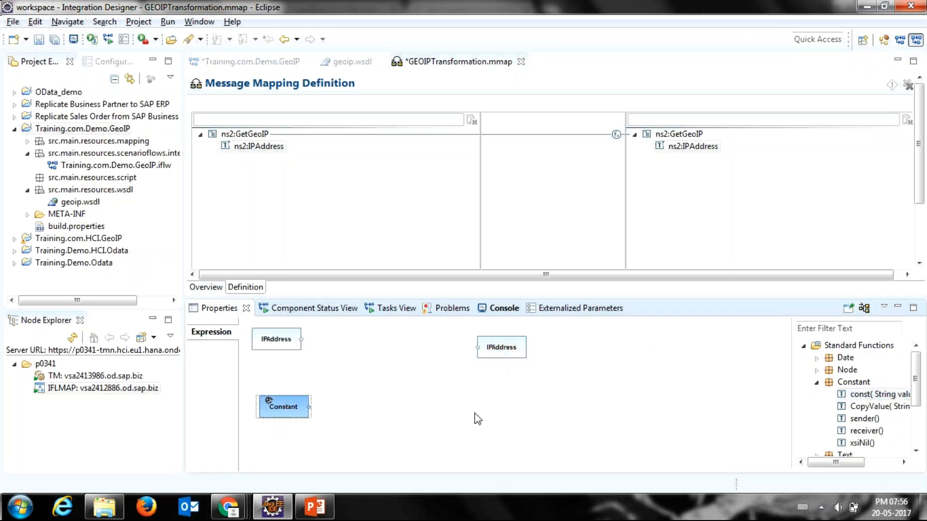
Step: Add the concat function from the Text category between the source and target IPAddress blocks and shift the target block outward
click(816, 383)
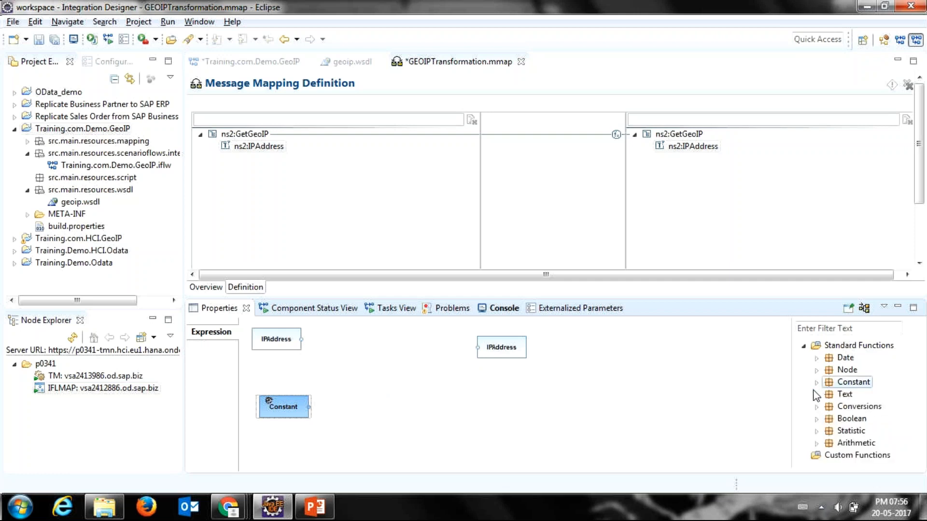
click(817, 394)
drag(869, 370, 363, 363)
click(269, 340)
drag(504, 362, 524, 363)
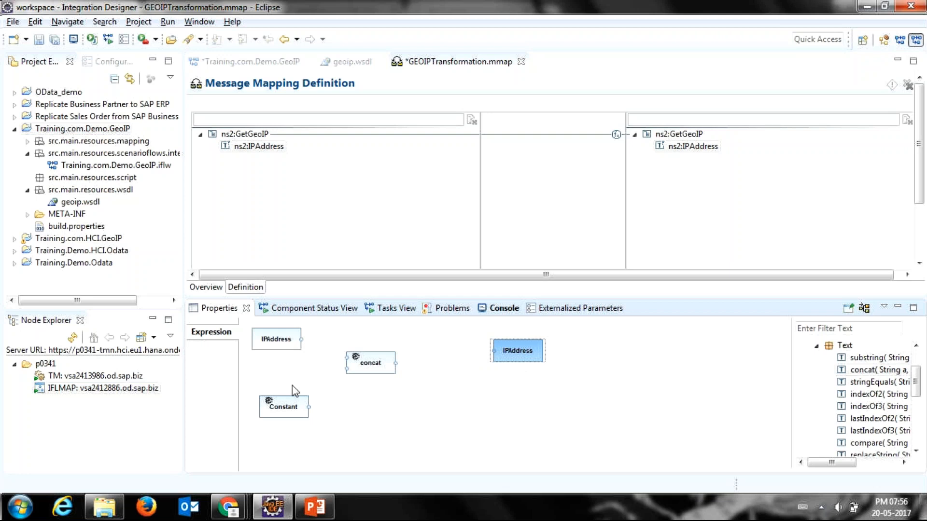
Step: Connect the source IPAddress and Constant to concat, link concat to the target IPAddress, and auto-arrange the expression blocks
drag(301, 339, 346, 357)
drag(309, 410, 345, 371)
drag(396, 363, 490, 350)
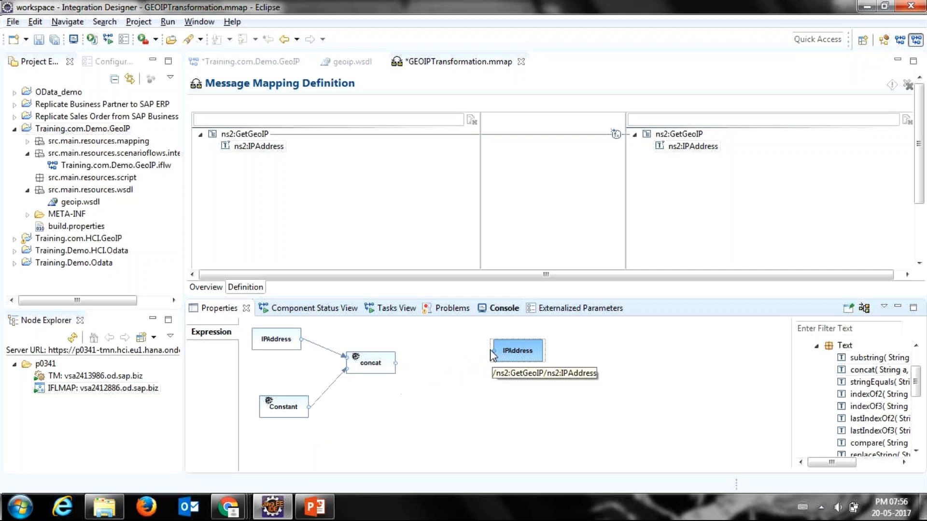
click(402, 356)
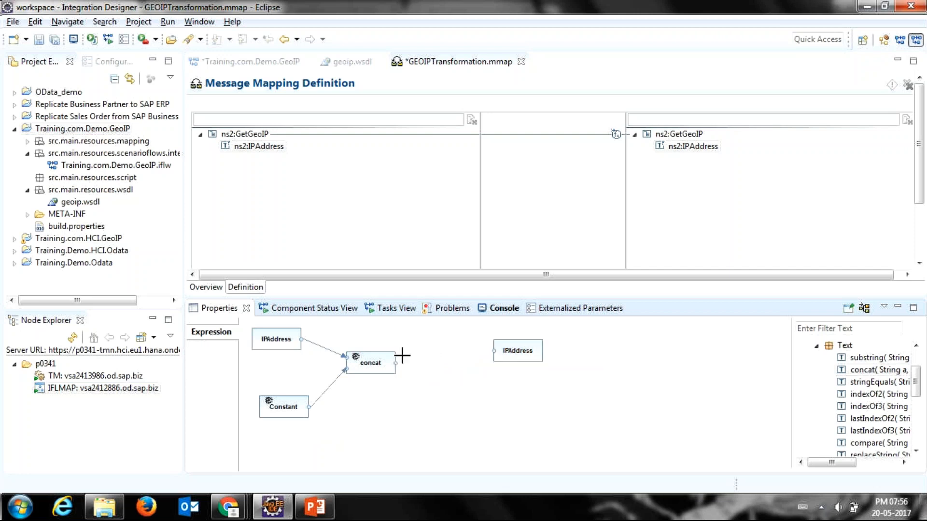
drag(395, 370, 389, 375)
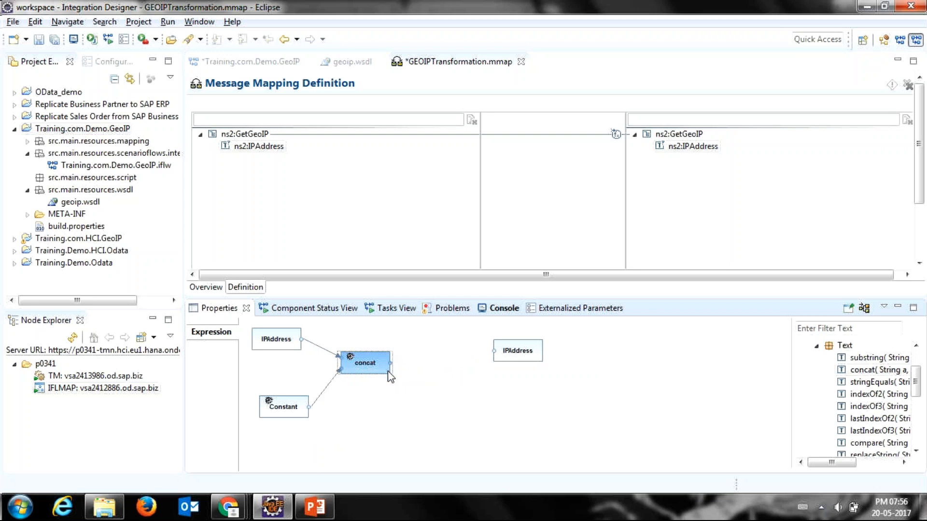
drag(390, 364, 494, 355)
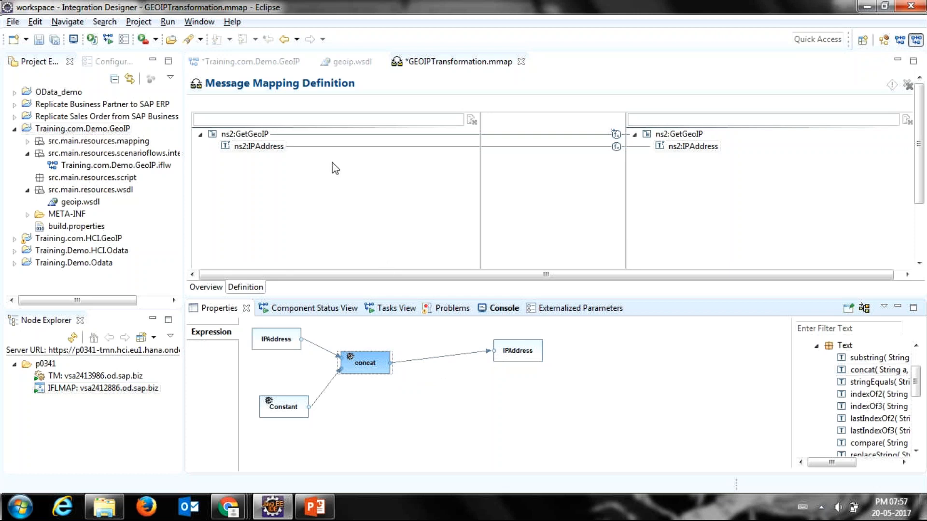
click(293, 148)
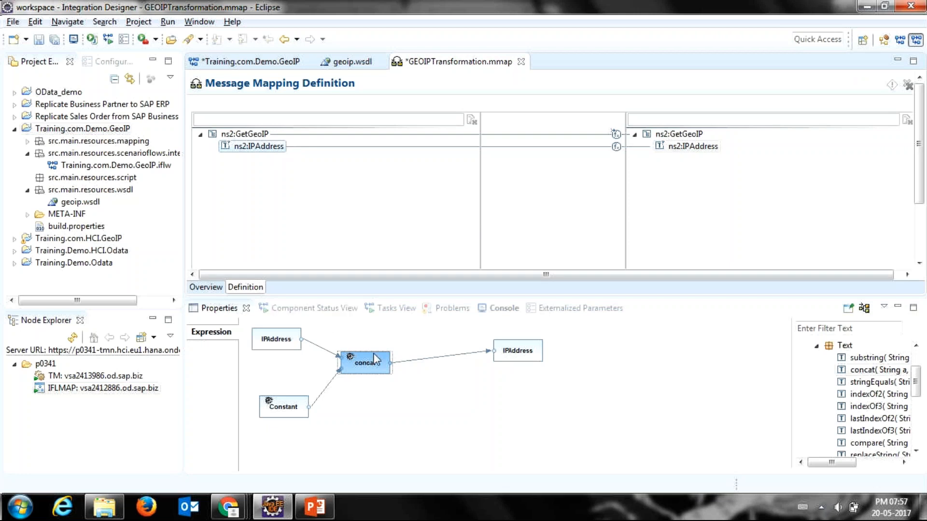
click(849, 307)
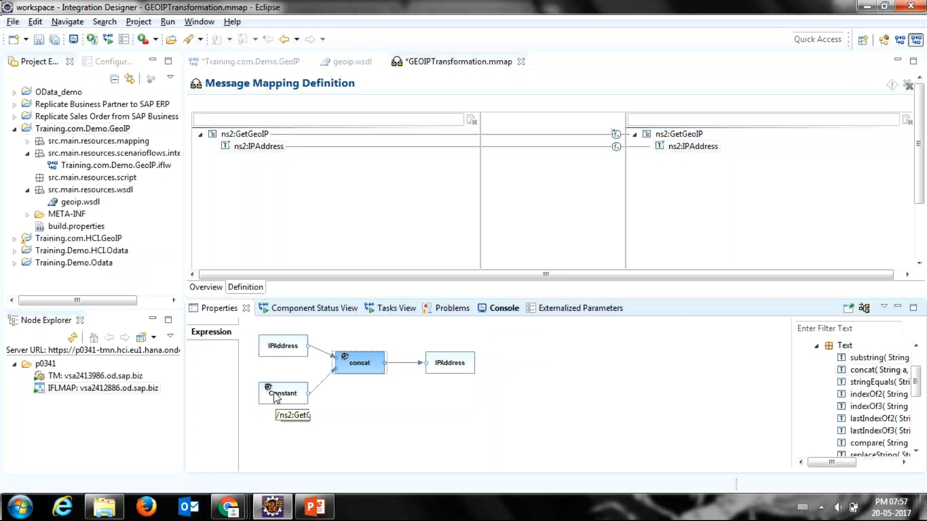
Step: Open the Constant function's value for editing and review the GetGeoIP body of Request1 in Boomerang
click(284, 399)
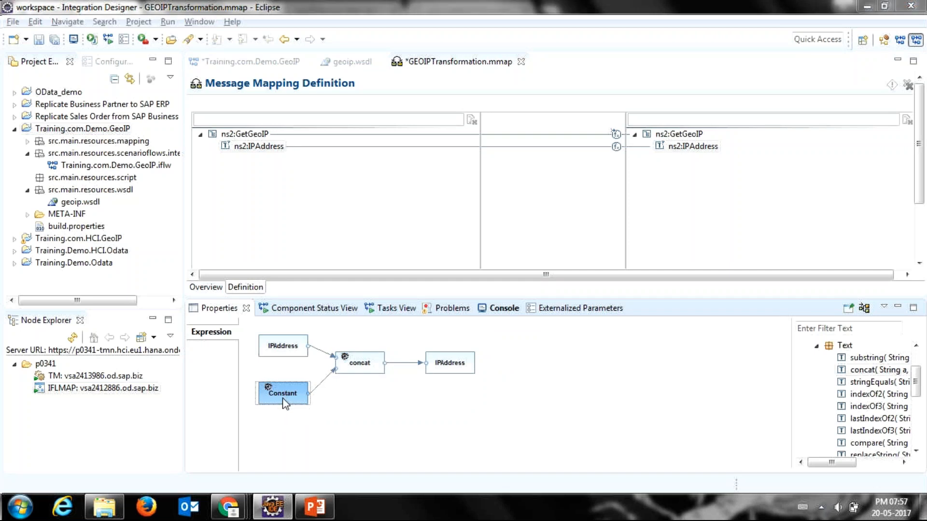
double_click(284, 394)
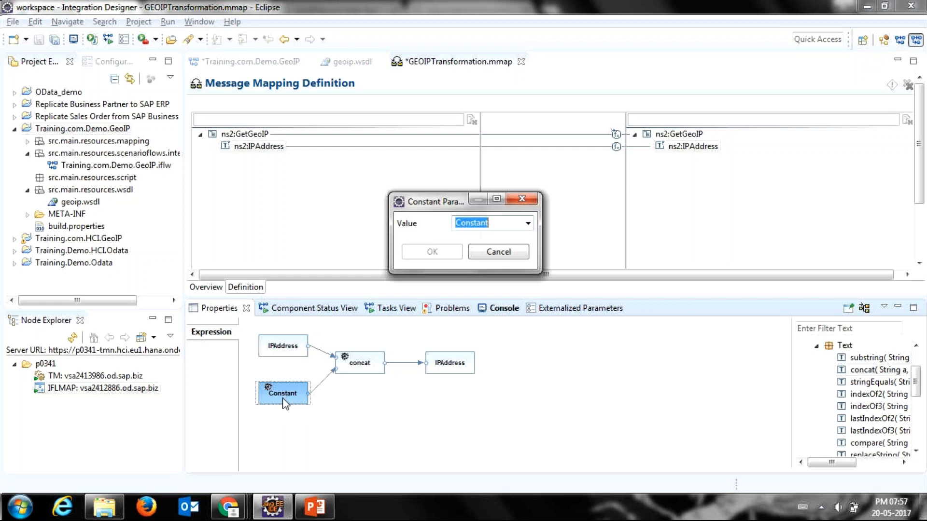
click(228, 507)
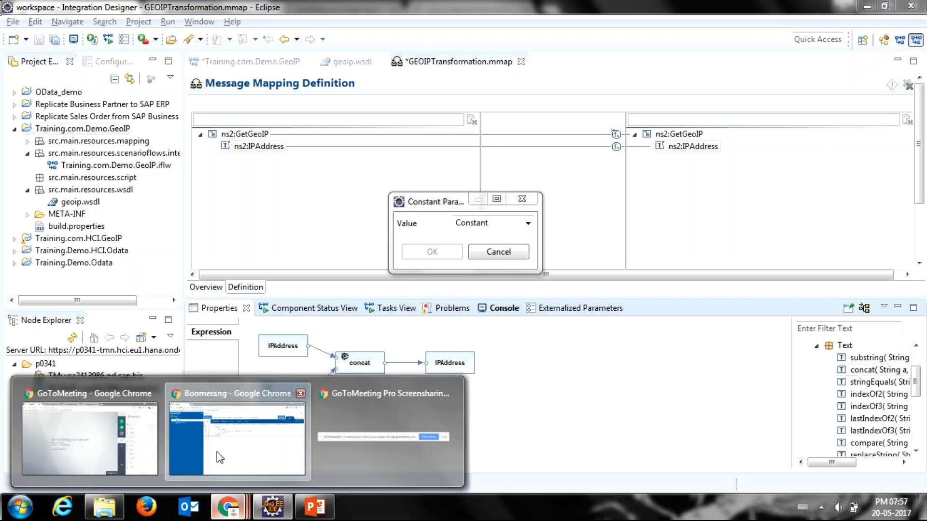
click(220, 457)
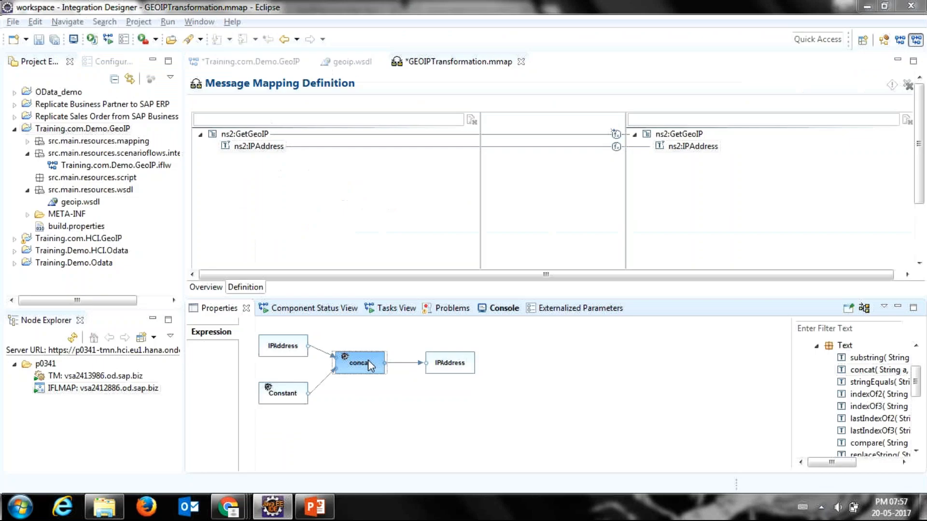
Step: Accept the concat function's delimiter string parameter in Eclipse and return to the message mapping overview
double_click(368, 365)
click(488, 223)
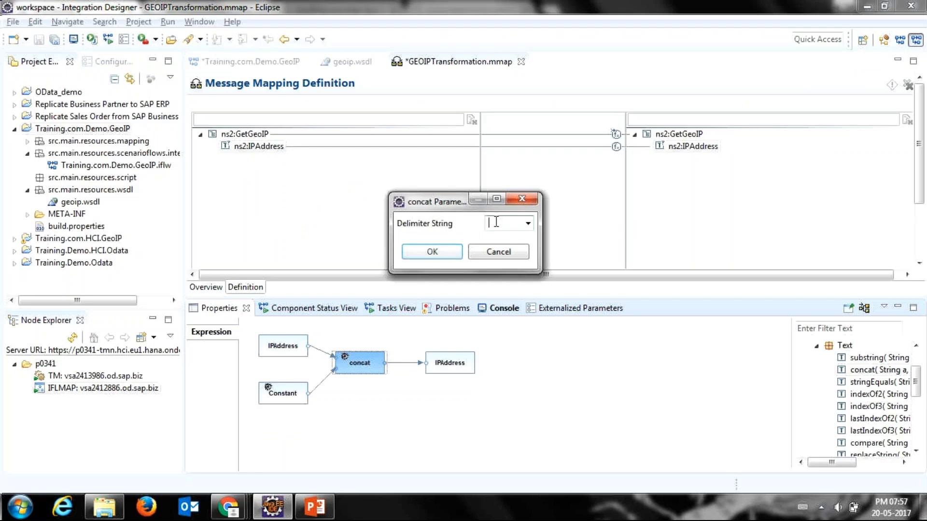
click(432, 252)
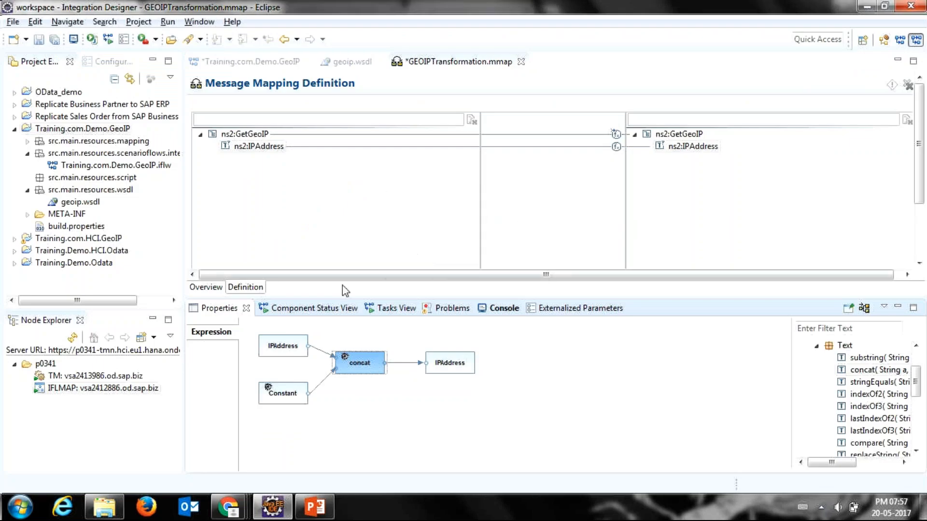
click(315, 368)
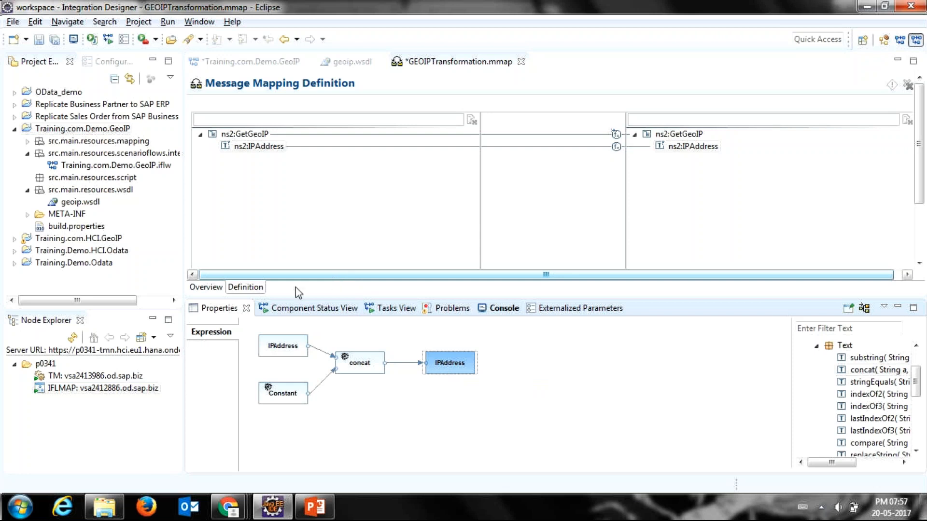
click(206, 287)
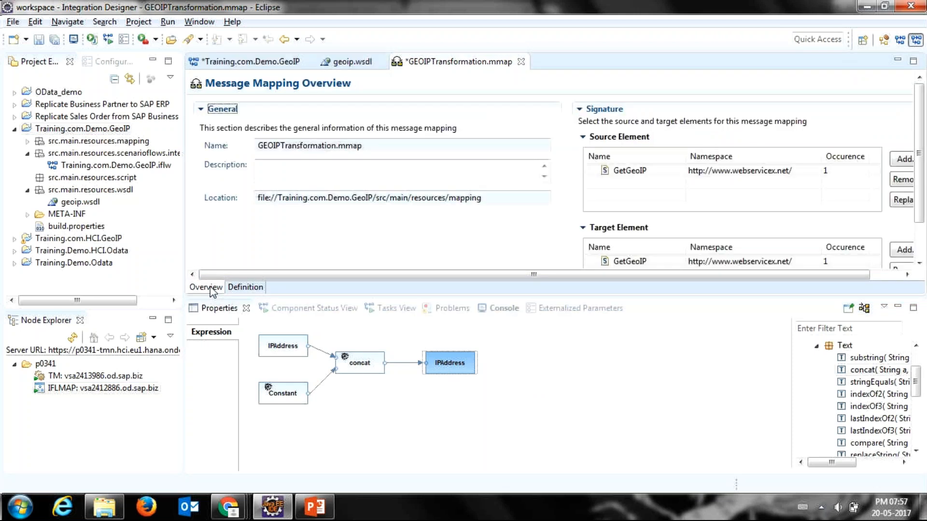
Step: Return to the message mapping definition, save GEOIPTransformation.mmap and close it
click(246, 288)
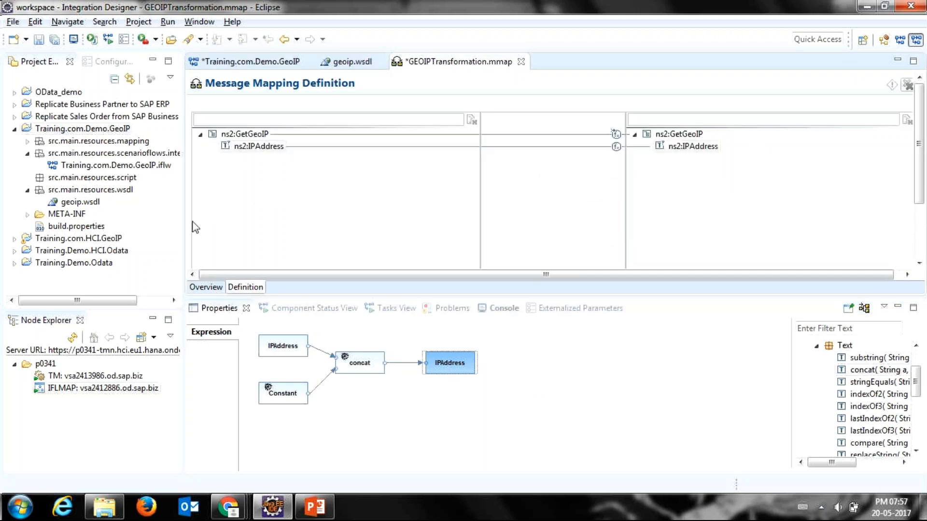
key(ctrl+s)
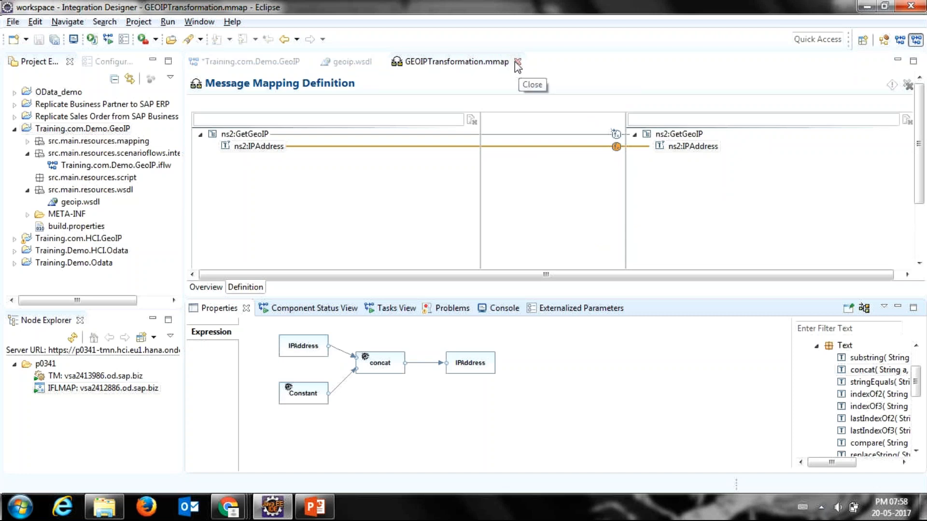
click(515, 64)
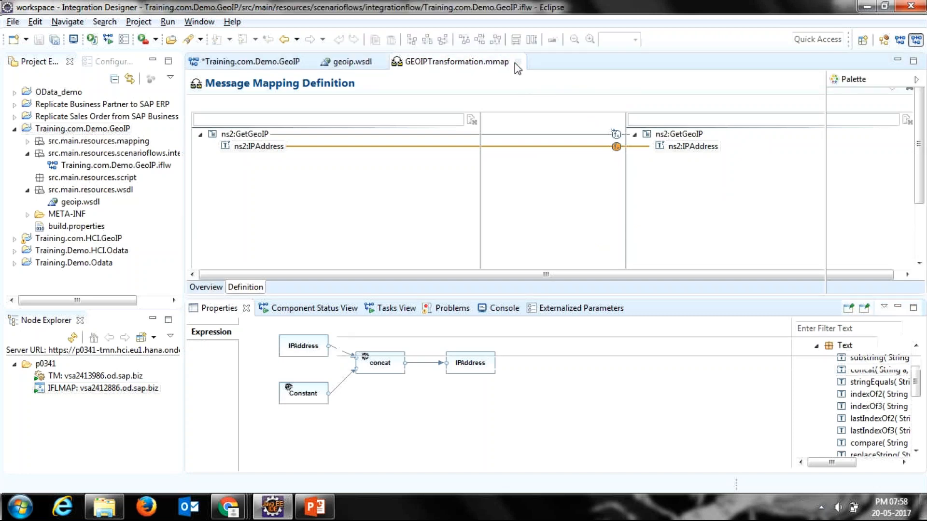
click(515, 62)
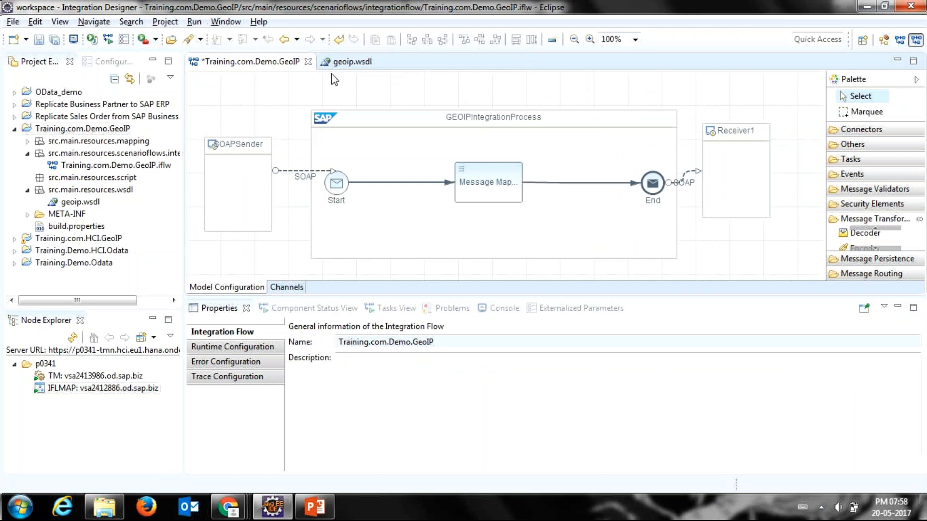
Step: Assign the GEOIPTransformation message mapping to the mapping step in GEOIPIntegrationProcess
click(485, 182)
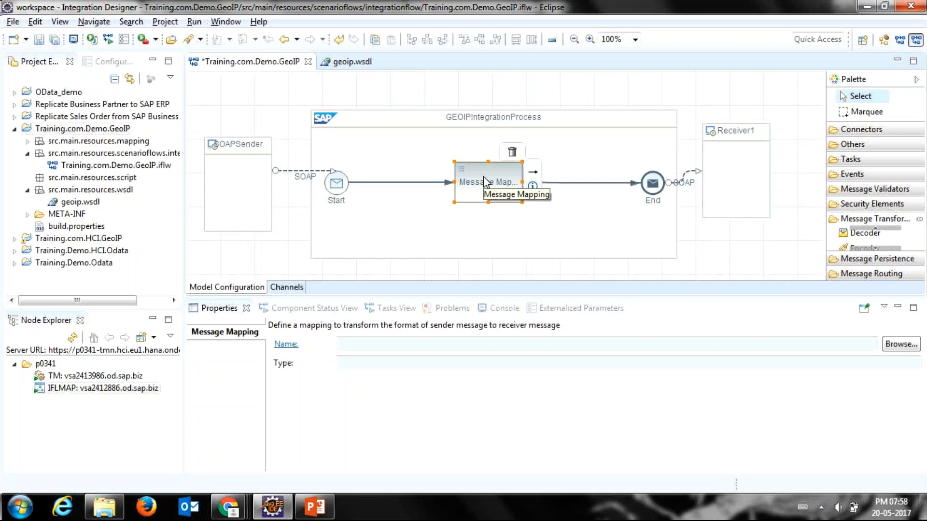
right_click(486, 185)
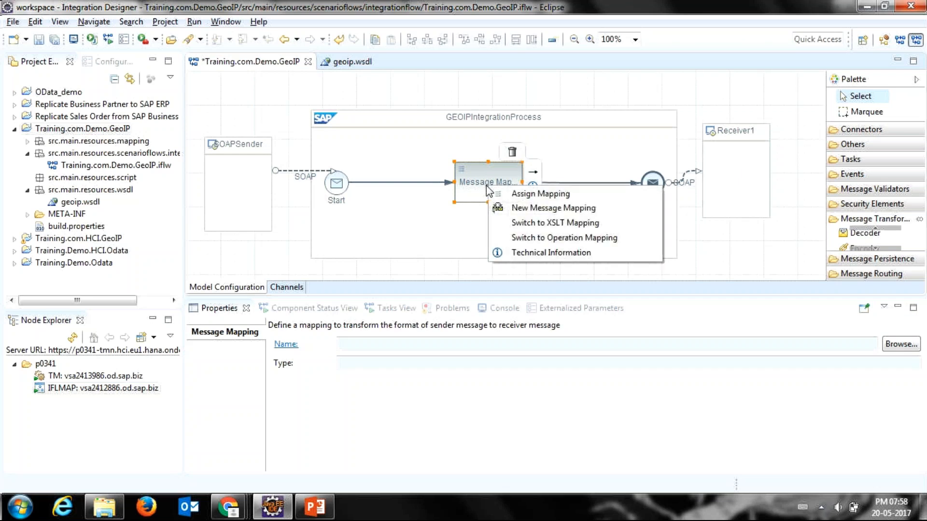
click(495, 196)
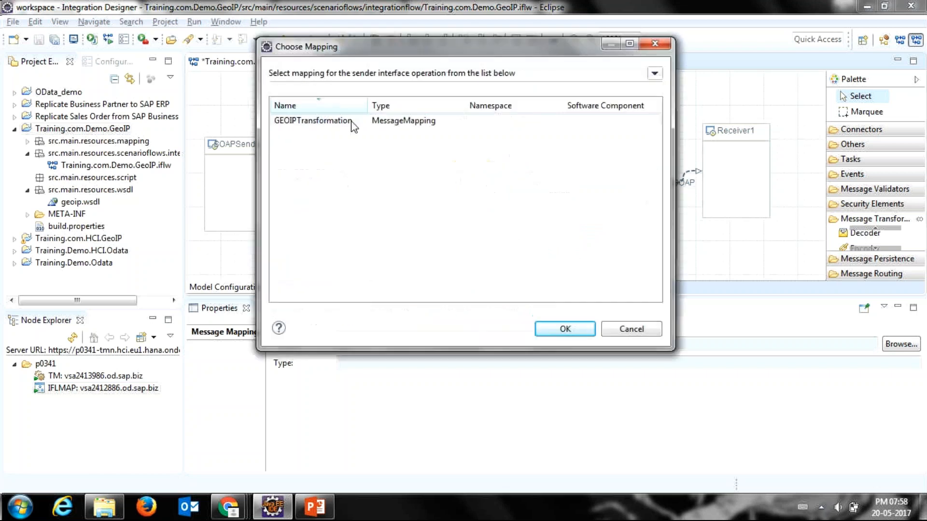
click(354, 126)
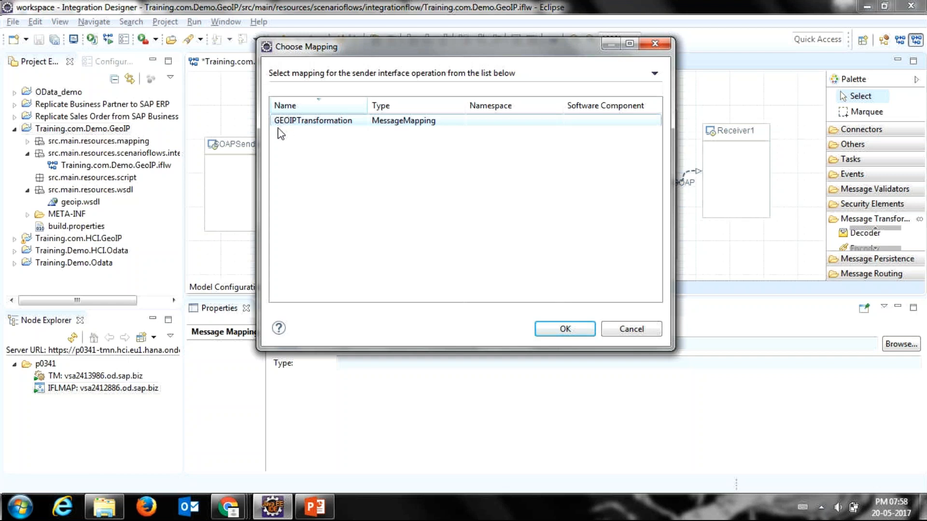
key(Return)
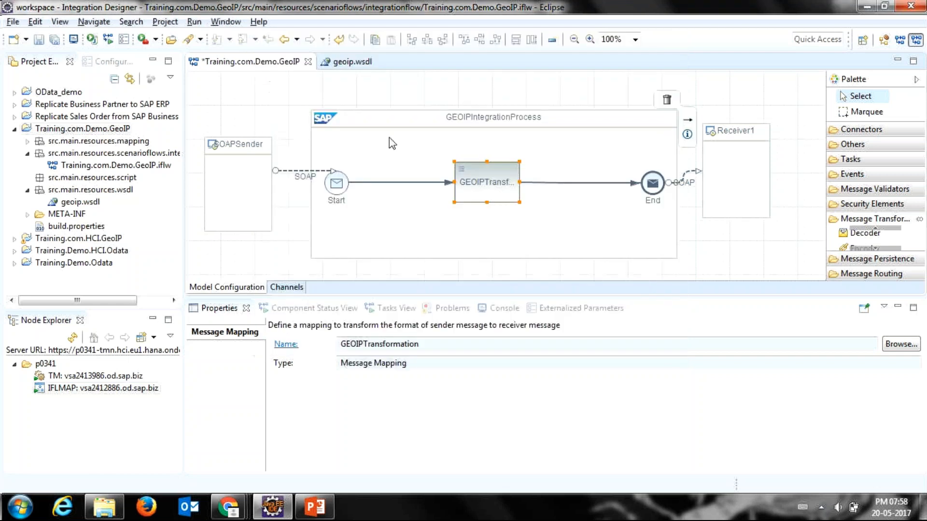
Step: Save the Training.com.Demo.GeoIP integration flow, execute its checks and review the check summary in the console
click(256, 93)
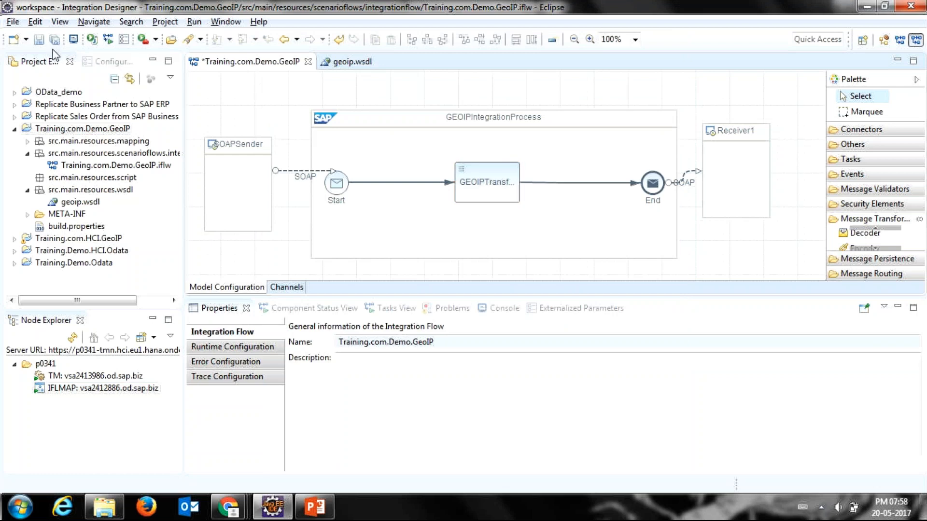
click(38, 41)
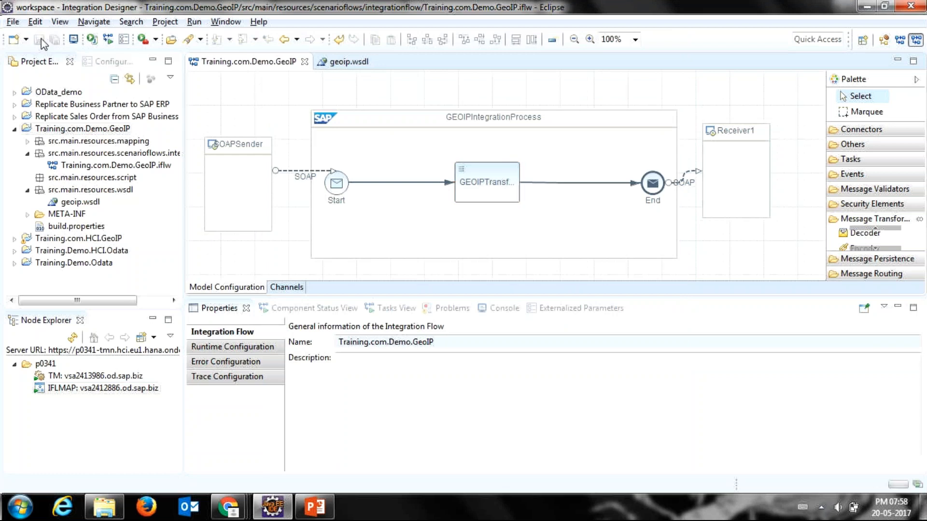
right_click(252, 106)
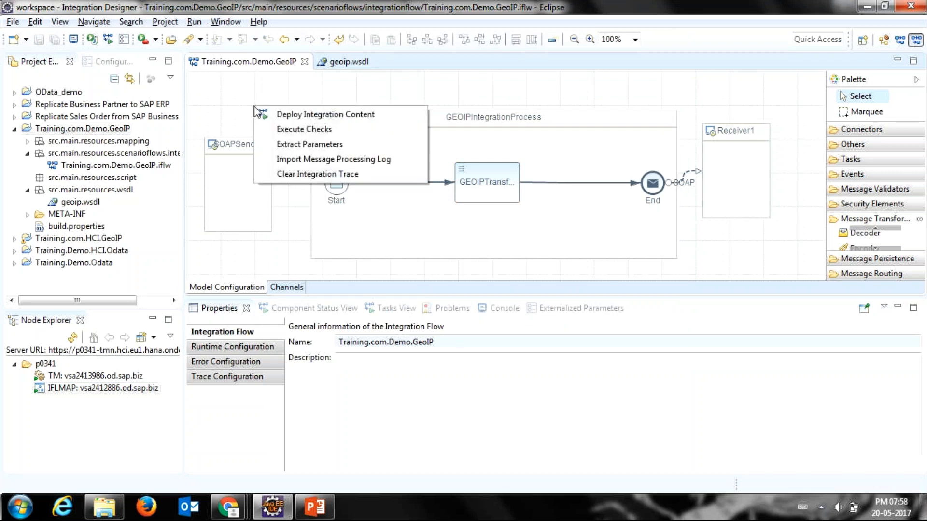
click(270, 129)
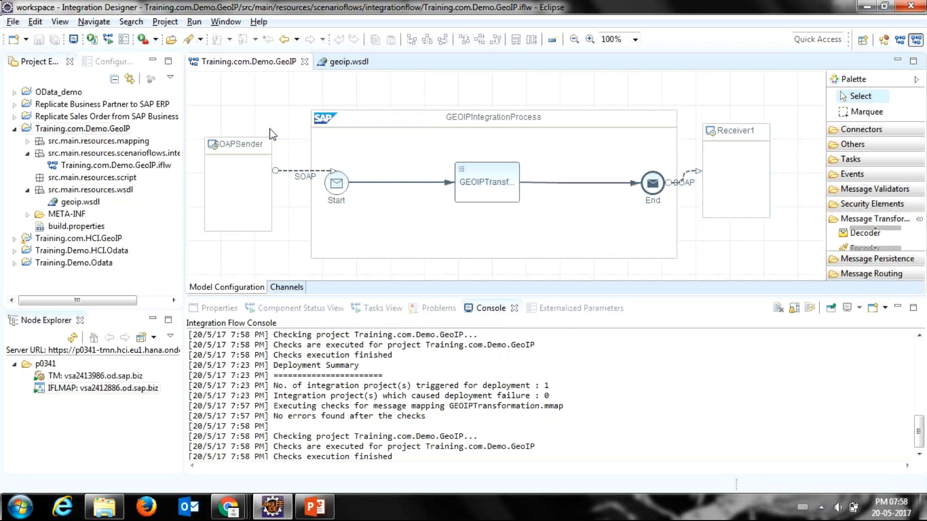
drag(430, 427, 274, 428)
Step: Deploy the integration flow to tenant p0341 and sort the deployed artifacts by deployment date, newest first, to check the Training.com.Demo.GeoIP entry
right_click(217, 120)
click(257, 131)
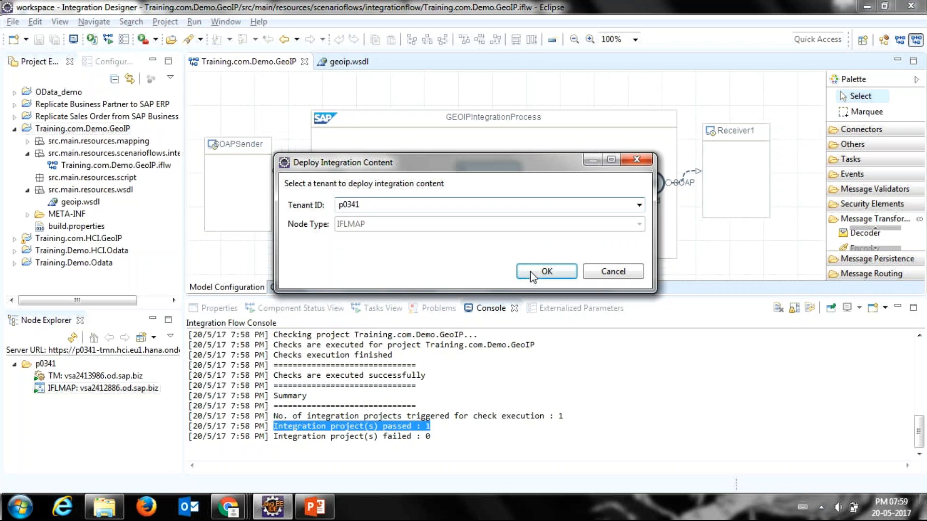
click(532, 273)
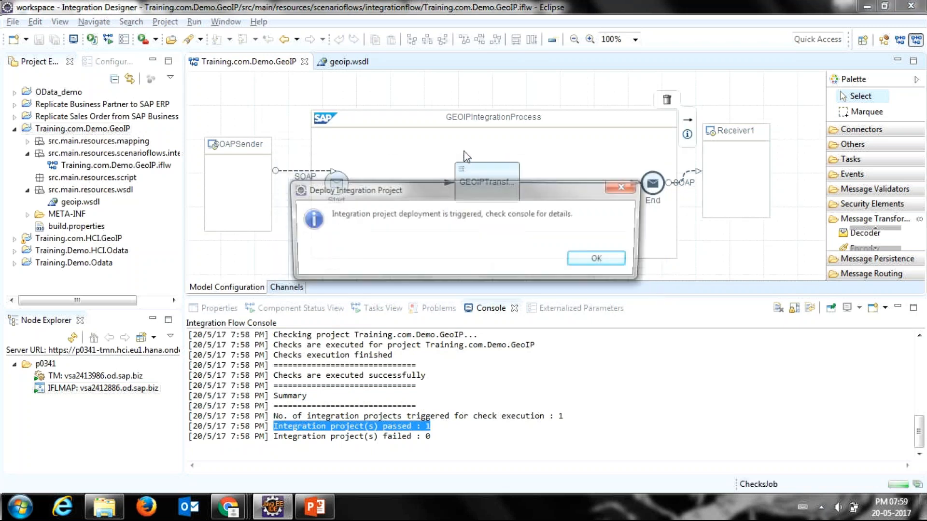
click(595, 258)
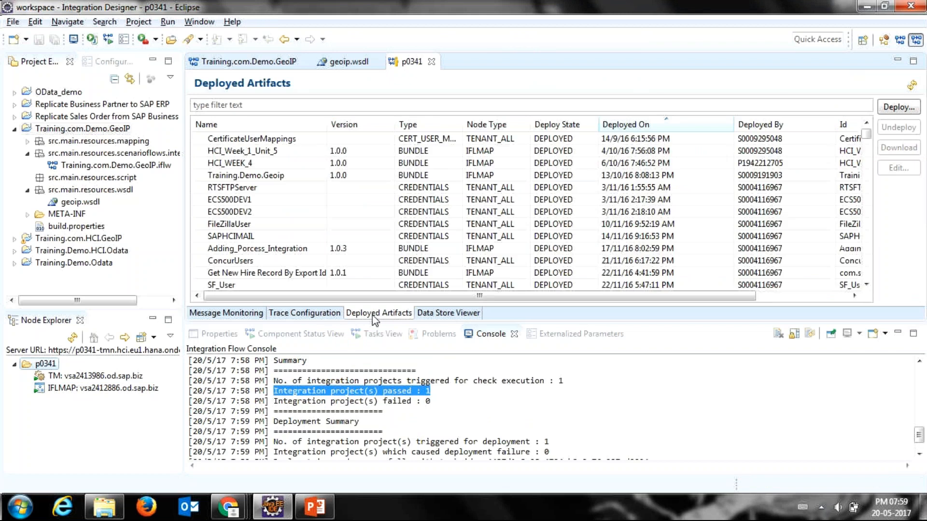
click(624, 126)
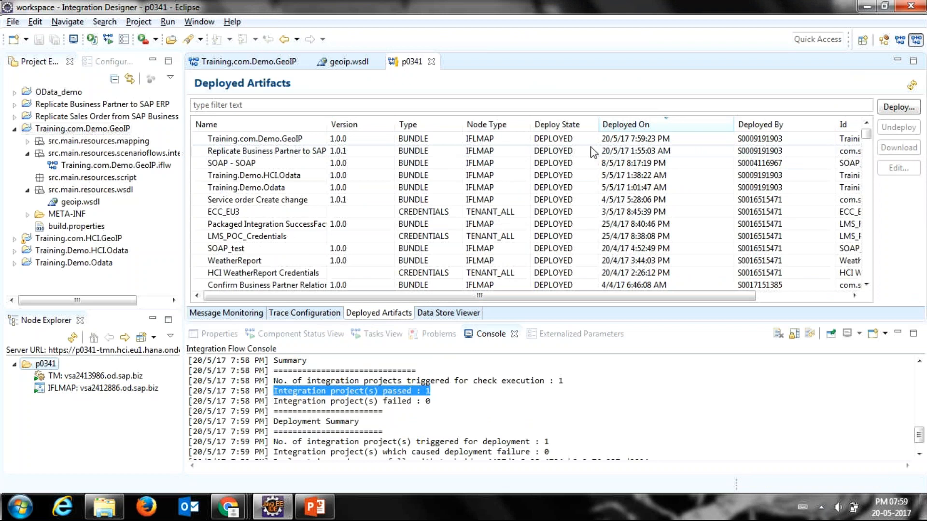
click(617, 143)
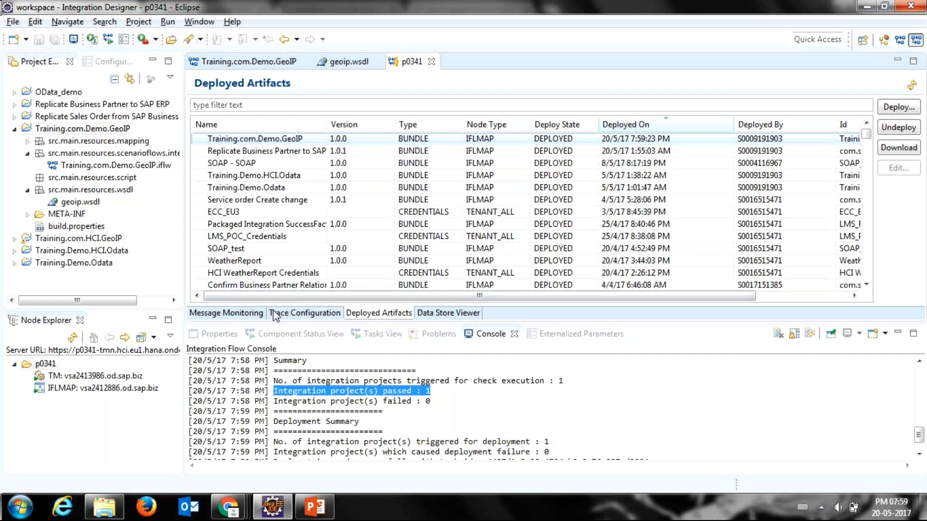
Step: Switch to Boomerang, send Request1 with IPAddress 1.23 and examine the IP element in the response
key(alt+Tab)
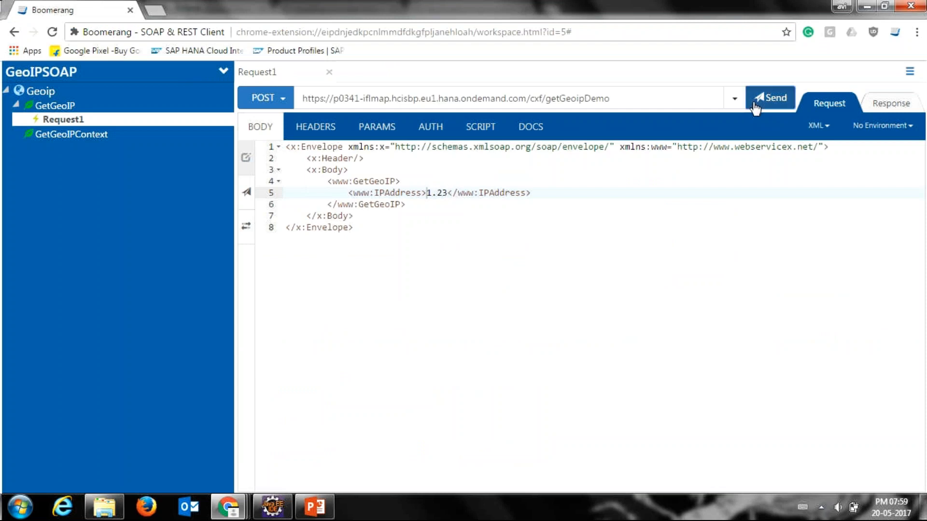
click(770, 98)
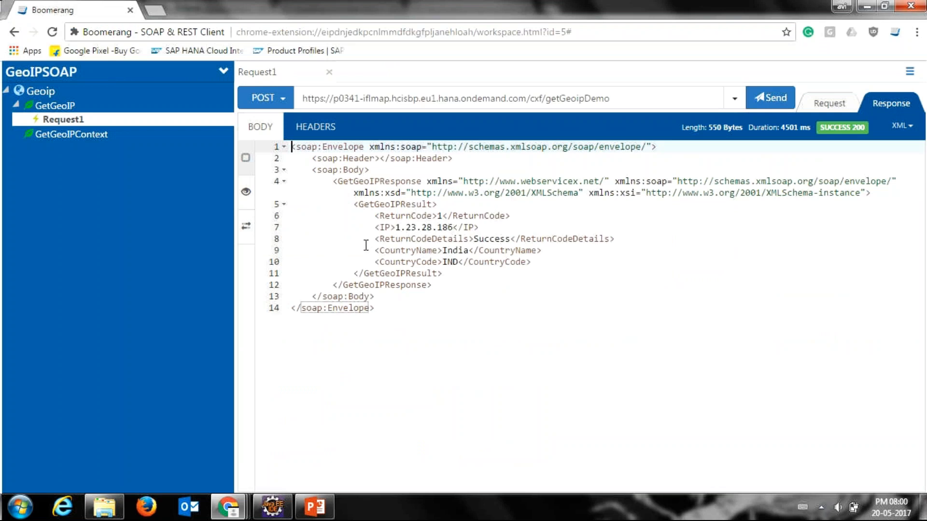
drag(395, 227, 454, 227)
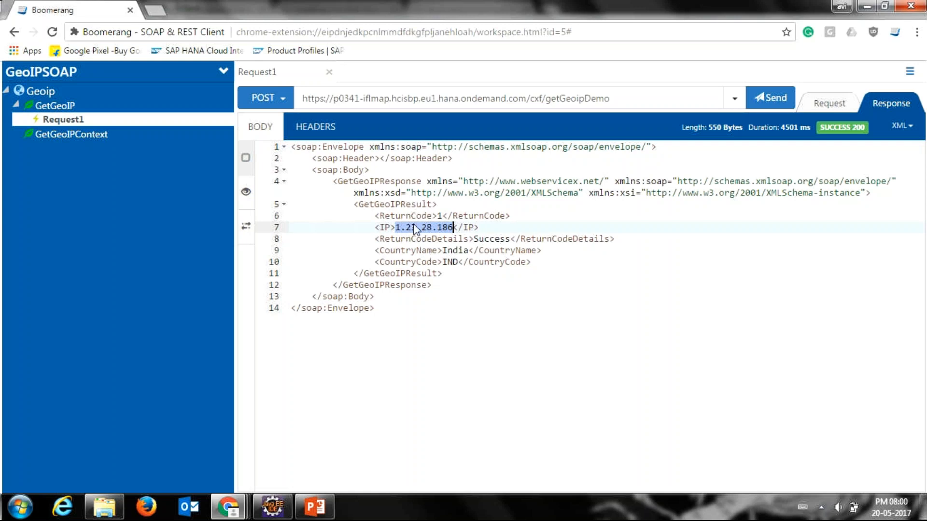
click(414, 229)
Step: Switch to Eclipse, search the tenant's message monitoring for the last hour and inspect the Training.com.Demo.GeoIP message entries
click(257, 516)
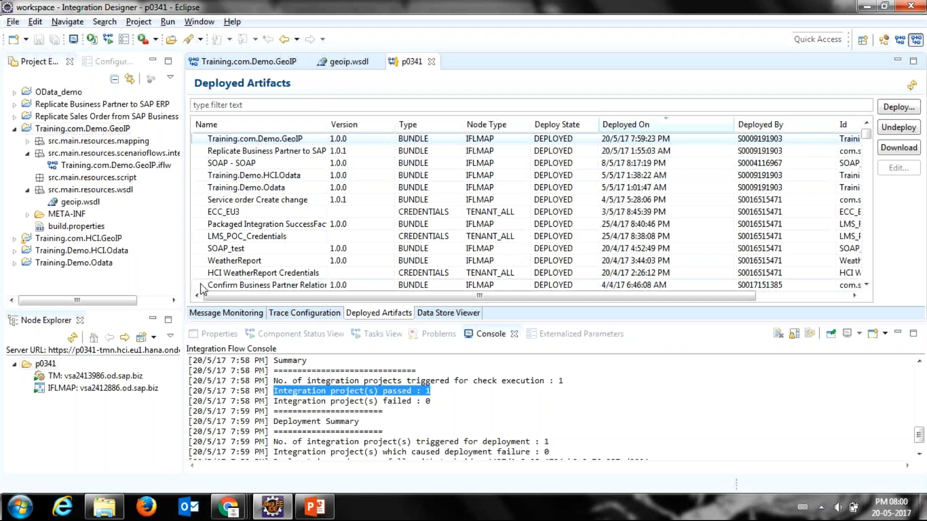
click(199, 313)
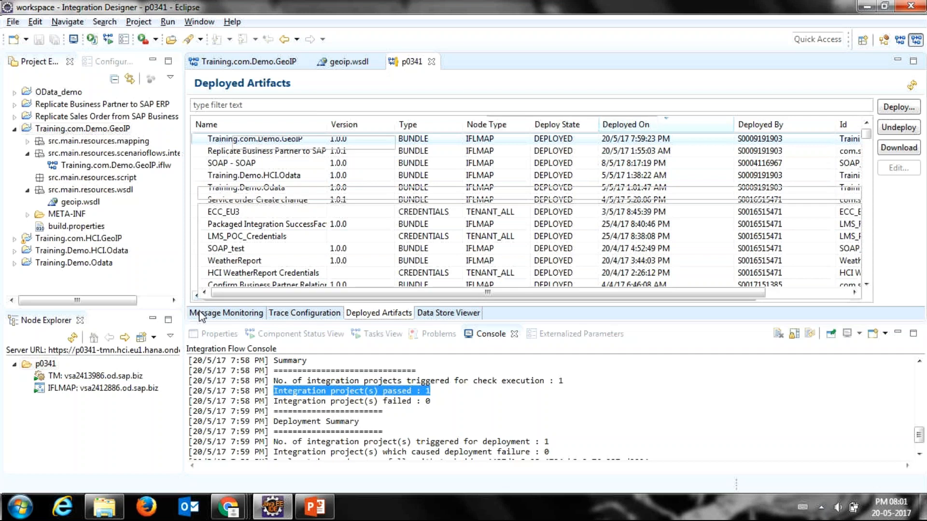
click(43, 366)
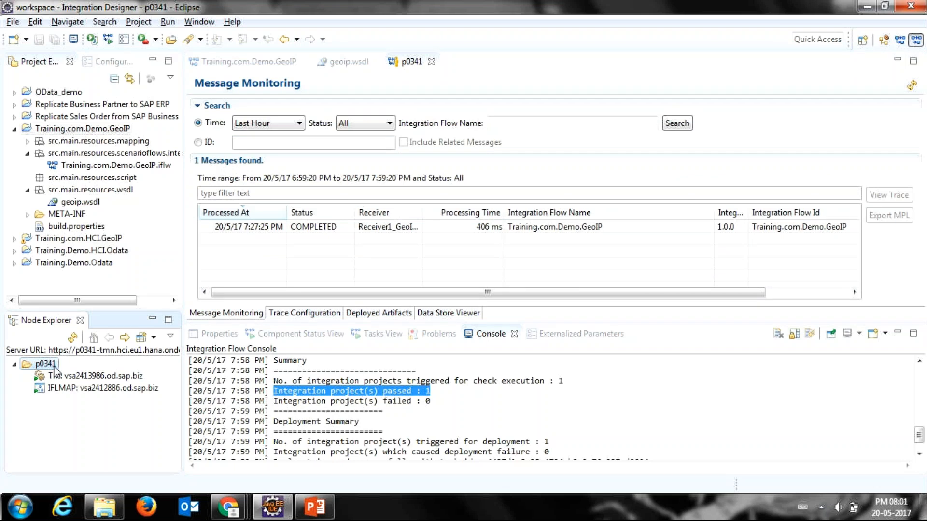
click(677, 124)
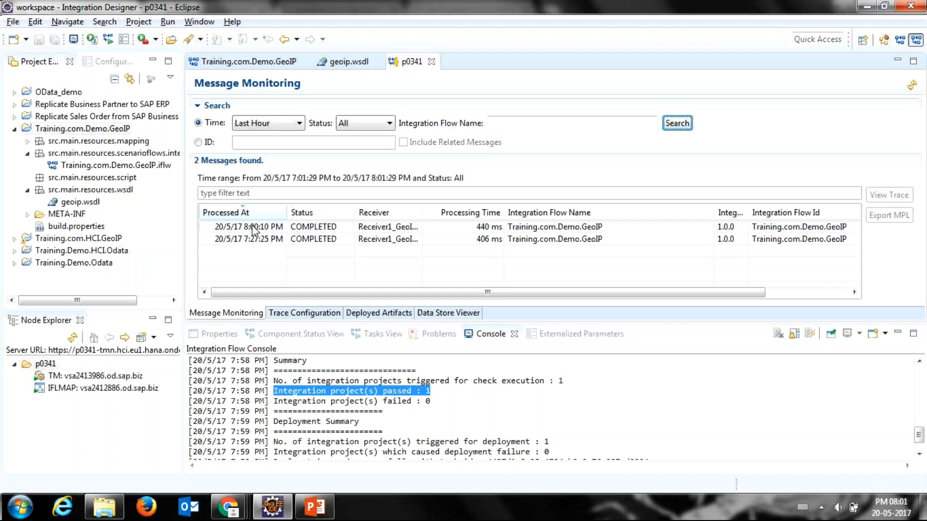
click(282, 231)
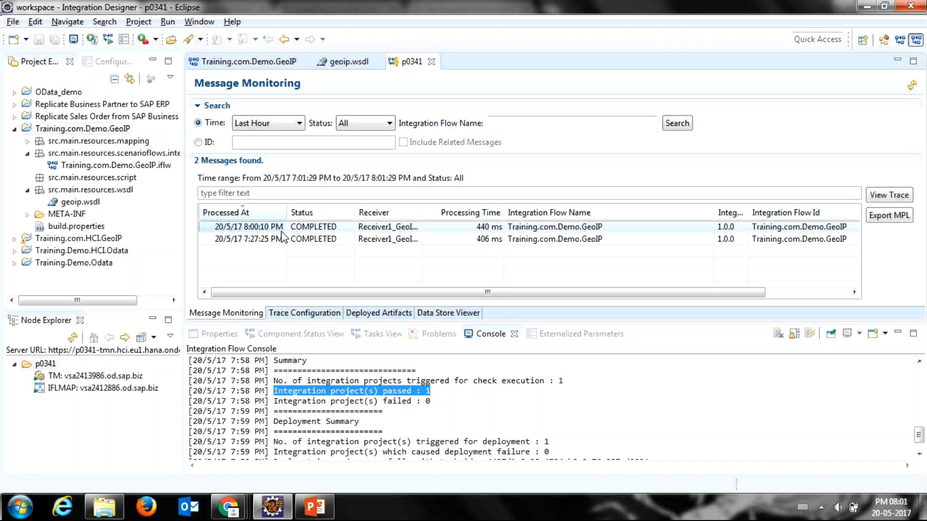
click(278, 240)
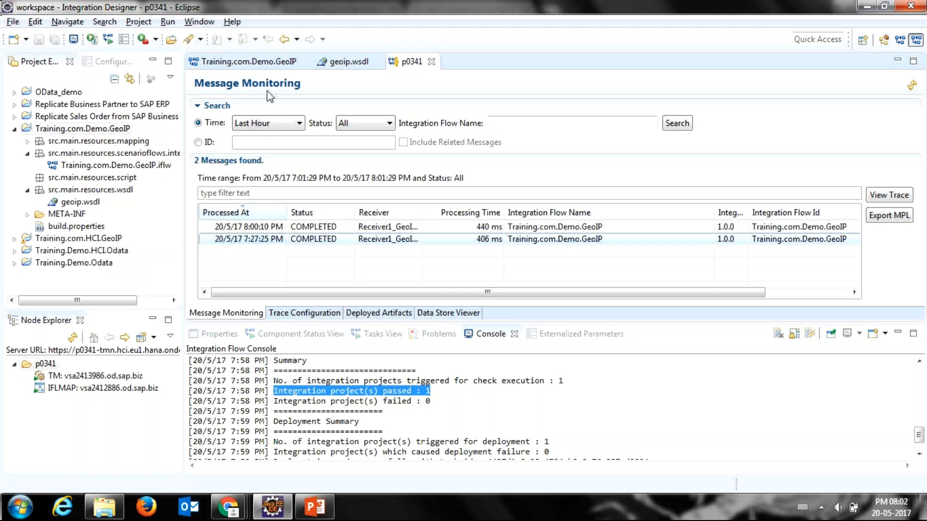
Step: Insert a second message mapping between GEOIPTransformation and End in the Training.com.Demo.GeoIP flow and open its mapping options
click(256, 63)
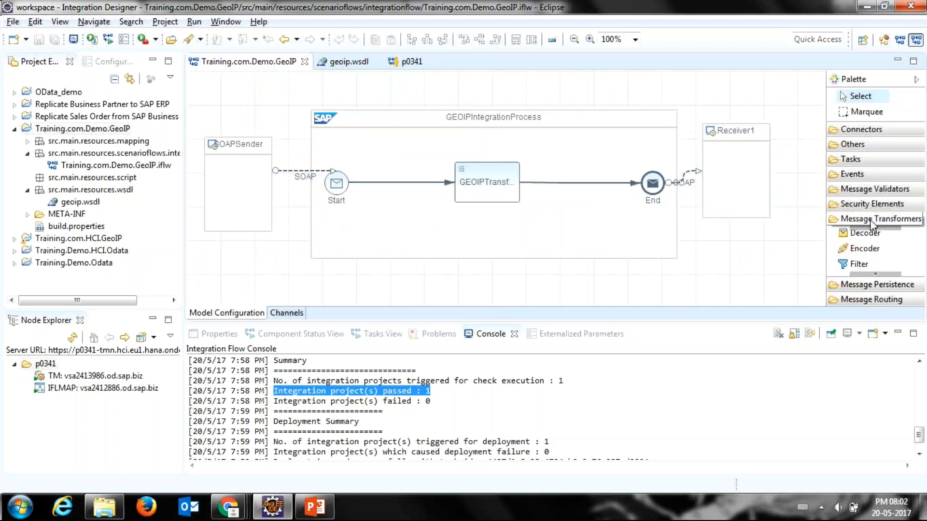
click(865, 276)
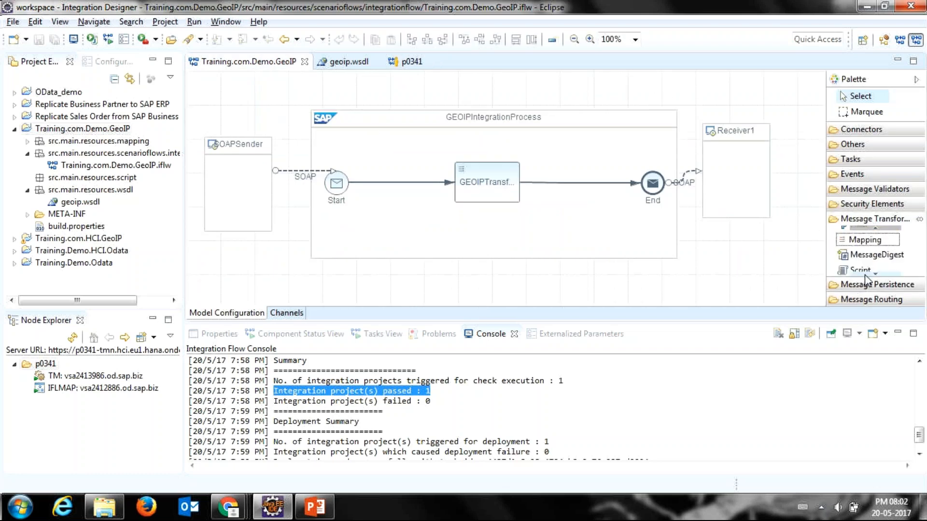
click(865, 236)
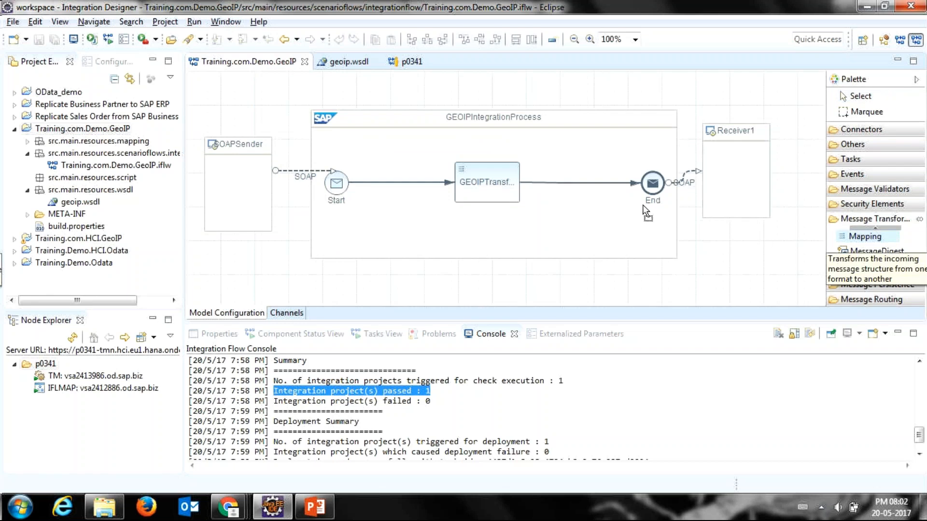
click(567, 183)
right_click(569, 189)
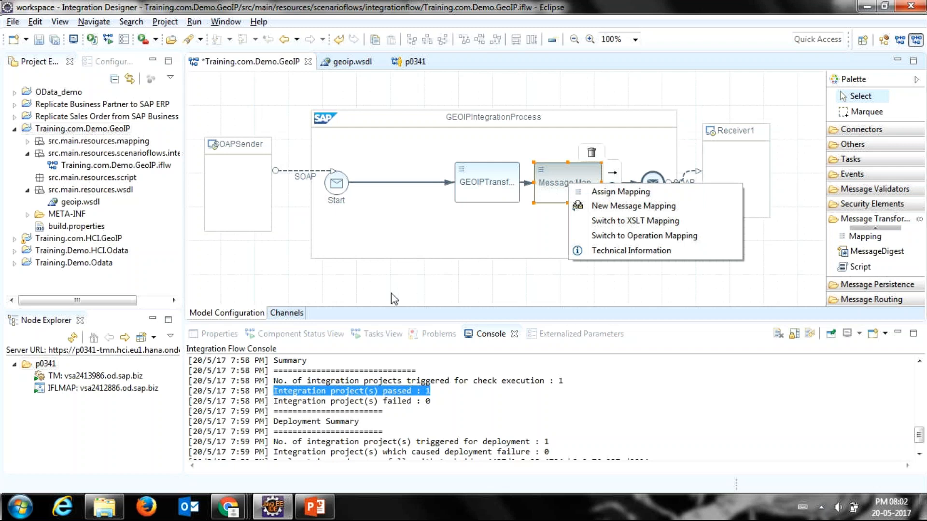
Step: Switch to Boomerang and review the GetGeoIP response of Request1
click(238, 508)
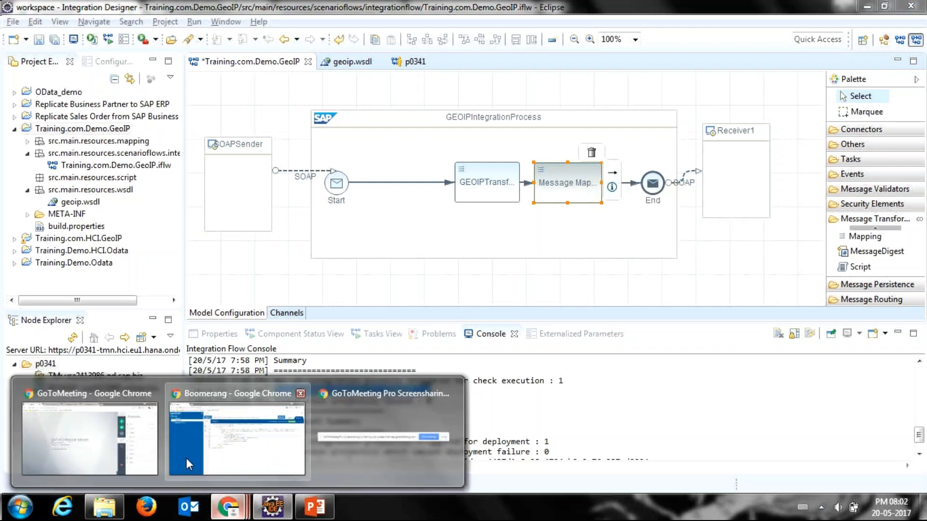
mouse_move(154, 452)
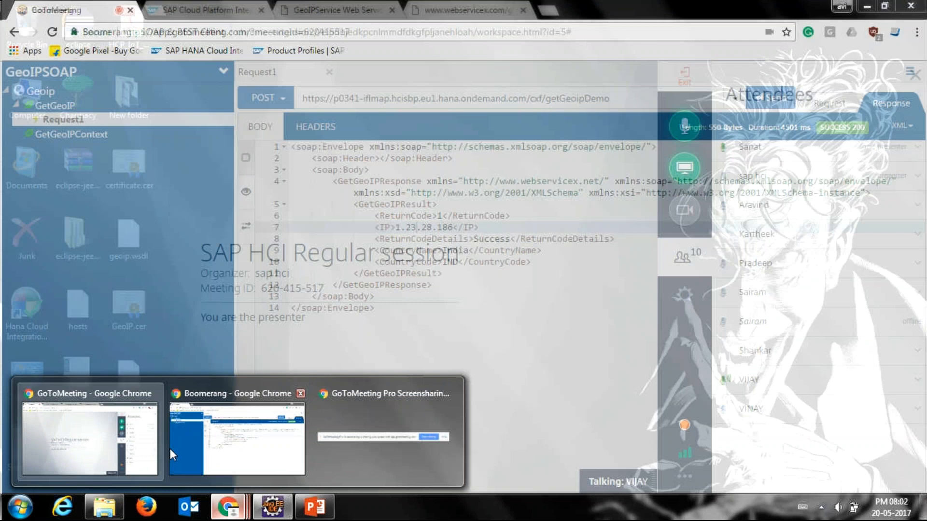
mouse_move(196, 455)
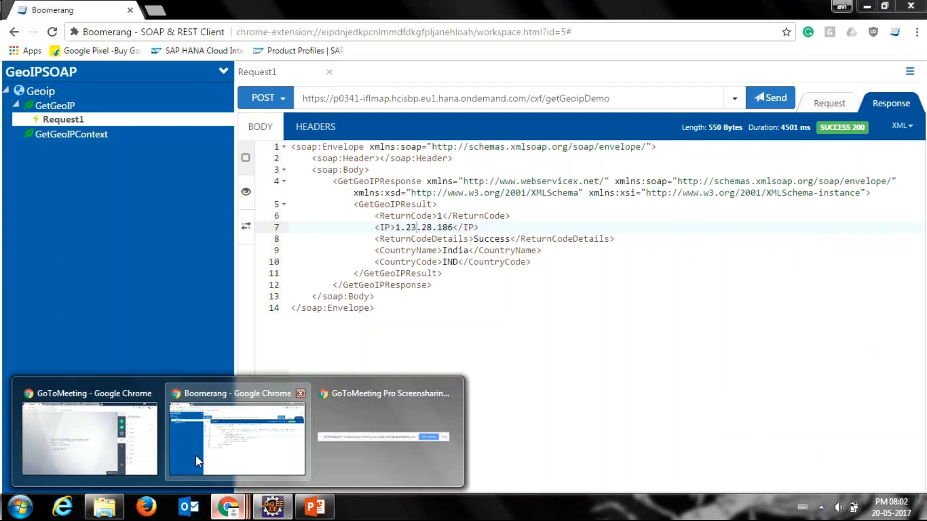
click(195, 456)
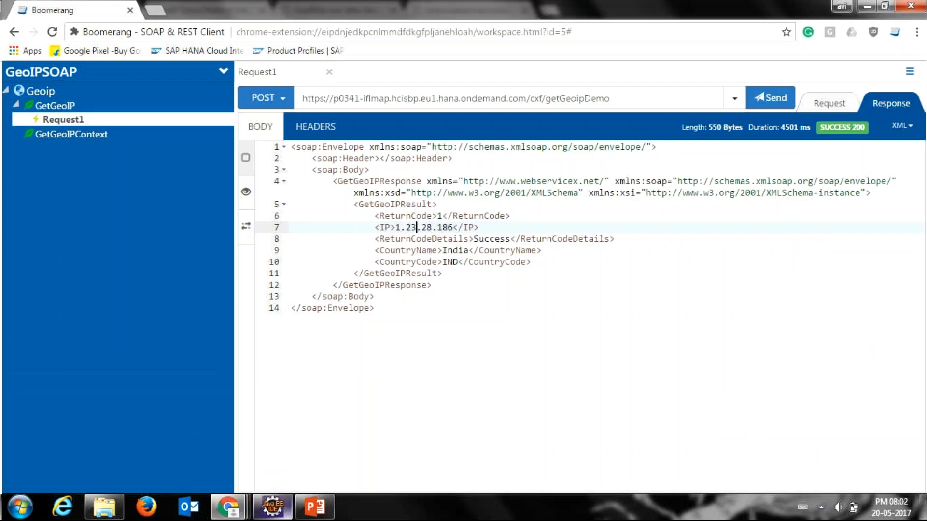
Step: Switch to Eclipse, view the form for creating a new message mapping on the second mapping step, and cancel it
click(283, 514)
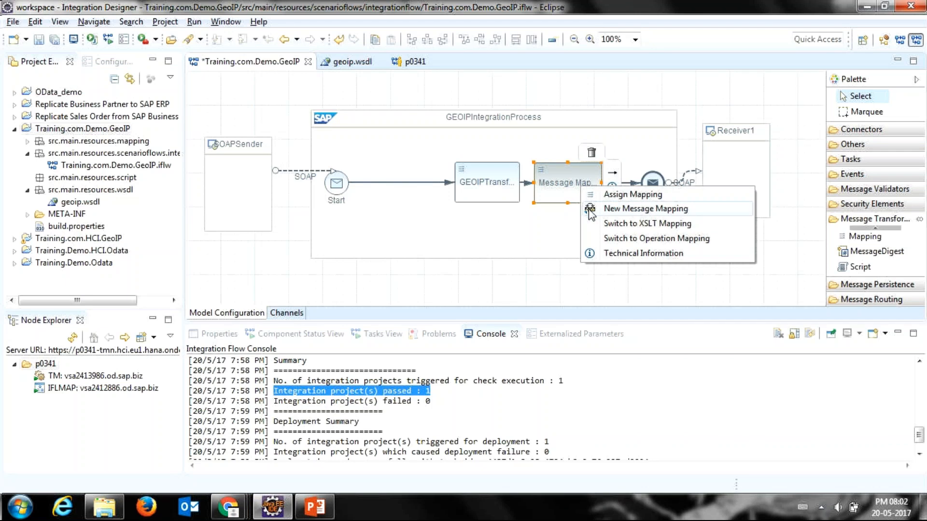
click(589, 212)
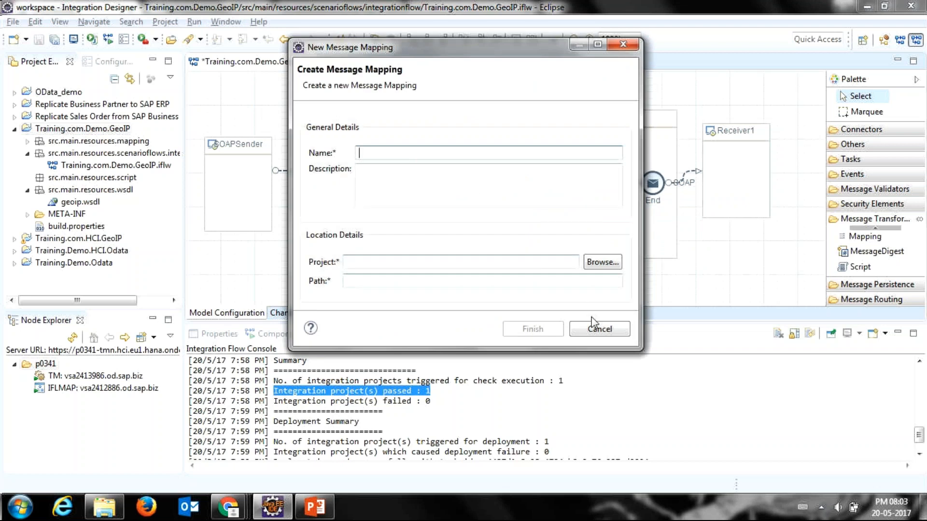
click(598, 329)
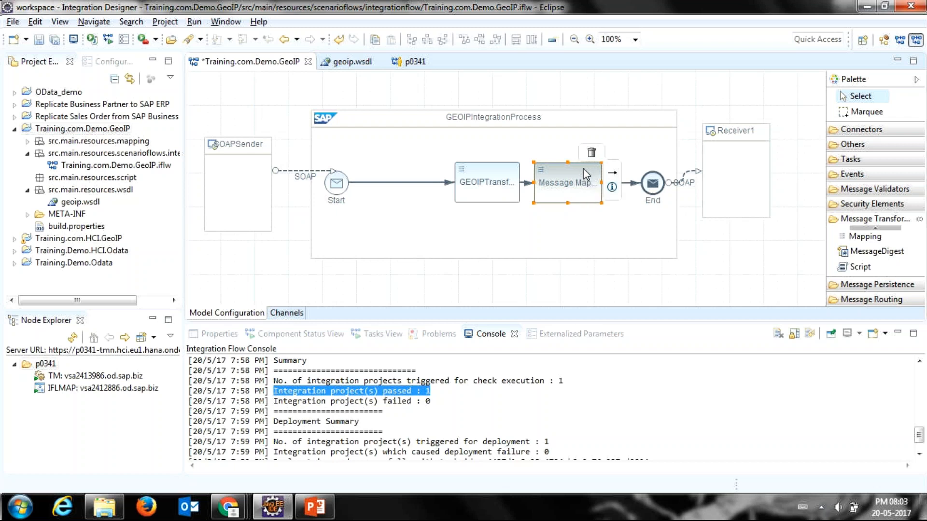
Step: Switch the second mapping step to XSLT mapping and view the new XSL stylesheet form with its advanced options, cancelling it without creating a file
right_click(579, 181)
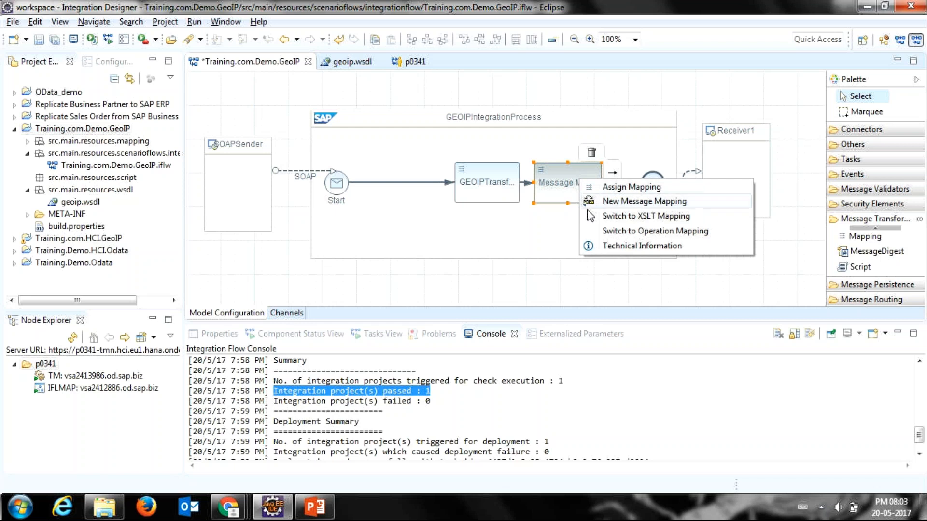
click(594, 222)
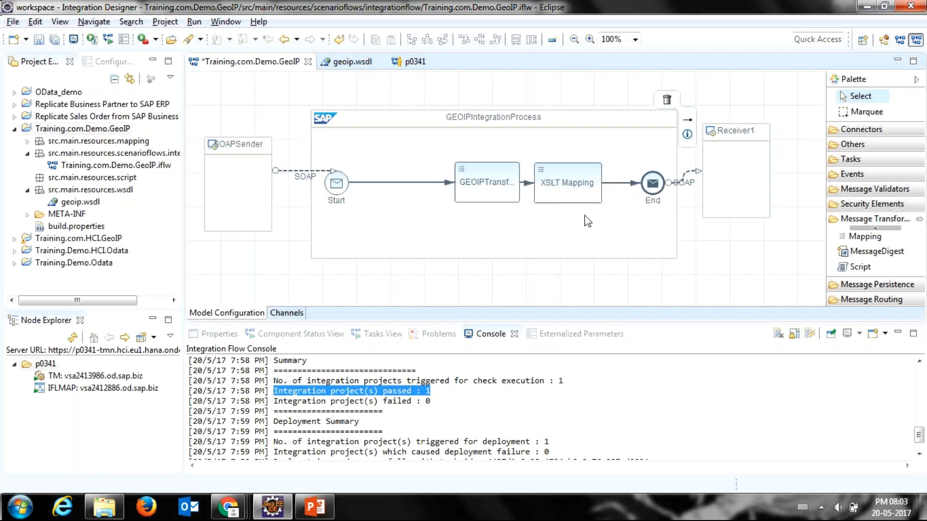
click(561, 184)
right_click(561, 184)
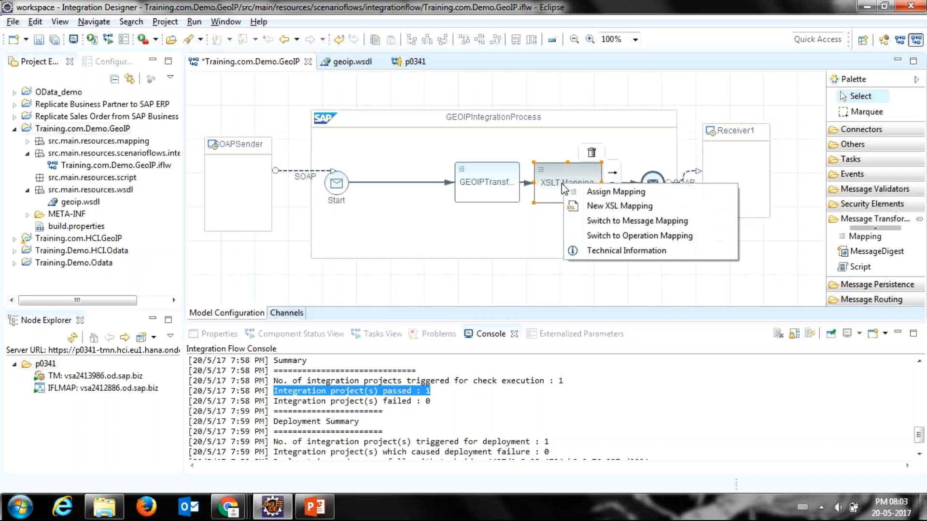
click(577, 208)
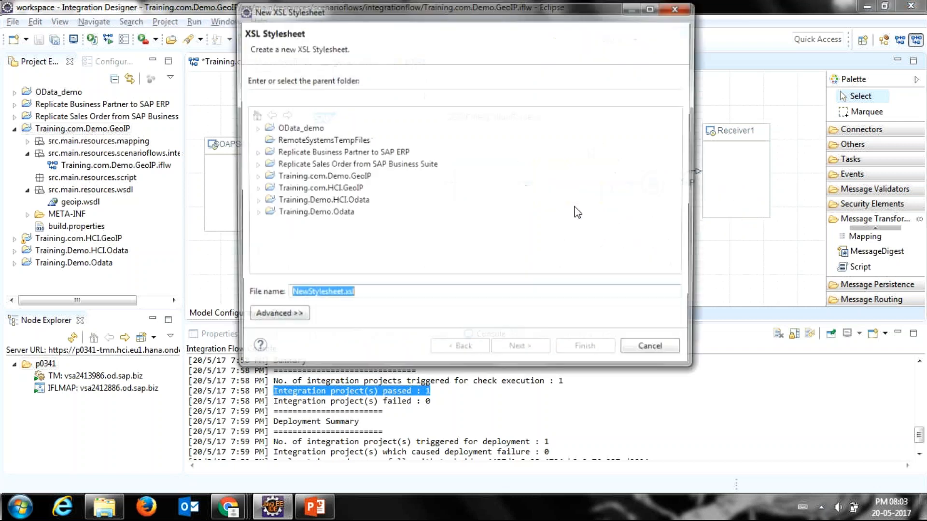
click(255, 320)
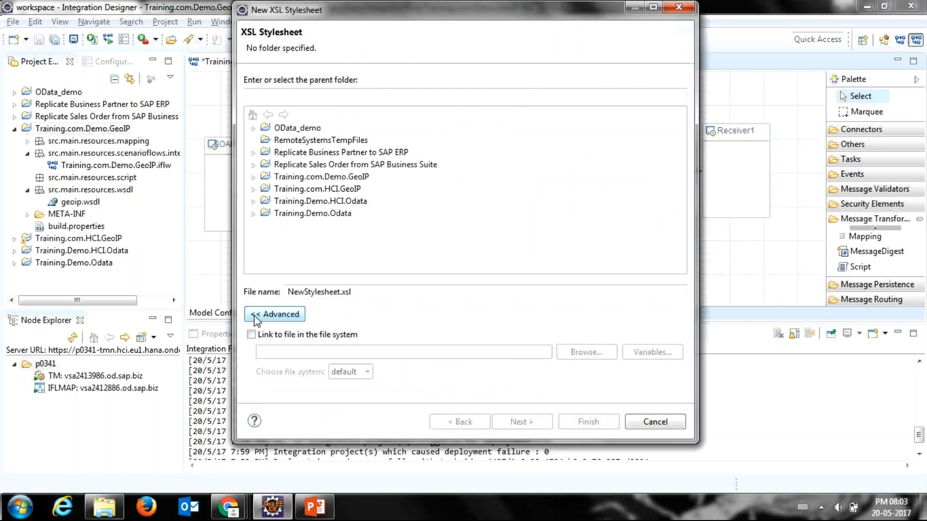
click(254, 317)
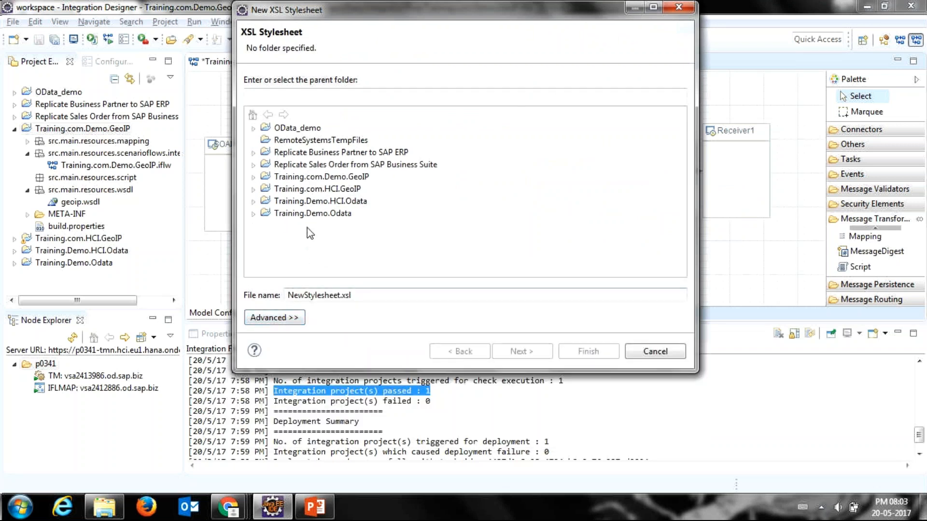
click(308, 95)
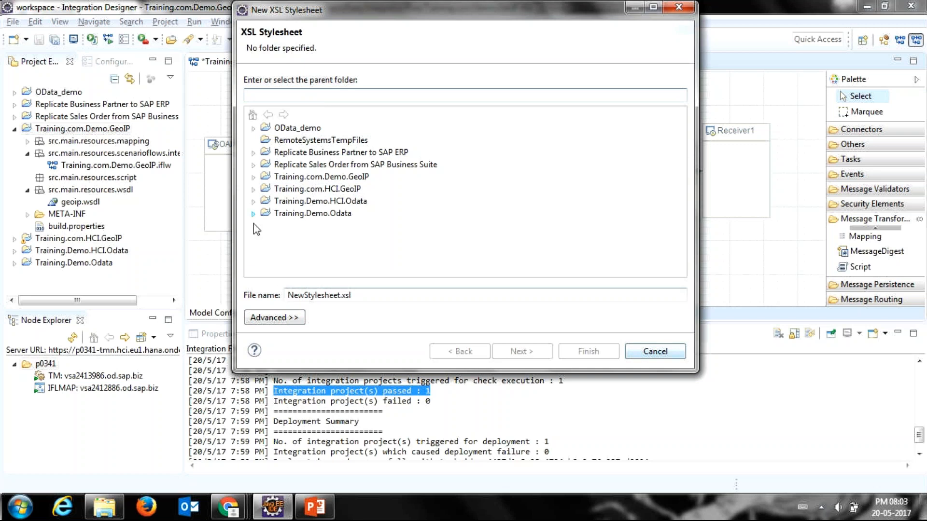
click(652, 357)
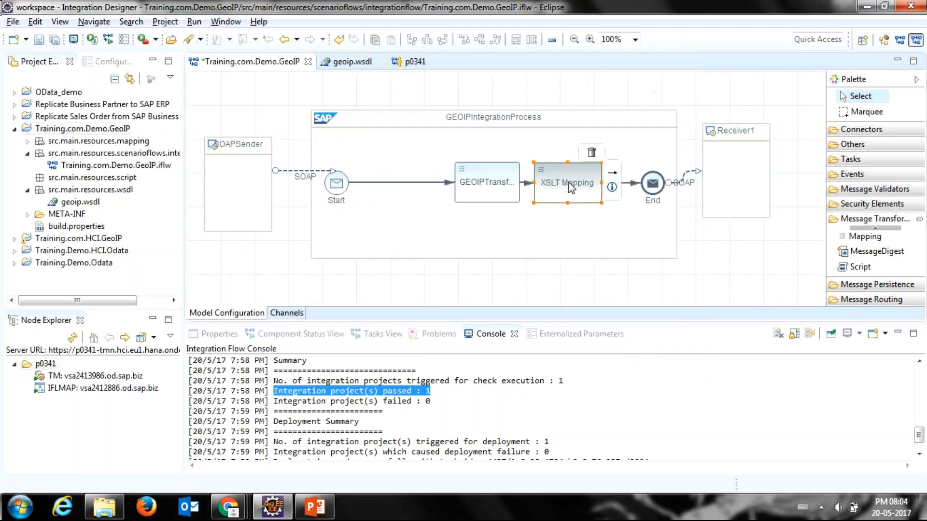
Step: Delete the XSLT mapping step and straighten the connection between GEOIPTransformation and End
click(591, 153)
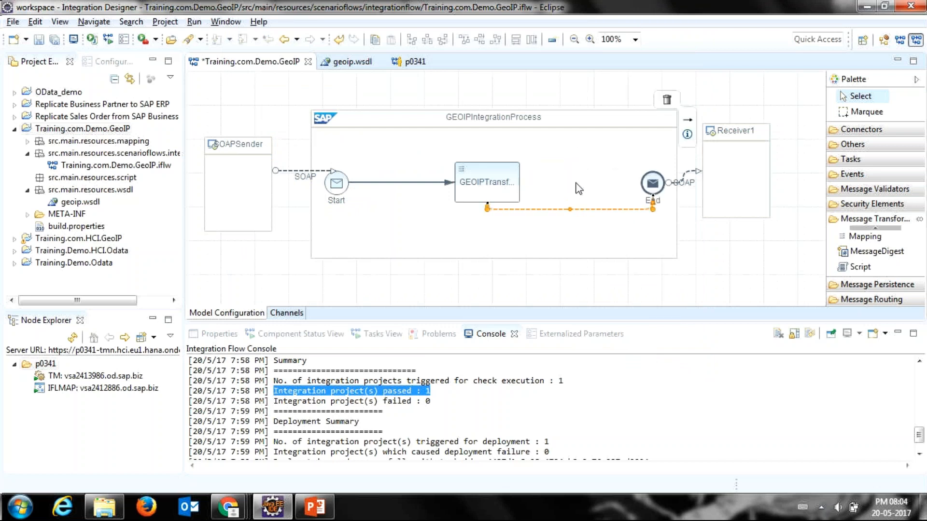
drag(571, 209, 568, 175)
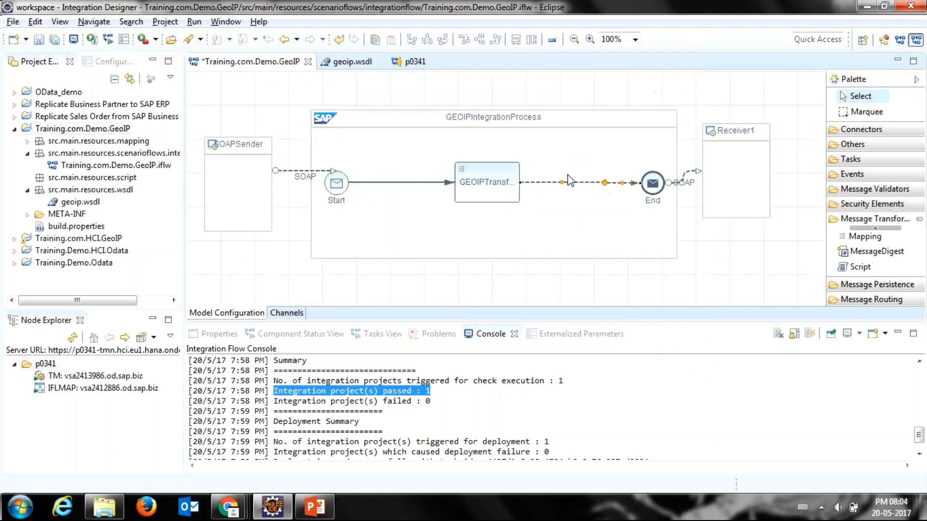
Step: Switch the GEOIPTransformation step to operation mapping and view the options available for it
click(487, 183)
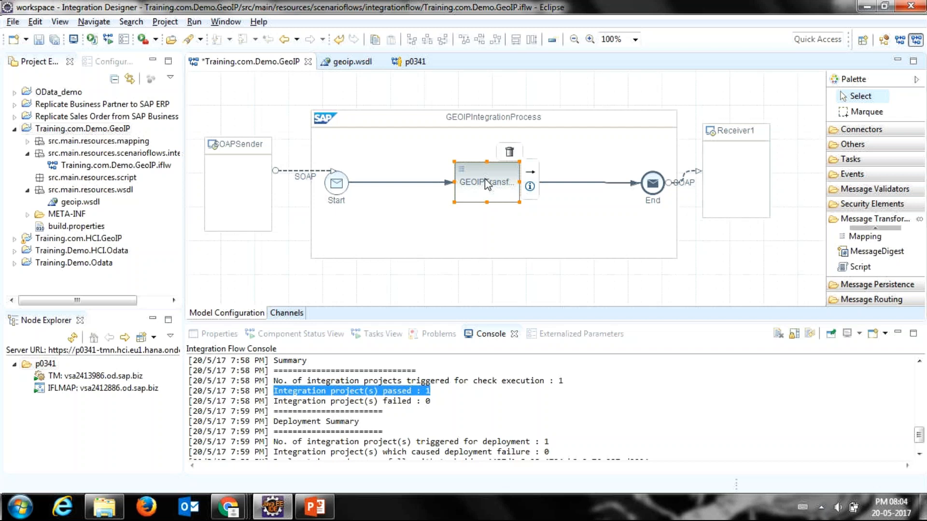
right_click(487, 184)
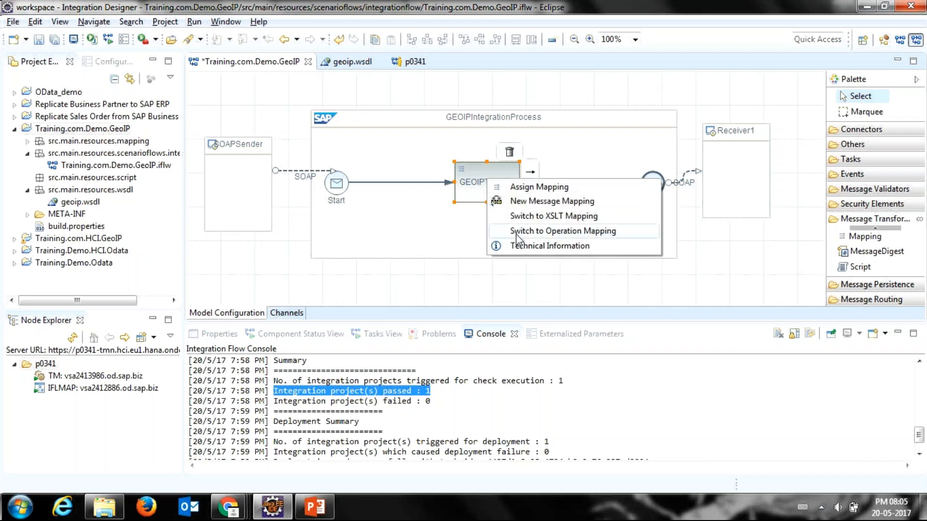
click(518, 234)
right_click(493, 195)
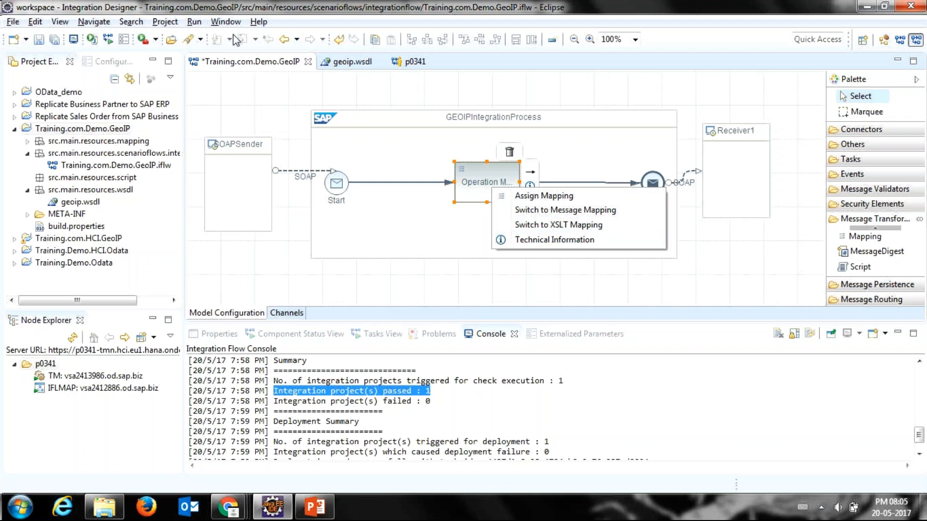
Step: Examine the Repository Connection preferences of SAP Cloud Platform Integration and close them without changes
click(259, 22)
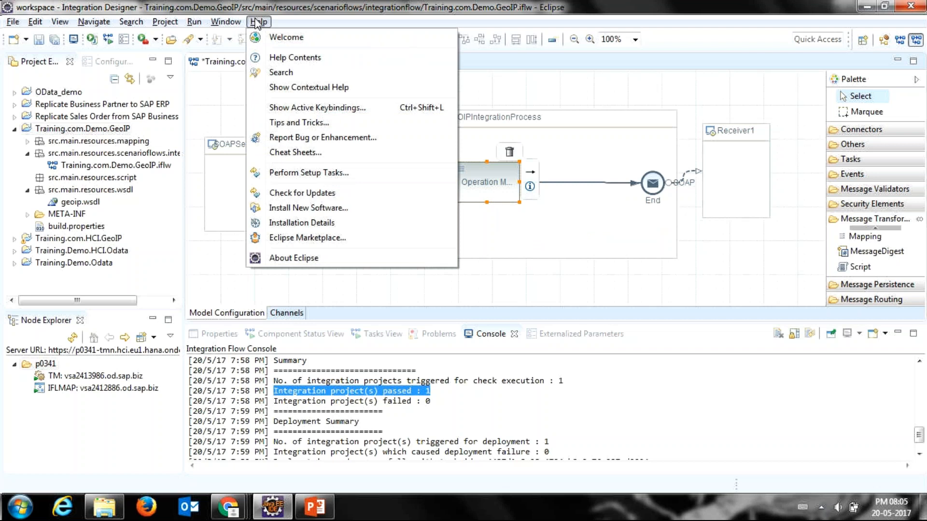
mouse_move(225, 22)
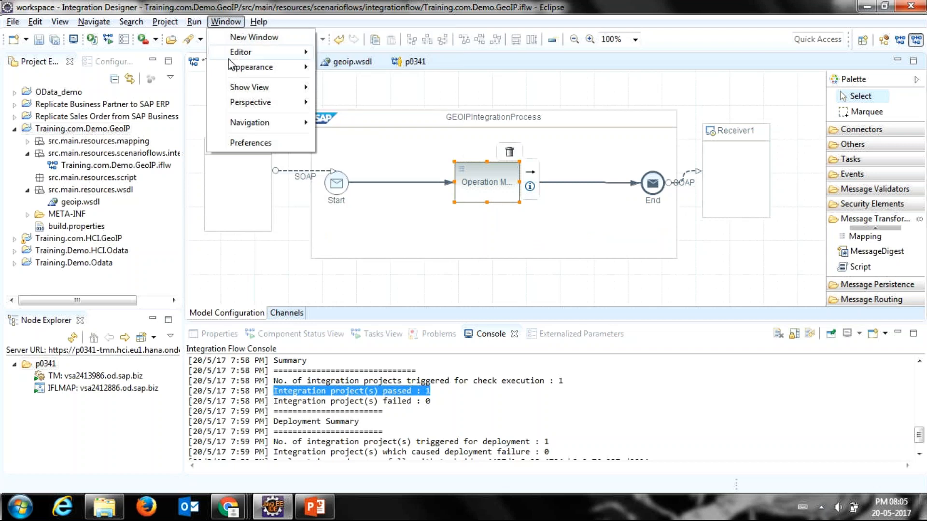
click(227, 149)
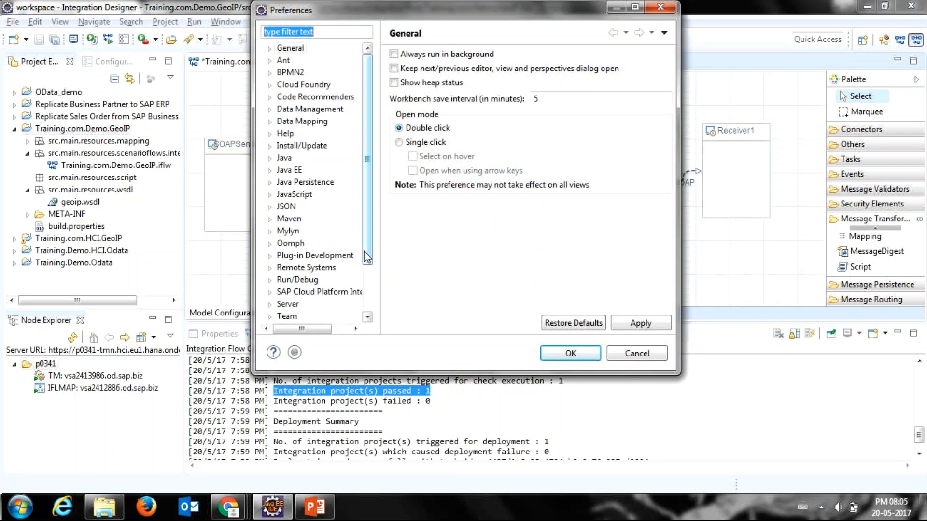
drag(365, 256, 346, 305)
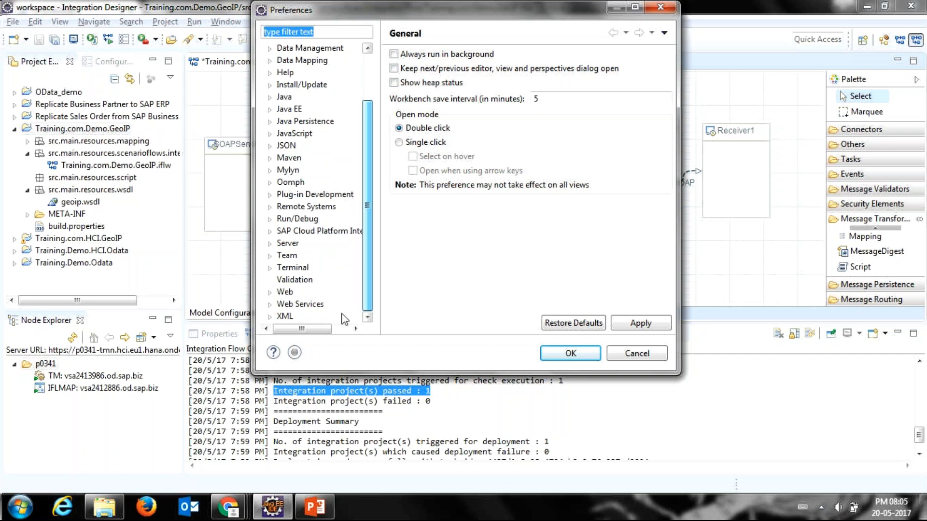
click(269, 232)
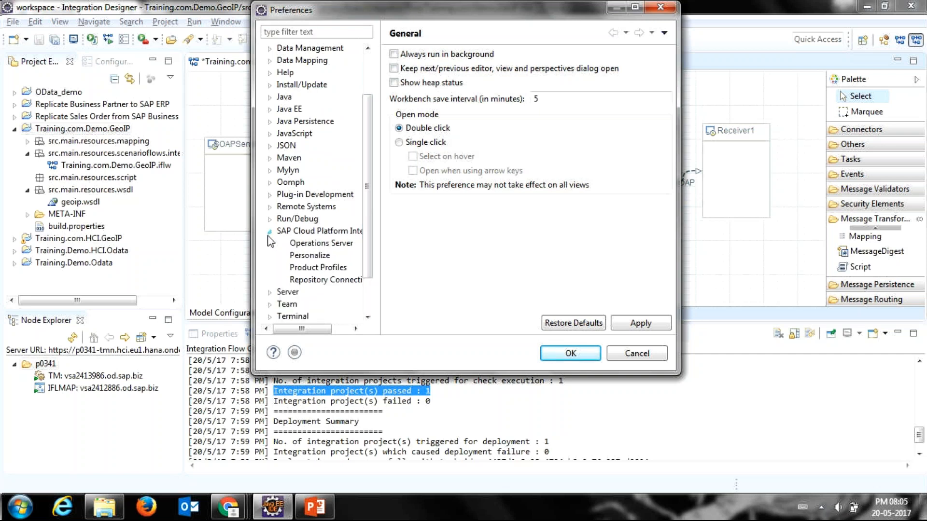
click(301, 281)
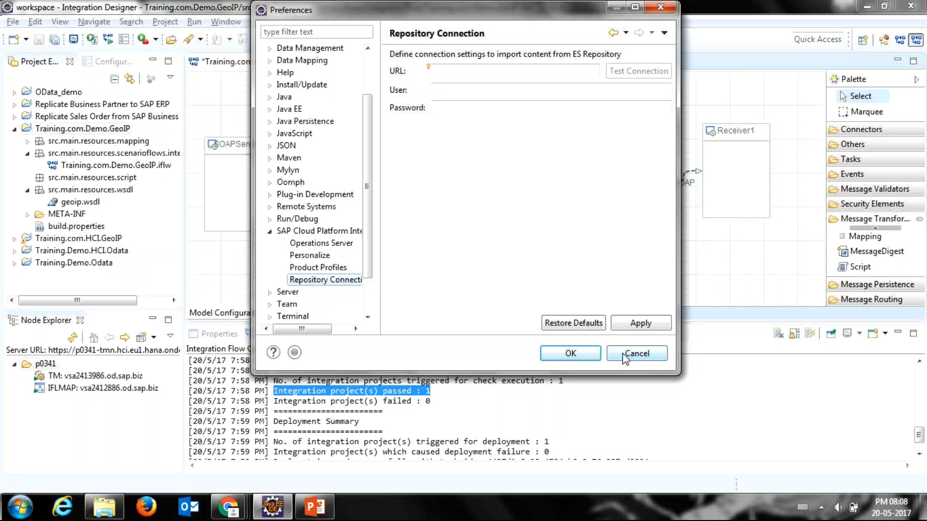
click(637, 354)
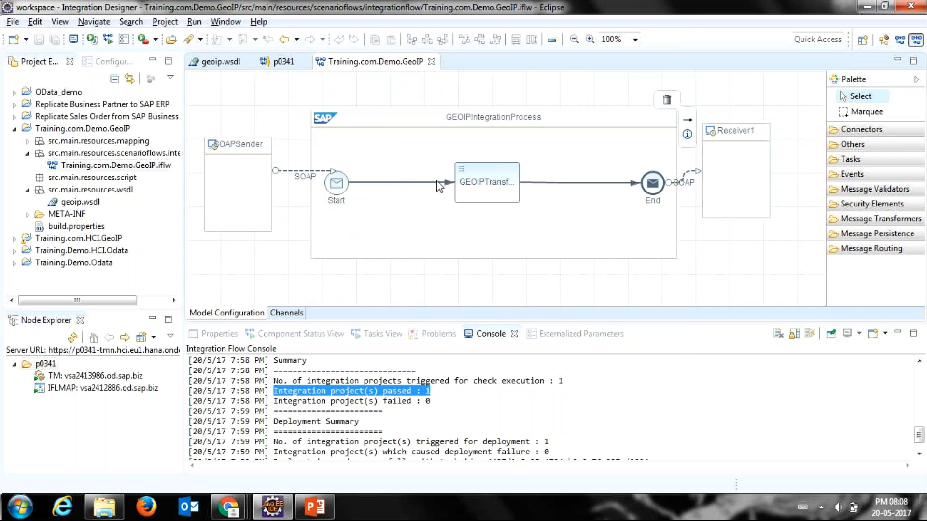
Step: Review the end of the deployment log in the console and open the SOAP sender channel of SOAPSender
click(476, 187)
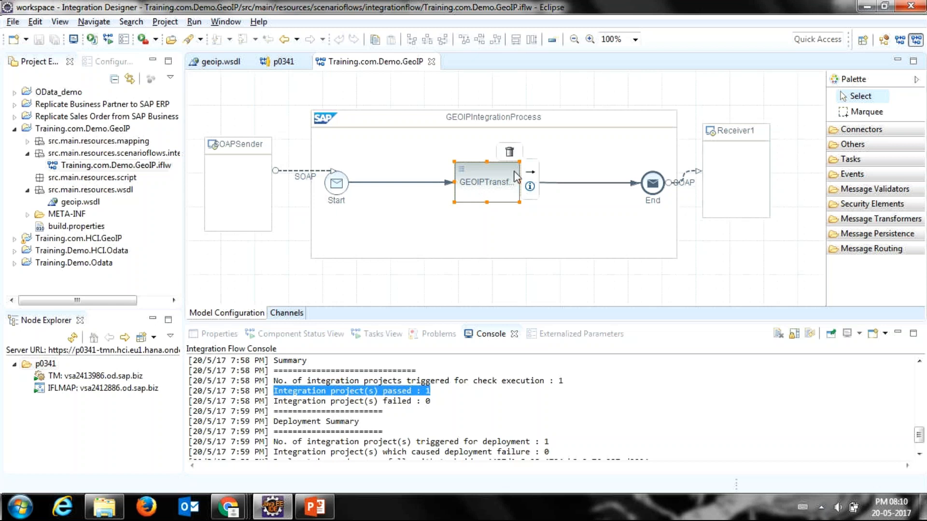
drag(919, 441, 898, 456)
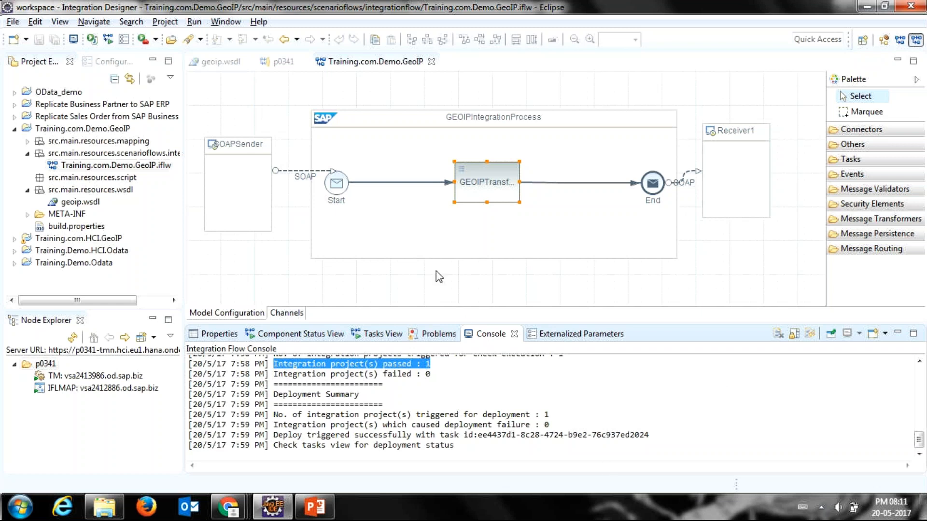
double_click(298, 169)
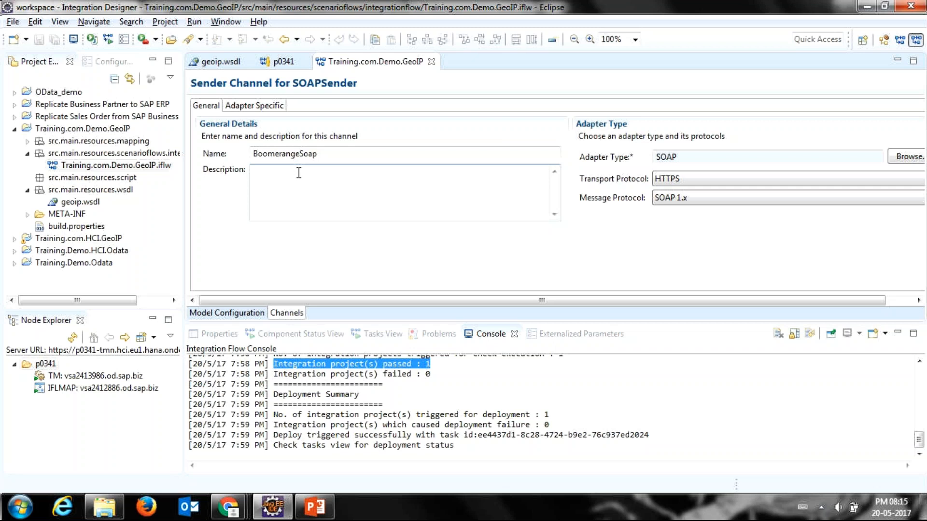
Step: Return to Eclipse and examine the adapter-specific connection details of the SOAPSender channel with the editor area enlarged
key(alt+Tab)
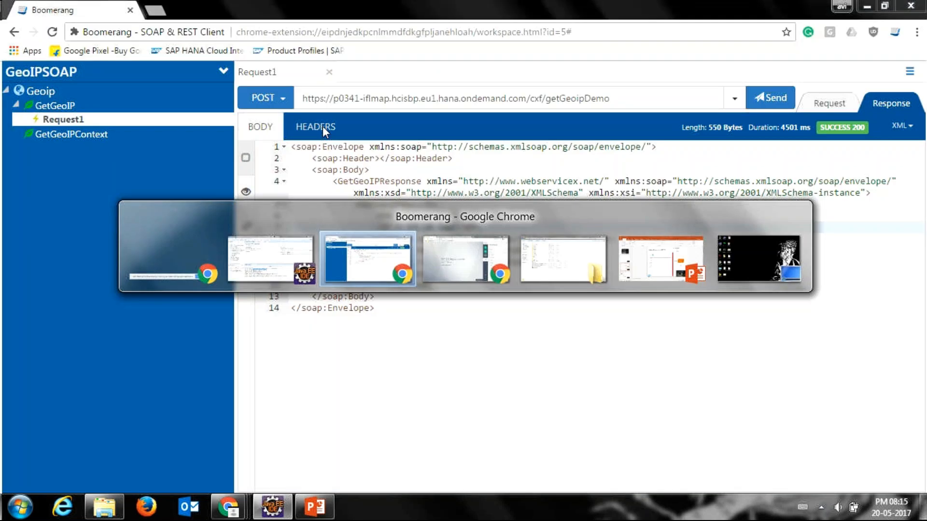
key(alt+Tab)
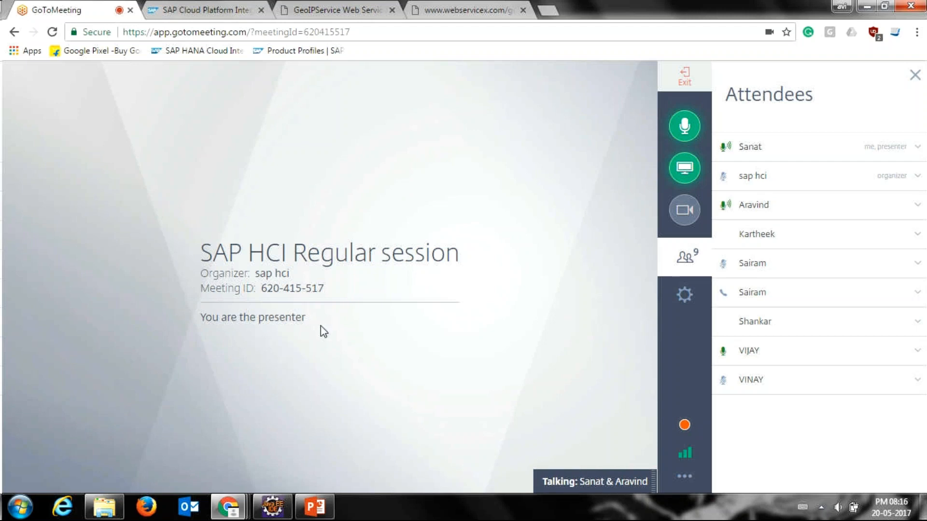
mouse_move(272, 505)
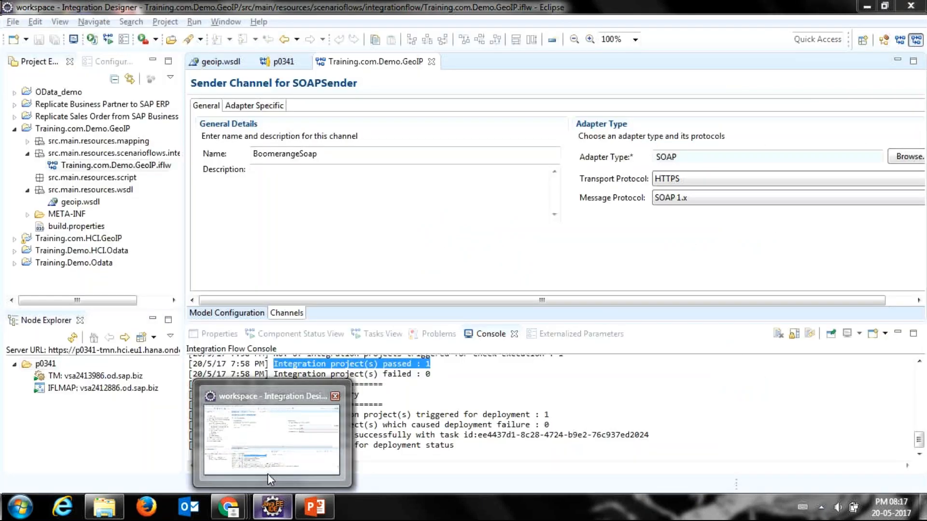
click(267, 473)
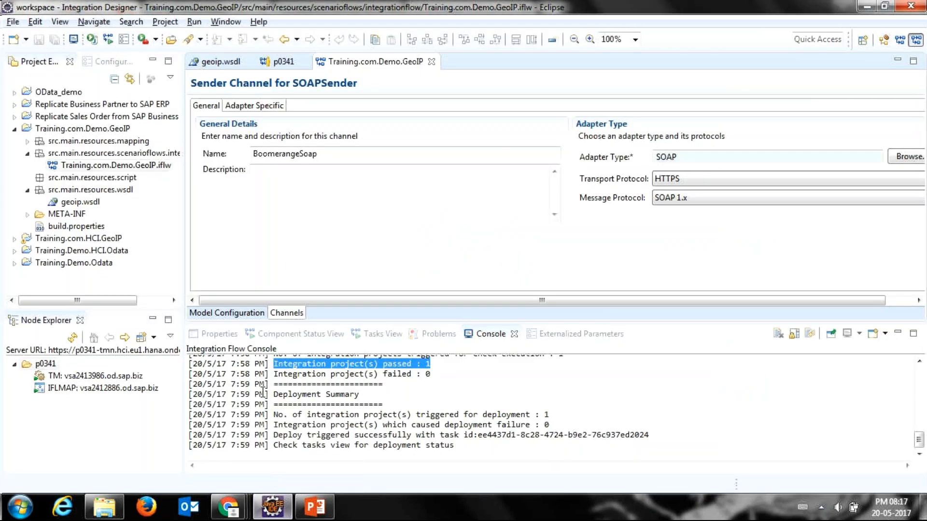
click(259, 105)
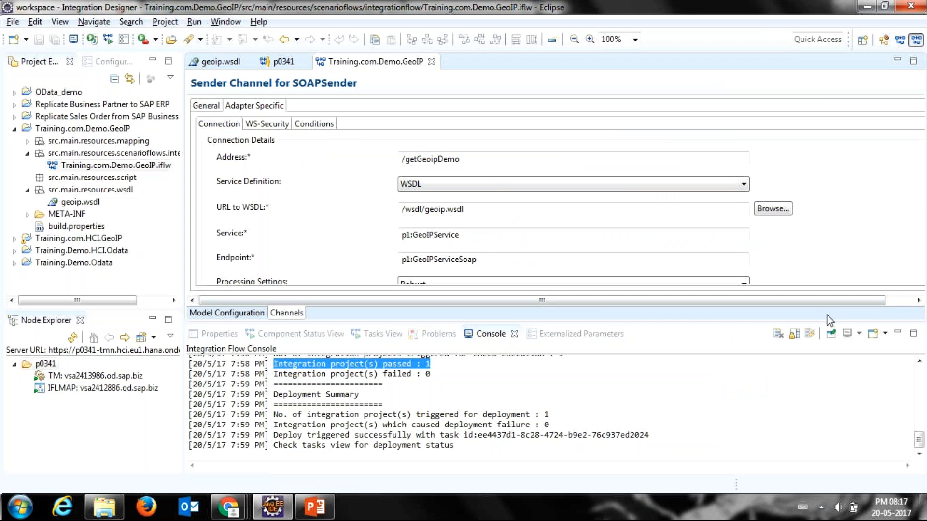
drag(823, 323, 788, 425)
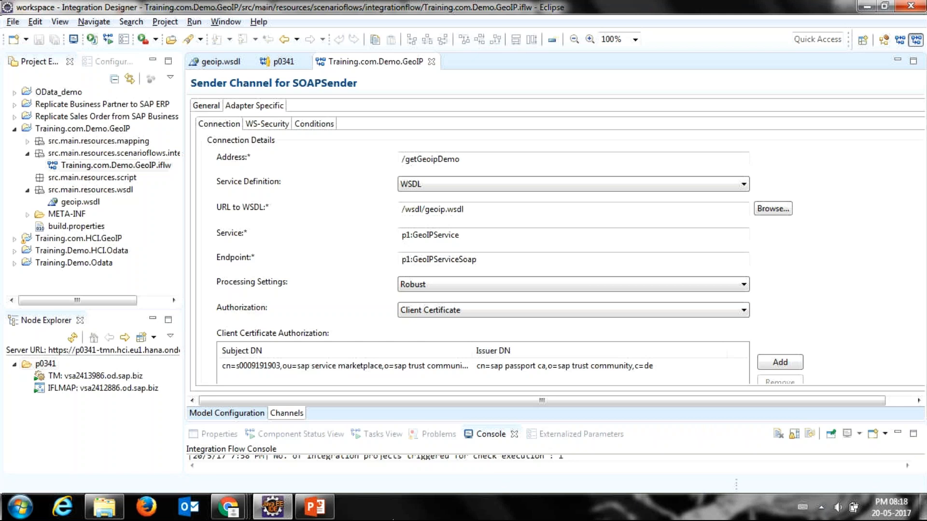
Step: Switch to the GoToMeeting window in Chrome, then view the system calendar and clock and close them
mouse_move(228, 507)
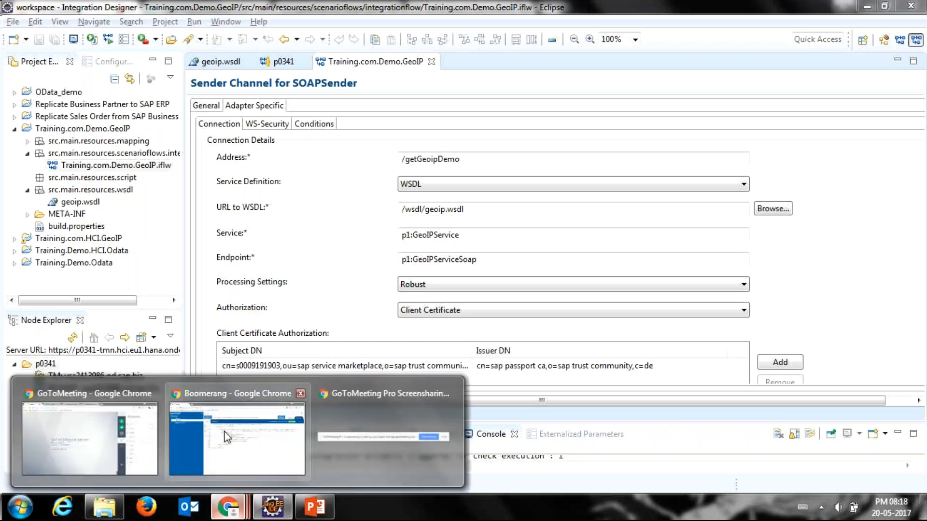
mouse_move(165, 437)
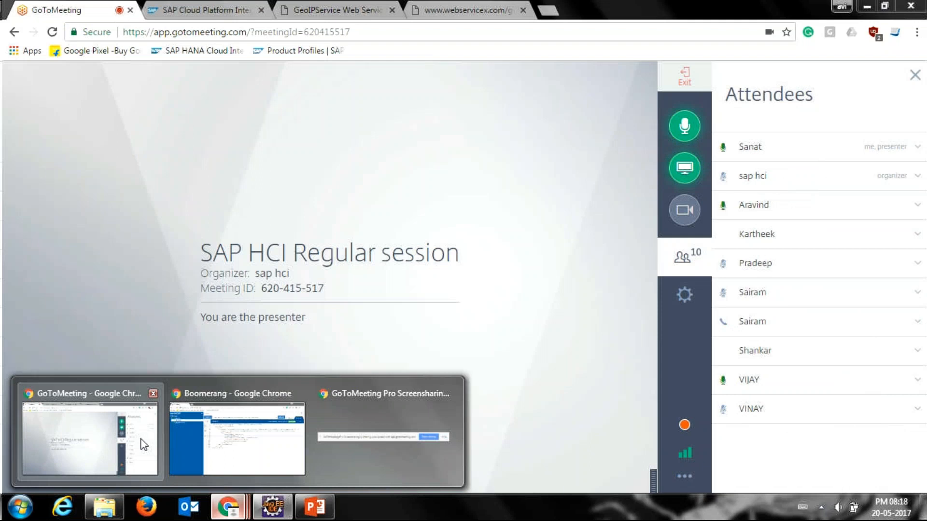
click(143, 444)
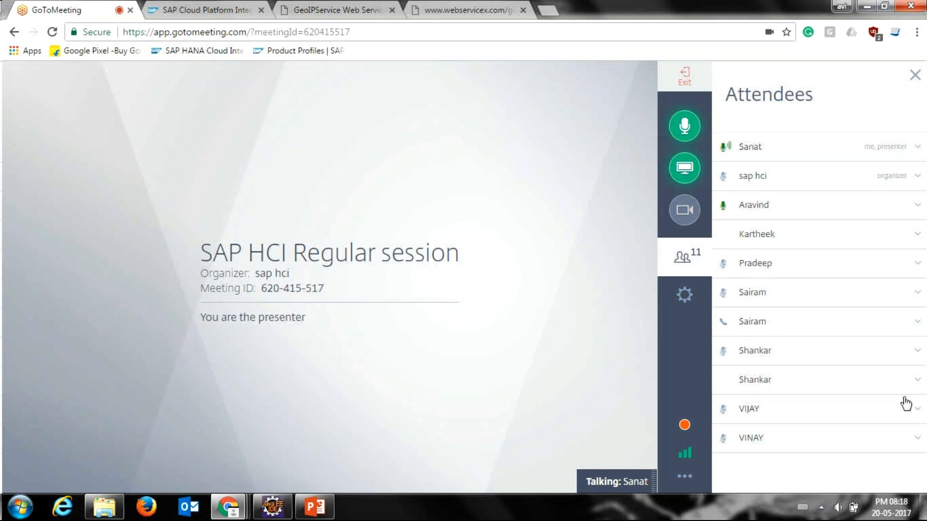
click(892, 508)
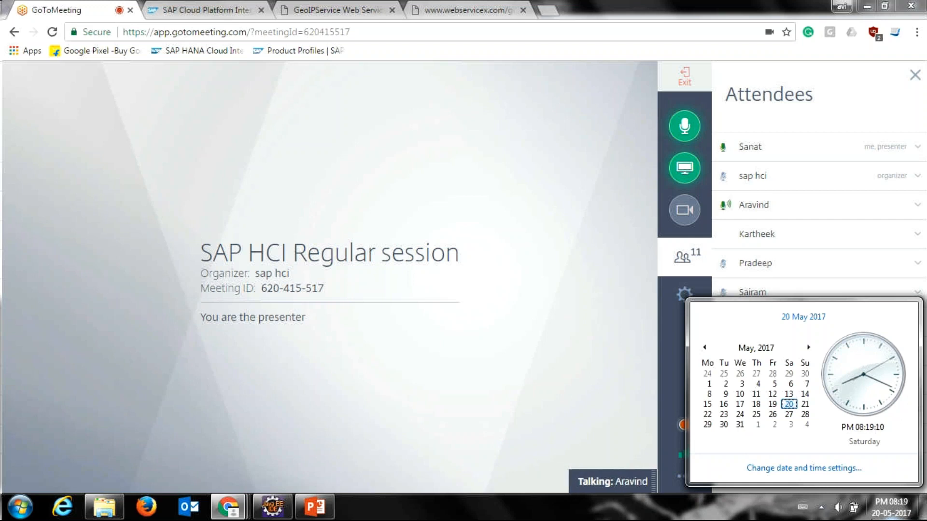
click(879, 511)
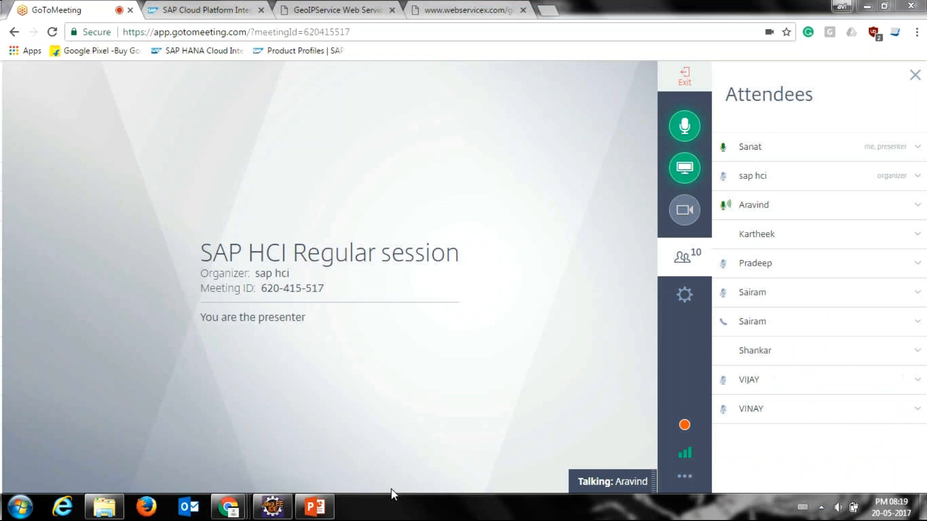
Step: Switch to Eclipse and start a resource import into the src.main.resources.wsdl package, choosing File System as the import source
click(270, 515)
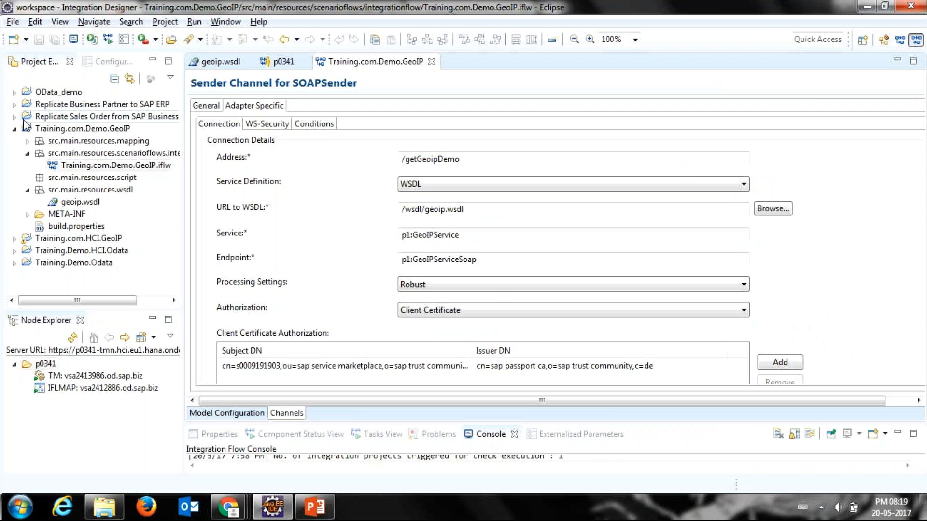
click(65, 195)
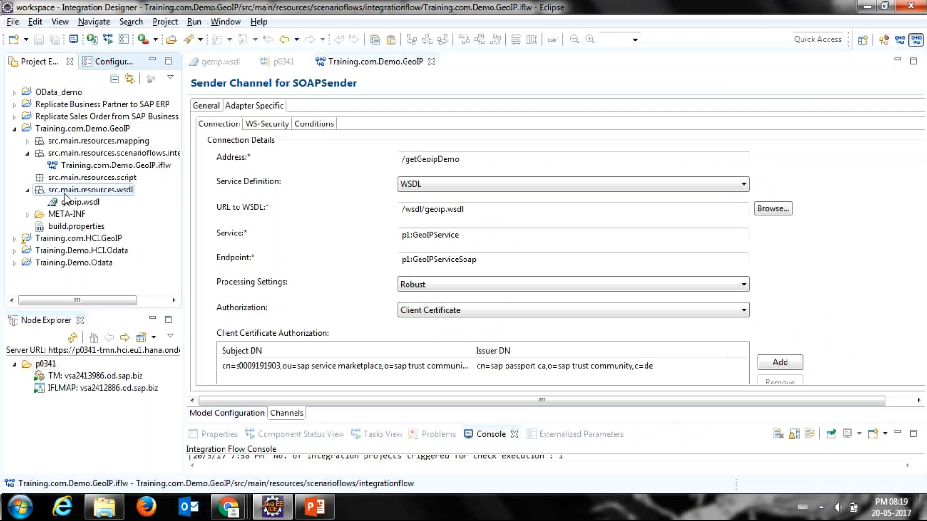
right_click(113, 194)
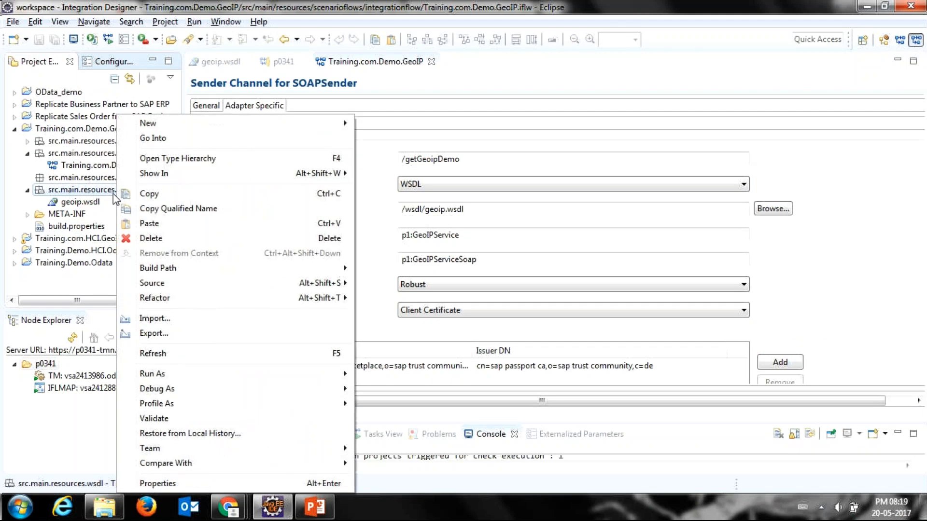
click(174, 321)
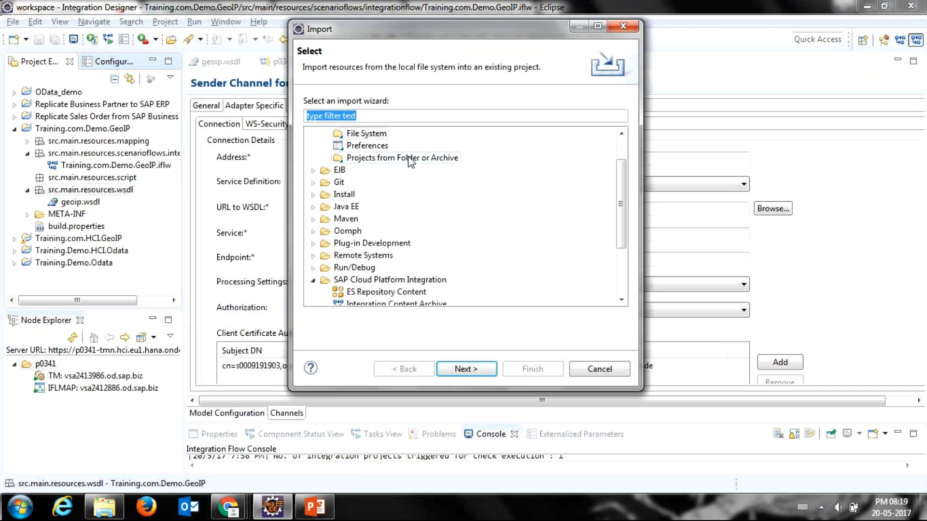
drag(622, 204, 621, 176)
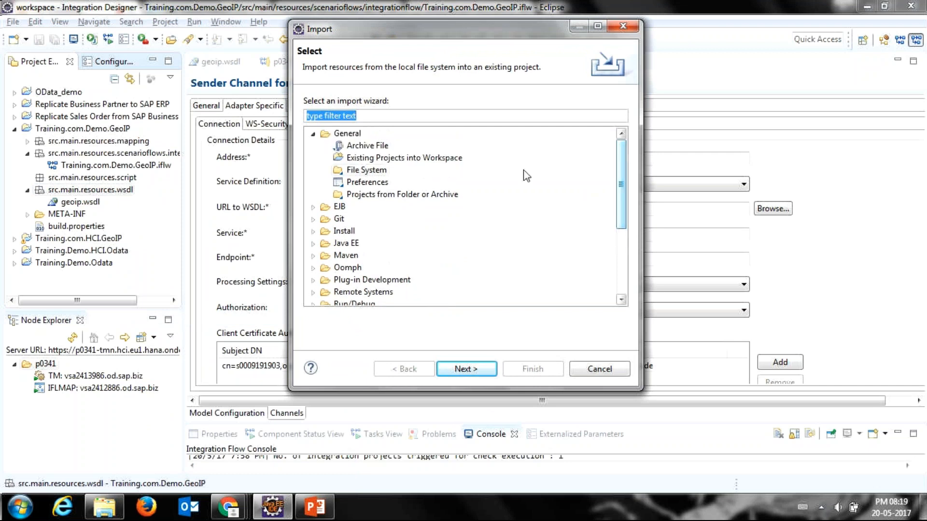
click(354, 173)
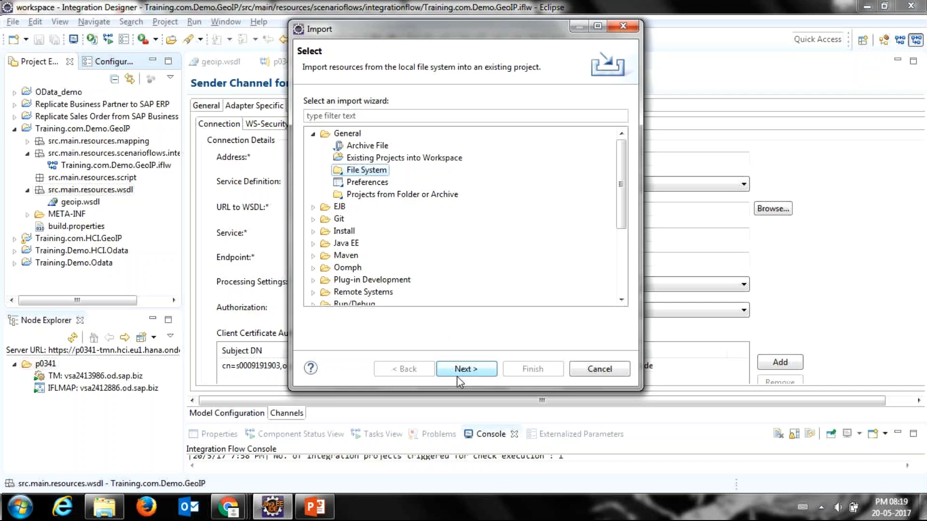
Step: Switch to File Explorer and open iFlow Creation.docx from the Session 9 training folder
key(alt+Tab)
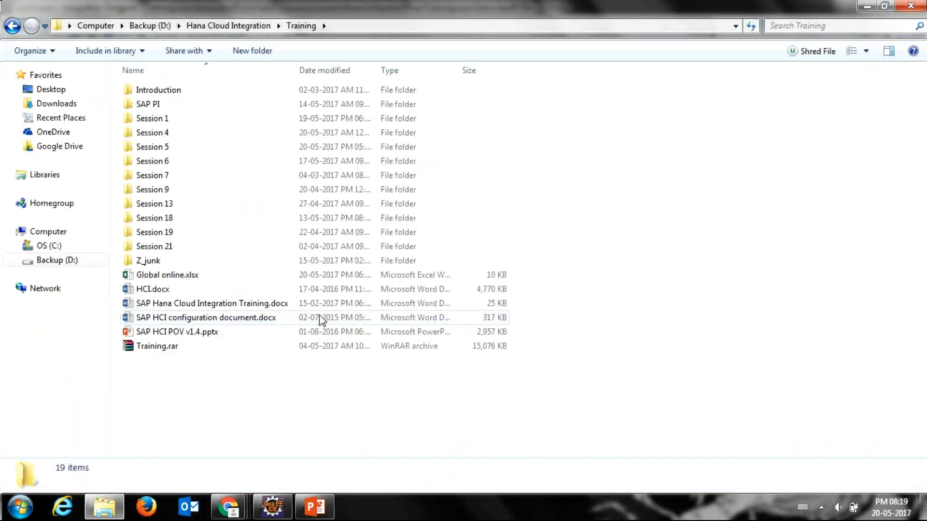
double_click(176, 190)
double_click(173, 108)
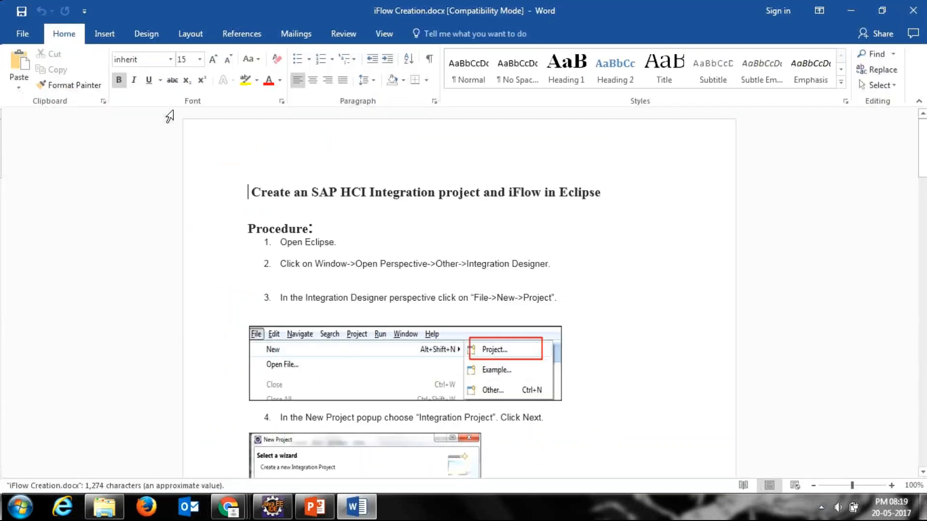
Step: Read through the iFlow creation guide, covering the integration pattern, system names, WSDL import and adapter-specific settings
scroll(263, 175, down, 15)
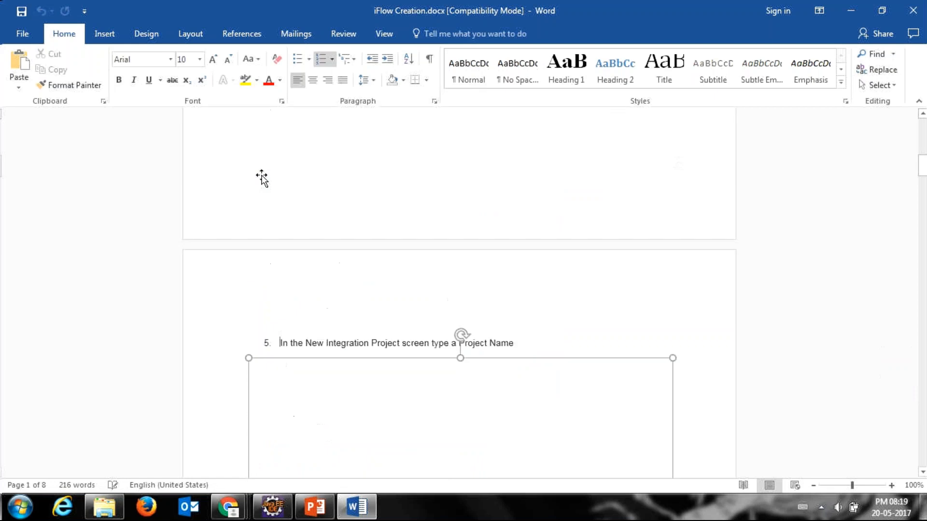
scroll(262, 177, down, 15)
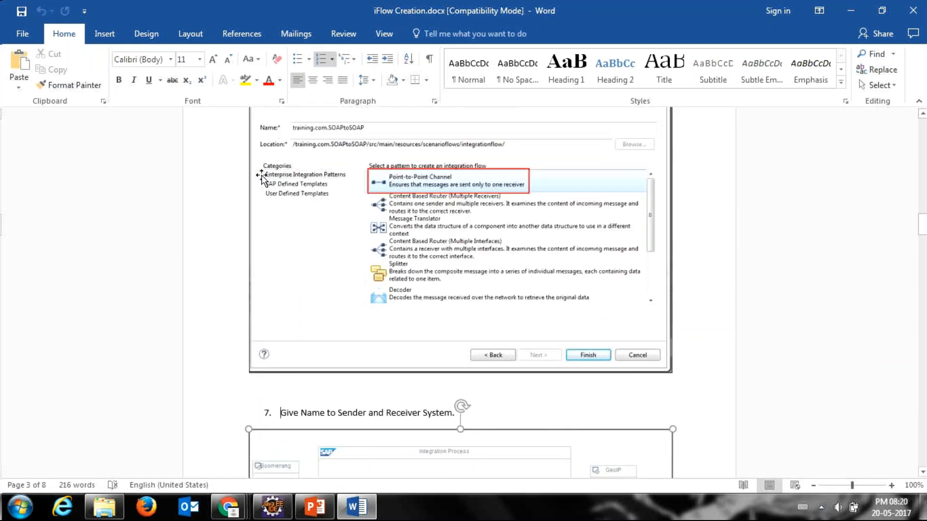
scroll(261, 178, down, 8)
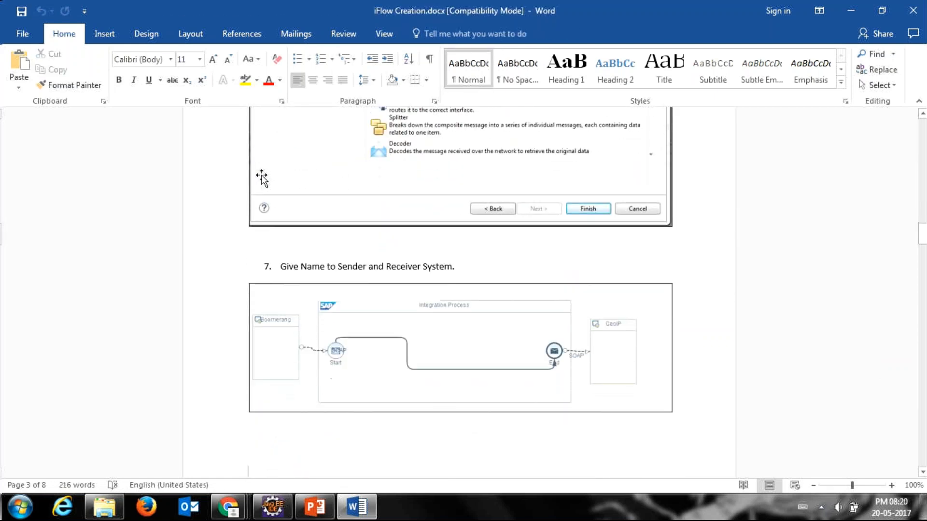
scroll(262, 177, down, 2)
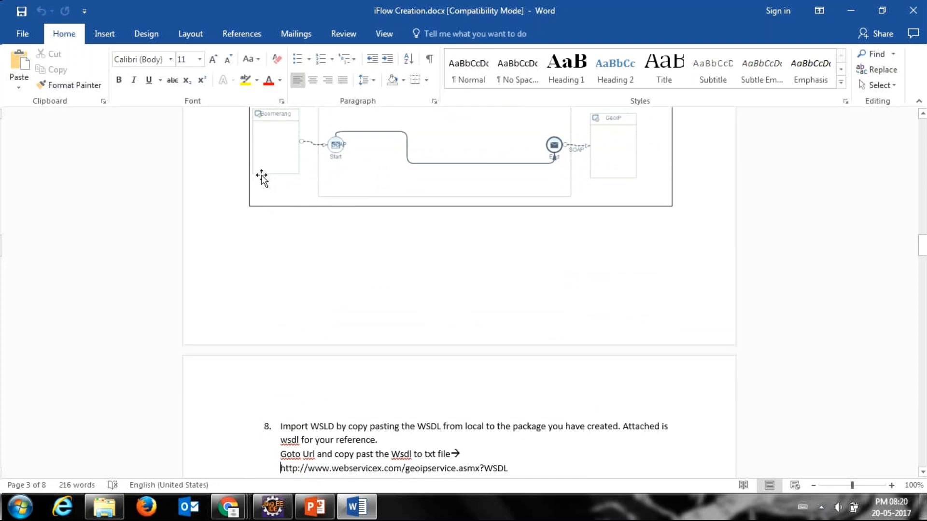
key(Down)
key(Down)
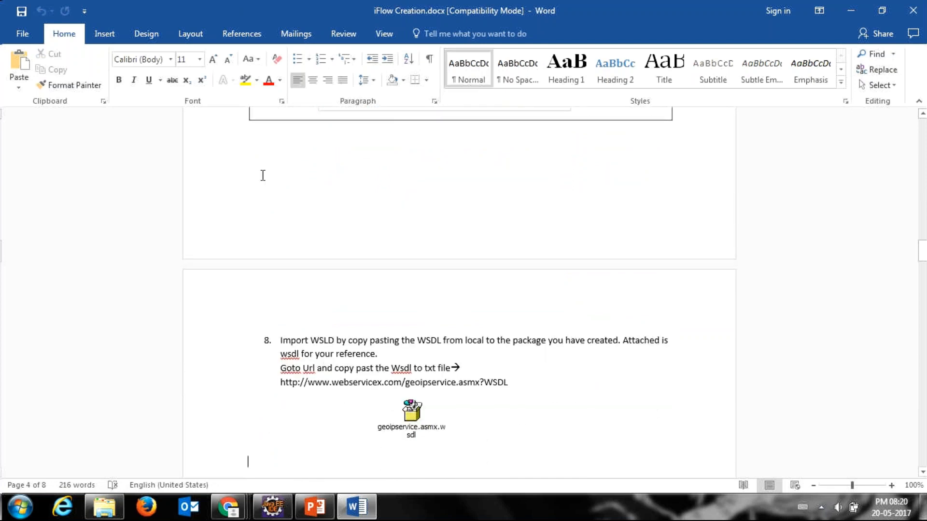
key(ctrl+v)
key(Down)
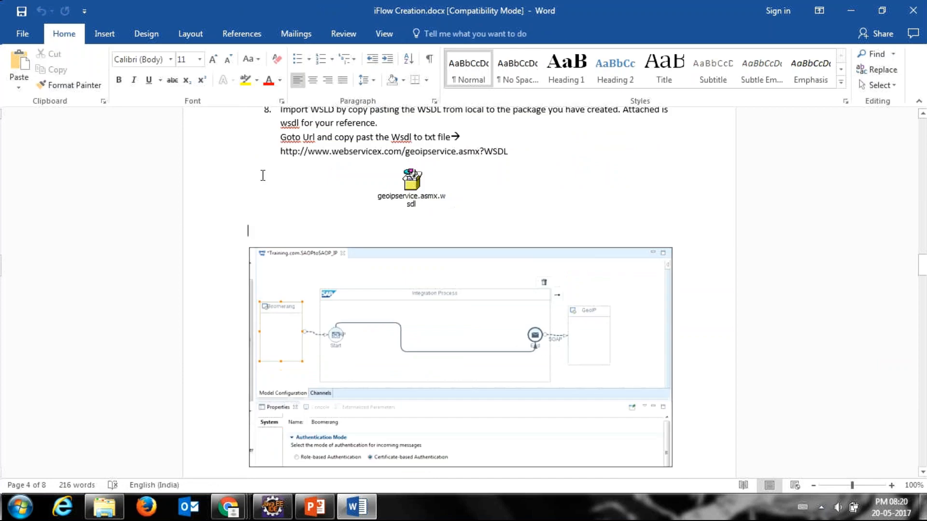
click(414, 202)
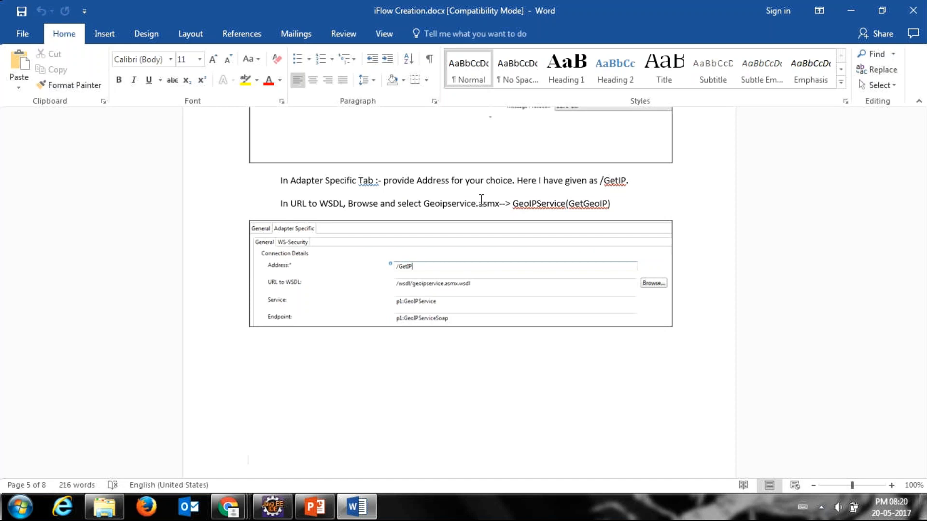
Step: Return to Eclipse, cancel the resource import, and select the geoip interface when browsing for the SOAPSender channel's WSDL URL
key(alt+Tab)
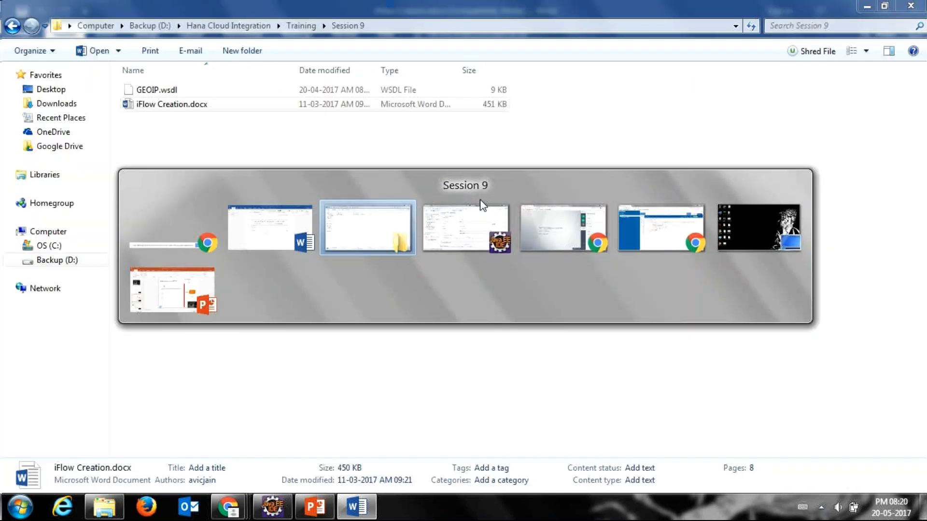
key(alt+Tab)
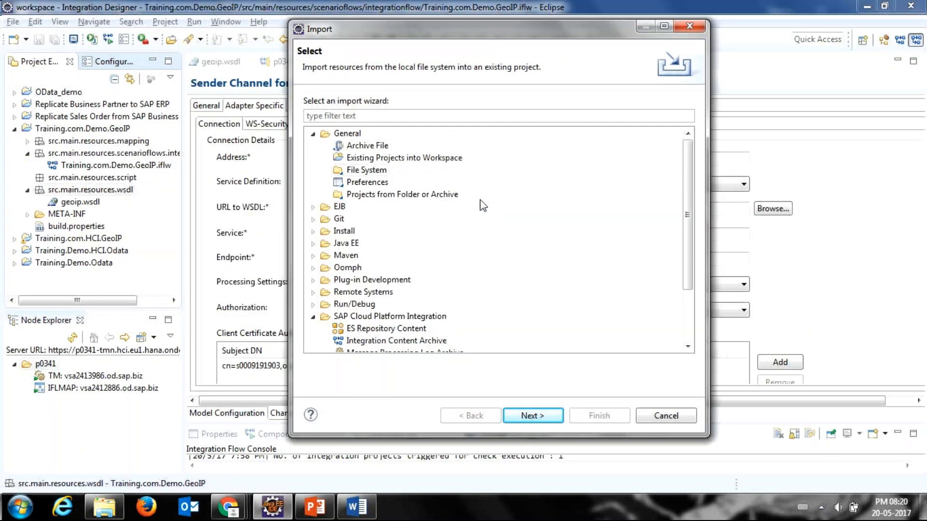
key(Escape)
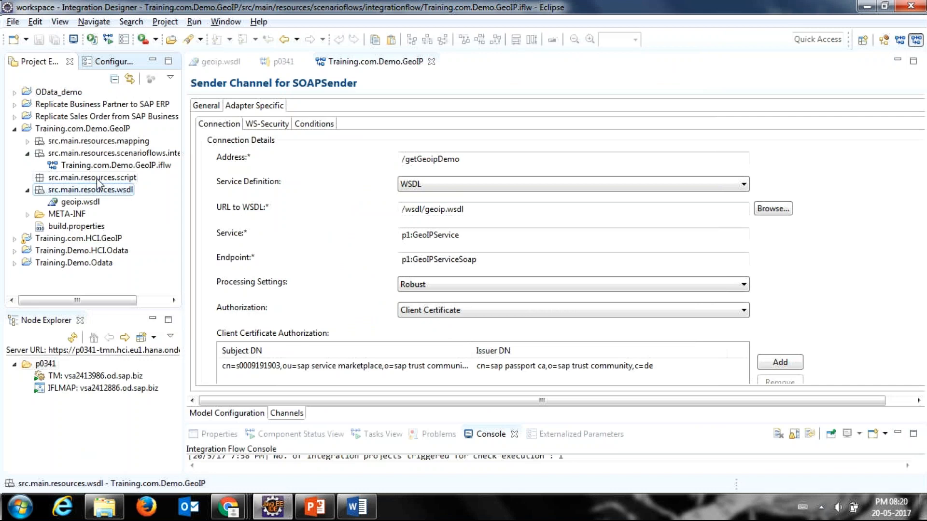
click(91, 204)
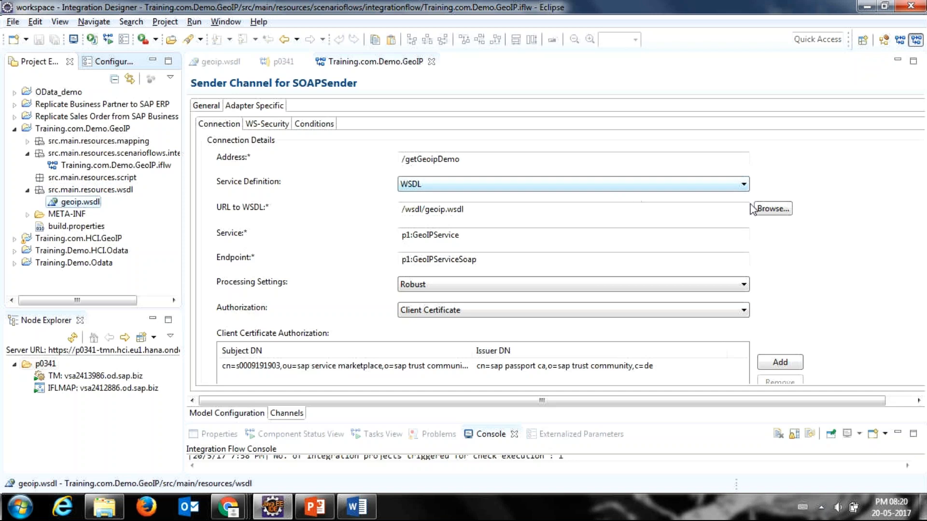
click(772, 209)
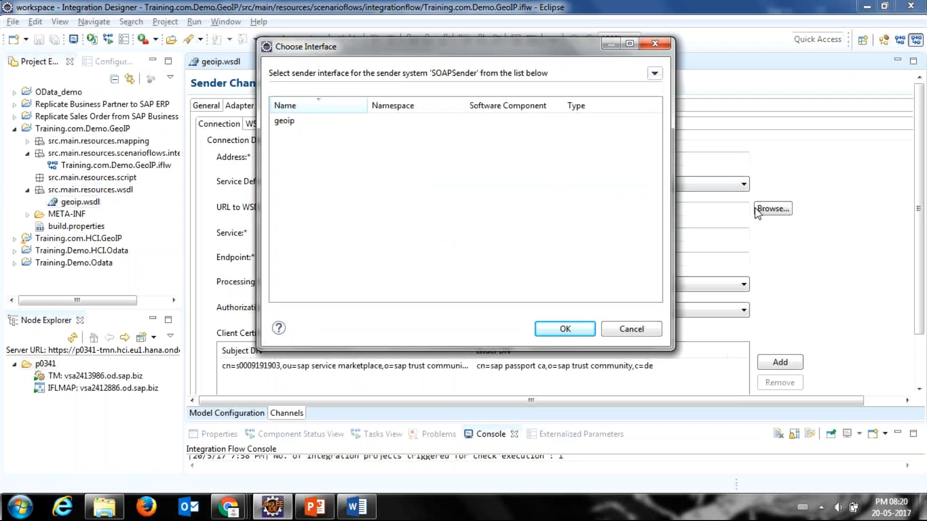
click(288, 124)
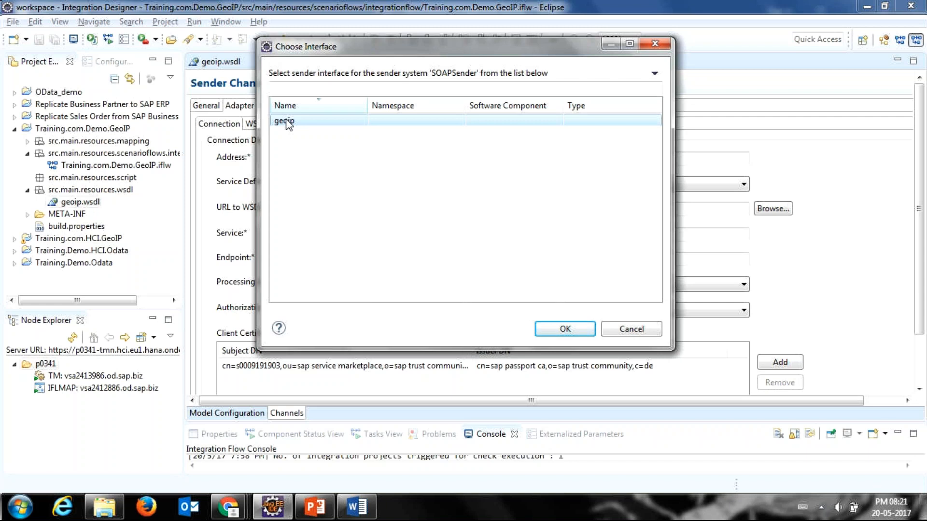
Step: Switch to the GoToMeeting window in Chrome to view the list of attendees
key(alt+Tab)
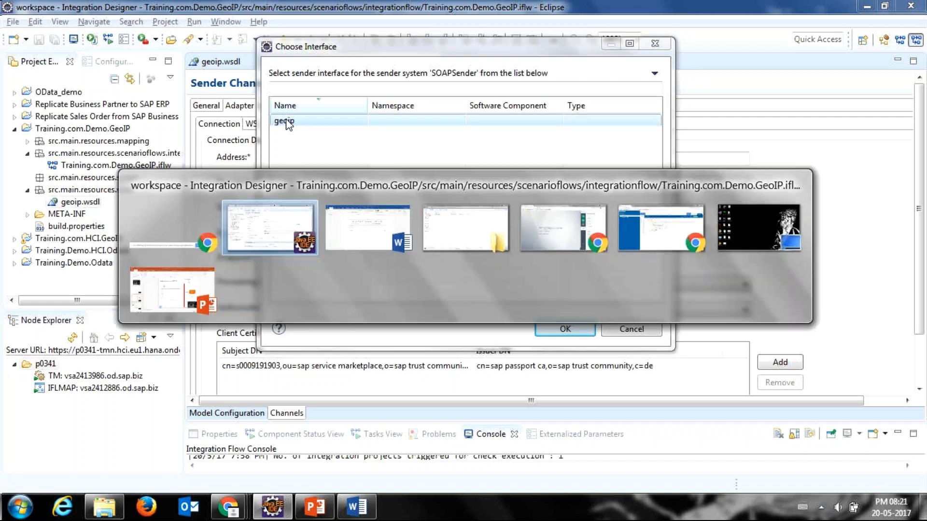
key(alt+Tab)
key(alt+Tab)
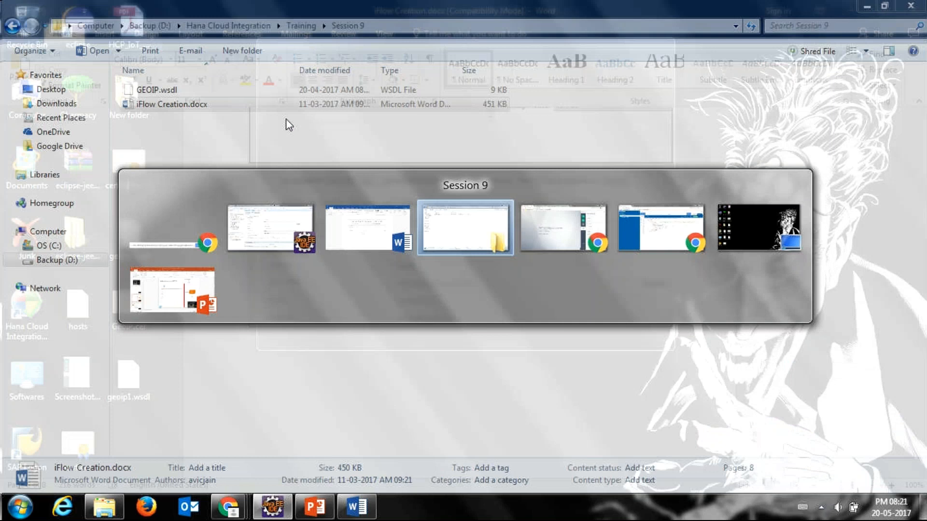
key(alt+Tab)
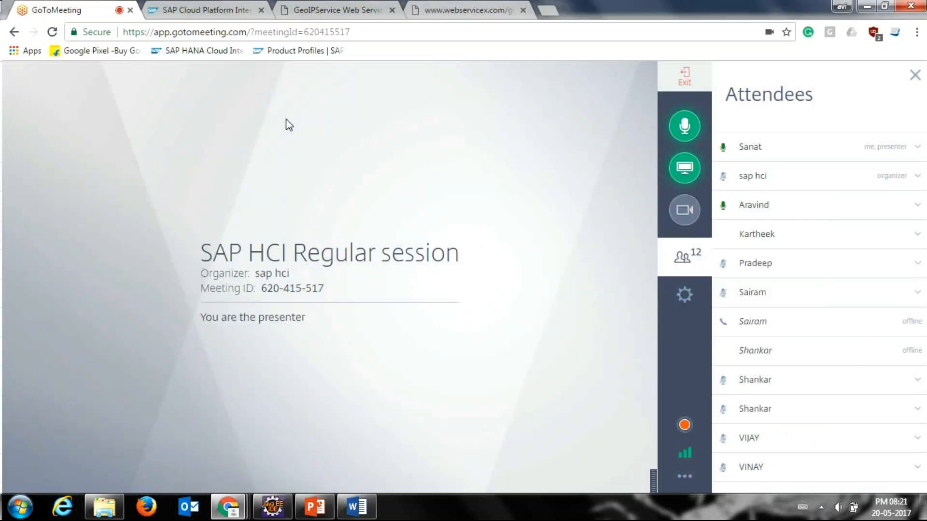
Step: Switch back to Eclipse and choose the geoip interface as the WSDL for the SOAPSender channel
key(alt+Tab)
key(Tab)
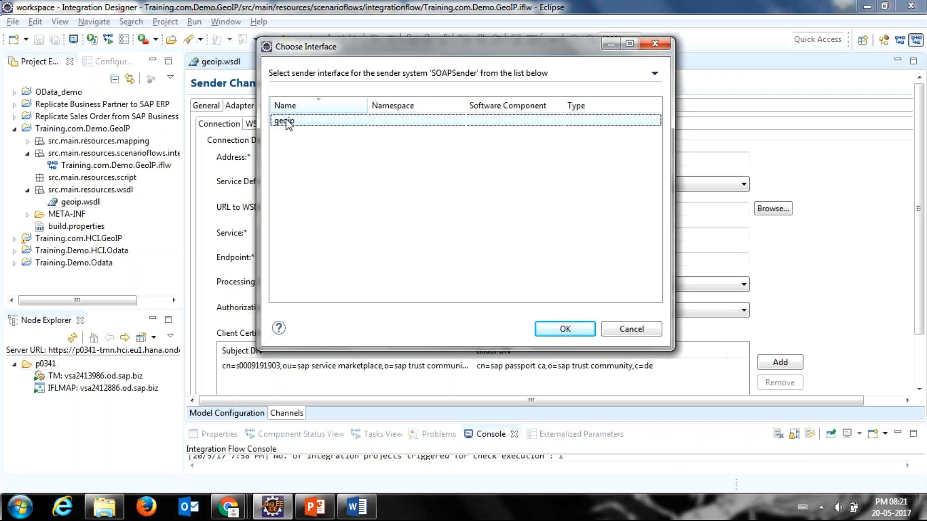
double_click(285, 122)
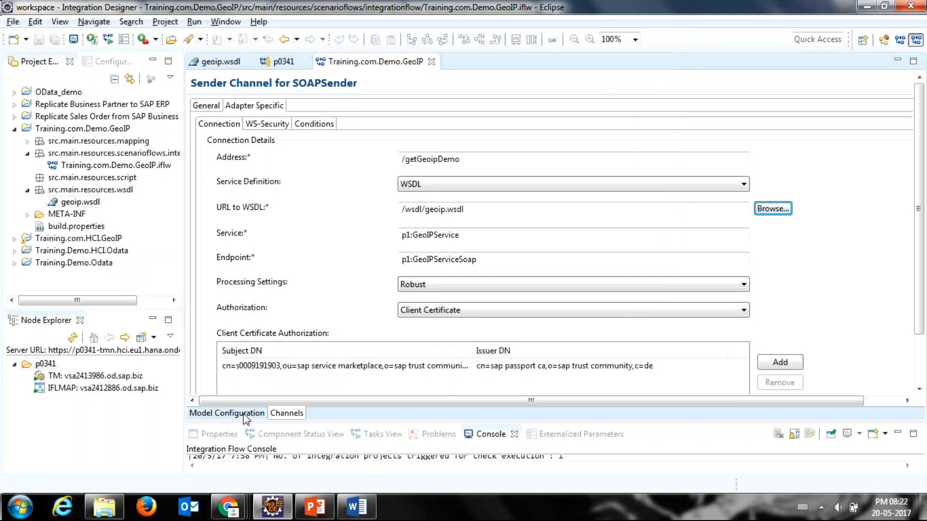
Step: Show the desktop, open Computer and examine the advanced view settings in Folder Options, including the one hiding extensions, without changing them
click(229, 508)
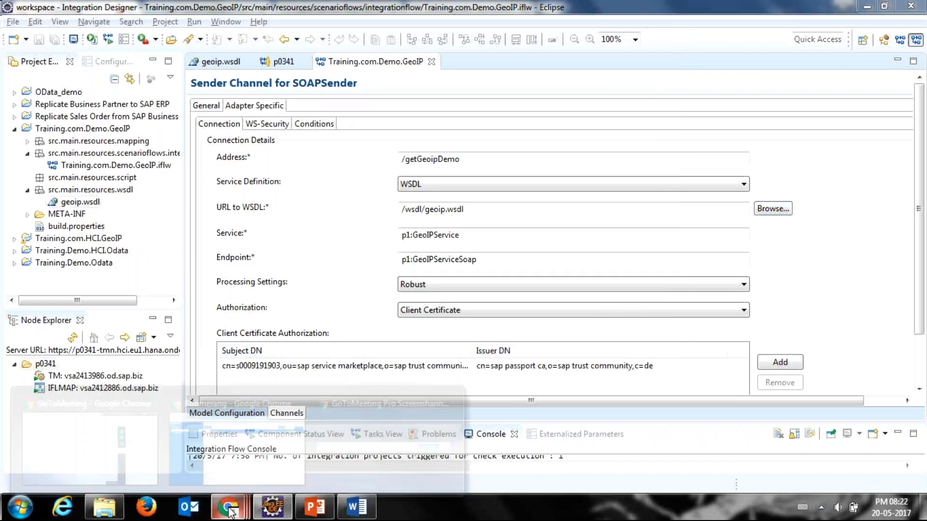
mouse_move(150, 449)
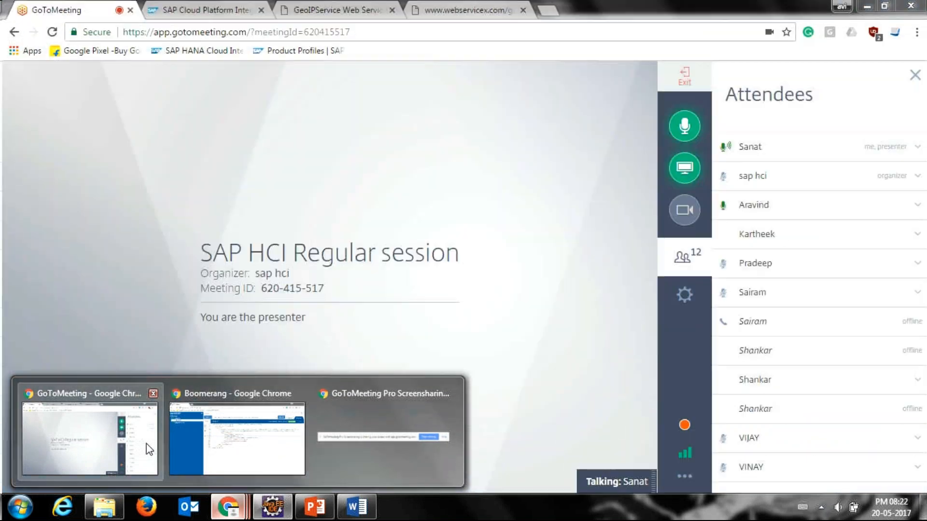
mouse_move(221, 449)
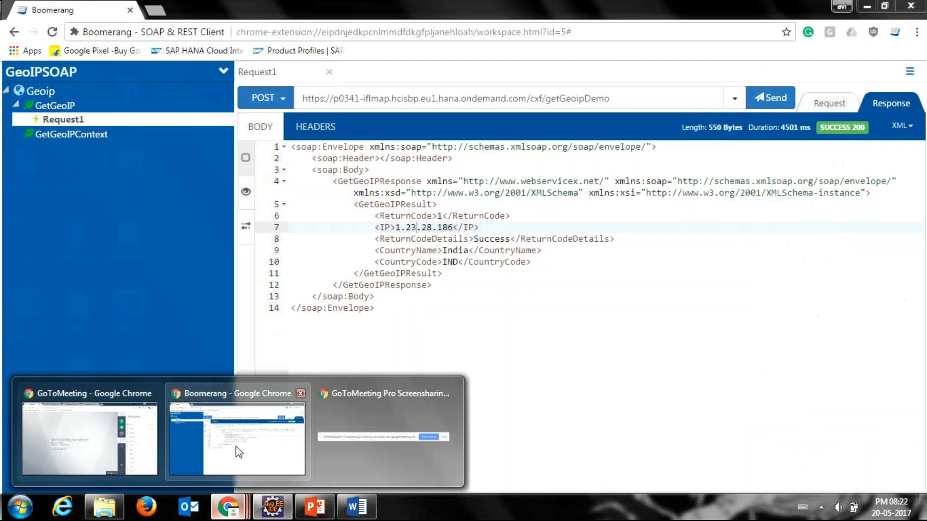
mouse_move(465, 480)
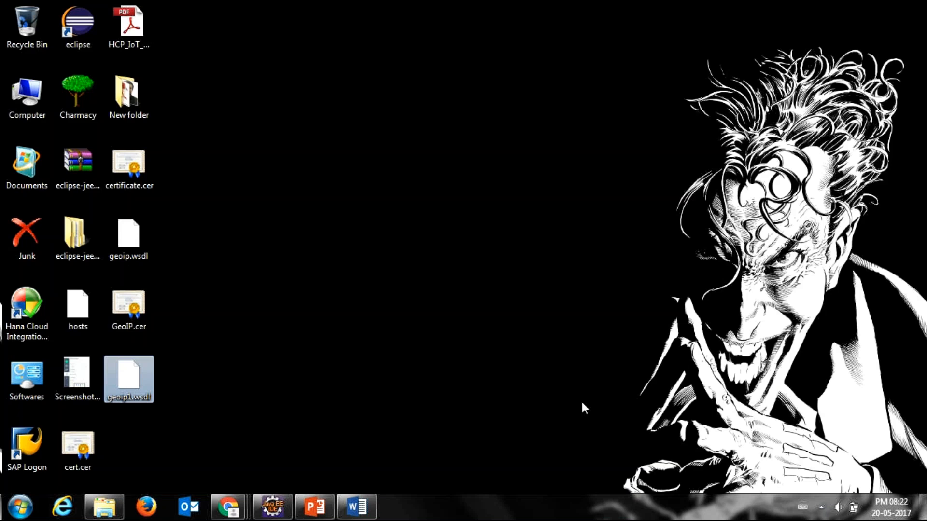
double_click(38, 116)
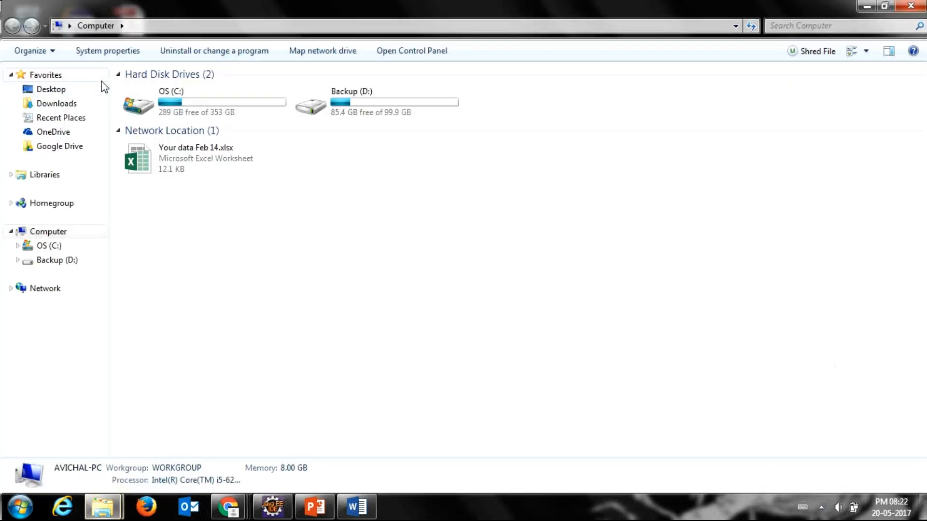
key(alt+t)
click(120, 113)
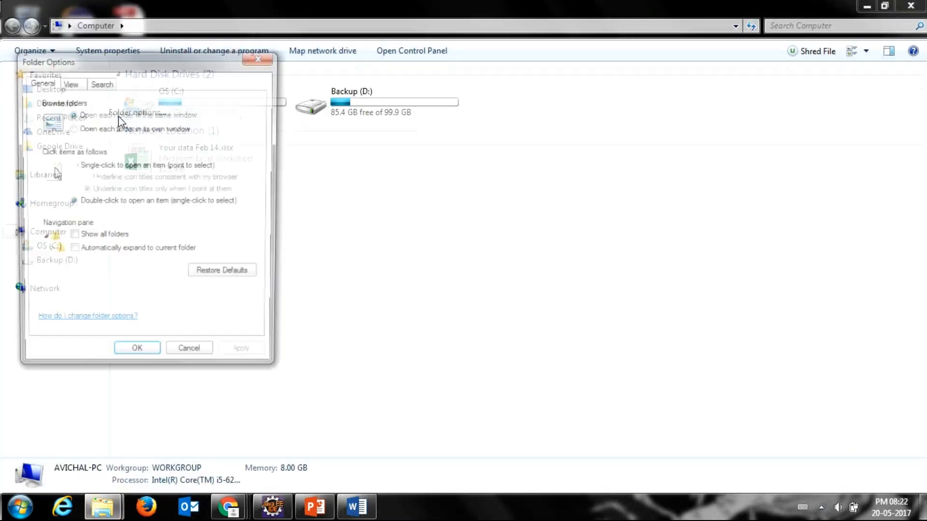
click(70, 83)
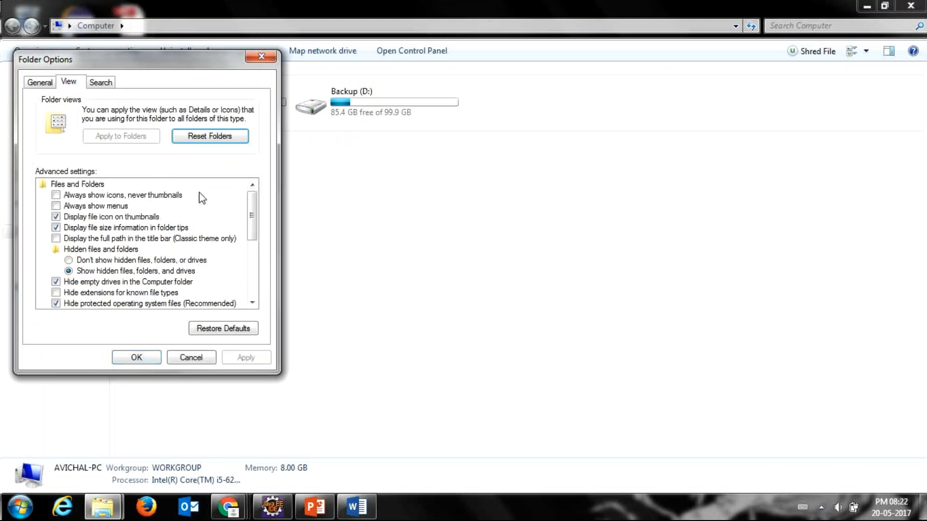
drag(249, 222, 251, 239)
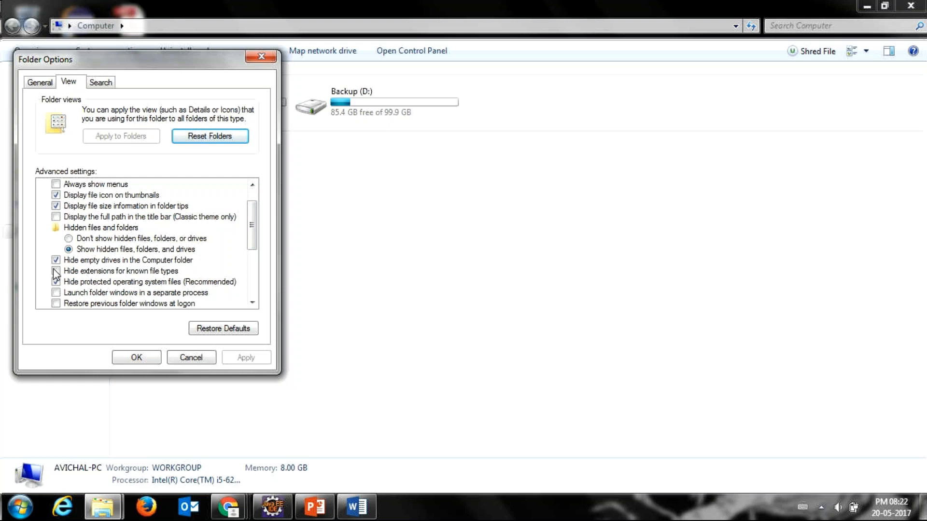
click(199, 362)
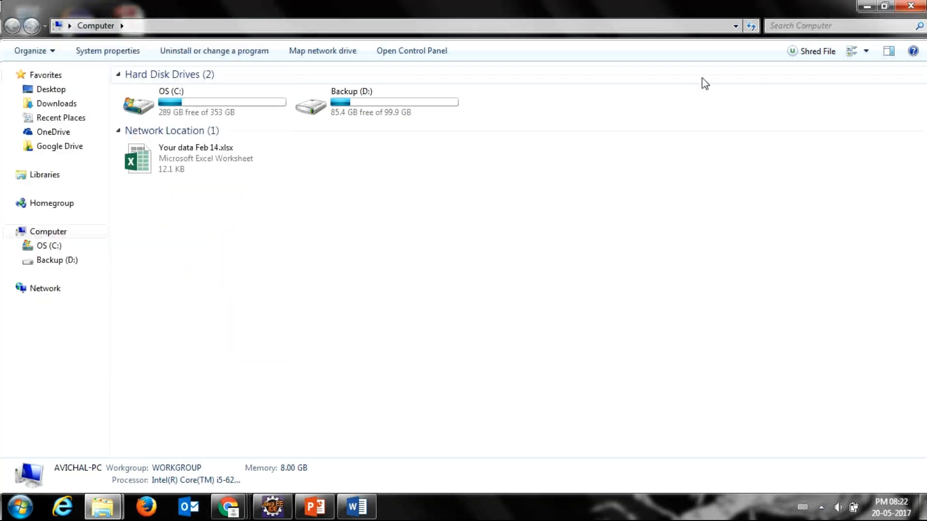
click(917, 4)
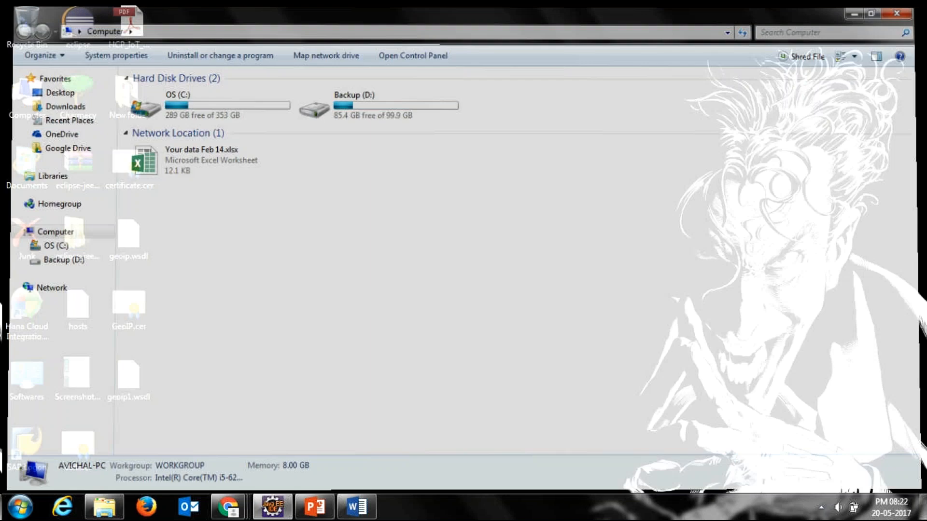
Step: Examine the general properties of geoip1.wsdl on the desktop, including its file name and type, and refresh the desktop
right_click(555, 121)
click(575, 156)
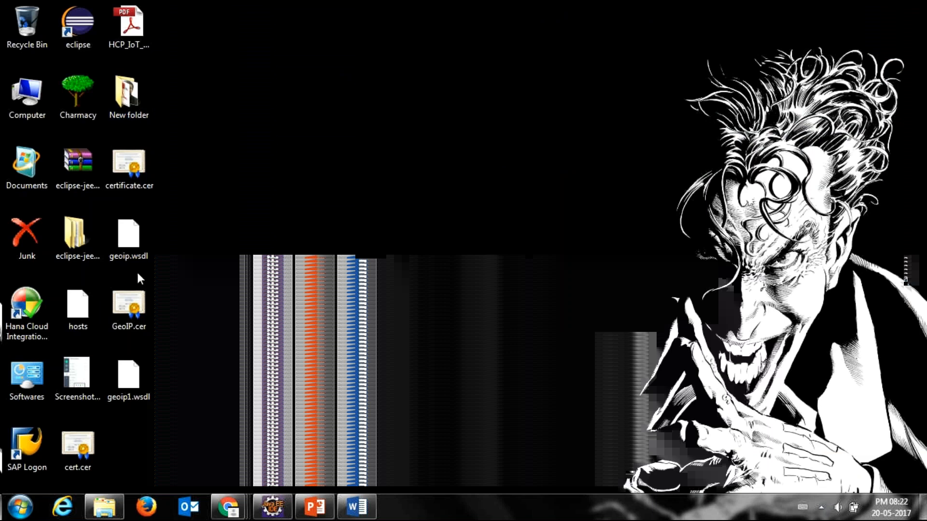
right_click(131, 370)
click(158, 353)
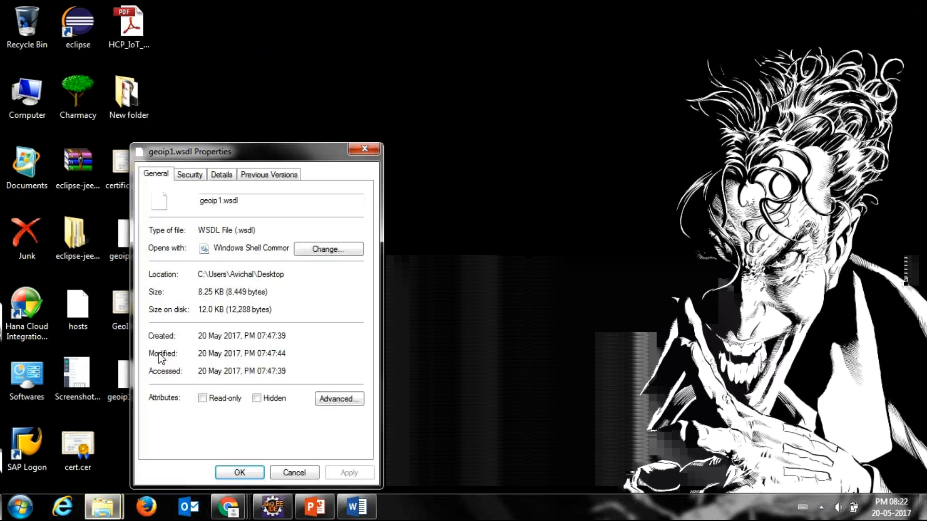
click(270, 206)
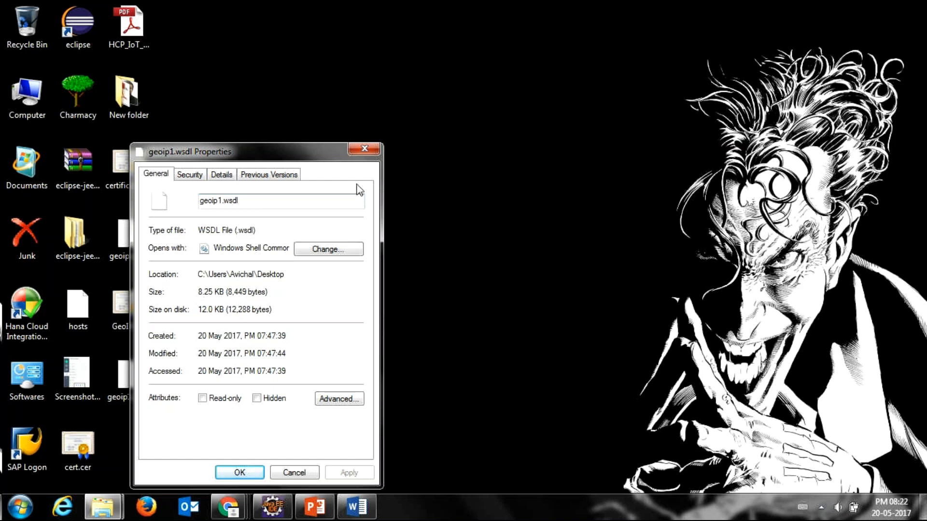
click(373, 147)
right_click(376, 145)
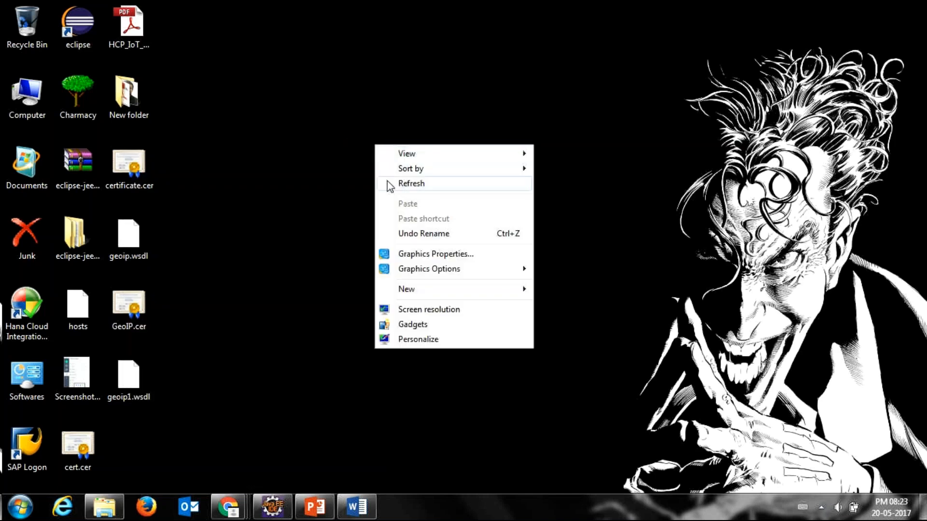
click(410, 183)
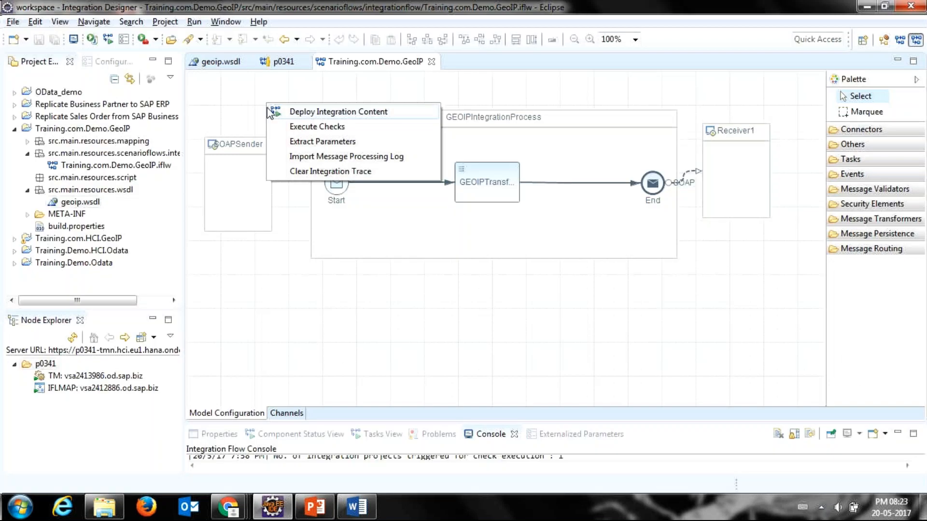
Step: Execute checks on the Training.com.Demo.GeoIP integration flow in Eclipse and enlarge the console to read the check summary
click(273, 125)
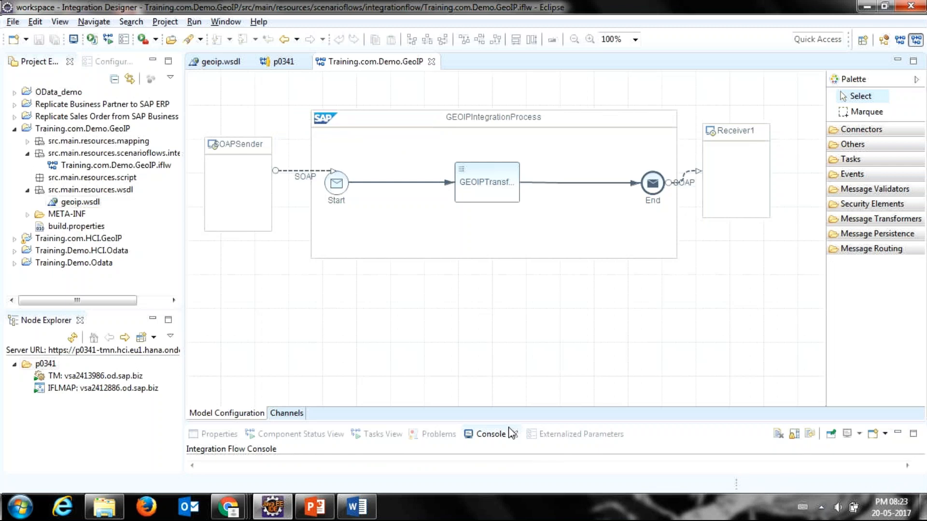
drag(505, 424, 504, 296)
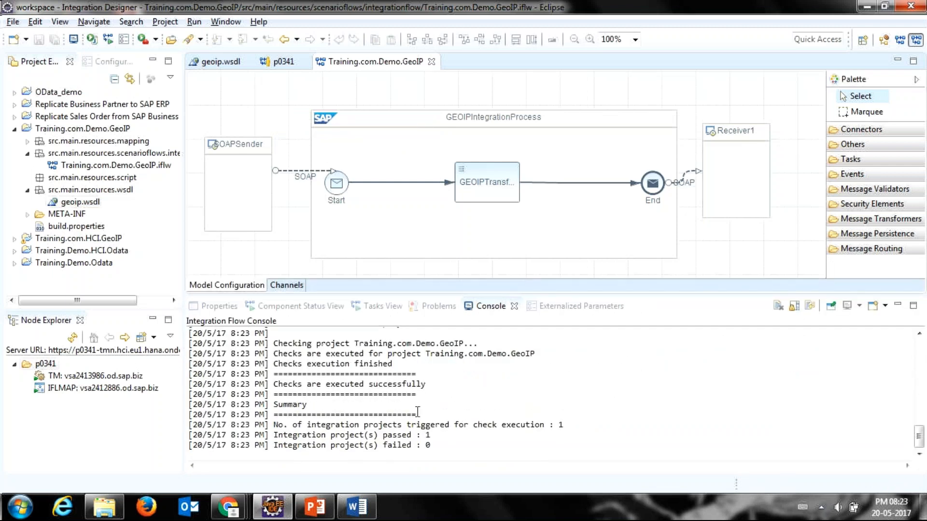
mouse_move(432, 442)
mouse_down()
mouse_move(311, 432)
mouse_move(430, 436)
mouse_up()
click(310, 432)
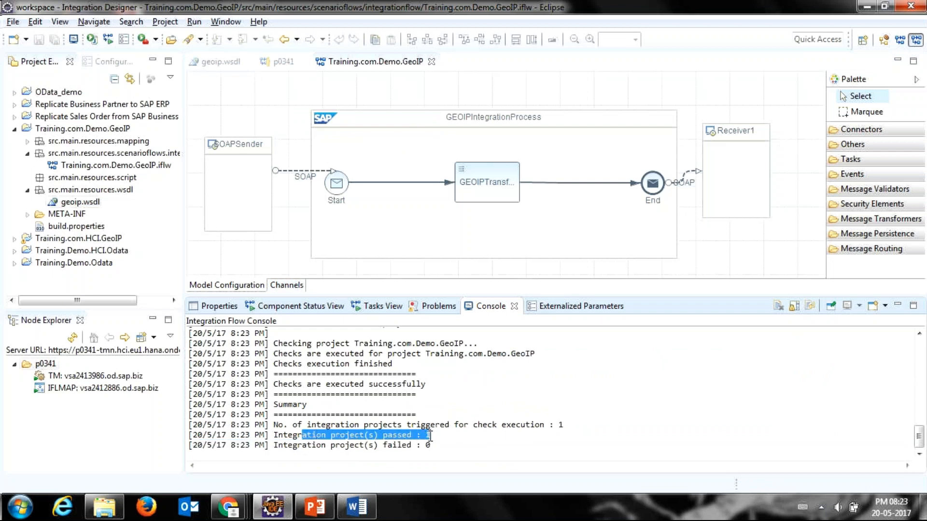
click(430, 436)
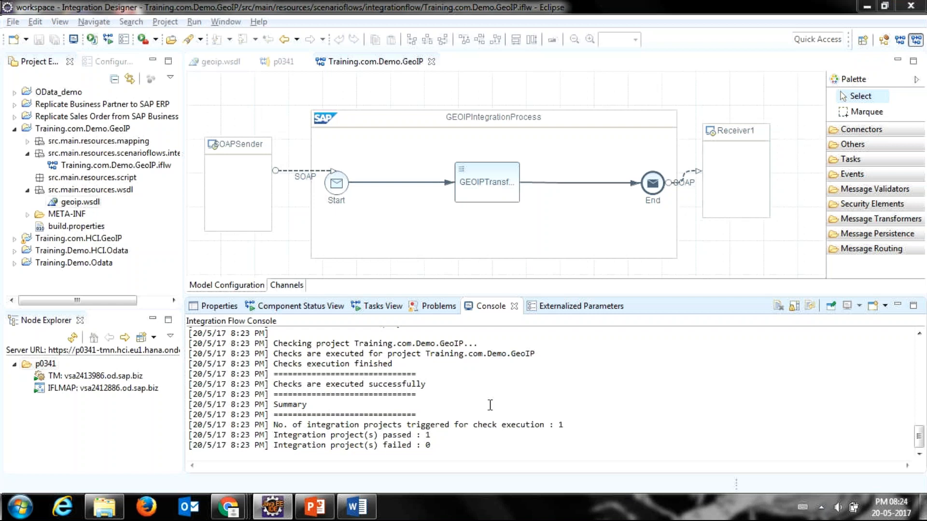
Step: Look at the GoToMeeting window, return to Eclipse and execute the checks on the GeoIP integration flow again
key(alt+Tab)
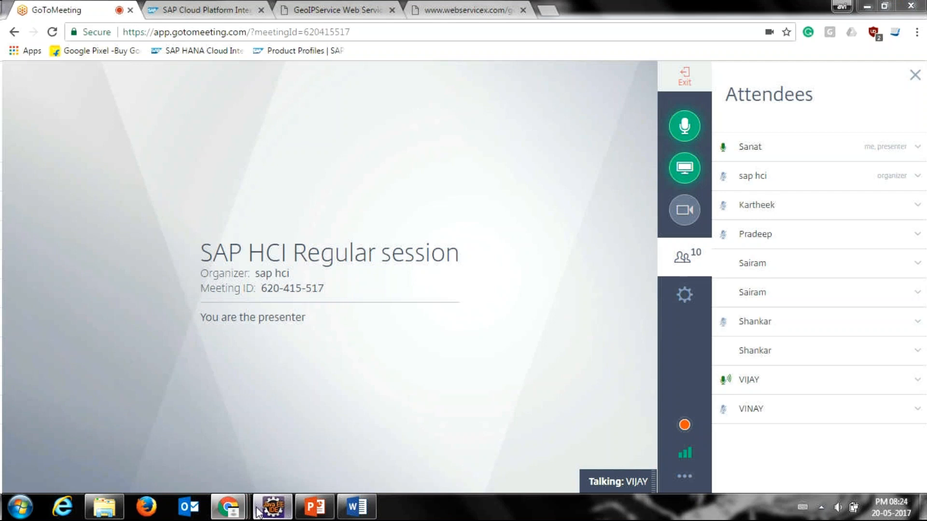
click(272, 507)
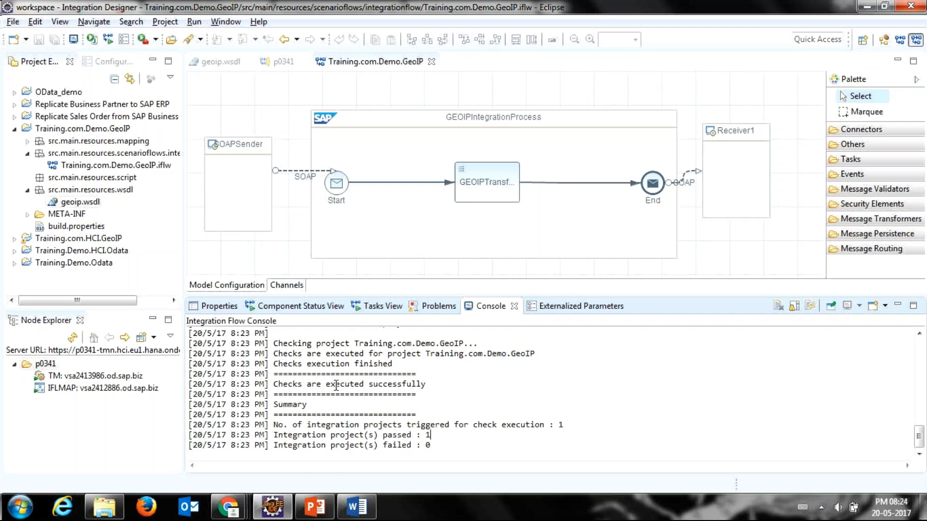
click(233, 88)
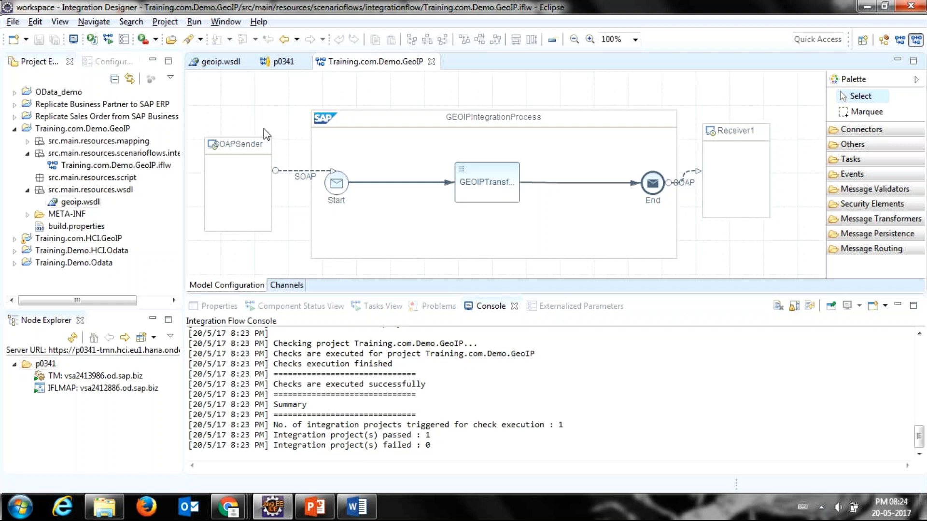
right_click(244, 116)
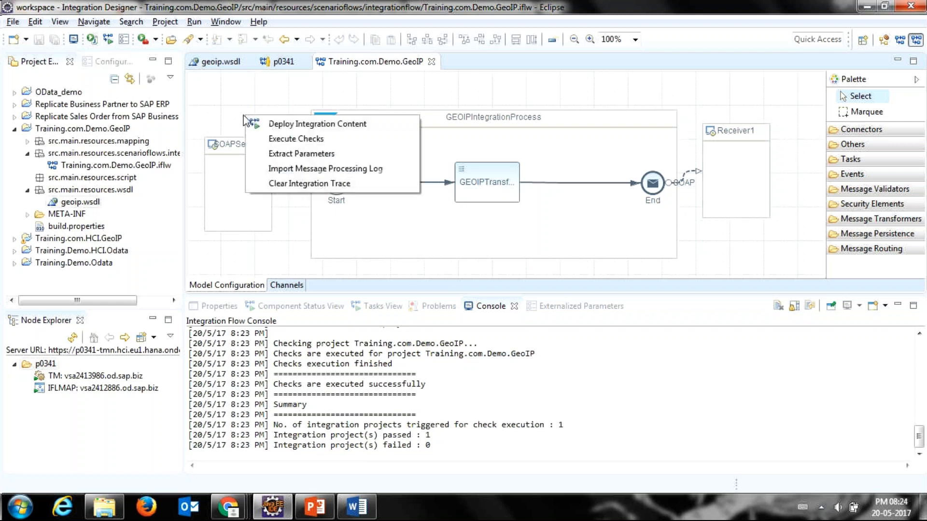
click(221, 88)
right_click(221, 88)
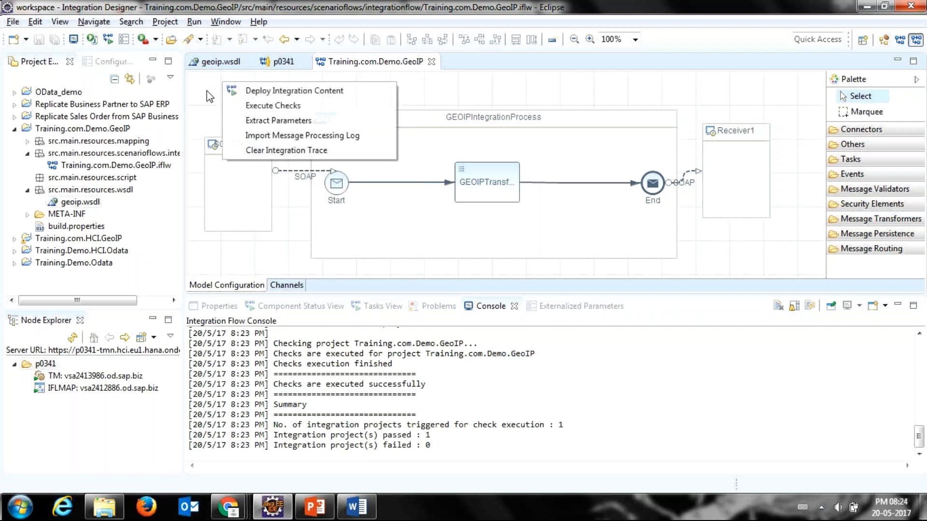
click(227, 107)
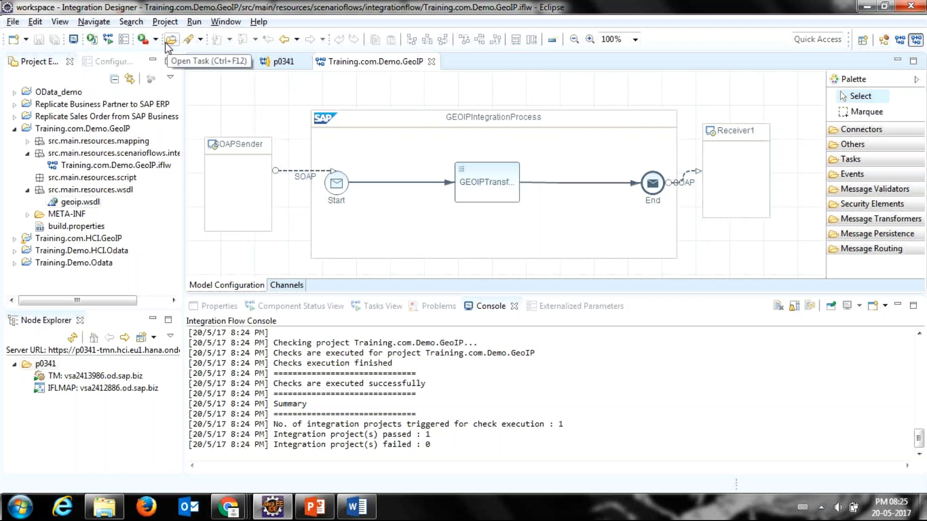
Step: Review the general and adapter-specific settings of the SOAPSender channel and return to the flow model
mouse_move(281, 165)
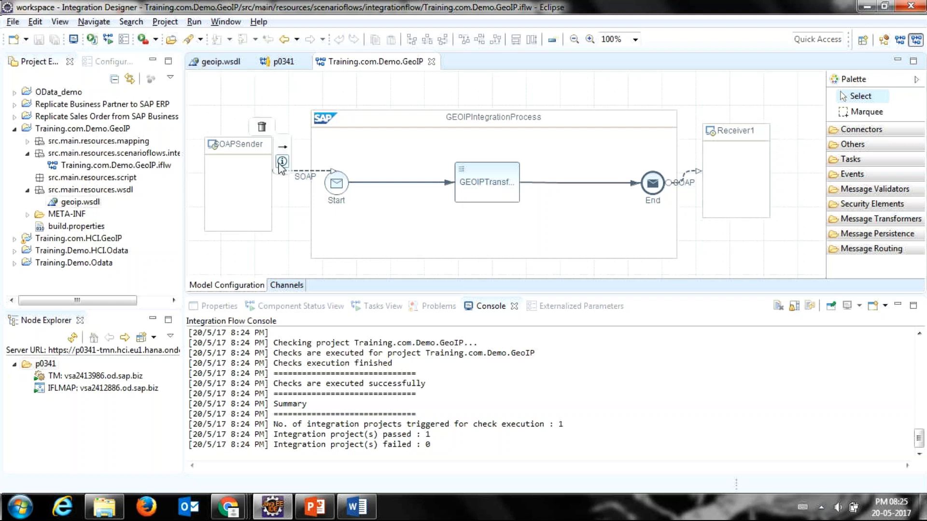
double_click(294, 176)
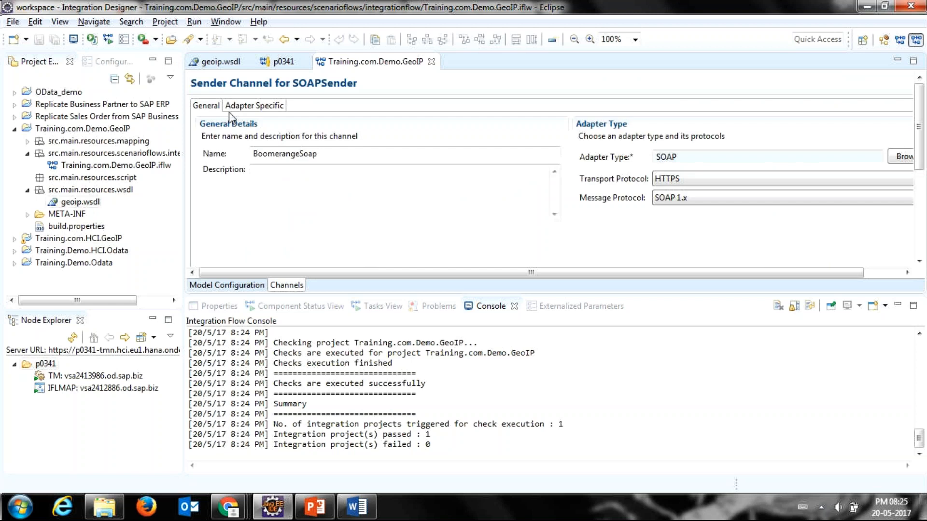
click(244, 107)
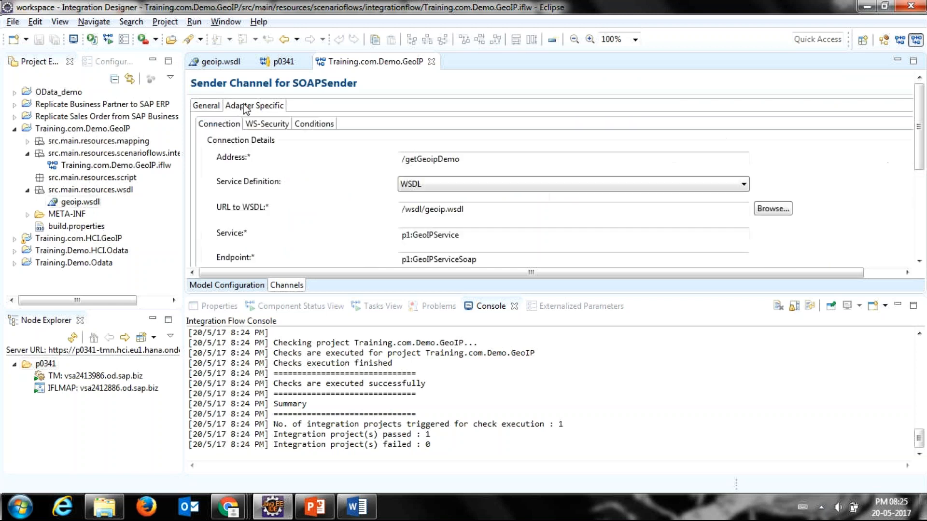
click(216, 106)
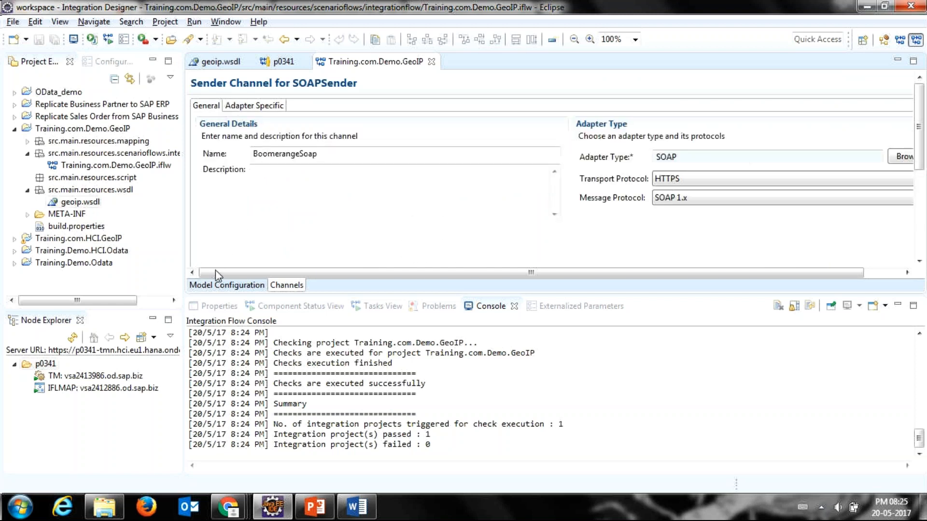
click(225, 283)
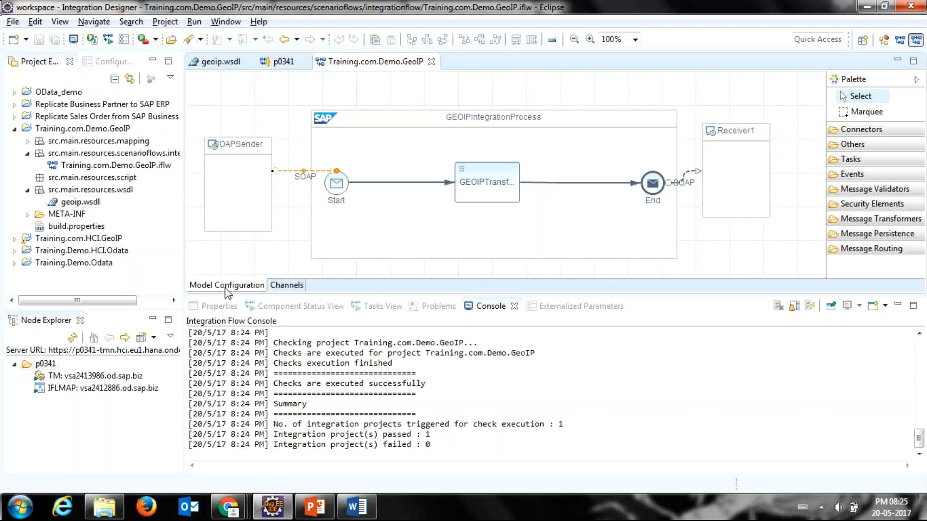
Step: Switch to the GoToMeeting window in Chrome and request to leave the meeting
key(alt+Tab)
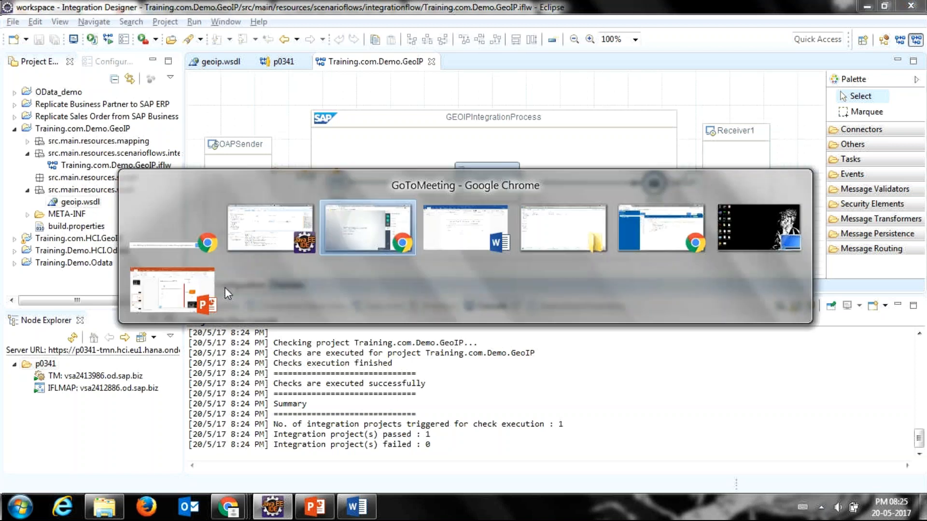
key(alt+Tab)
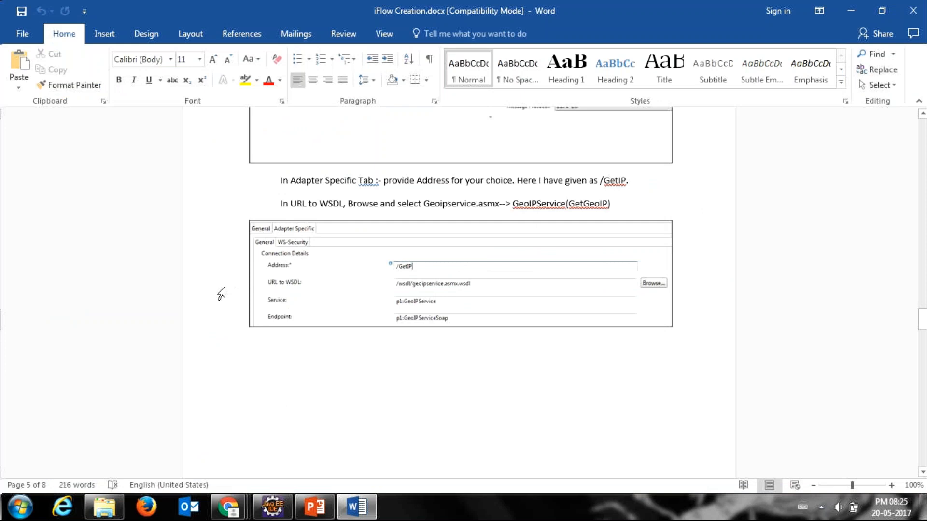
key(alt+shift+Tab)
key(alt+shift+Tab)
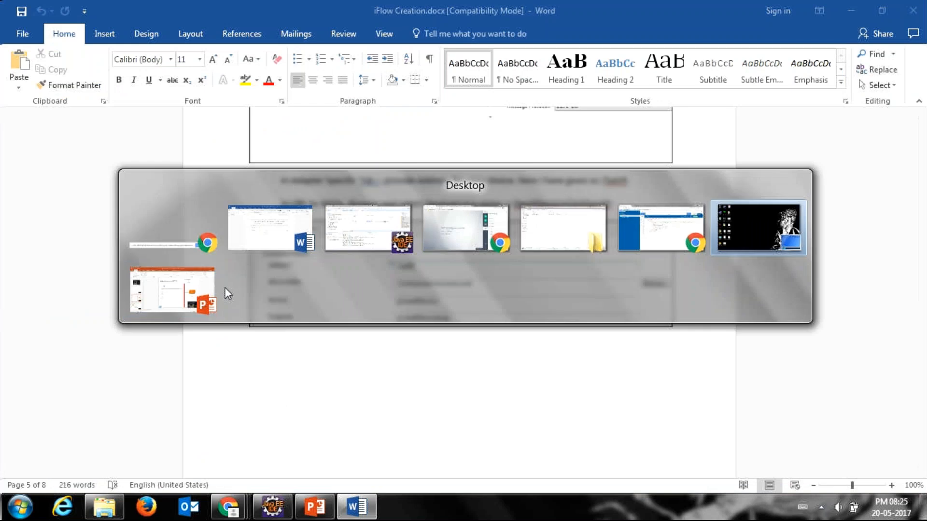
key(alt+Tab)
key(alt+Tab)
key(alt+Tab)
key(alt+Tab)
key(alt+Tab)
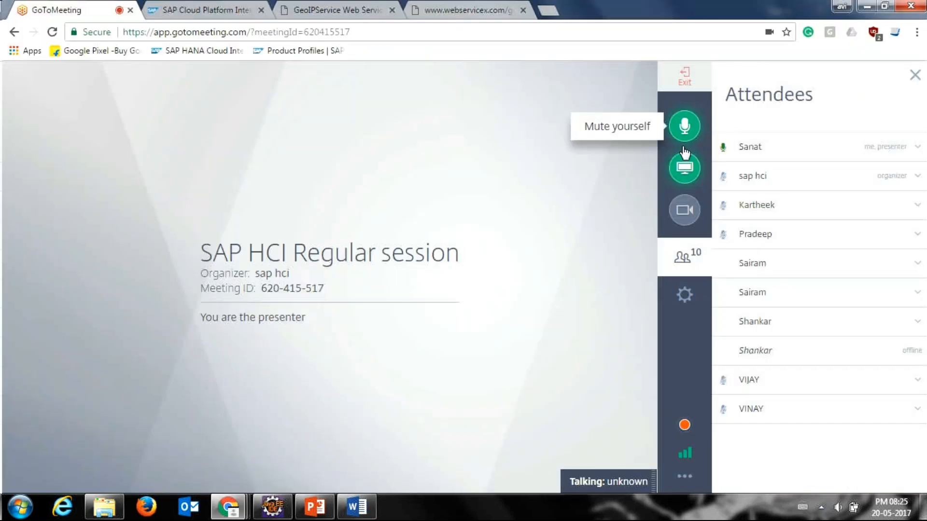
click(674, 81)
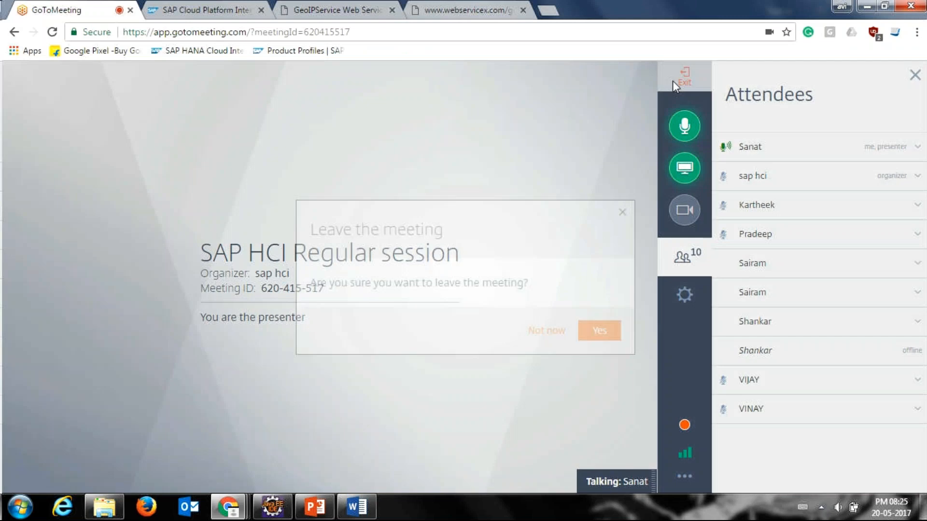